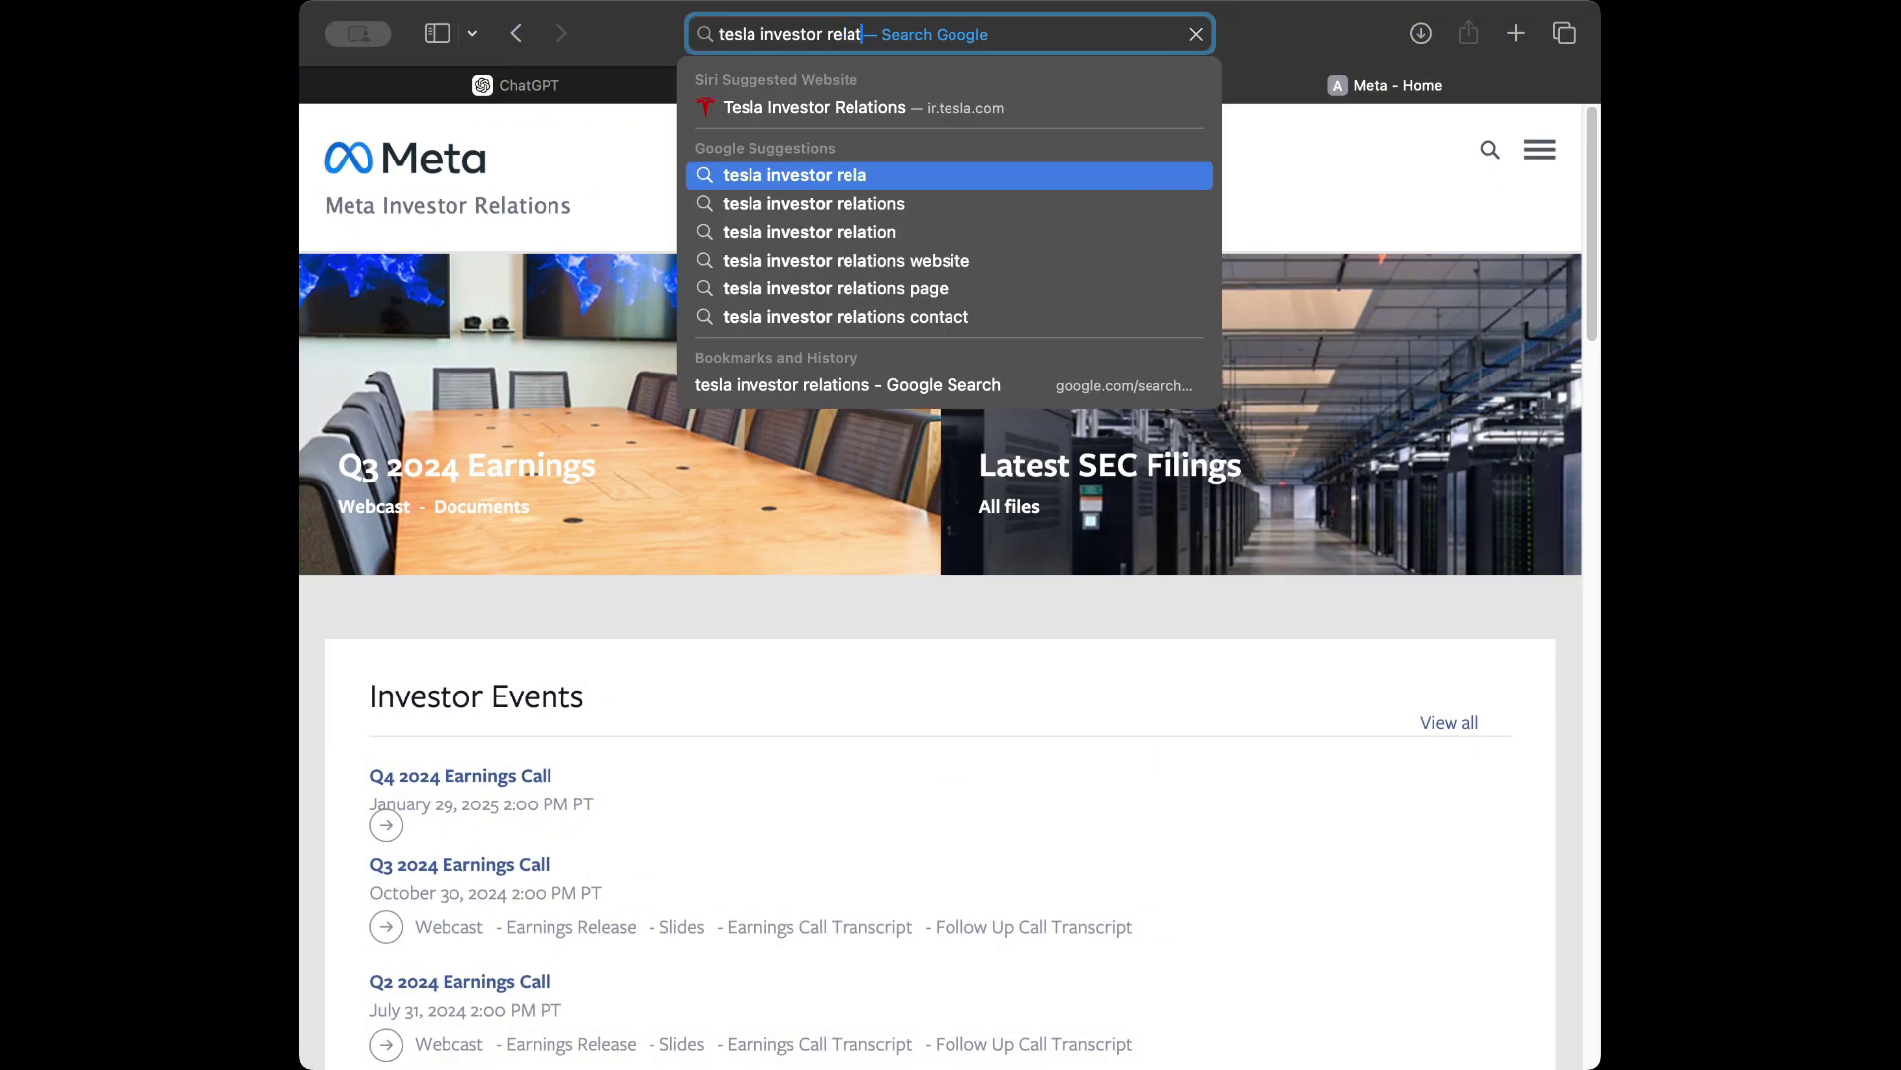
# Search the web for "tesla investor relations" and open the Tesla Investor Relations site
pyautogui.write('ons')
pyautogui.press('Return')
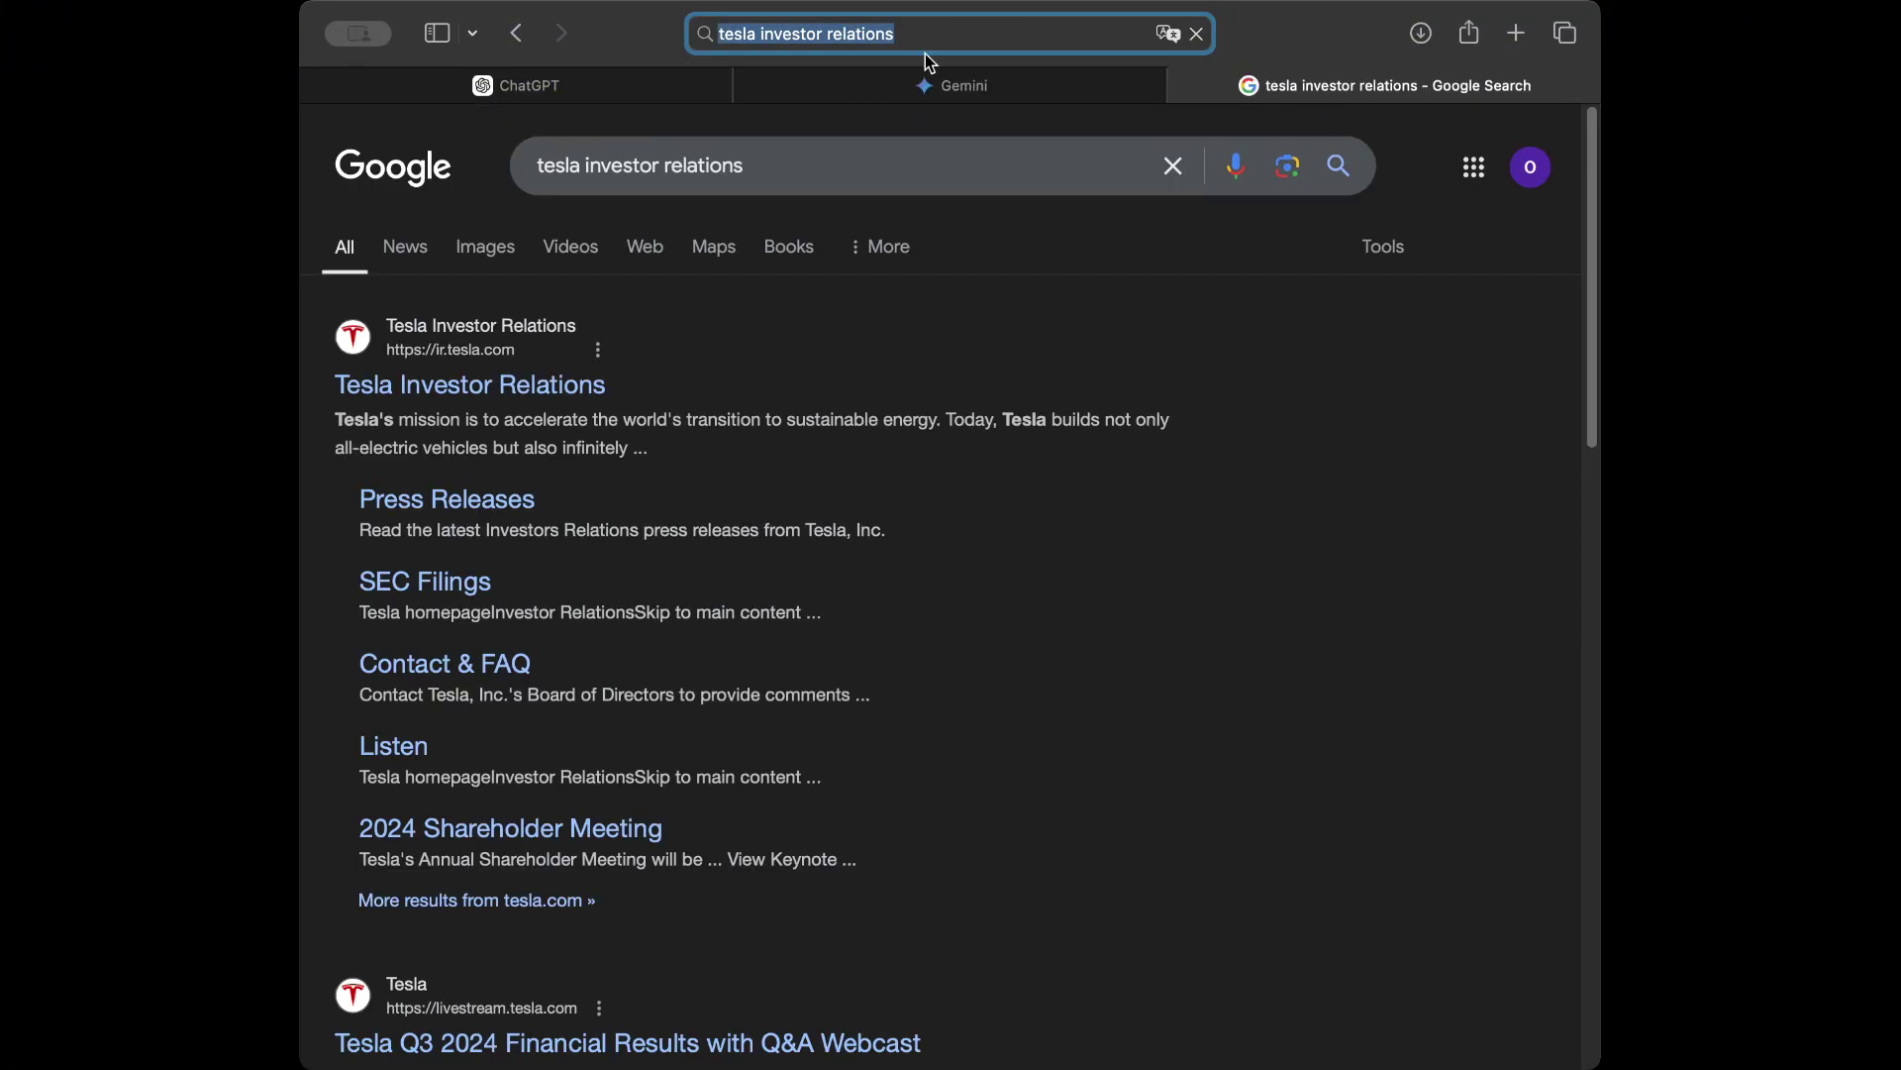
pyautogui.click(572, 388)
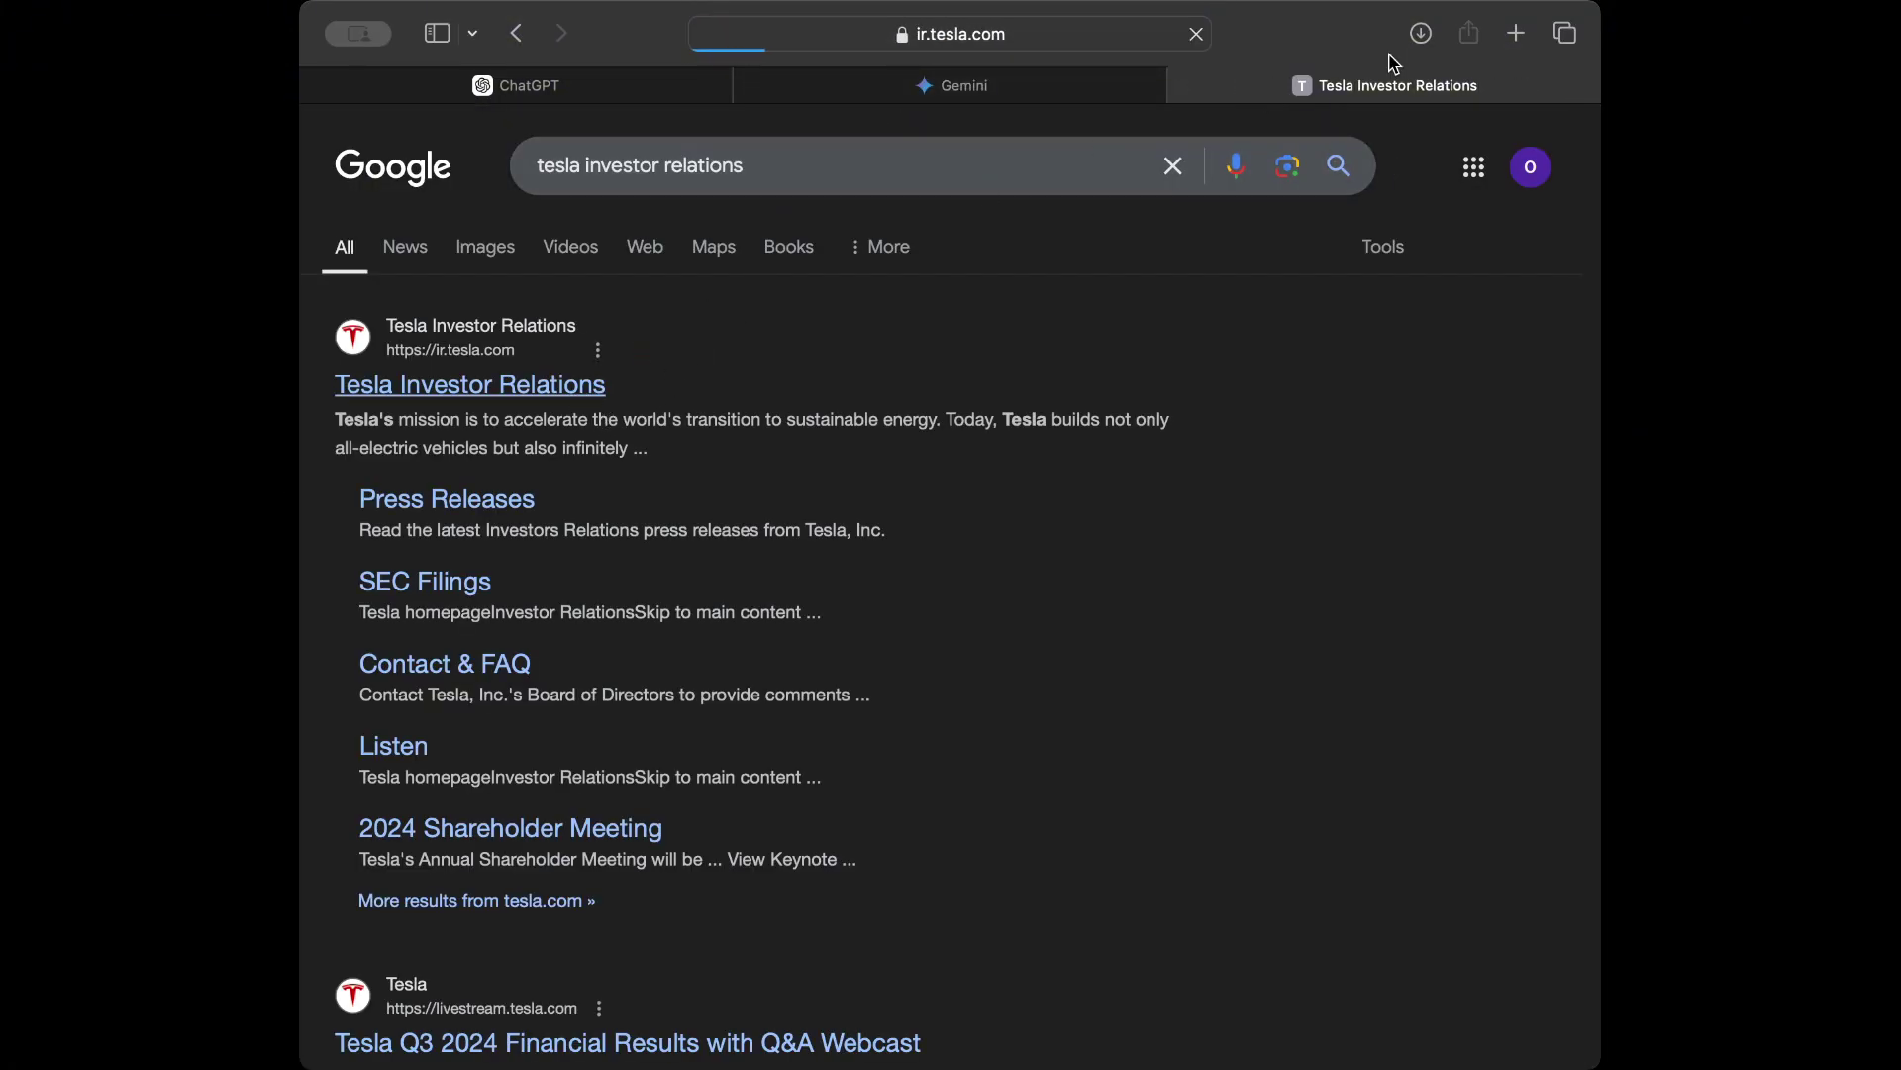
# Review Tesla's Quarterly Disclosure and Other Documents & Events listings, and close the Tesla page
pyautogui.scroll(-3, 1575, 228)
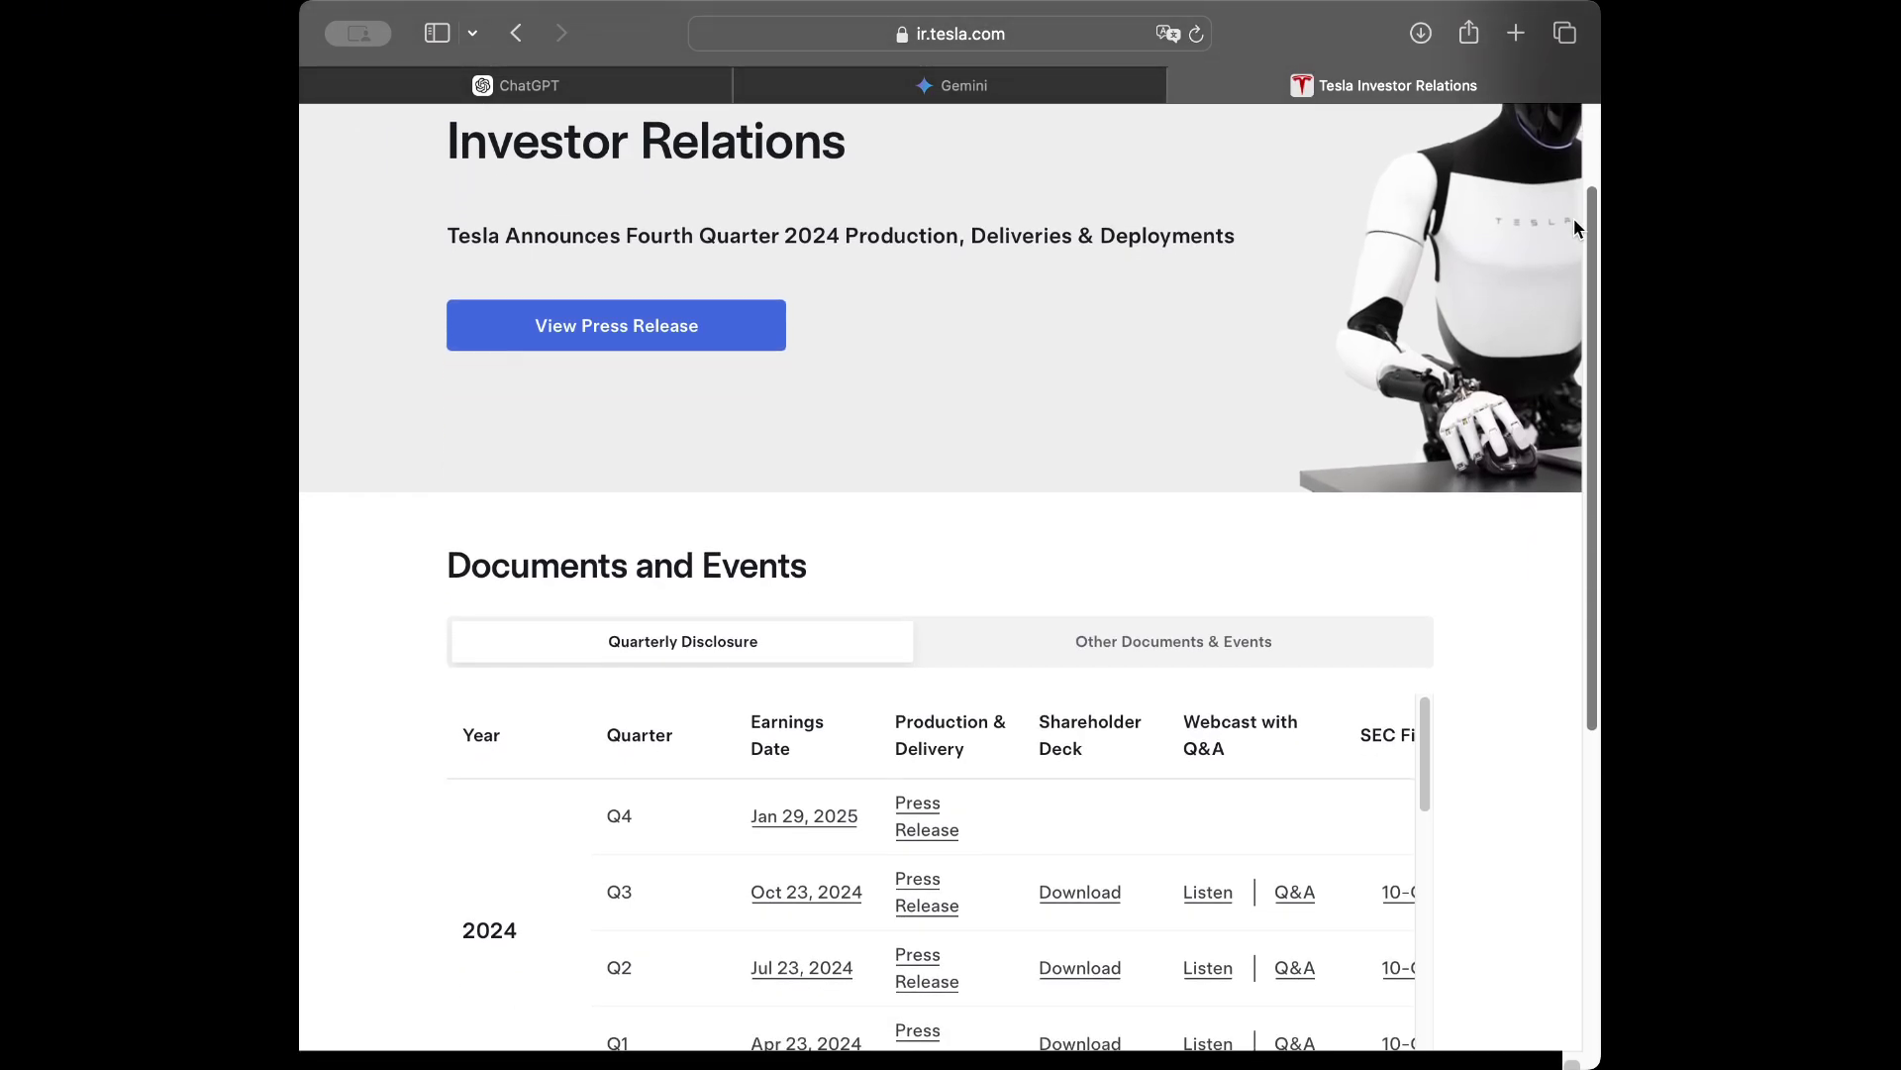
pyautogui.scroll(-5, 1575, 227)
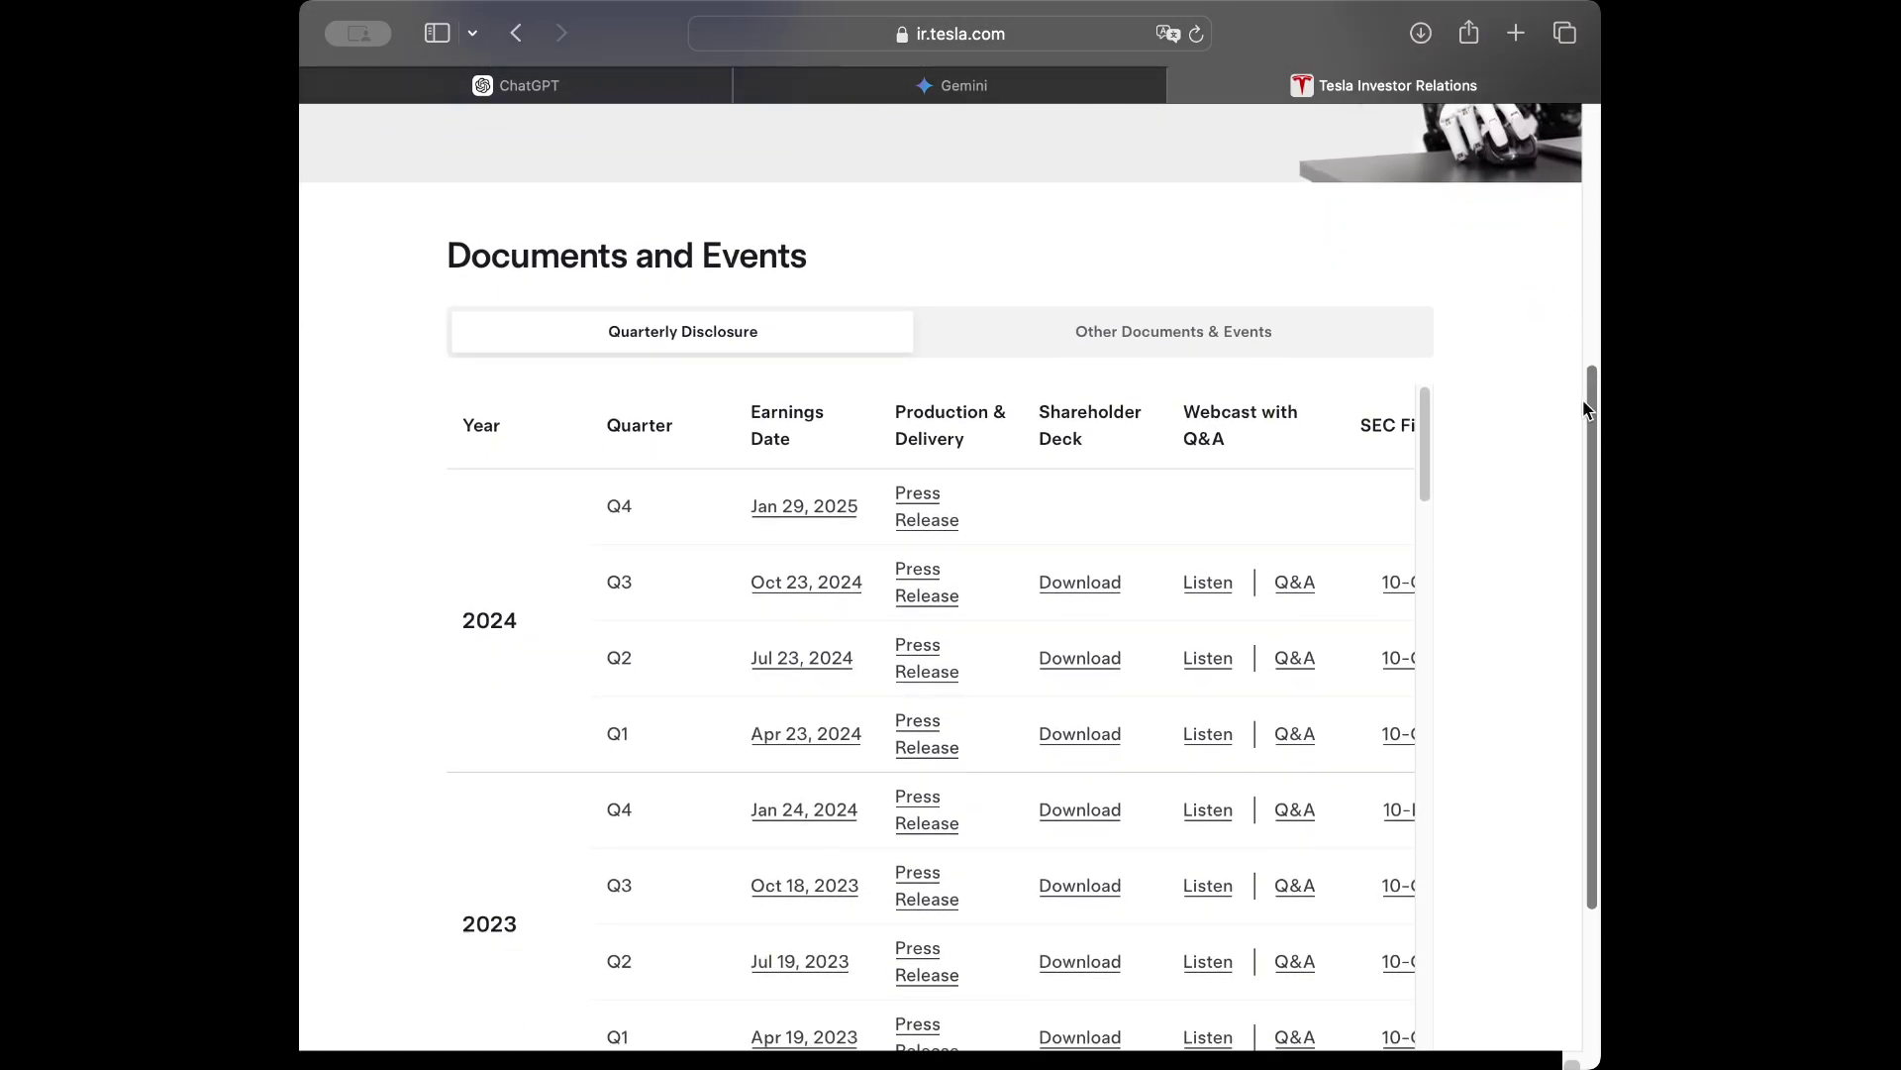
pyautogui.scroll(-3, 1570, 535)
pyautogui.scroll(4, 1549, 676)
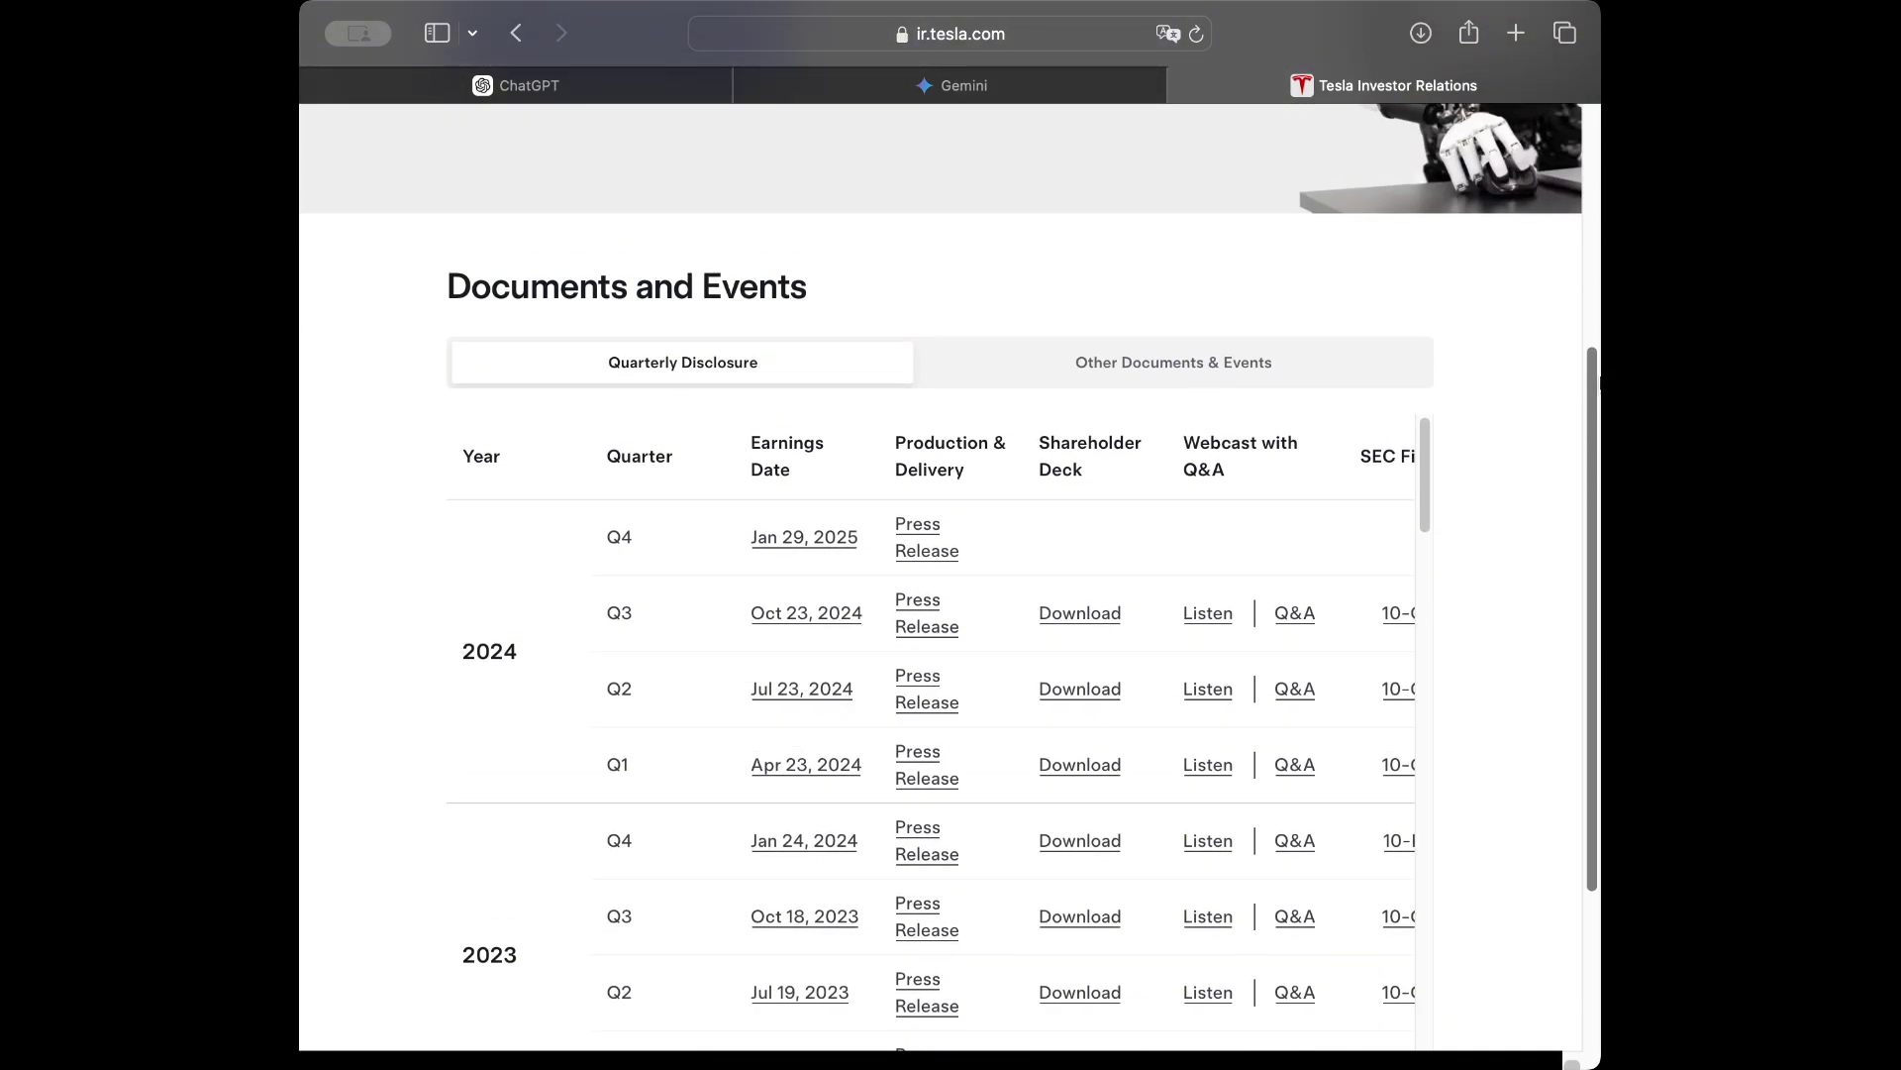
pyautogui.click(1311, 384)
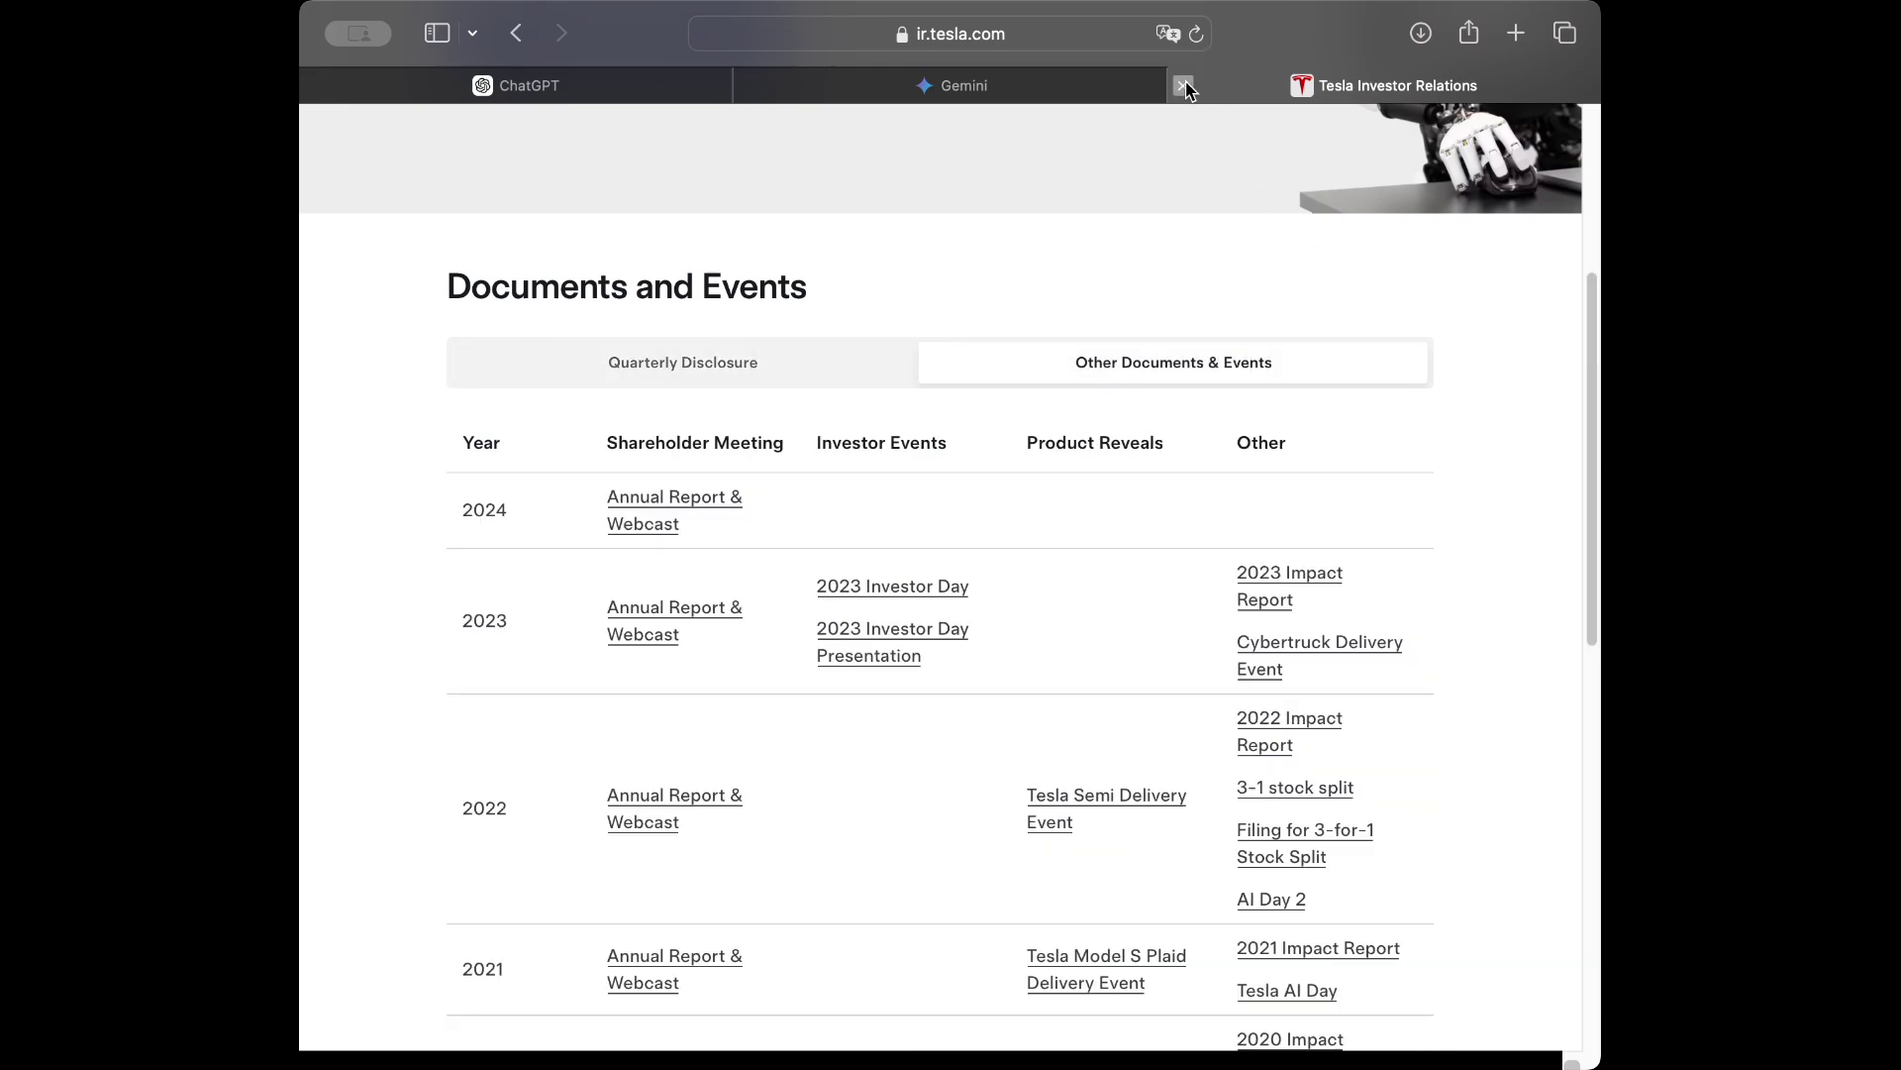
pyautogui.click(1183, 85)
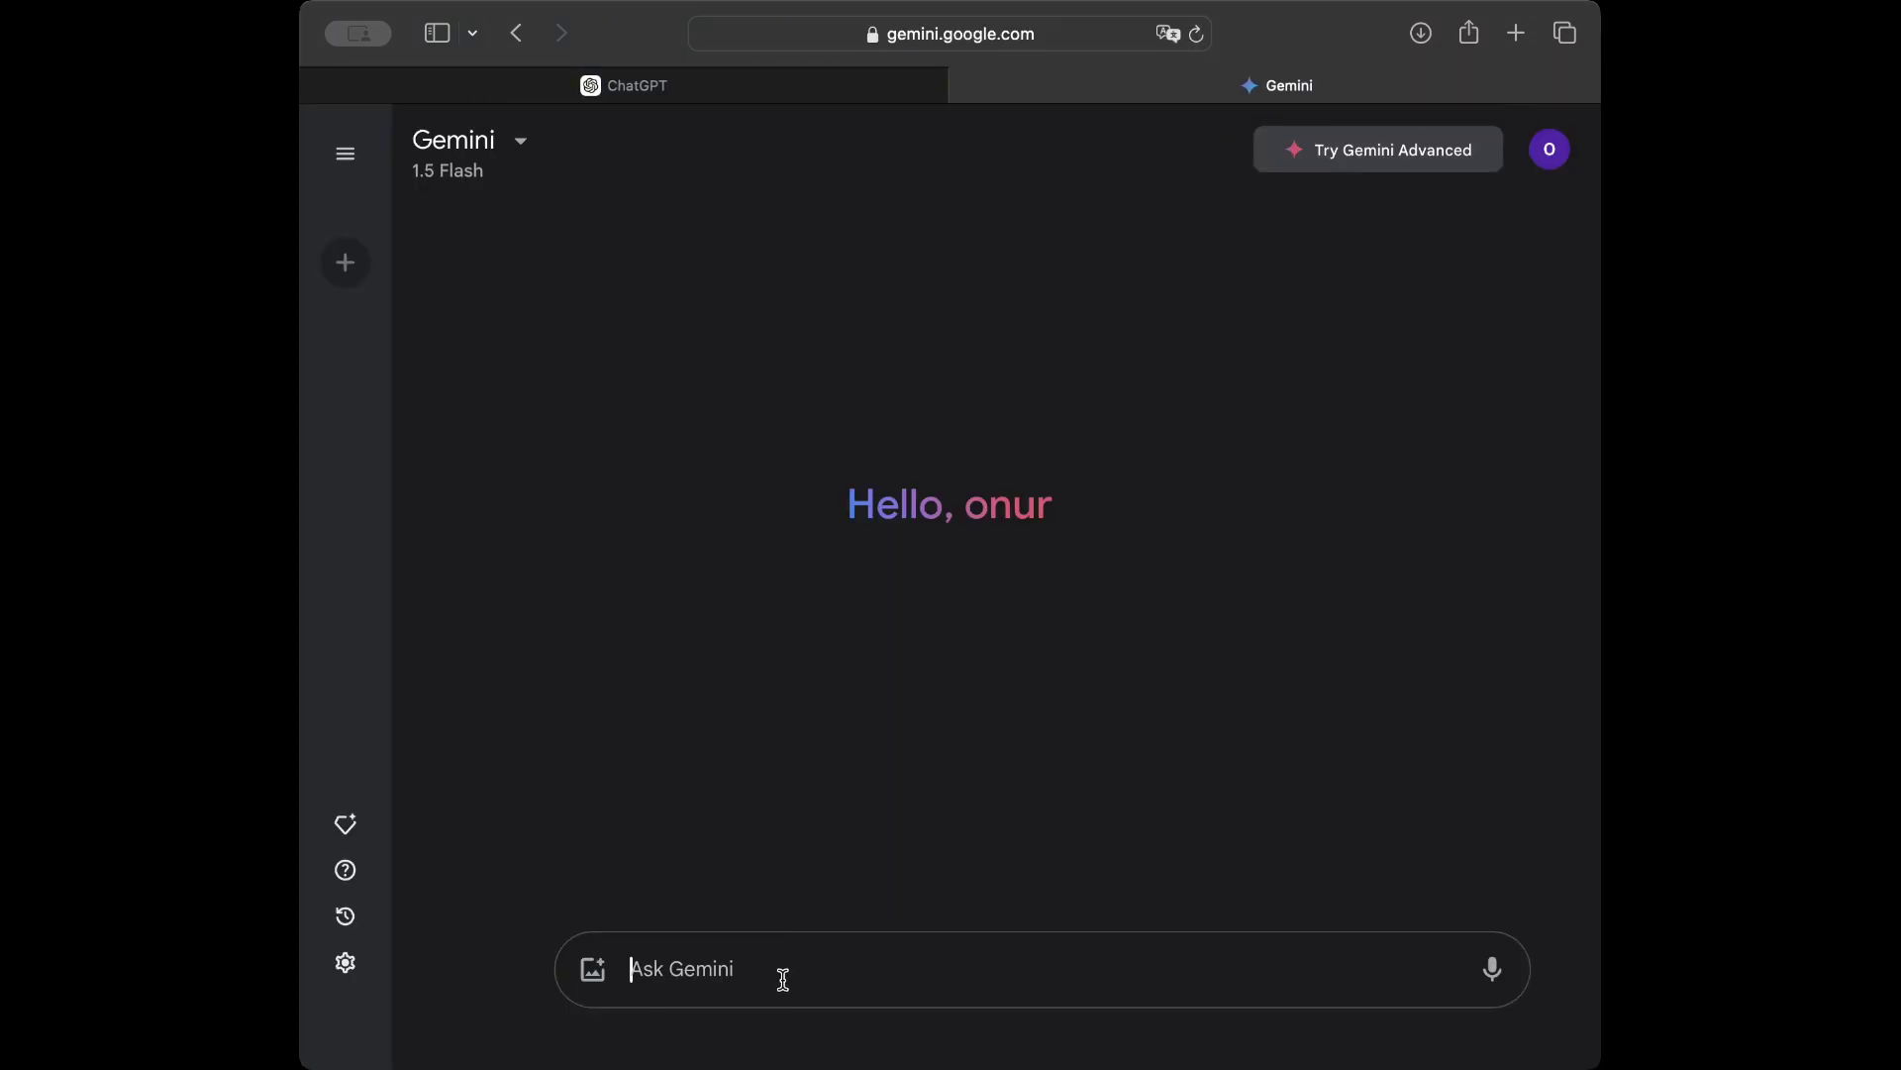
# Send Gemini the prompt "Create me a example balance sheet of a company which is growing"
pyautogui.write('Create ')
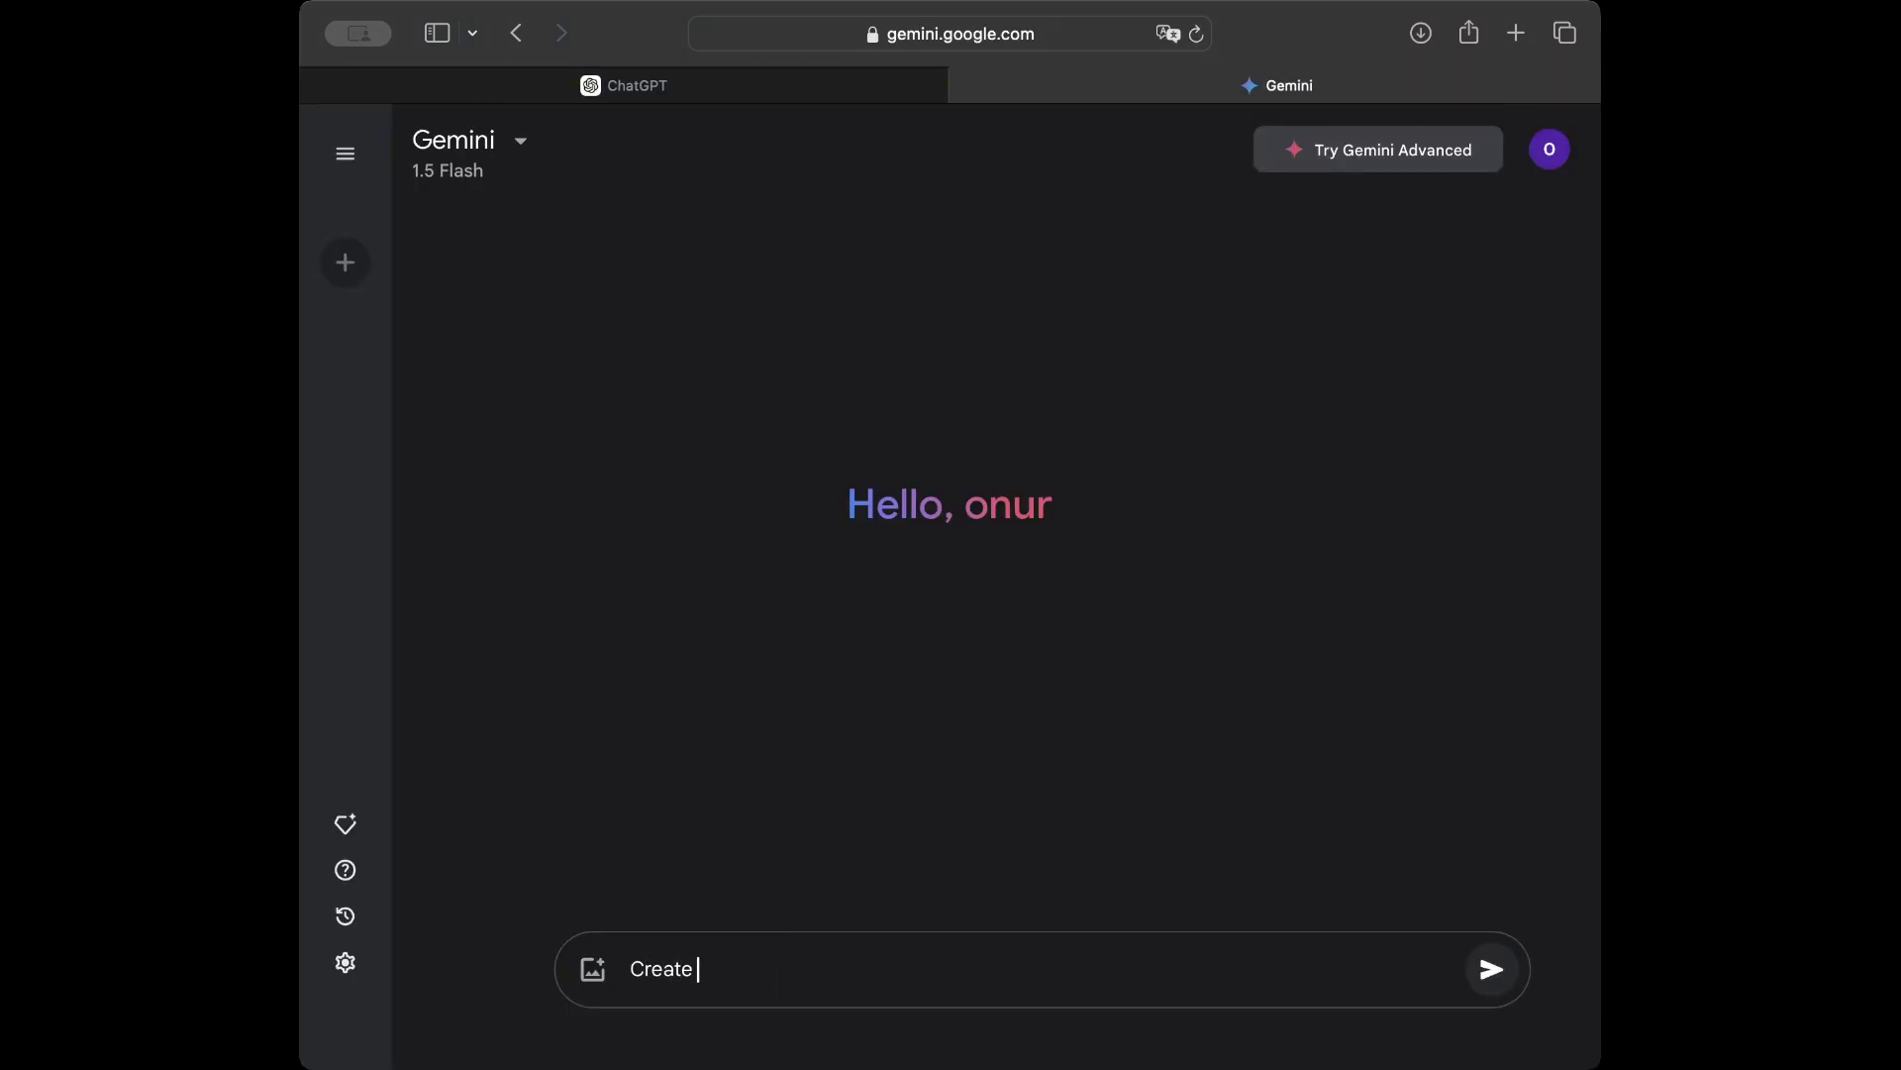
pyautogui.write('me a balance sheet')
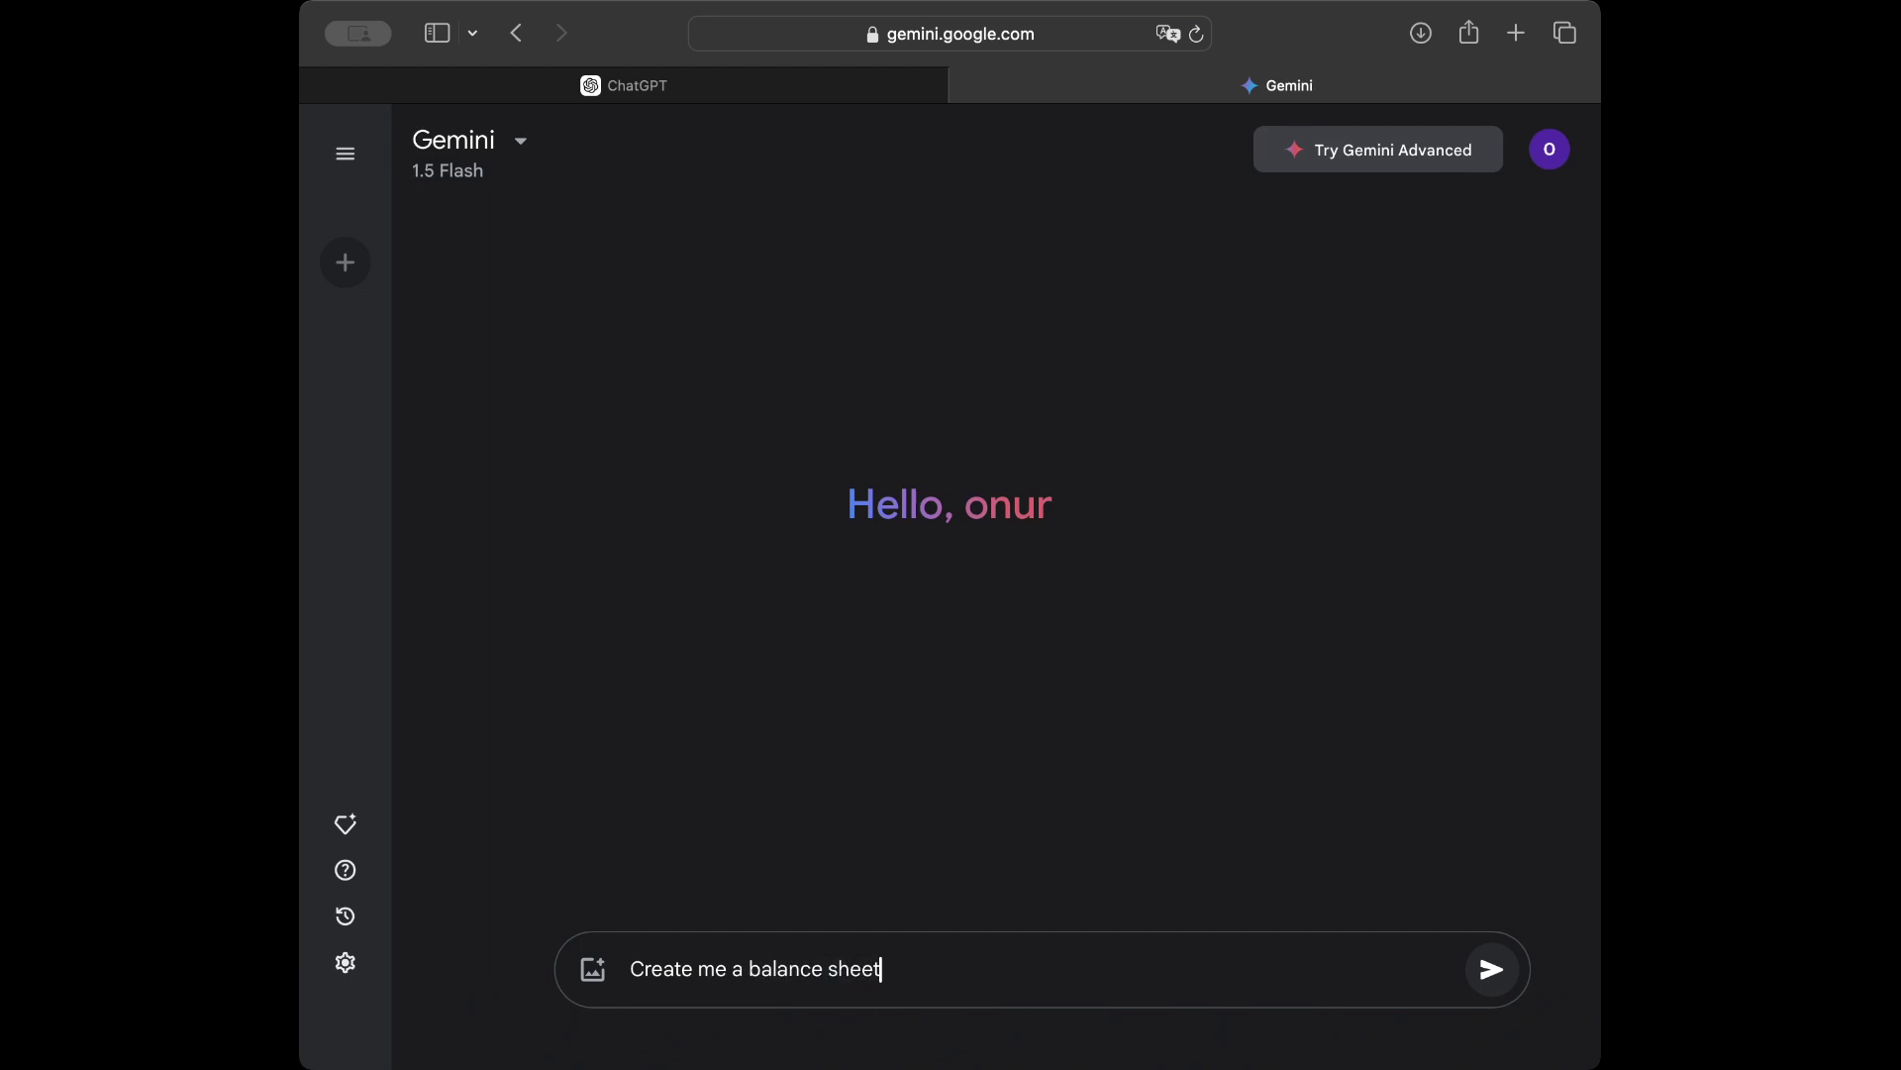
pyautogui.press('Left')
pyautogui.press('Left')
pyautogui.press('Left')
pyautogui.press('Left')
pyautogui.press('Left')
pyautogui.press('Left')
pyautogui.press('Left')
pyautogui.press('Left')
pyautogui.press('Left')
pyautogui.press('Left')
pyautogui.press('Left')
pyautogui.press('Left')
pyautogui.press('Left')
pyautogui.write('example balance')
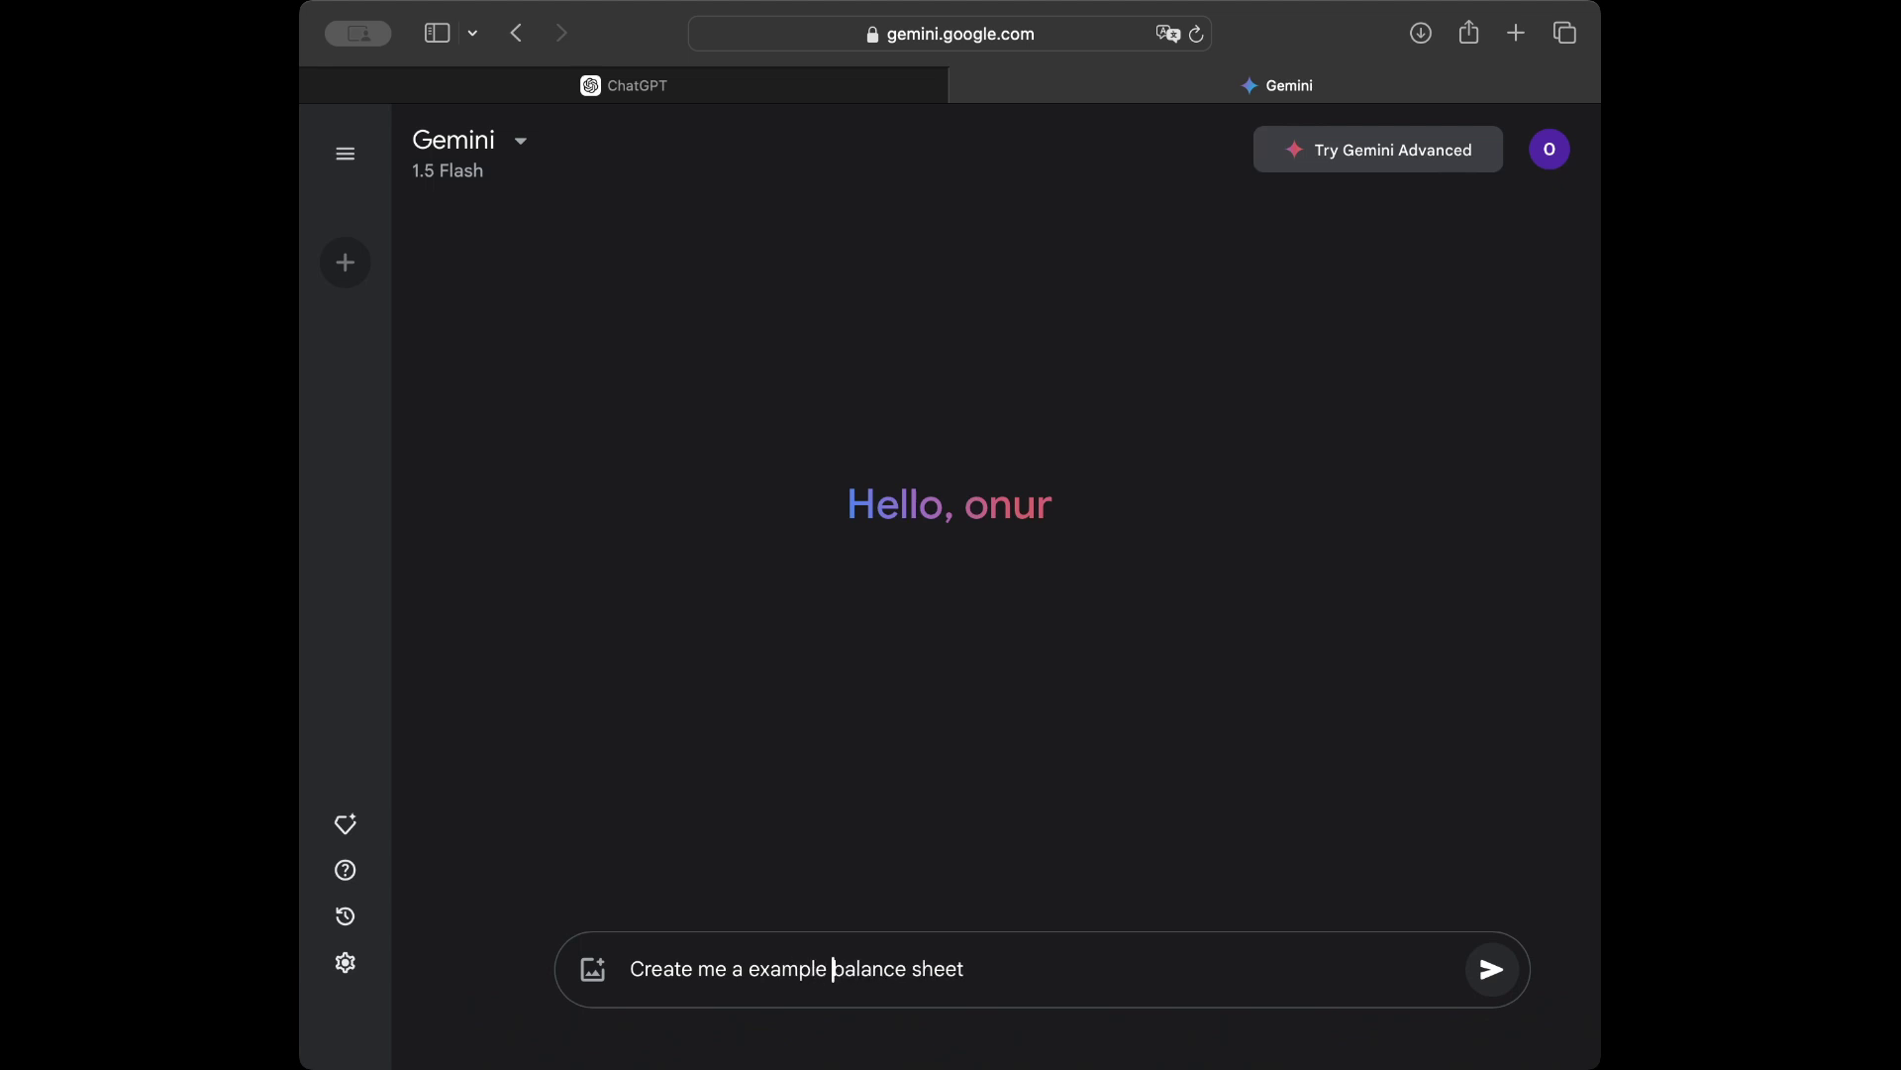
pyautogui.write(' sheet of a company which is gr')
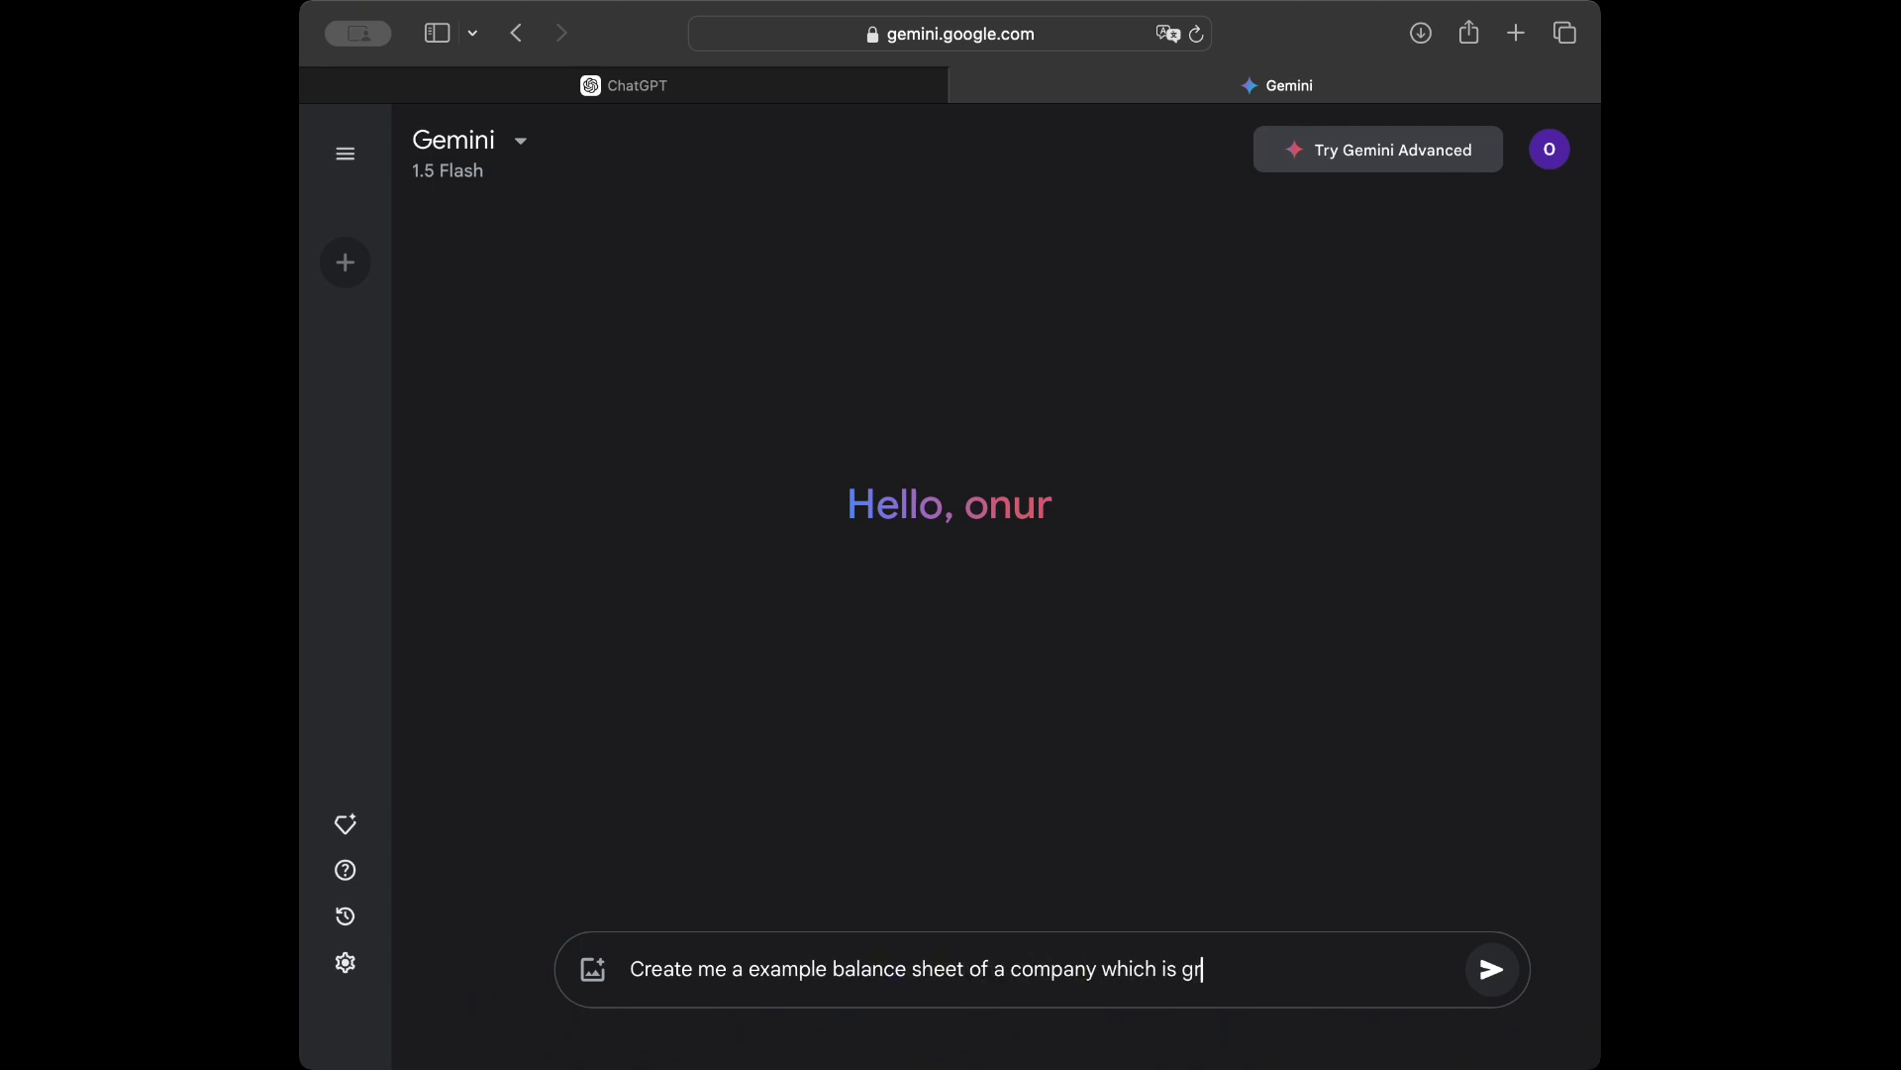
pyautogui.write('owing')
pyautogui.press('Return')
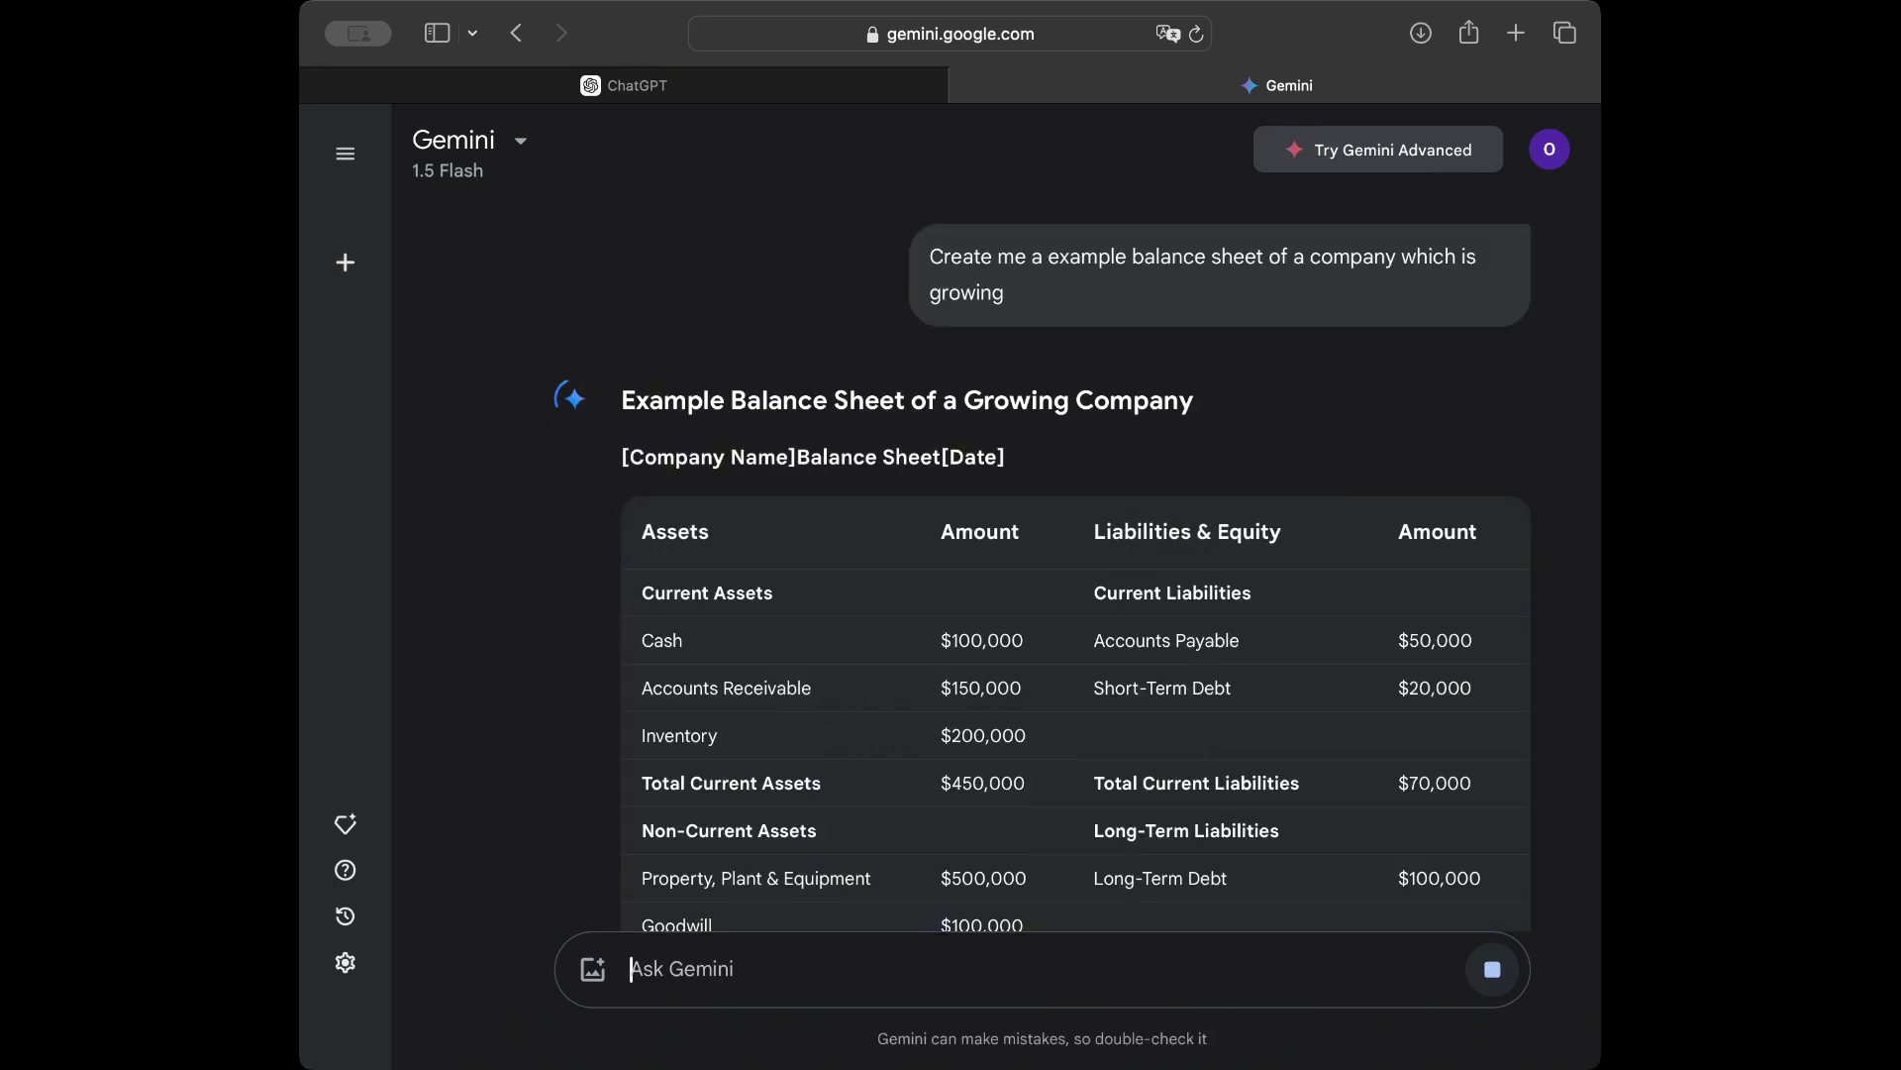
# Read through the generated balance sheet and send the follow-up prompt "more detailed"
pyautogui.scroll(-3, 1049, 510)
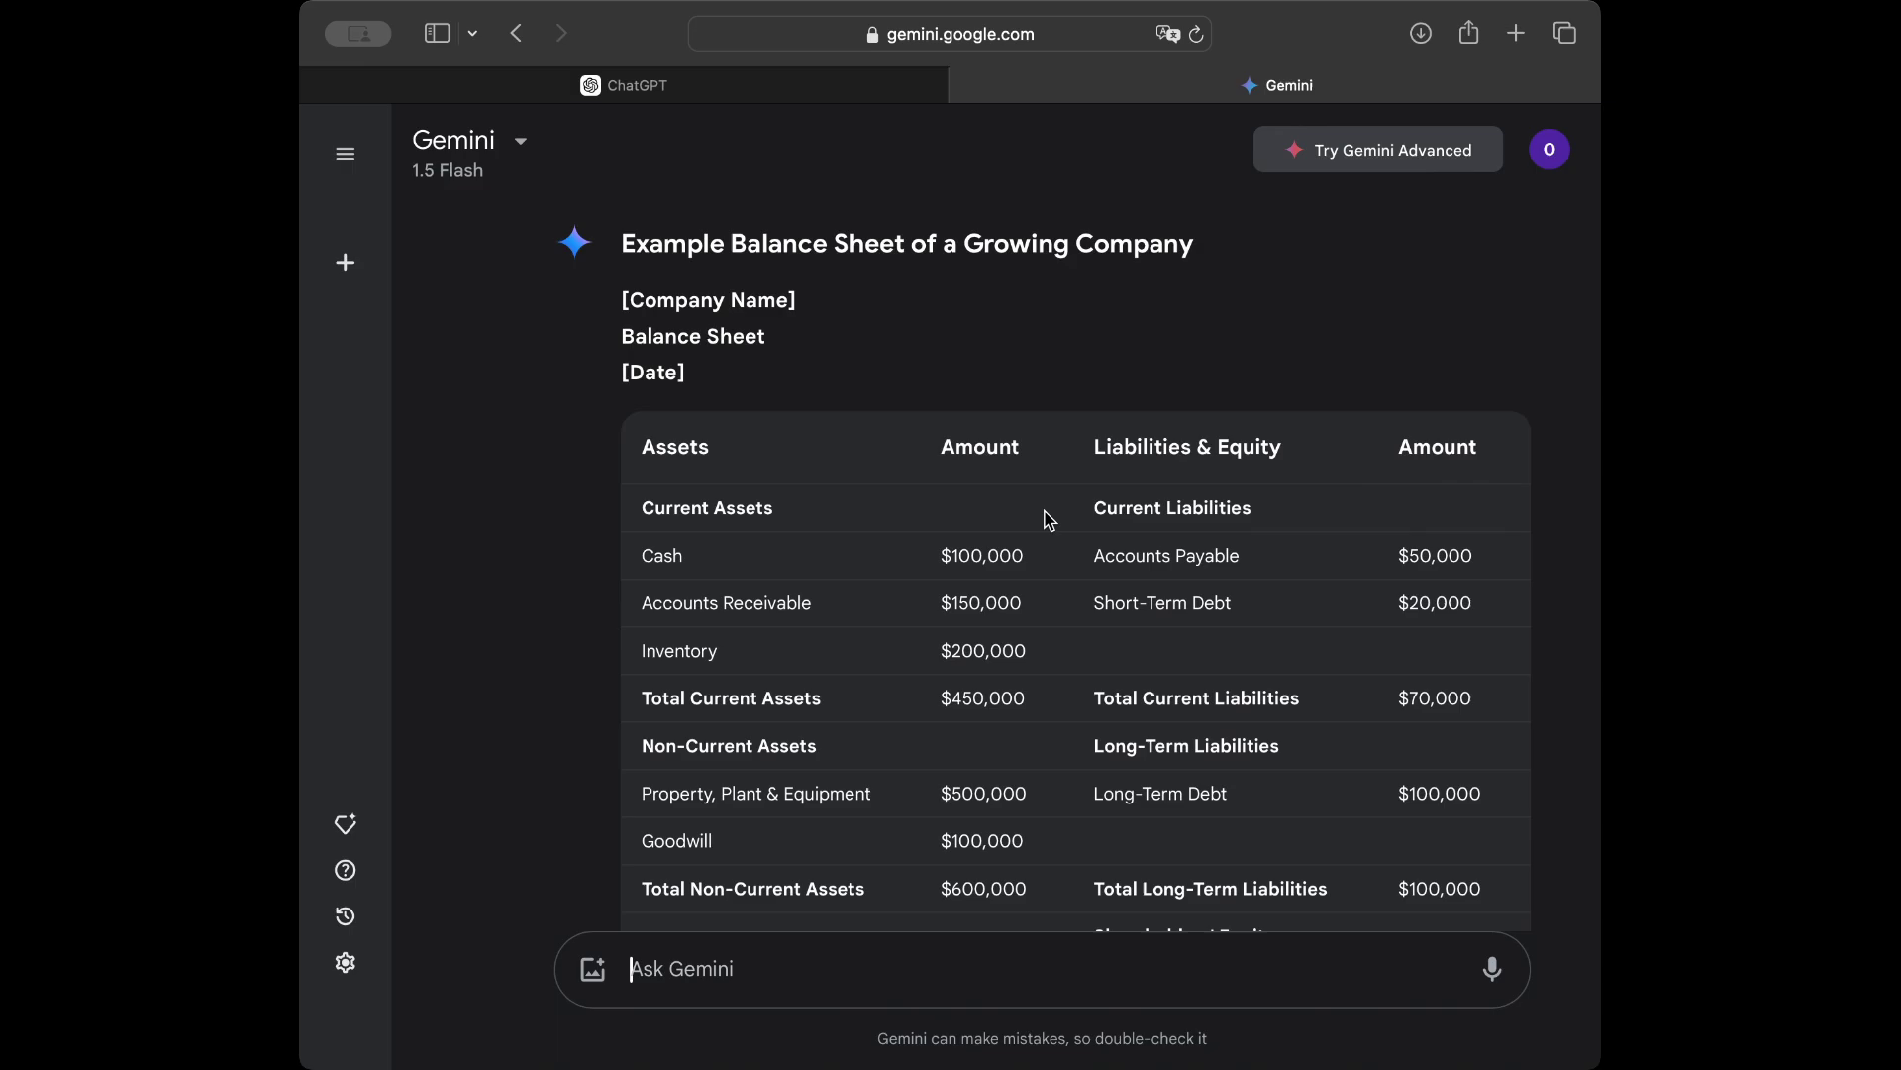
pyautogui.scroll(-5, 1053, 492)
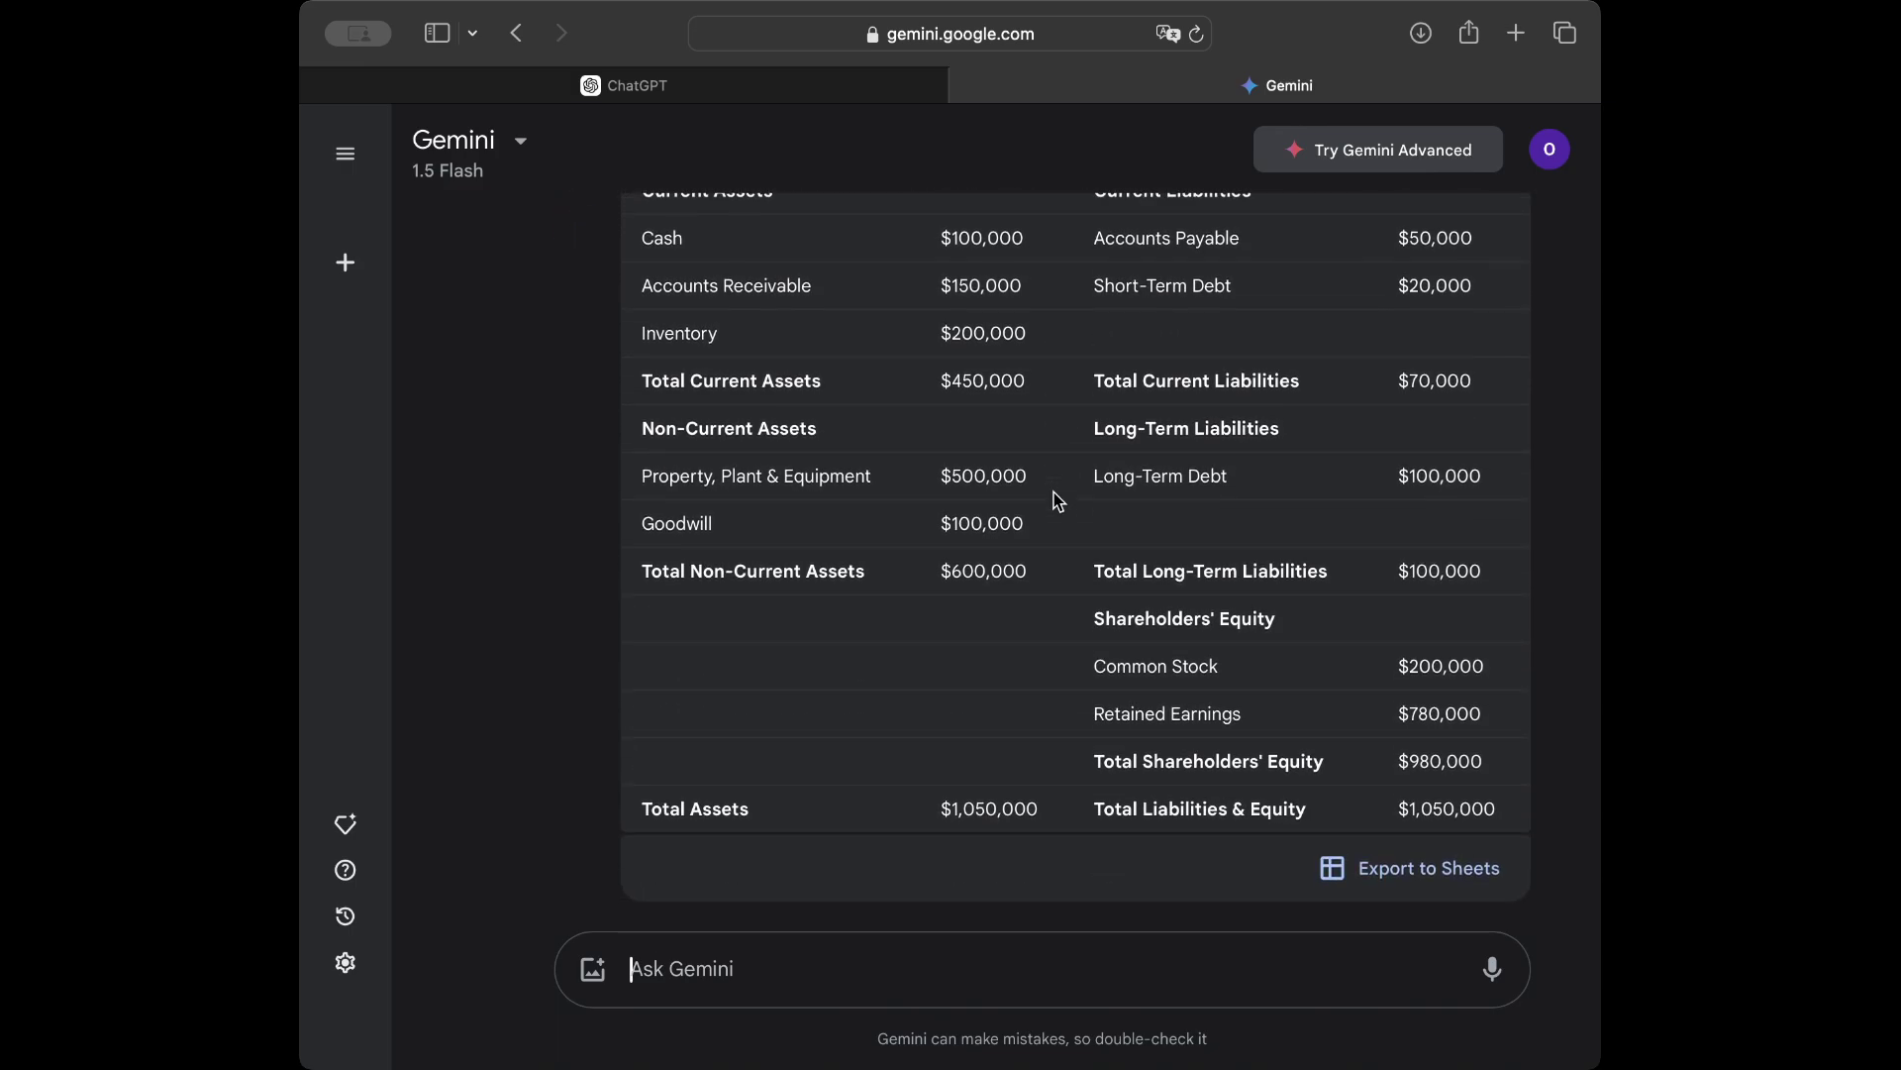
pyautogui.scroll(-4, 1054, 491)
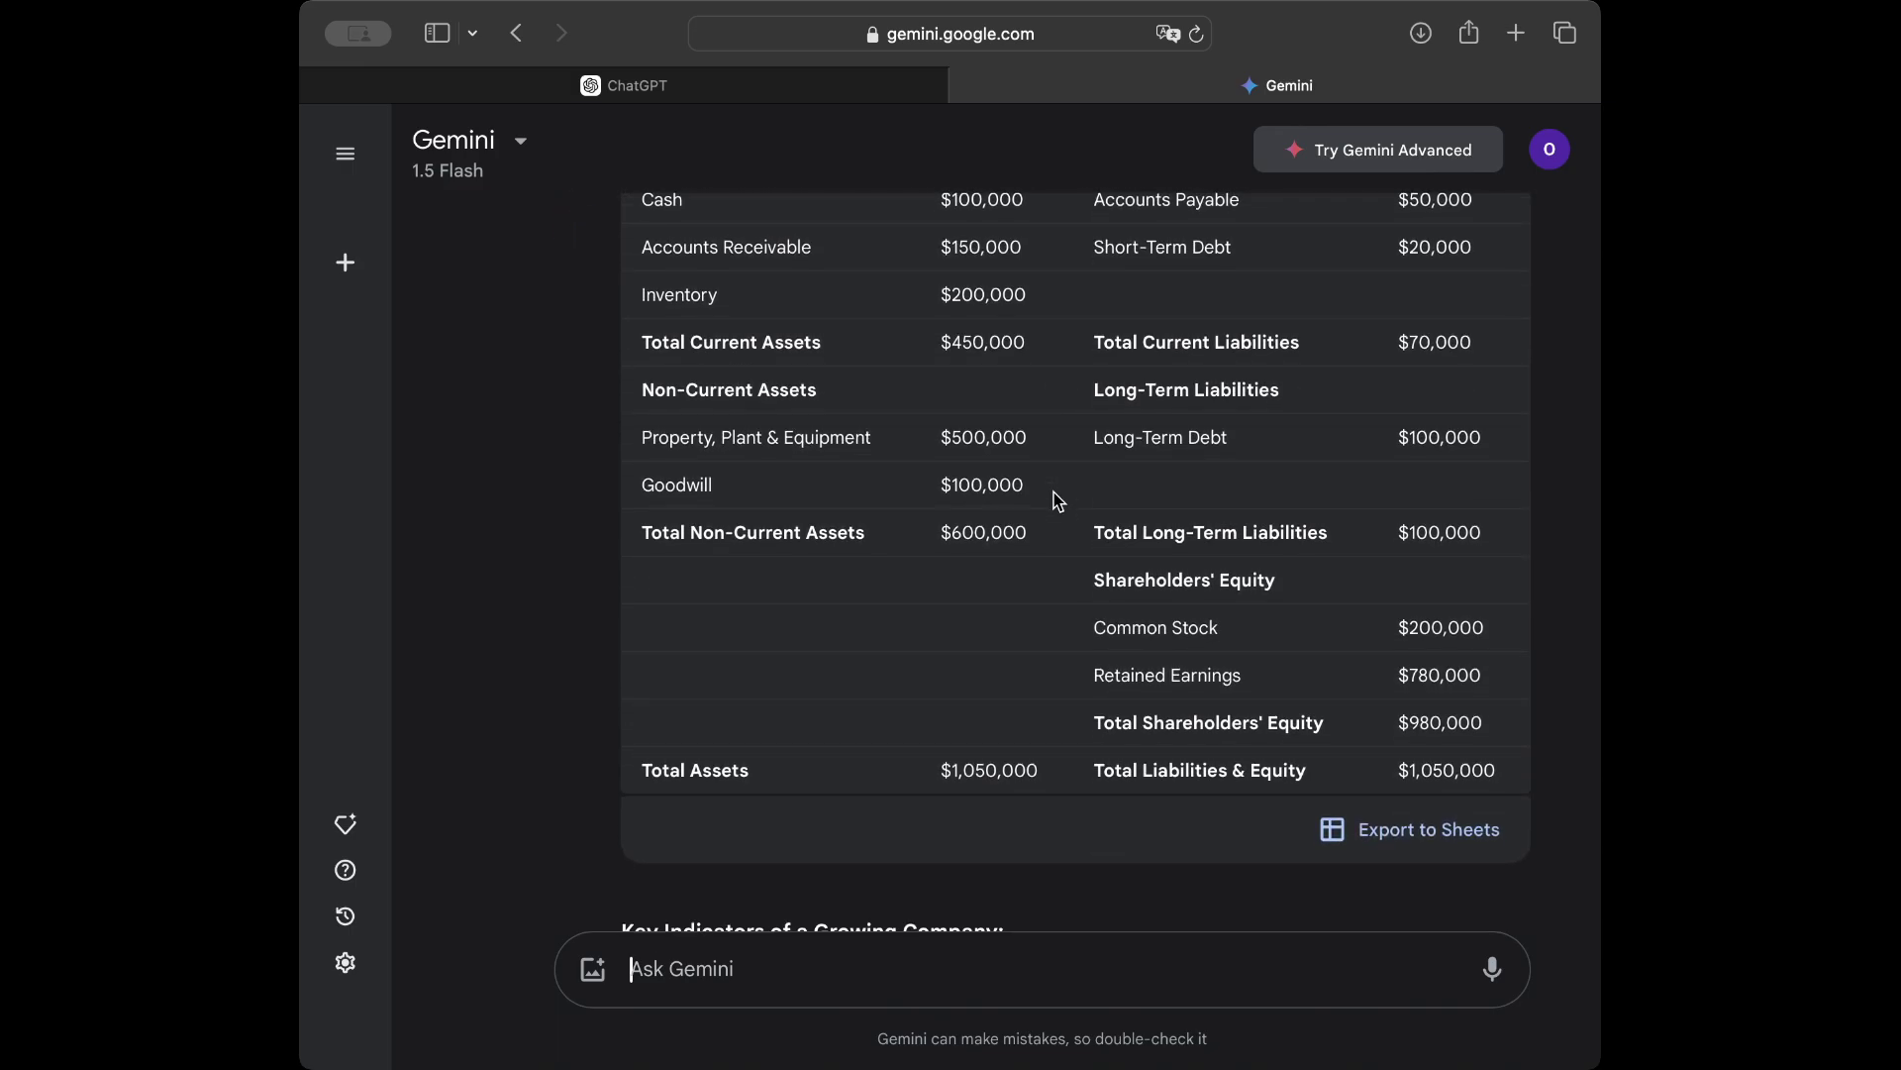
pyautogui.scroll(-5, 1053, 500)
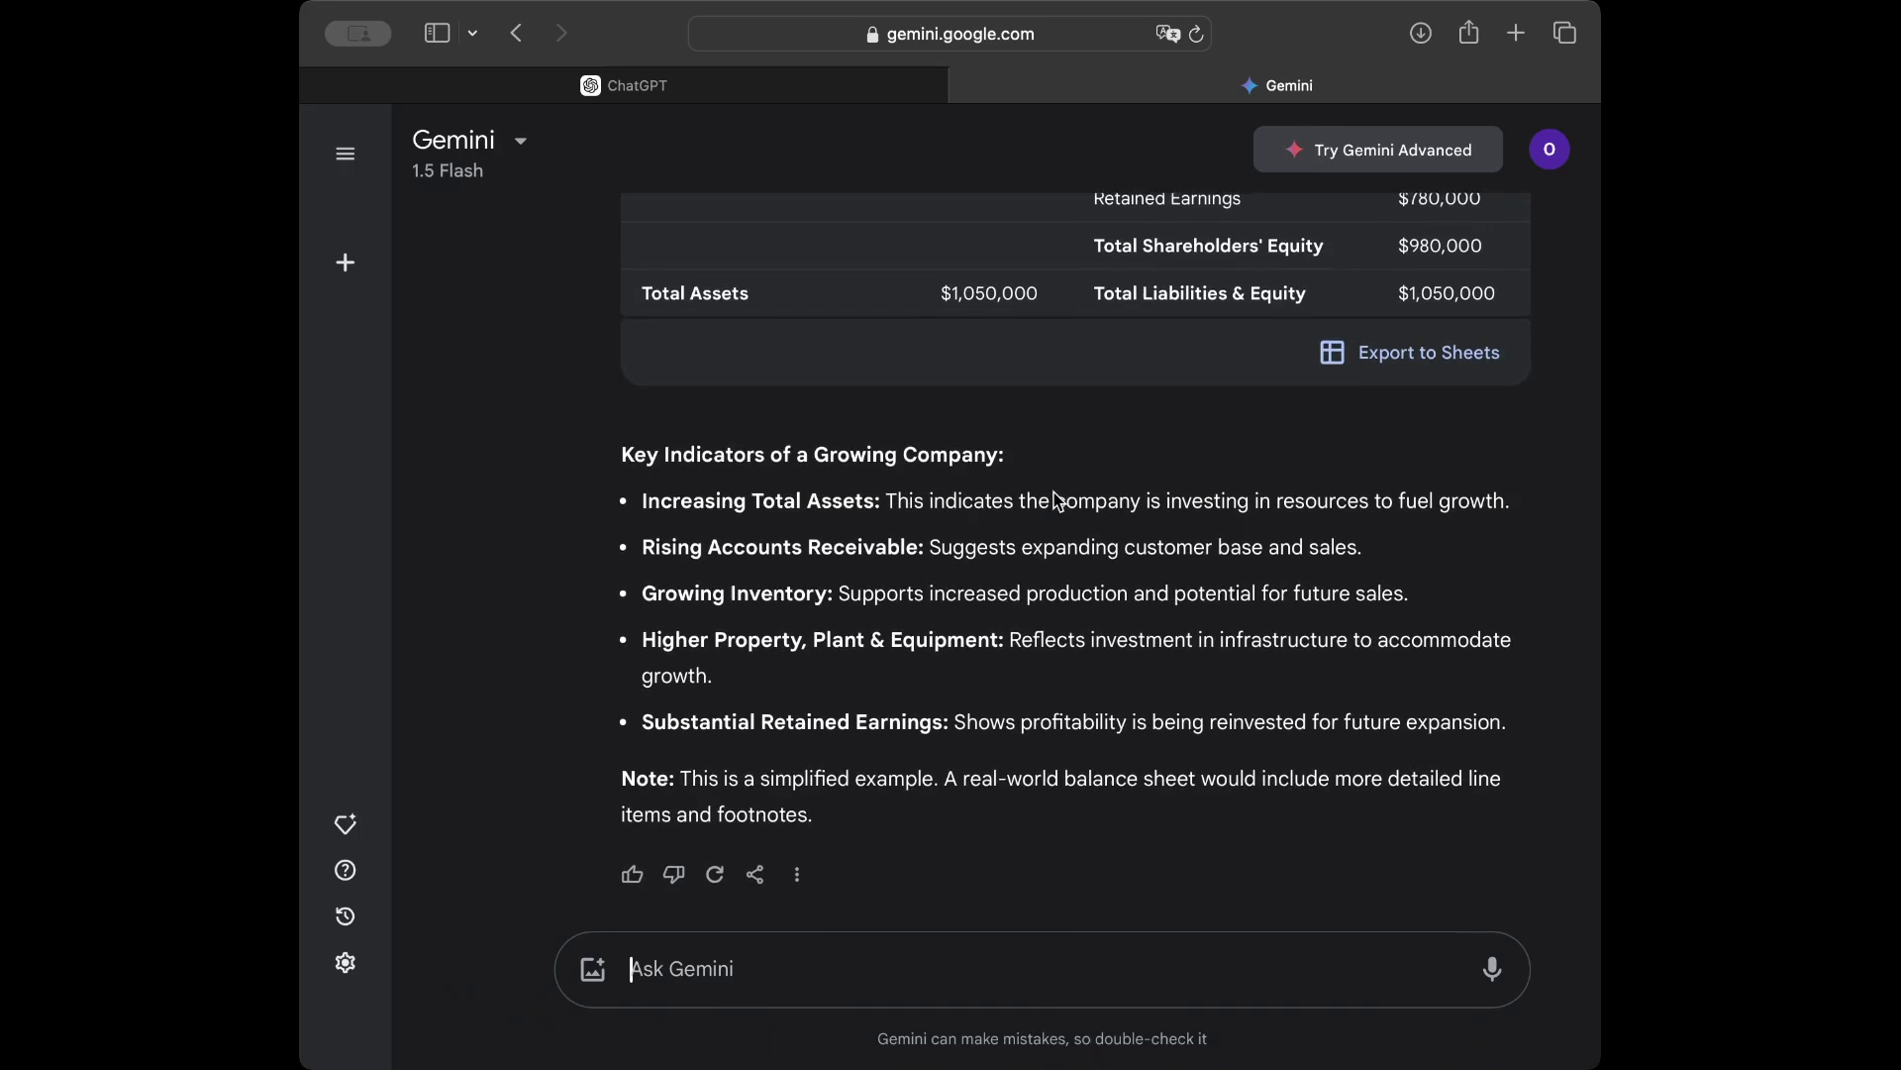
pyautogui.write('more detailed')
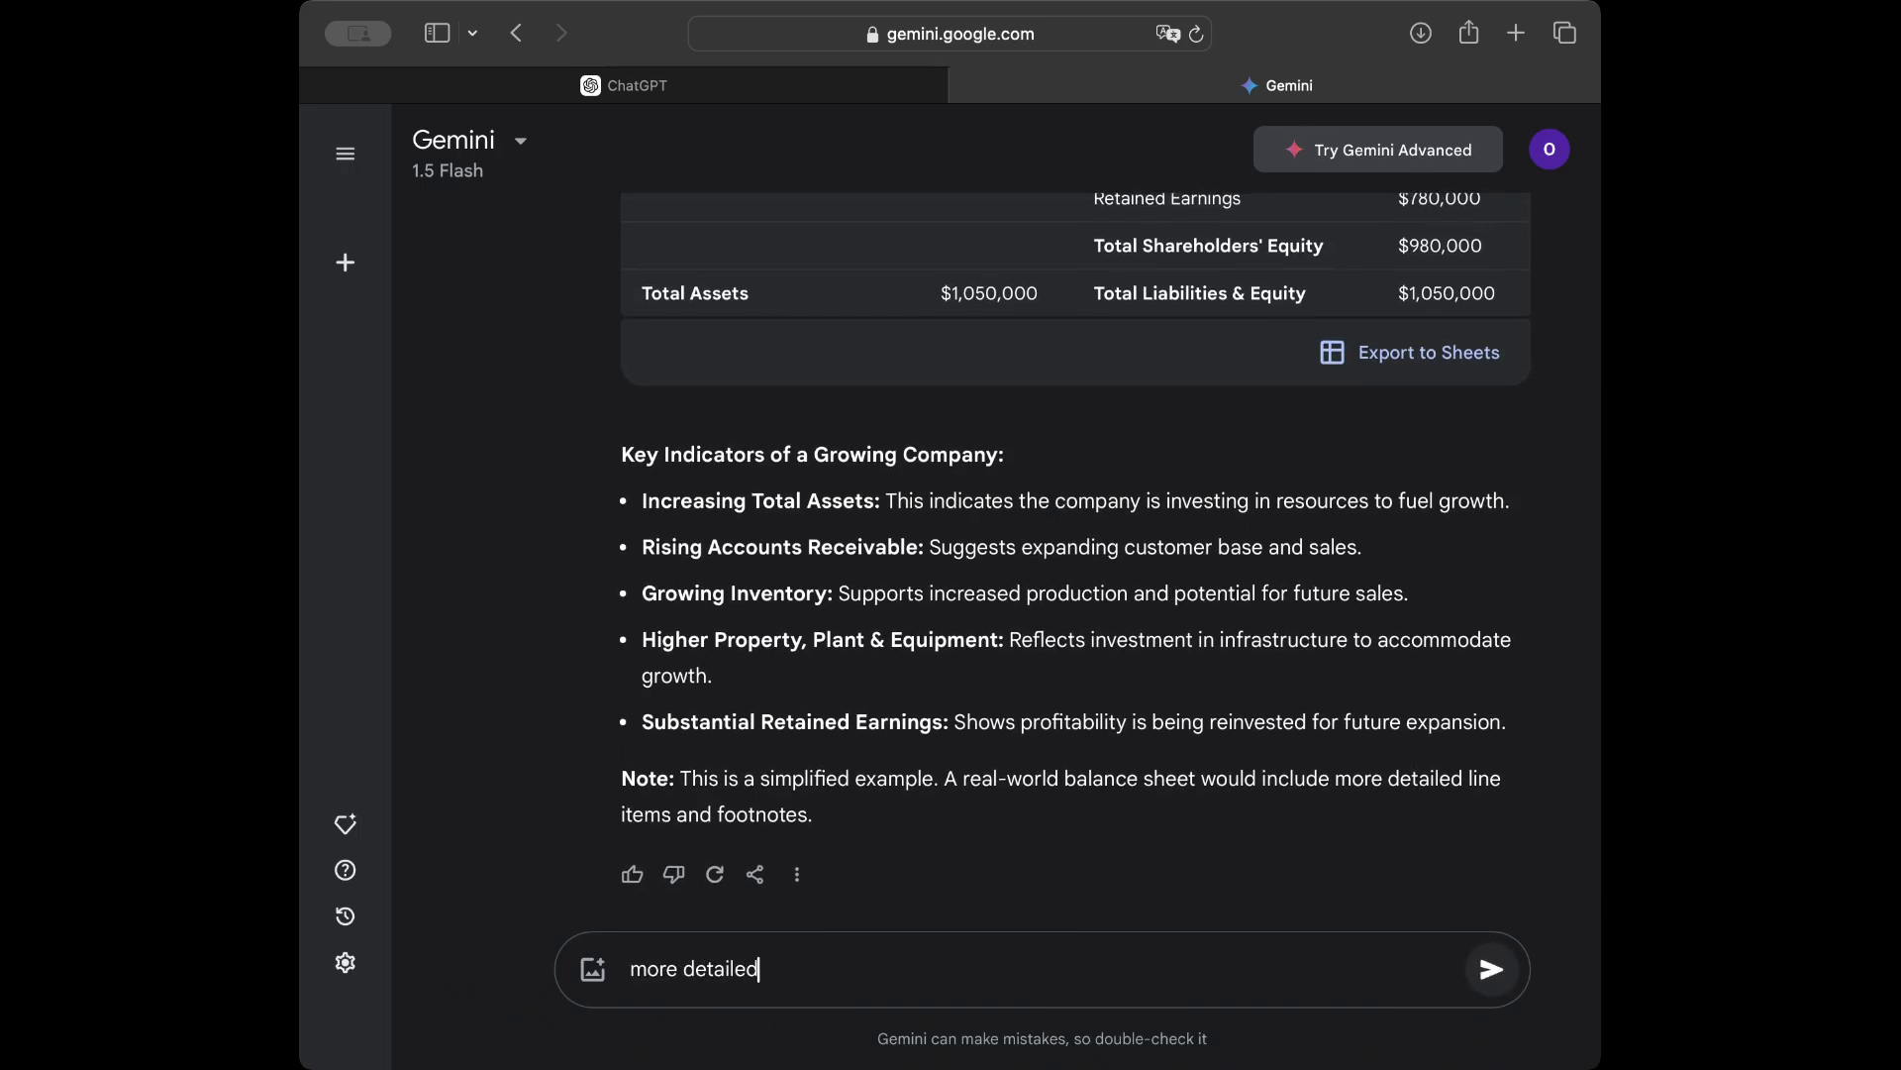
pyautogui.press('Return')
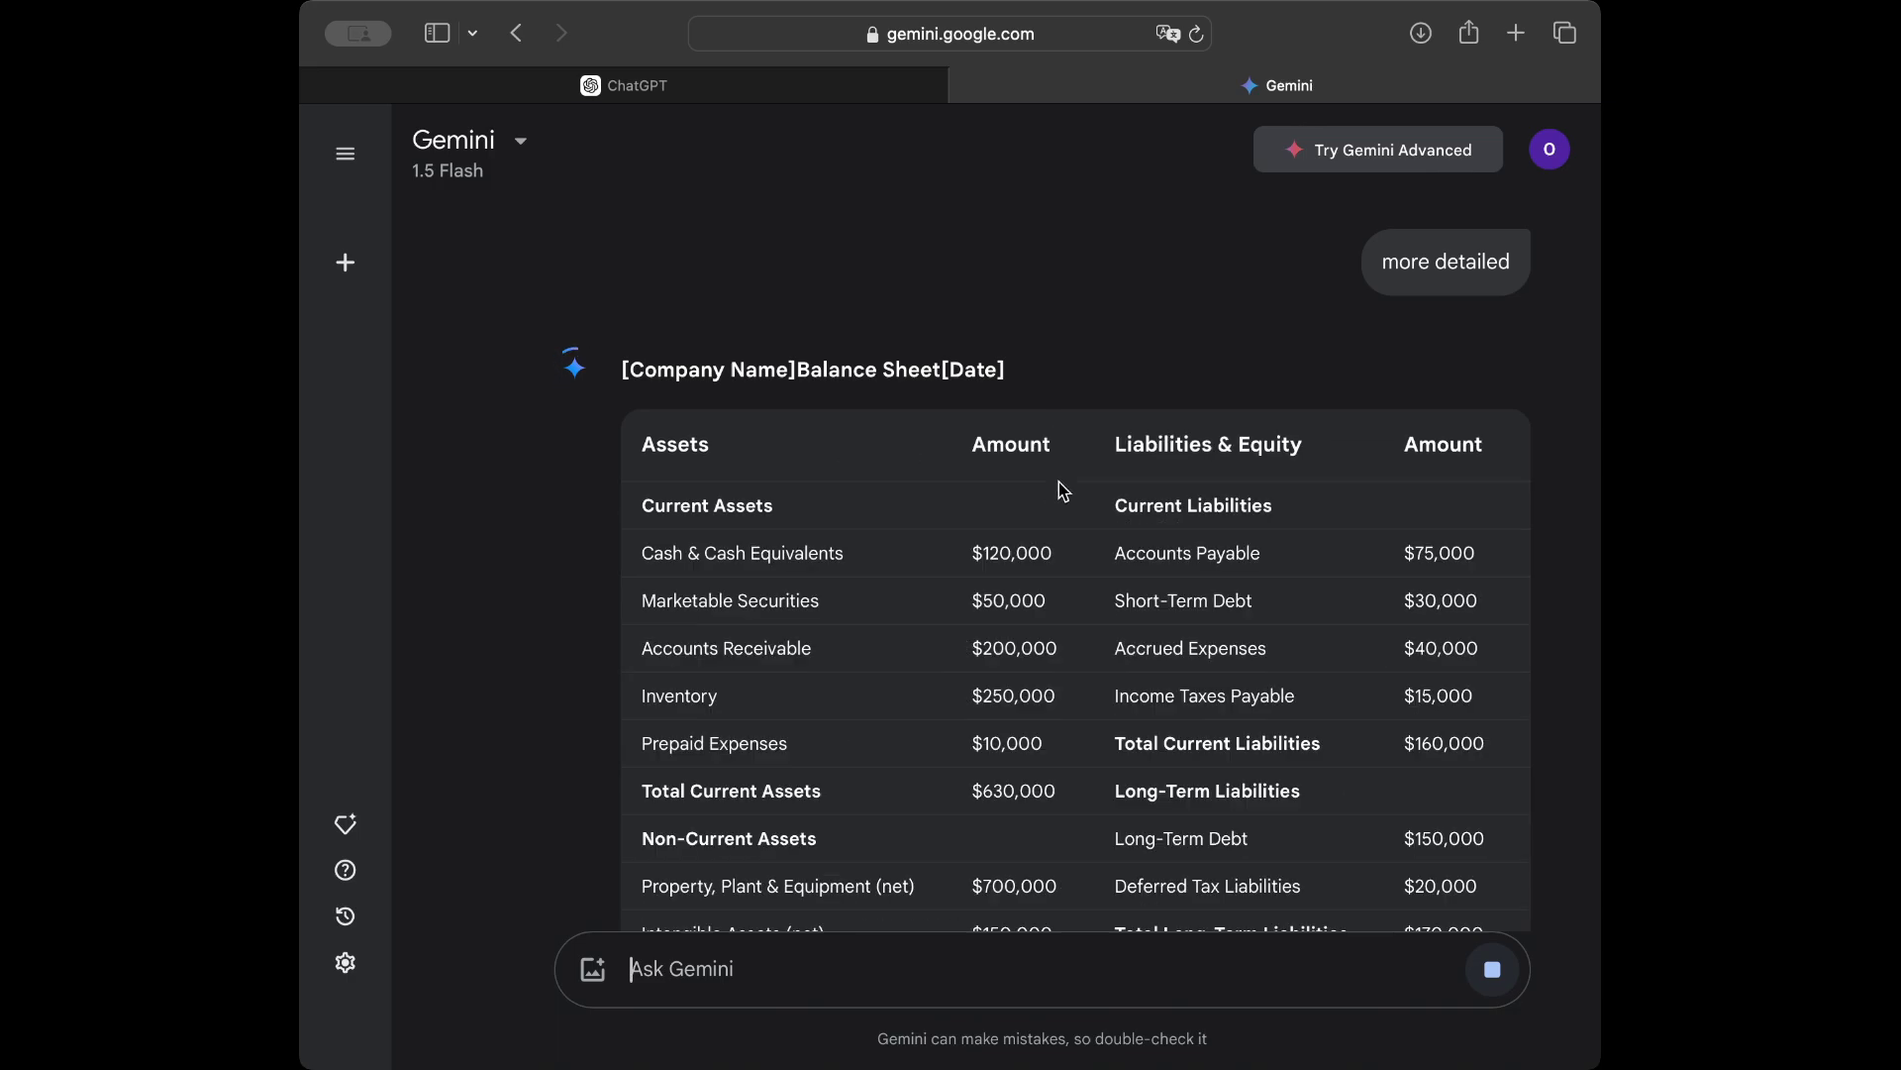
# Capture a screenshot of the whole detailed balance sheet table and attach it to a new ChatGPT message
pyautogui.scroll(-4, 1062, 490)
pyautogui.scroll(-2, 1062, 490)
pyautogui.scroll(2, 1062, 490)
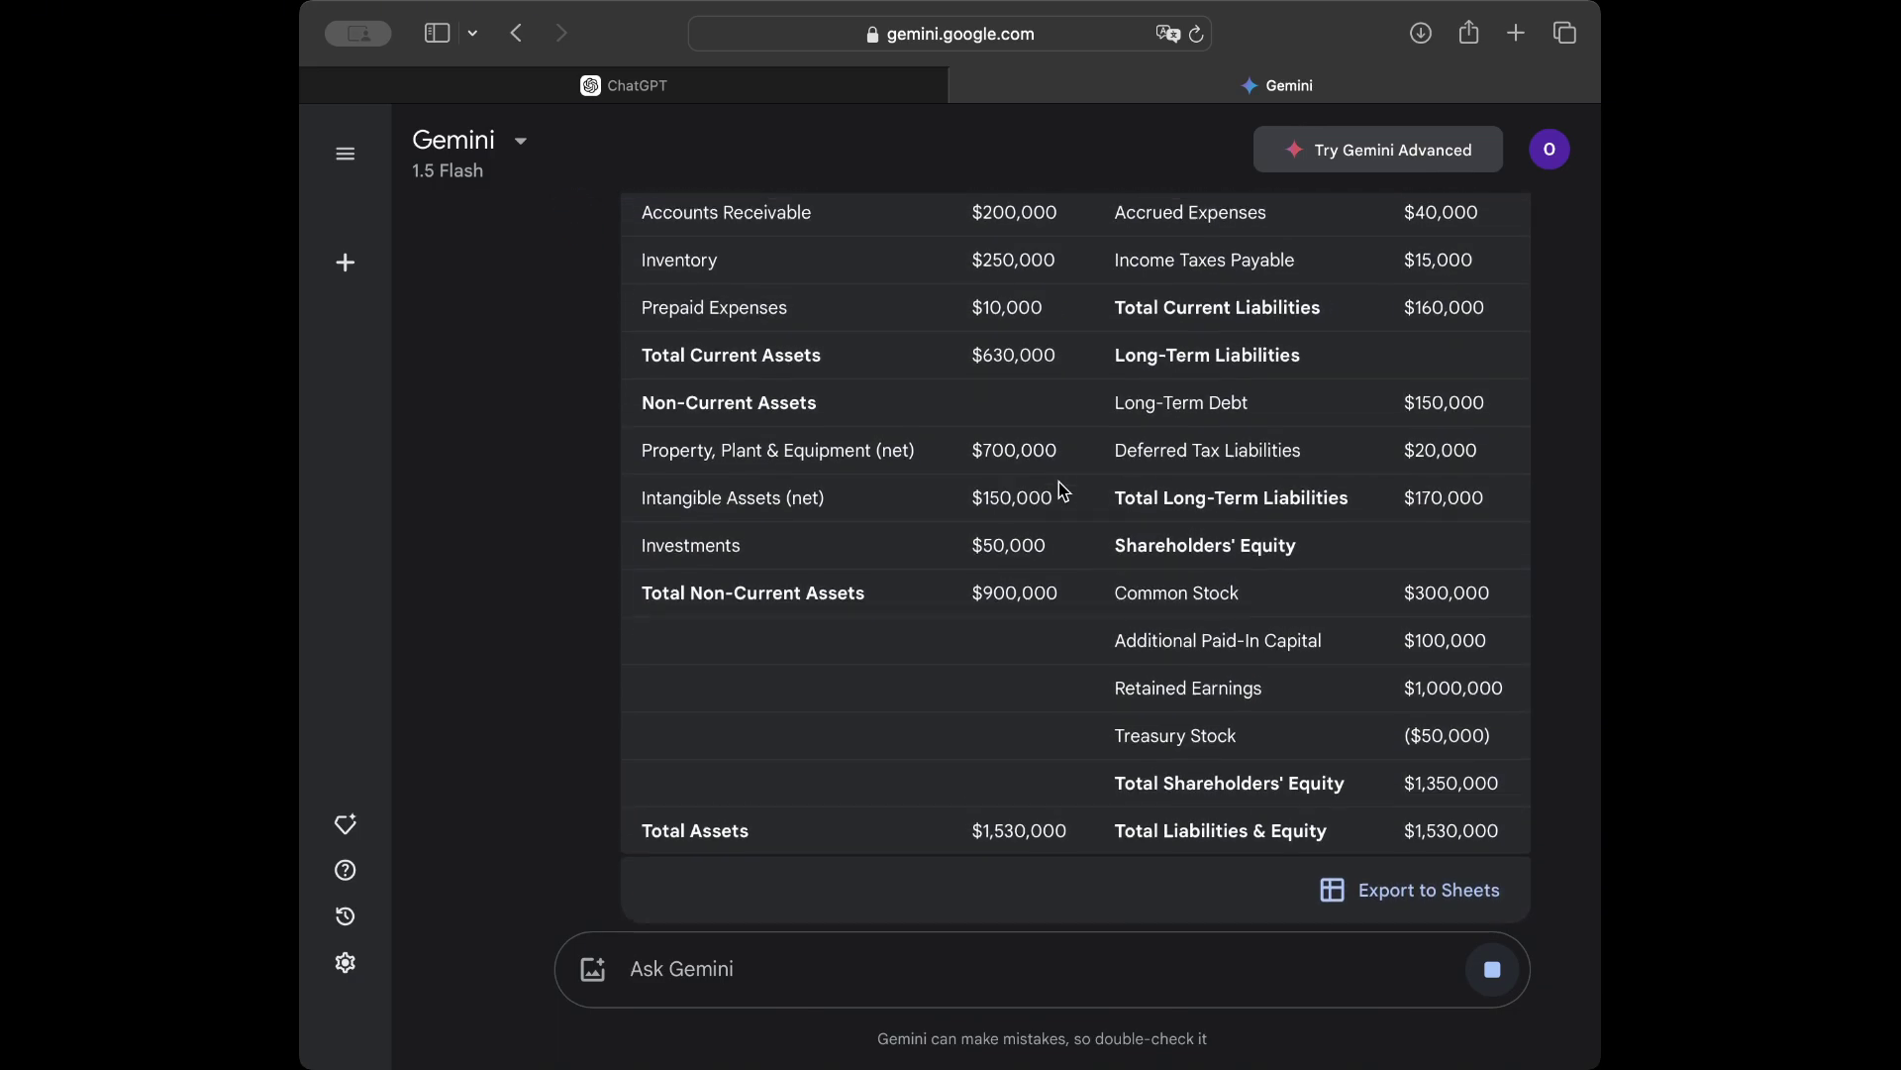
pyautogui.write('<')
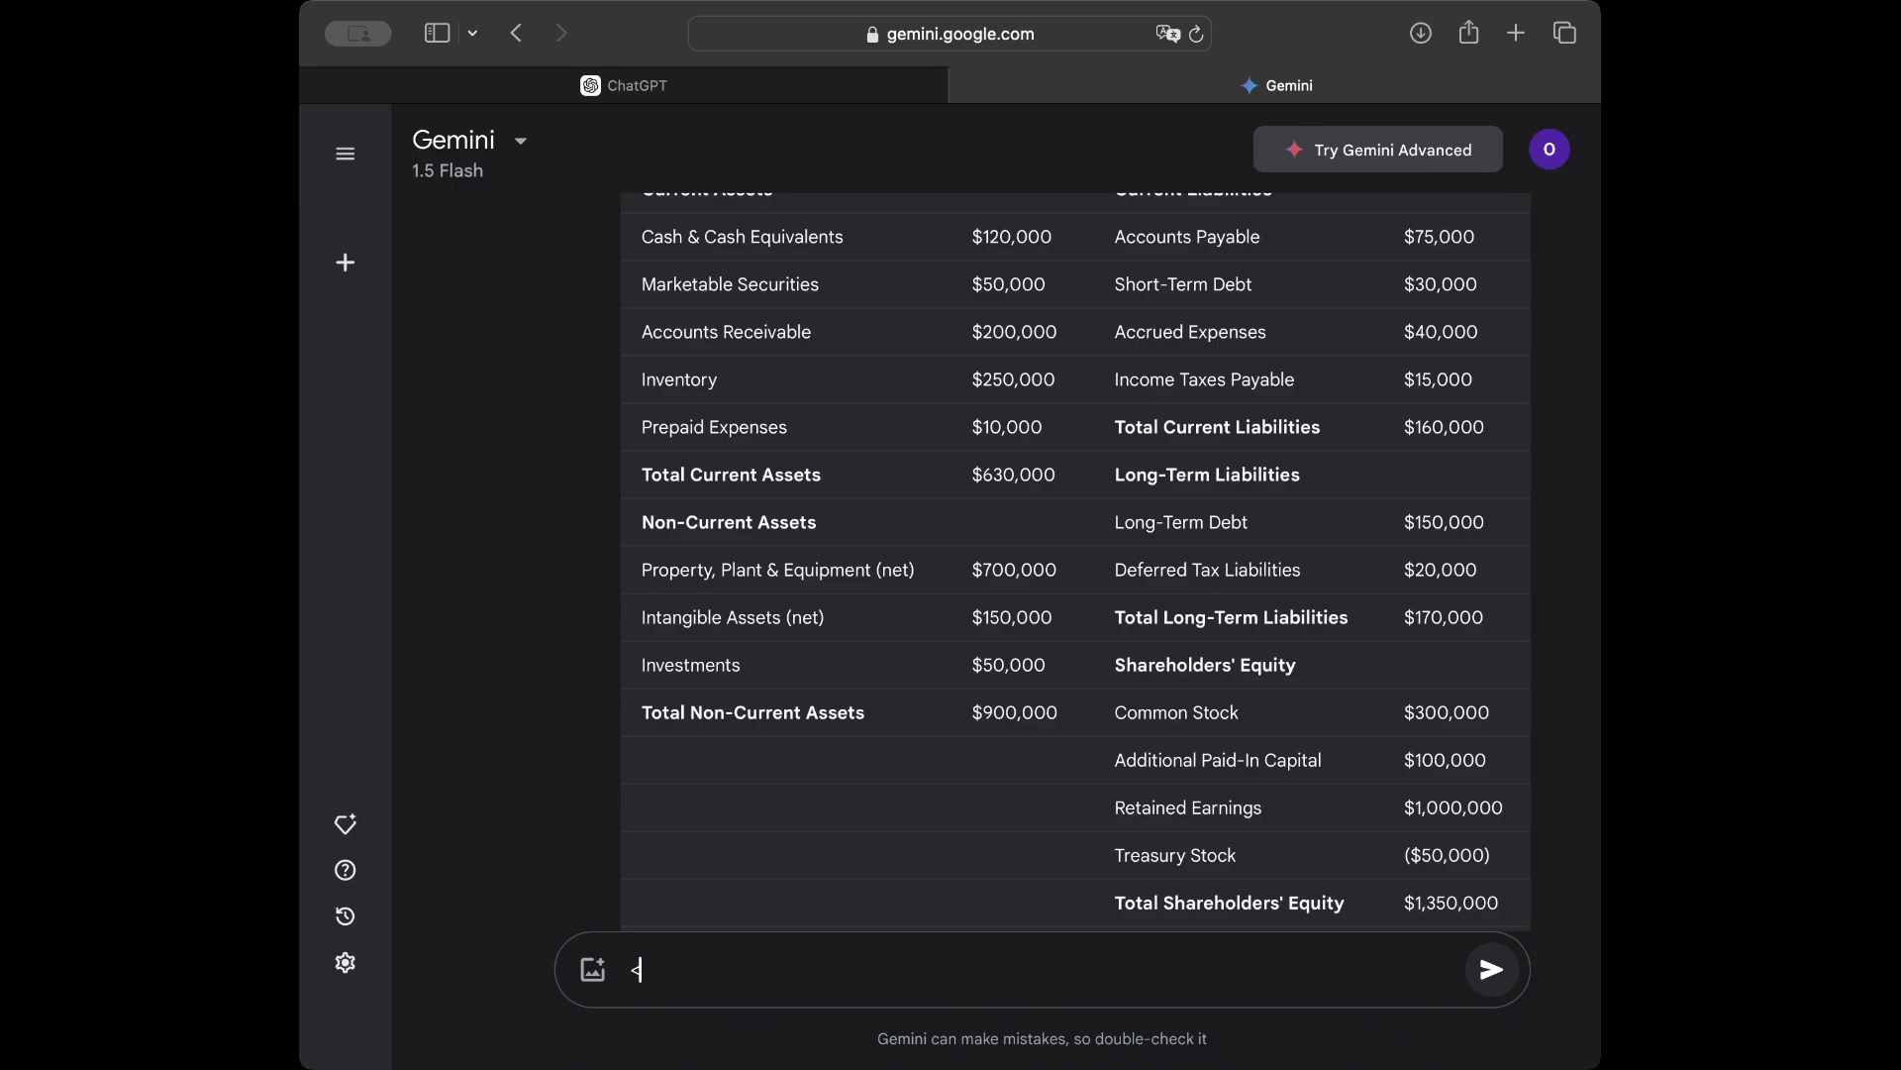
pyautogui.press('super+minus')
pyautogui.scroll(2, 523, 474)
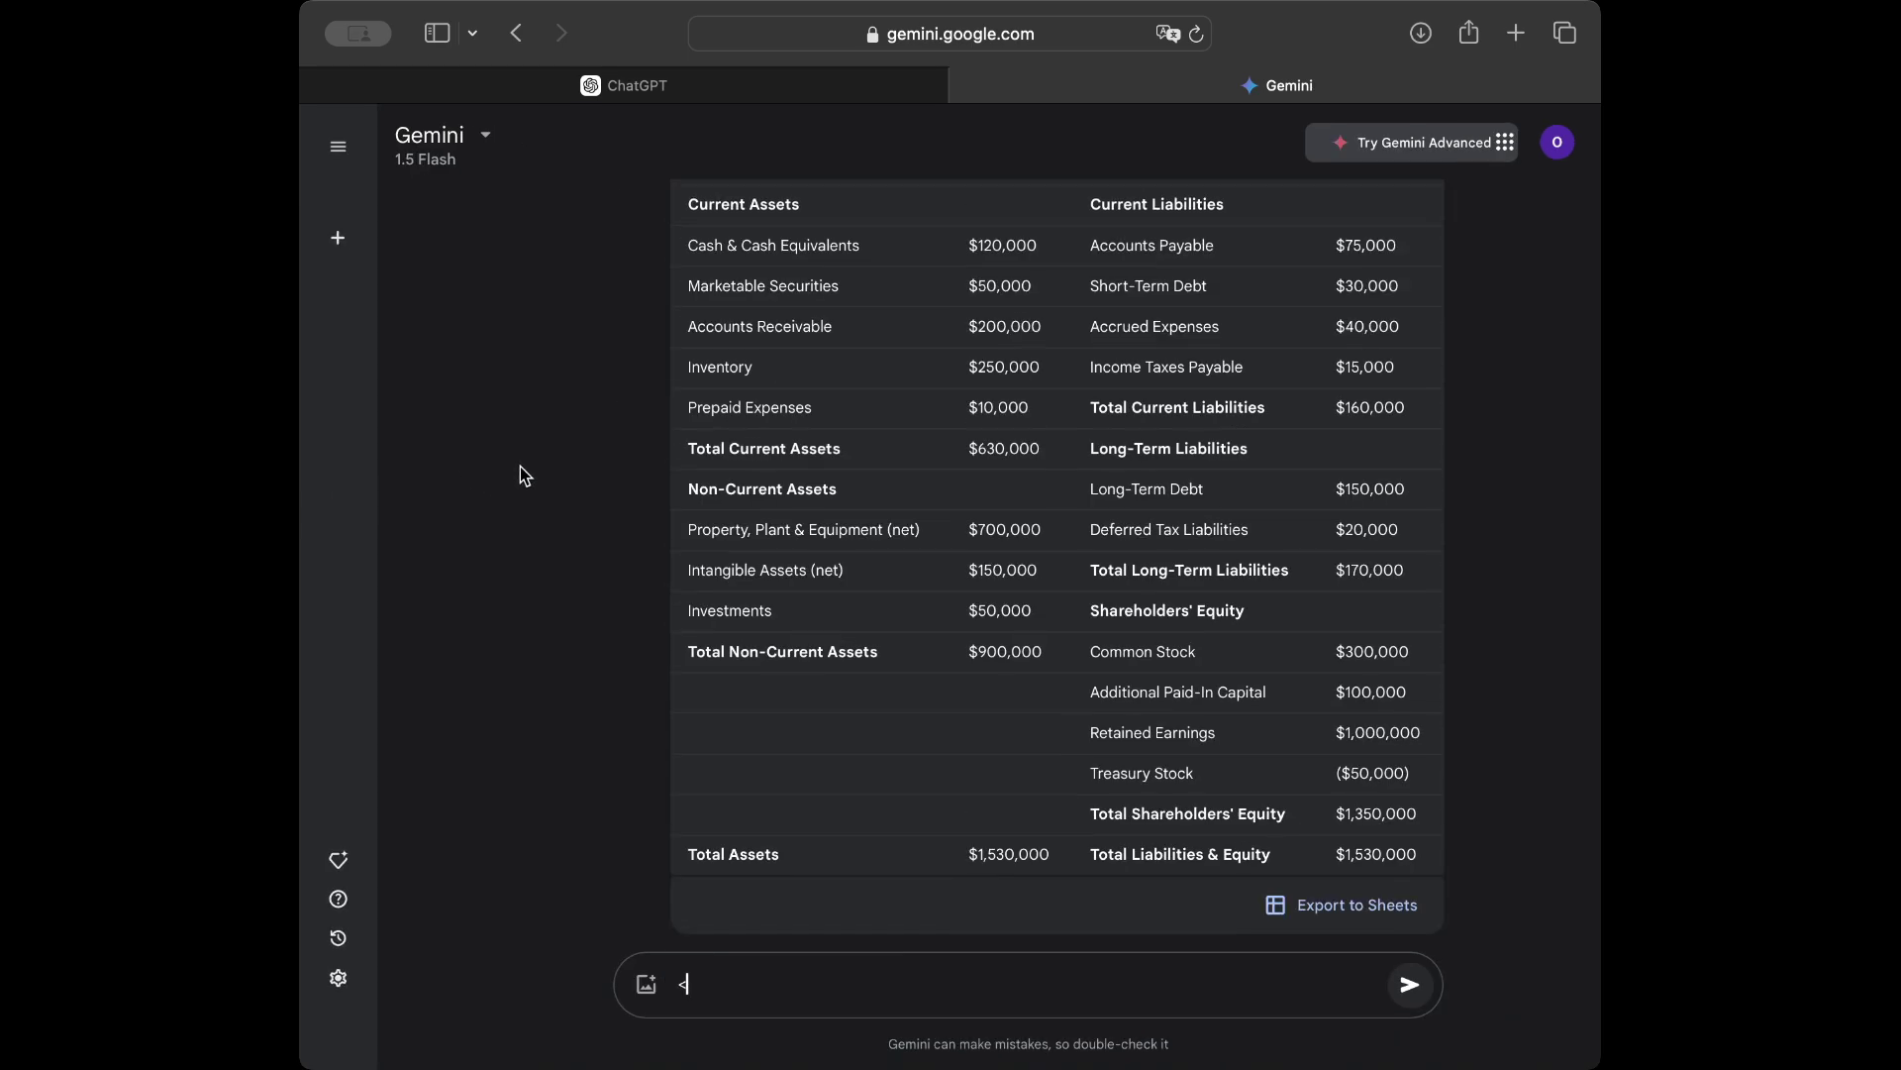
pyautogui.scroll(-1, 522, 470)
pyautogui.scroll(1, 522, 470)
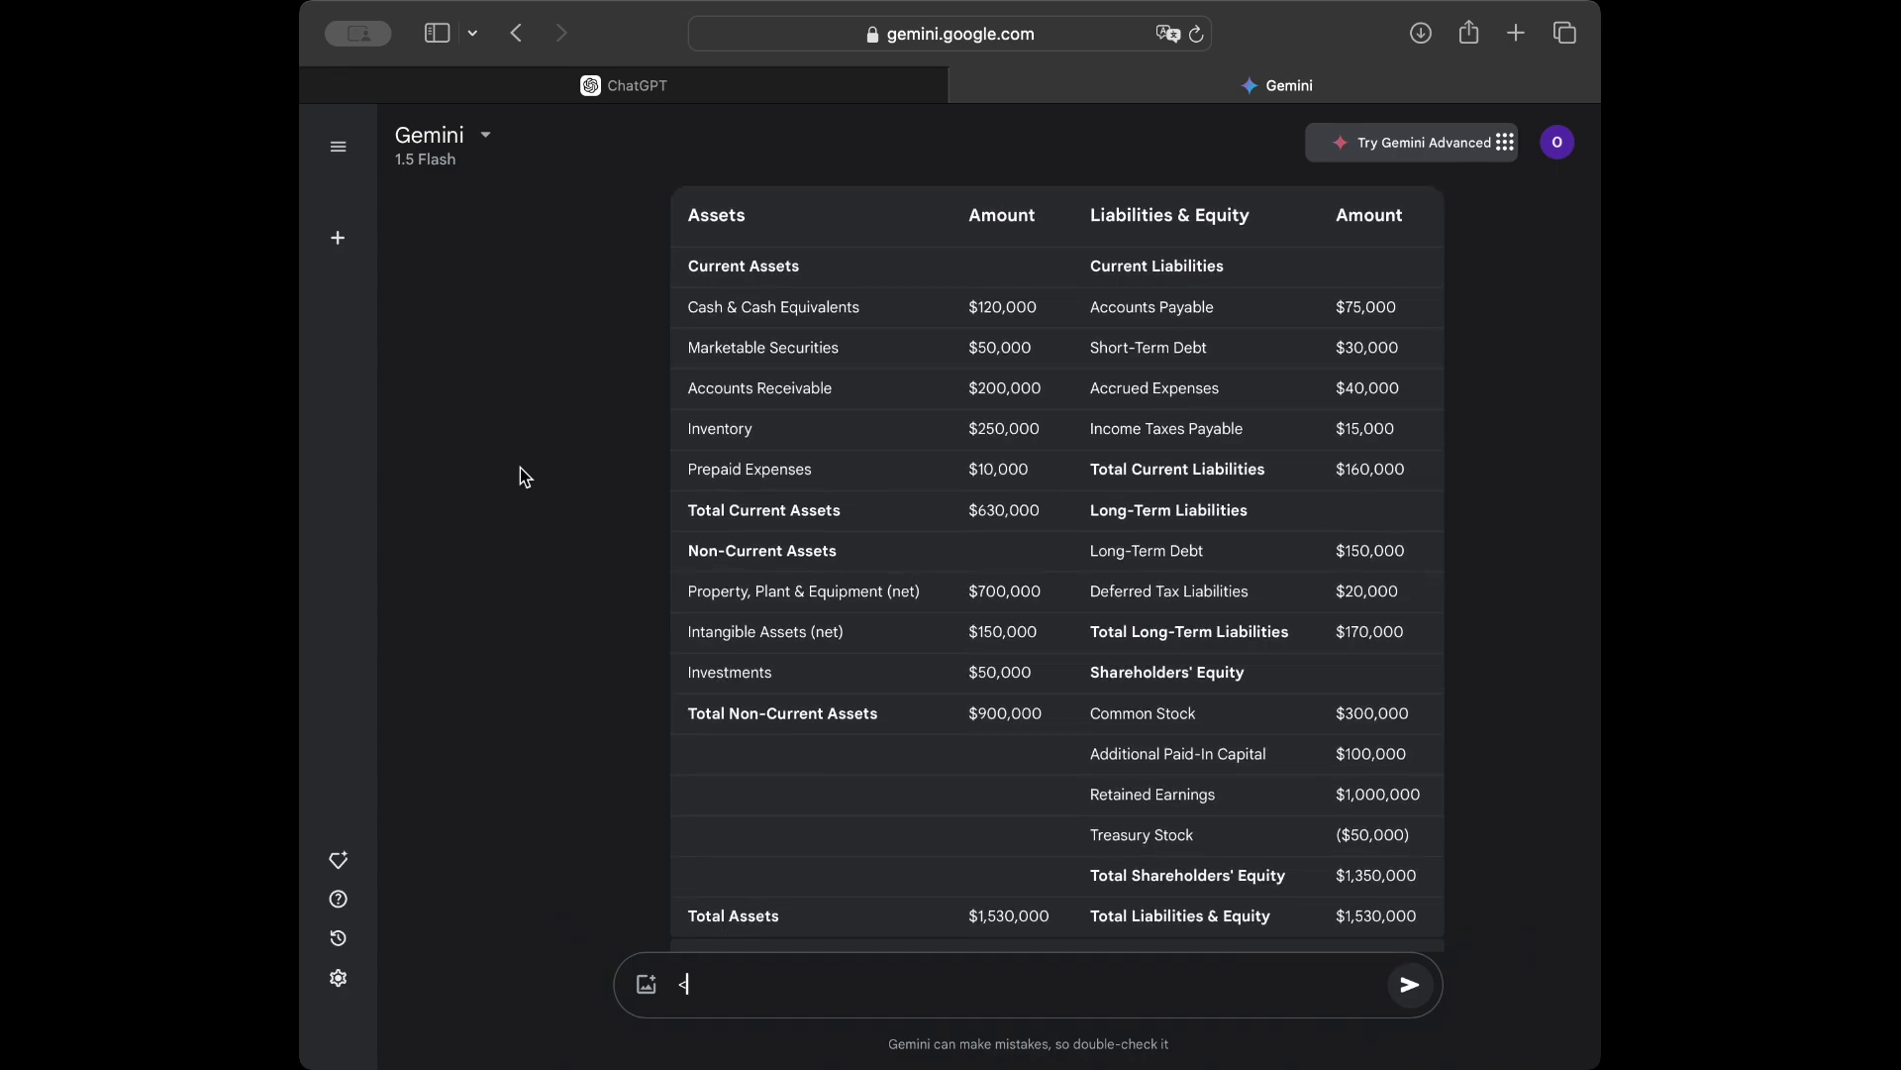
pyautogui.press('super+shift+4')
pyautogui.moveTo(661, 184); pyautogui.dragTo(1470, 966)
pyautogui.click(594, 85)
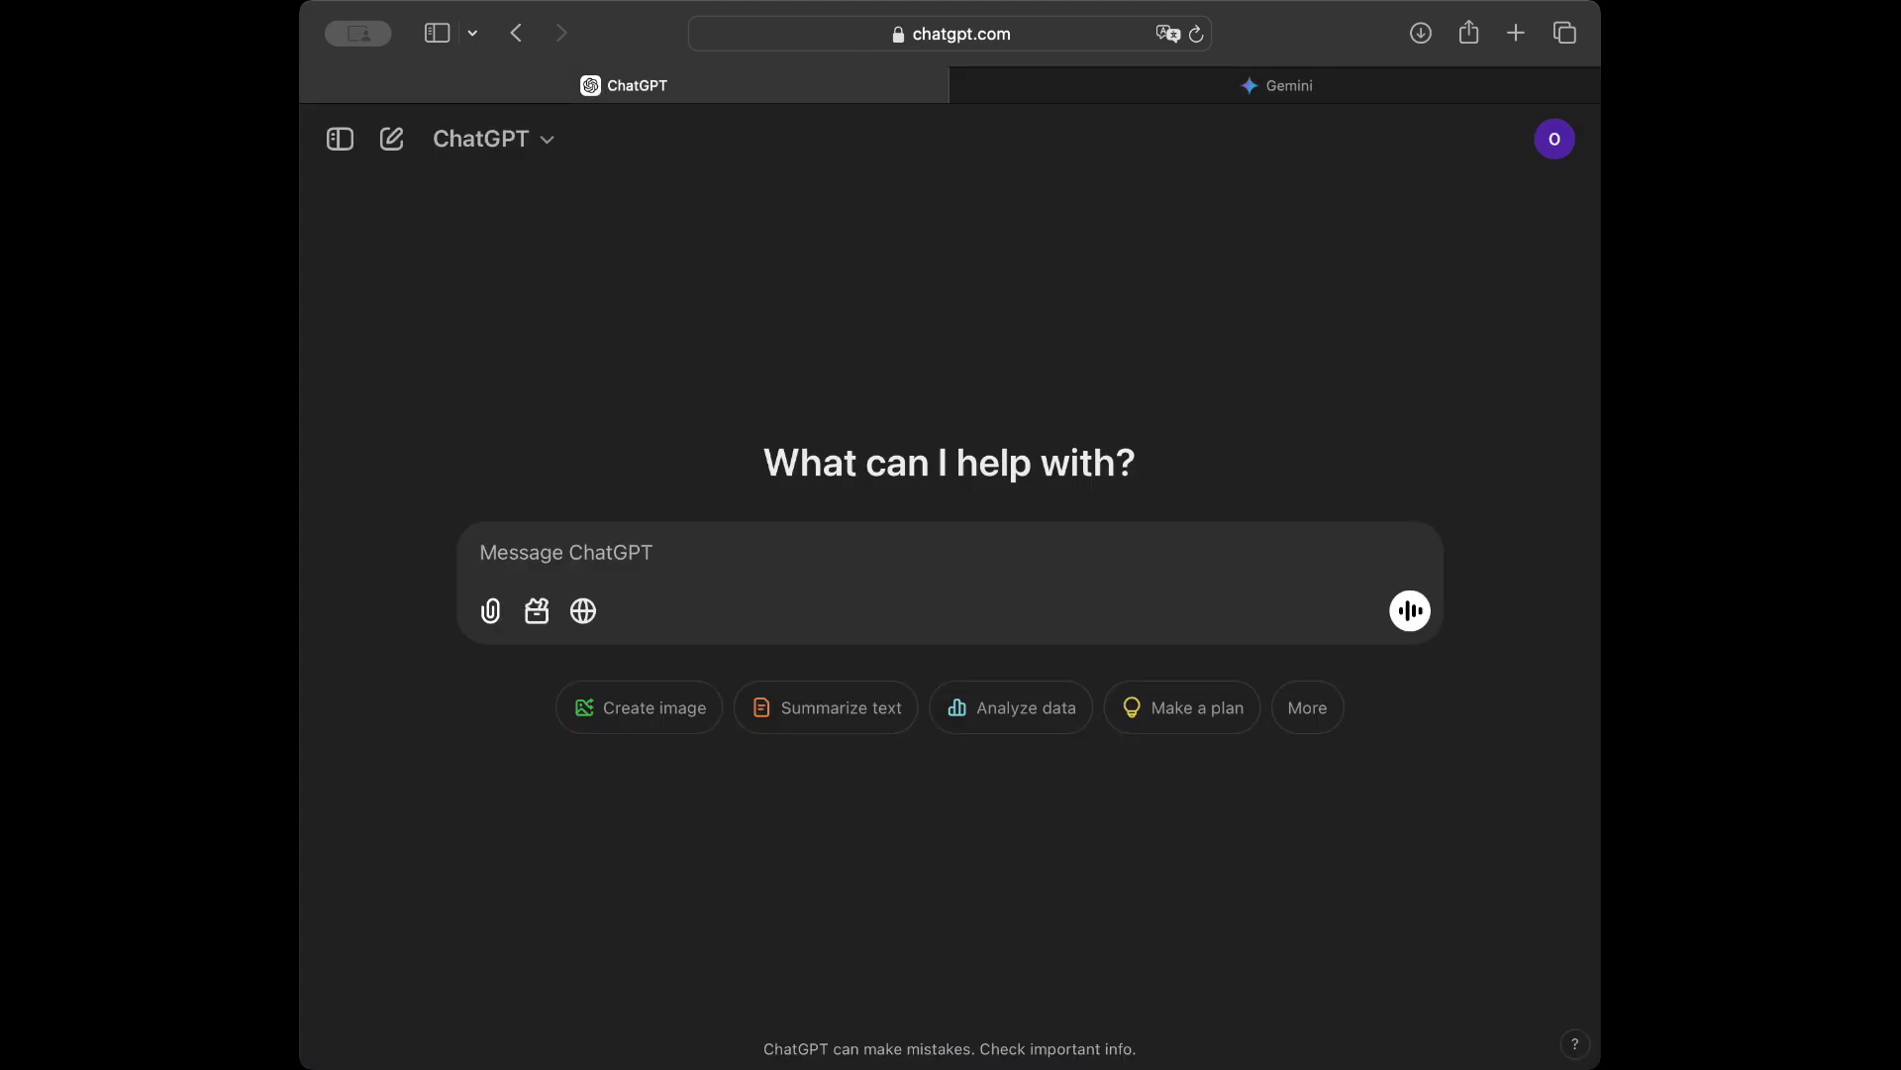
pyautogui.moveTo(1763, 951); pyautogui.dragTo(980, 557)
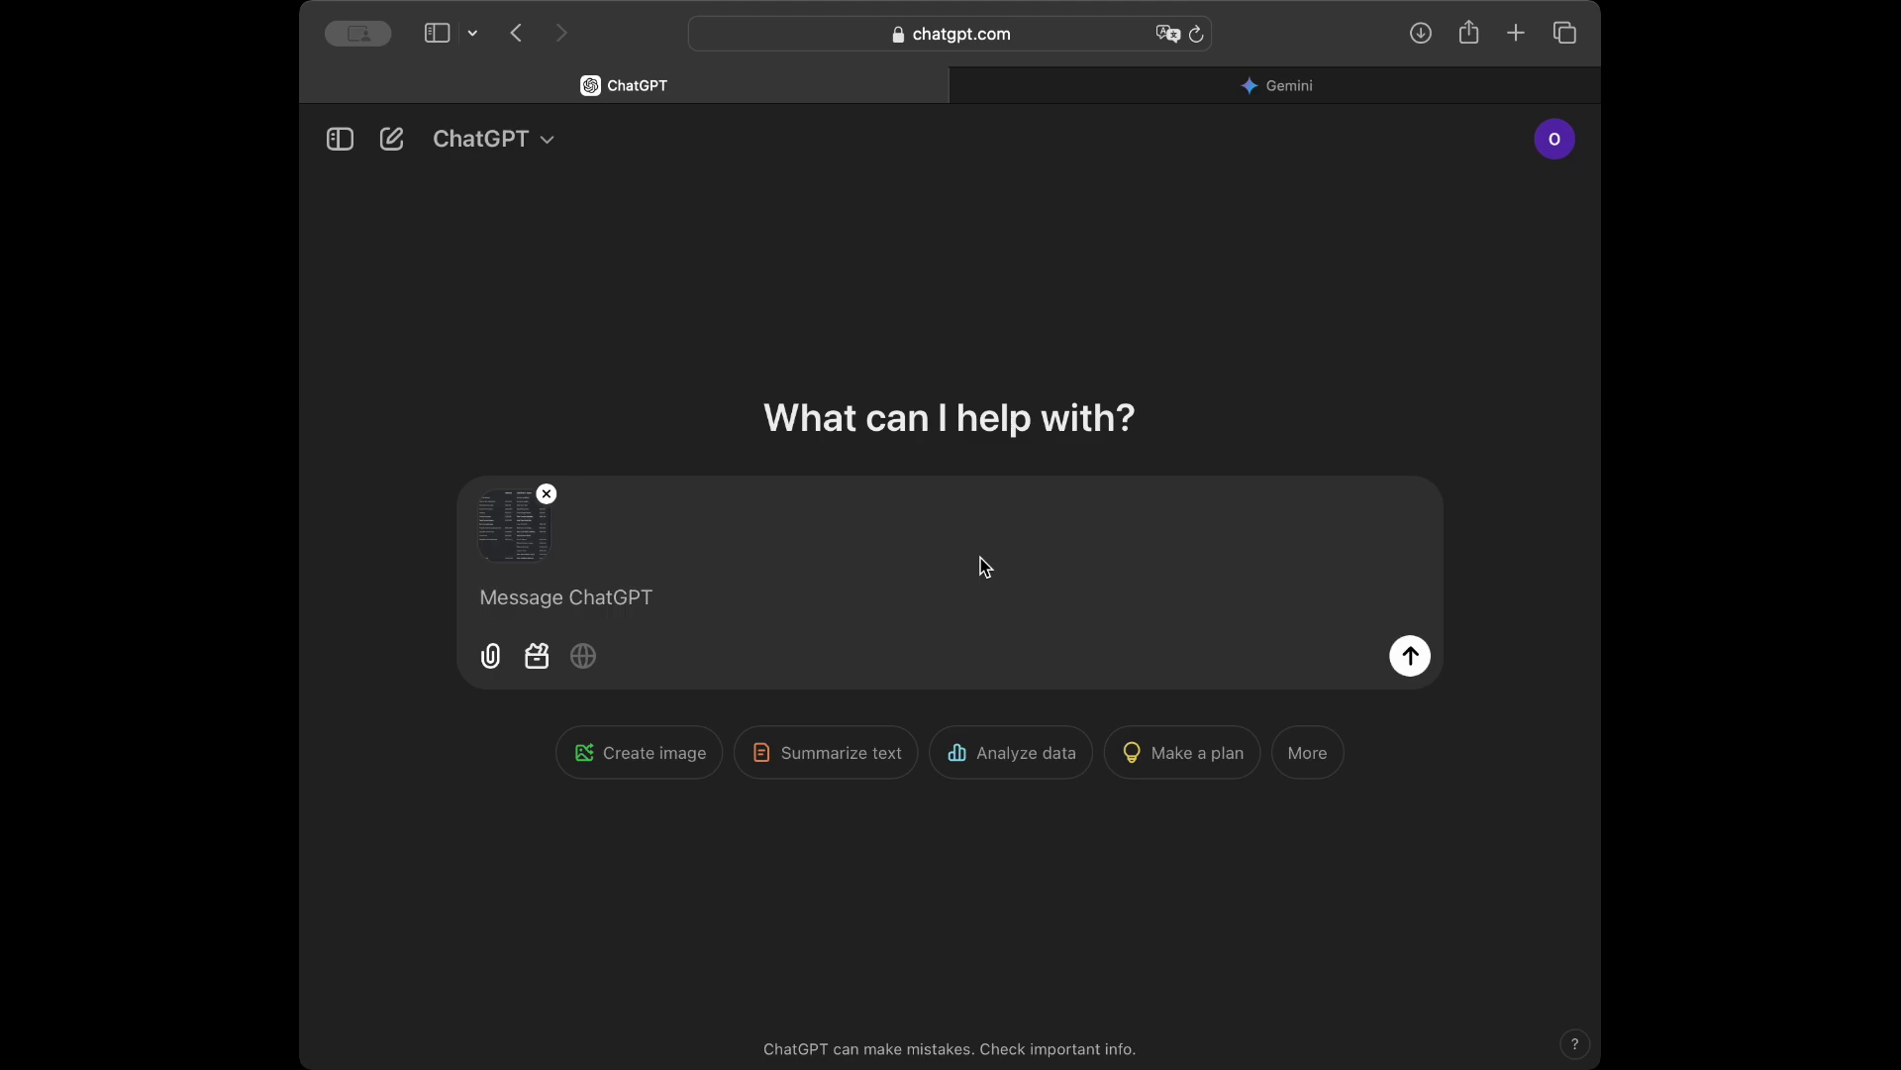
# Send the prompt "Analyze this balance sheet and highlight key insights also tell me if the company is worth for investment or not"
pyautogui.write('a')
pyautogui.press('BackSpace')
pyautogui.write('A')
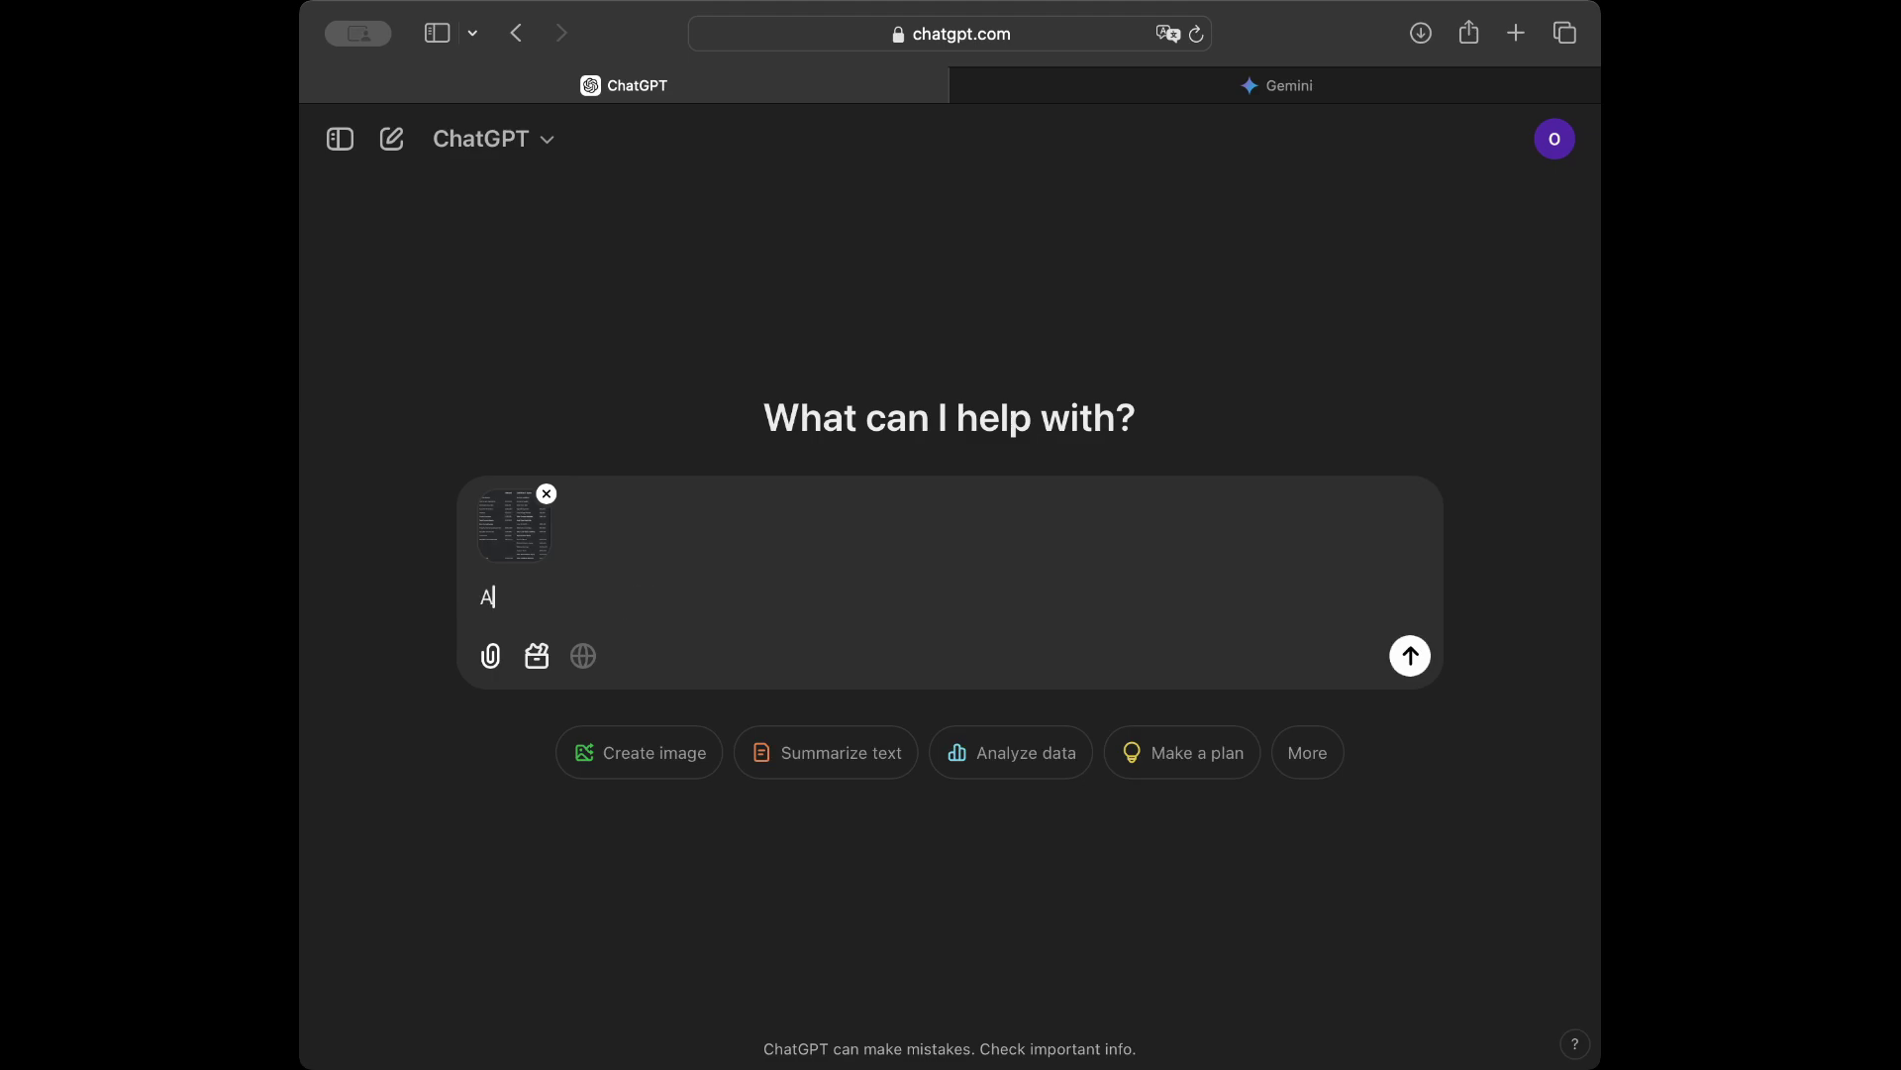
pyautogui.write('nalyze this balance s')
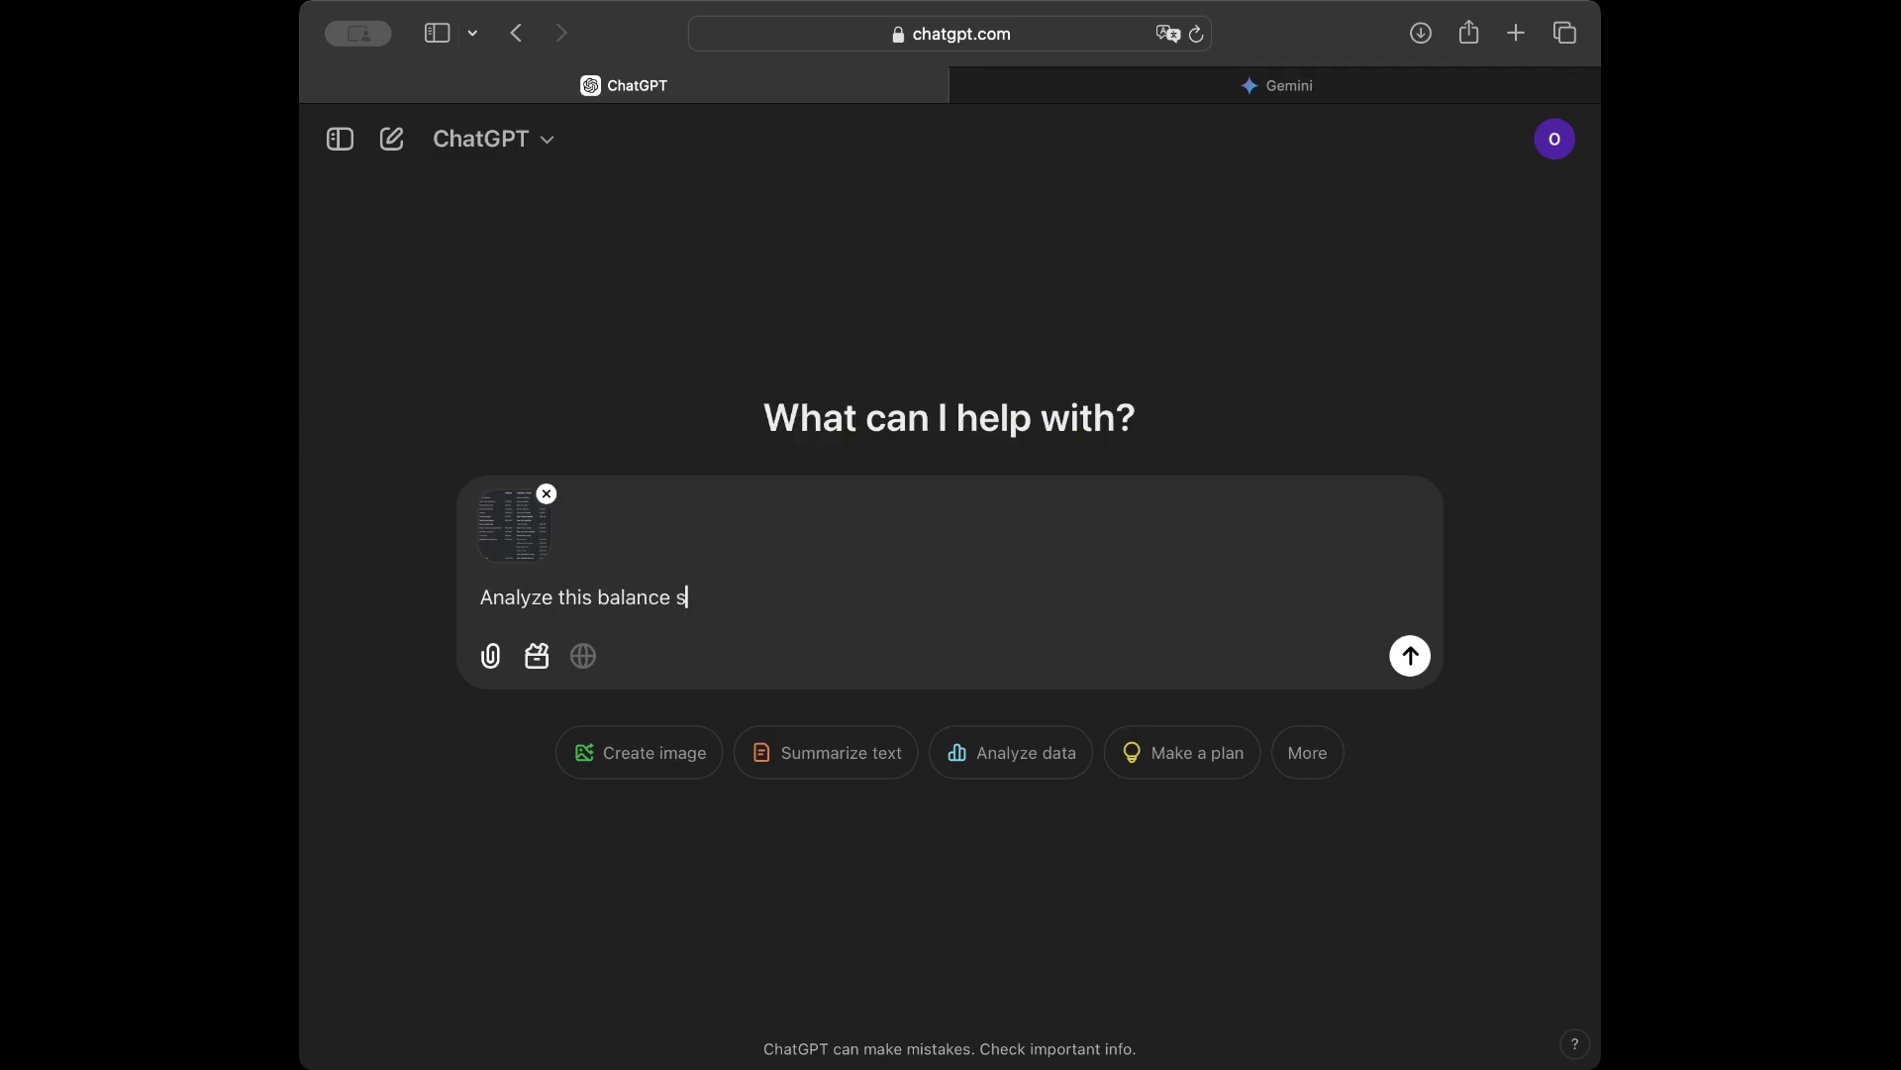
pyautogui.write('heet')
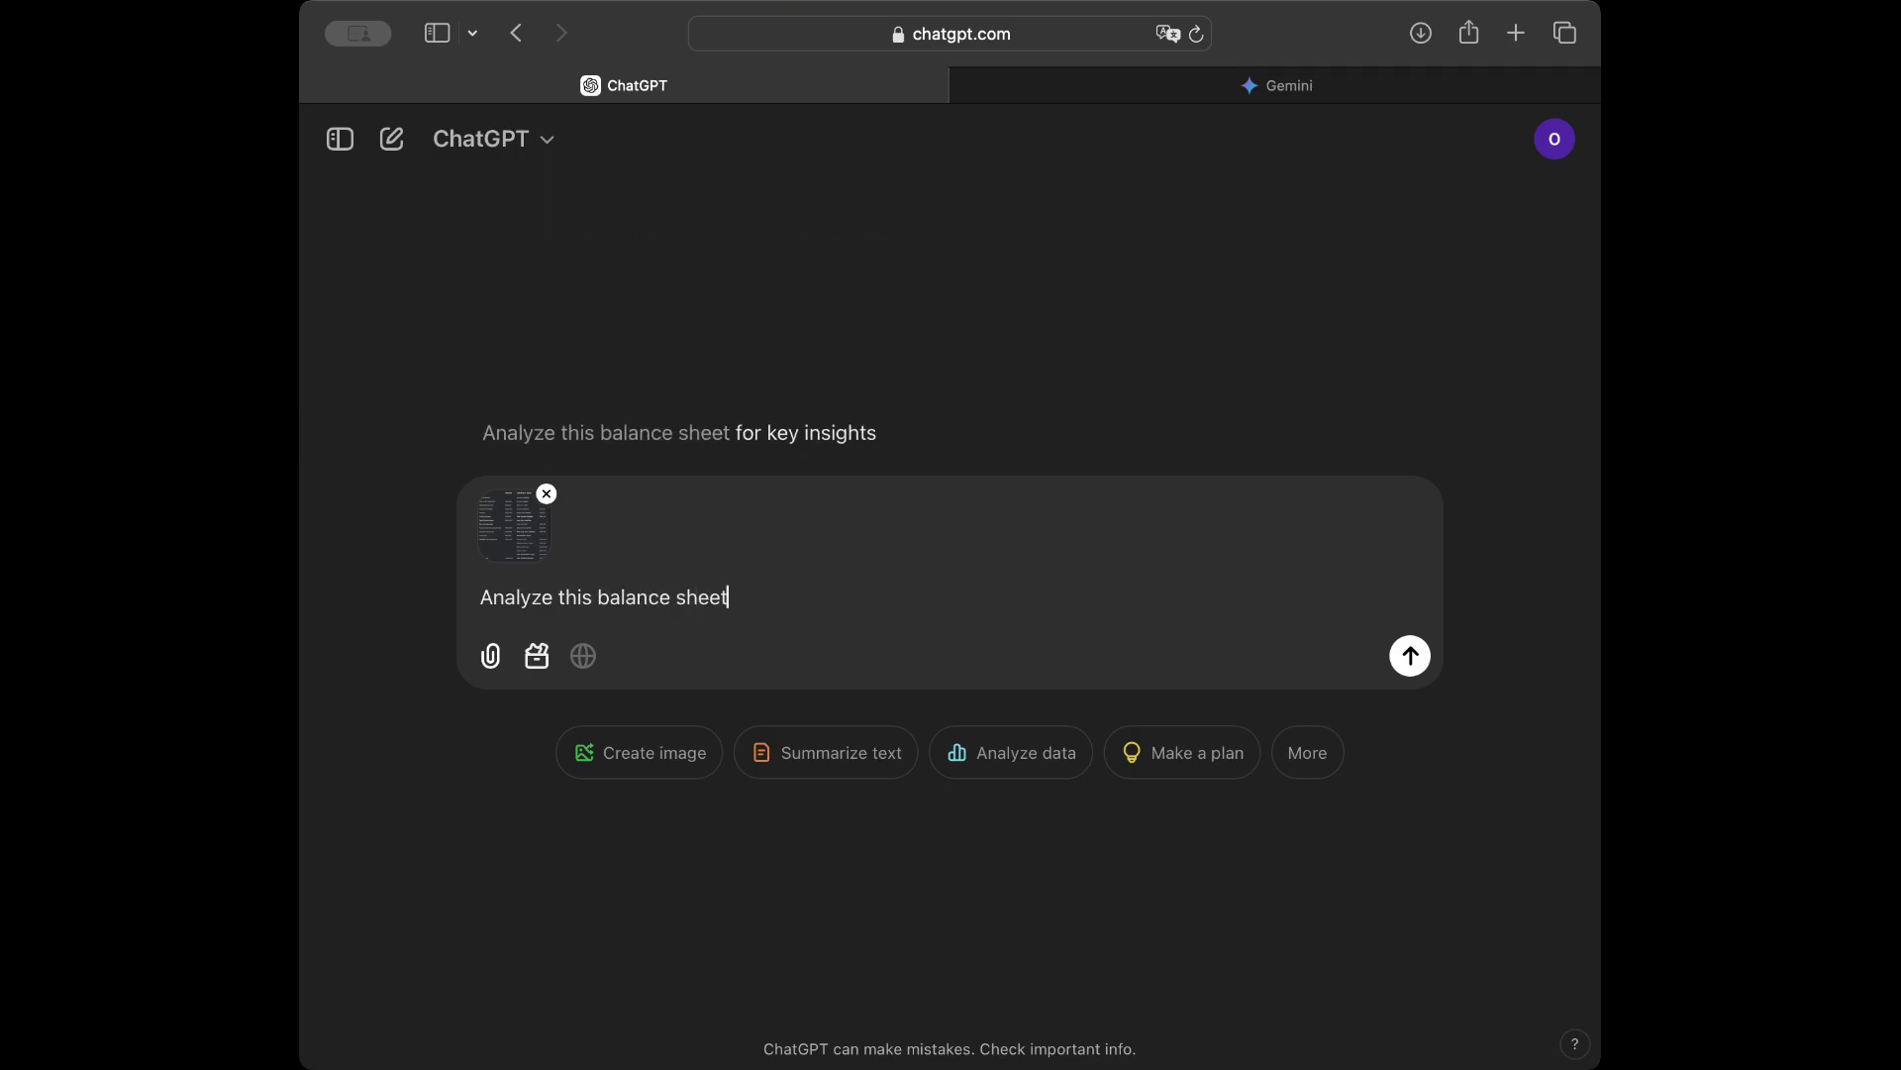
pyautogui.write(' and highlight ')
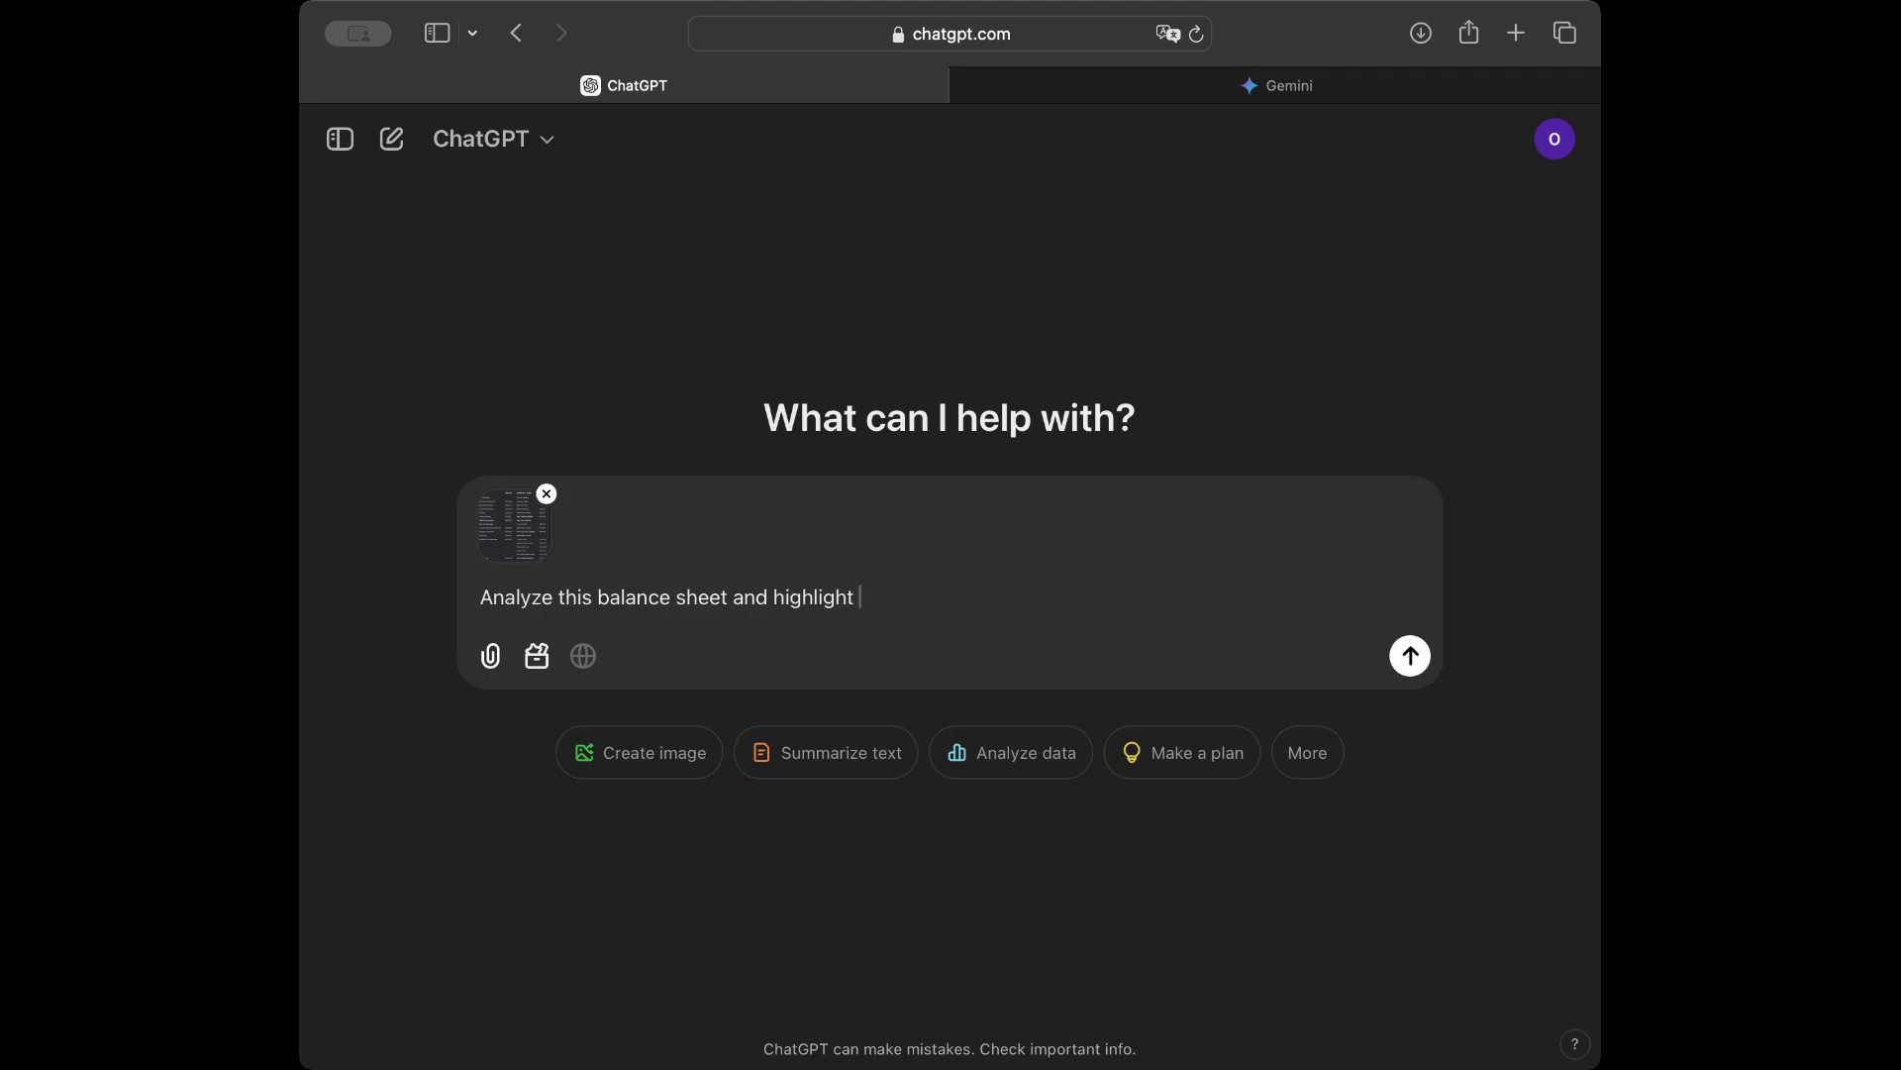
pyautogui.write('key insights also st')
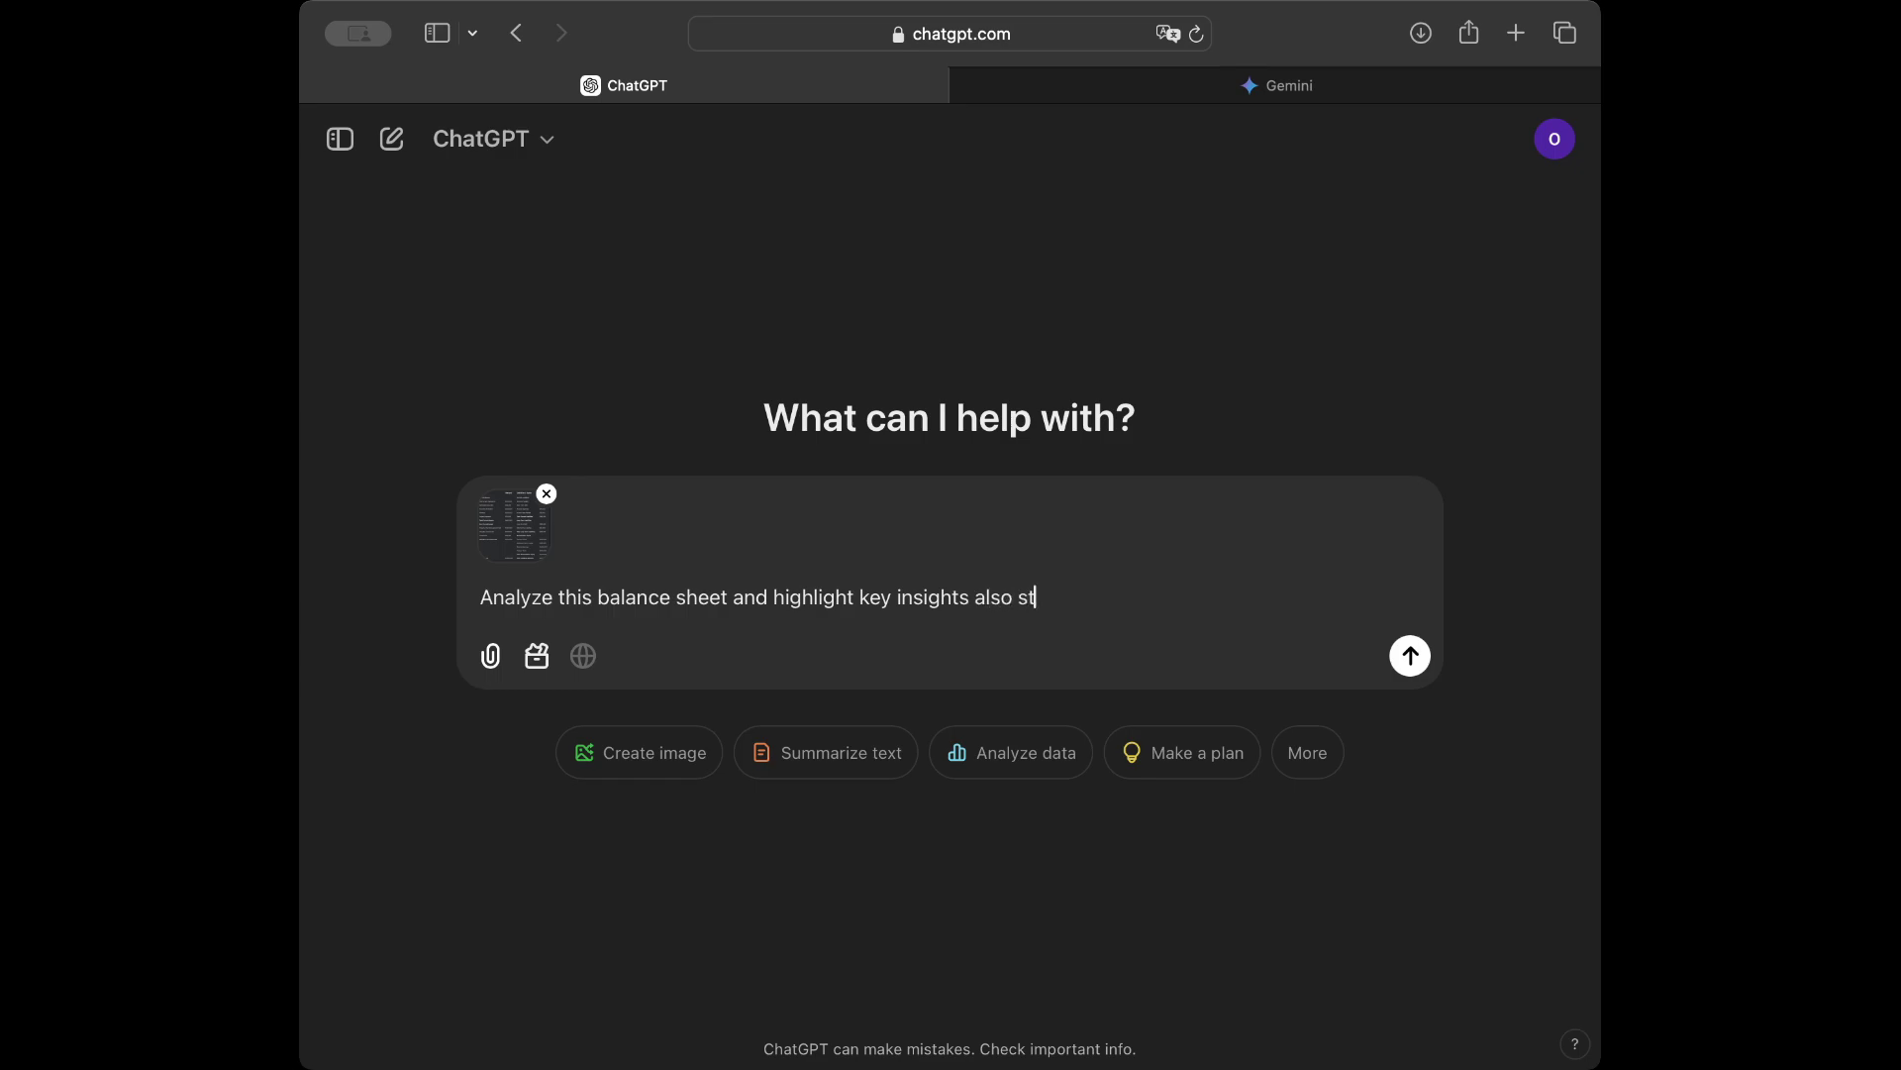
pyautogui.press('BackSpace')
pyautogui.press('BackSpace')
pyautogui.write('tell me if the company ')
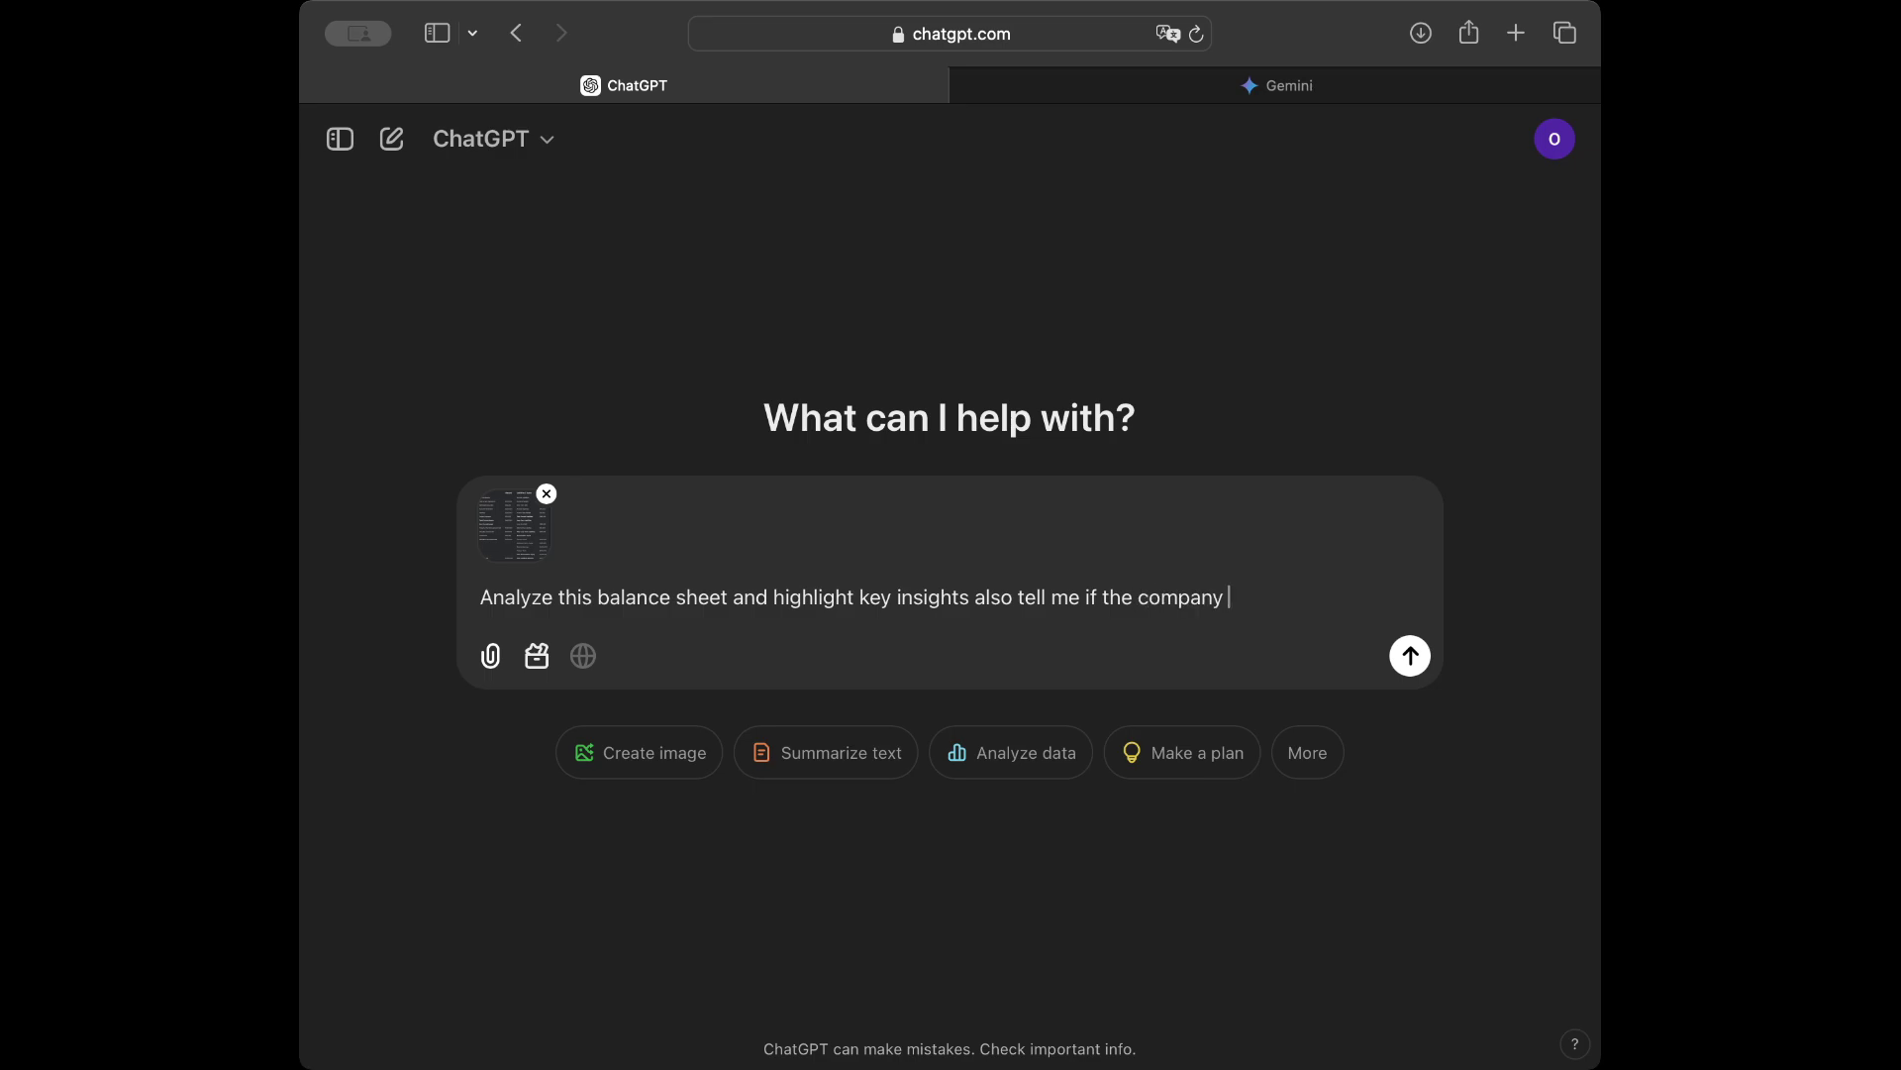
pyautogui.write('is worth for investment or not')
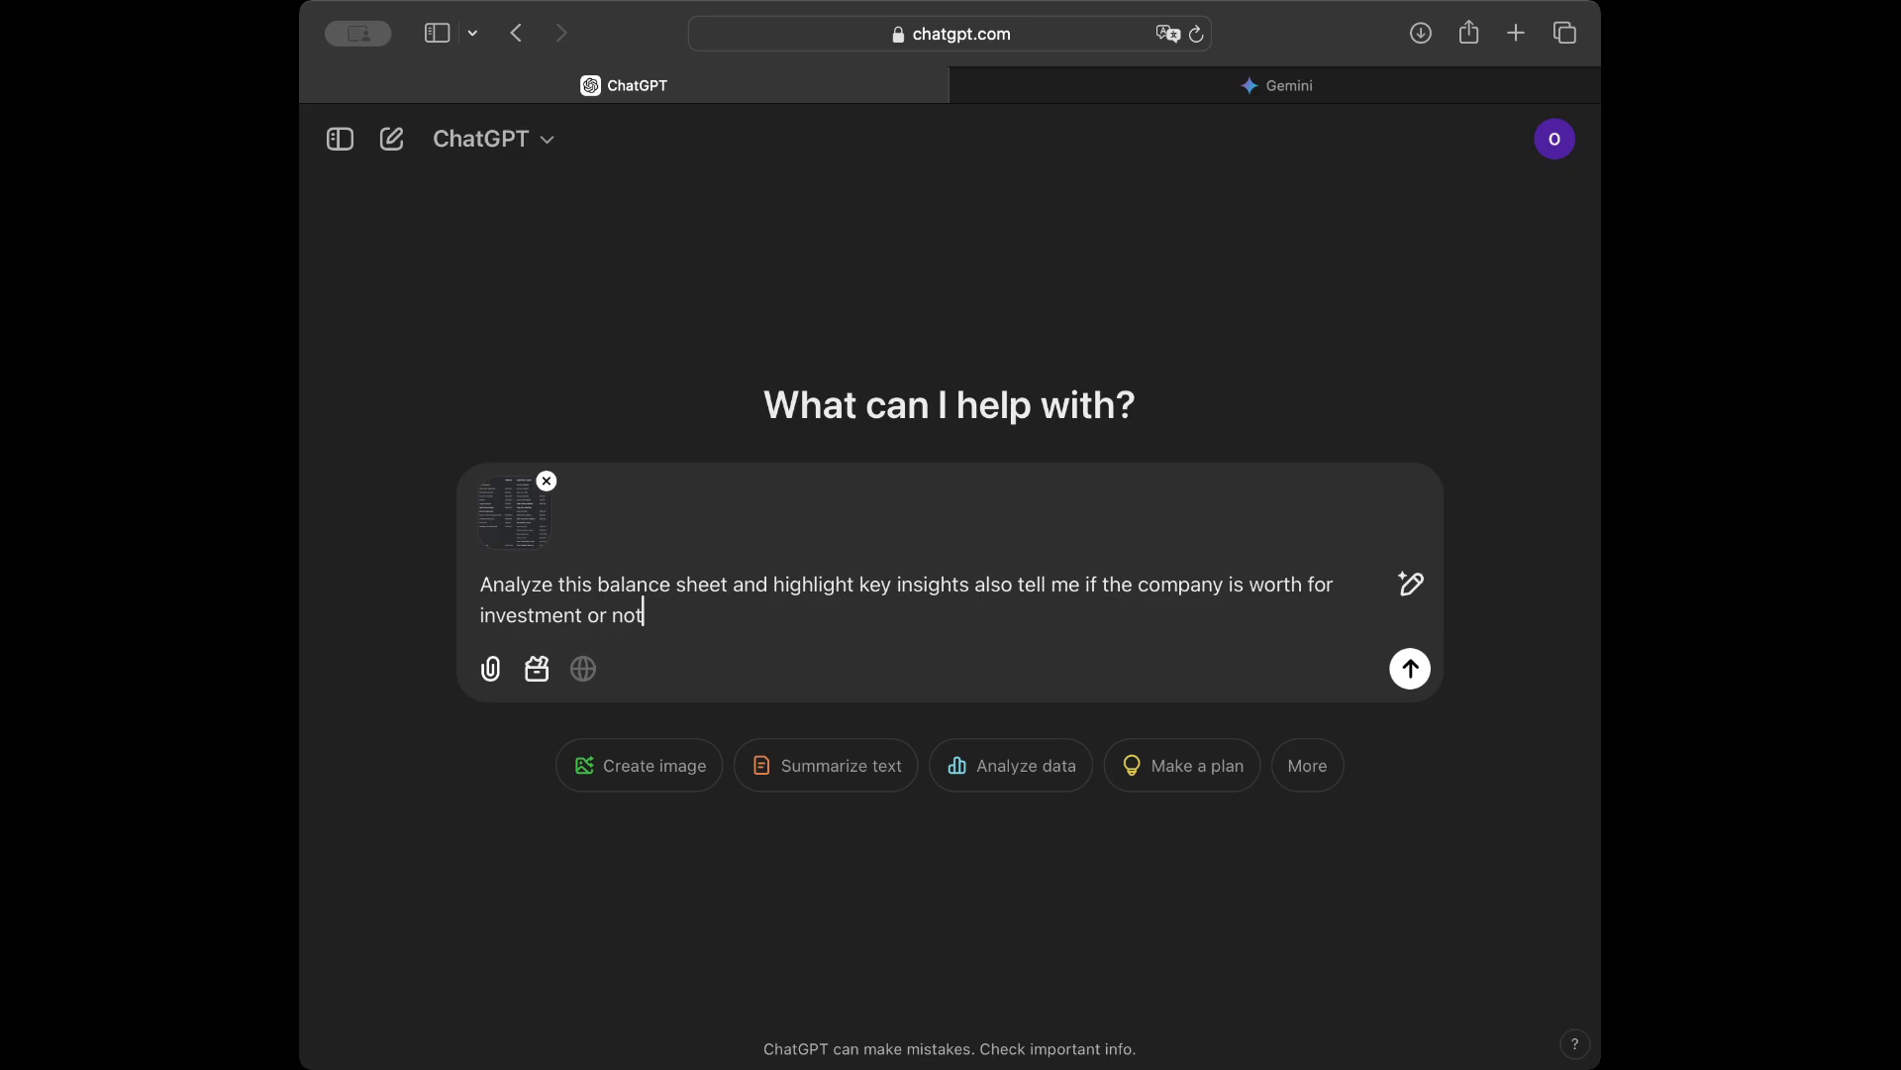
pyautogui.press('Return')
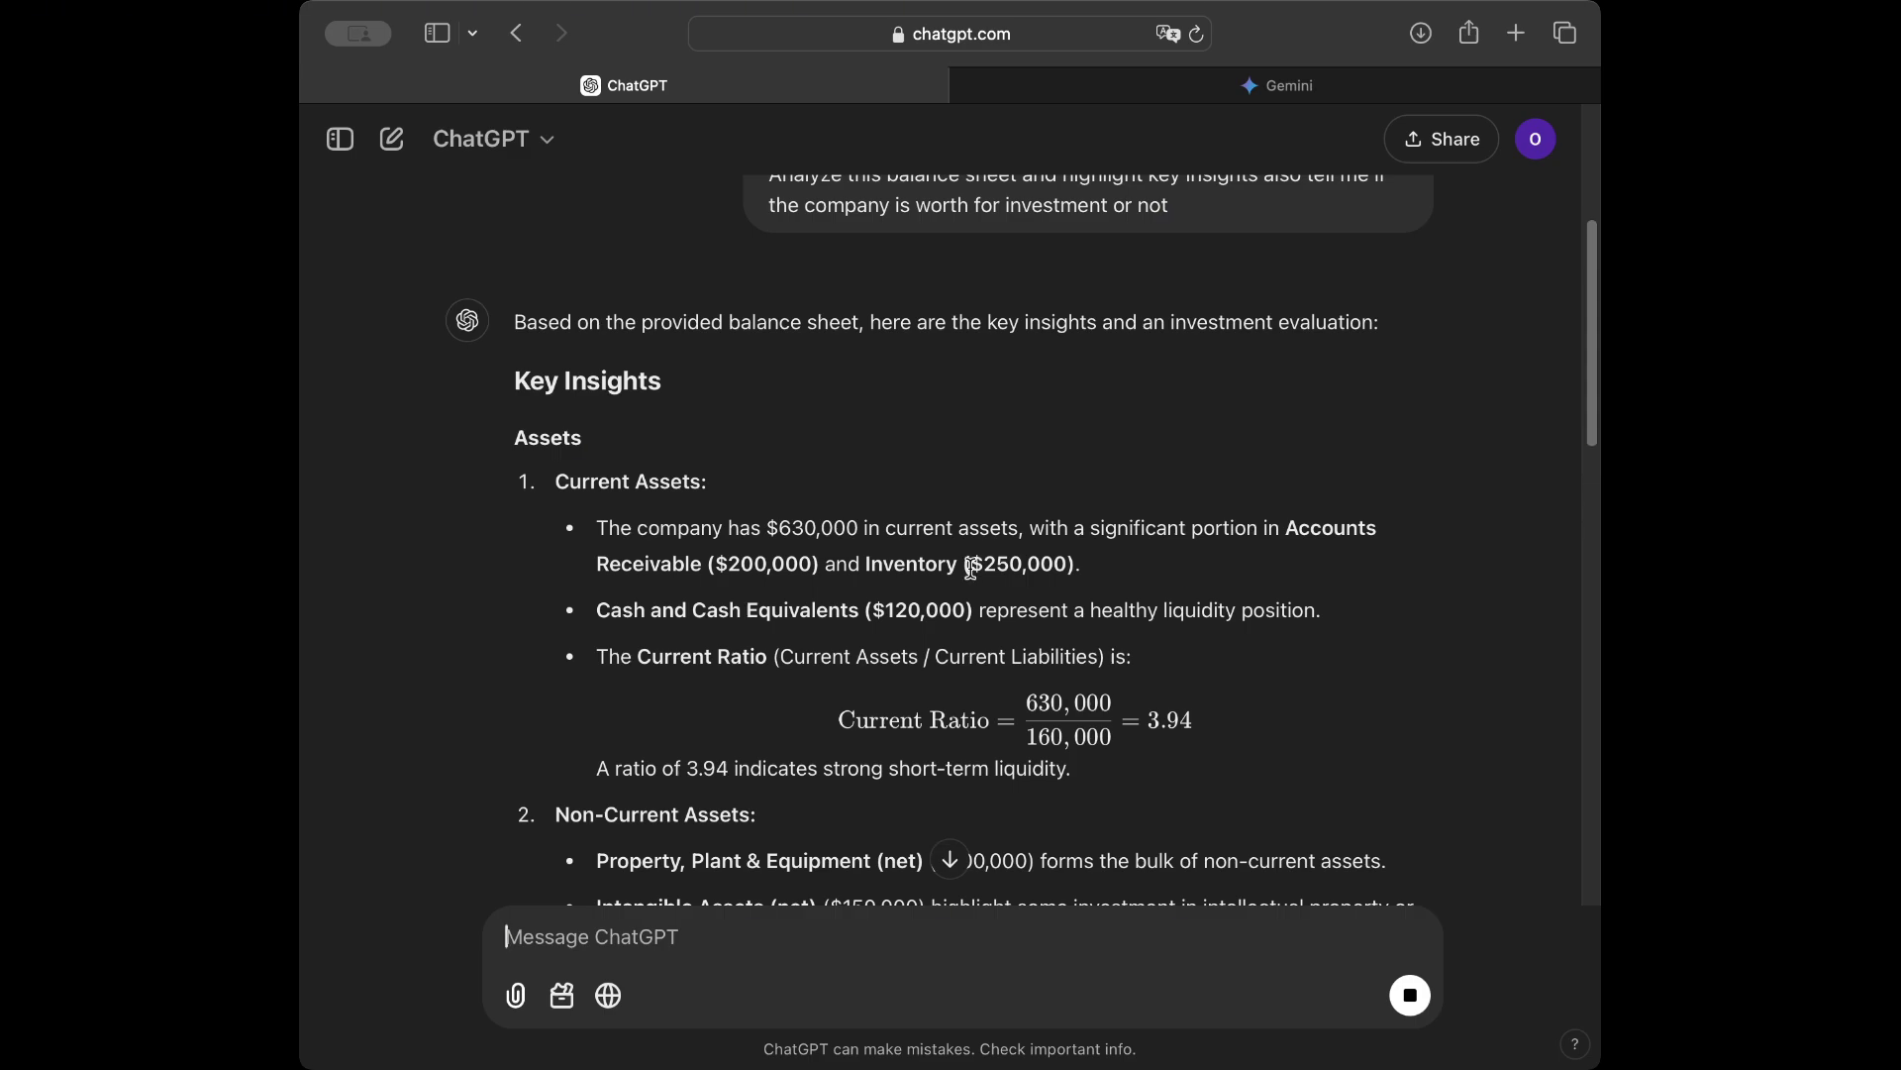
# Read ChatGPT's balance sheet analysis, covering assets, liabilities, shareholders' equity, strengths, potential risks and the conclusion
pyautogui.scroll(-2, 868, 707)
pyautogui.scroll(-5, 867, 707)
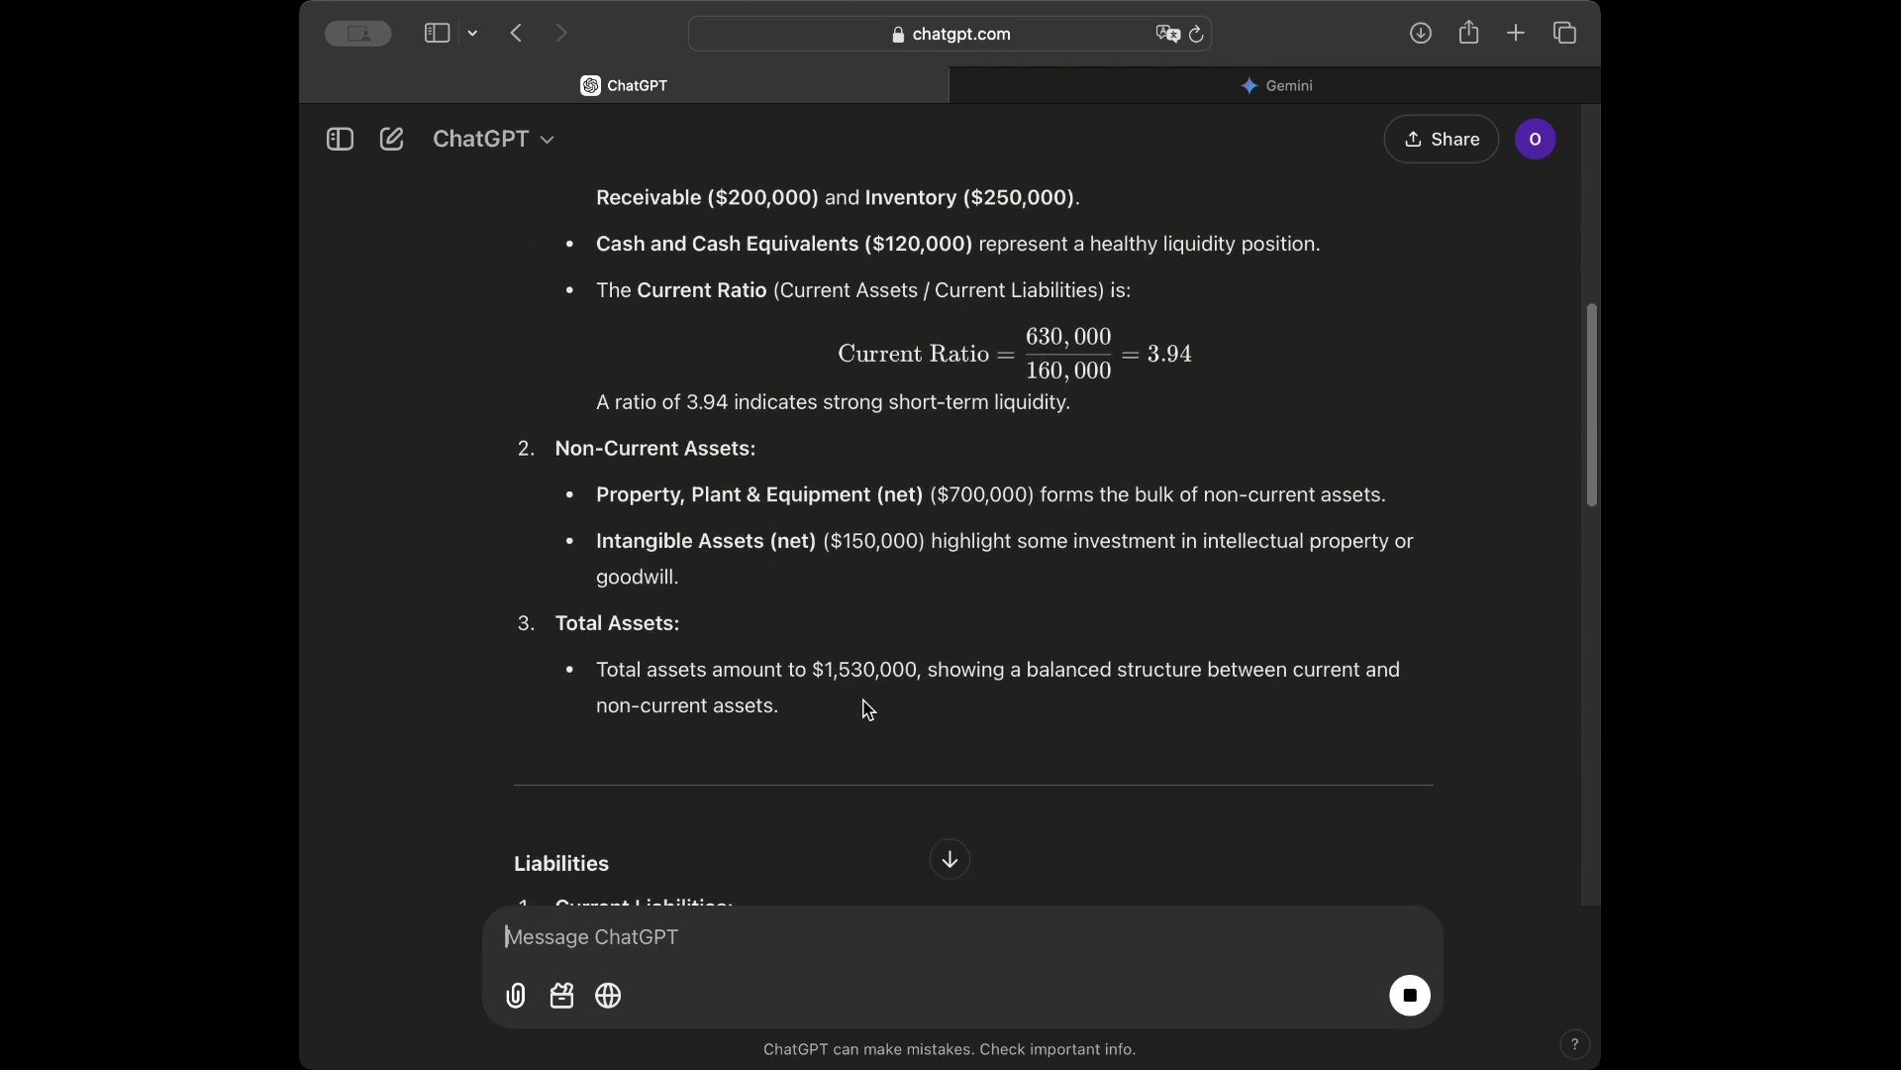
pyautogui.scroll(-12, 868, 707)
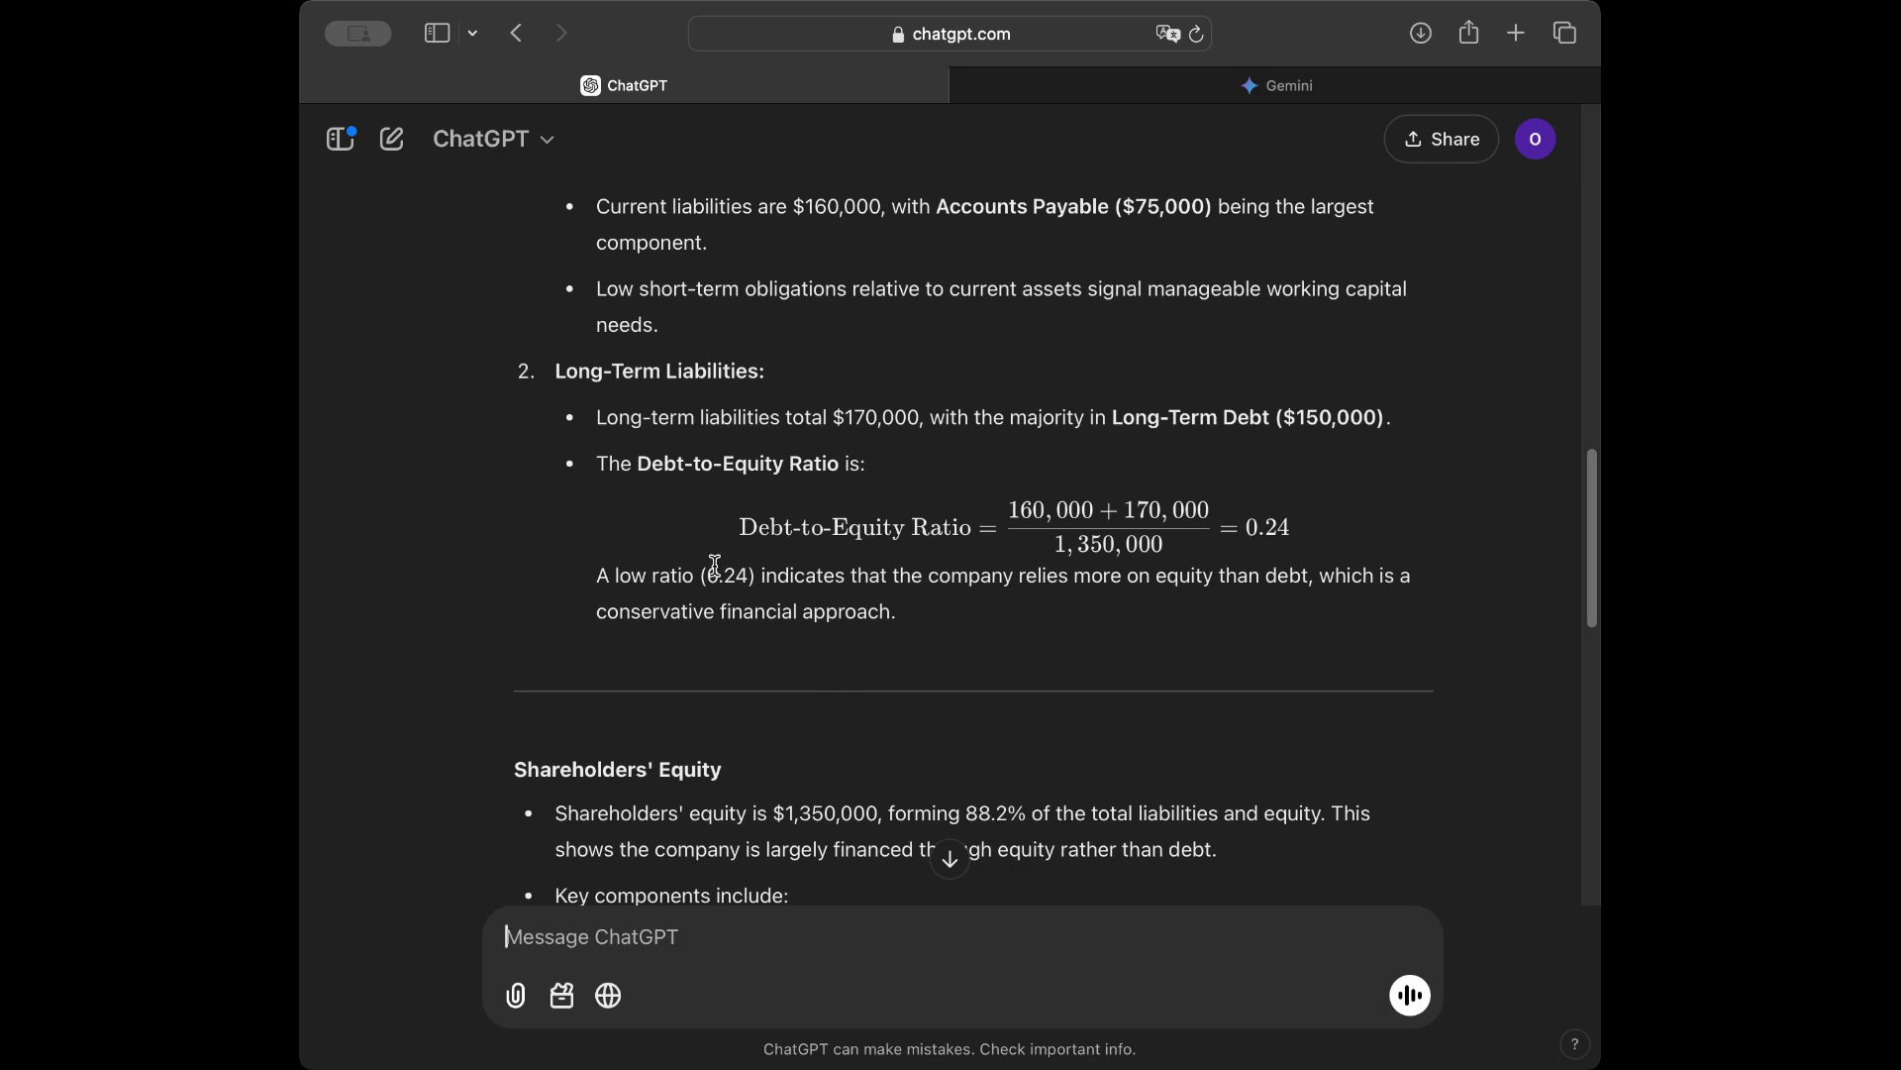
pyautogui.scroll(-8, 635, 467)
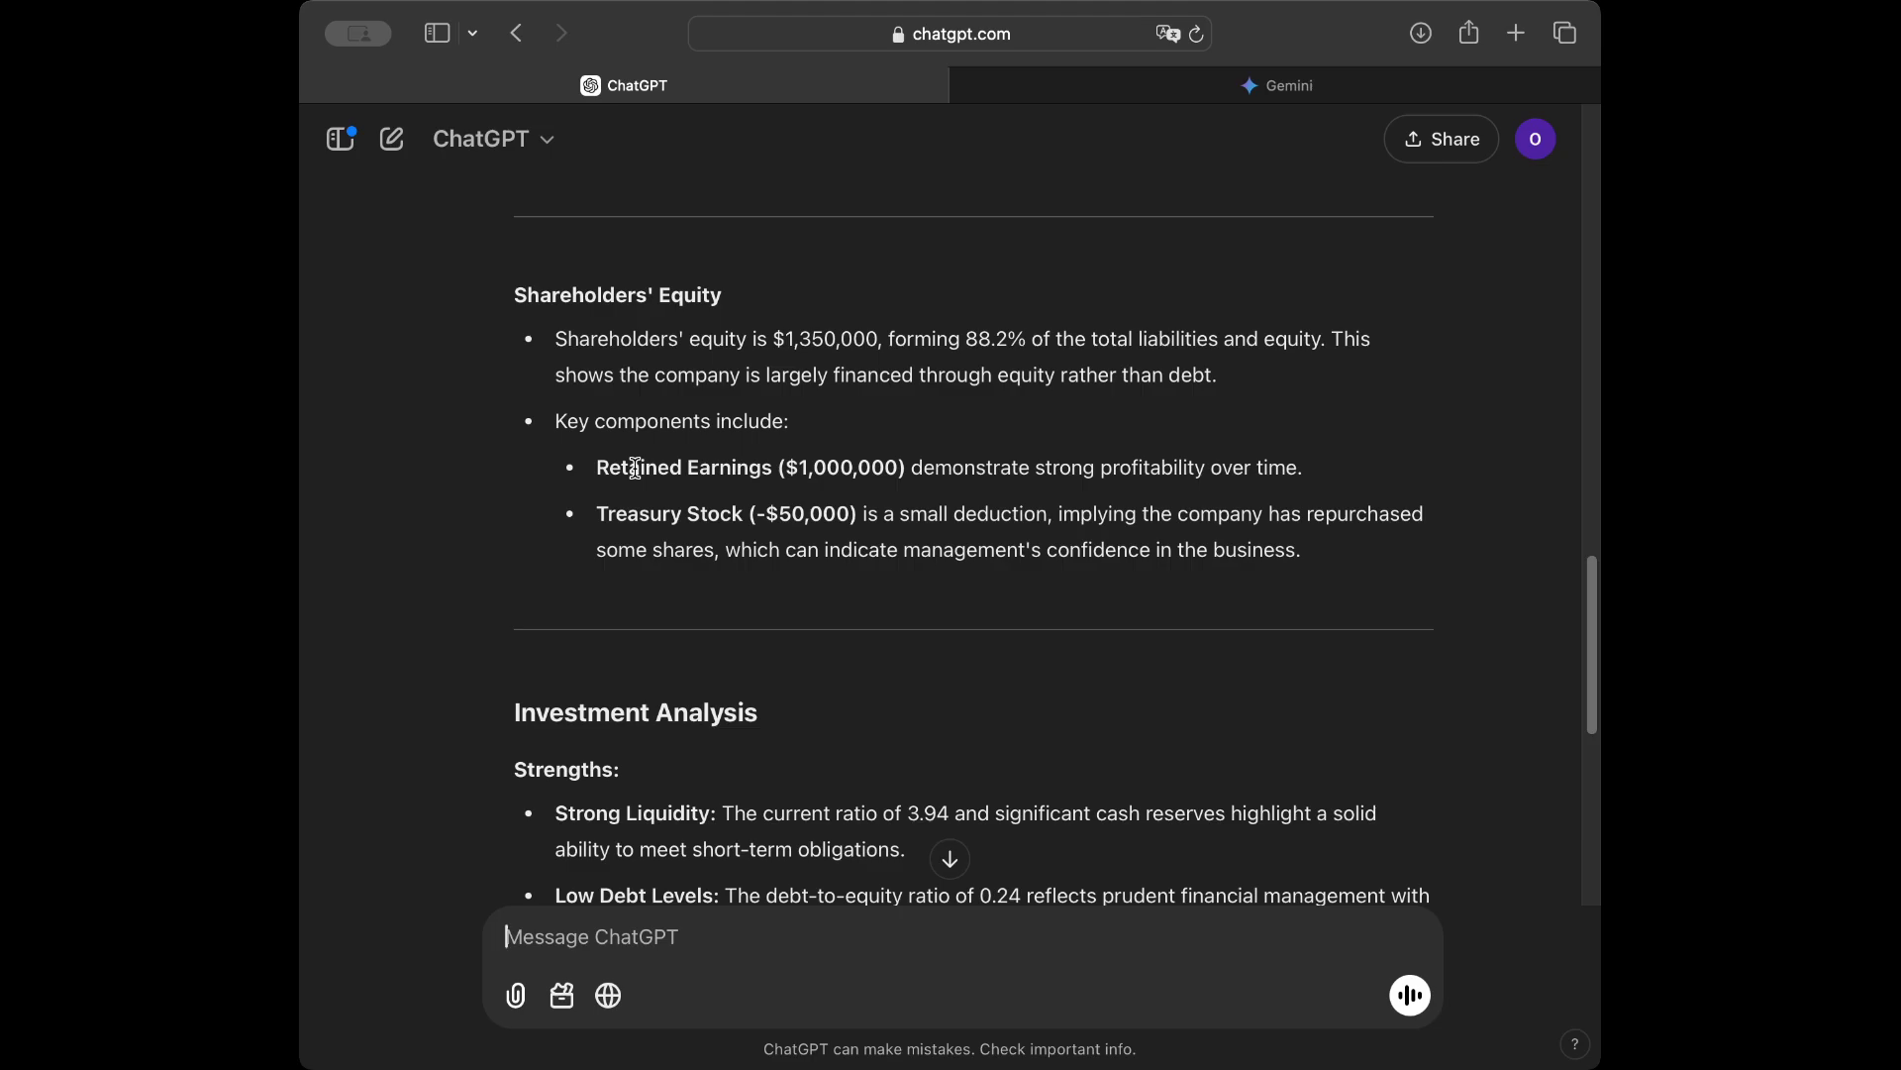
pyautogui.scroll(-7, 635, 468)
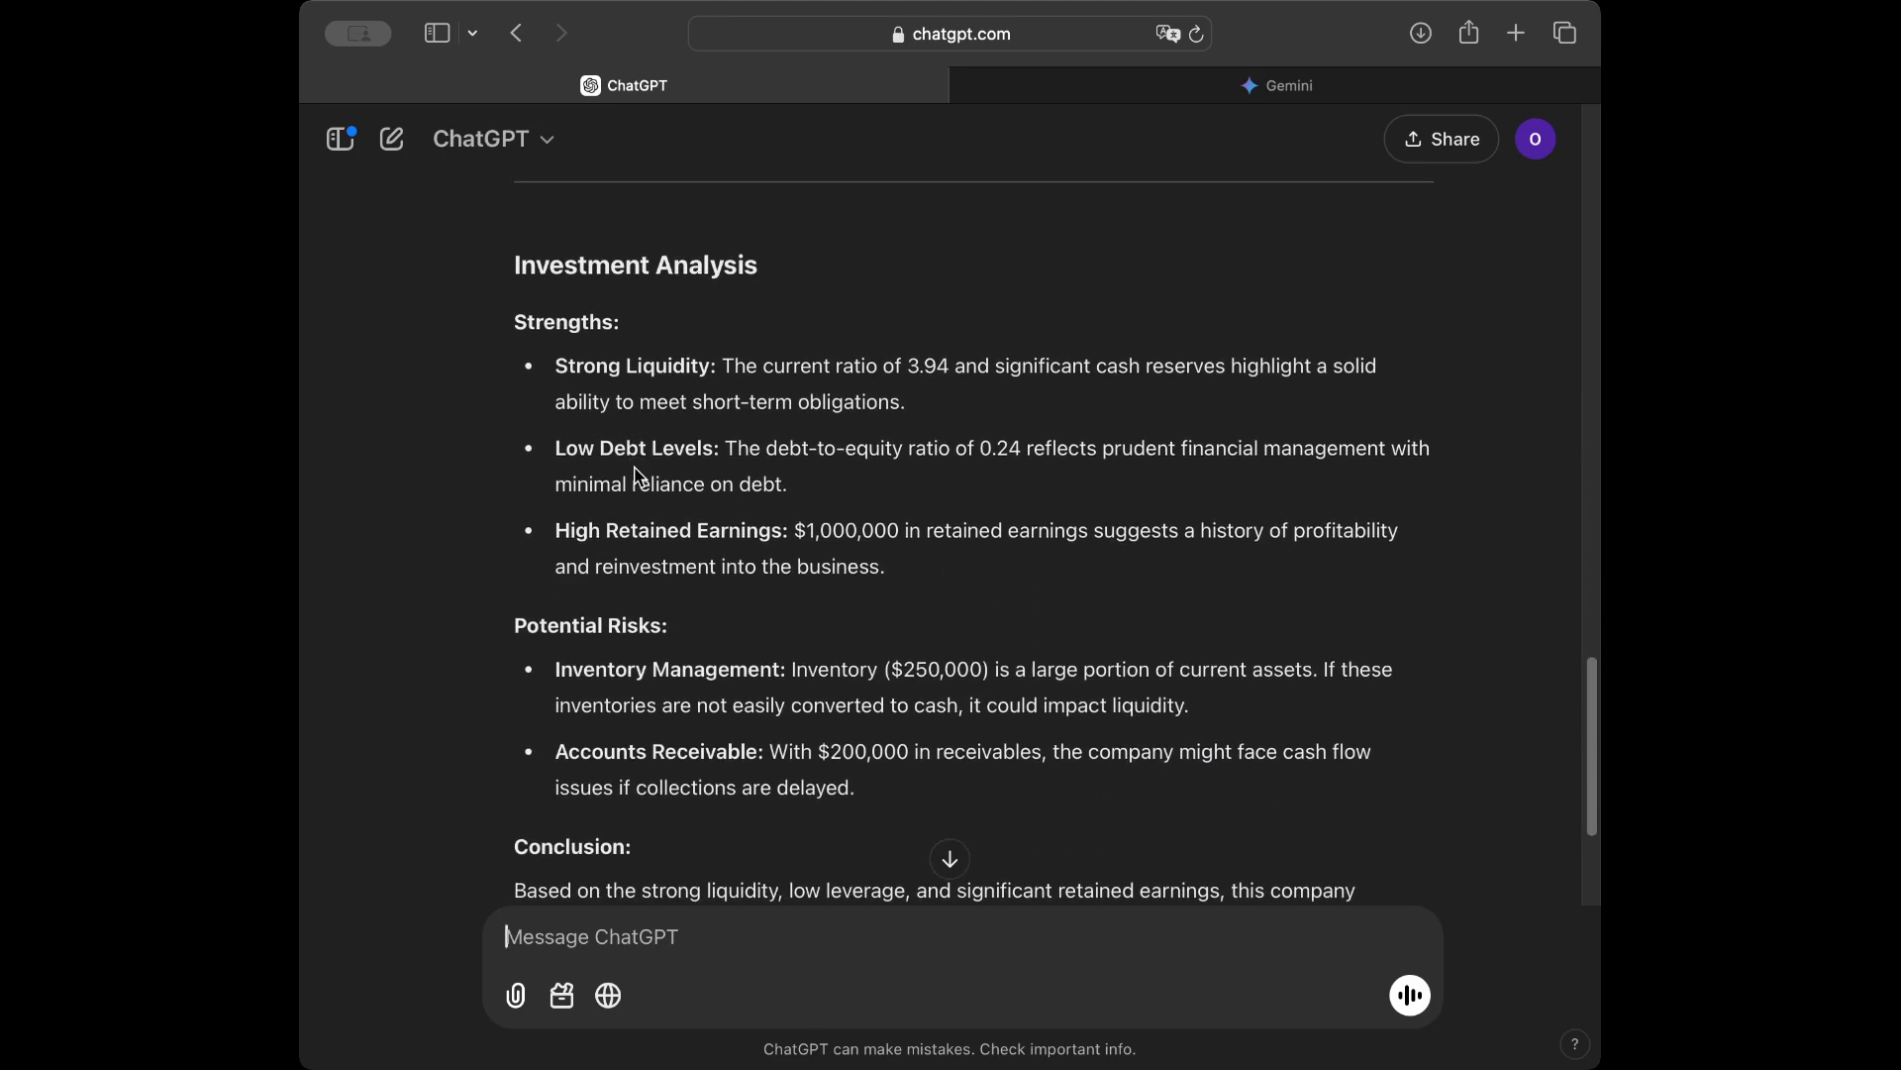
pyautogui.scroll(-1, 635, 471)
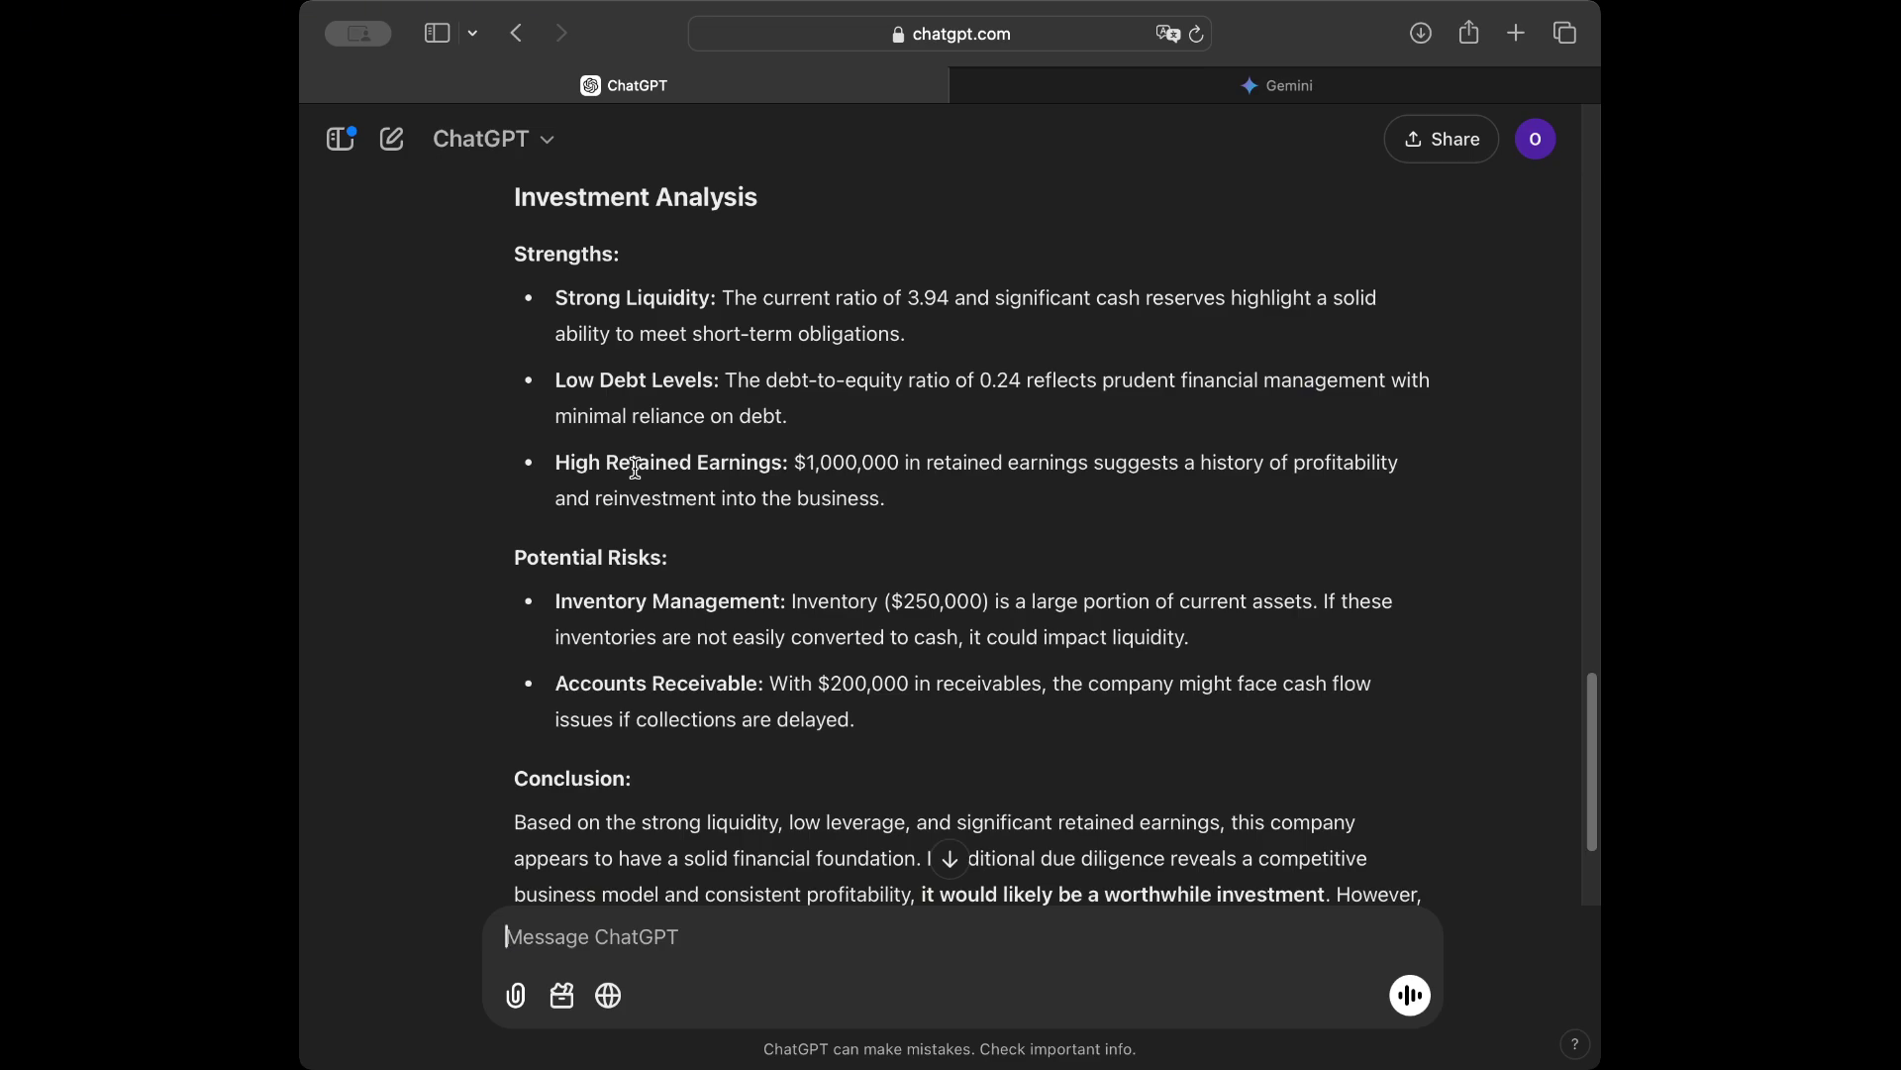
pyautogui.scroll(-3, 635, 468)
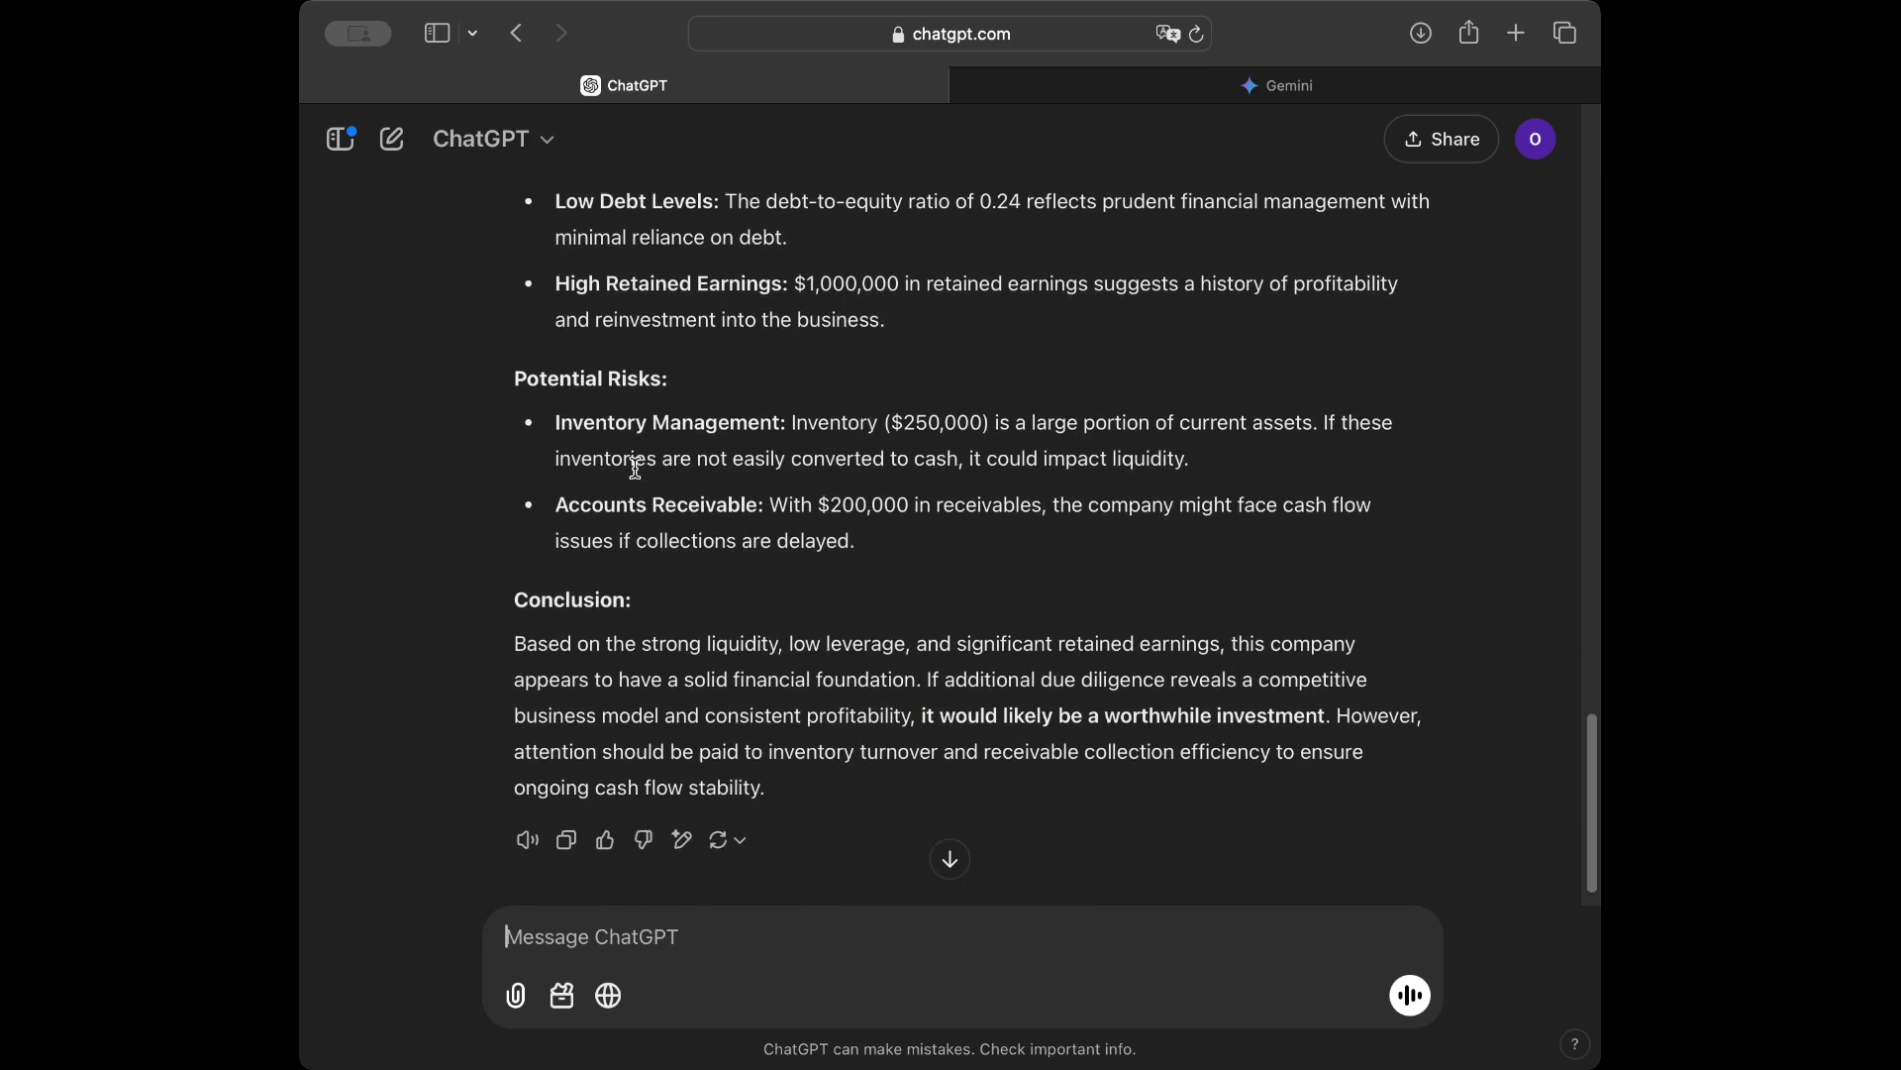
# Compare the analysis with Gemini's detailed balance sheet table, then review ChatGPT's answer again through to its conclusion
pyautogui.scroll(20, 635, 467)
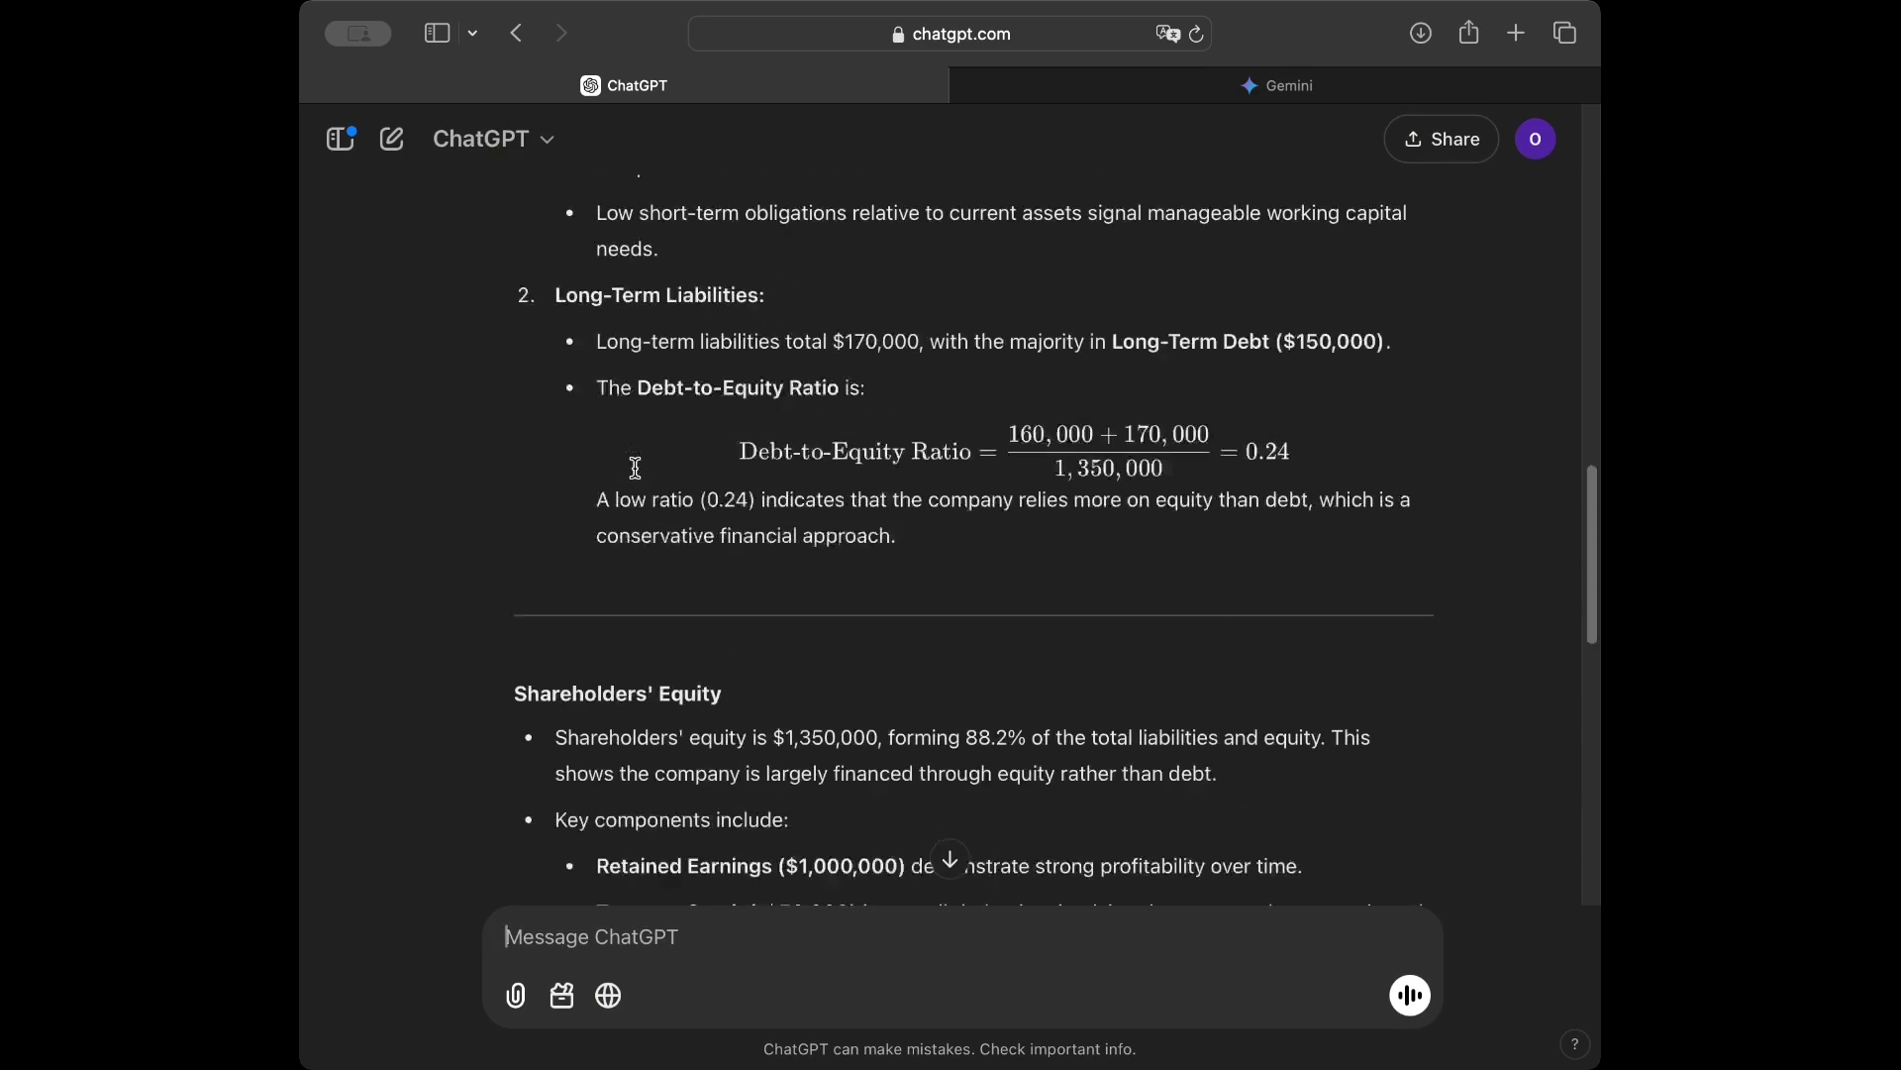
pyautogui.click(1228, 91)
pyautogui.scroll(-1, 801, 478)
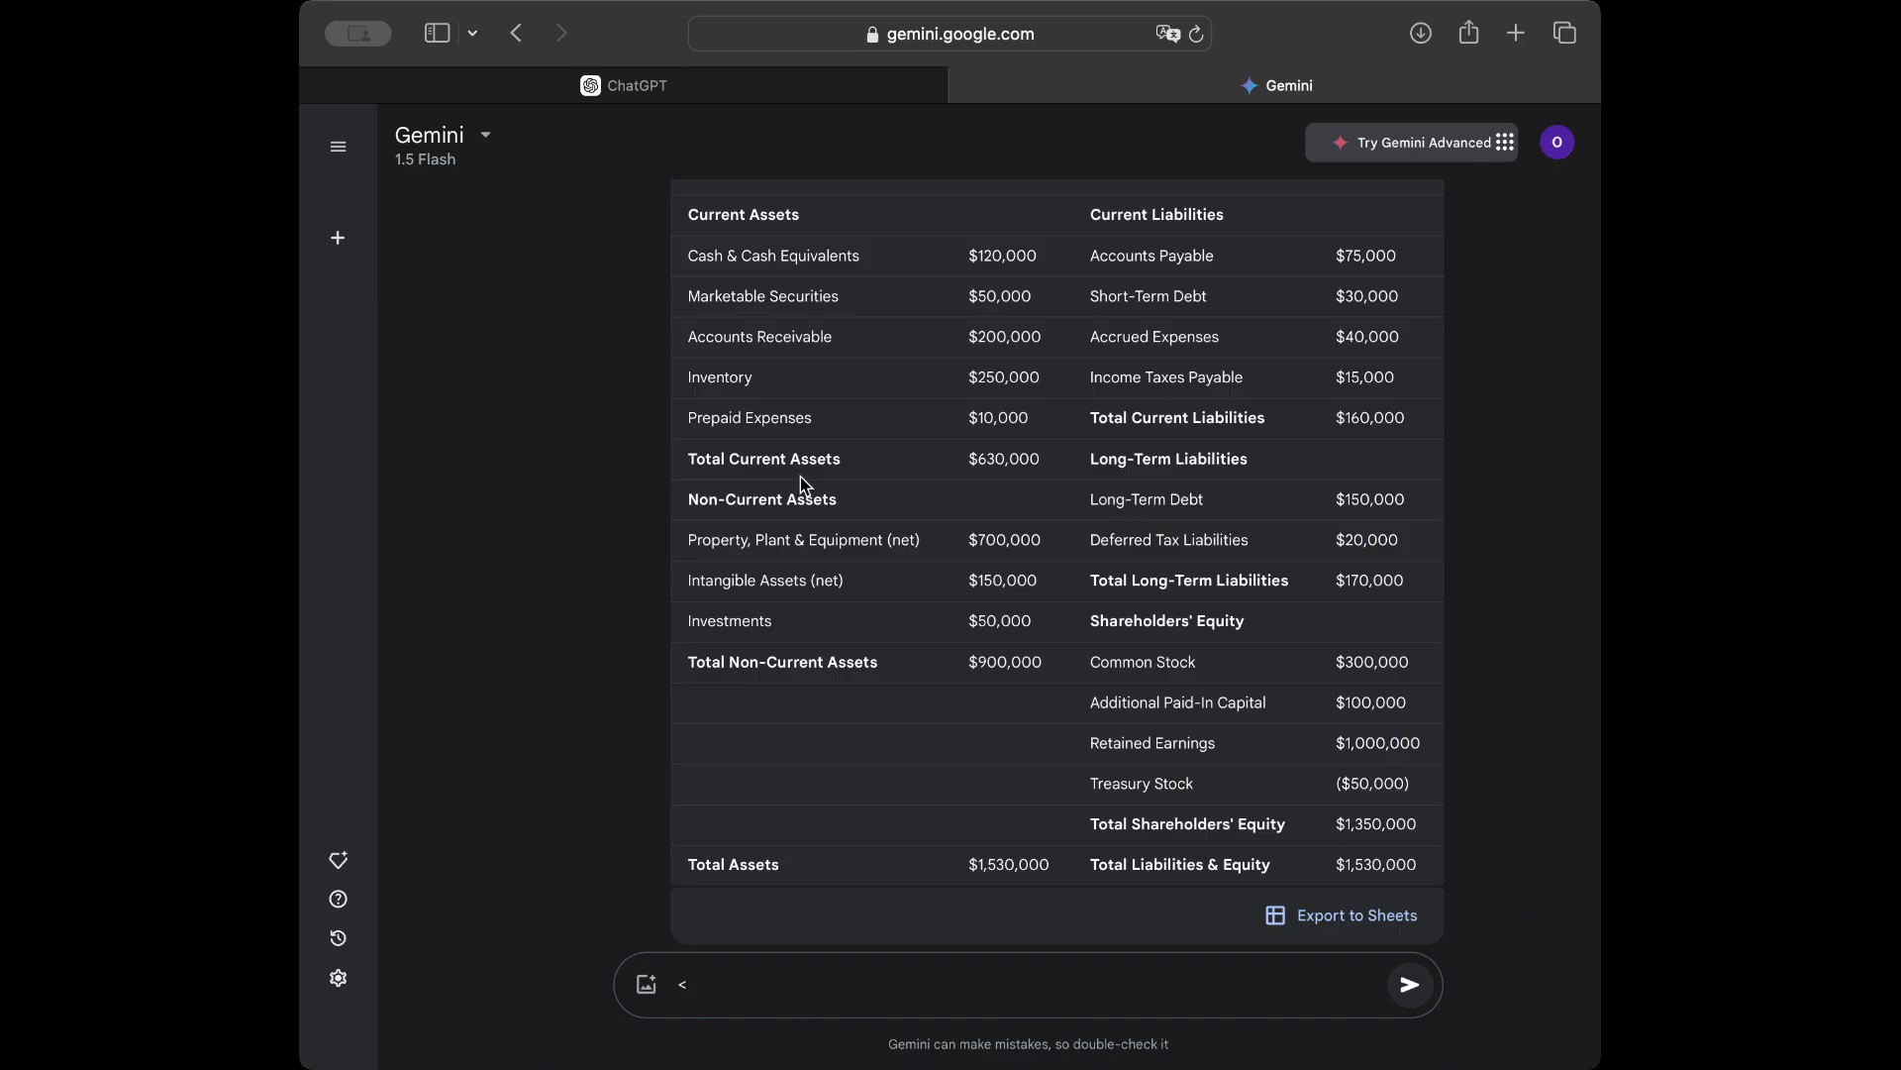
pyautogui.click(692, 98)
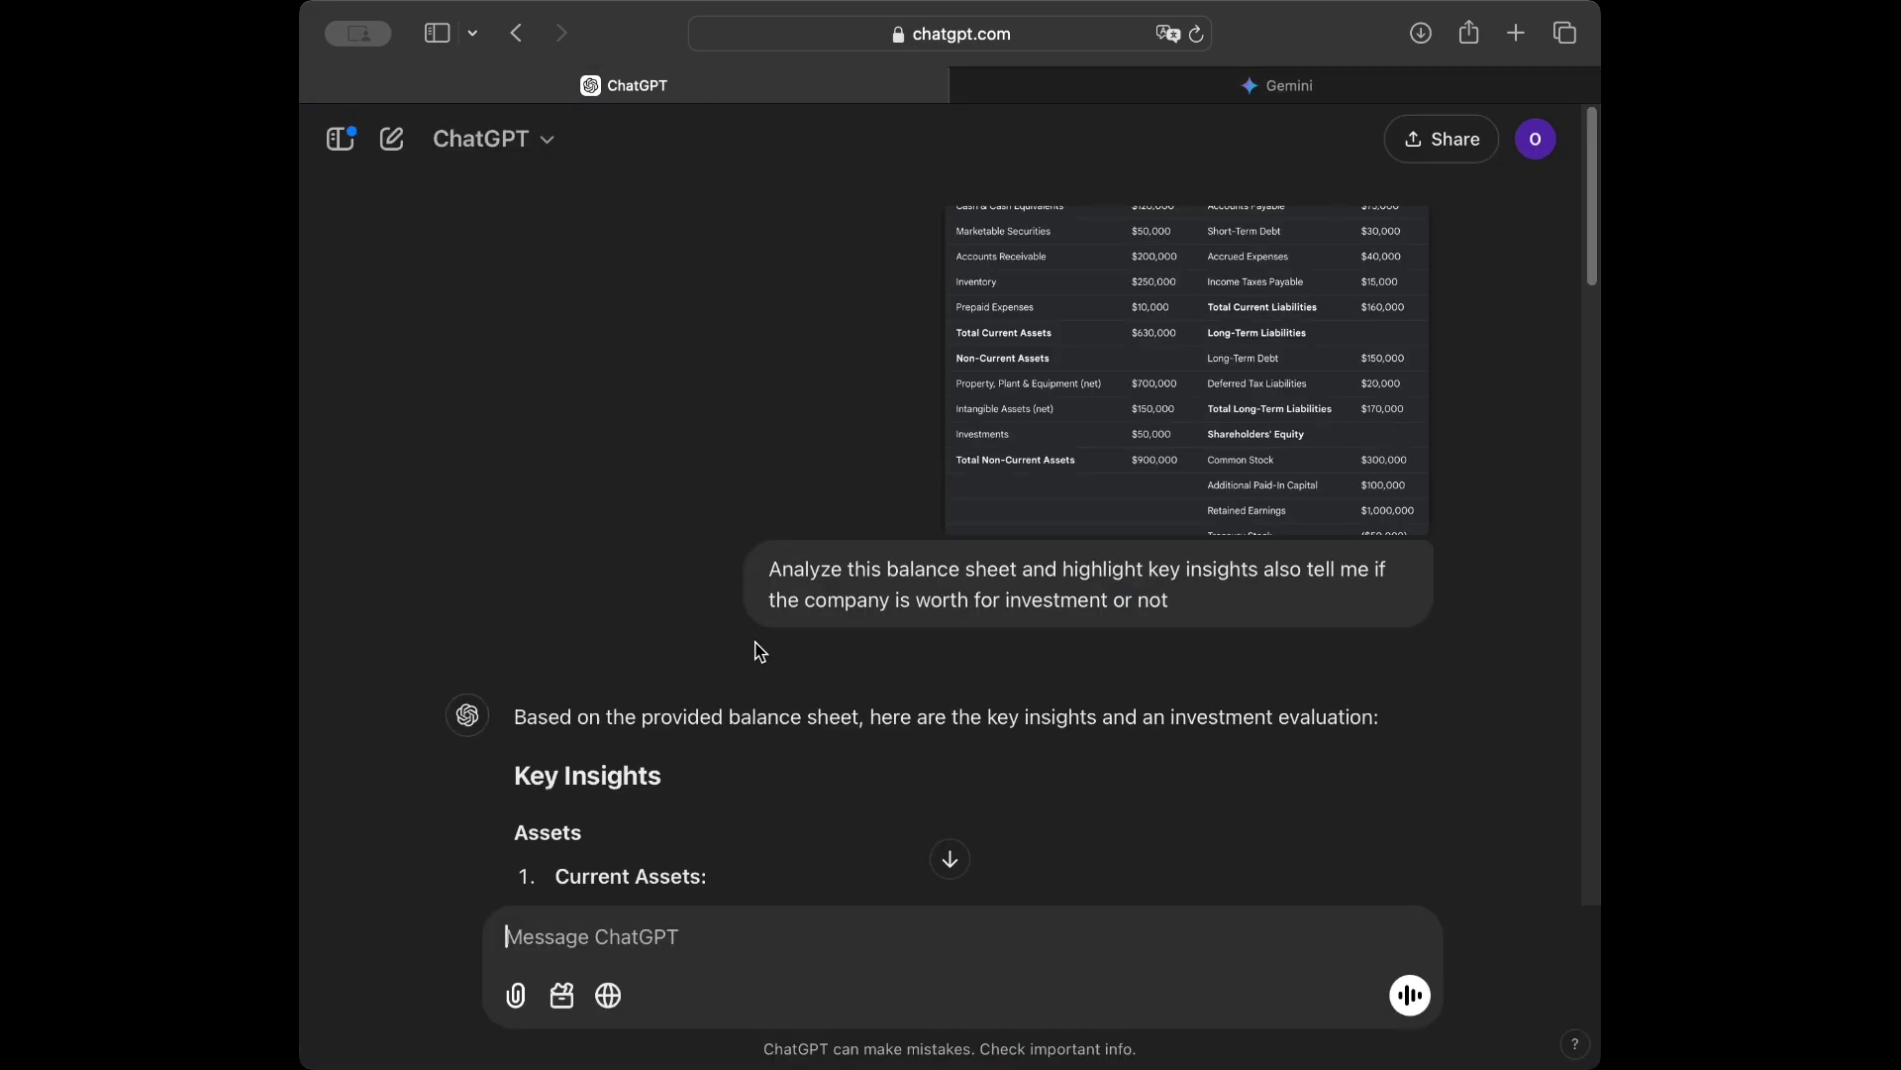
pyautogui.scroll(-20, 759, 651)
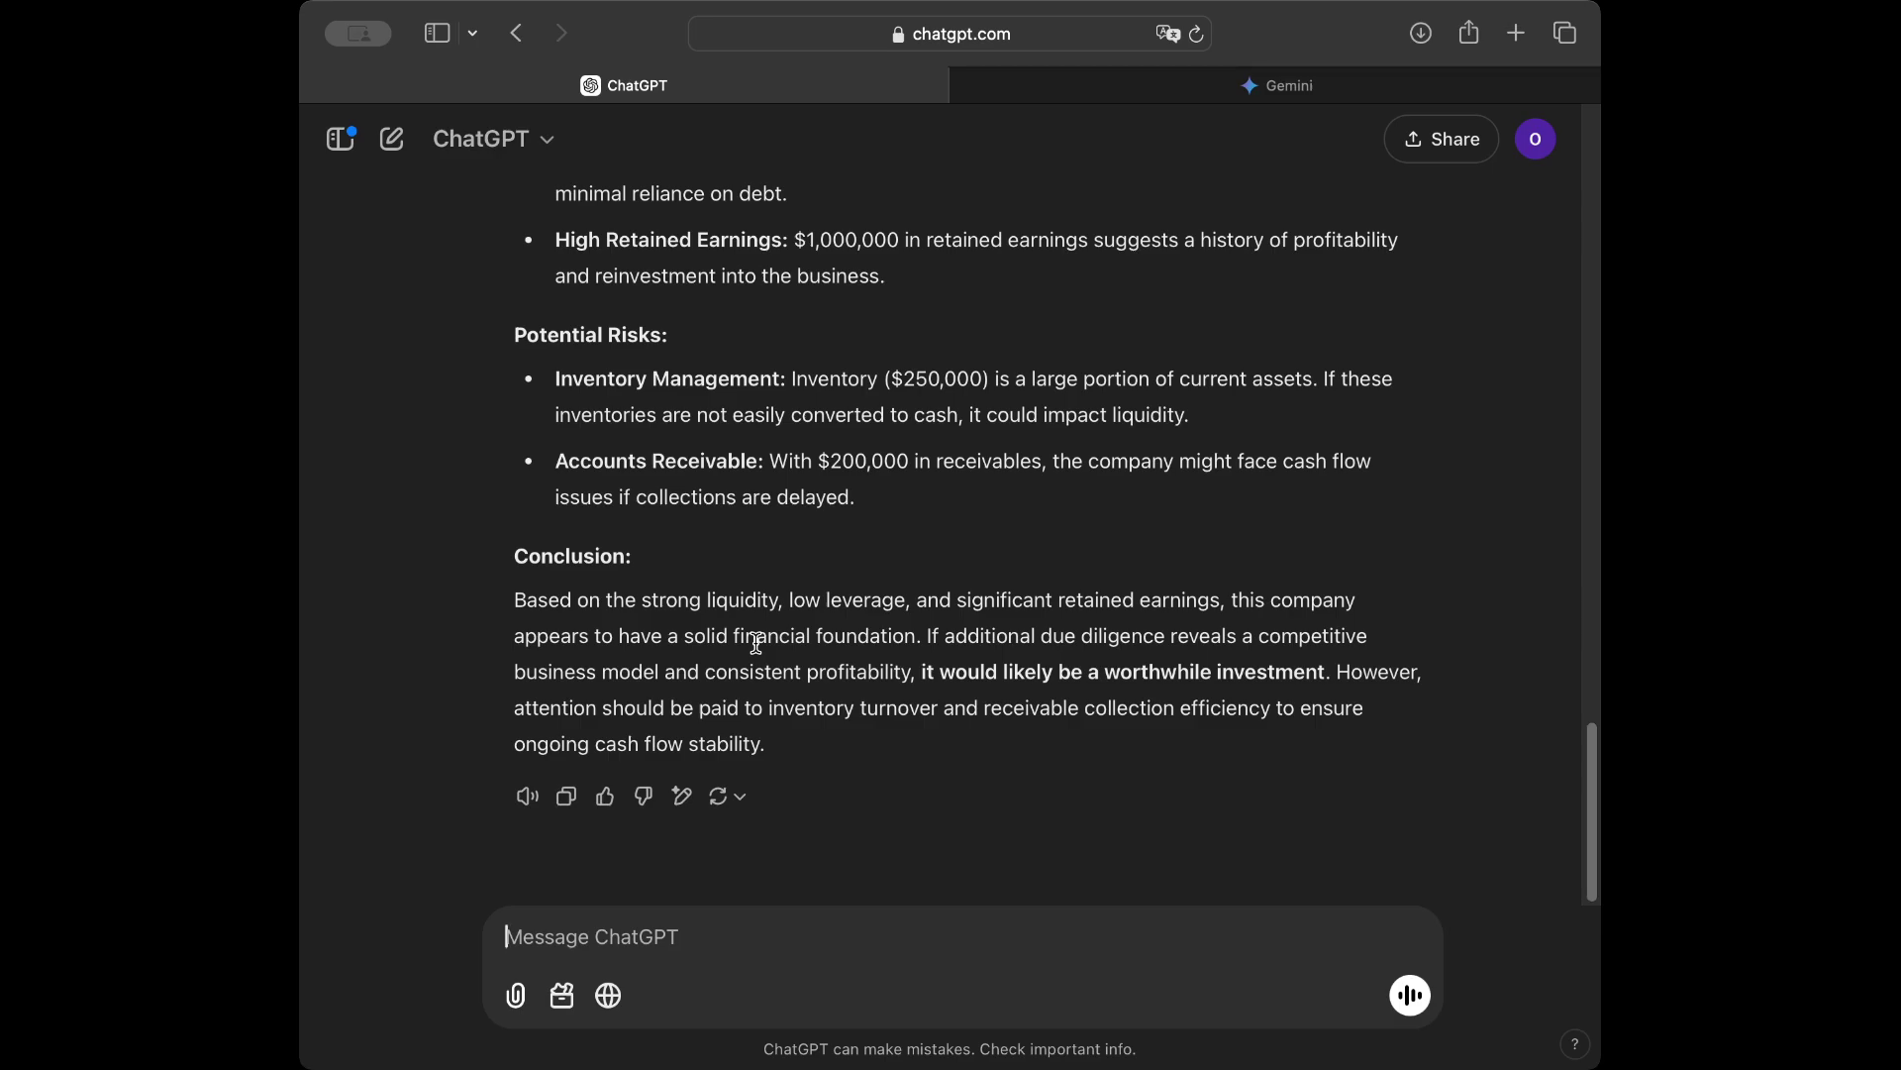
pyautogui.write('<')
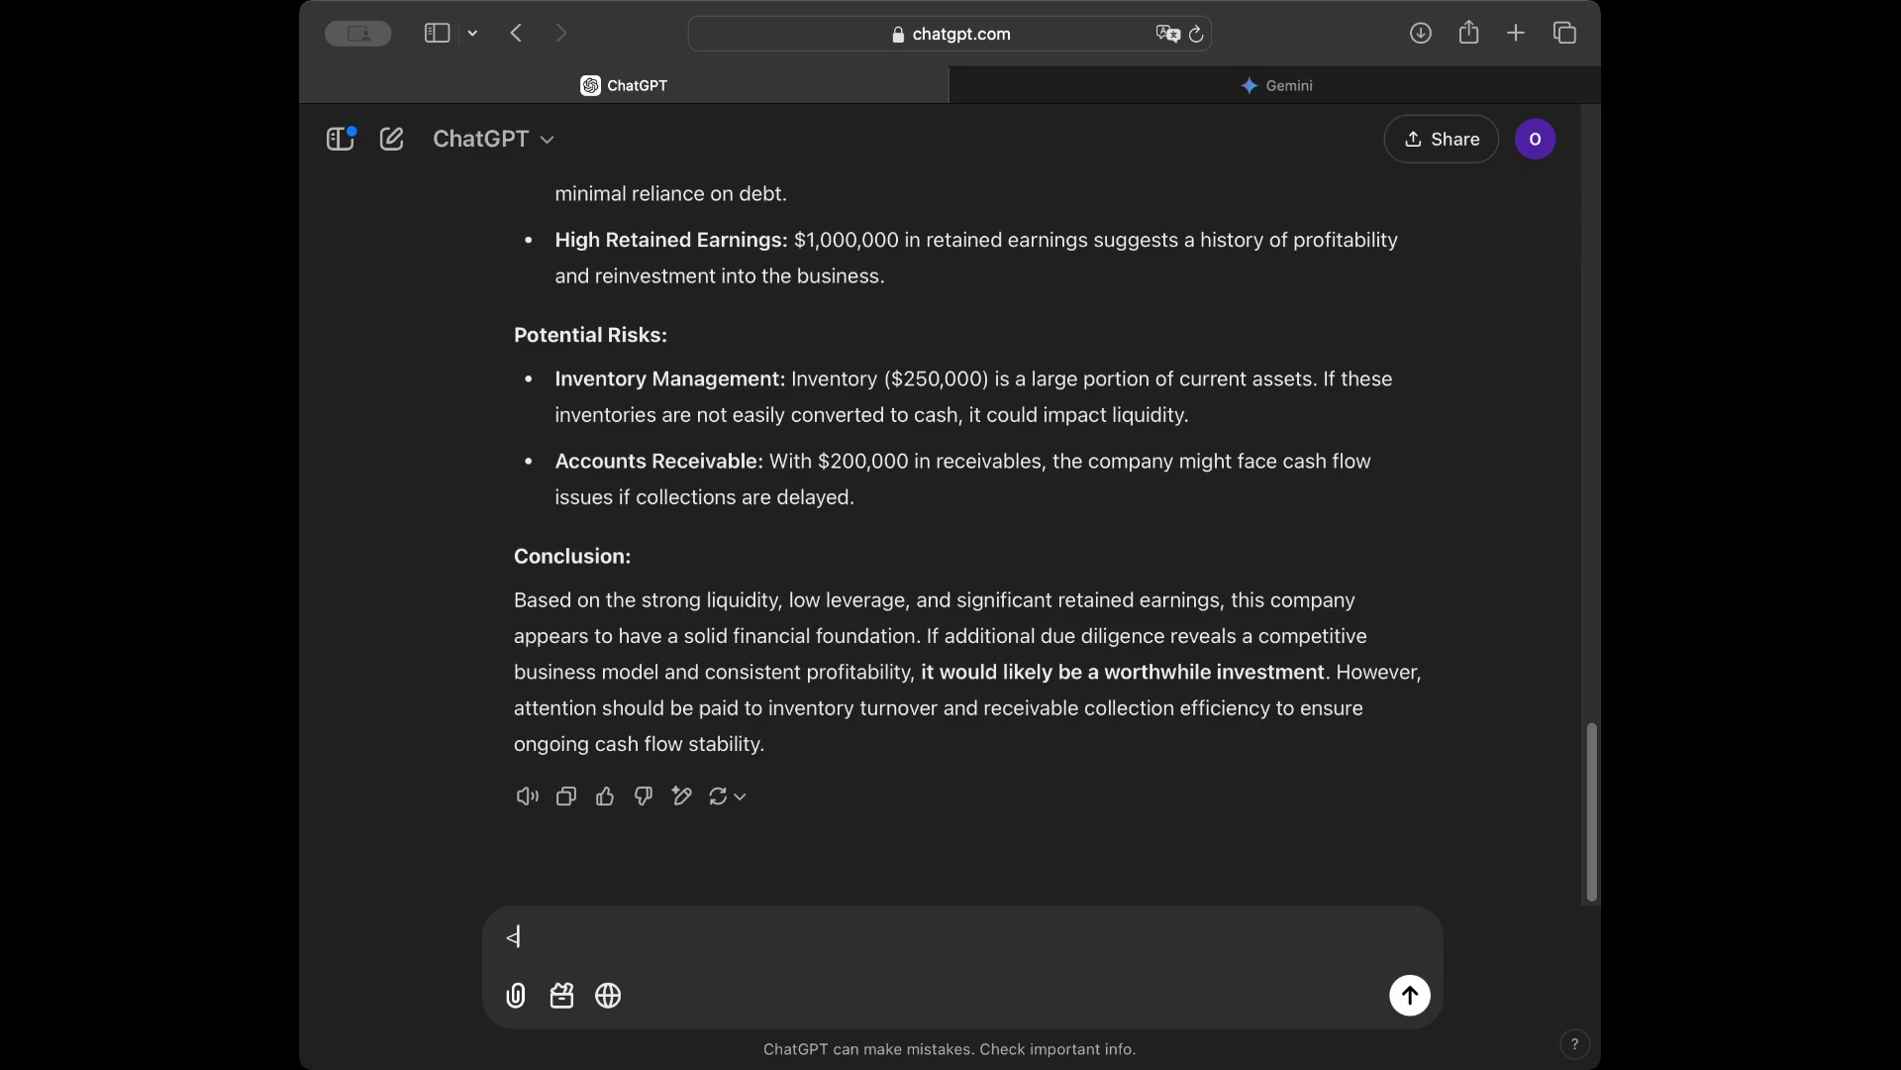
pyautogui.write('<')
pyautogui.press('BackSpace')
pyautogui.press('BackSpace')
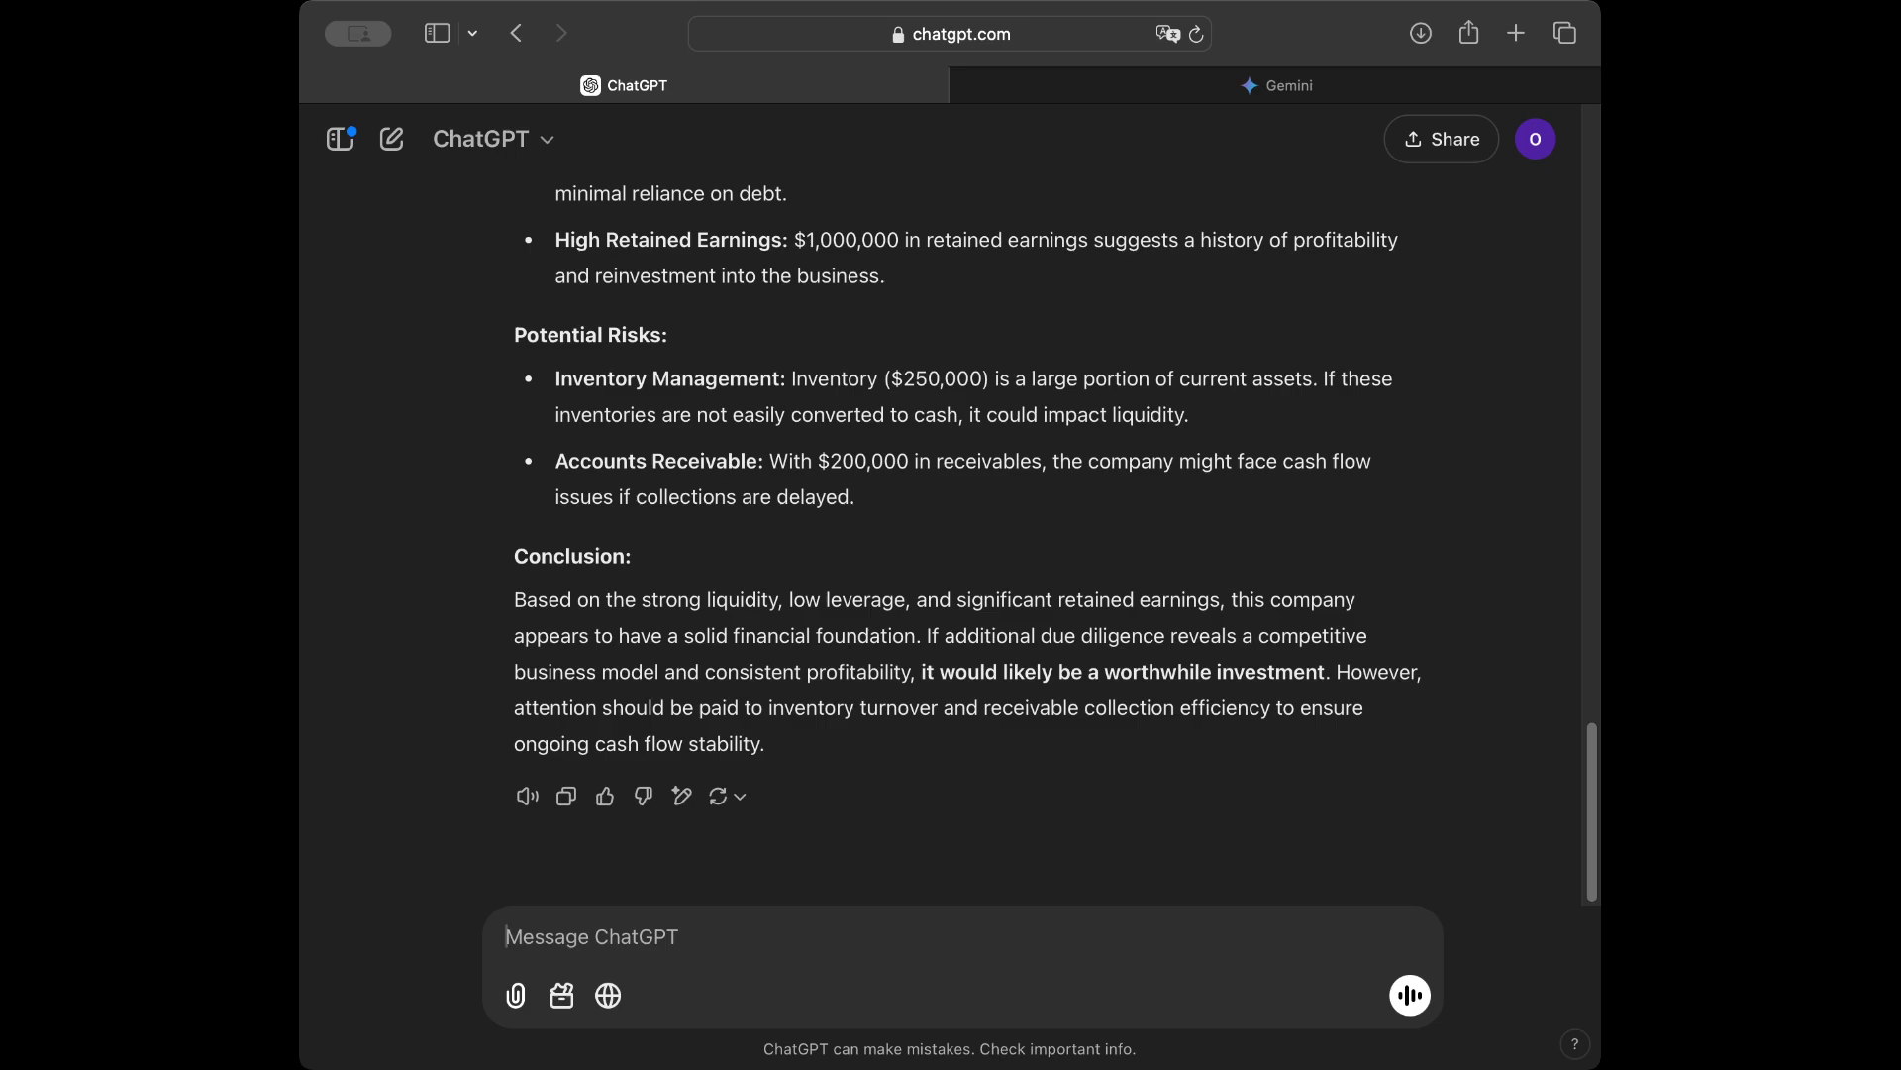
pyautogui.write('<')
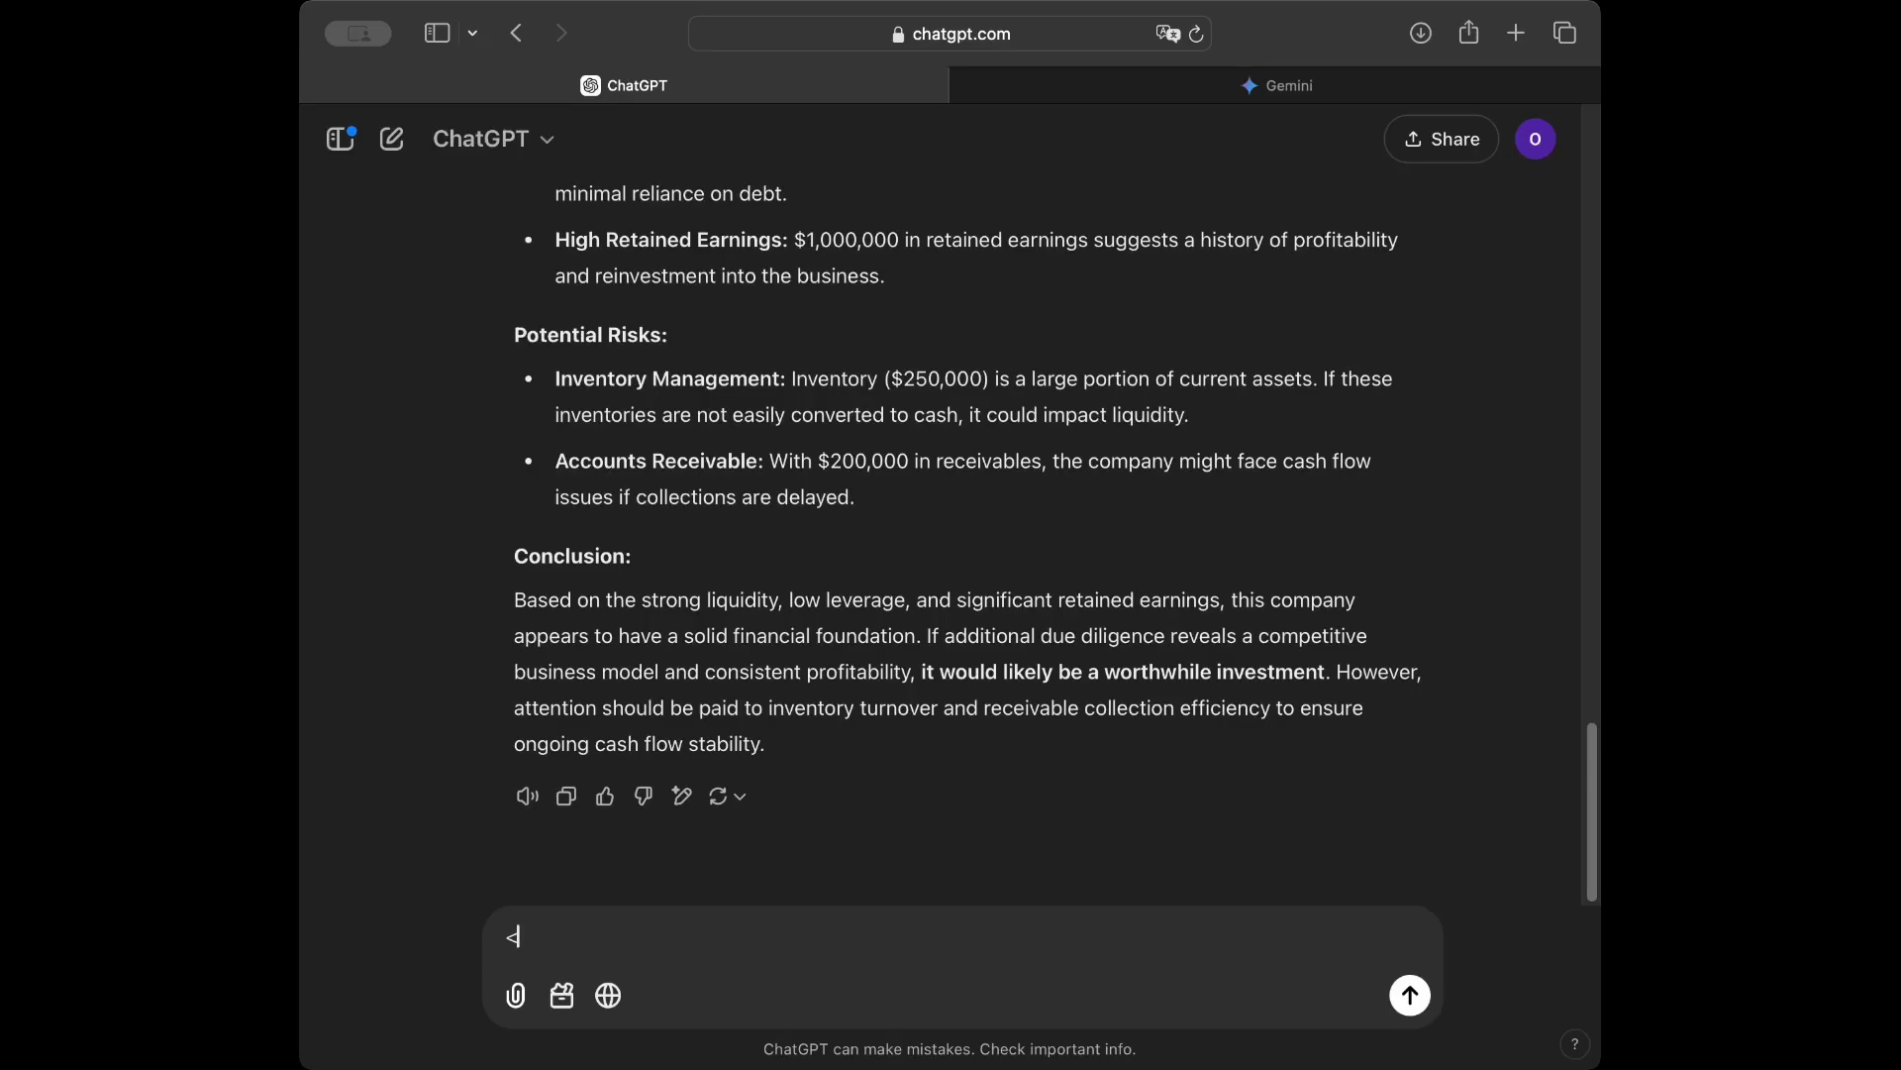
# Switch to Gemini and send the prompt "ok now generate me an income statement"
pyautogui.click(1392, 93)
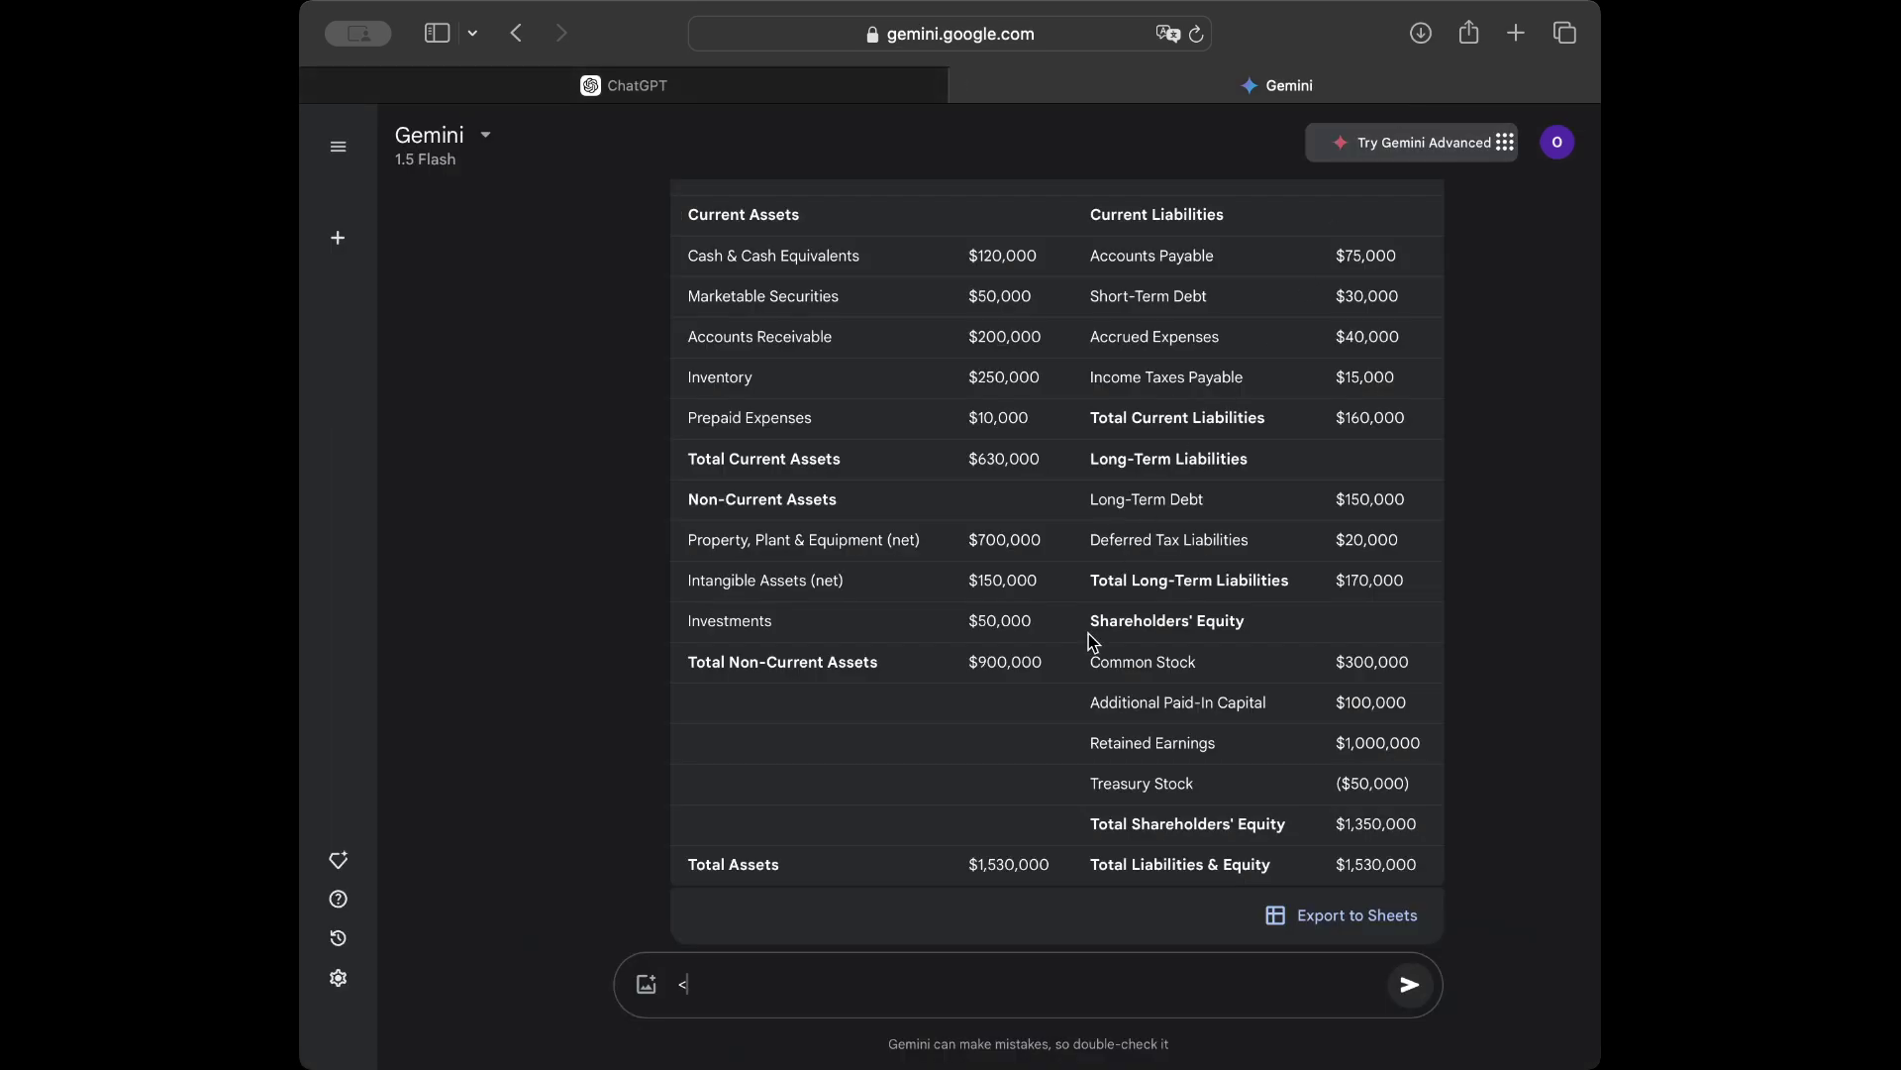
pyautogui.press('BackSpace')
pyautogui.write('ok now generate me a in')
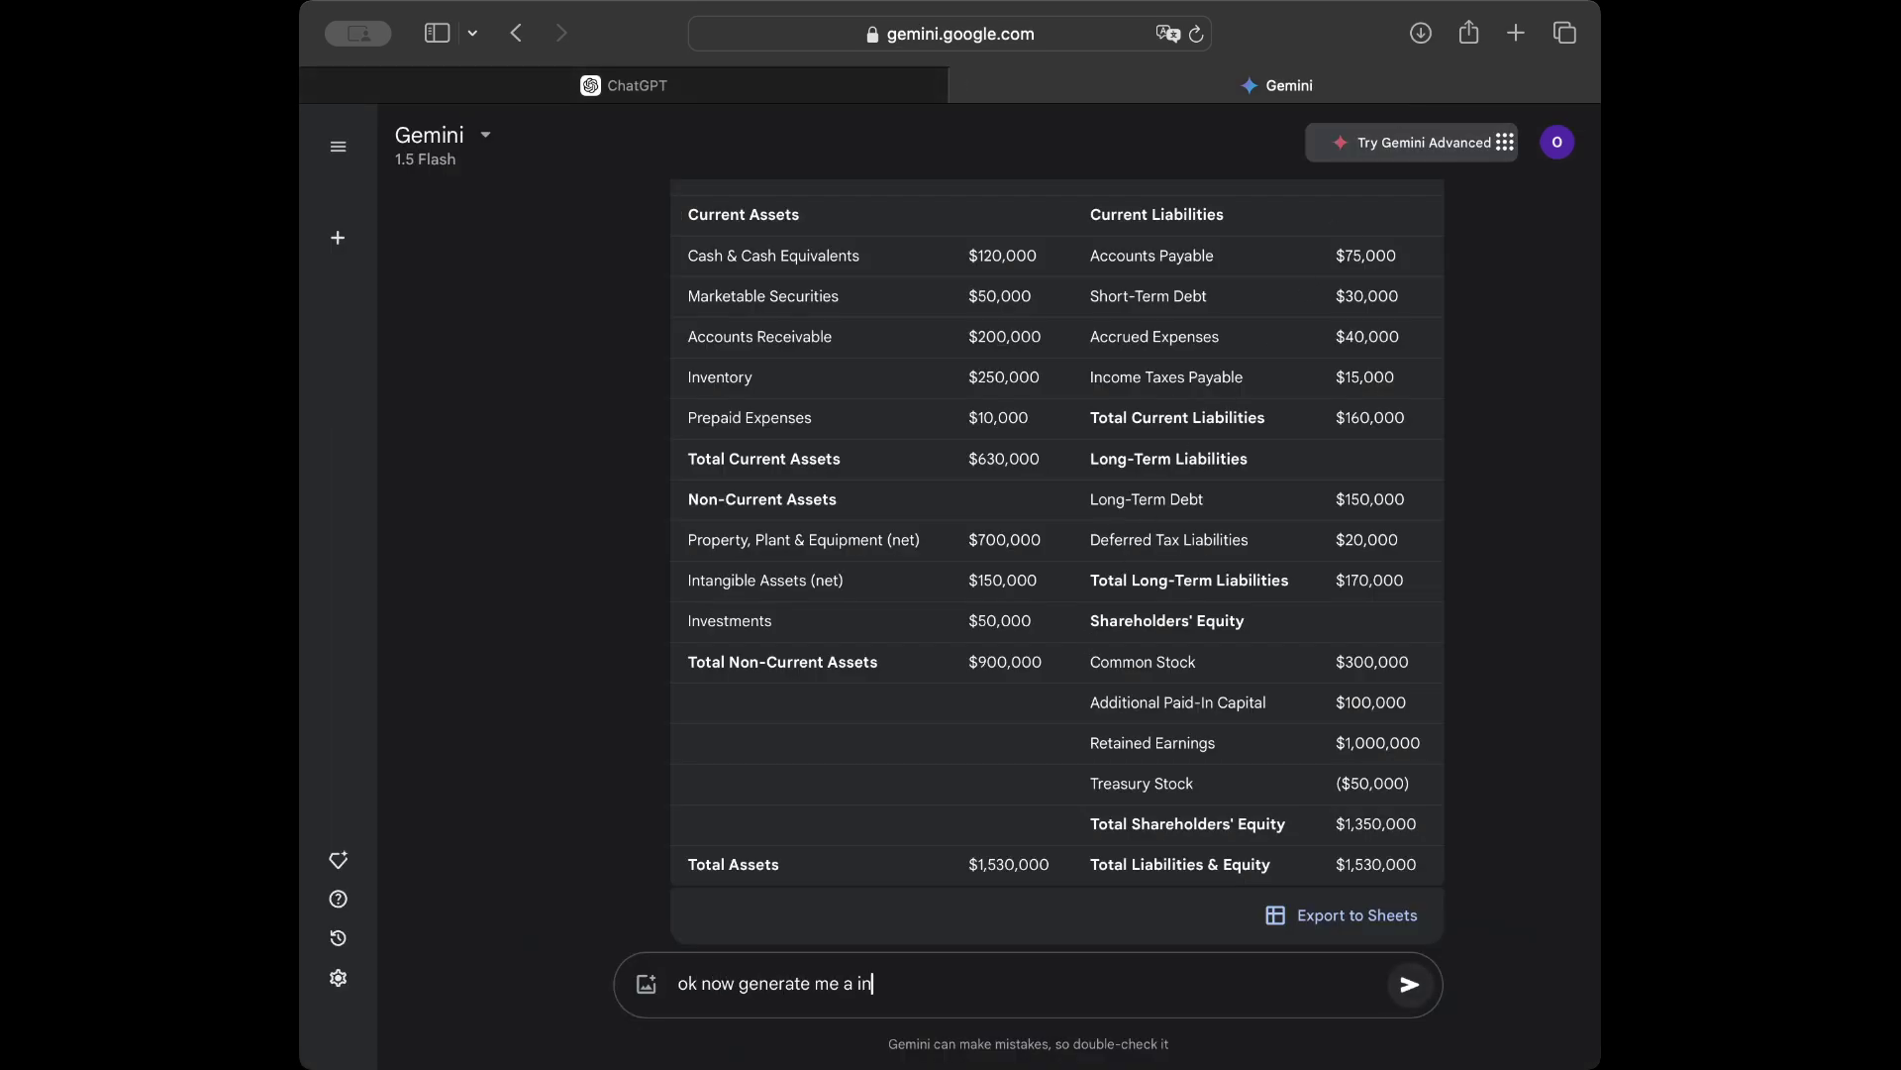
pyautogui.press('BackSpace')
pyautogui.press('BackSpace')
pyautogui.press('BackSpace')
pyautogui.write('n income statement')
pyautogui.press('Return')
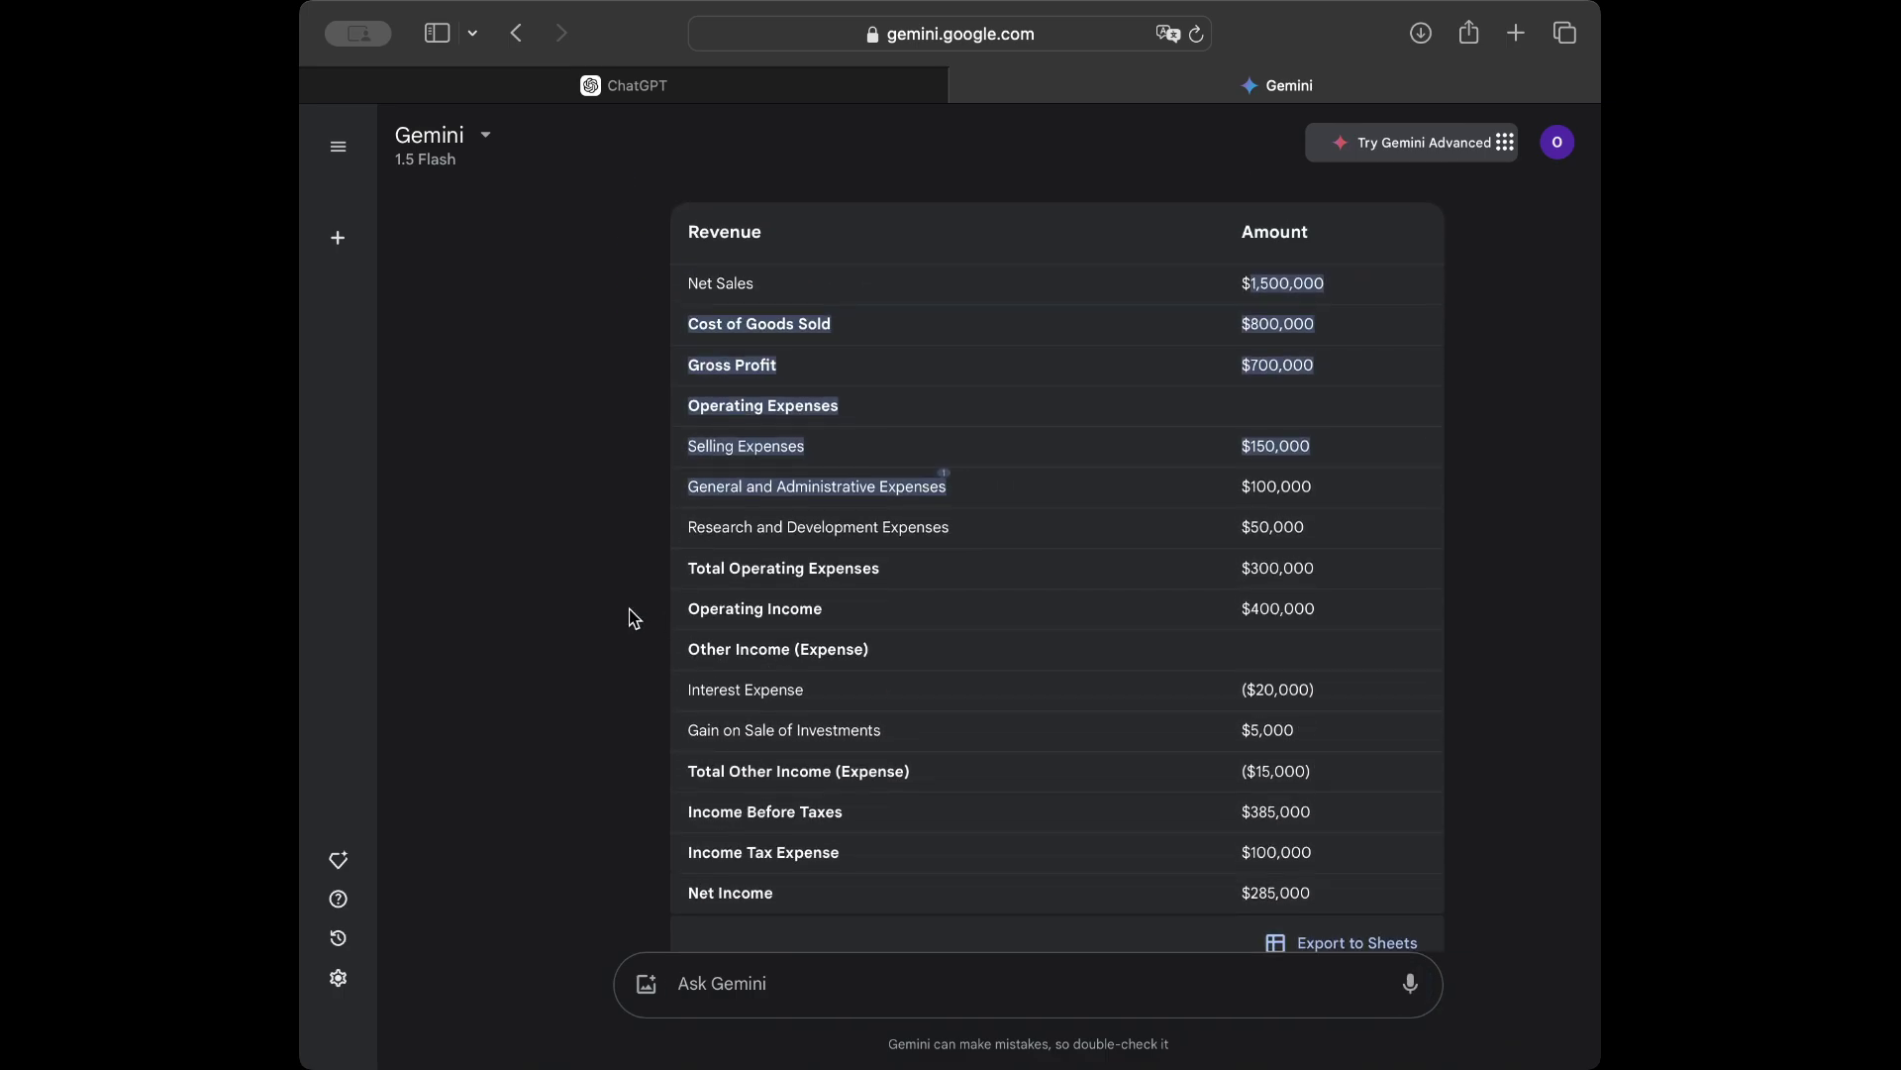
# Capture a screenshot of Gemini's income statement table and attach it to a message in the existing ChatGPT conversation
pyautogui.press('super+shift+4')
pyautogui.press('Escape')
pyautogui.click(683, 89)
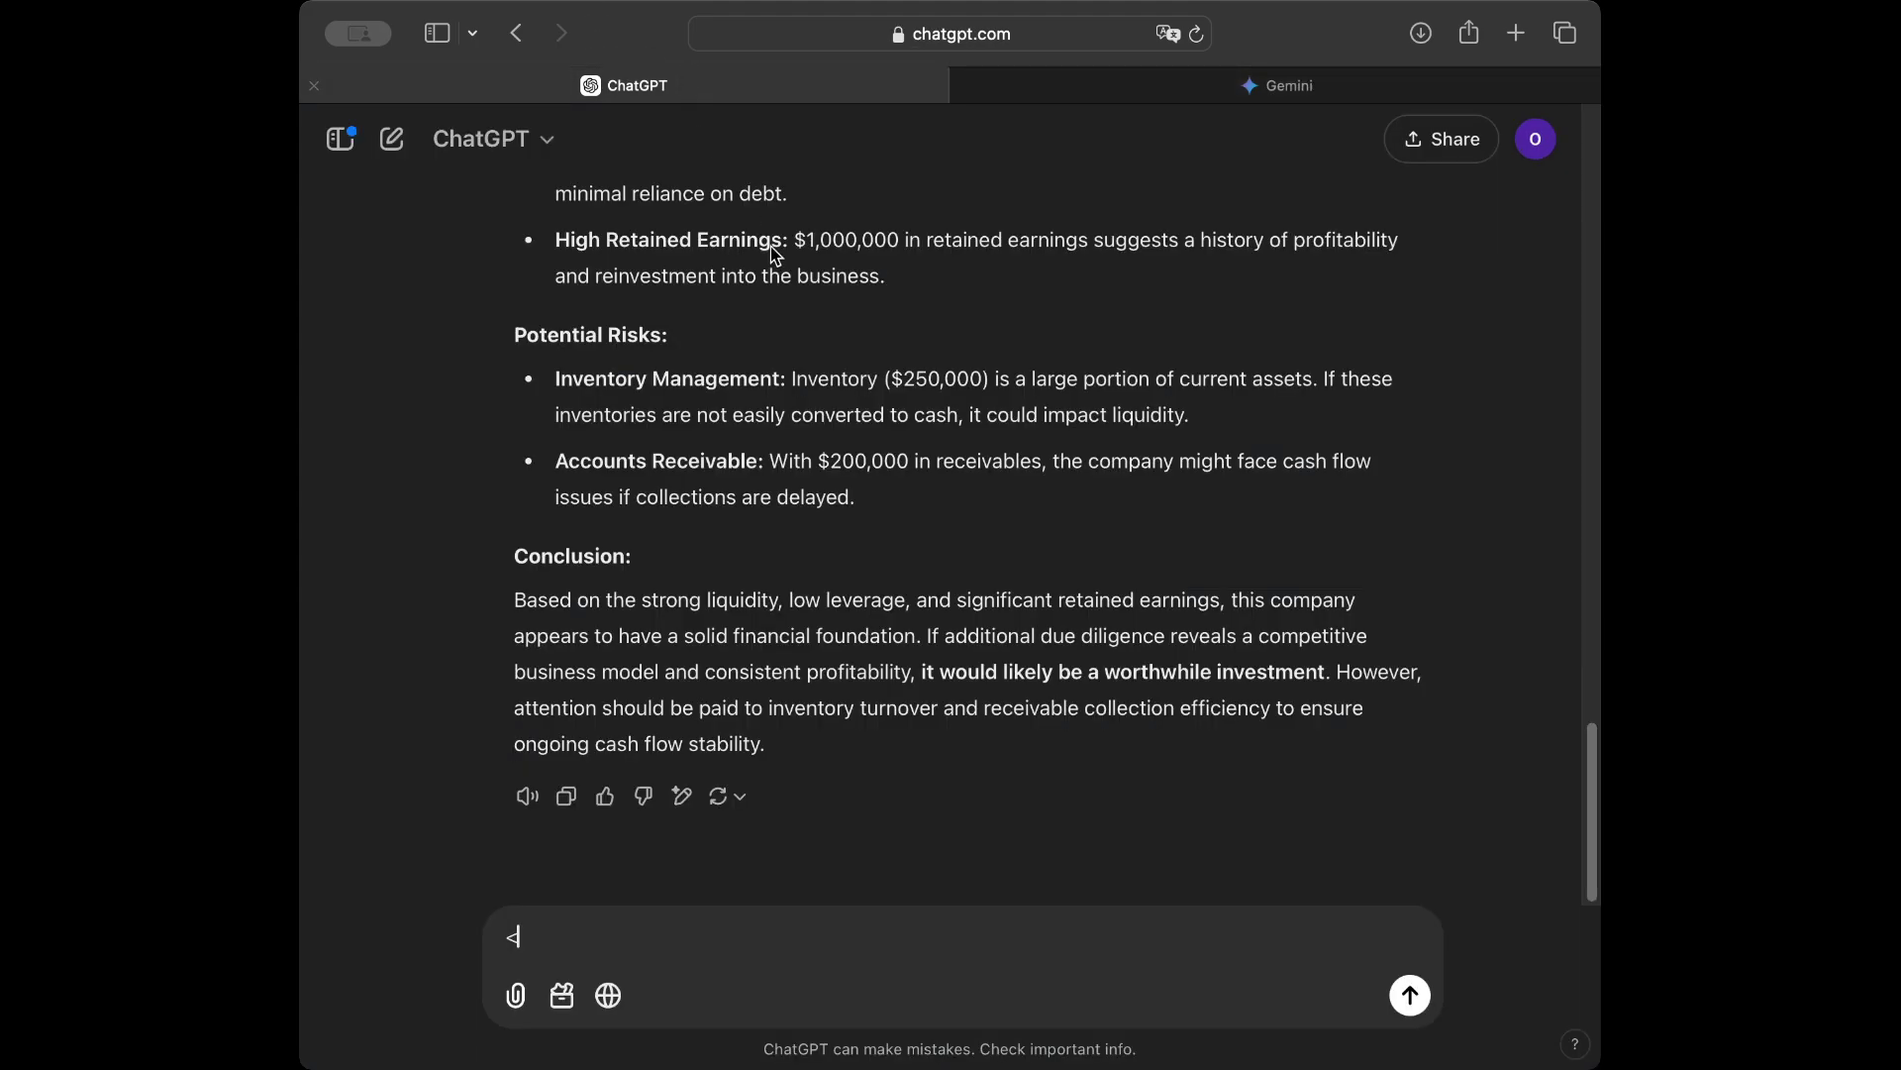
pyautogui.moveTo(1387, 1023); pyautogui.dragTo(993, 806)
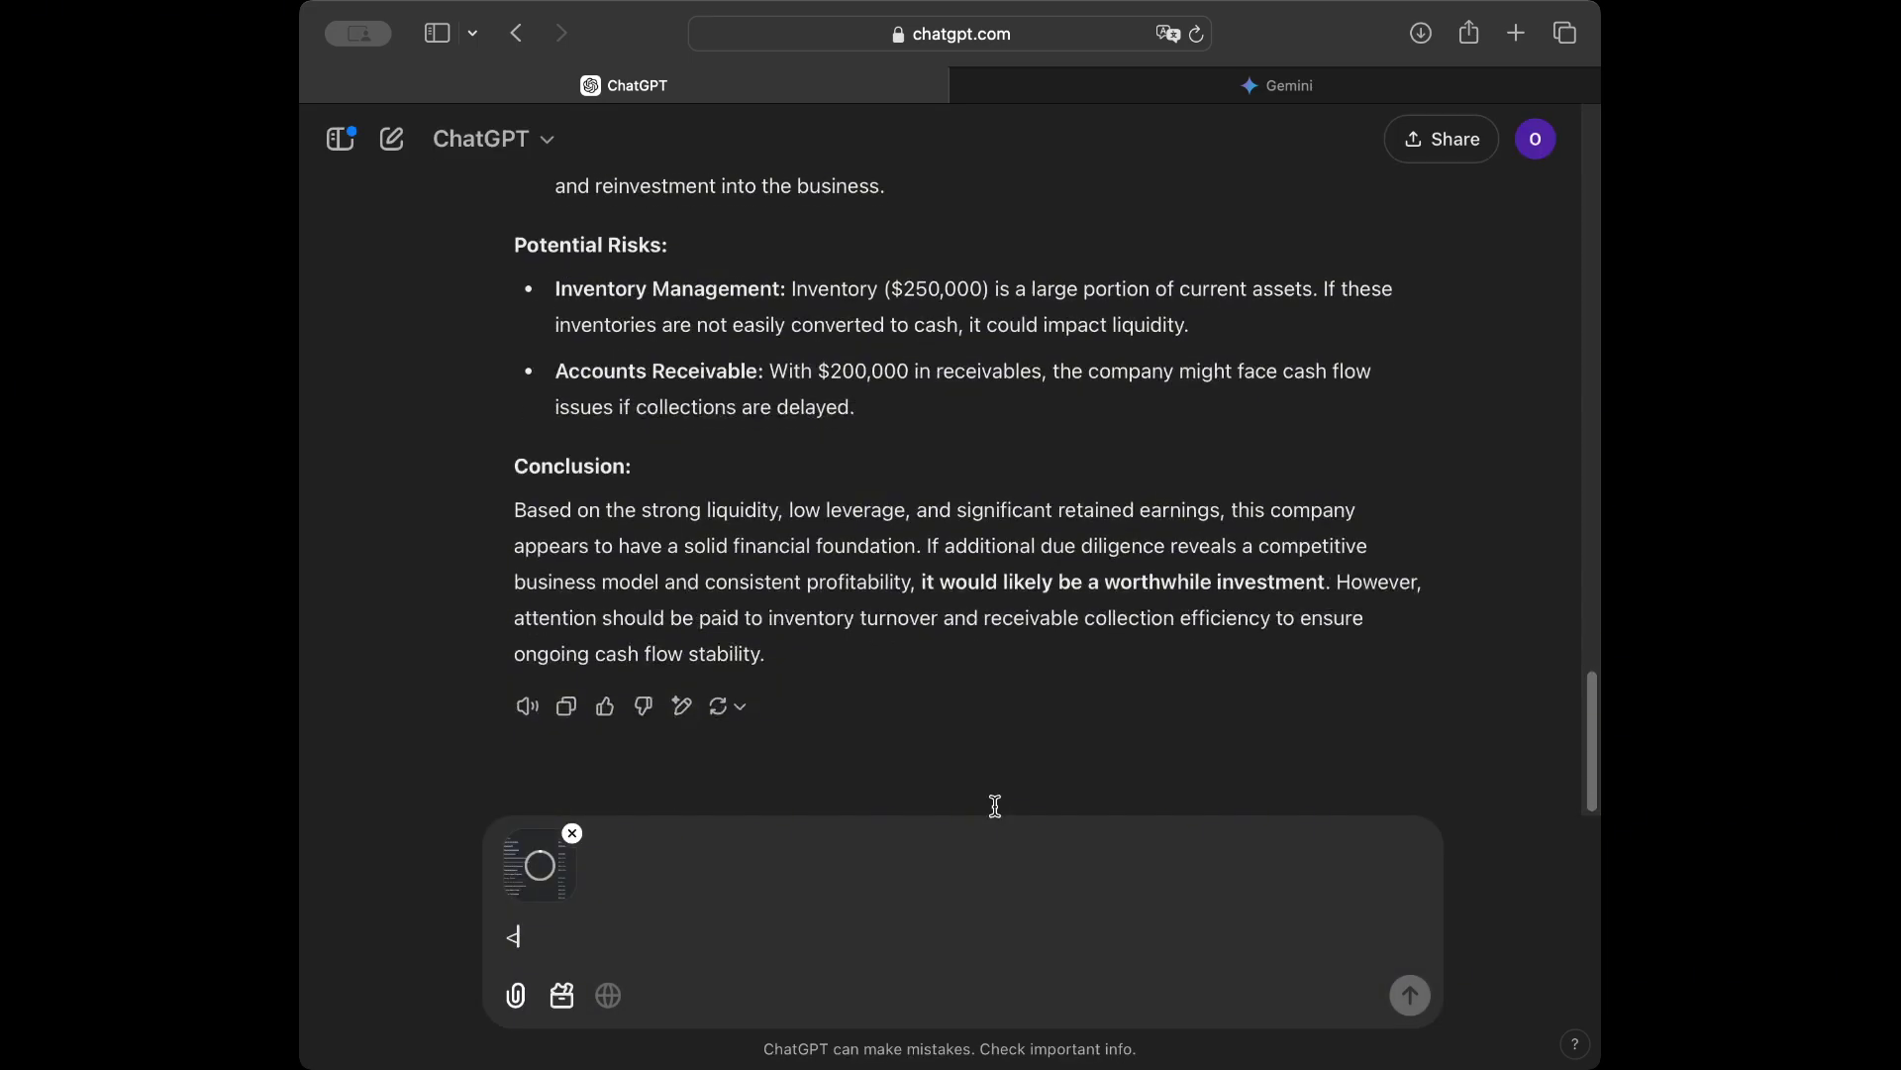
# Send the prompt "Here I'm also giving you the income statement of the company, please analyze it and give me a conclusion like before again"
pyautogui.write('Here')
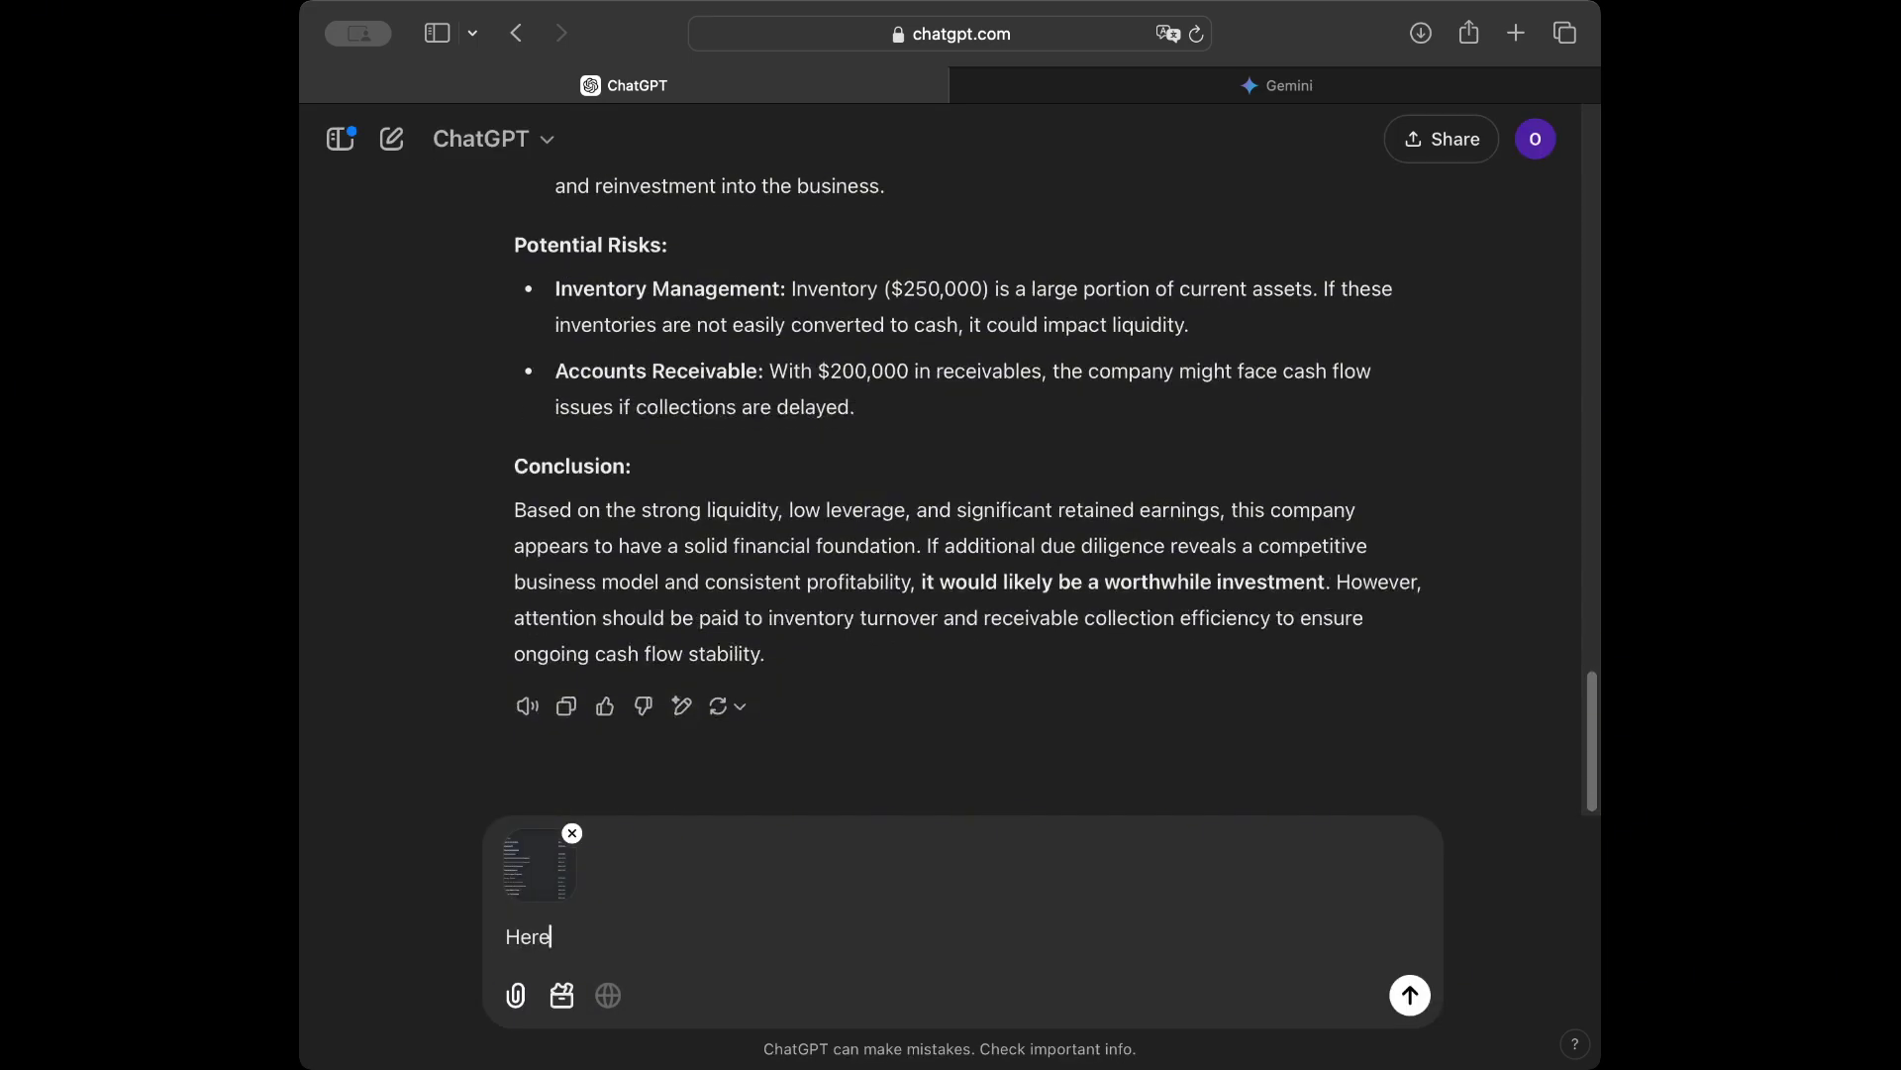
pyautogui.write(" I'm also giving y")
pyautogui.write('ou the income st')
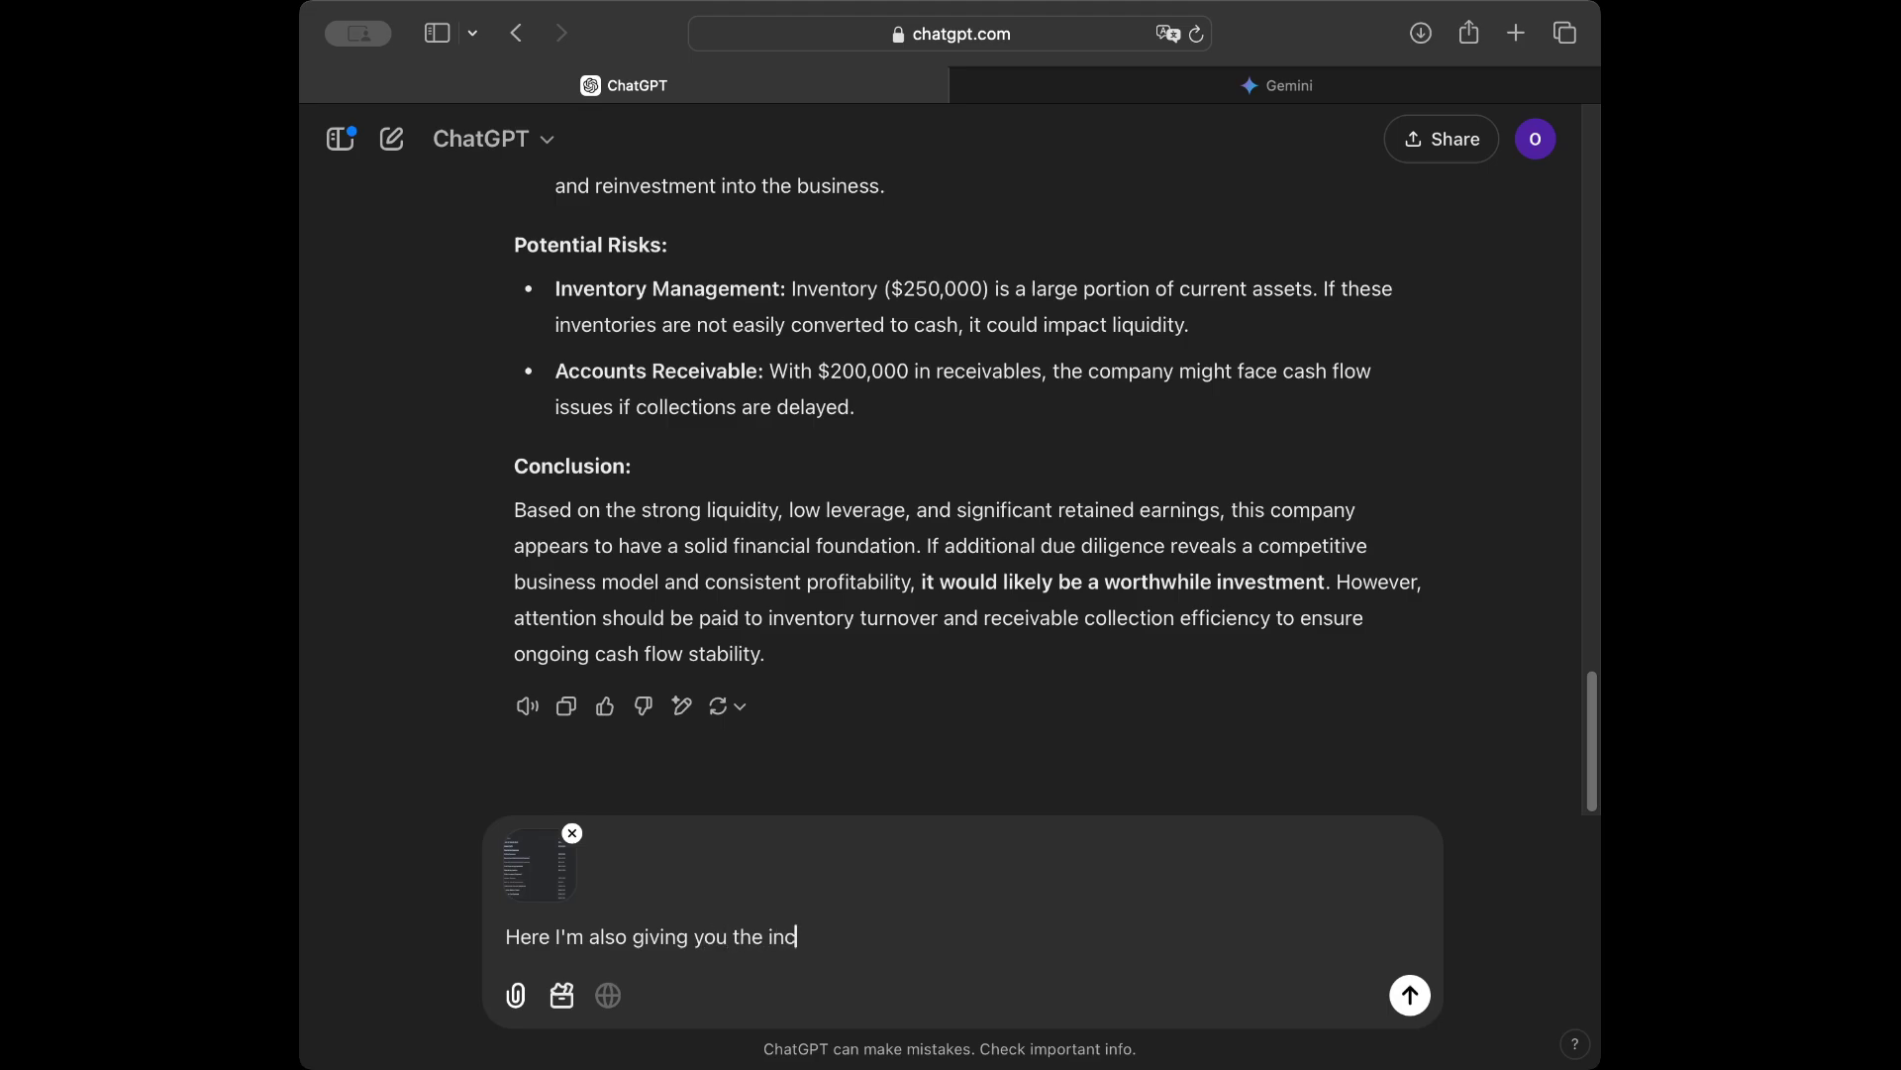
pyautogui.write('atement of the ')
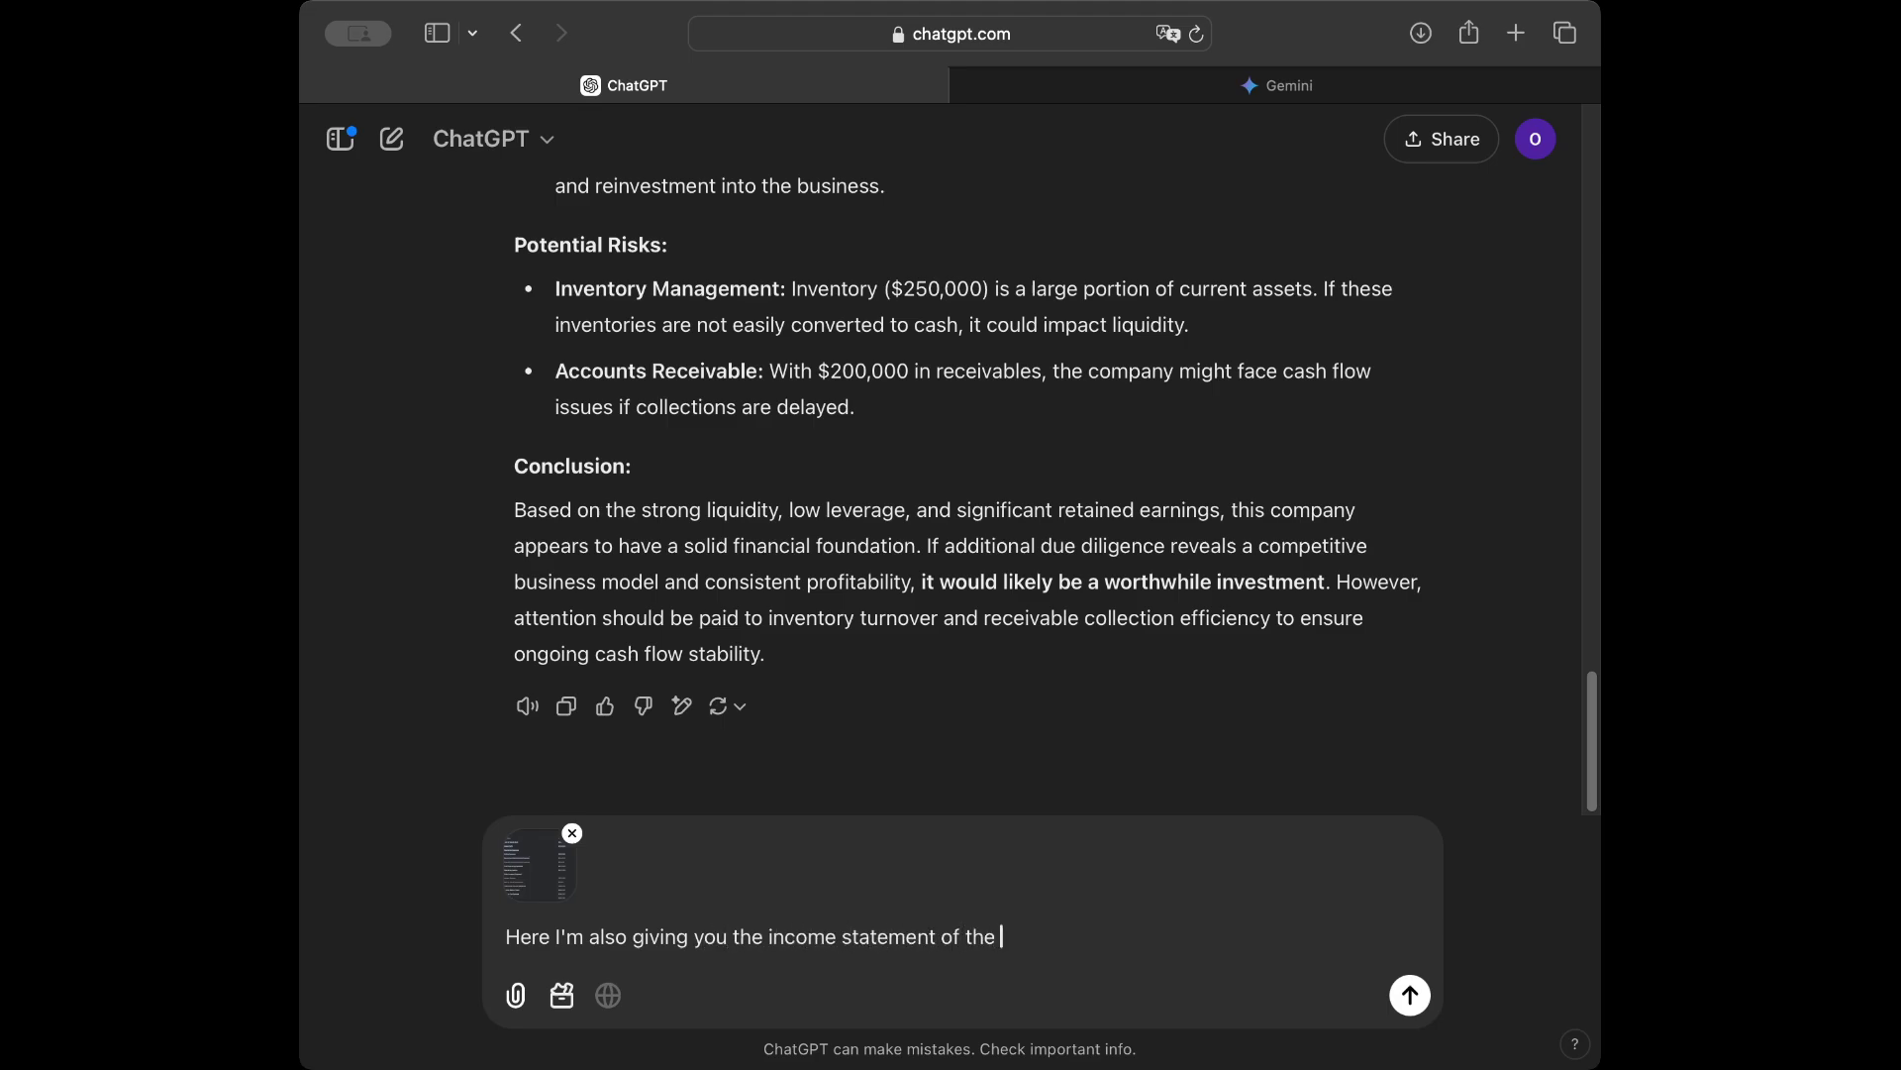
pyautogui.write('company, please analyz')
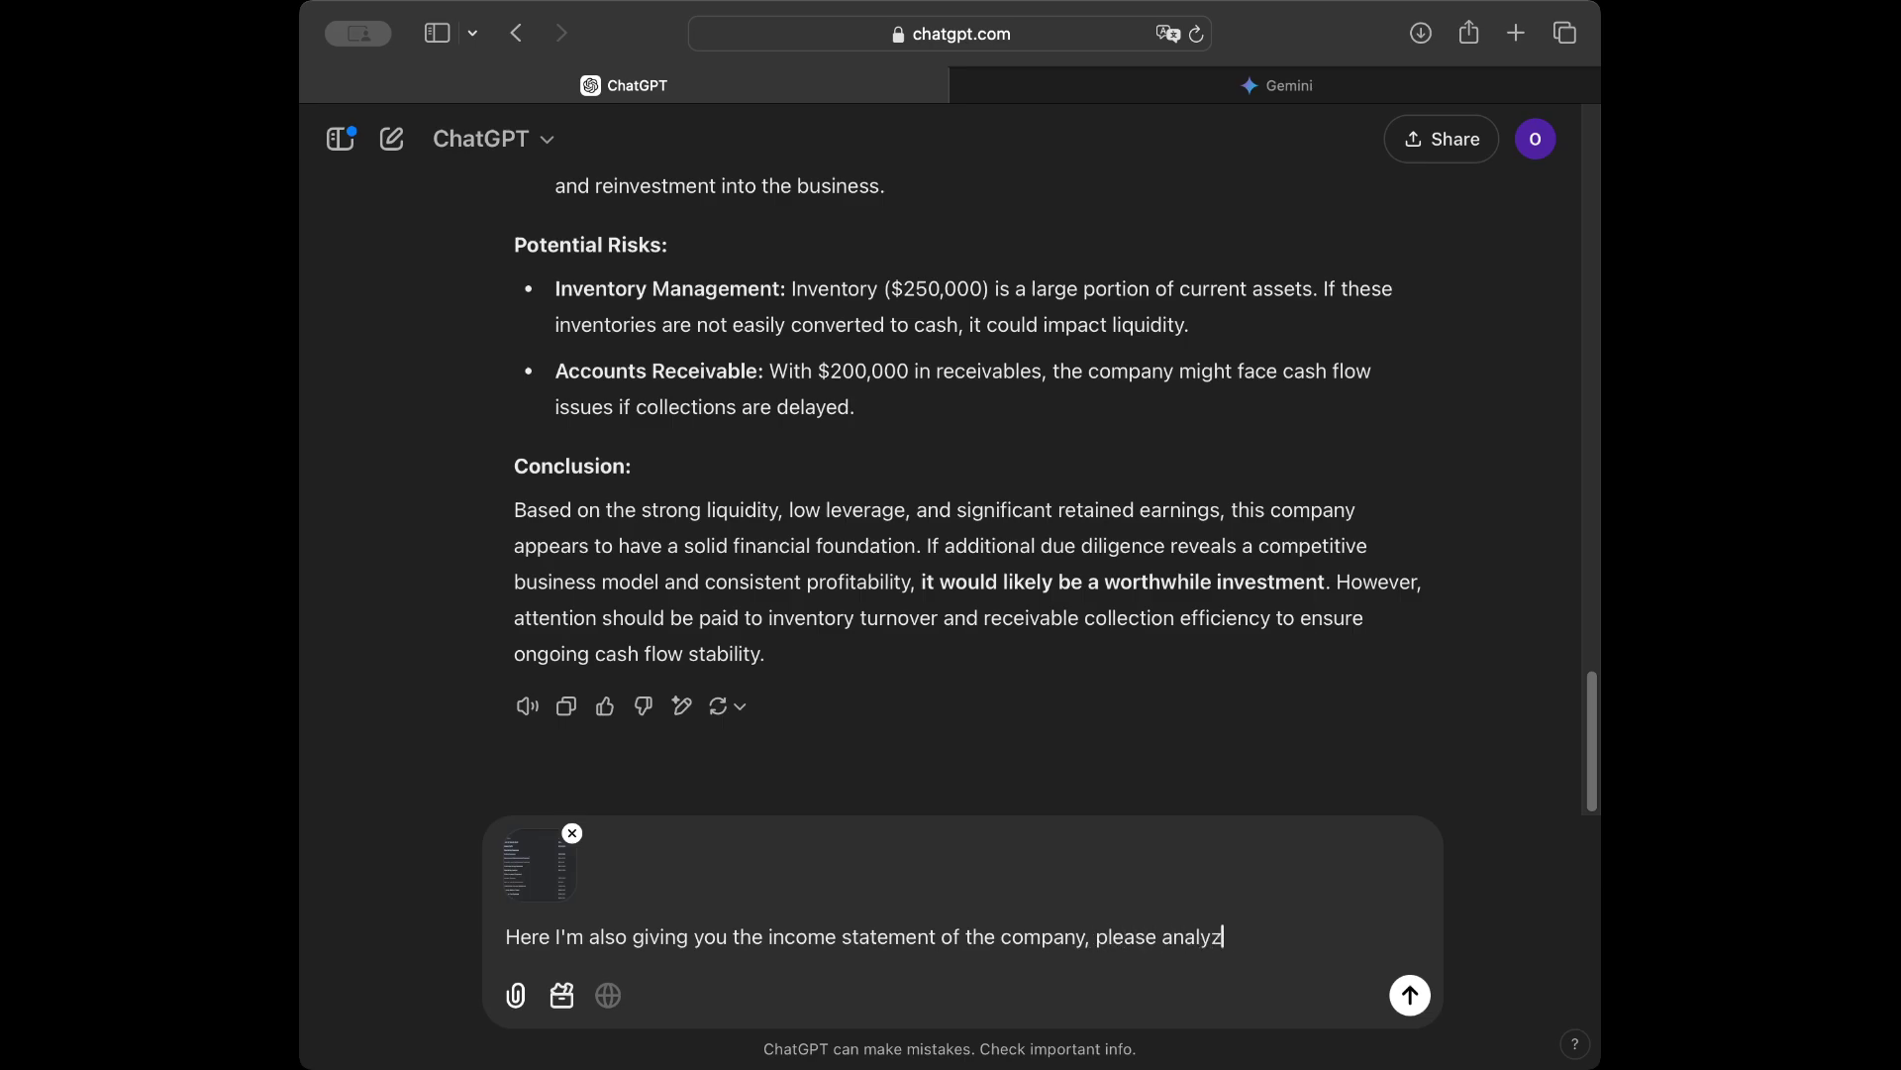
pyautogui.write('e it and give me a conclusion ')
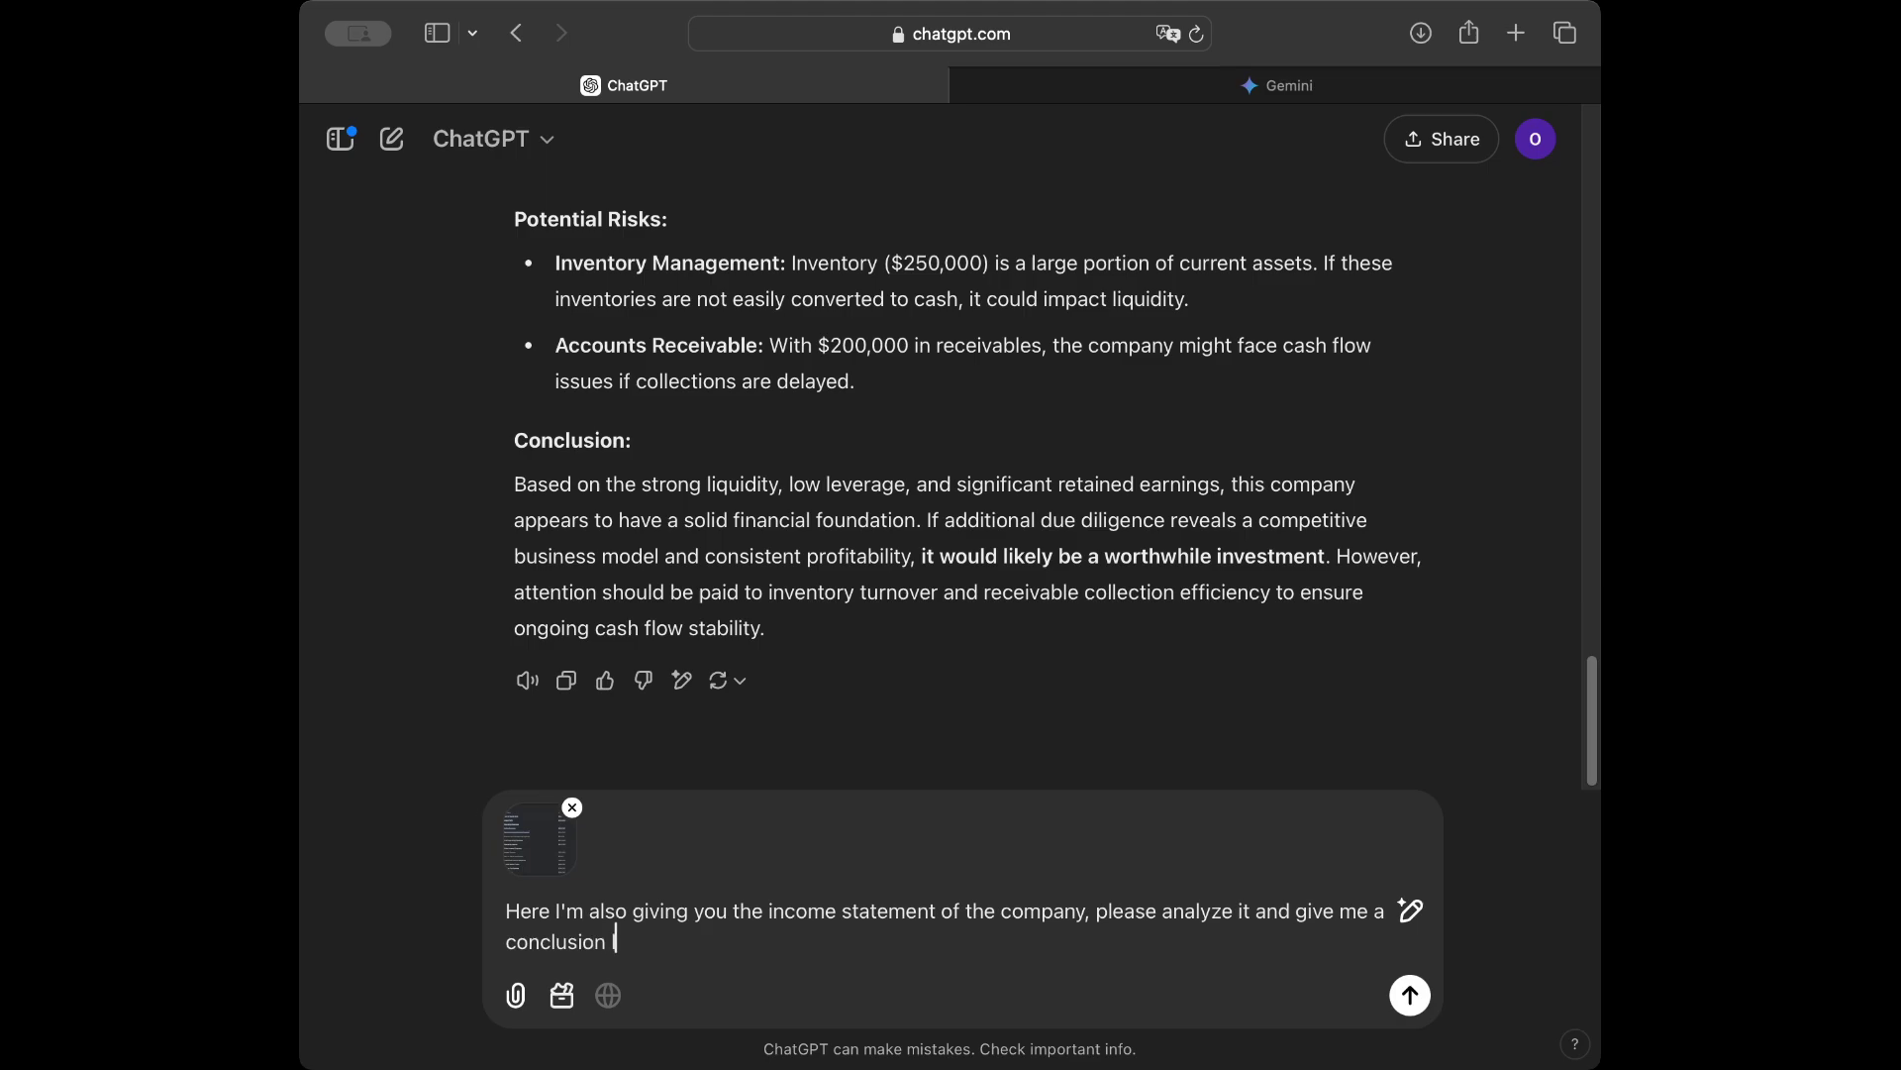
pyautogui.write('like before again')
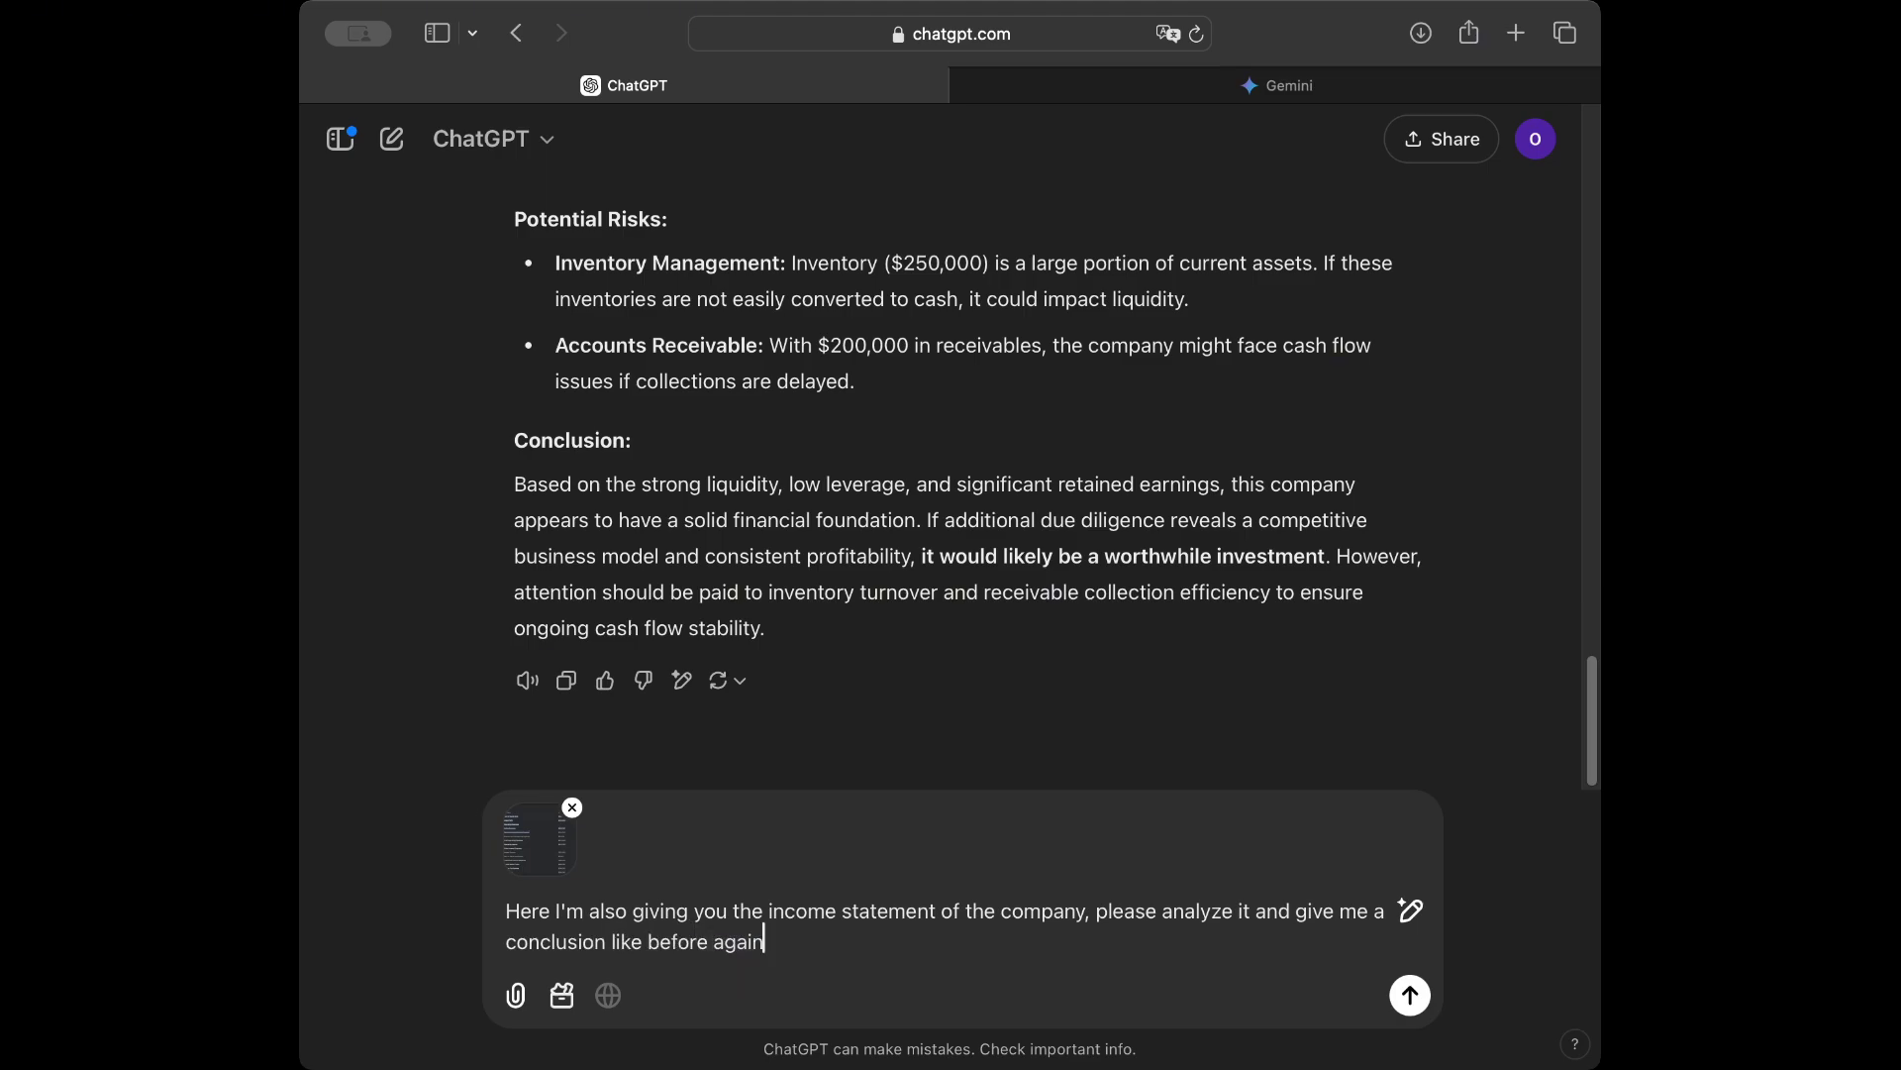
pyautogui.press('Return')
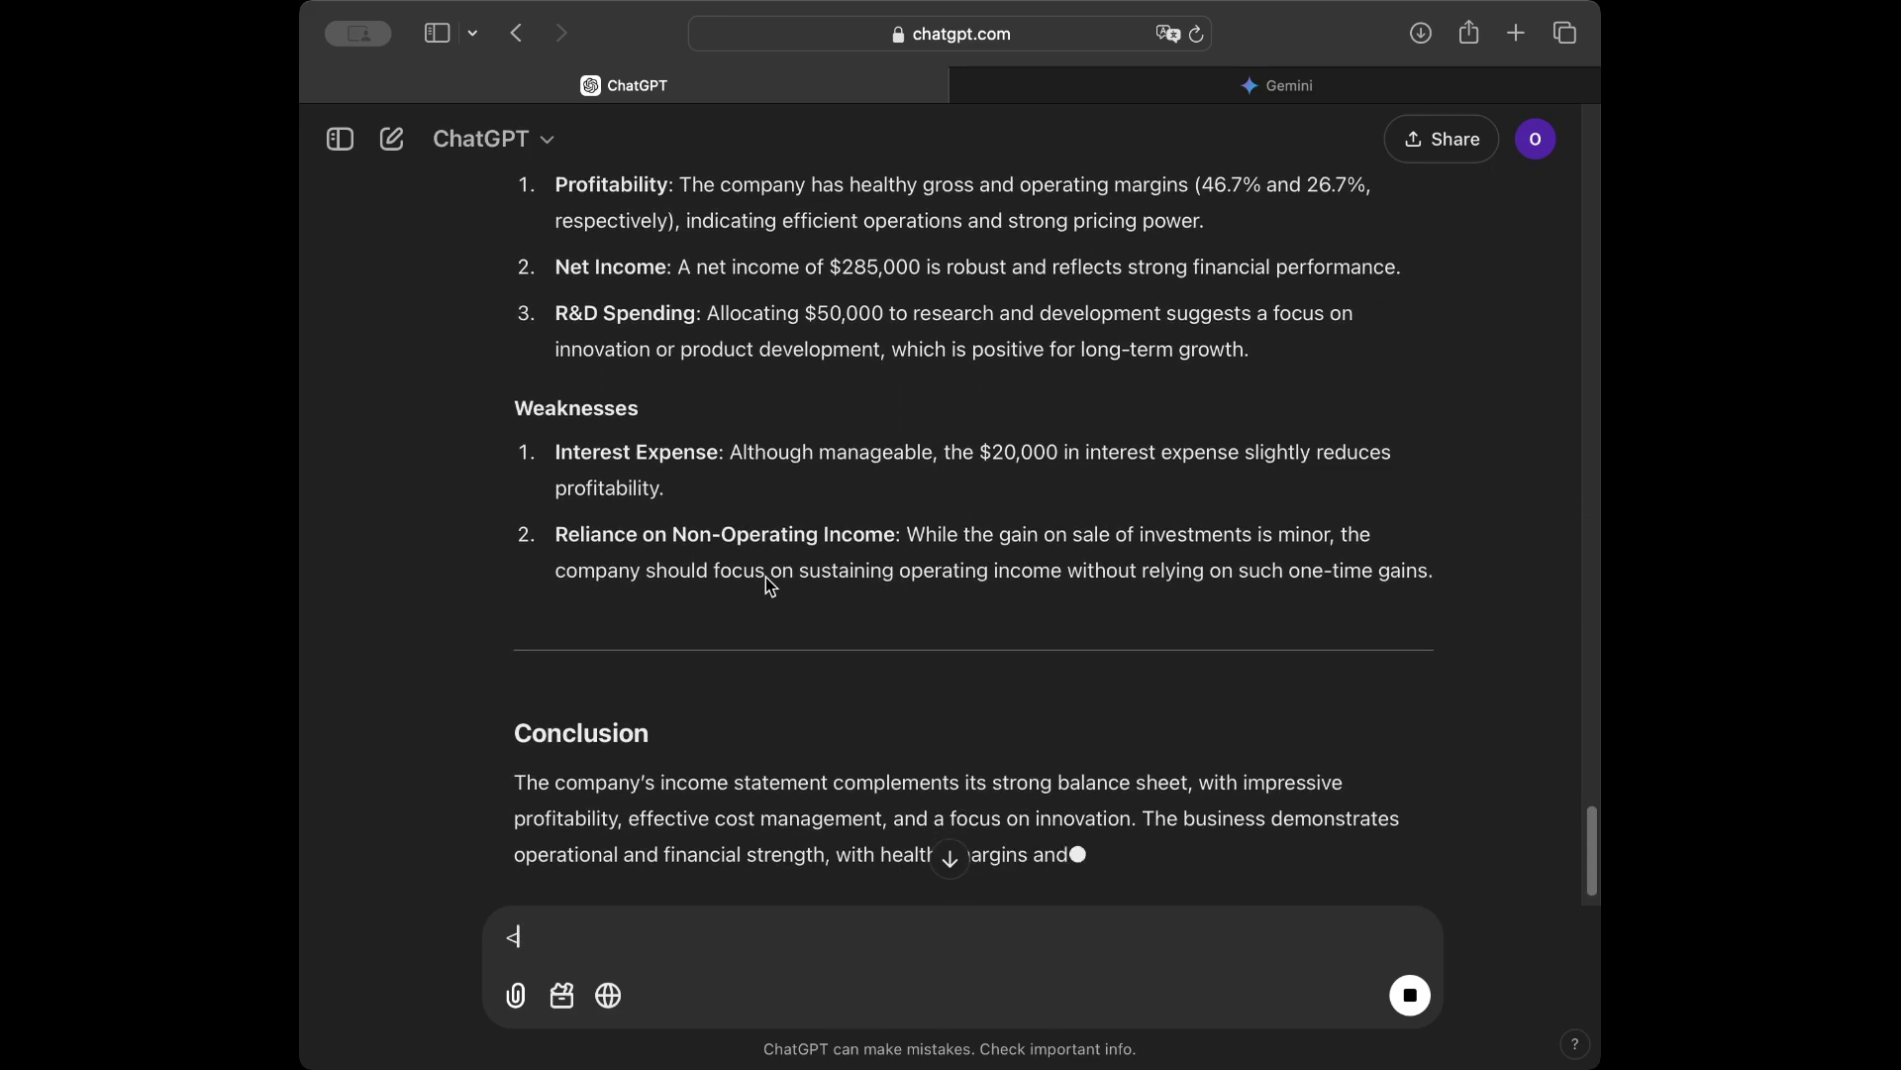
# Review the strengths, weaknesses and conclusion in ChatGPT's income statement analysis
pyautogui.scroll(5, 767, 582)
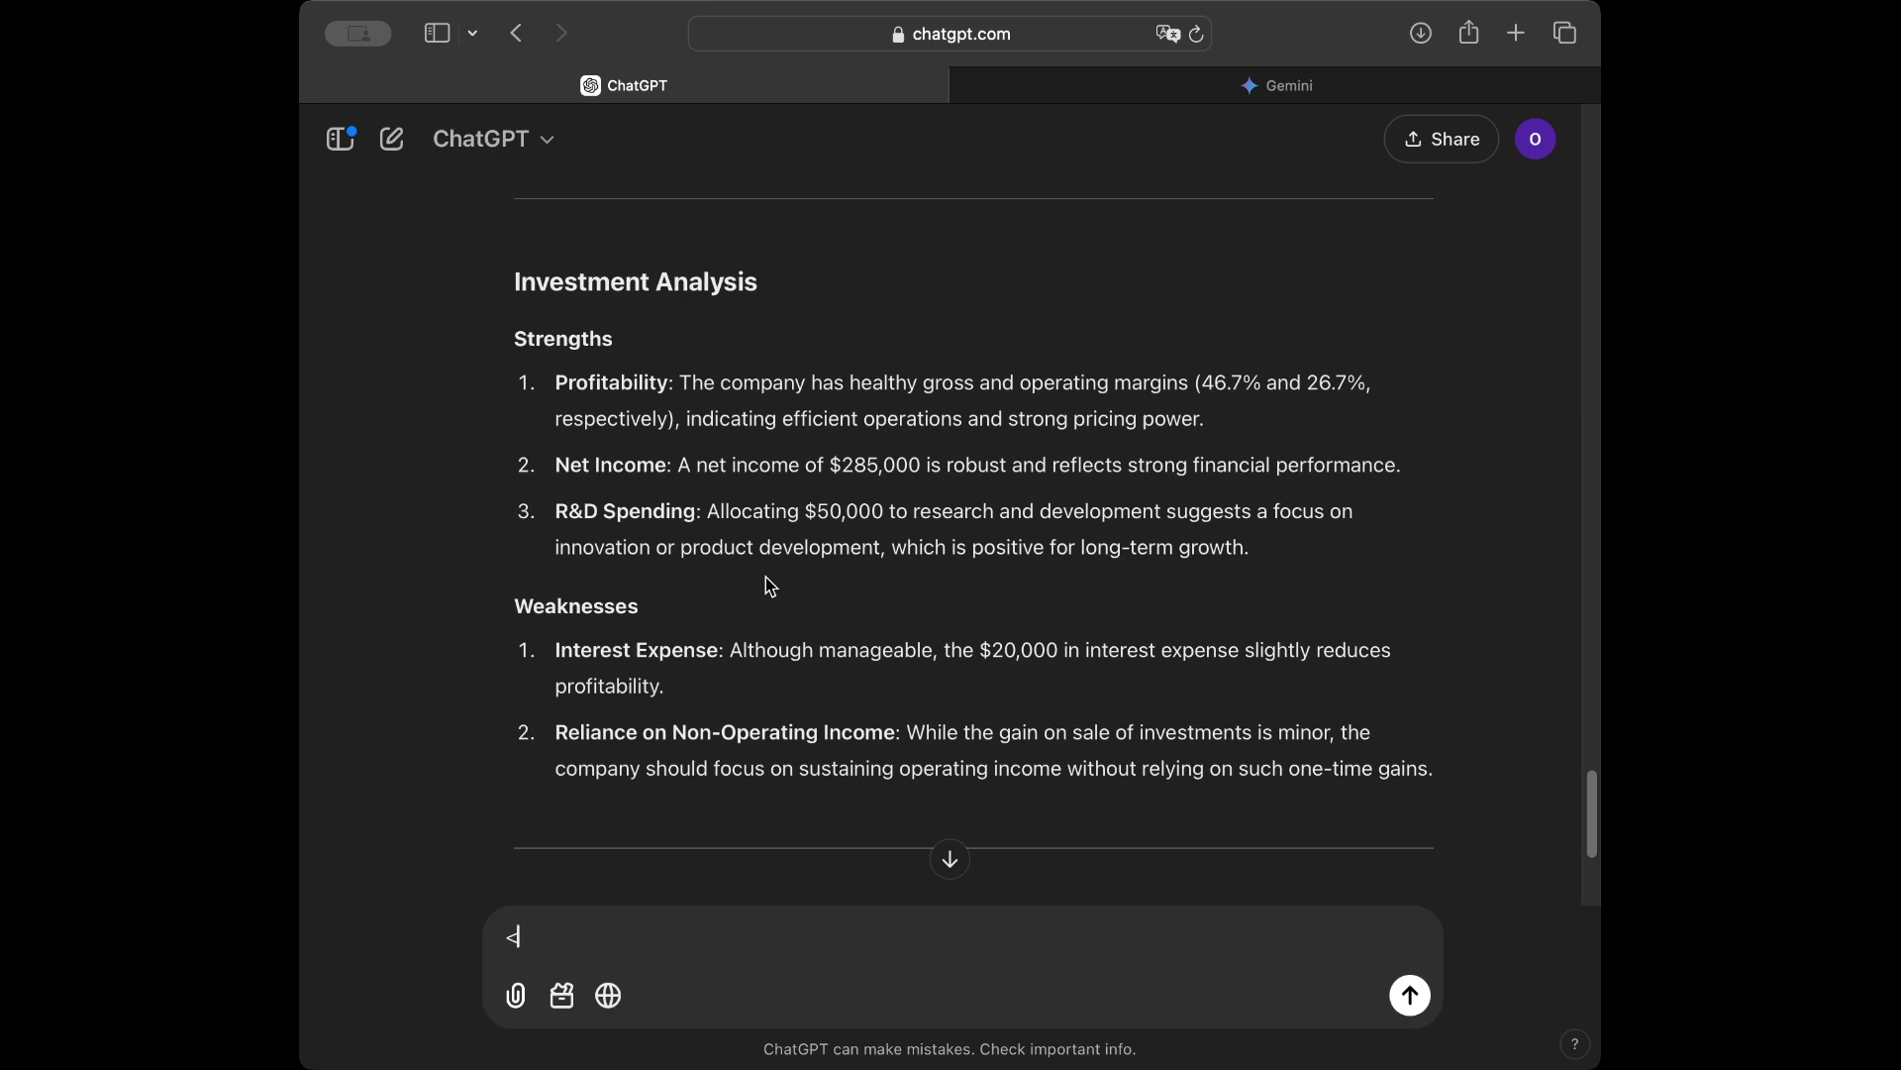
pyautogui.scroll(1, 771, 584)
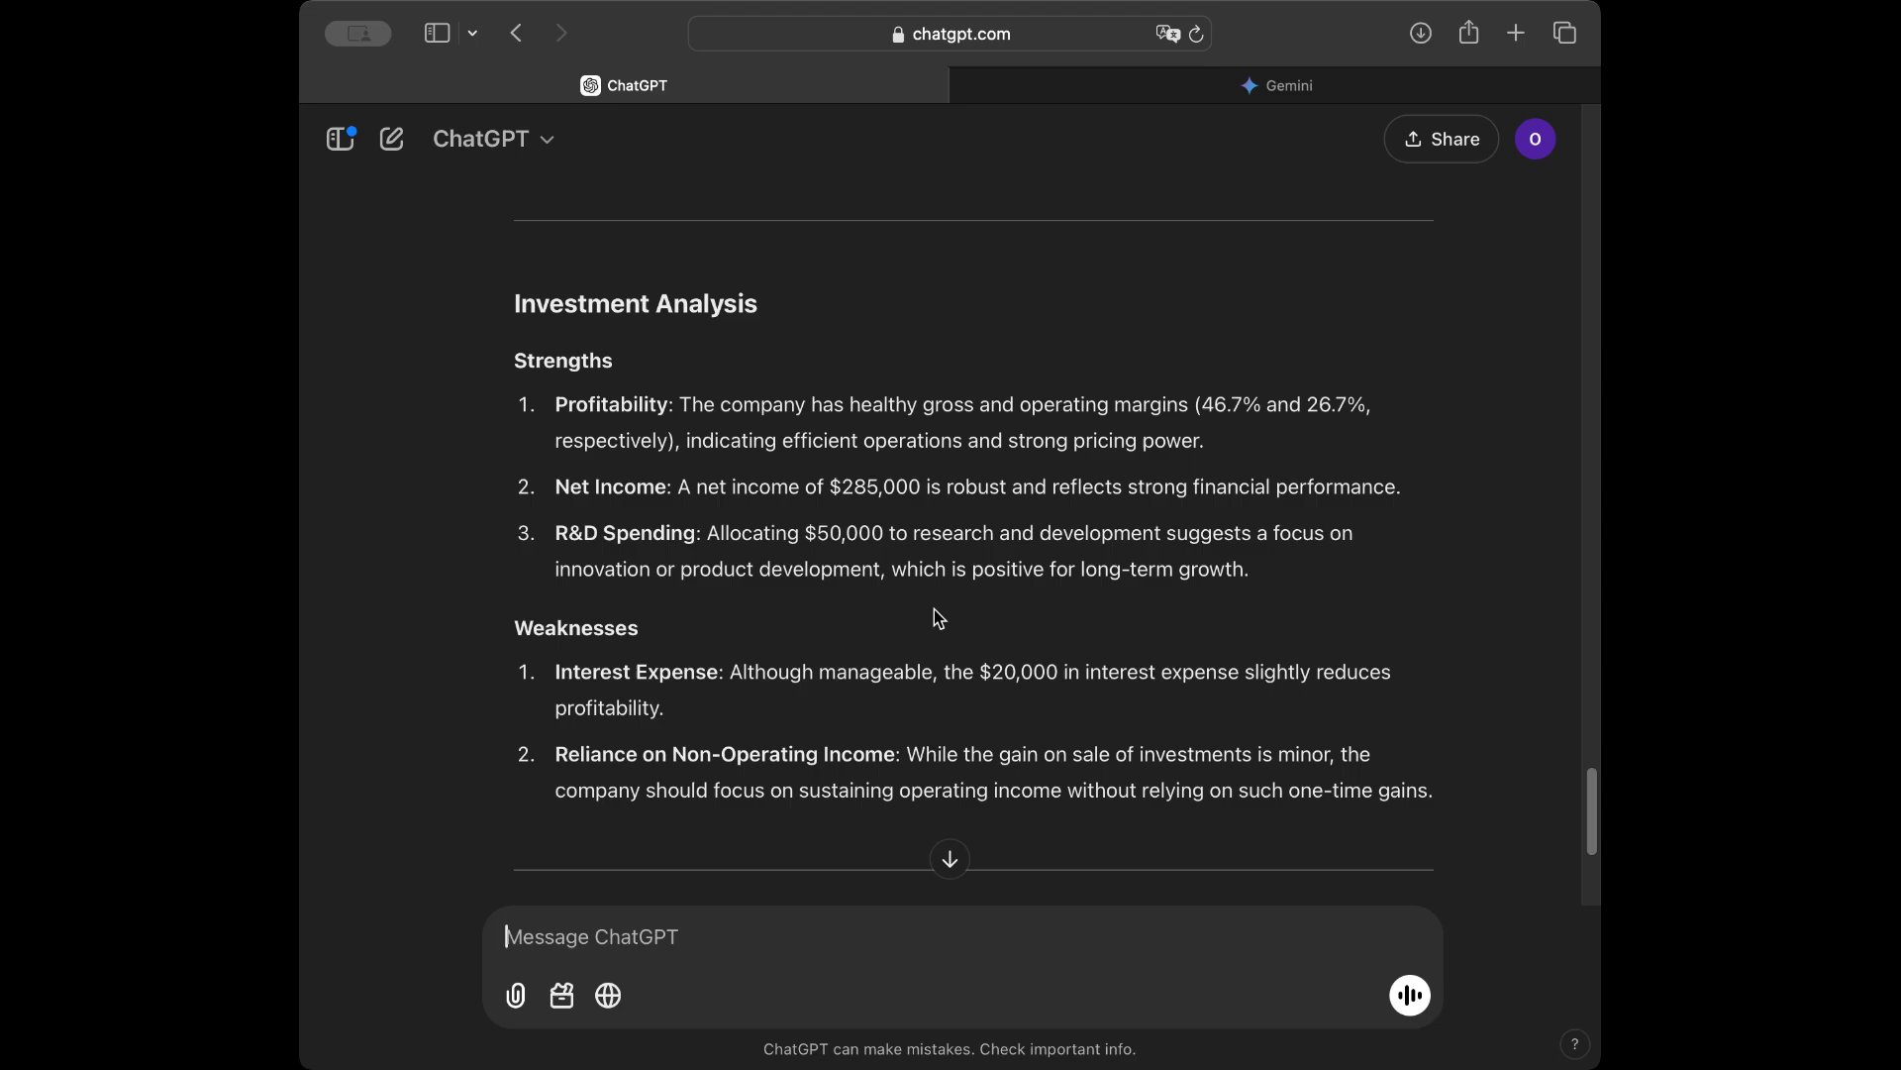
pyautogui.scroll(-5, 938, 618)
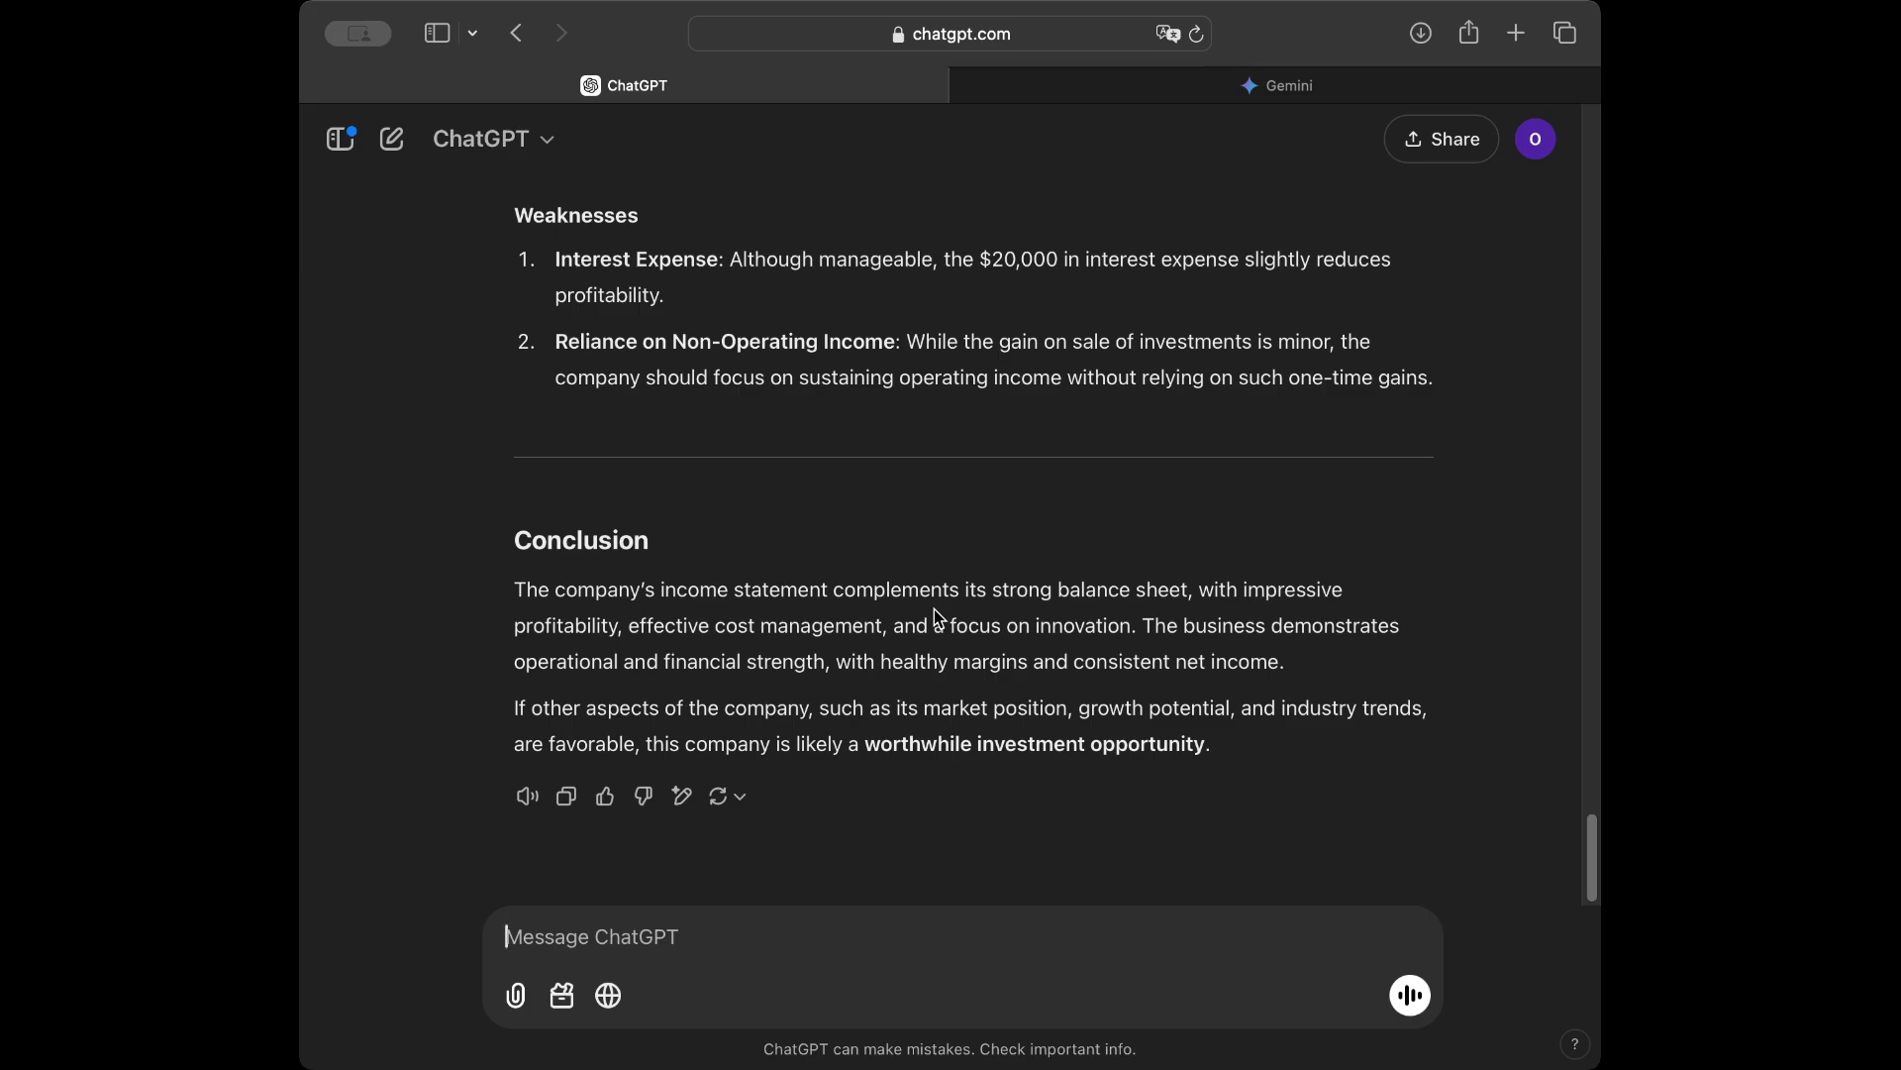
pyautogui.write('<')
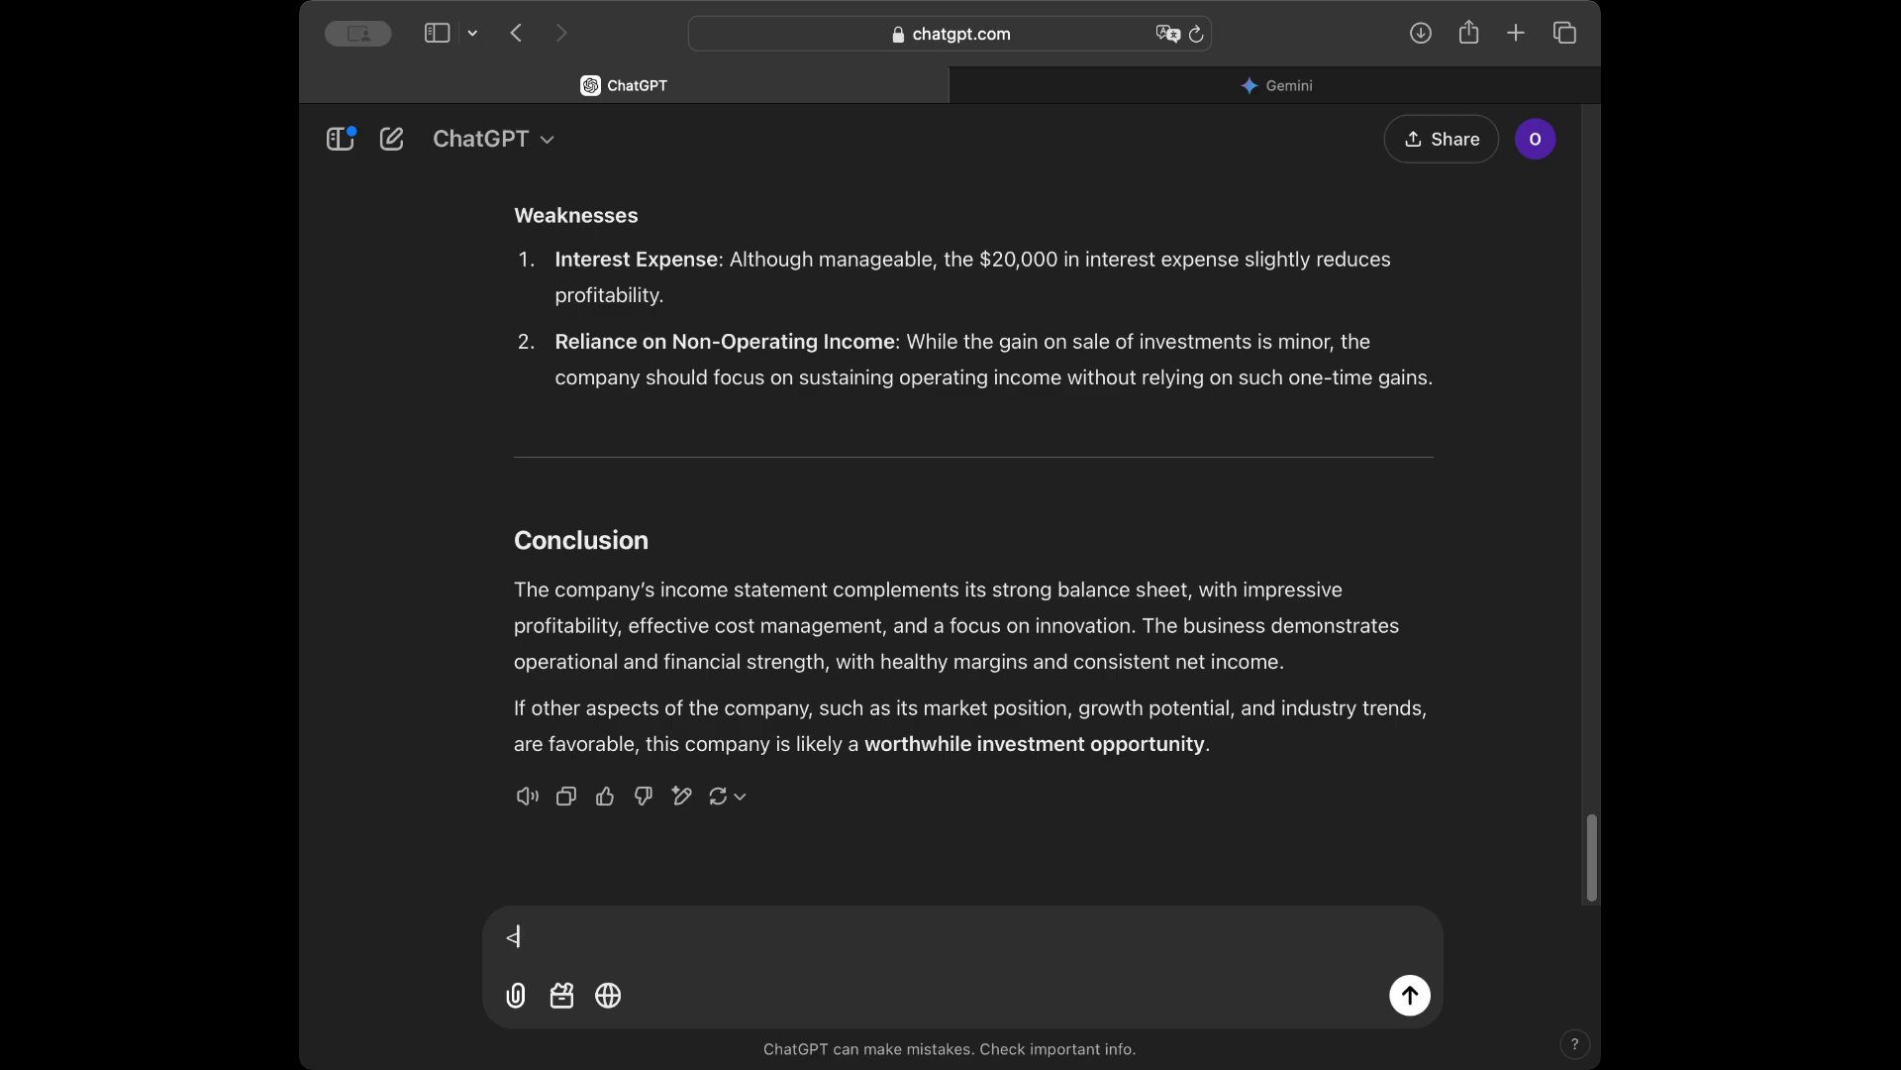
pyautogui.write('<')
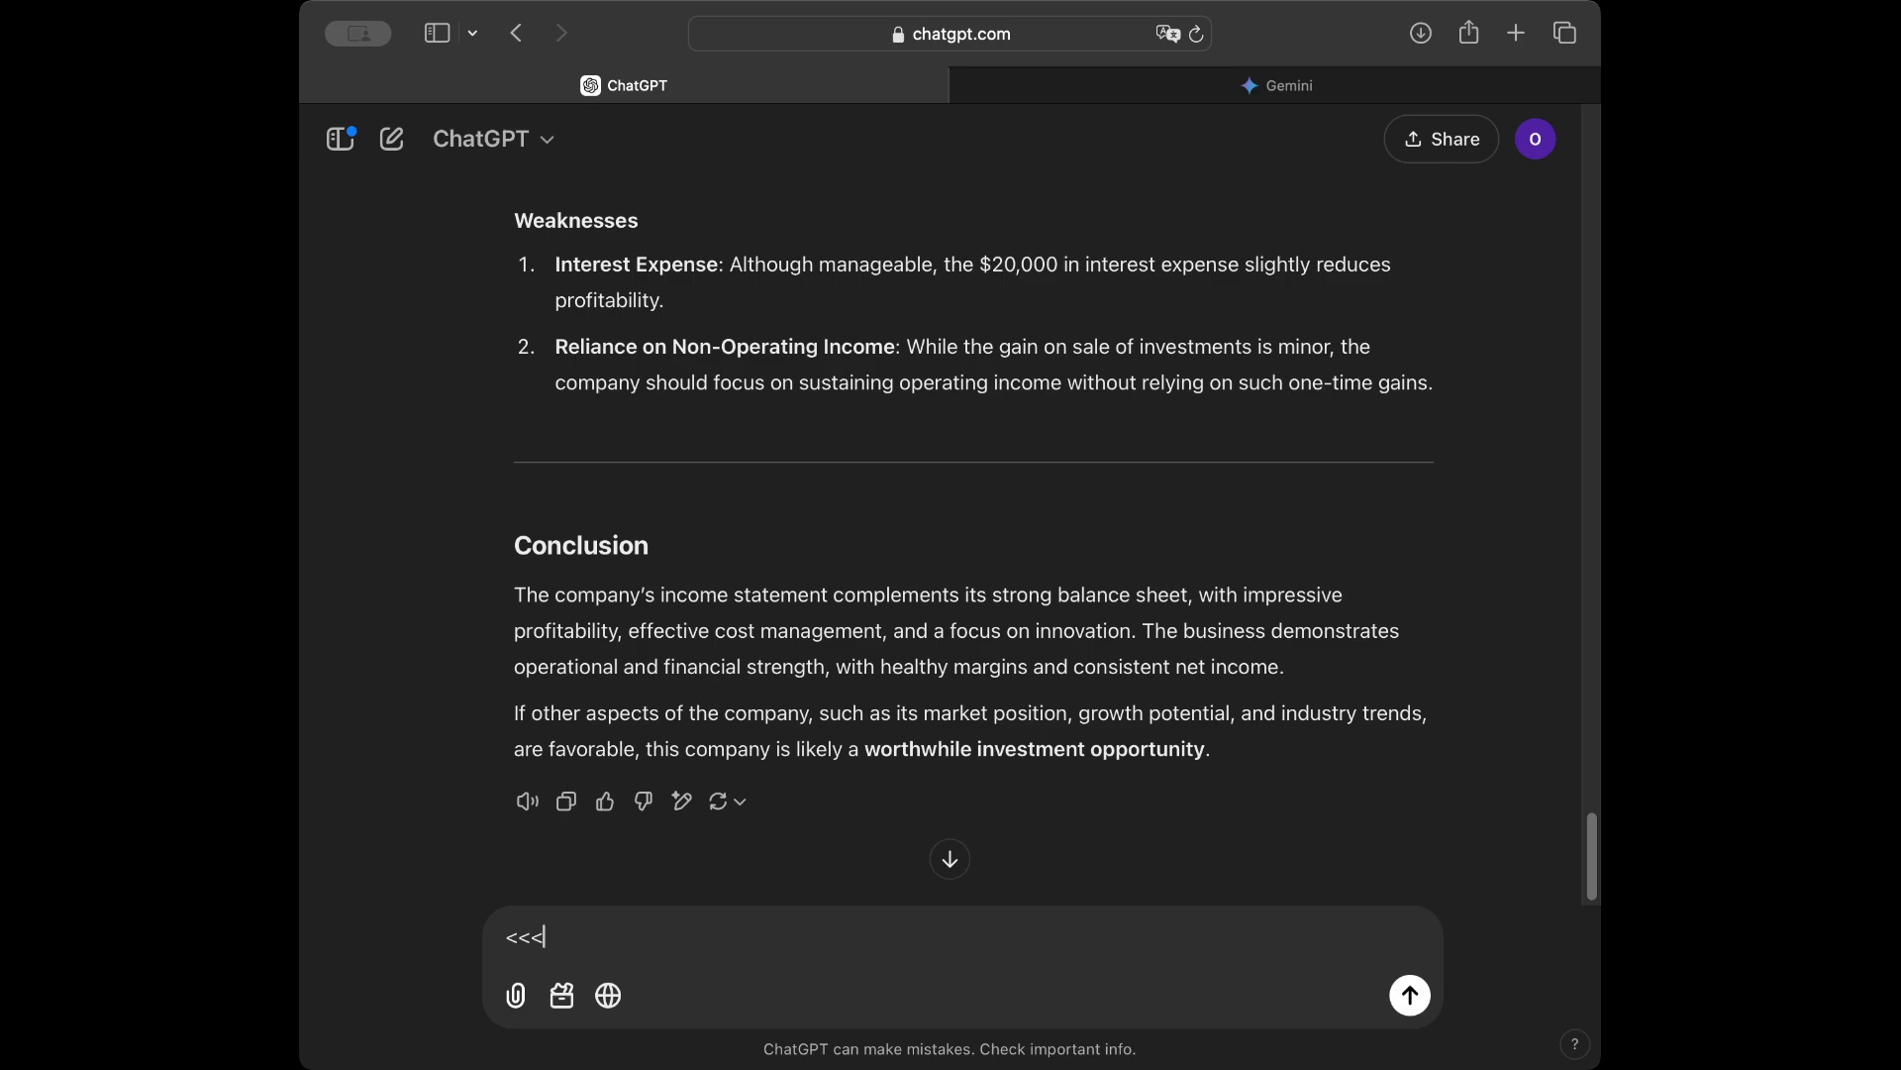
pyautogui.write('<')
pyautogui.press('BackSpace')
pyautogui.press('BackSpace')
pyautogui.press('BackSpace')
pyautogui.press('BackSpace')
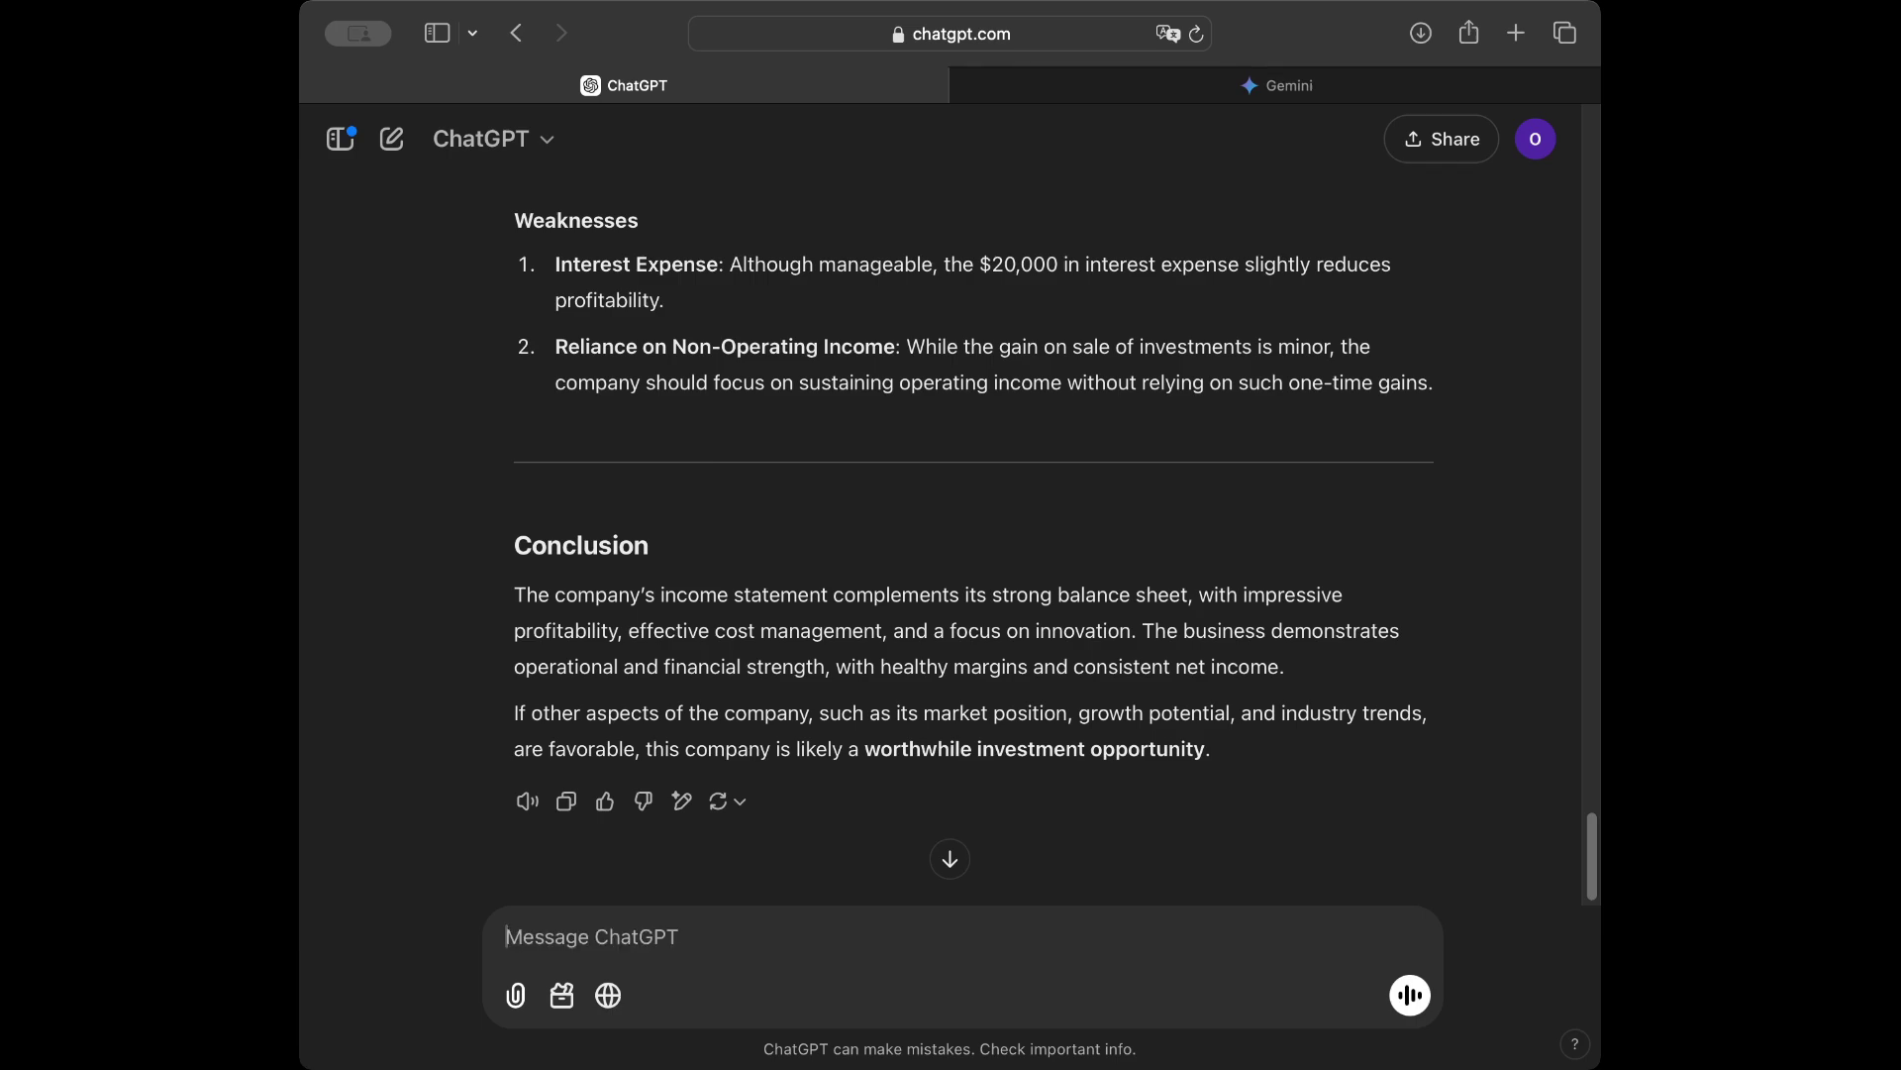
# Start a new ChatGPT conversation
pyautogui.click(394, 144)
pyautogui.write('<')
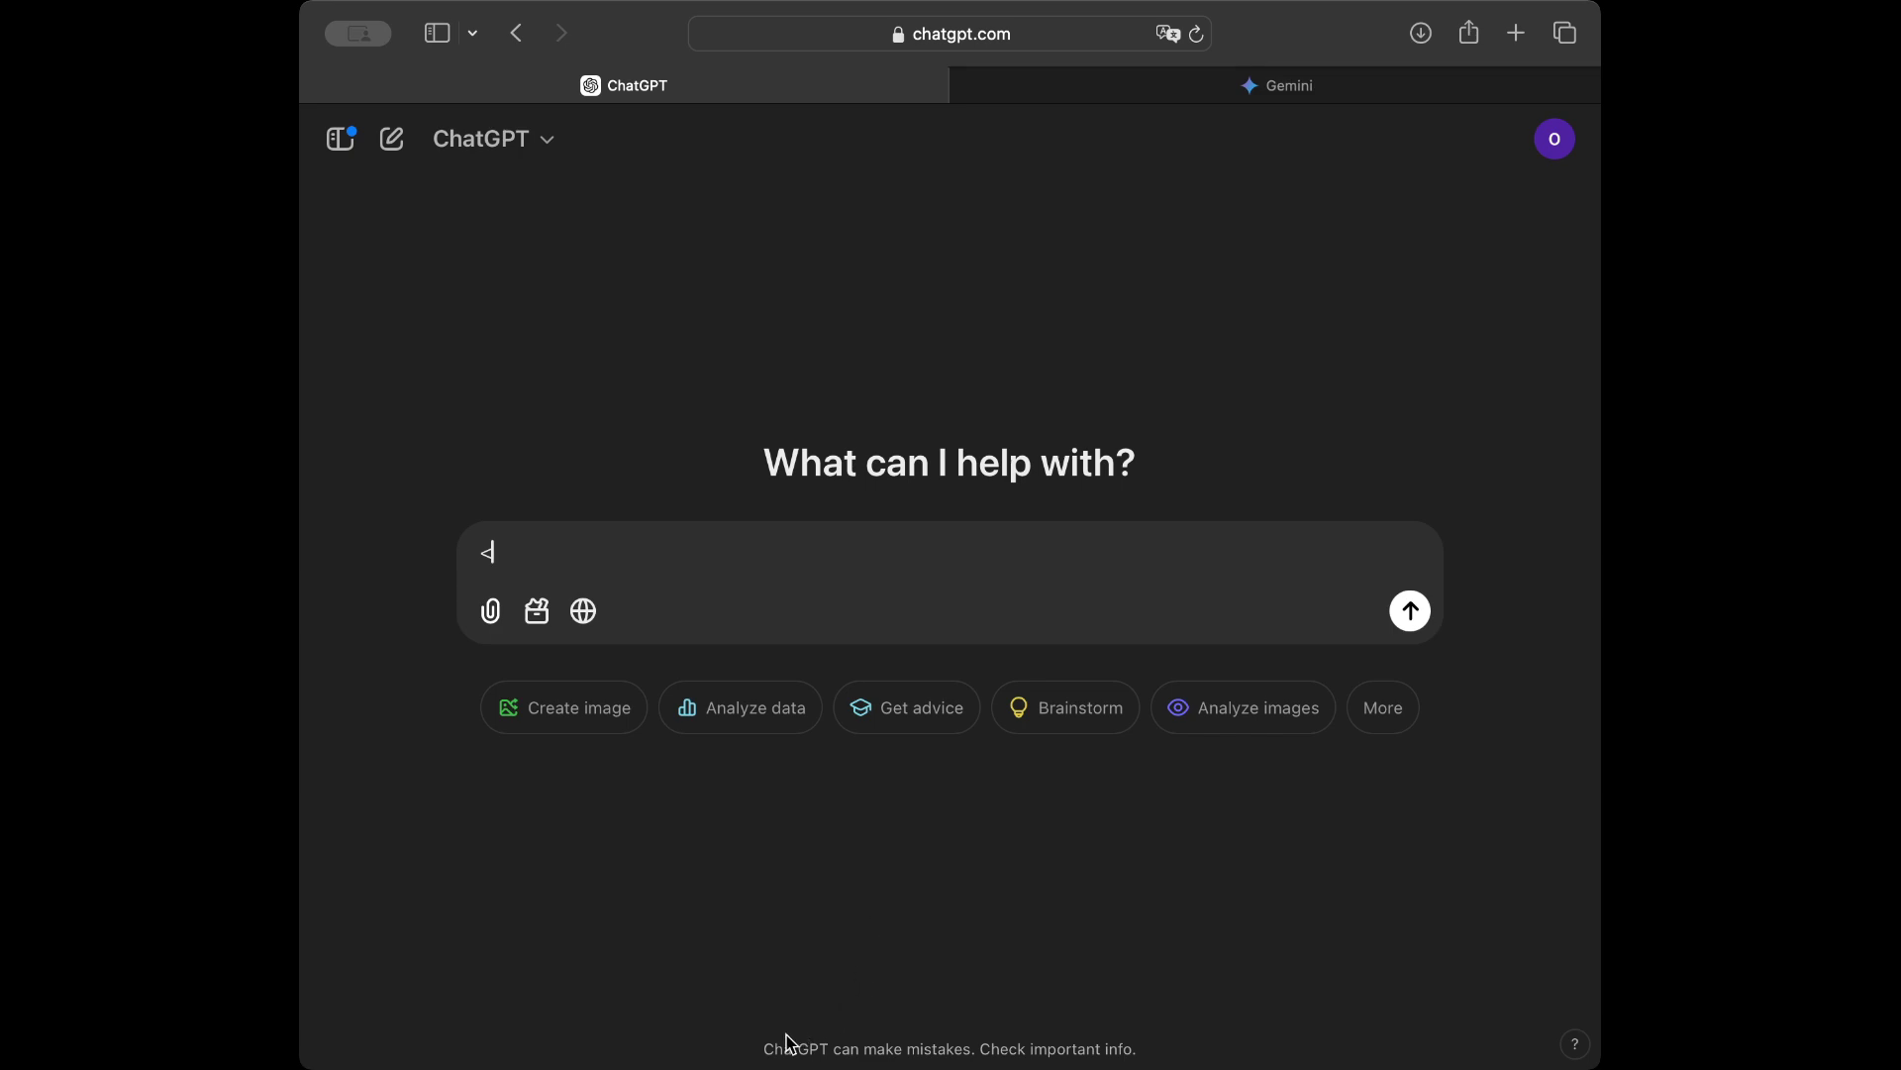
pyautogui.moveTo(764, 1048); pyautogui.dragTo(1165, 1066)
pyautogui.press('super+Tab')
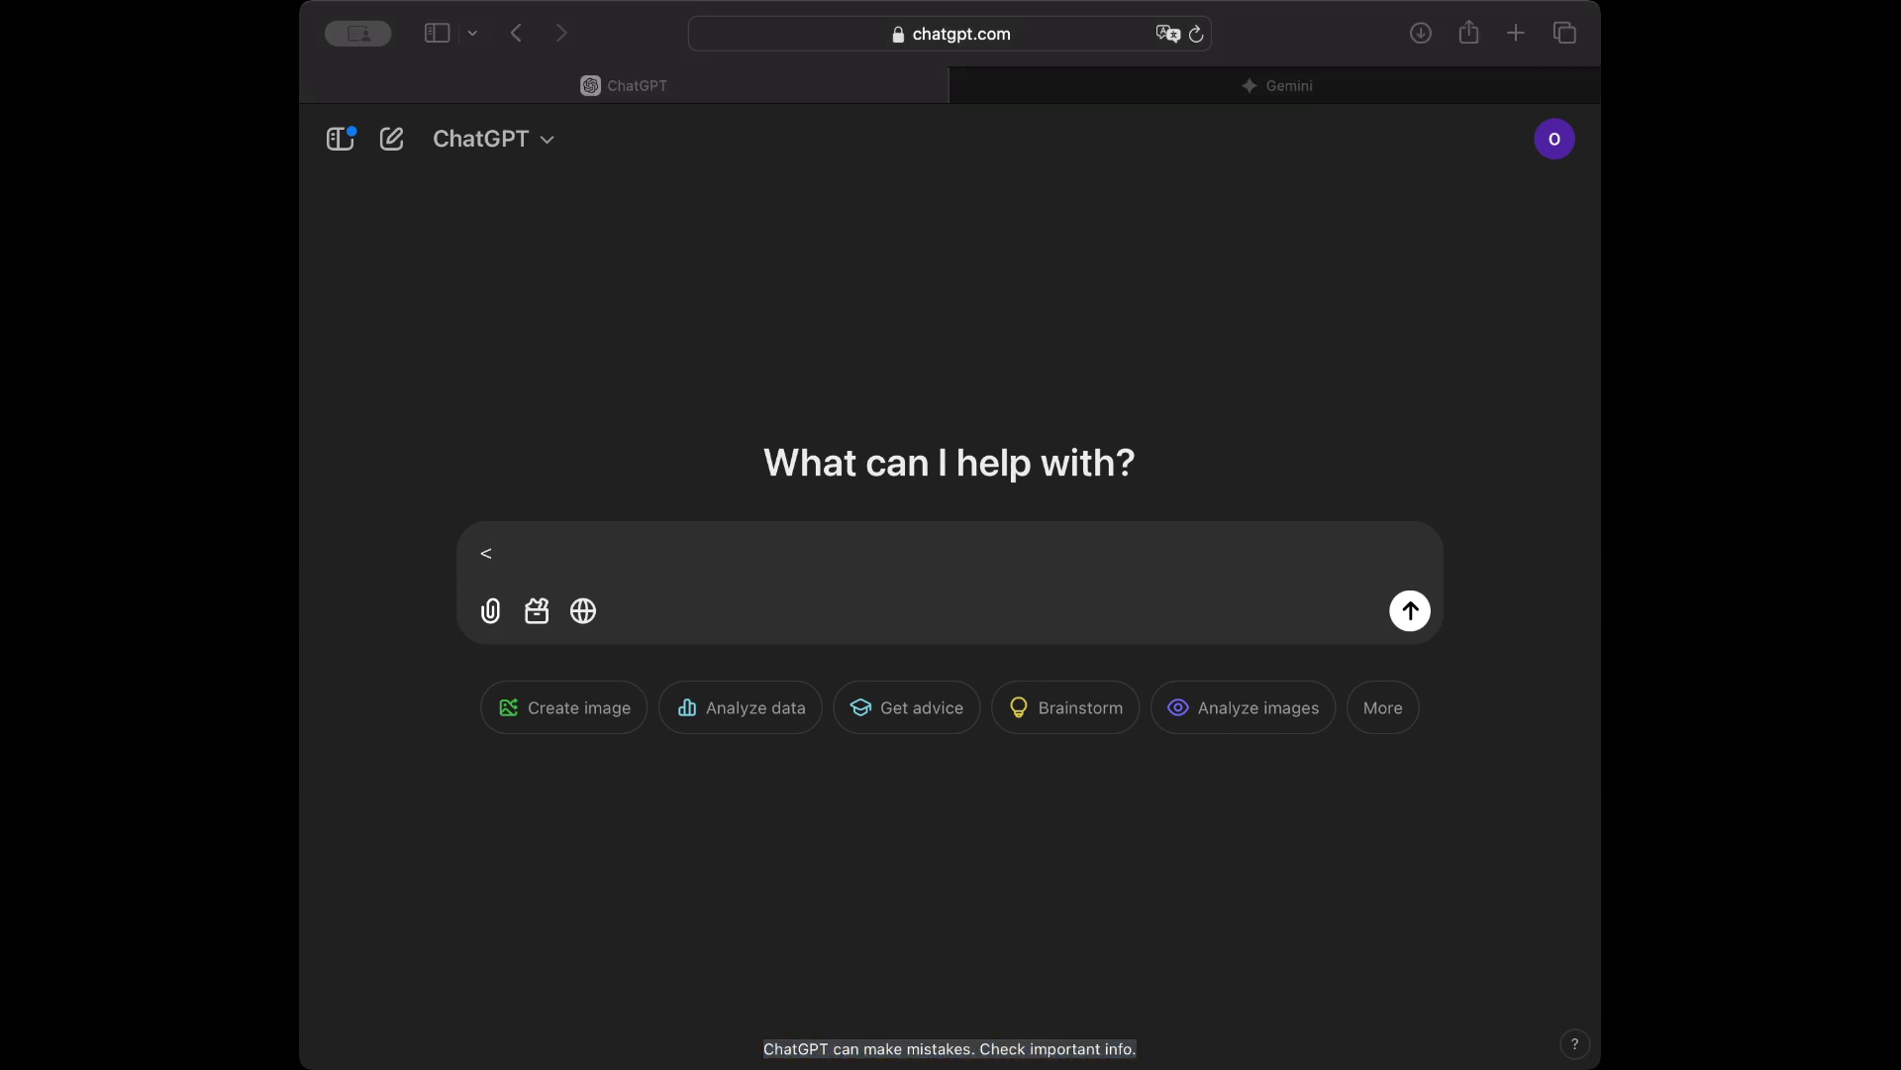
pyautogui.press('super+Tab')
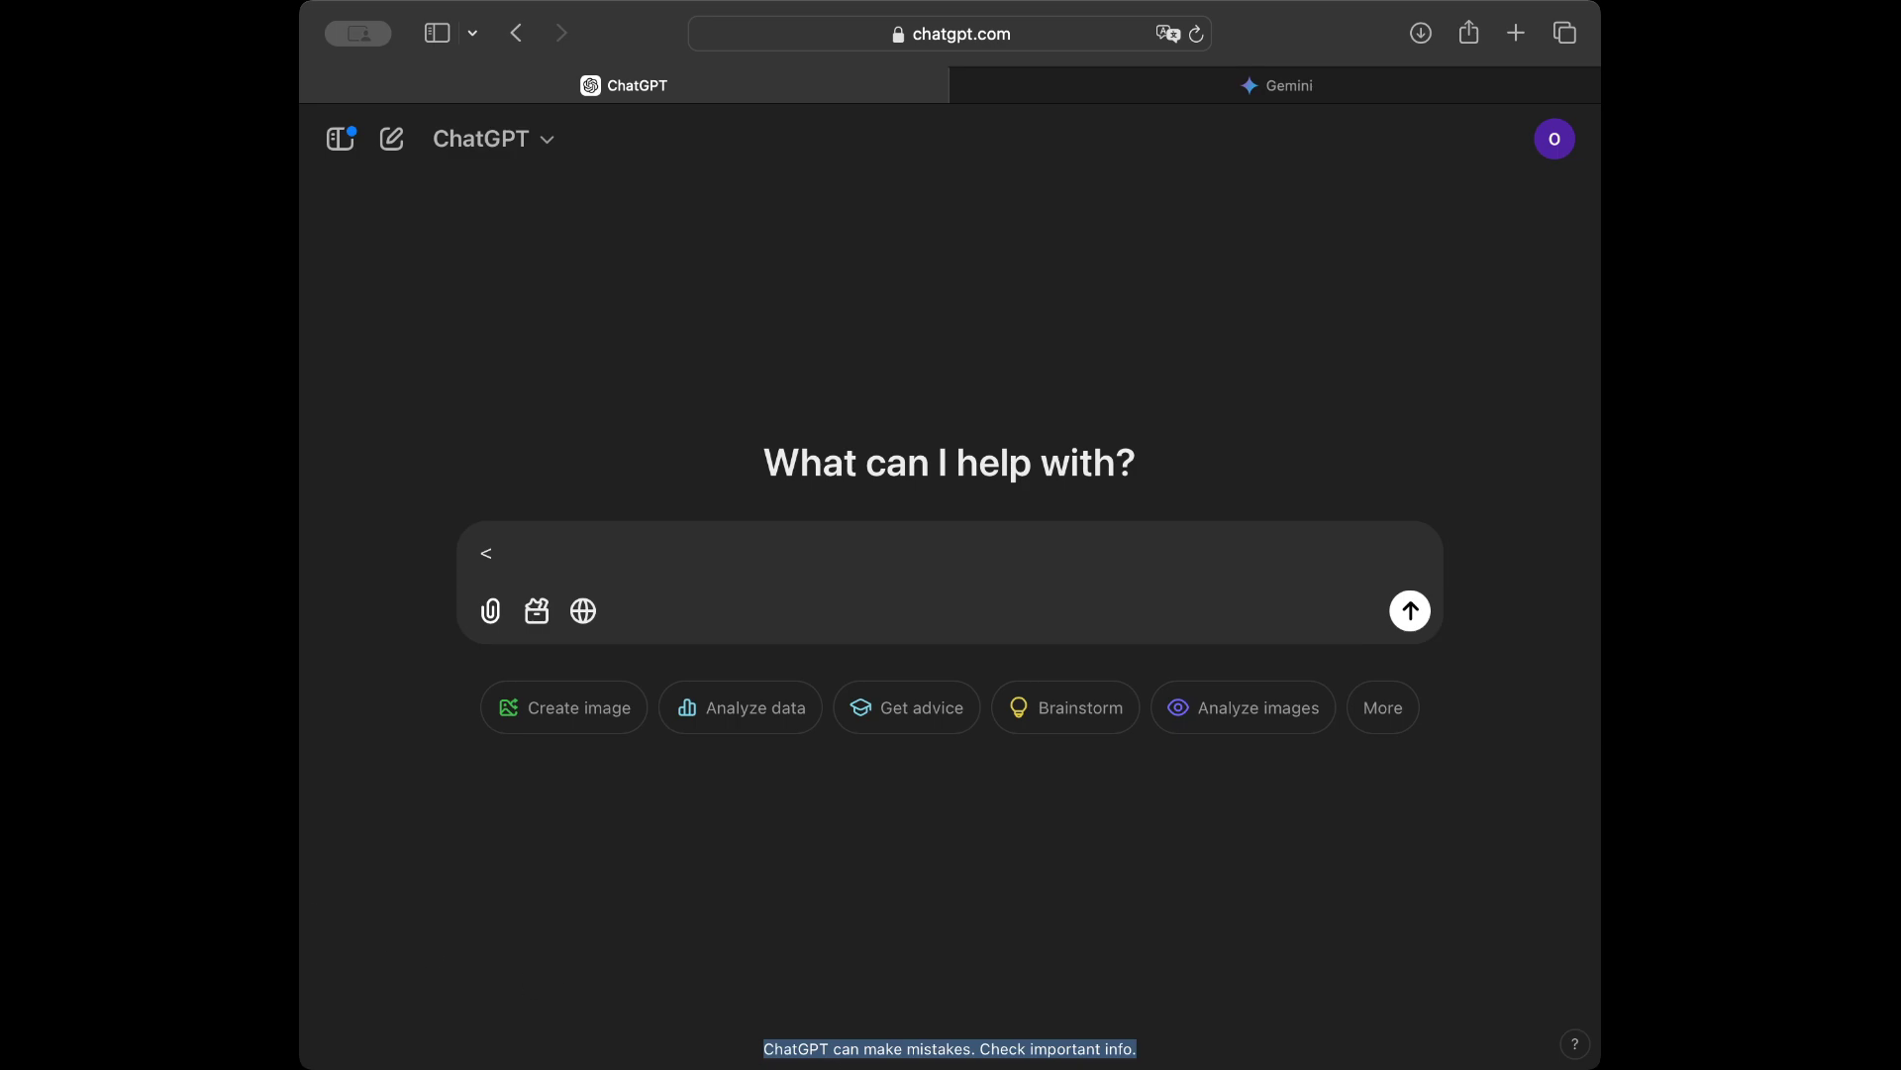
pyautogui.press('super+Tab')
pyautogui.click(586, 566)
pyautogui.write('<<')
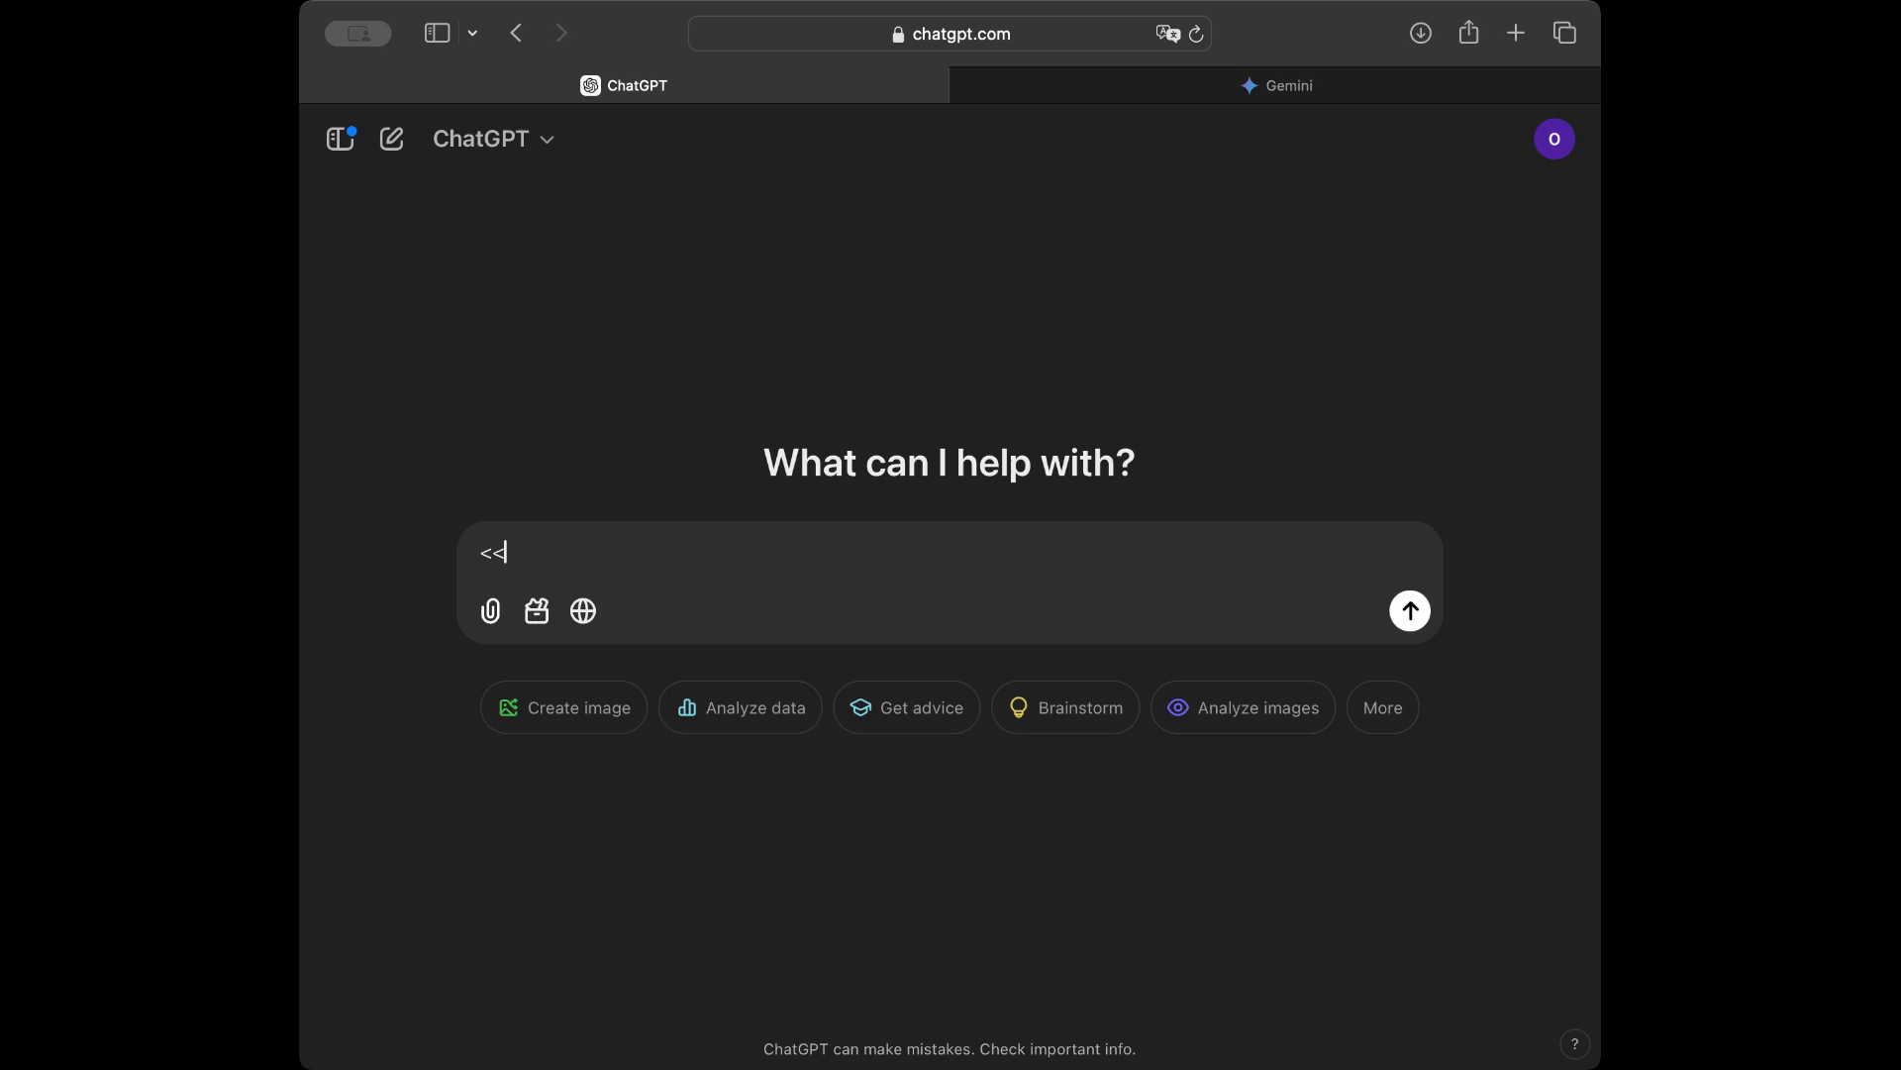
pyautogui.press('BackSpace')
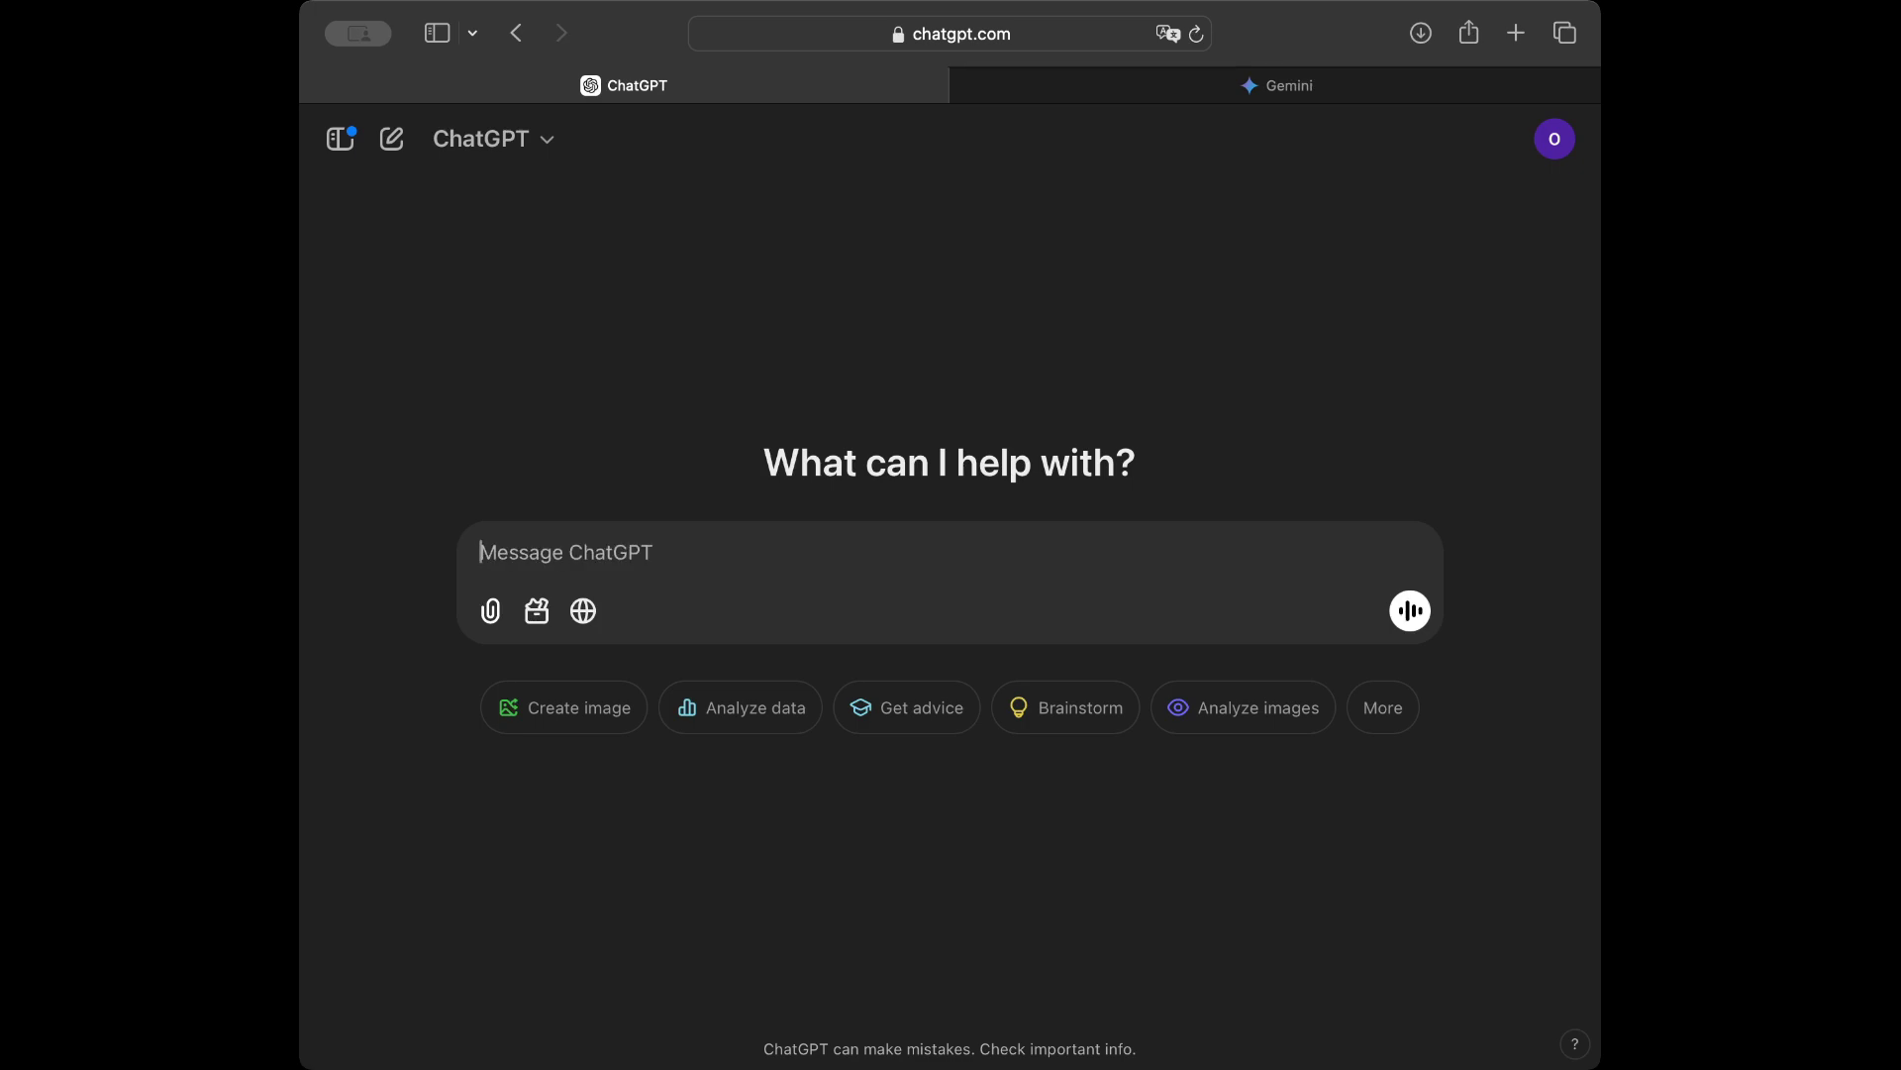
pyautogui.write('<')
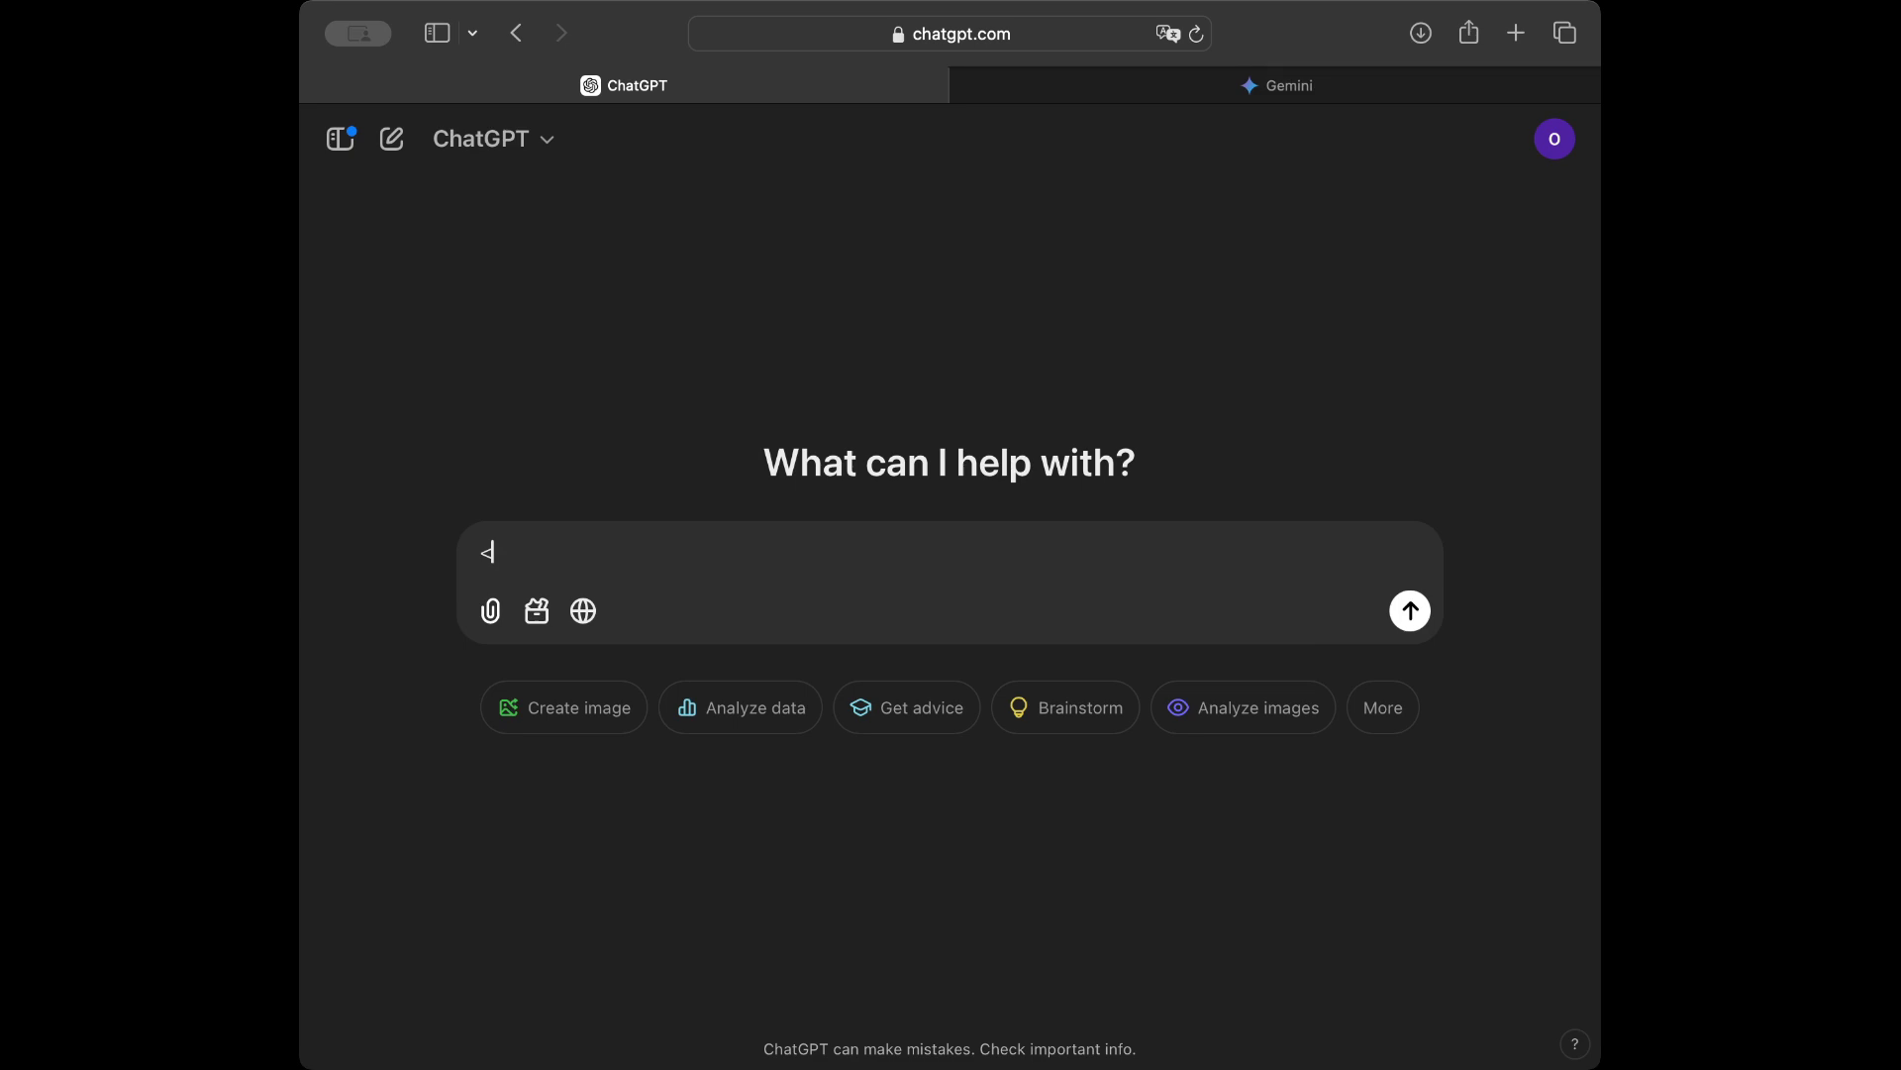
pyautogui.press('BackSpace')
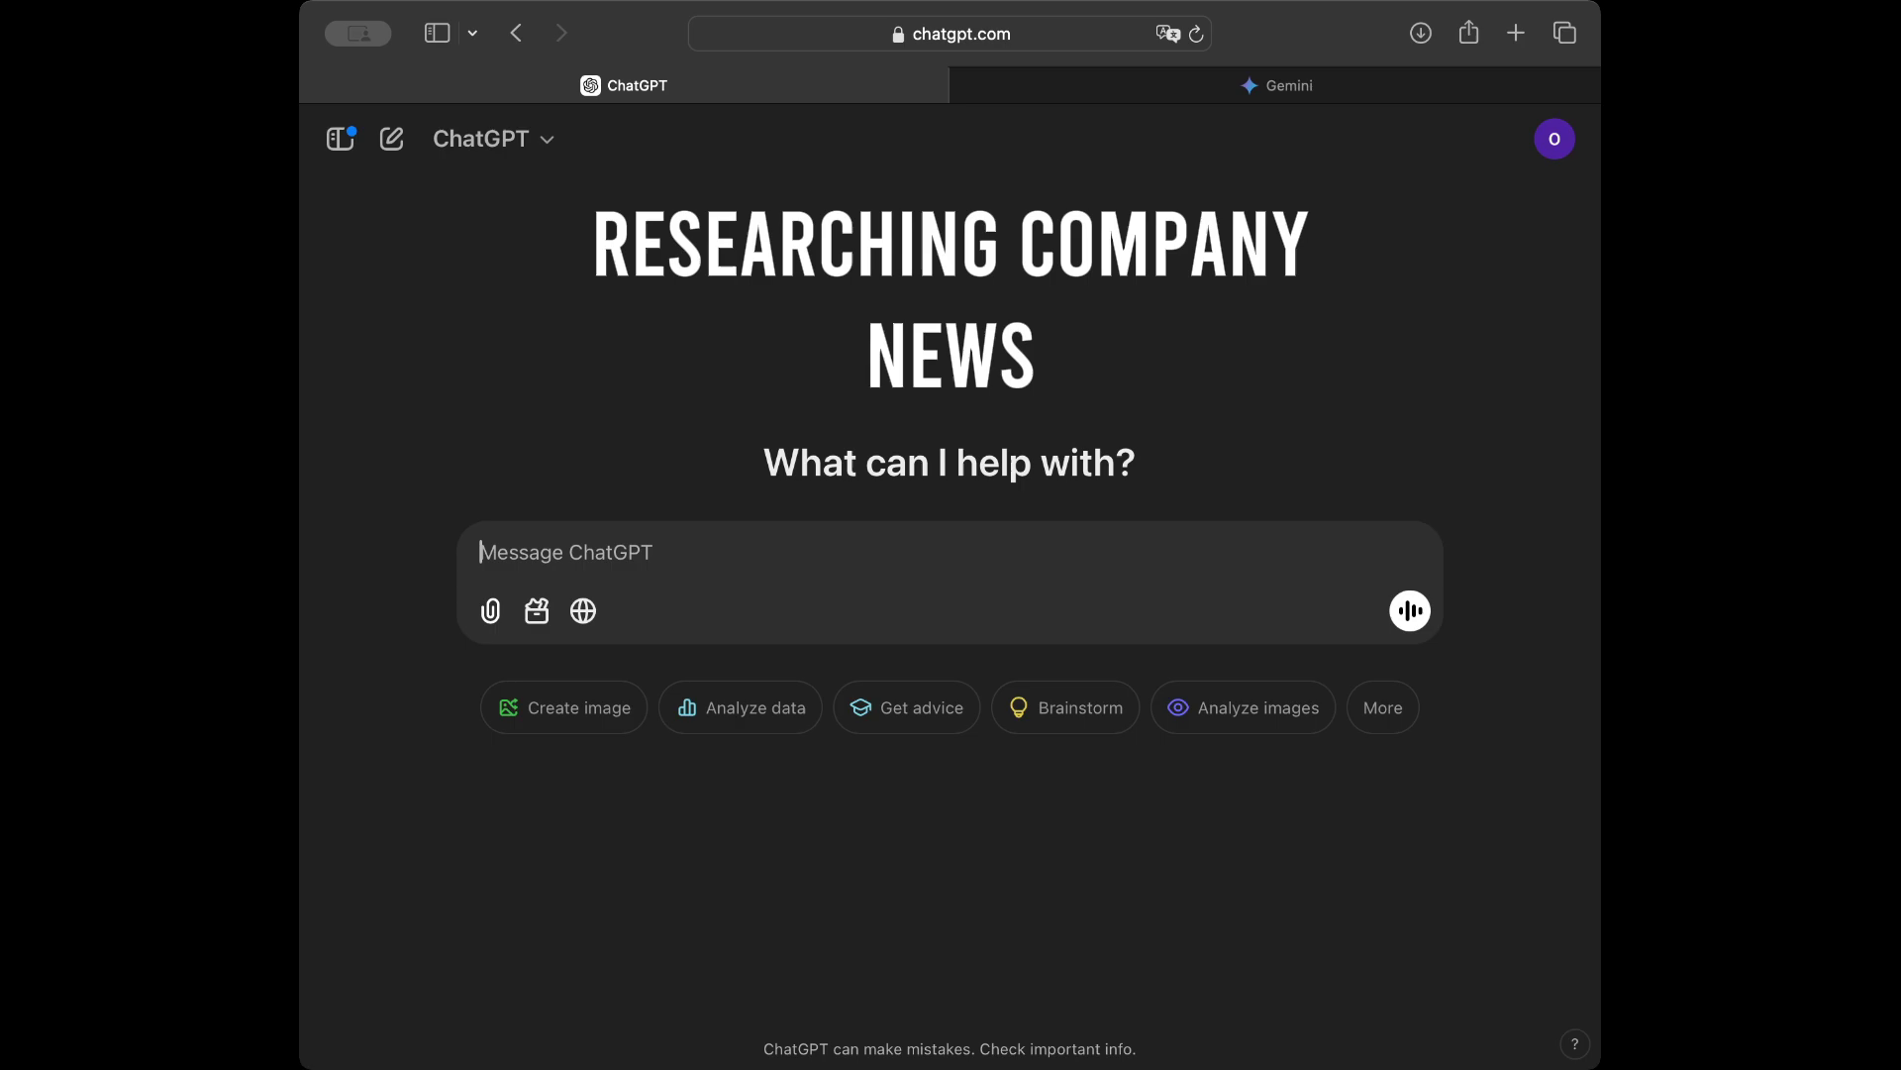
pyautogui.write('<')
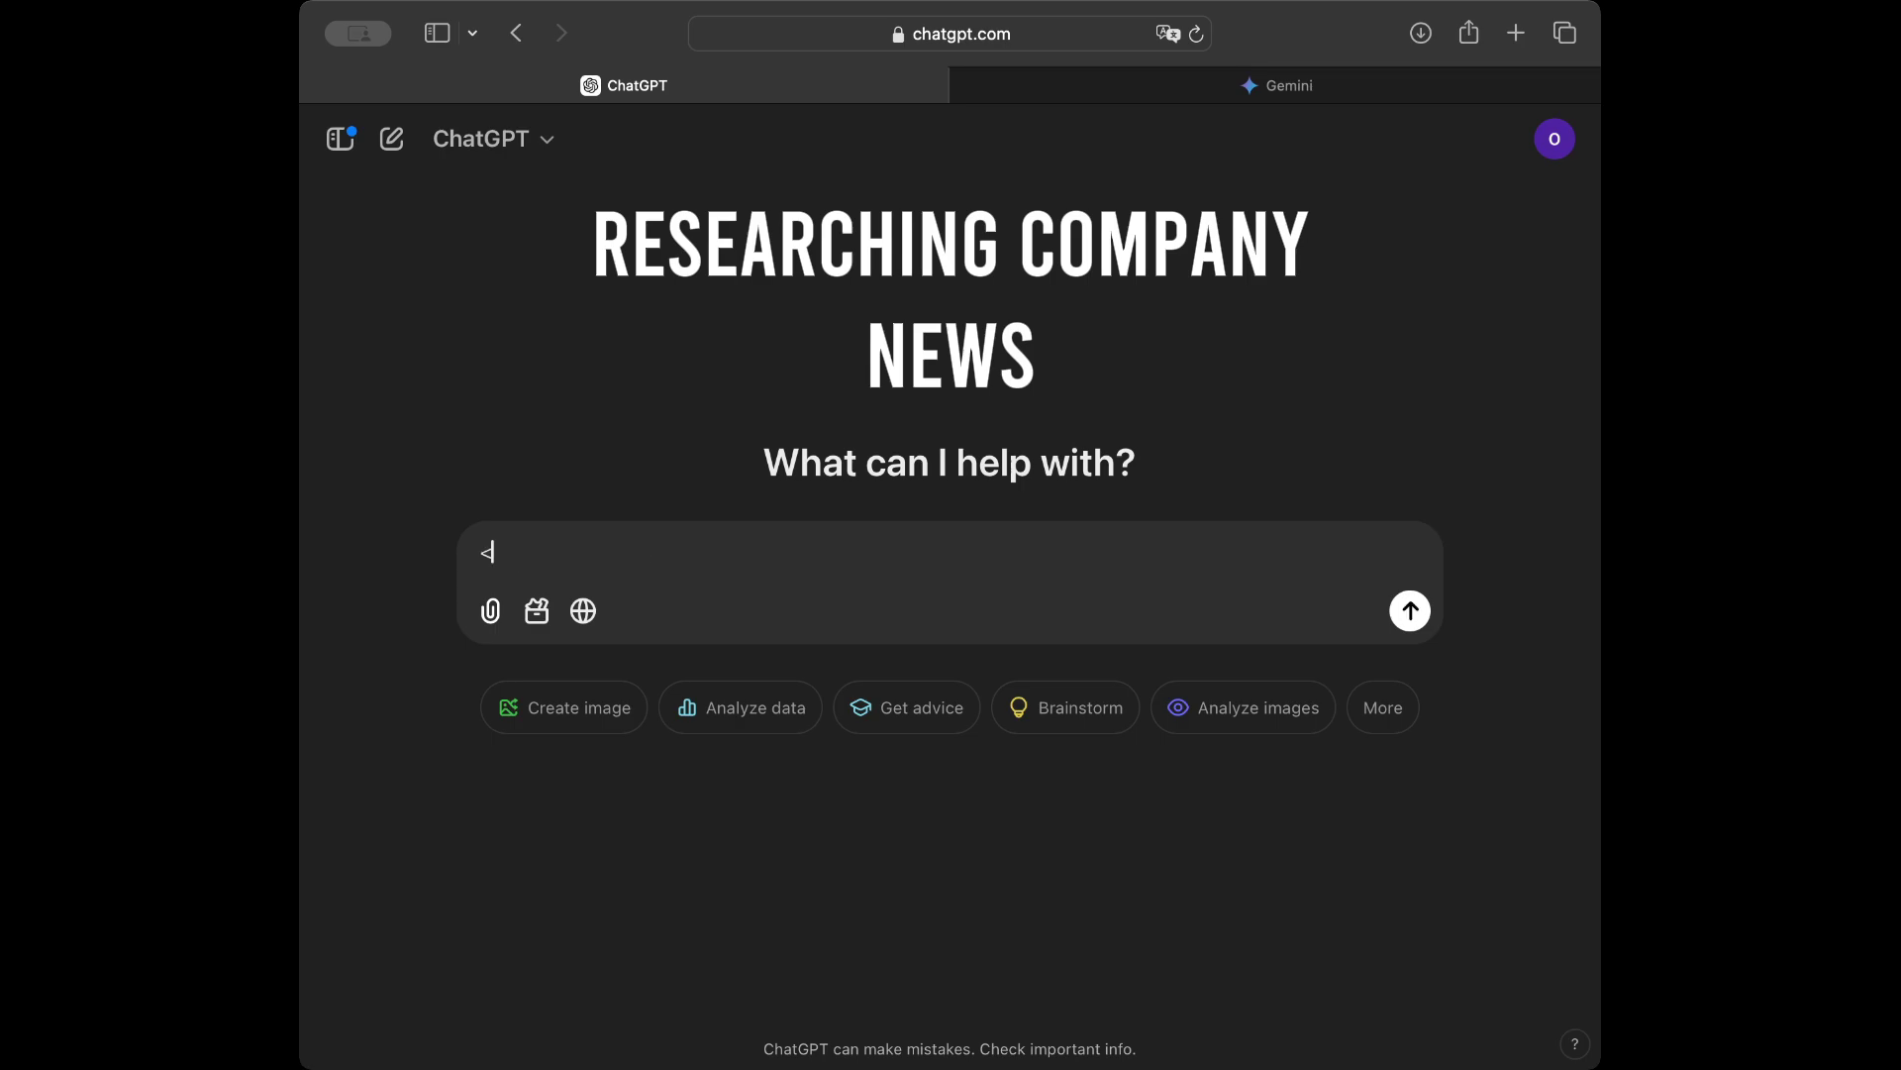
pyautogui.press('BackSpace')
# Send the prompt "Summarize the latest news about Meta. Focus on events that could impact the stock price. I'm planning to invest in Meta, do you advice it"
pyautogui.write('Summ')
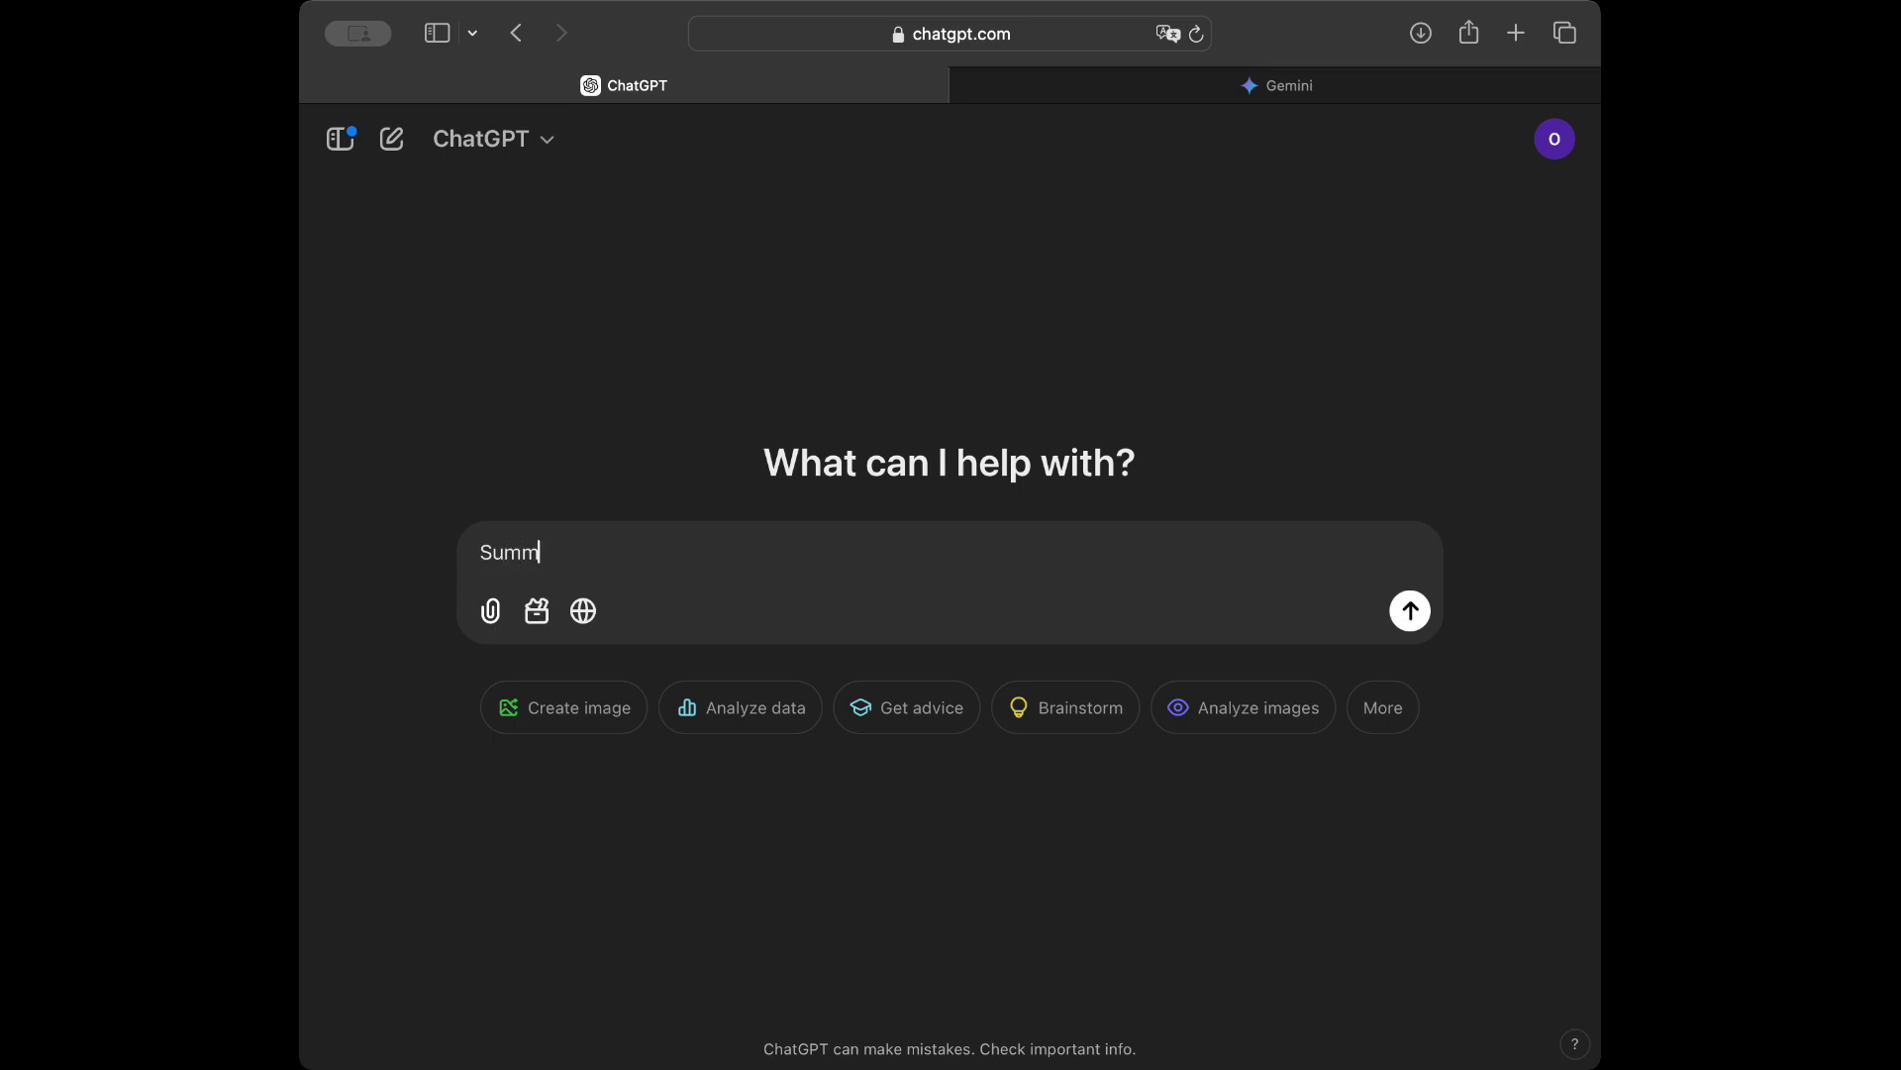
pyautogui.write('arize the ')
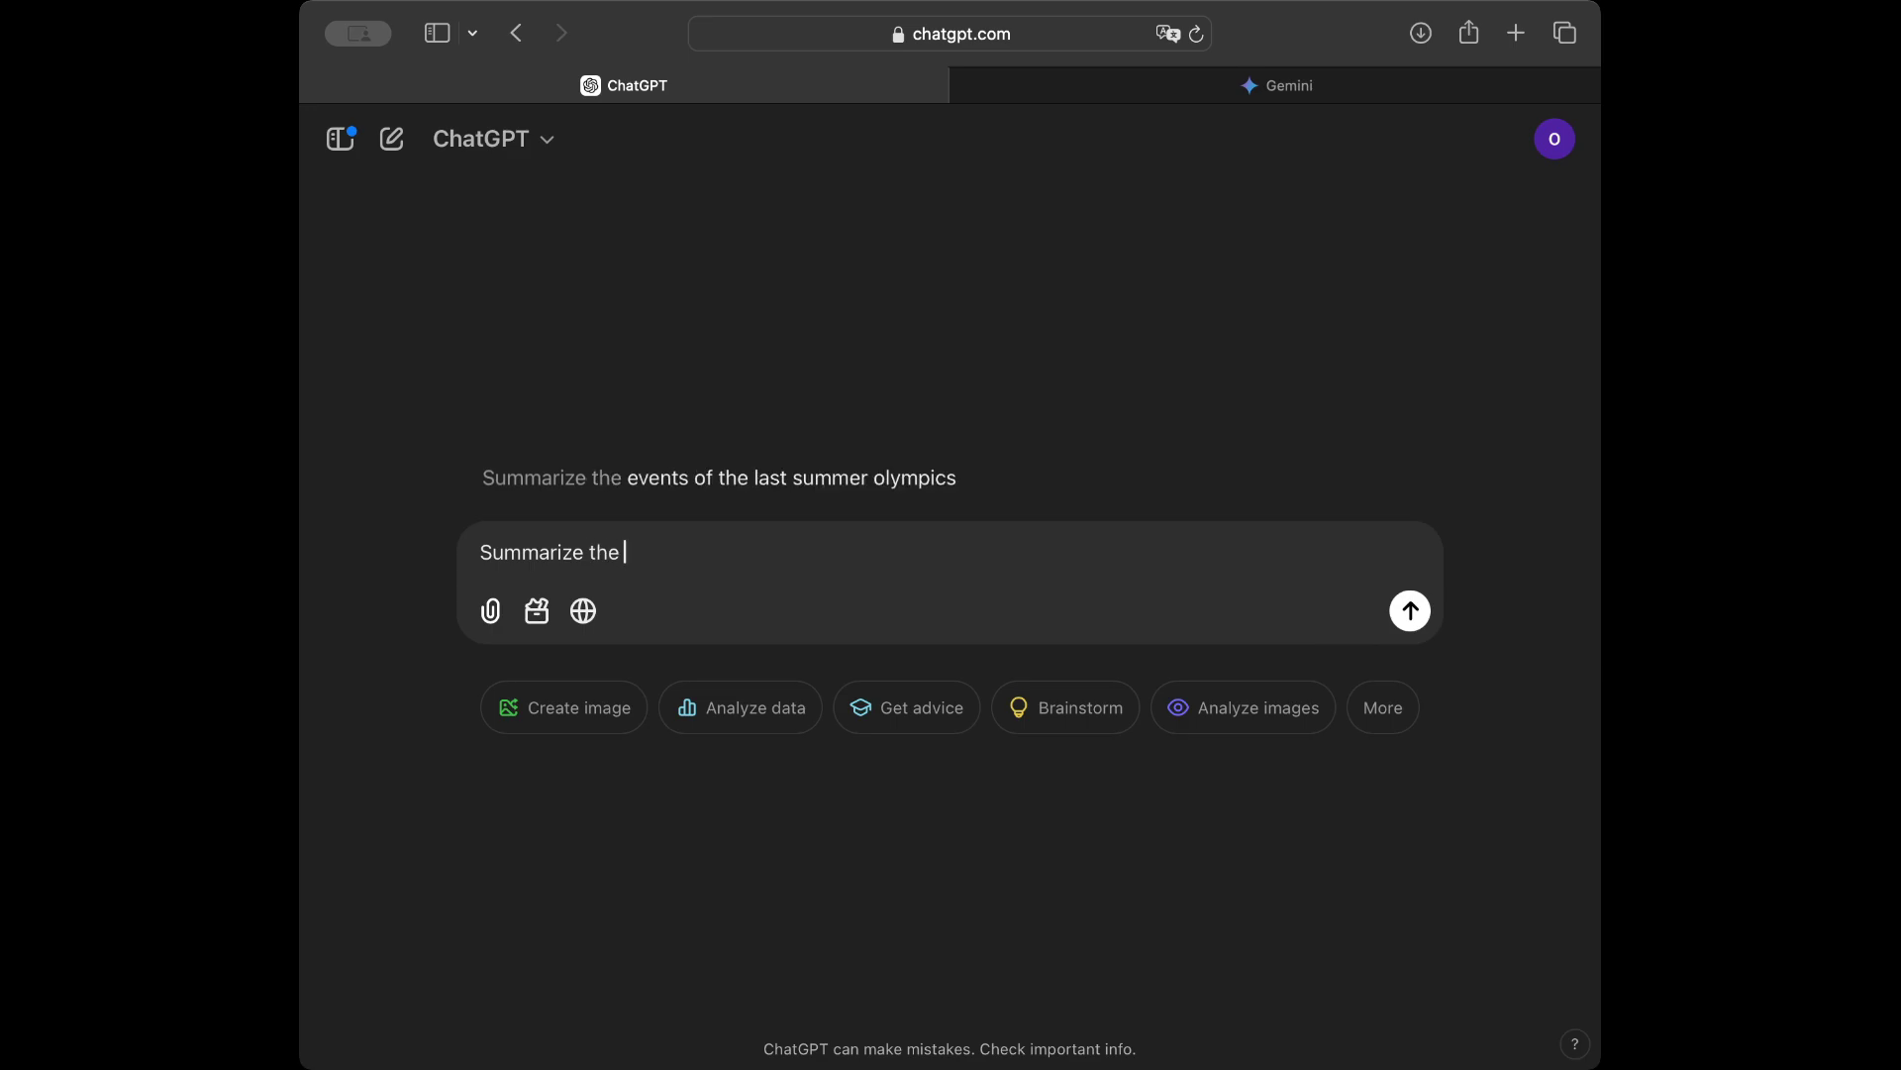
pyautogui.write('latest news a')
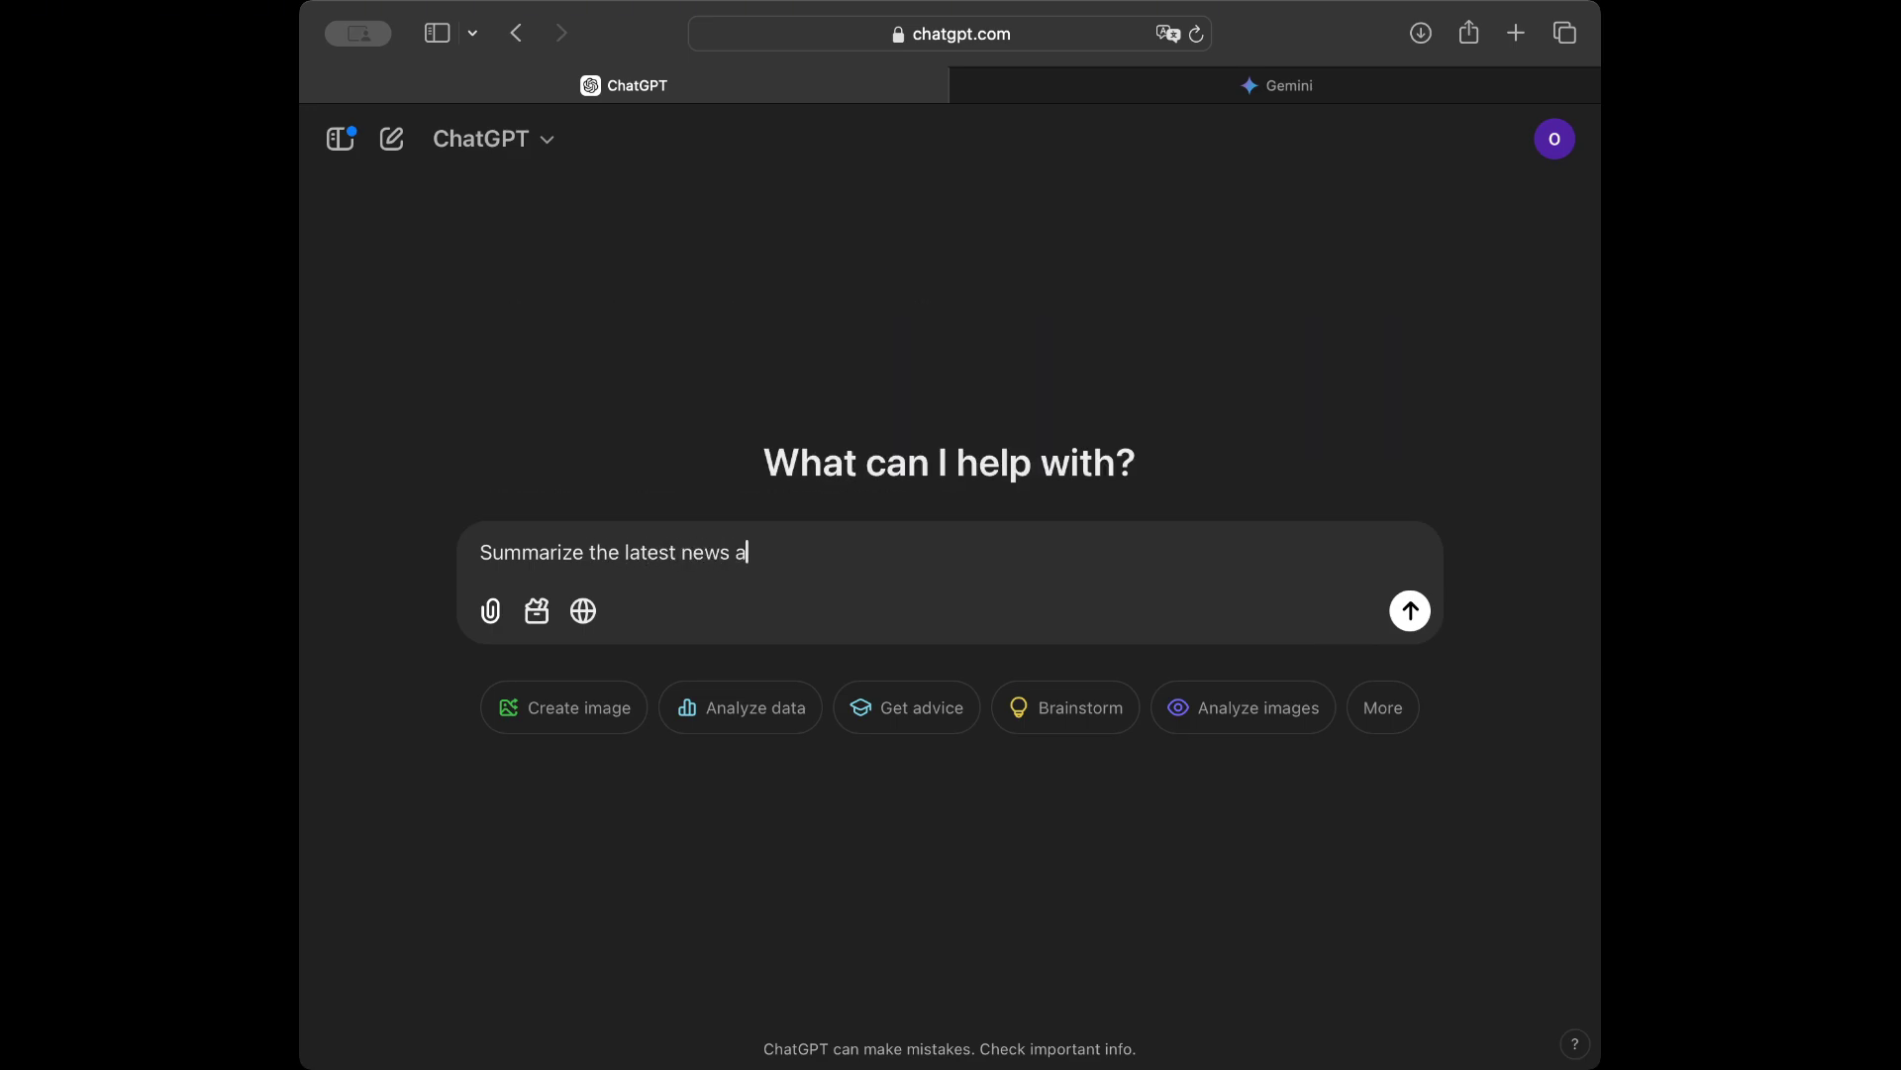
pyautogui.write('bout ME')
pyautogui.write('eta. Focus on events that ')
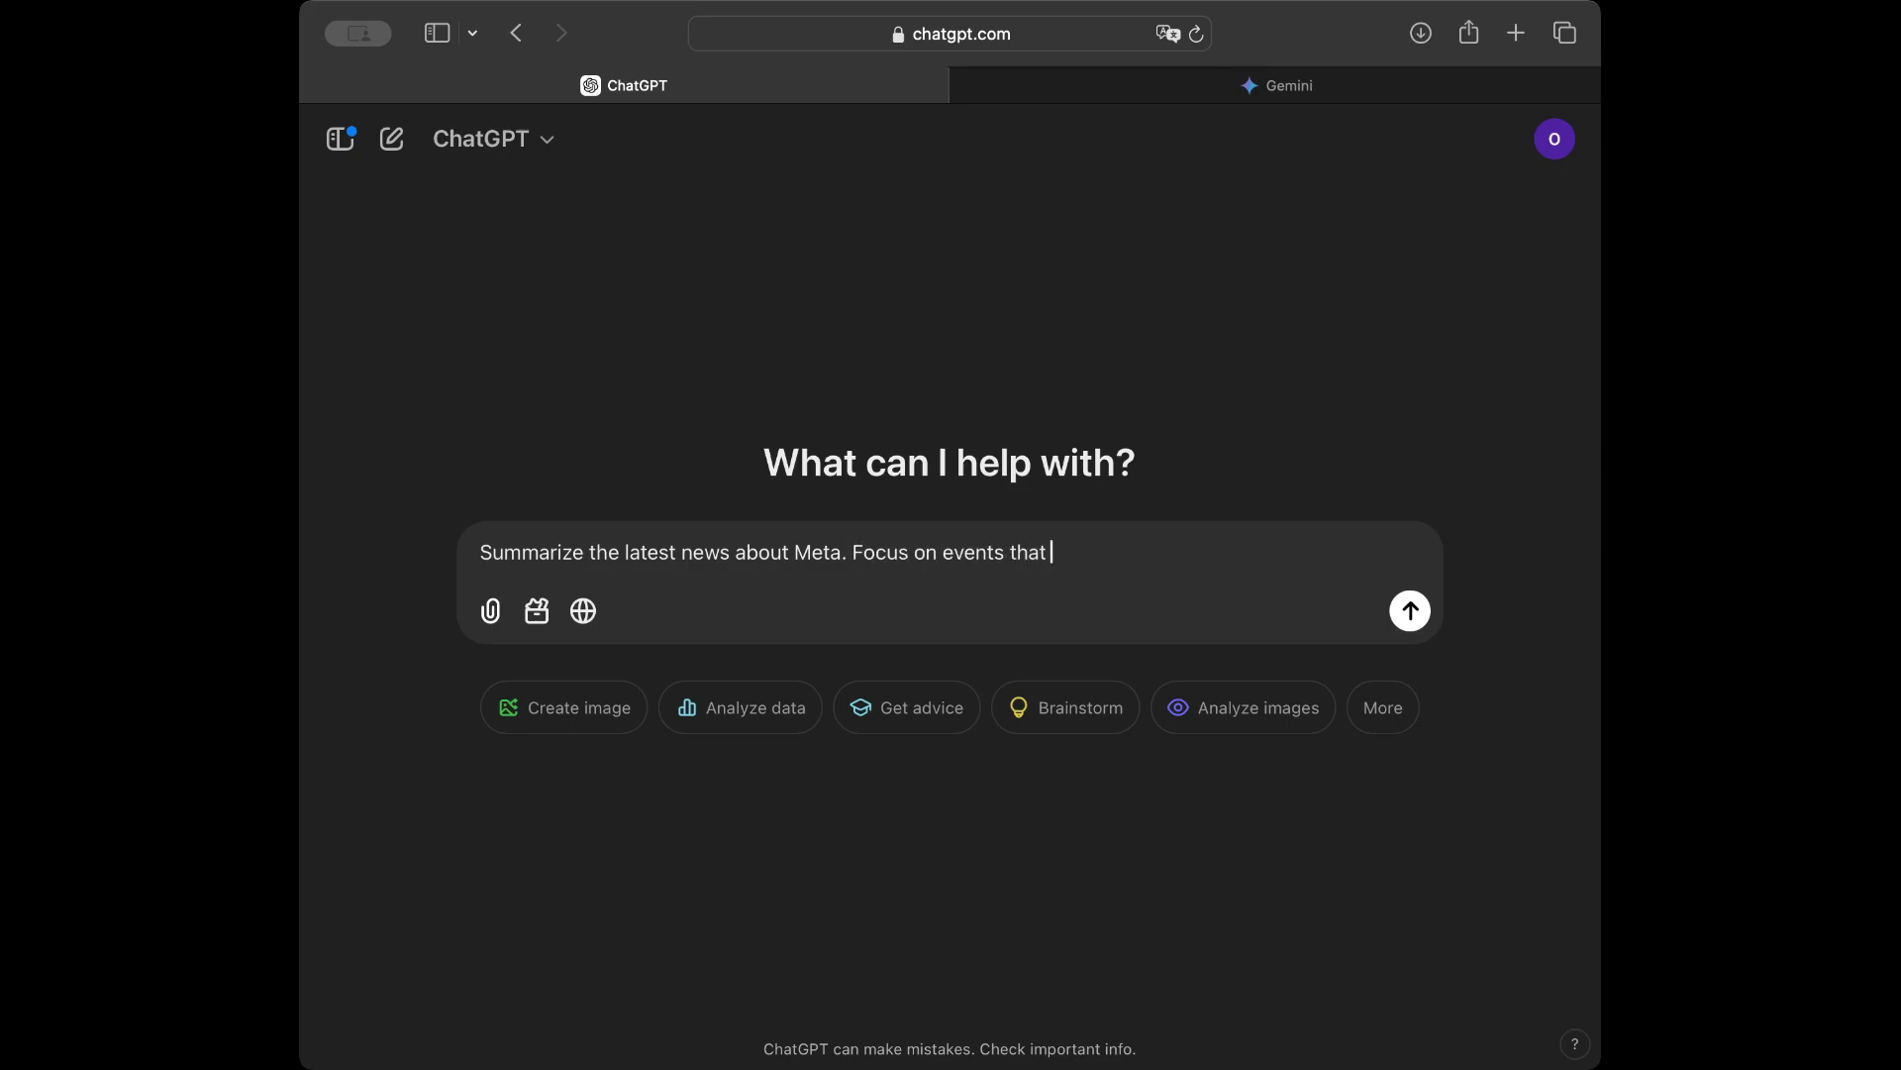
pyautogui.write('could impact the stock price')
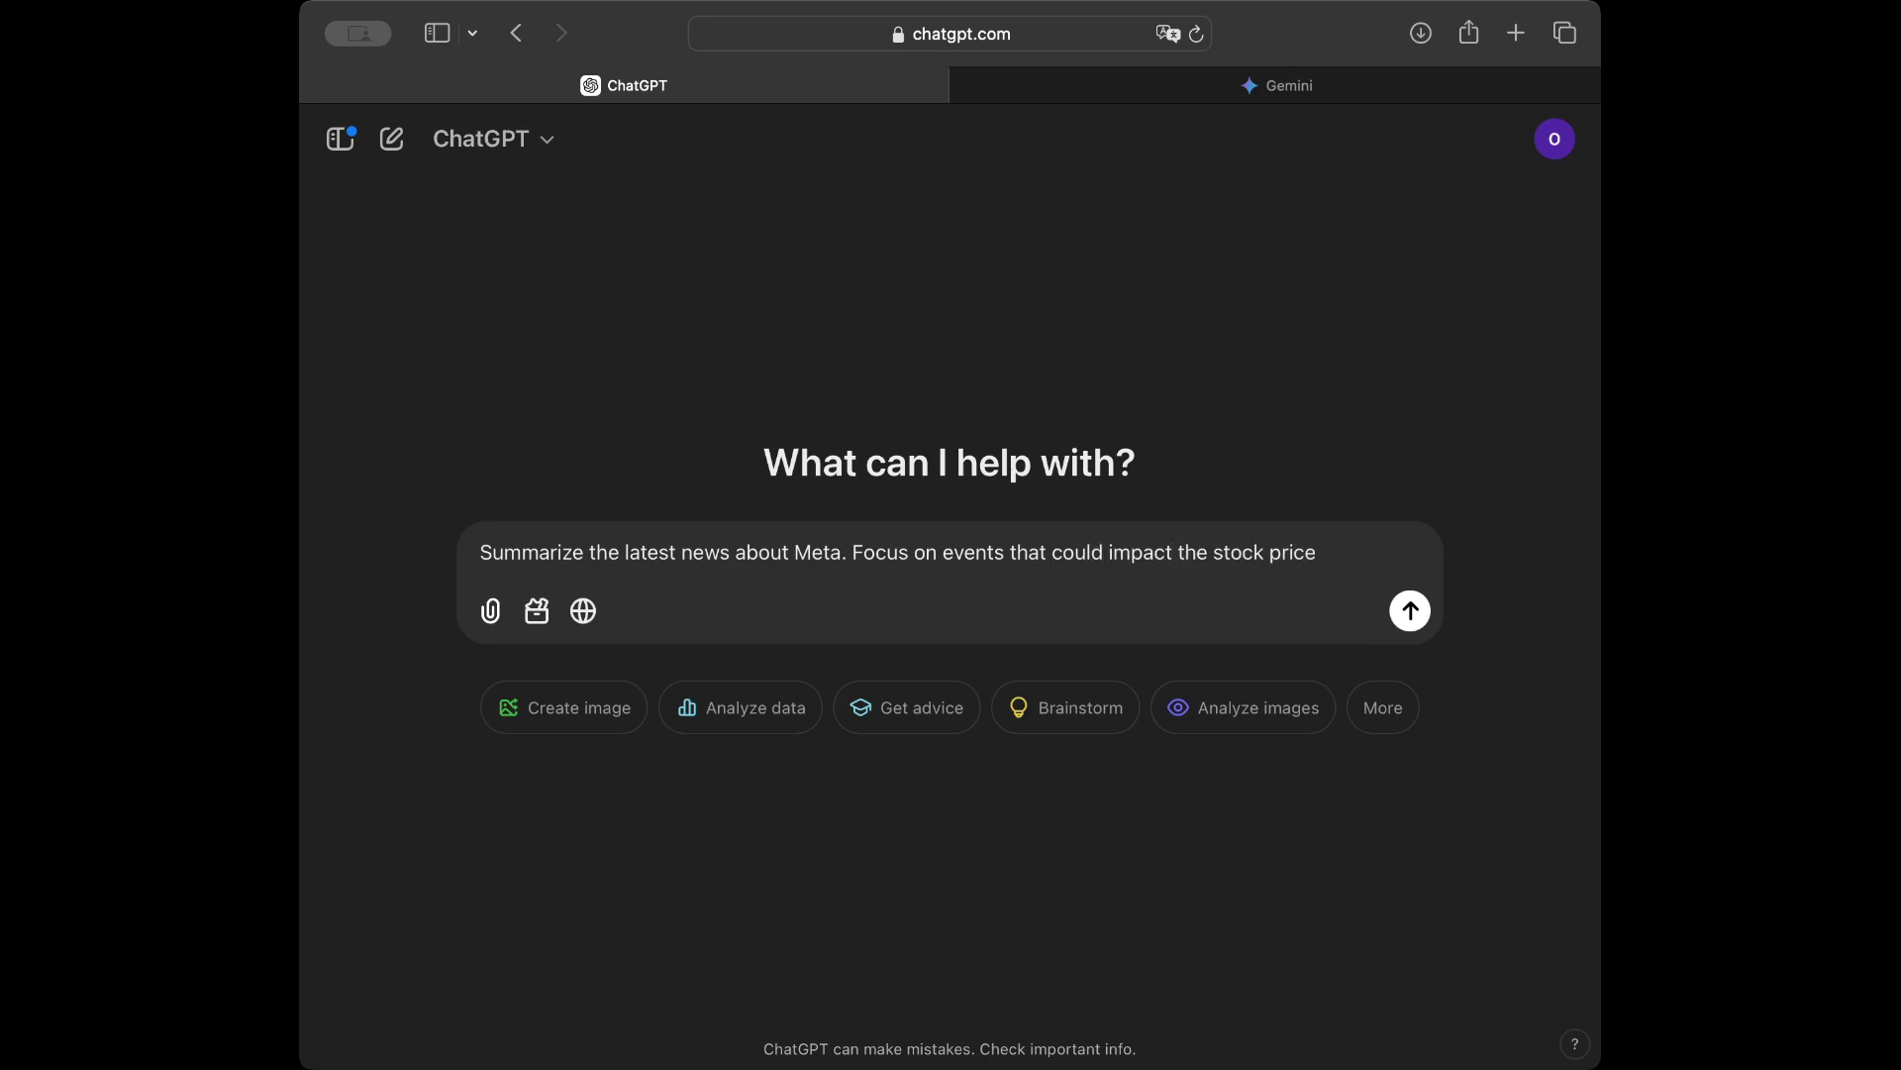
pyautogui.write(". I'm planning ")
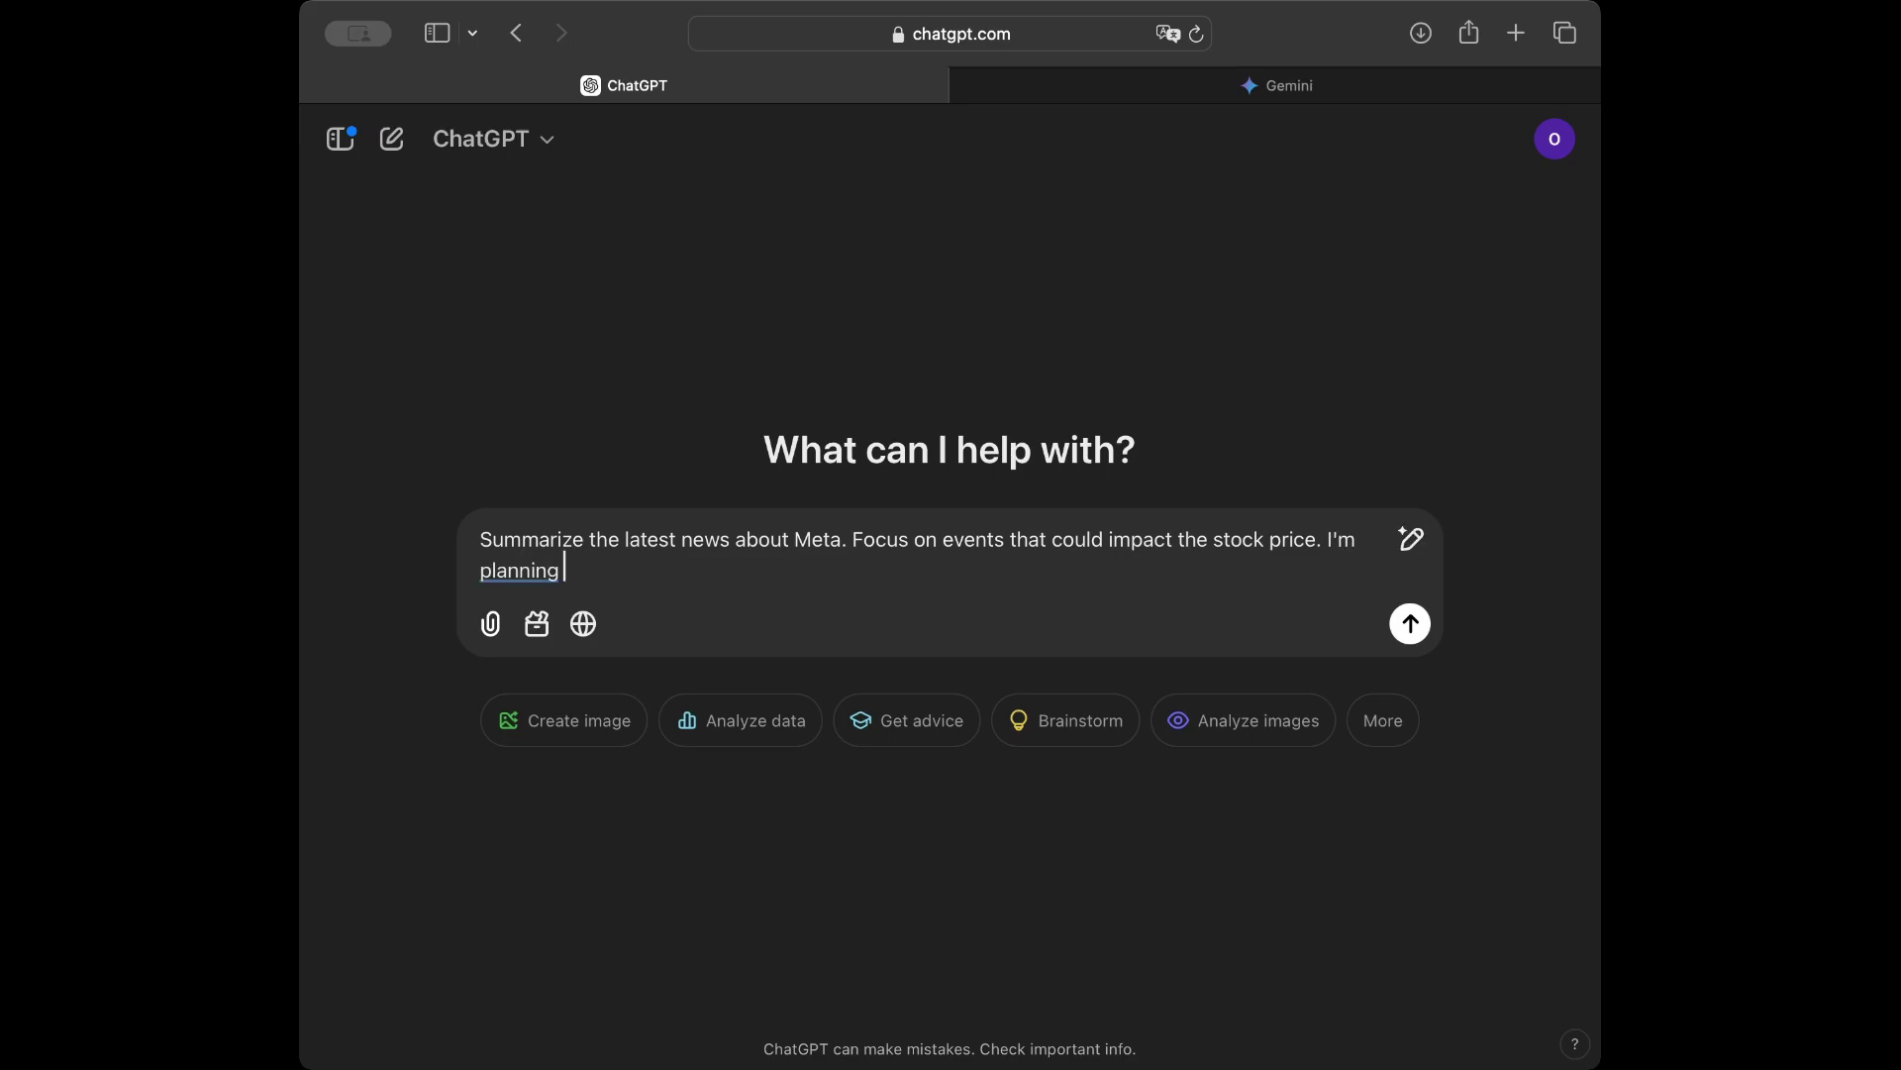
pyautogui.write('to invest in Meta, do ')
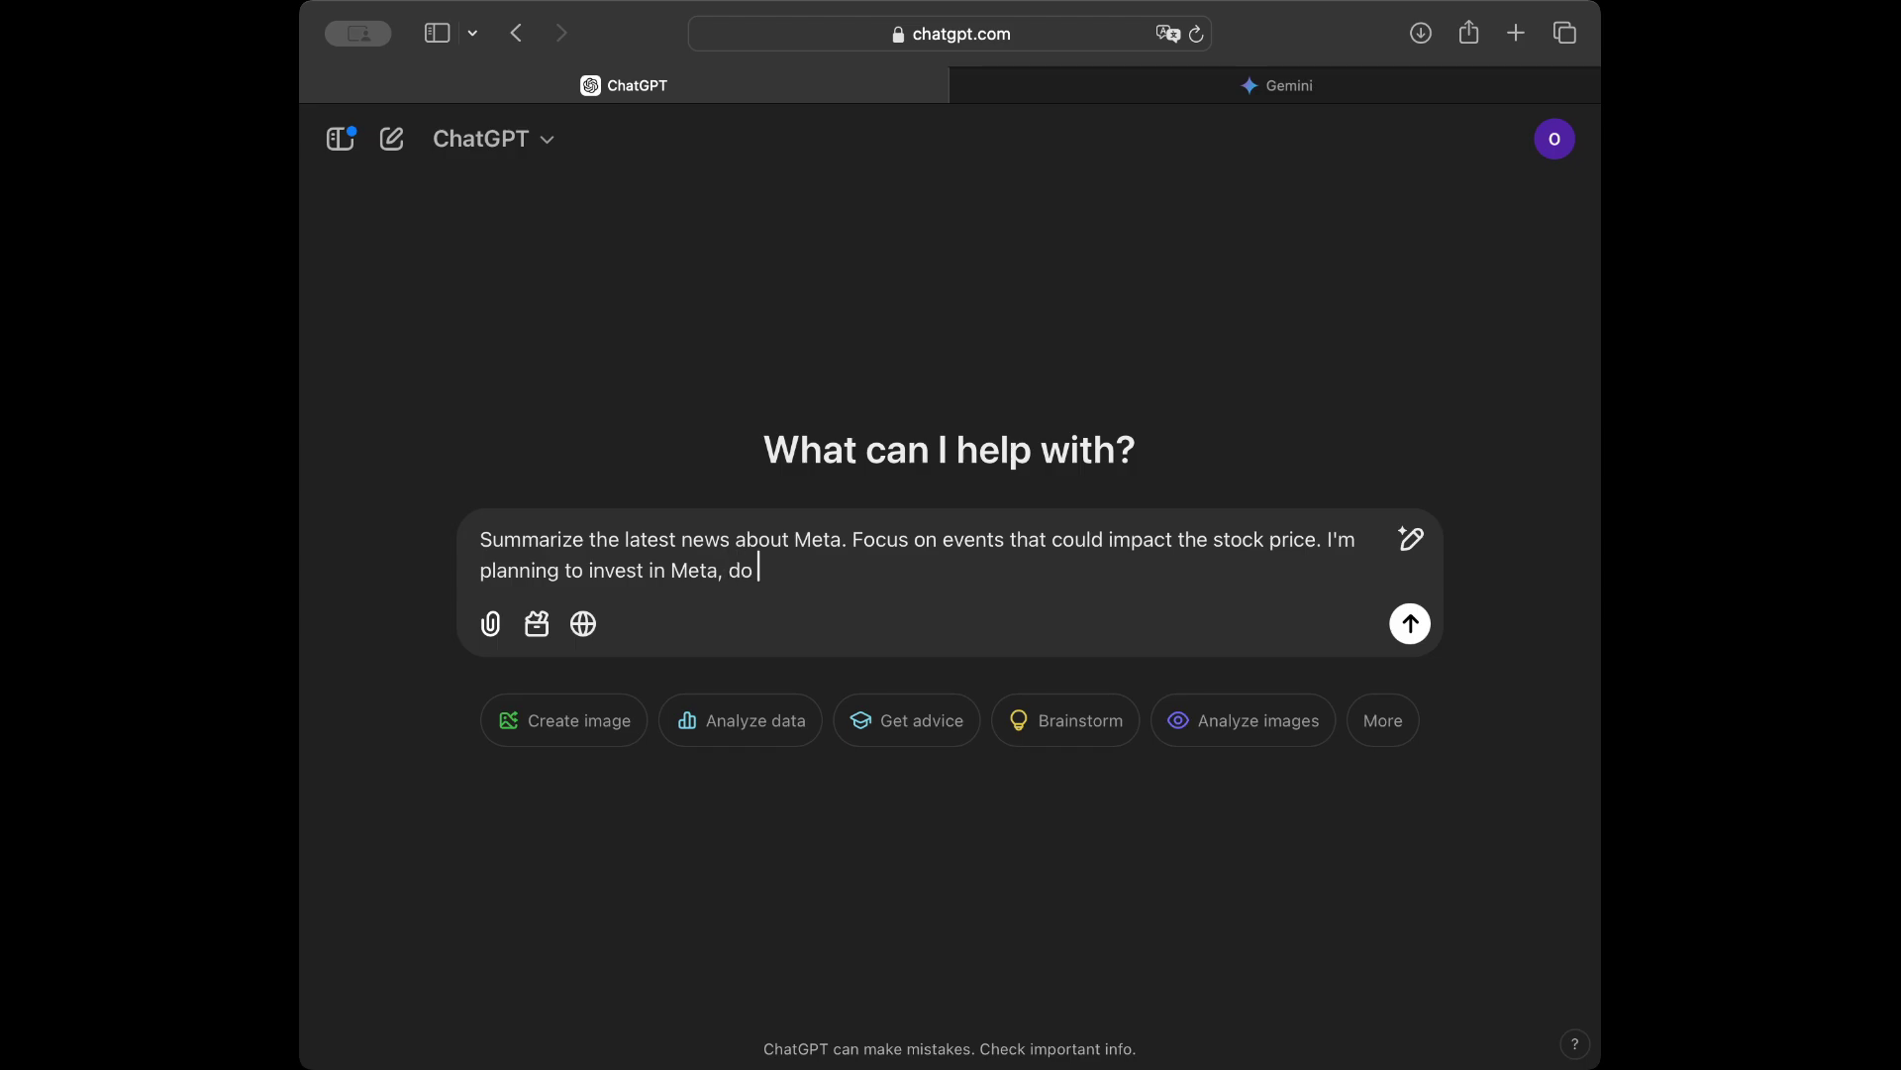
pyautogui.write('you advice it')
pyautogui.press('Return')
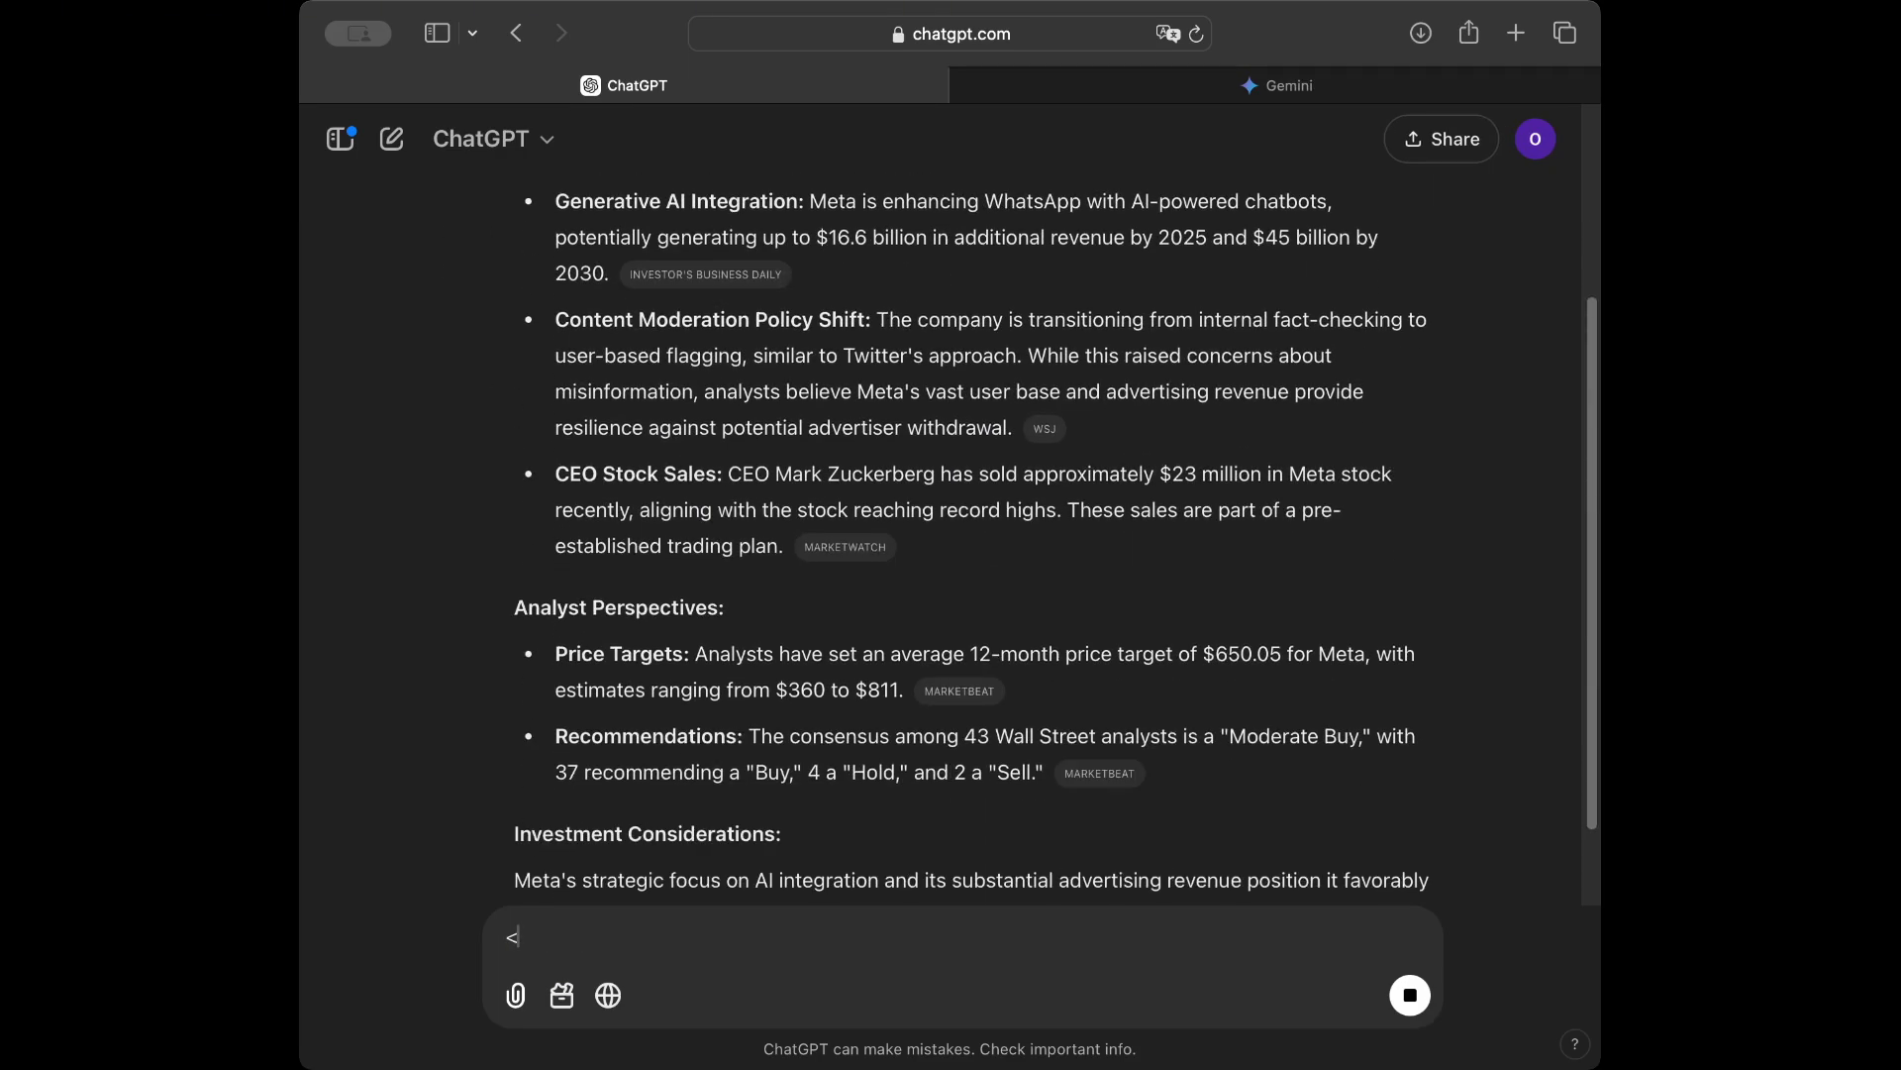
# Check Meta's share price on the Yahoo Finance source cited in the answer, and close the Yahoo Finance and Gemini pages
pyautogui.scroll(1, 418, 524)
pyautogui.scroll(3, 417, 524)
pyautogui.scroll(-1, 418, 527)
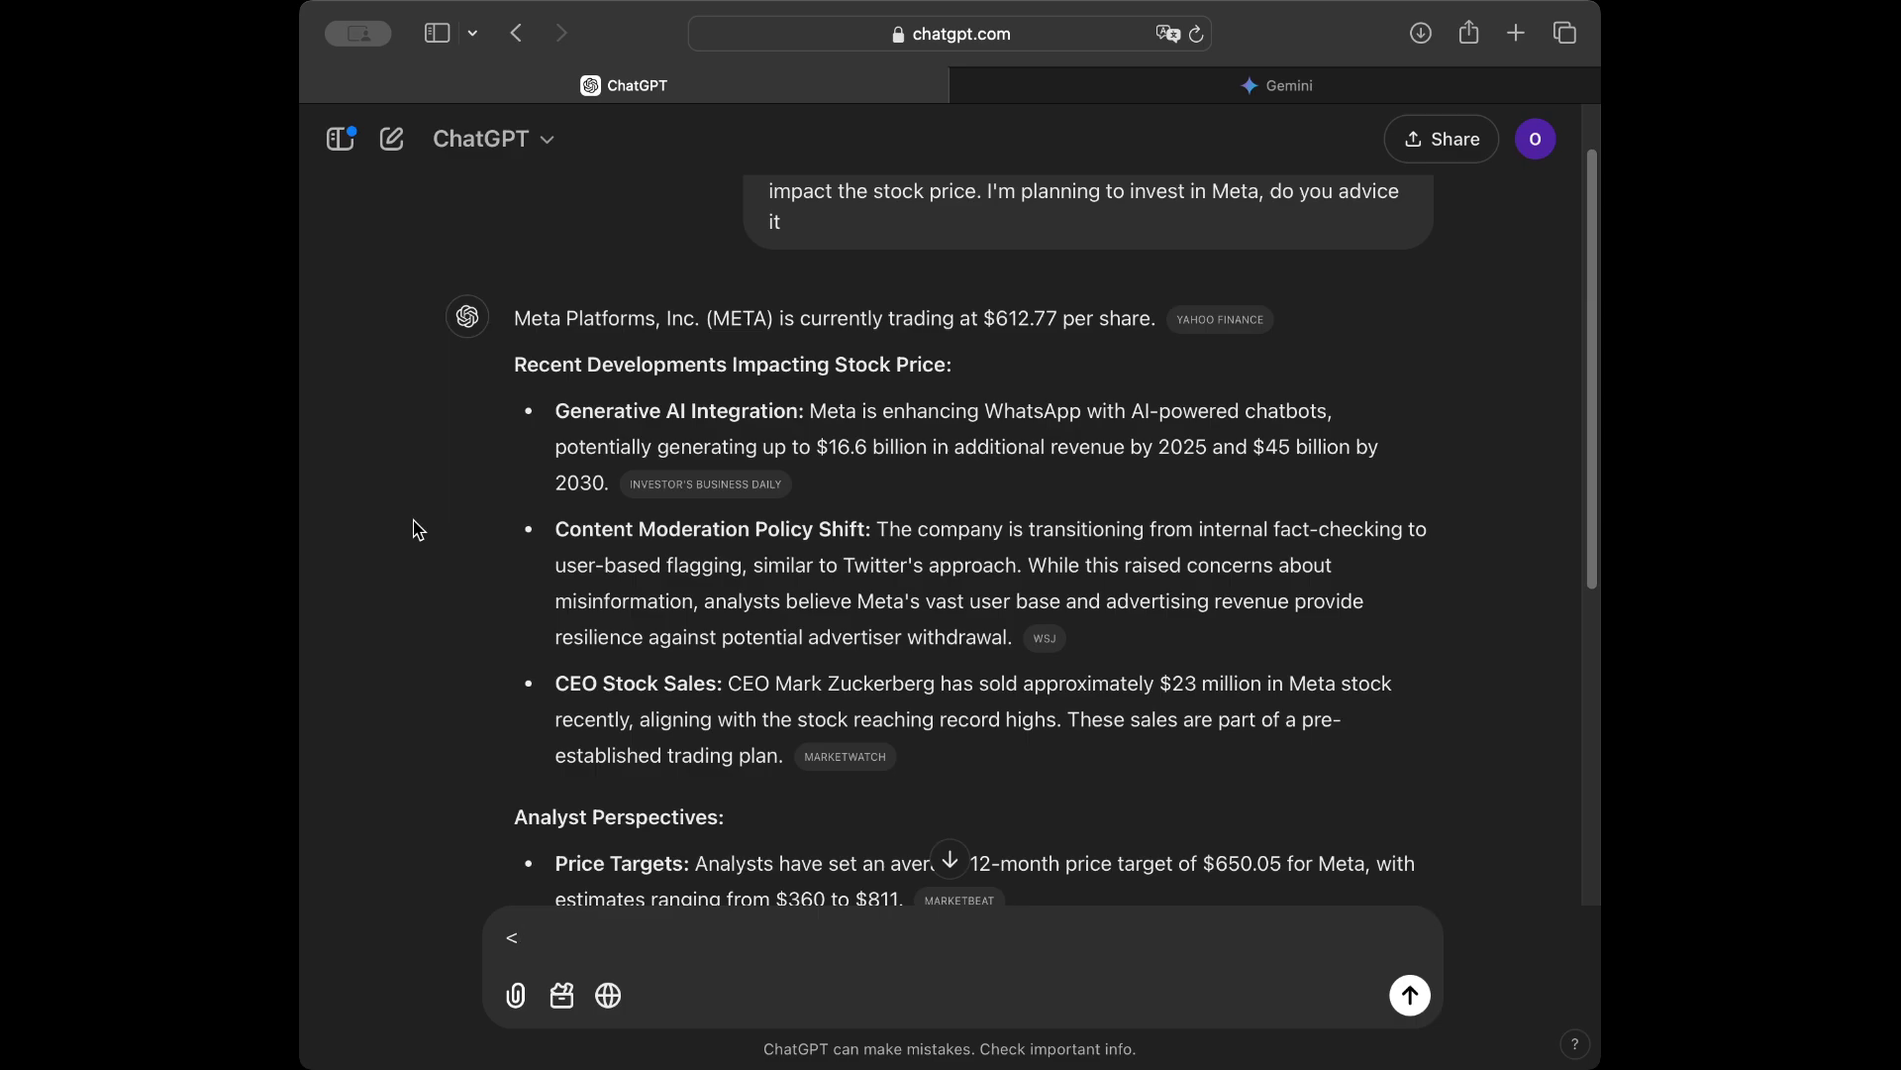
pyautogui.scroll(-2, 417, 528)
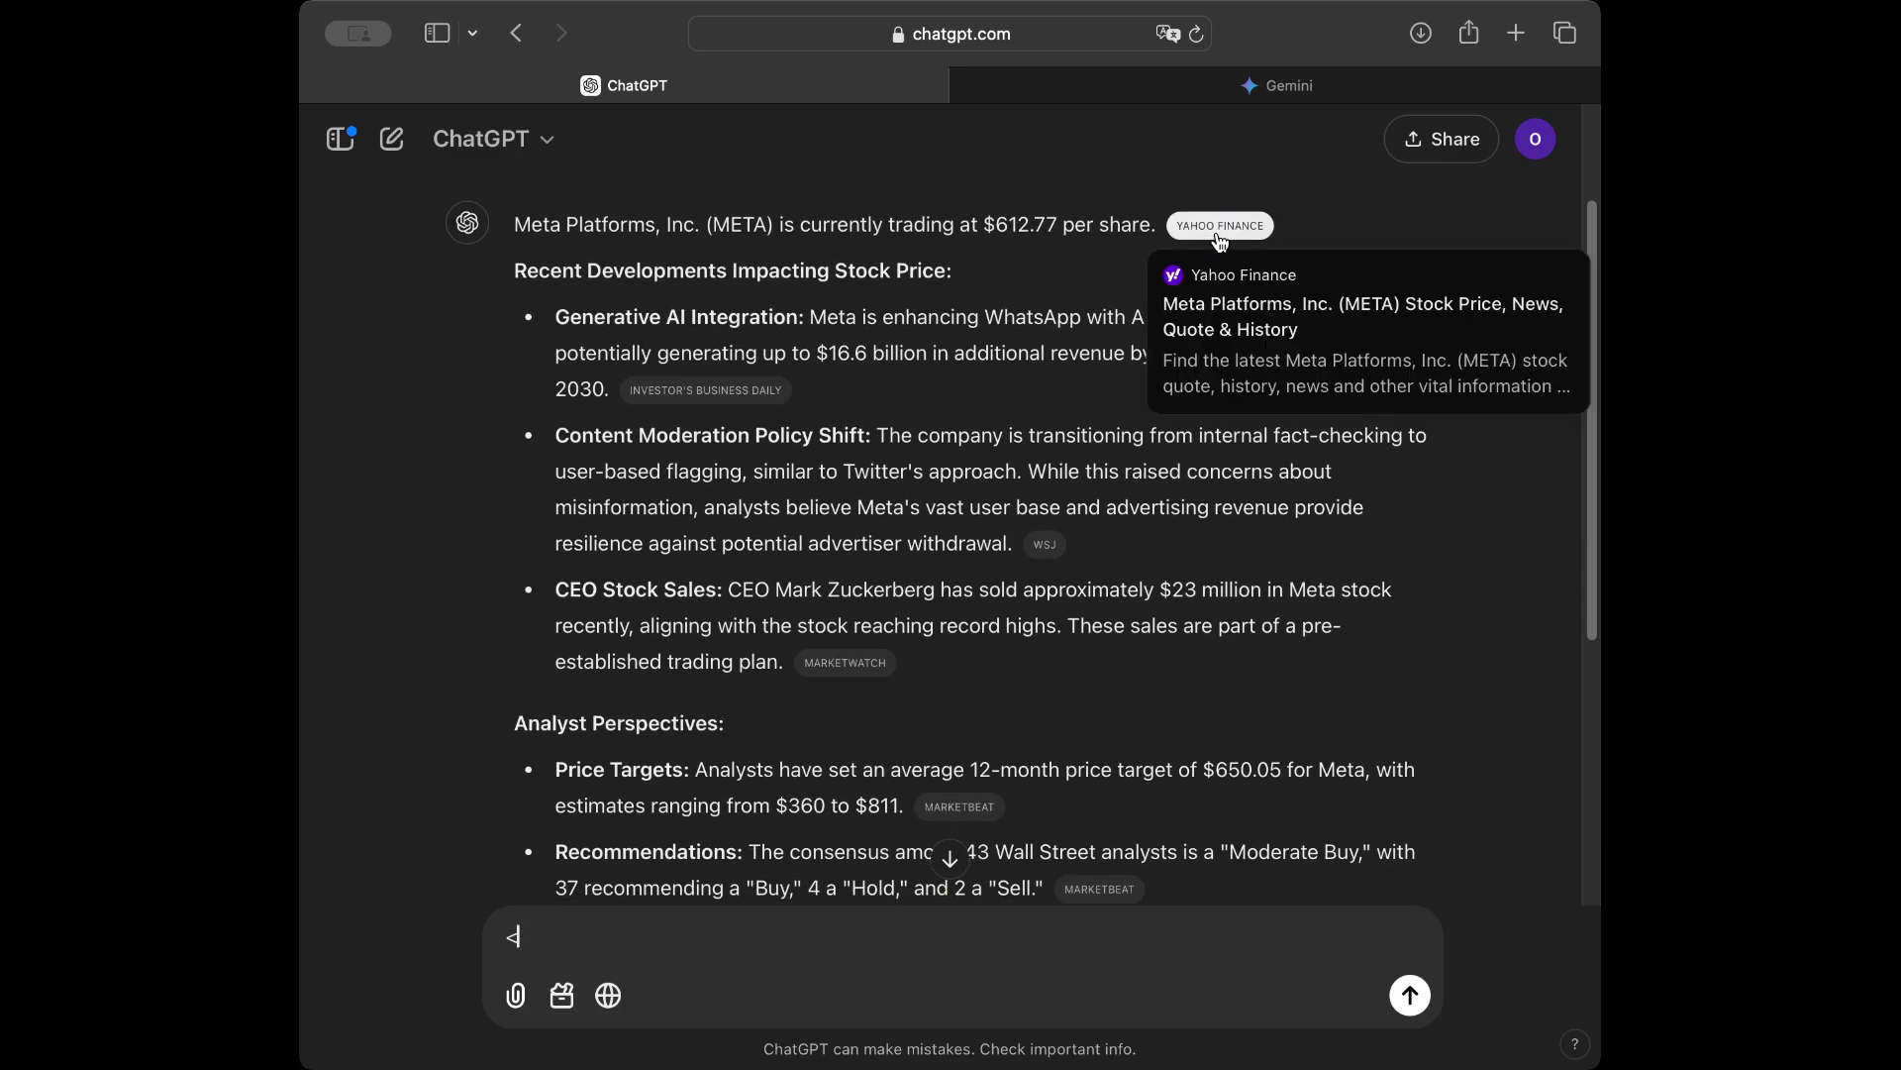
pyautogui.click(1220, 225)
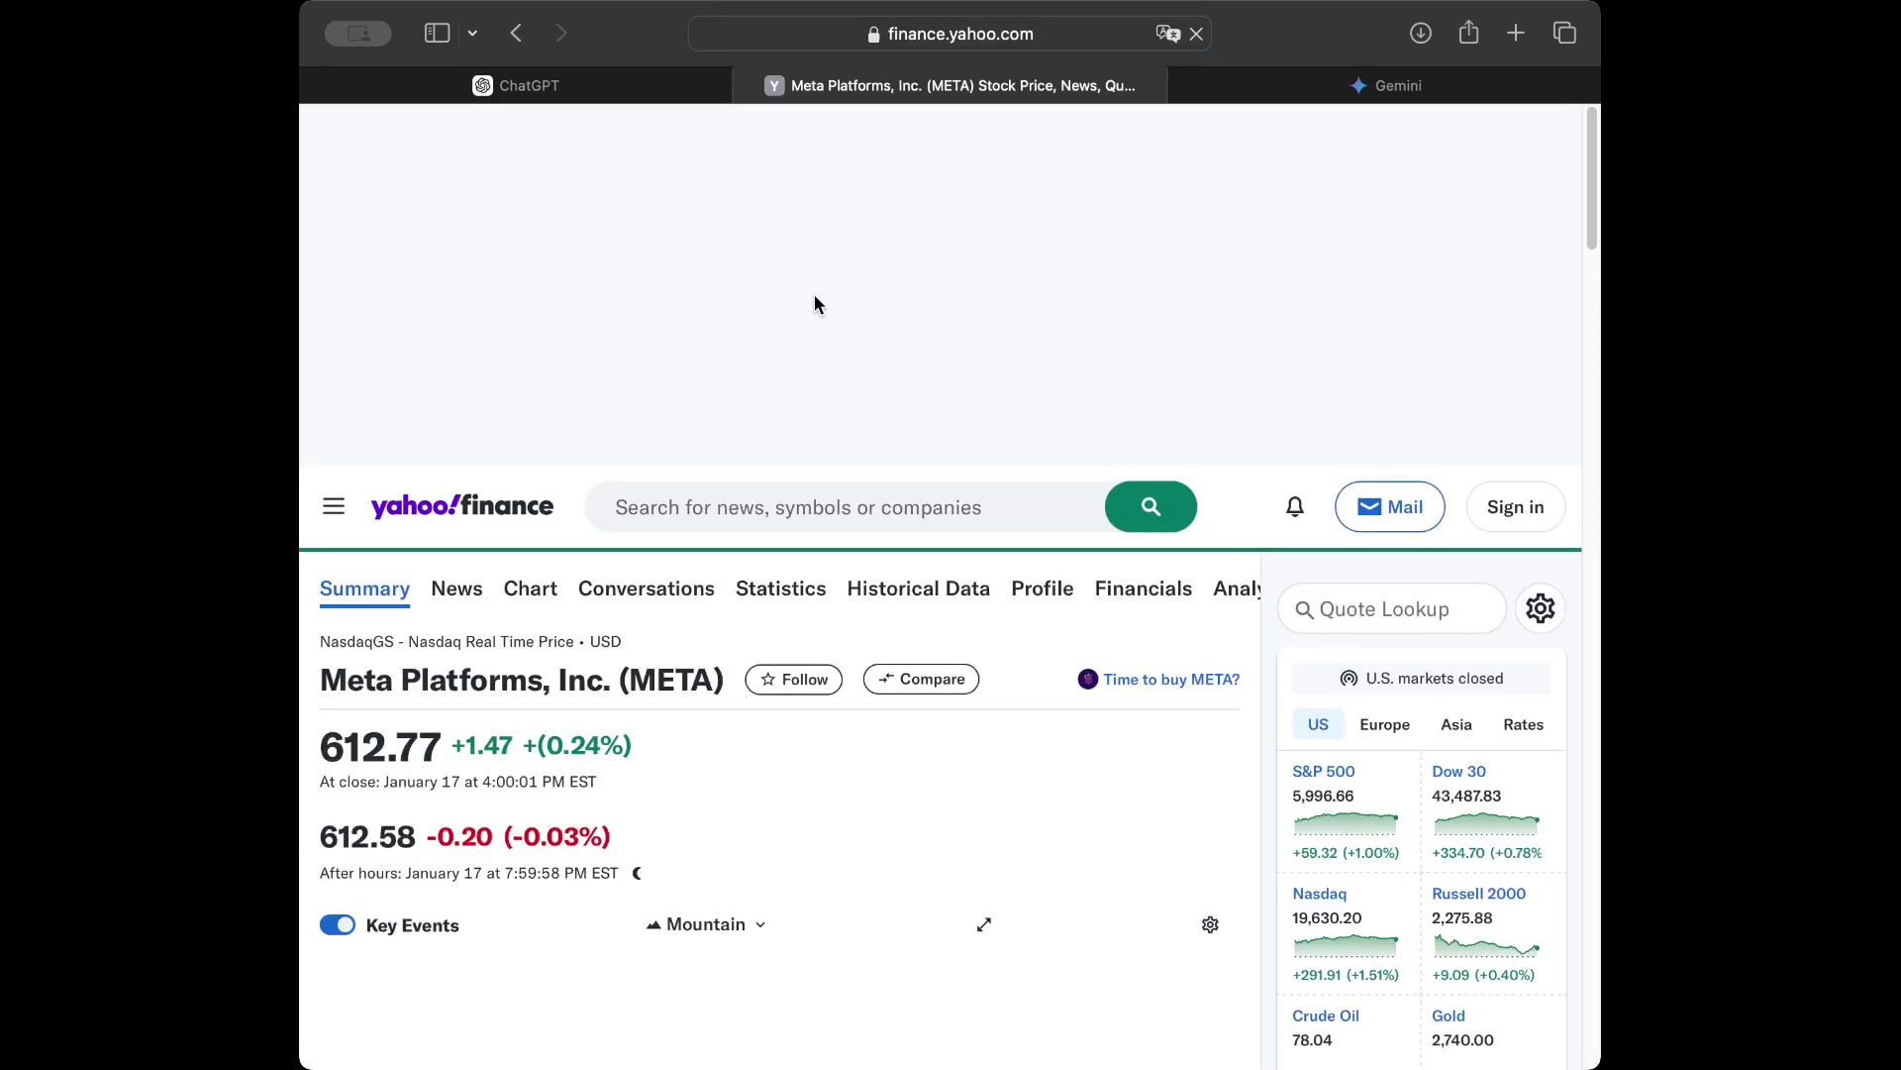
pyautogui.scroll(-2, 812, 305)
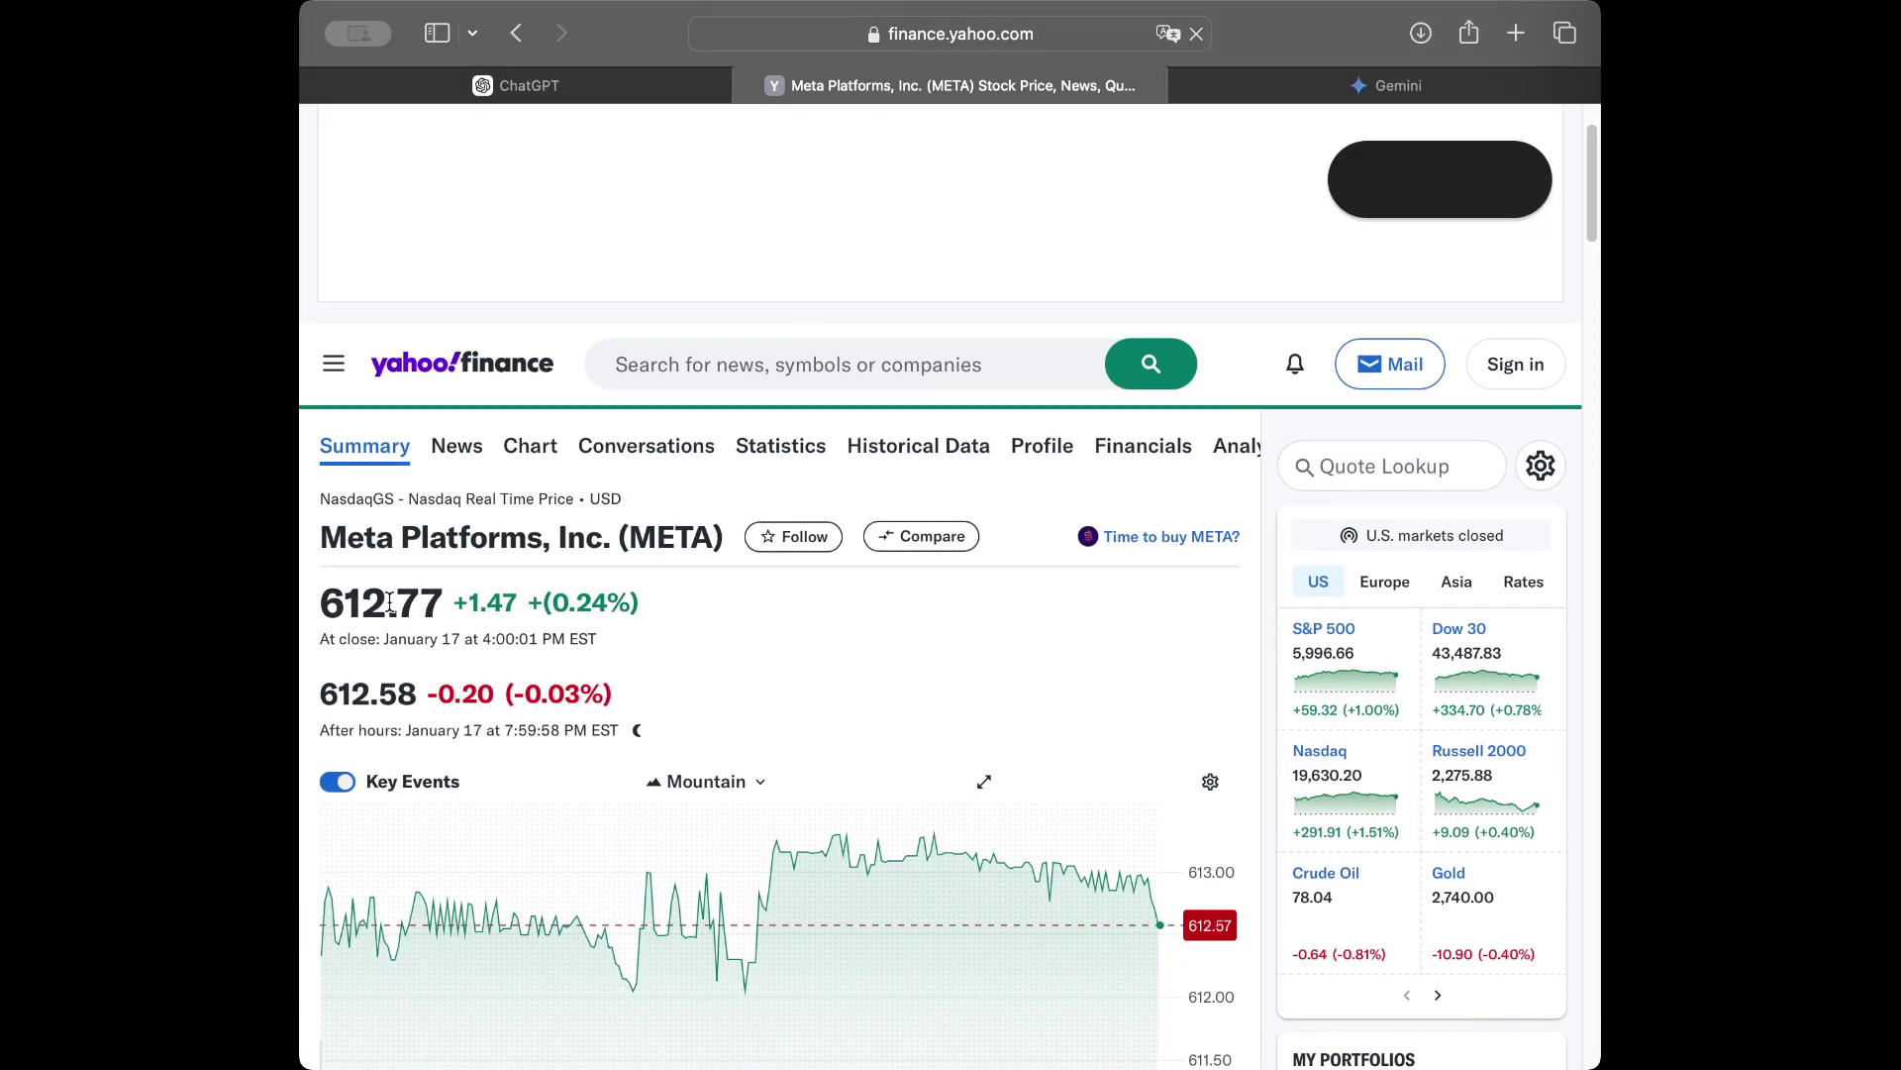
pyautogui.click(555, 104)
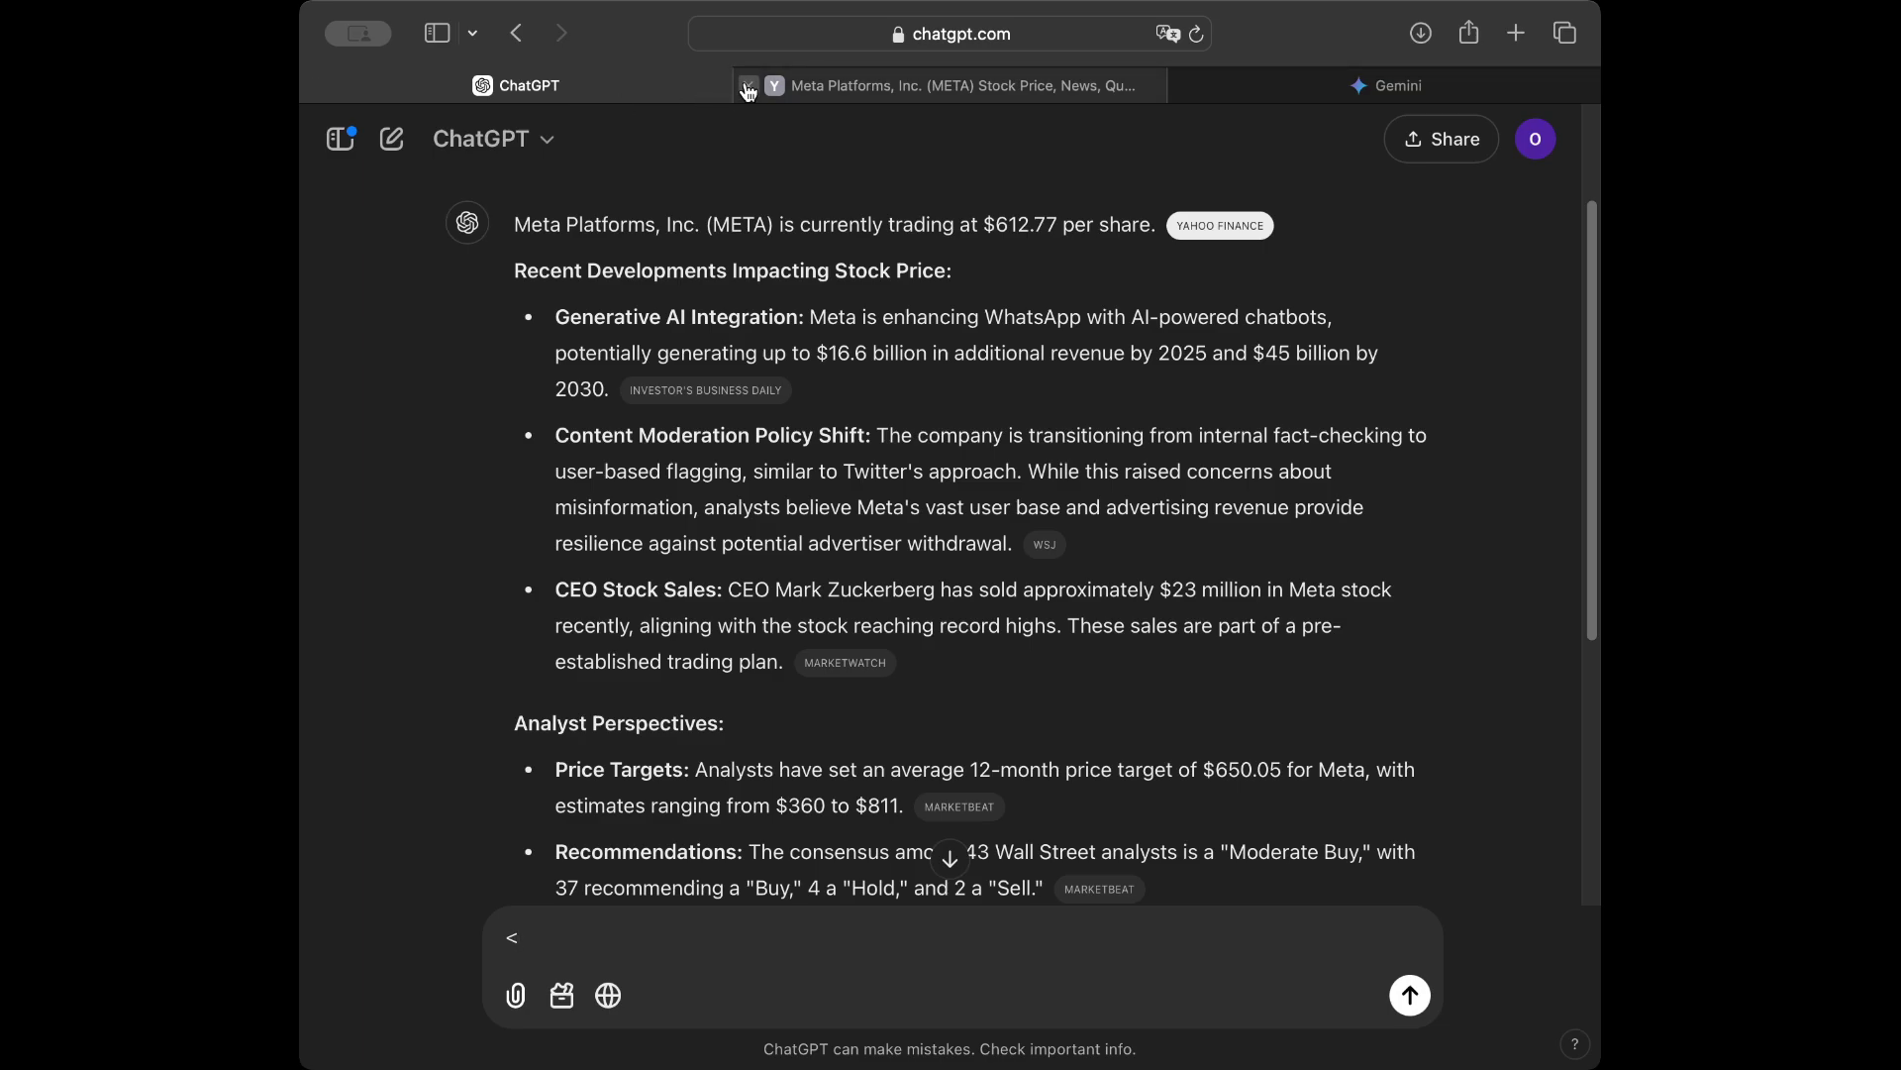
pyautogui.click(749, 86)
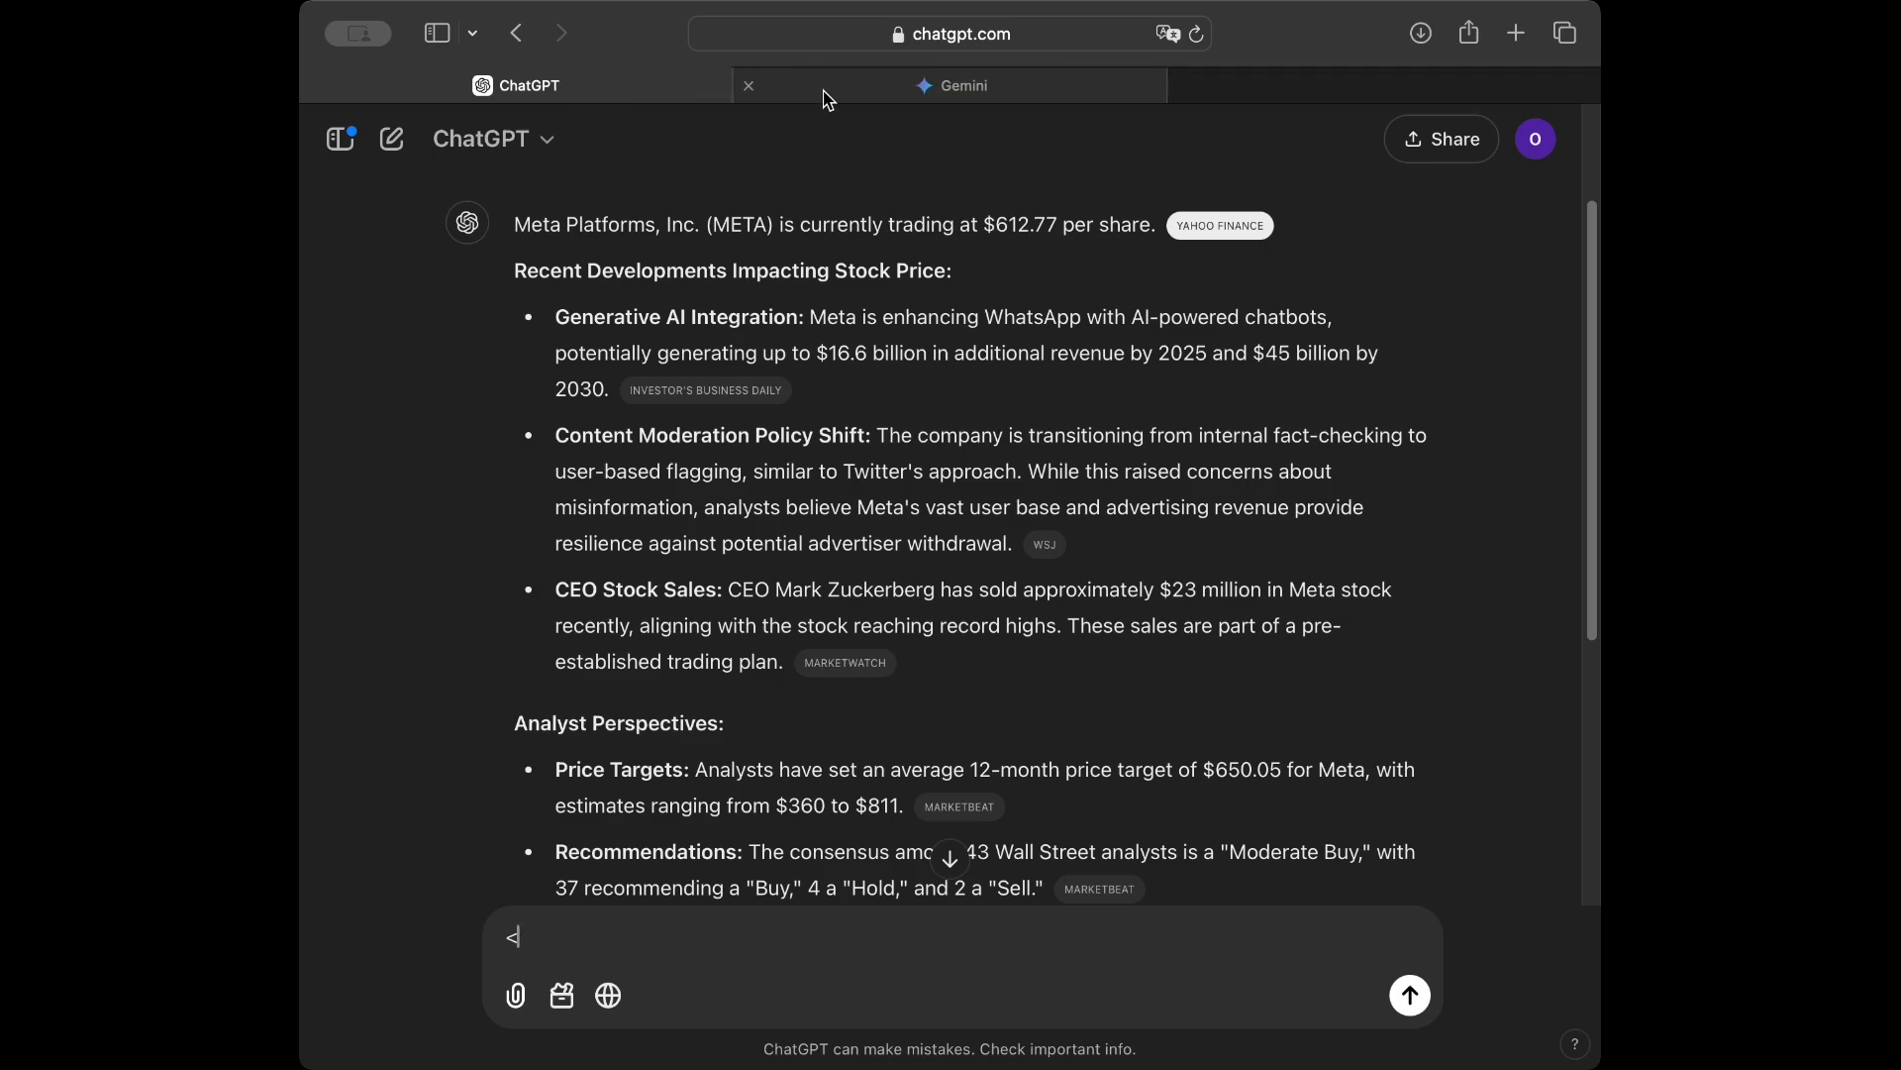
pyautogui.click(748, 85)
# Open the Investor's Business Daily source cited for Generative AI Integration, return to the ChatGPT answer and close the article
pyautogui.scroll(-1, 626, 267)
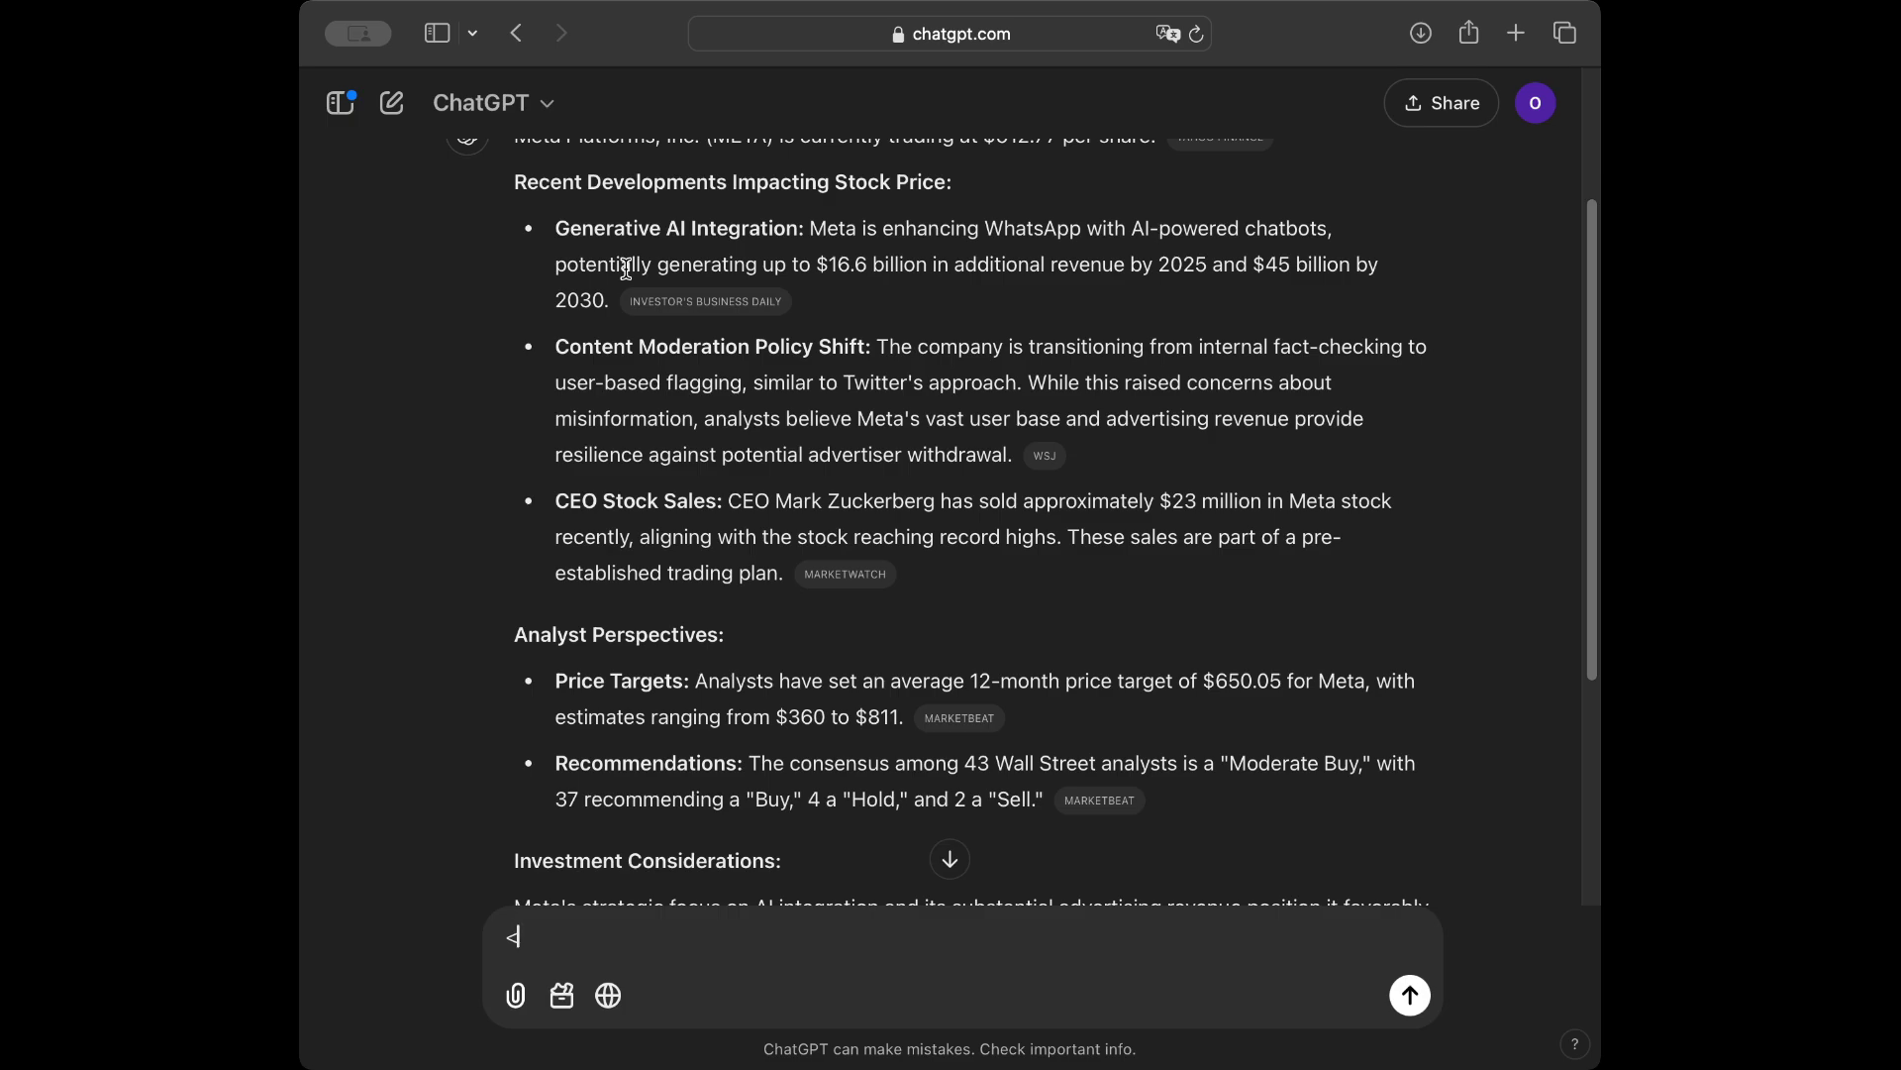
pyautogui.scroll(-1, 626, 268)
pyautogui.moveTo(627, 276)
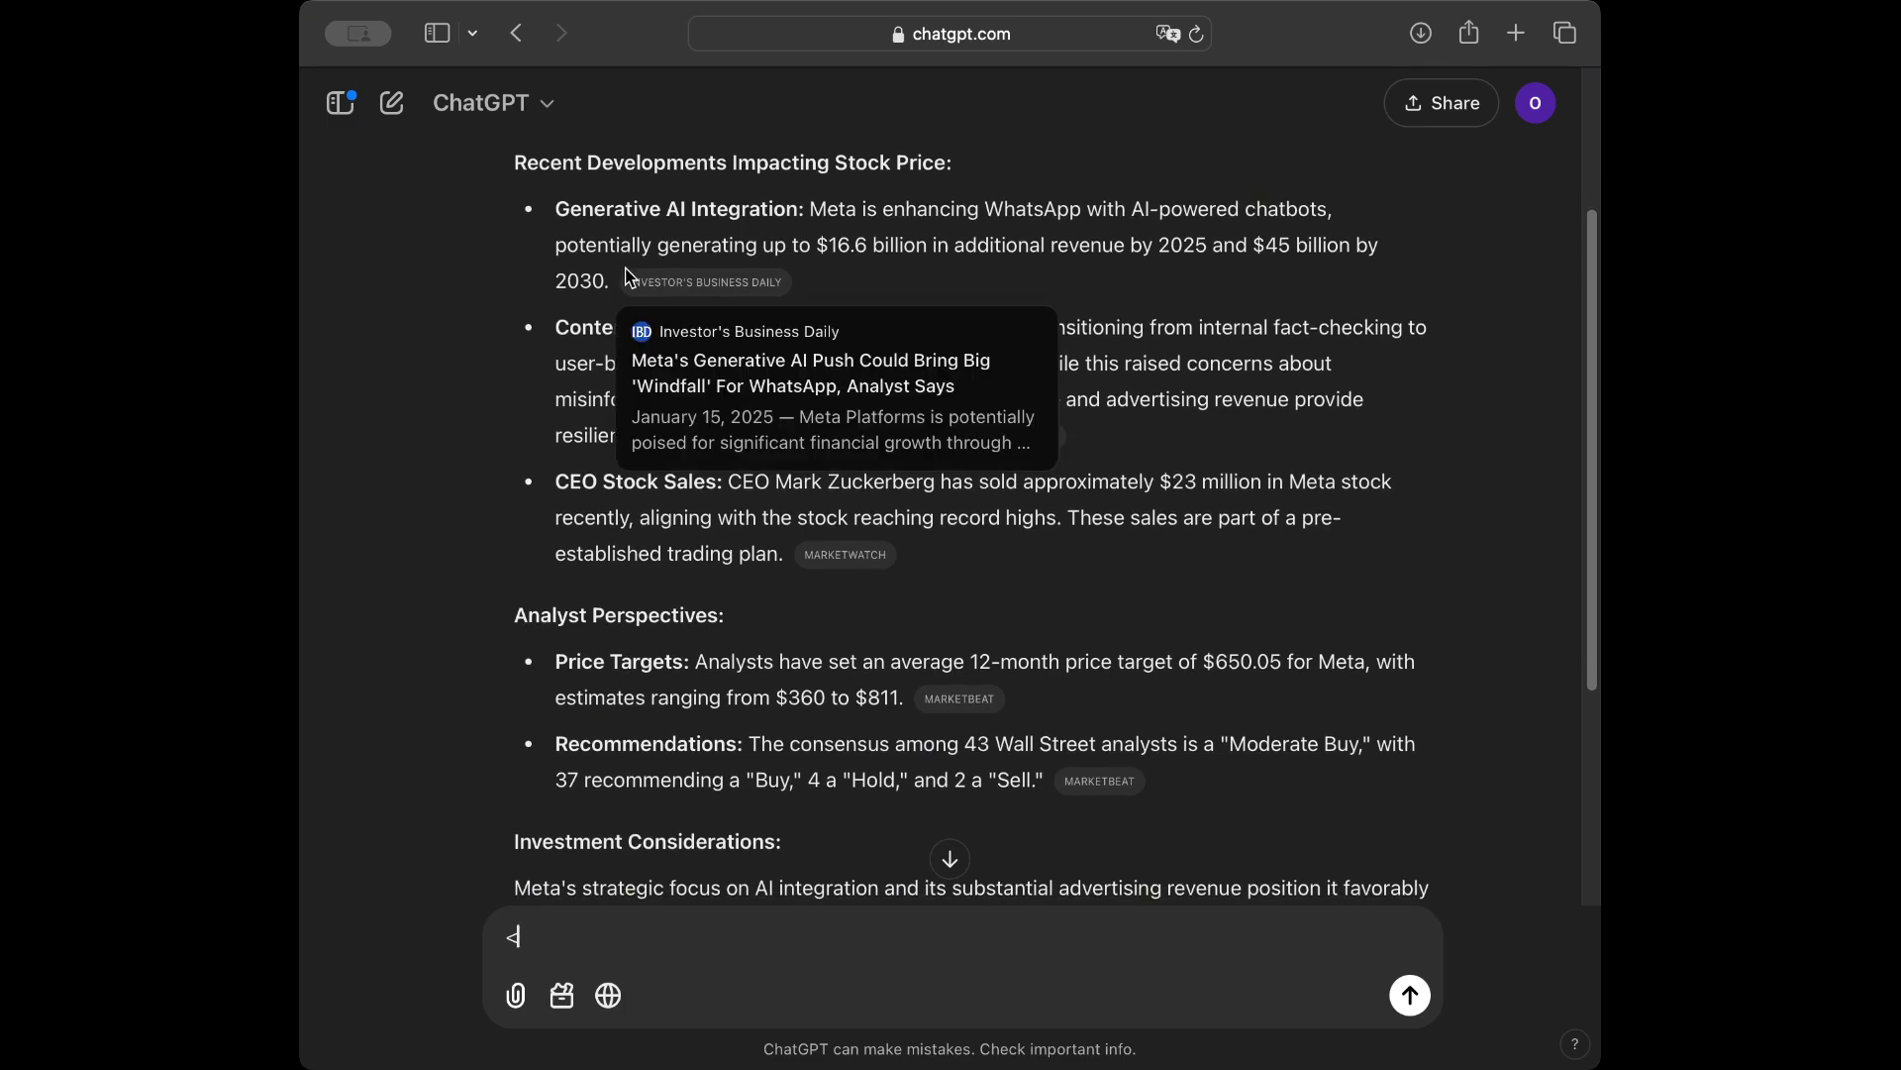
pyautogui.click(713, 281)
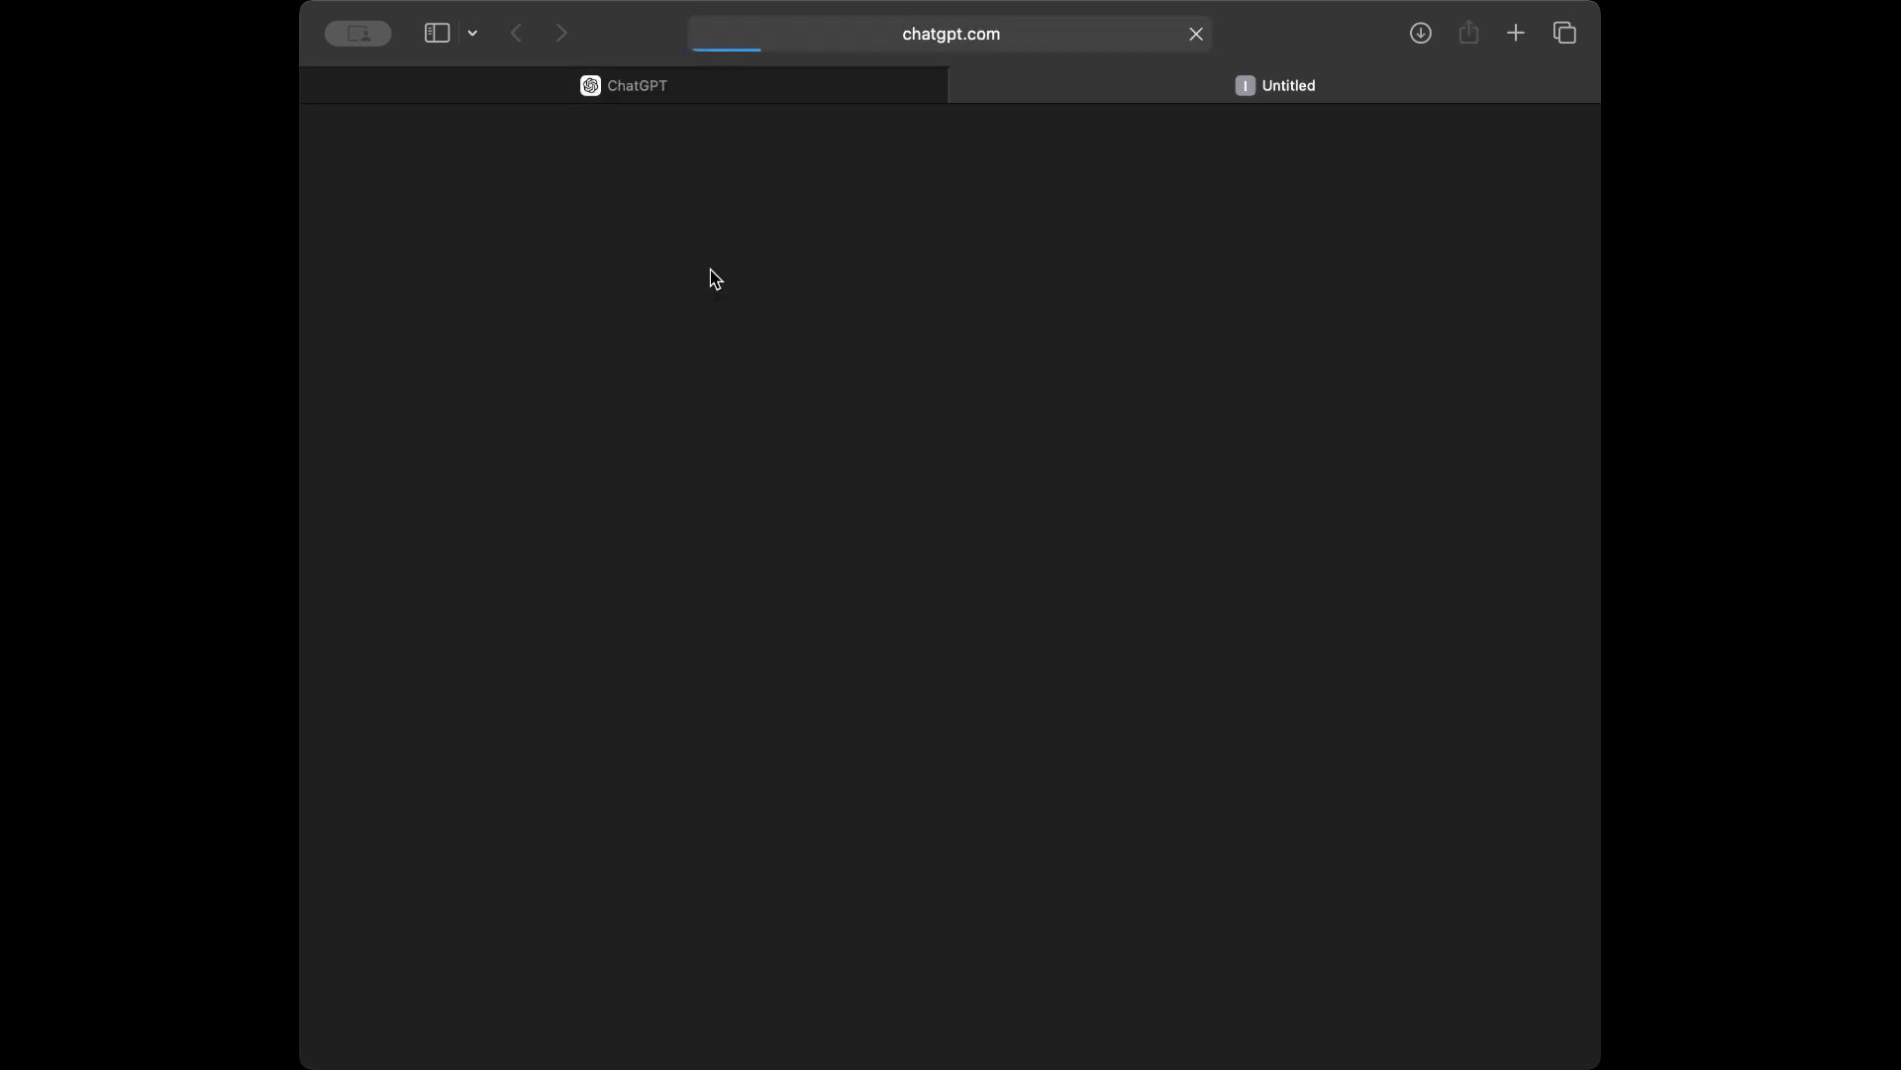
pyautogui.click(787, 87)
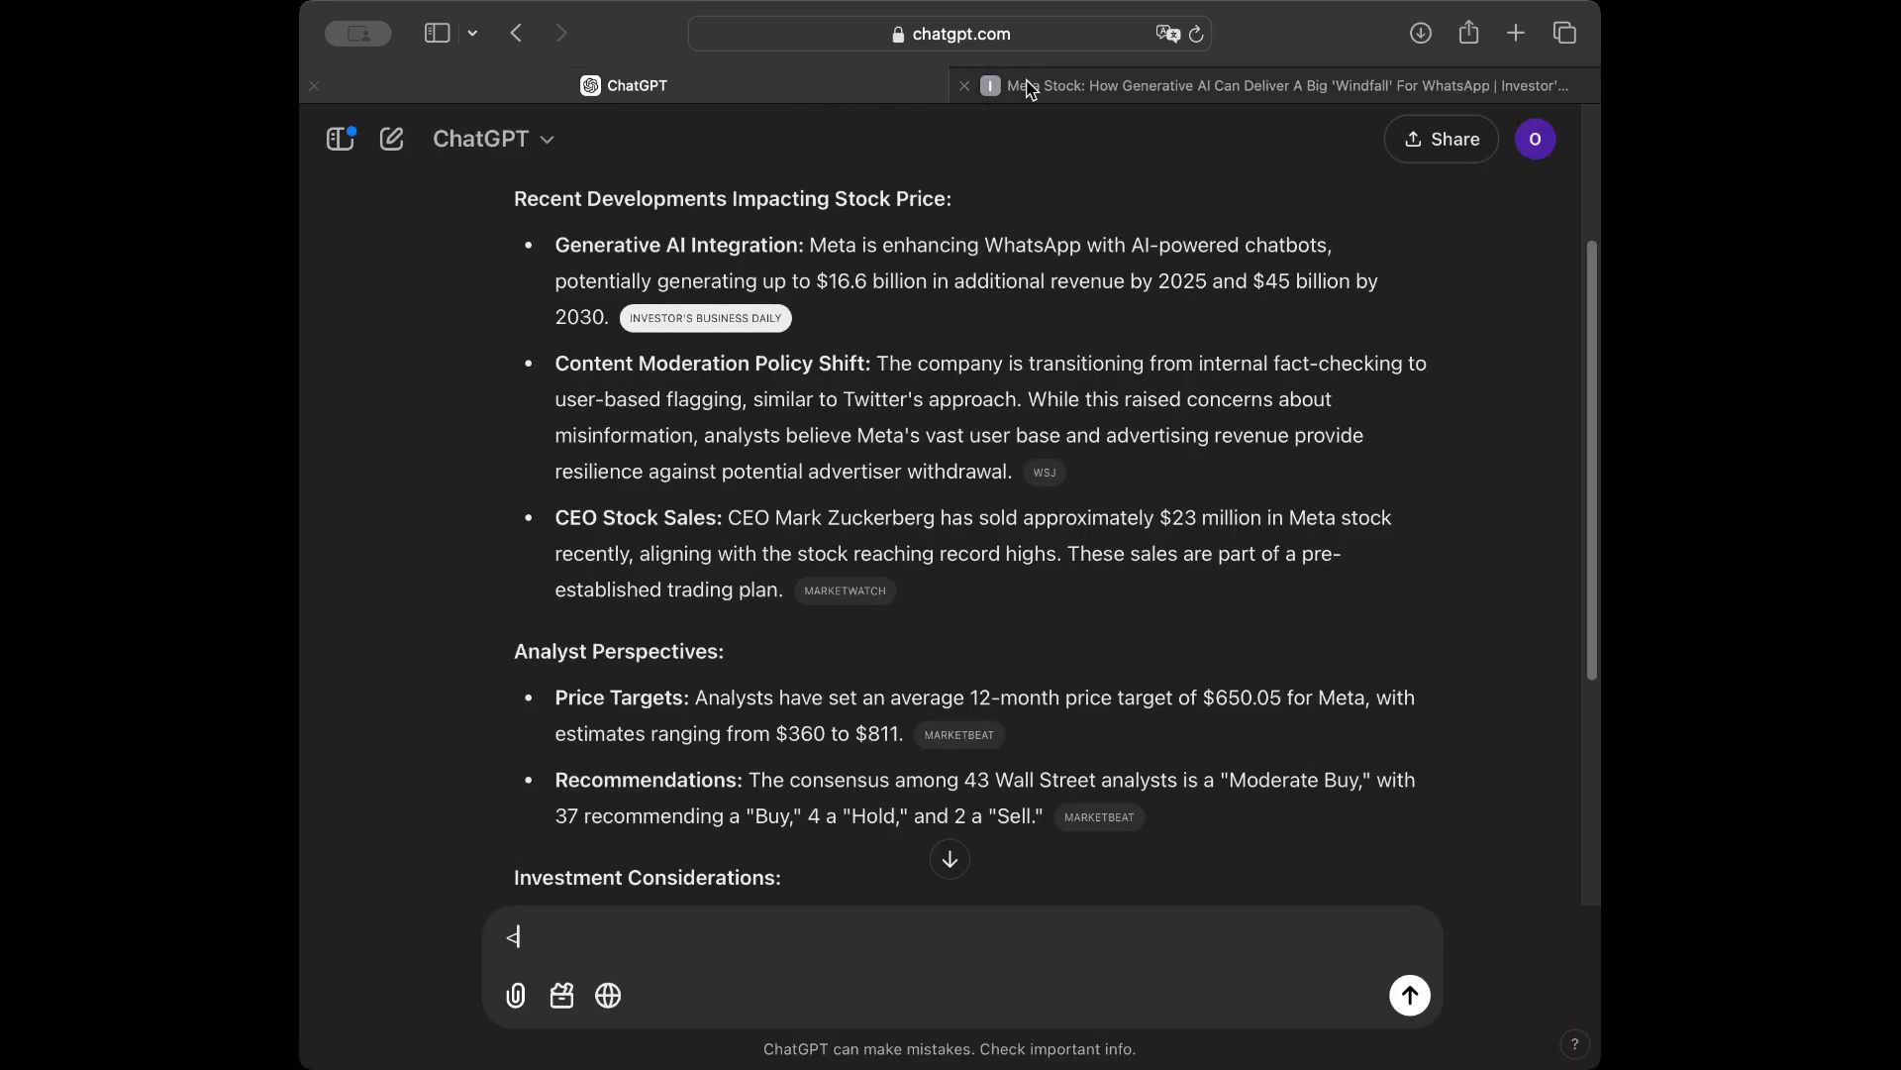
pyautogui.click(966, 87)
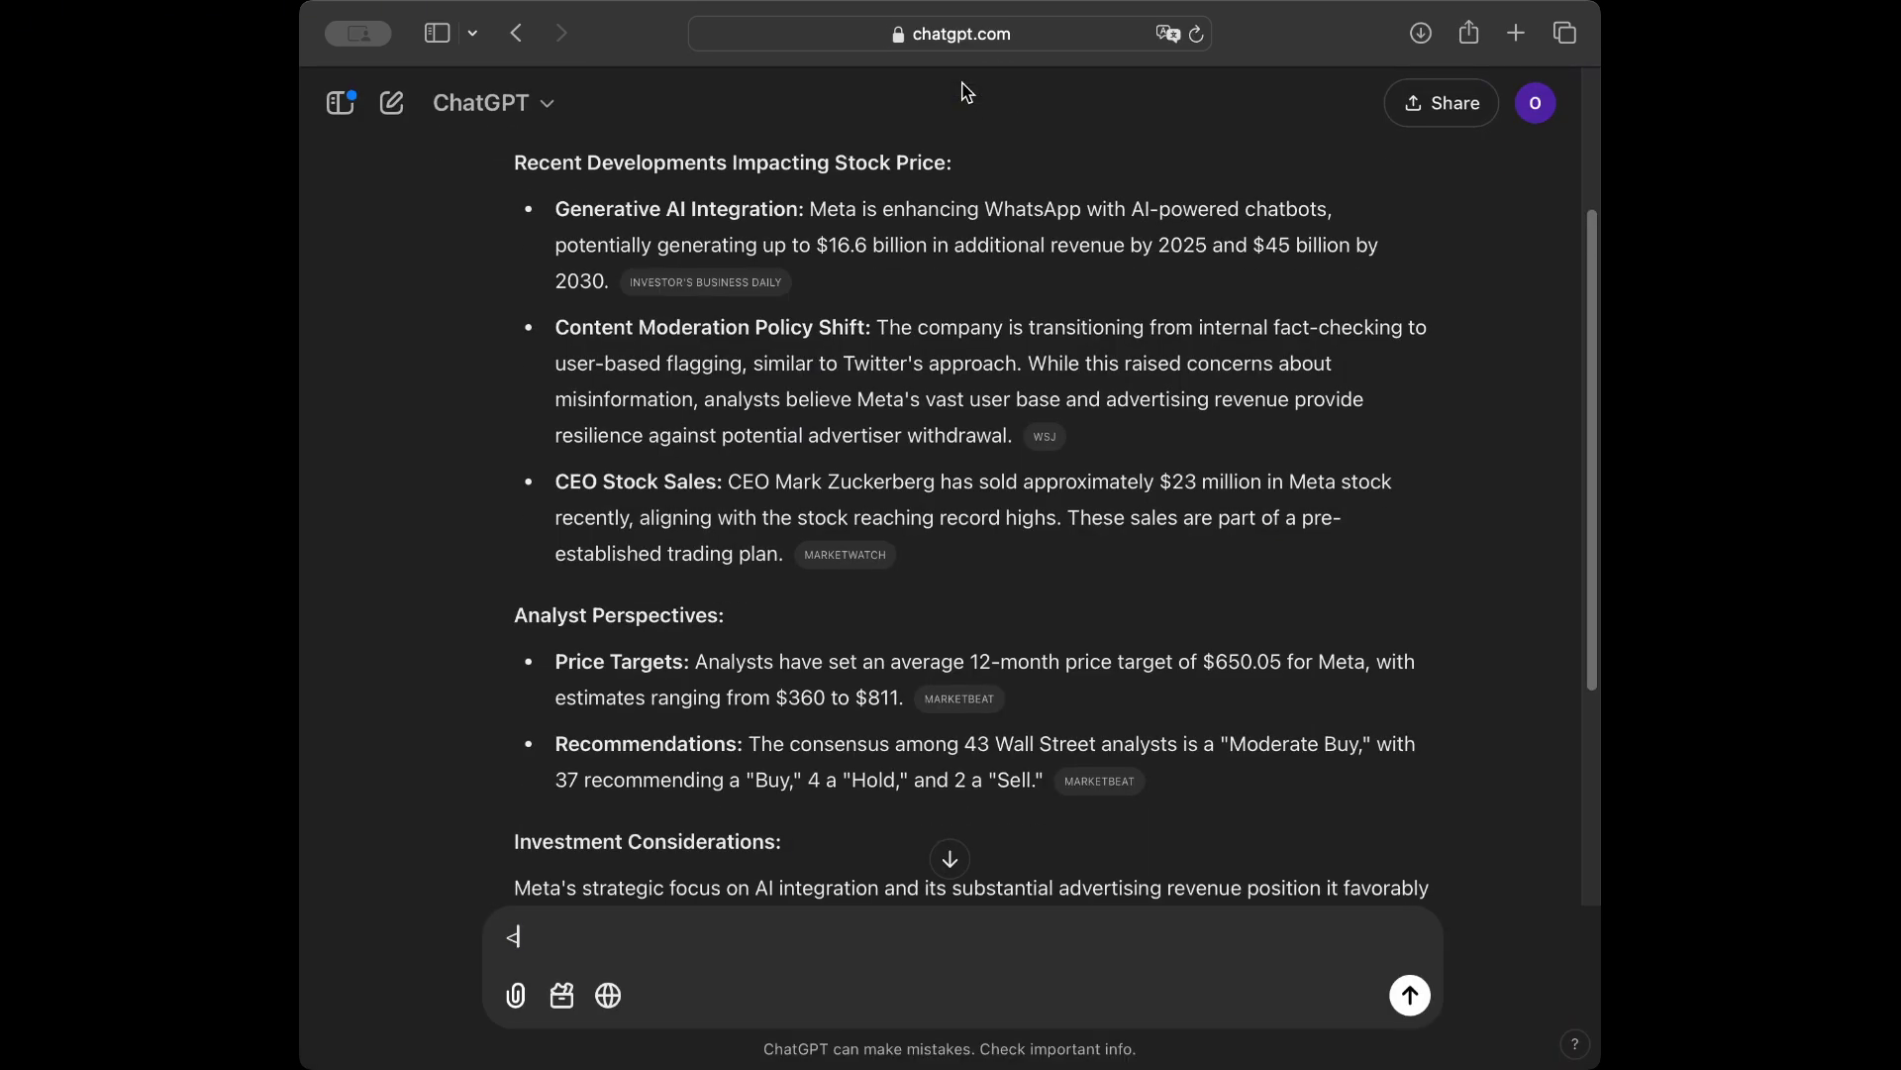
# Read the remaining developments, analyst perspectives and investment considerations in the Meta answer
pyautogui.scroll(-1, 832, 743)
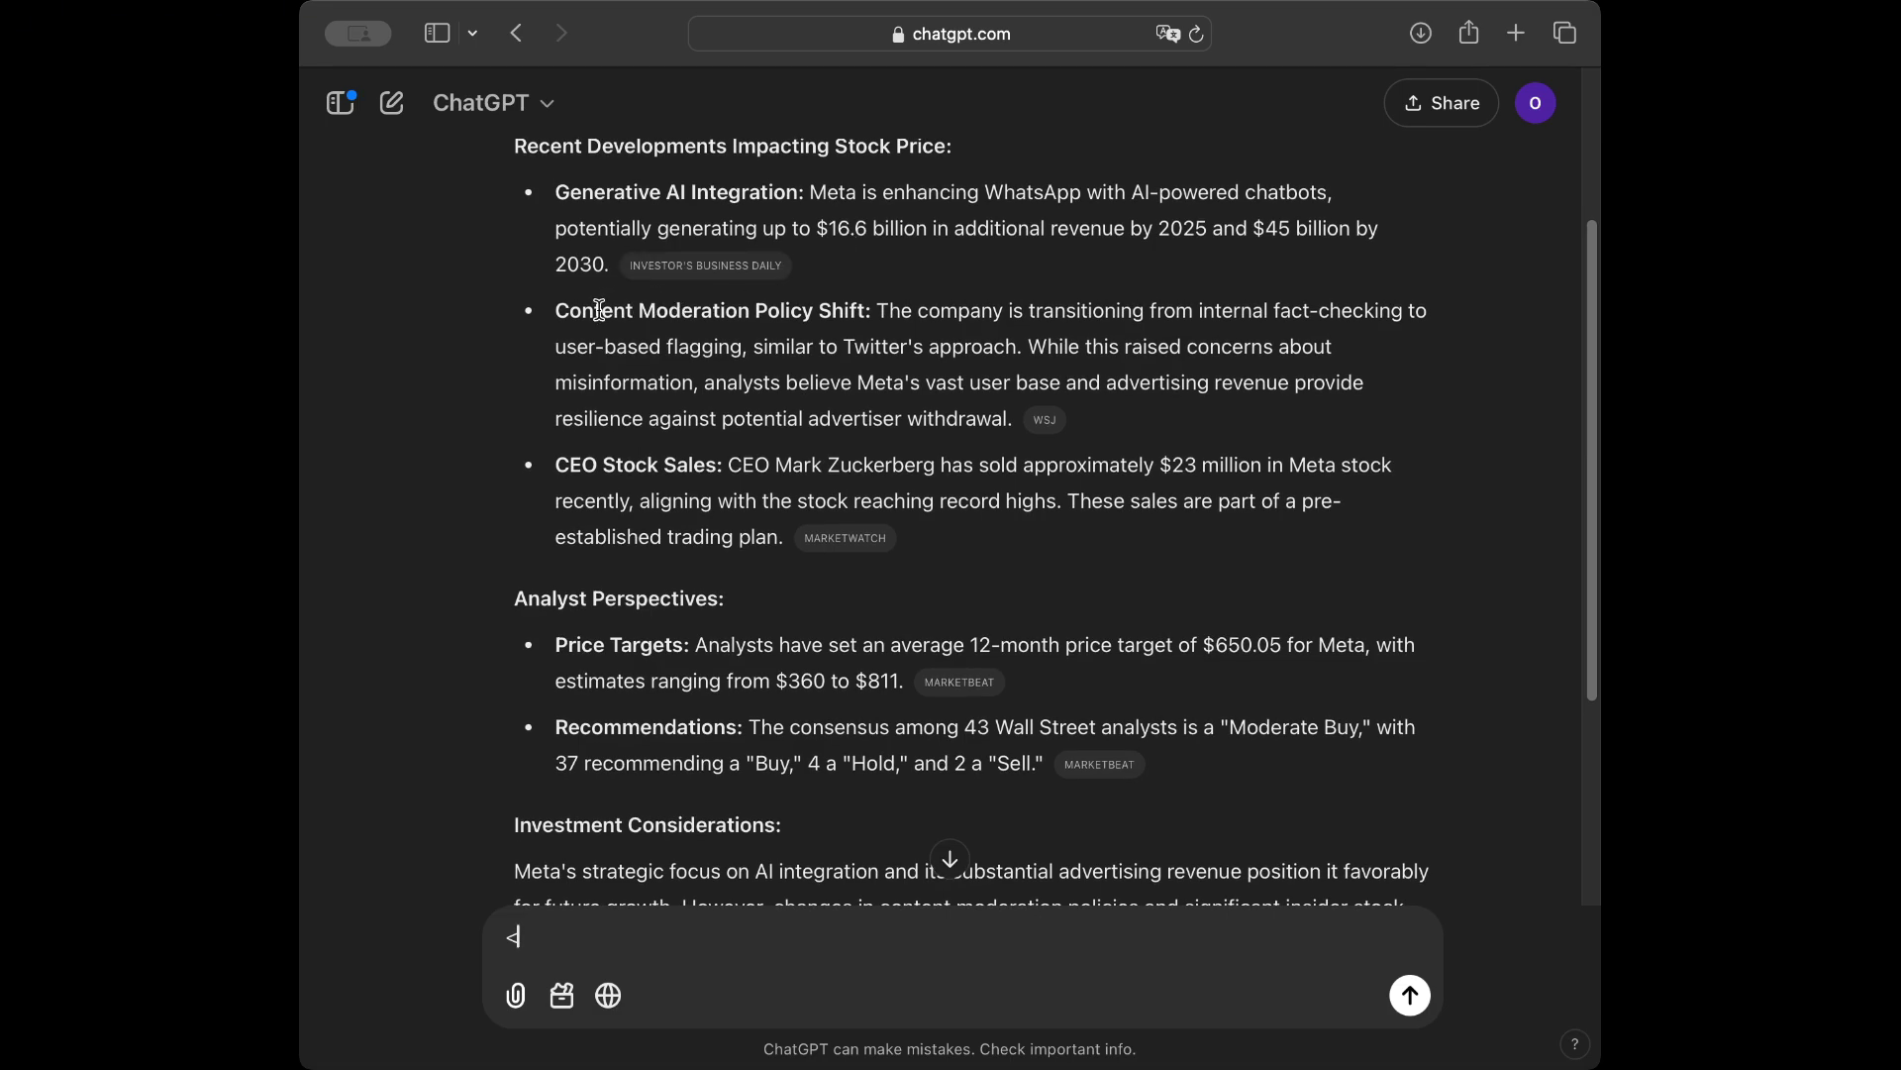
pyautogui.scroll(-5, 782, 339)
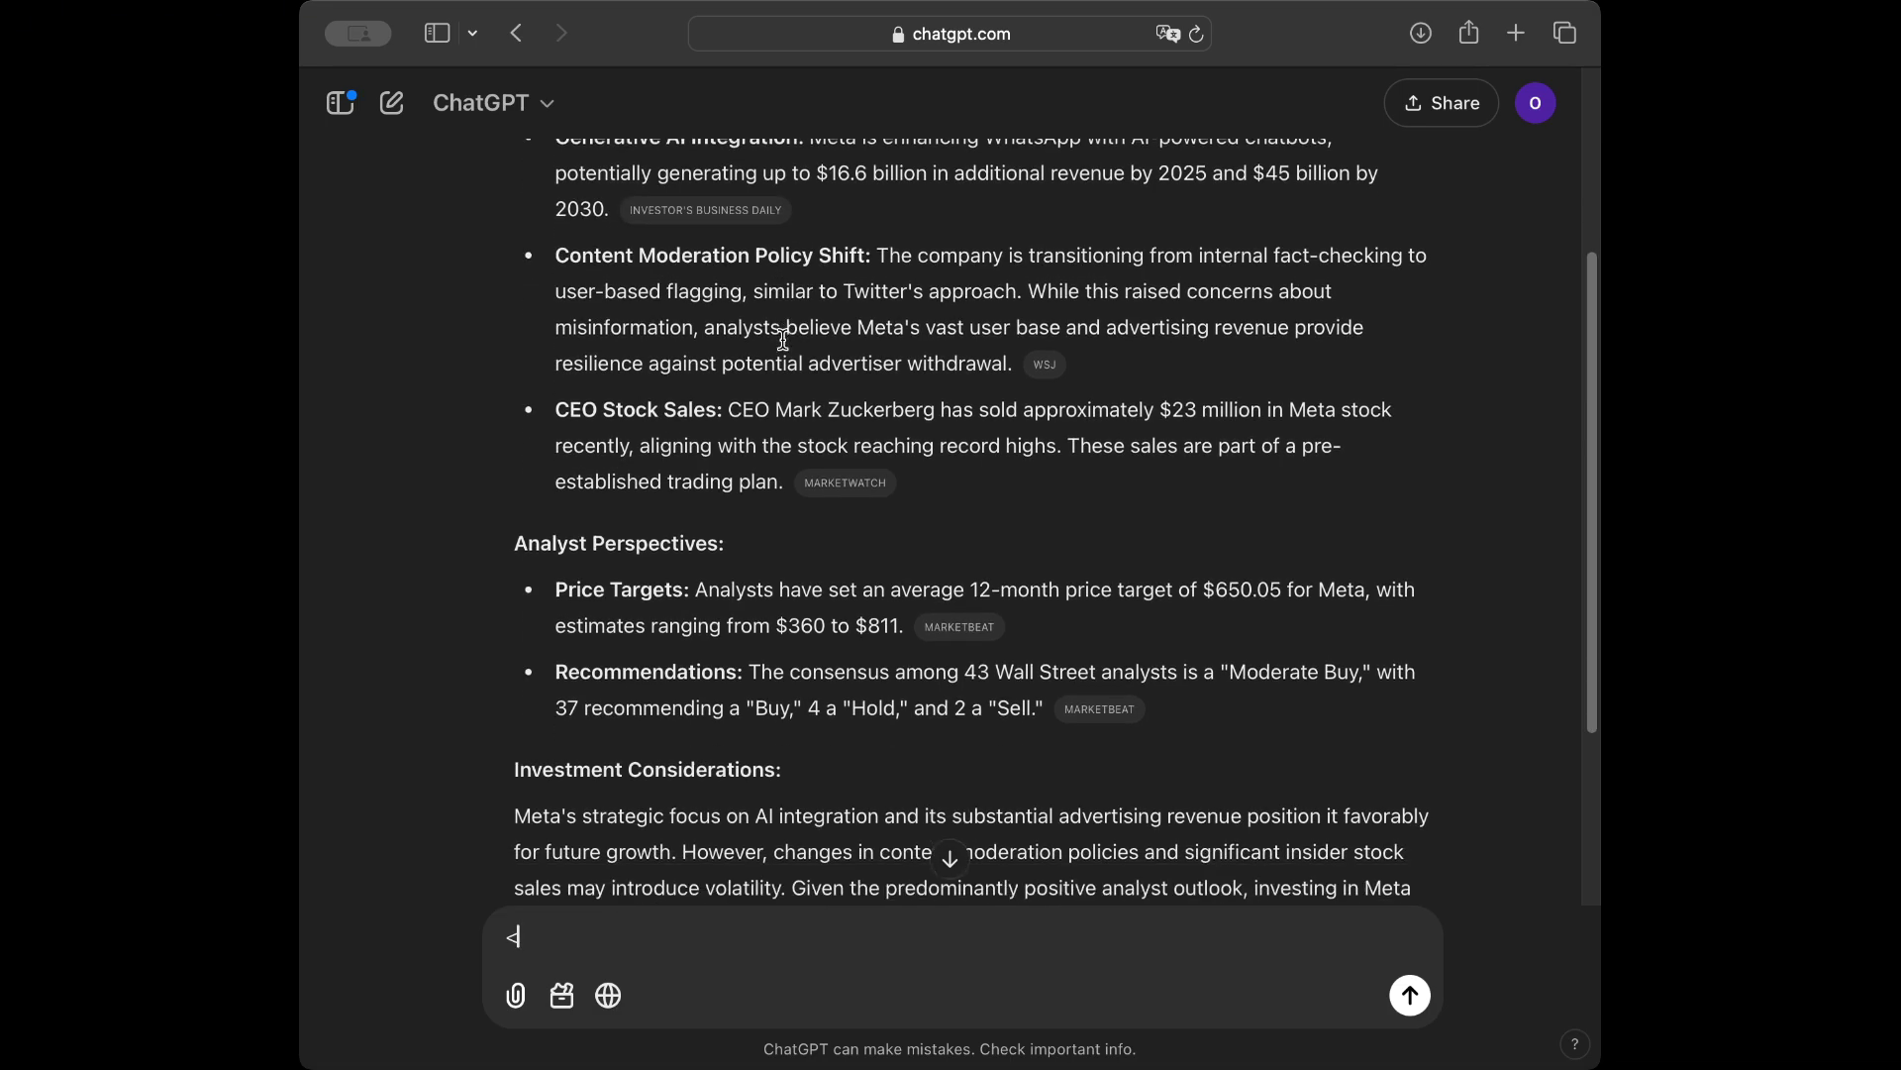
pyautogui.scroll(-10, 783, 340)
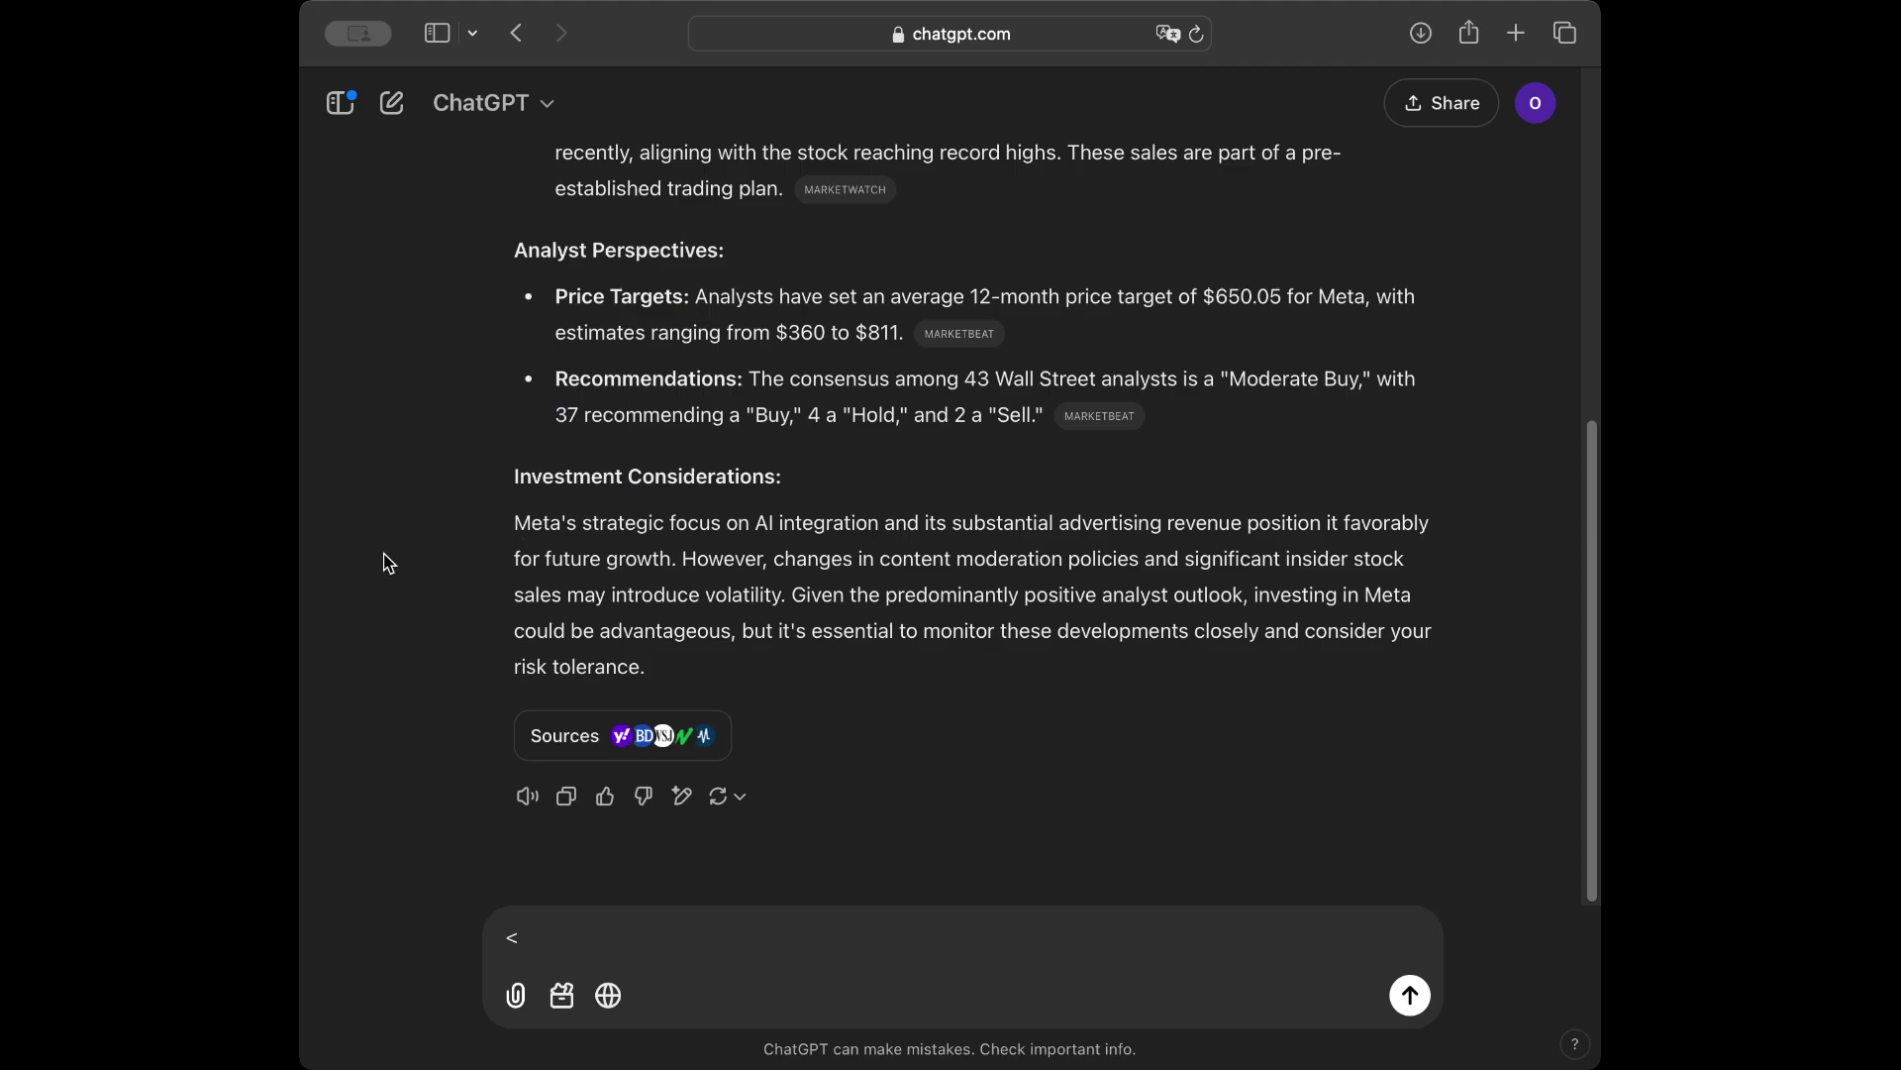
pyautogui.write('<')
pyautogui.press('BackSpace')
pyautogui.press('BackSpace')
pyautogui.press('BackSpace')
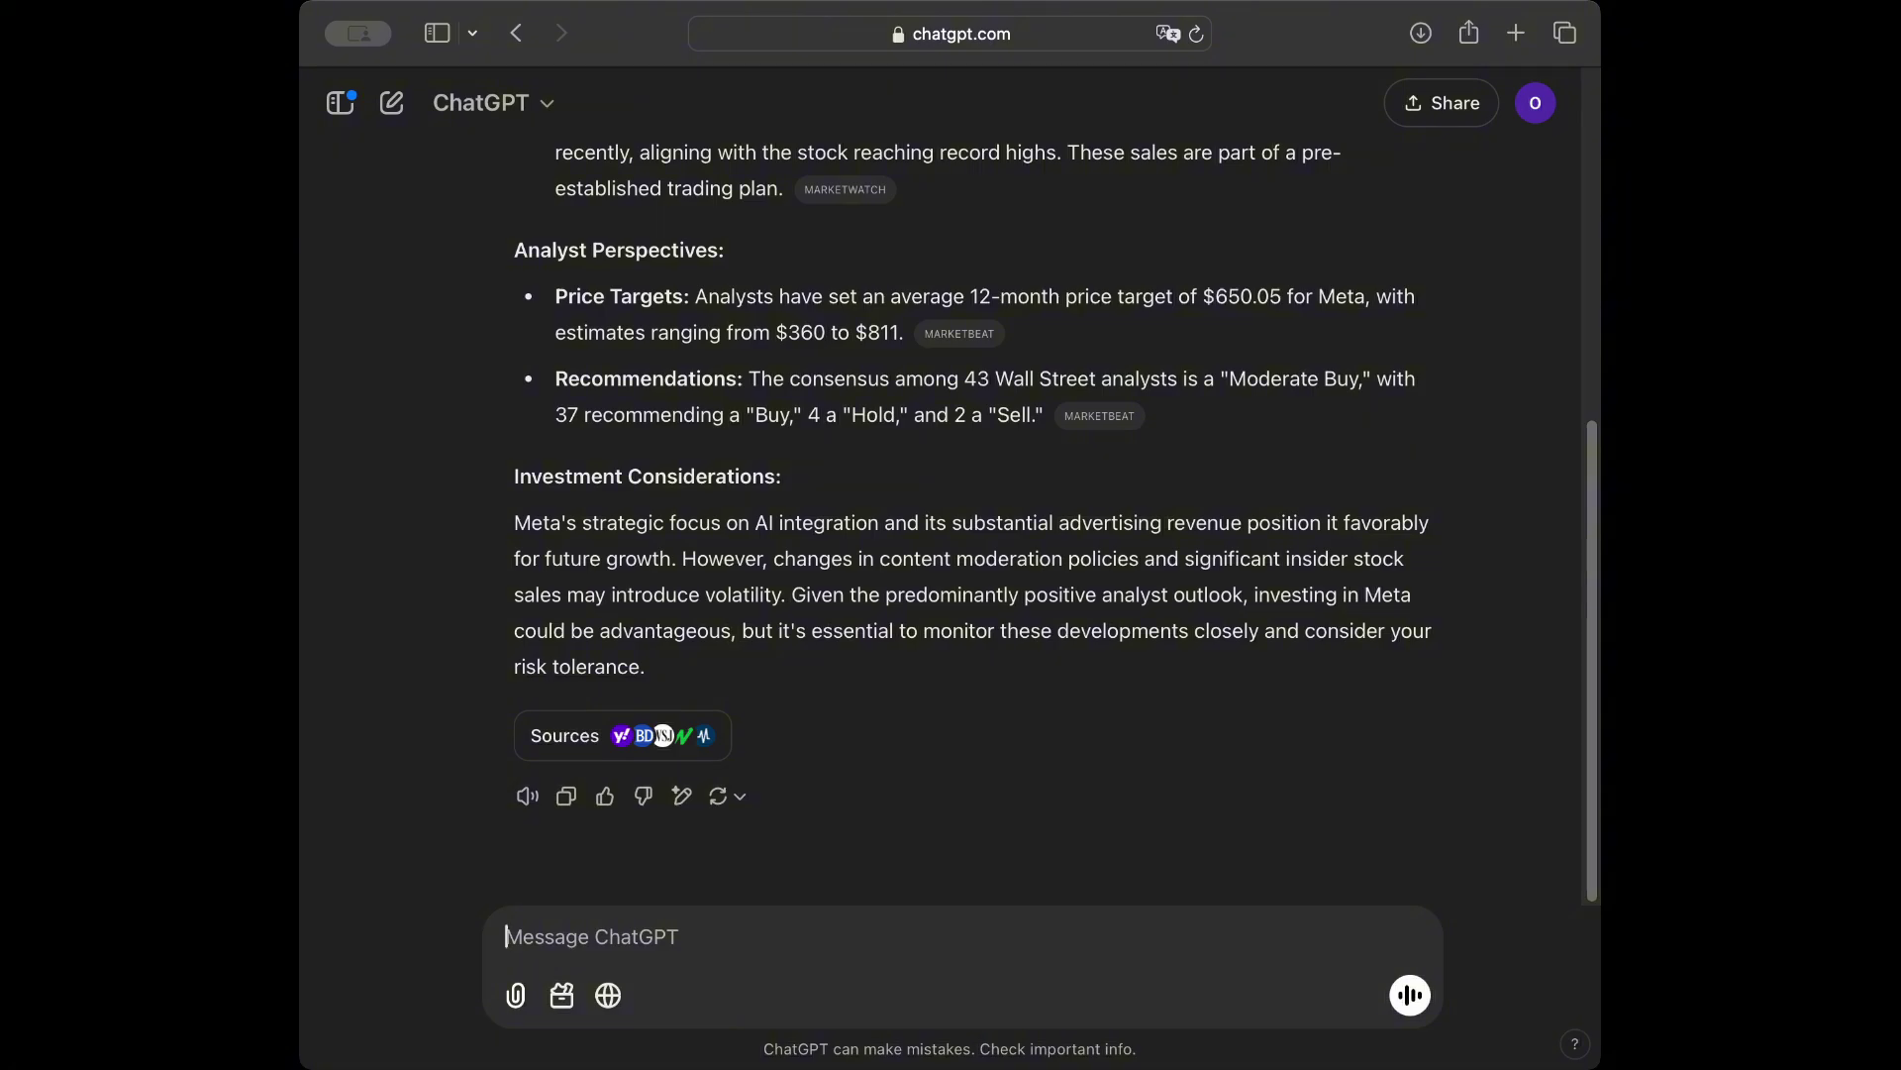
# Start a new conversation and enter "I have a portfolio and I want you to analyze it and give me advice on how I can make changes"
pyautogui.click(391, 102)
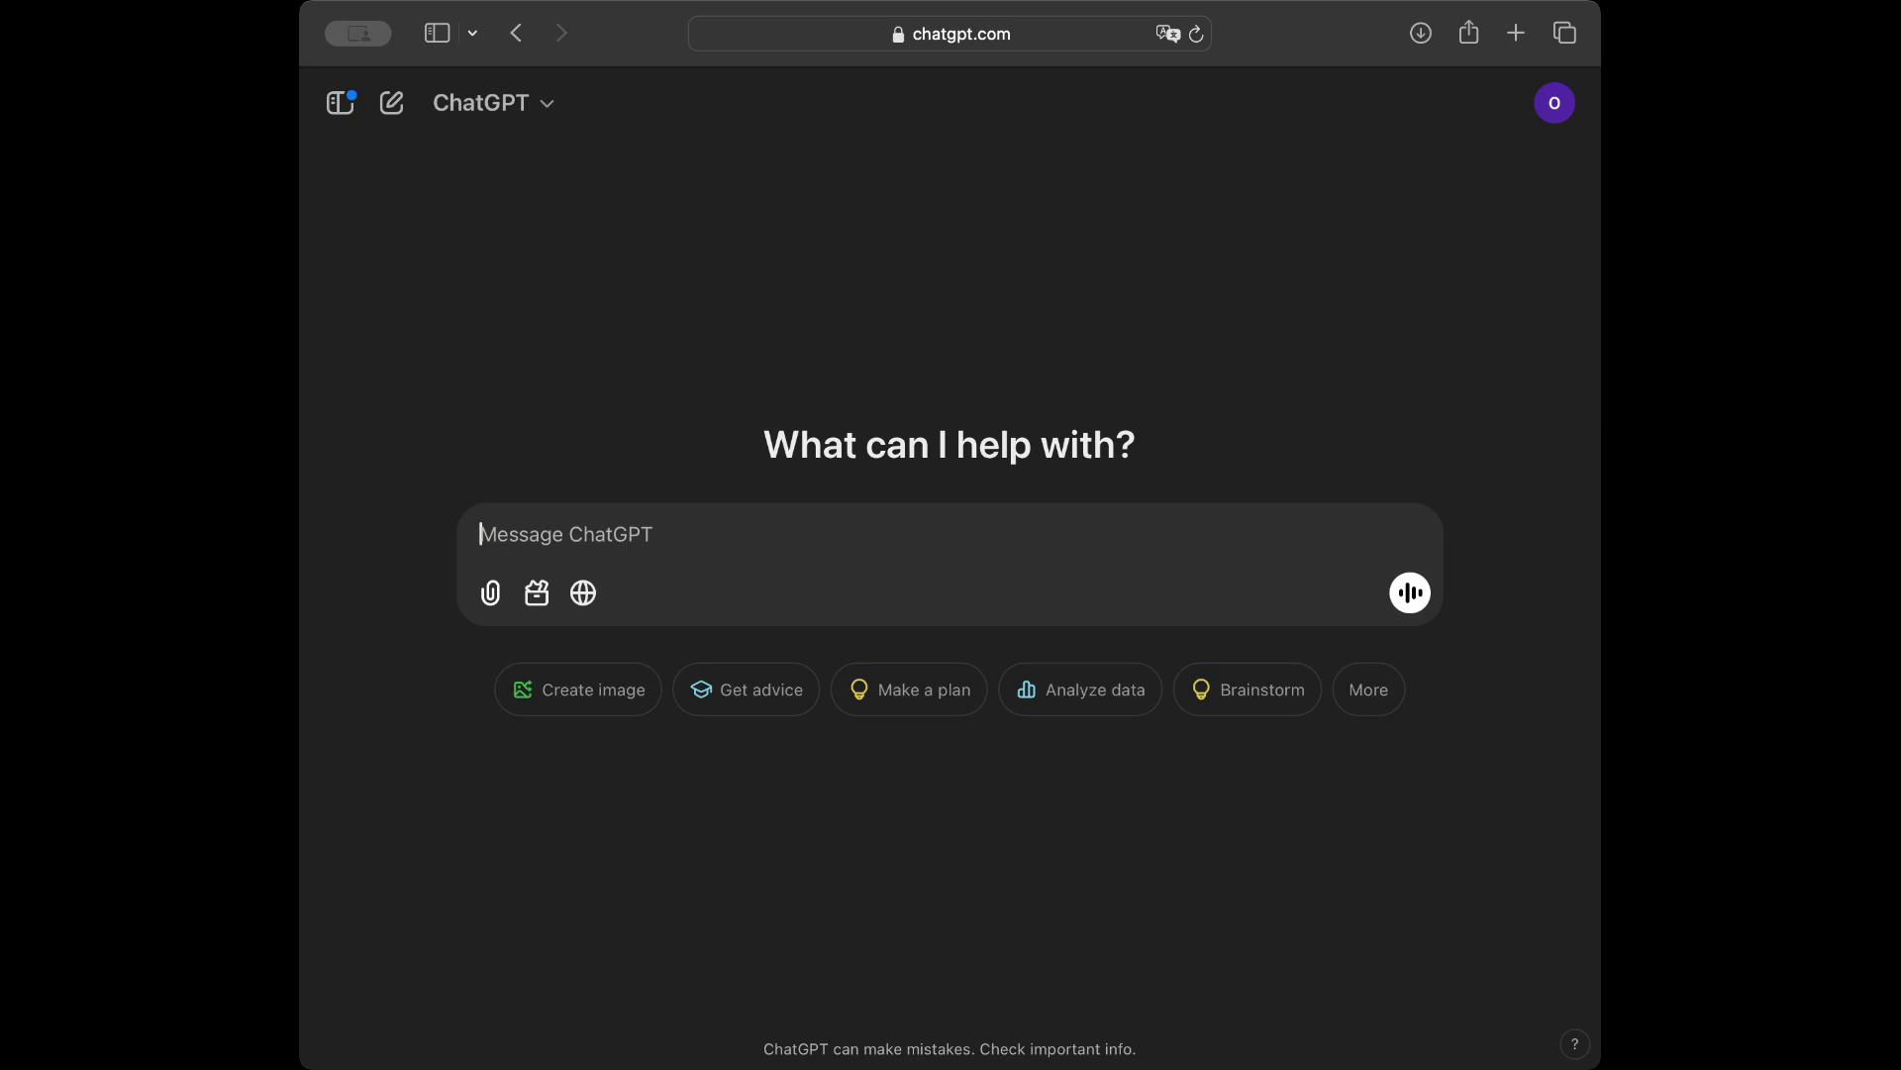
pyautogui.write('I')
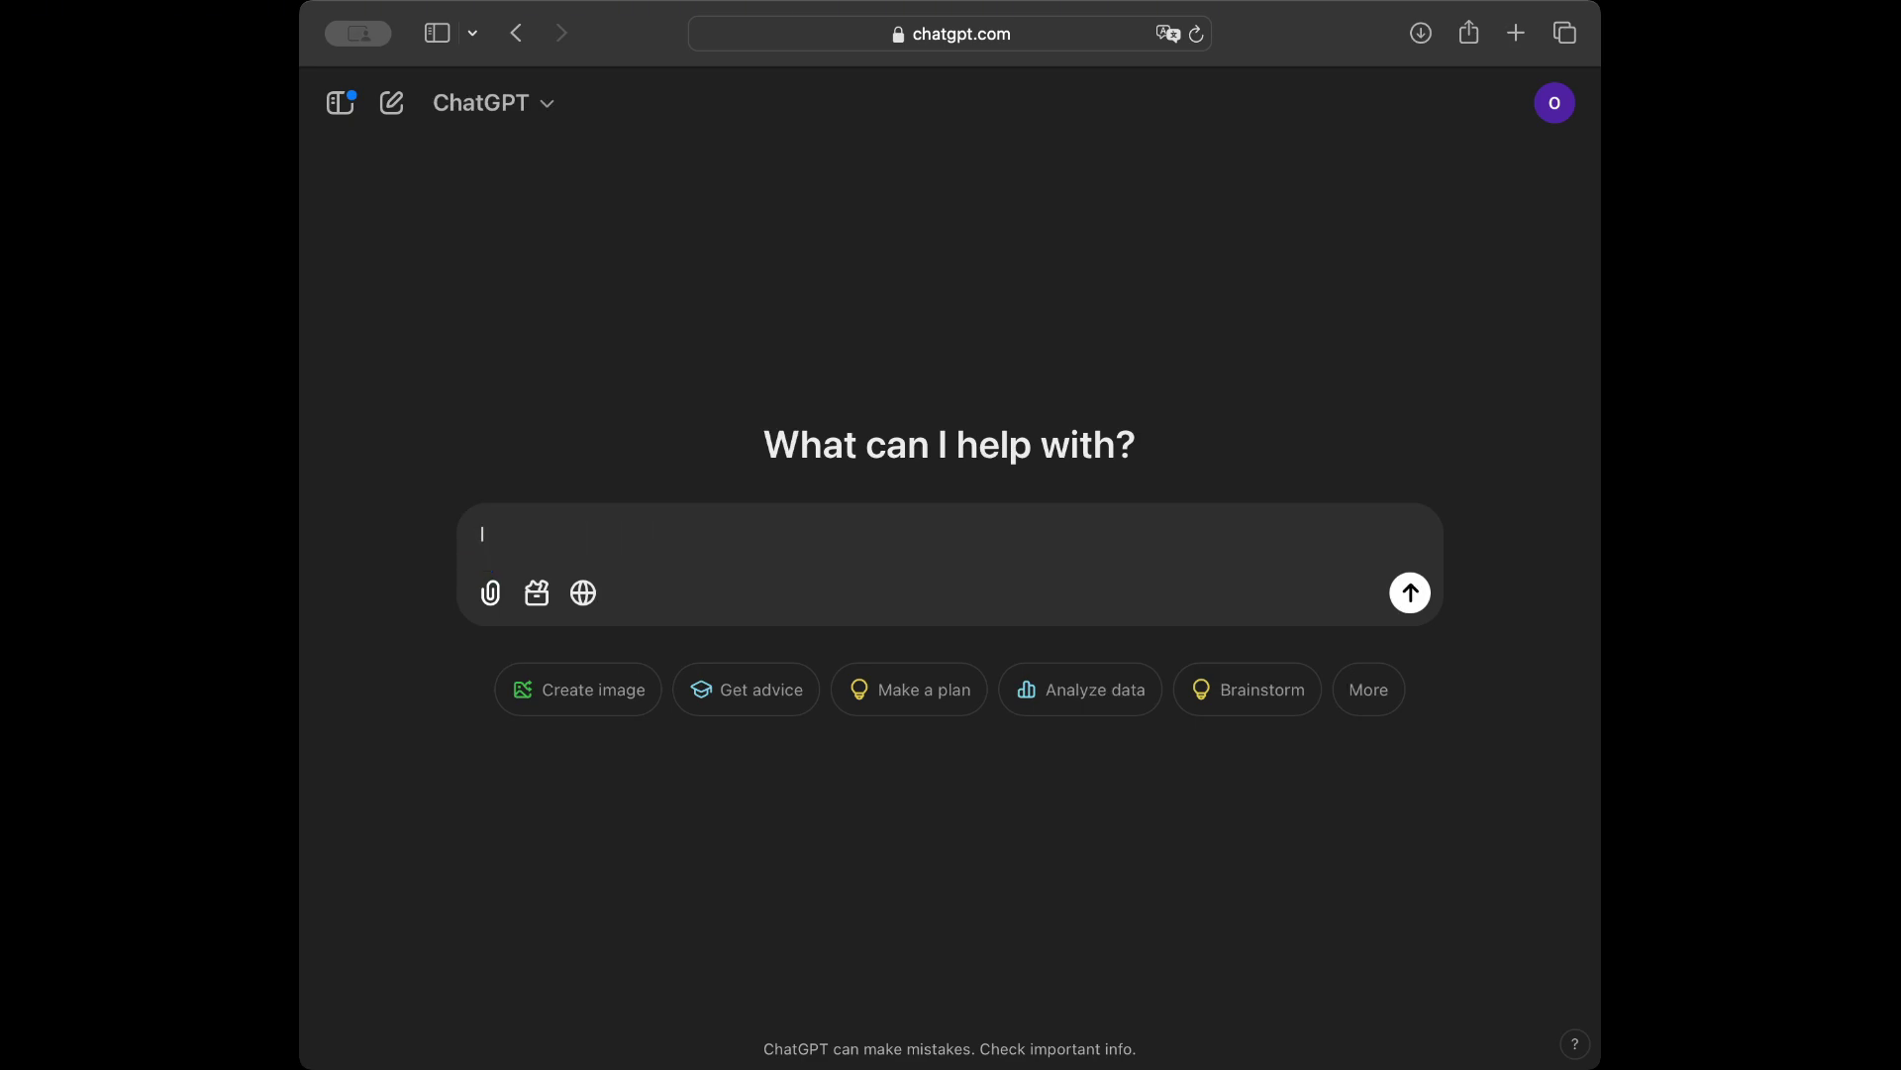
pyautogui.write(' have a portfolio ab')
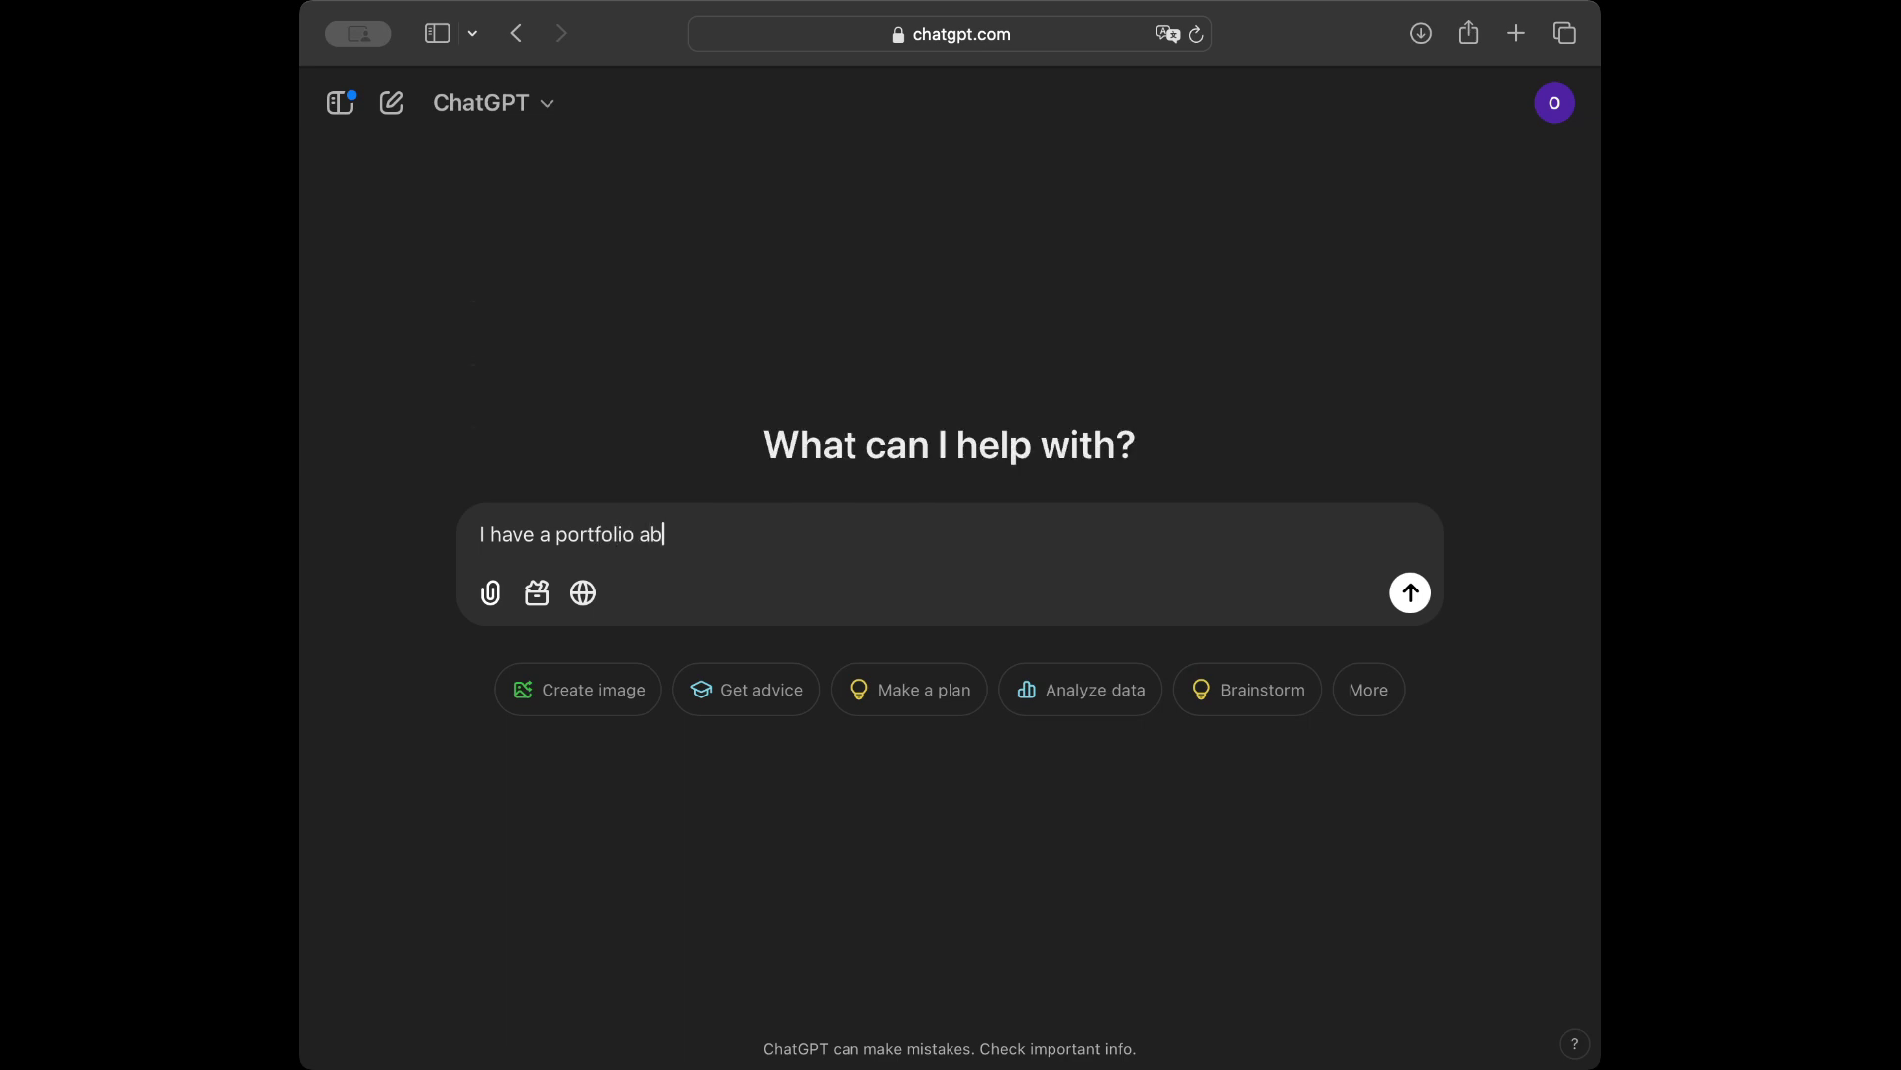
pyautogui.press('BackSpace')
pyautogui.write('nd I want you to analyze it an')
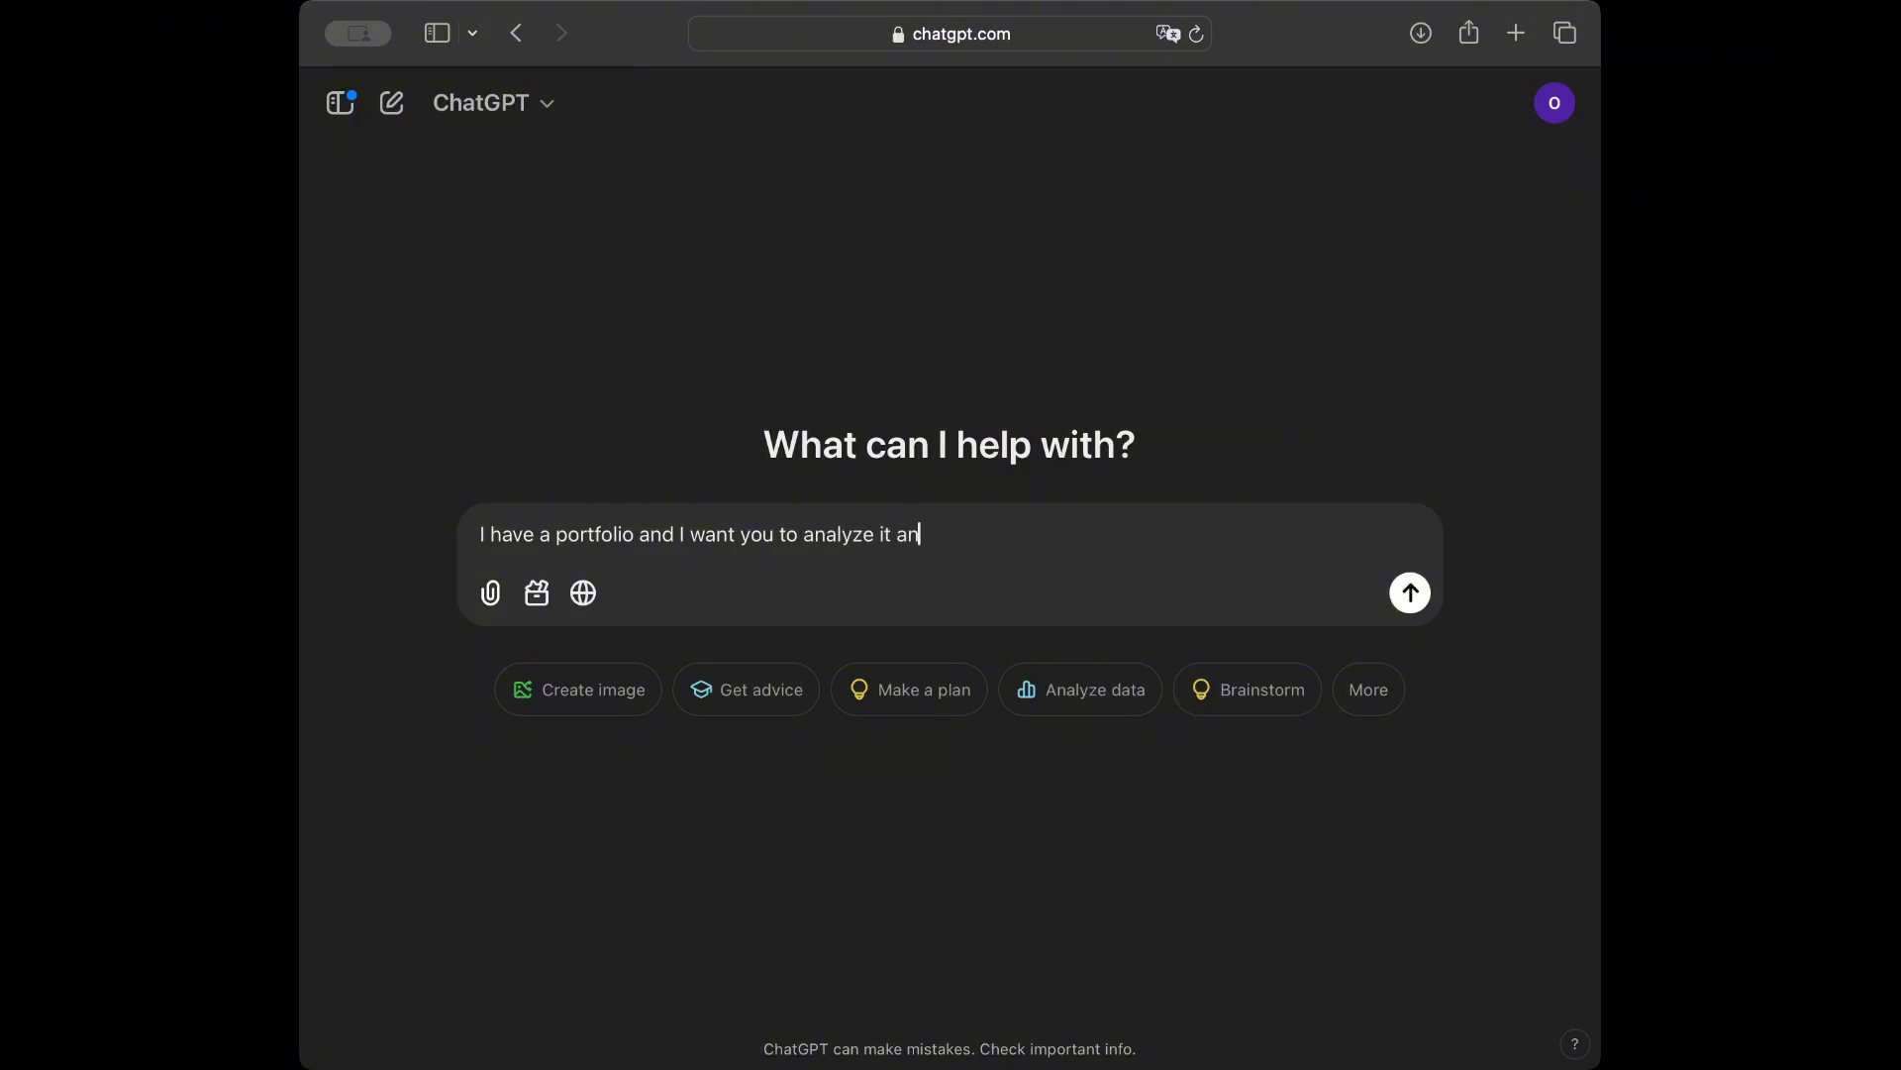
pyautogui.write('d give me advice on how I ')
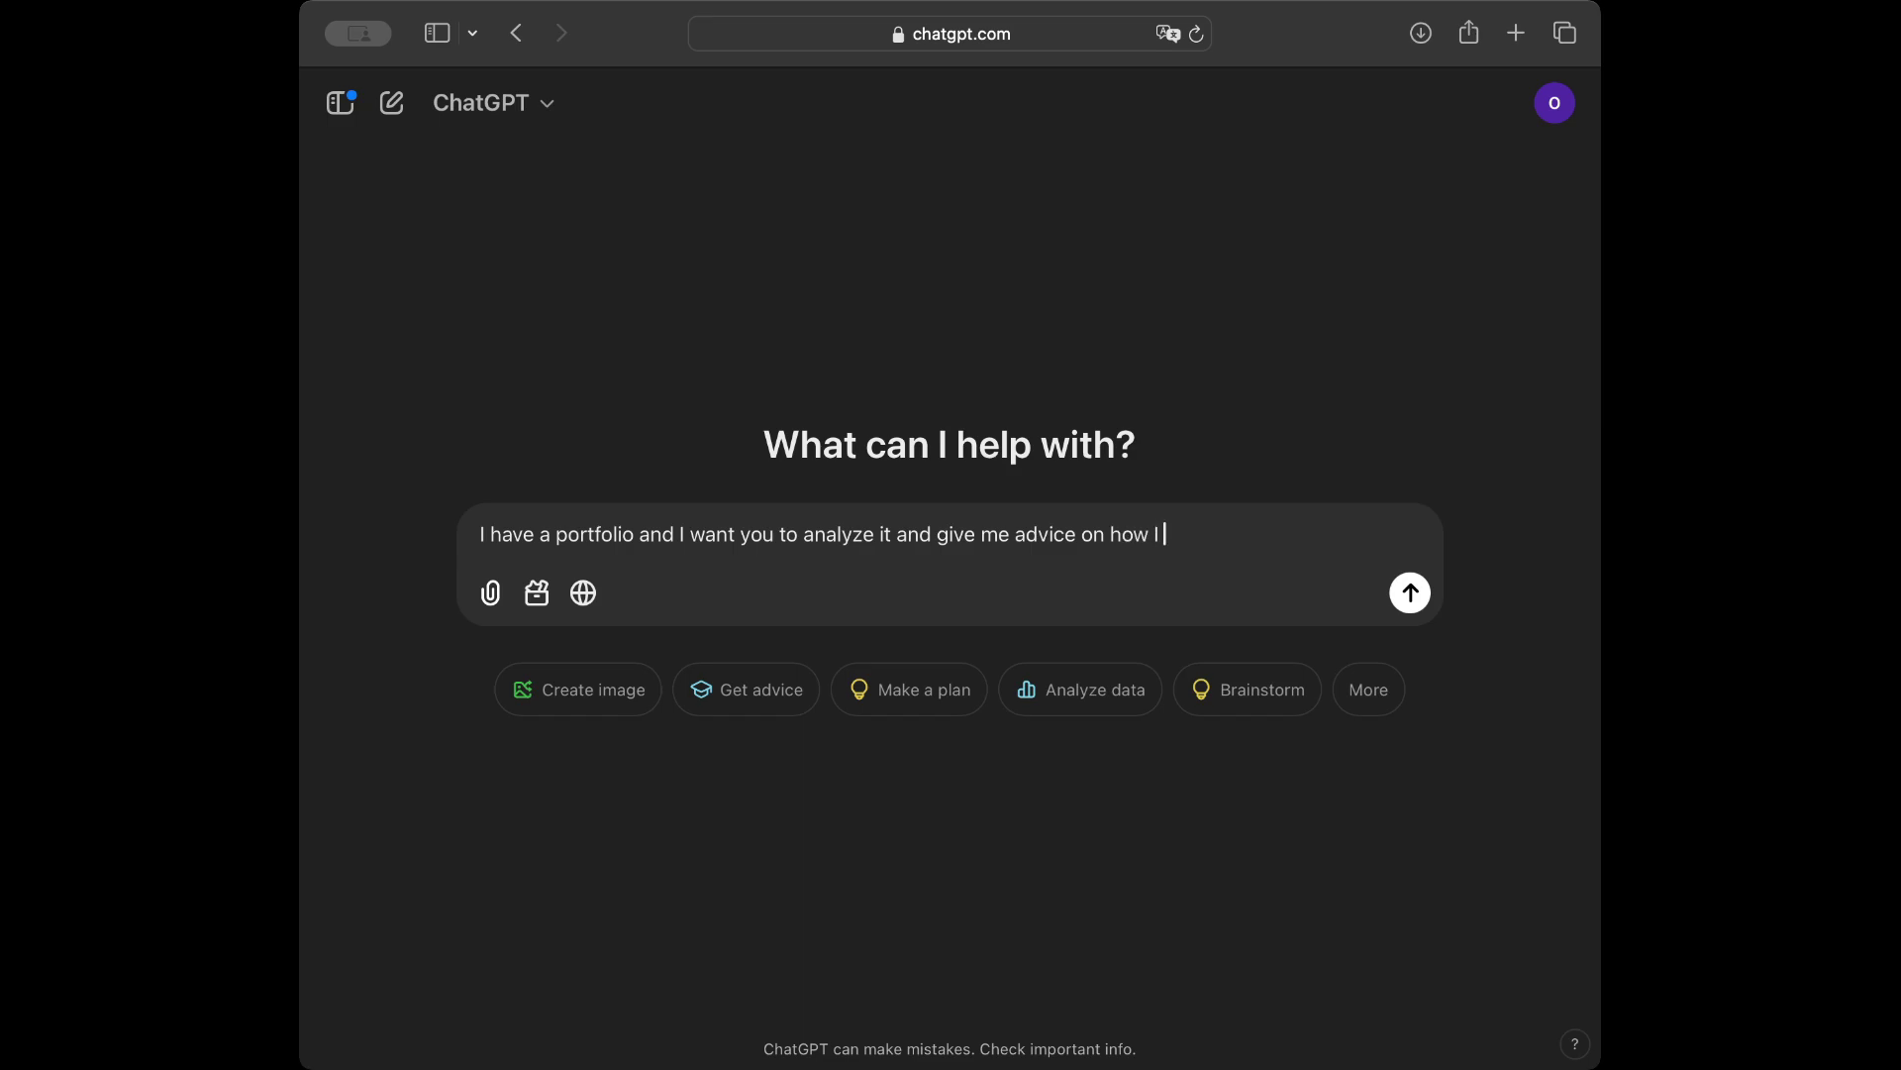
pyautogui.write('can make changes')
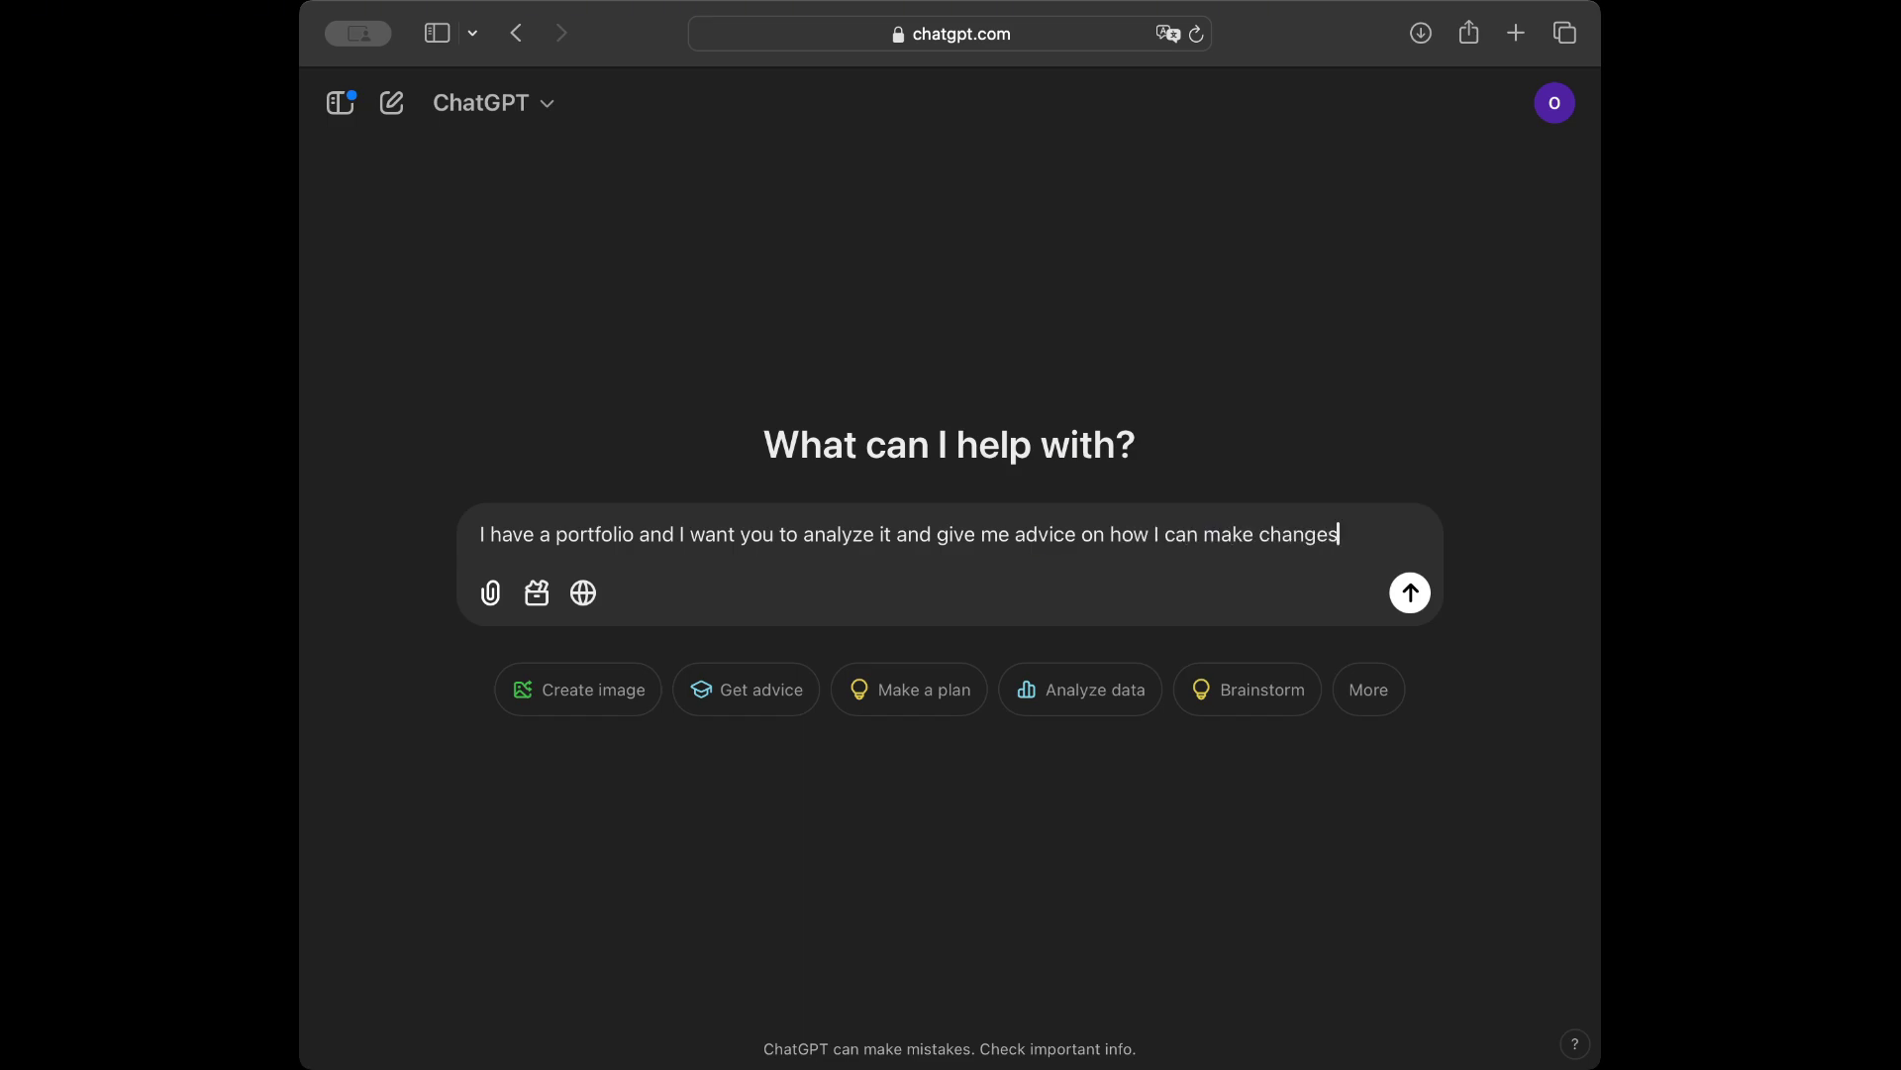
# Extend the prompt with ". I love taking risks on my investments. I have 20% SP500 ETF, I have 10", send it and stop the response
pyautogui.write('.')
pyautogui.write('I love tak')
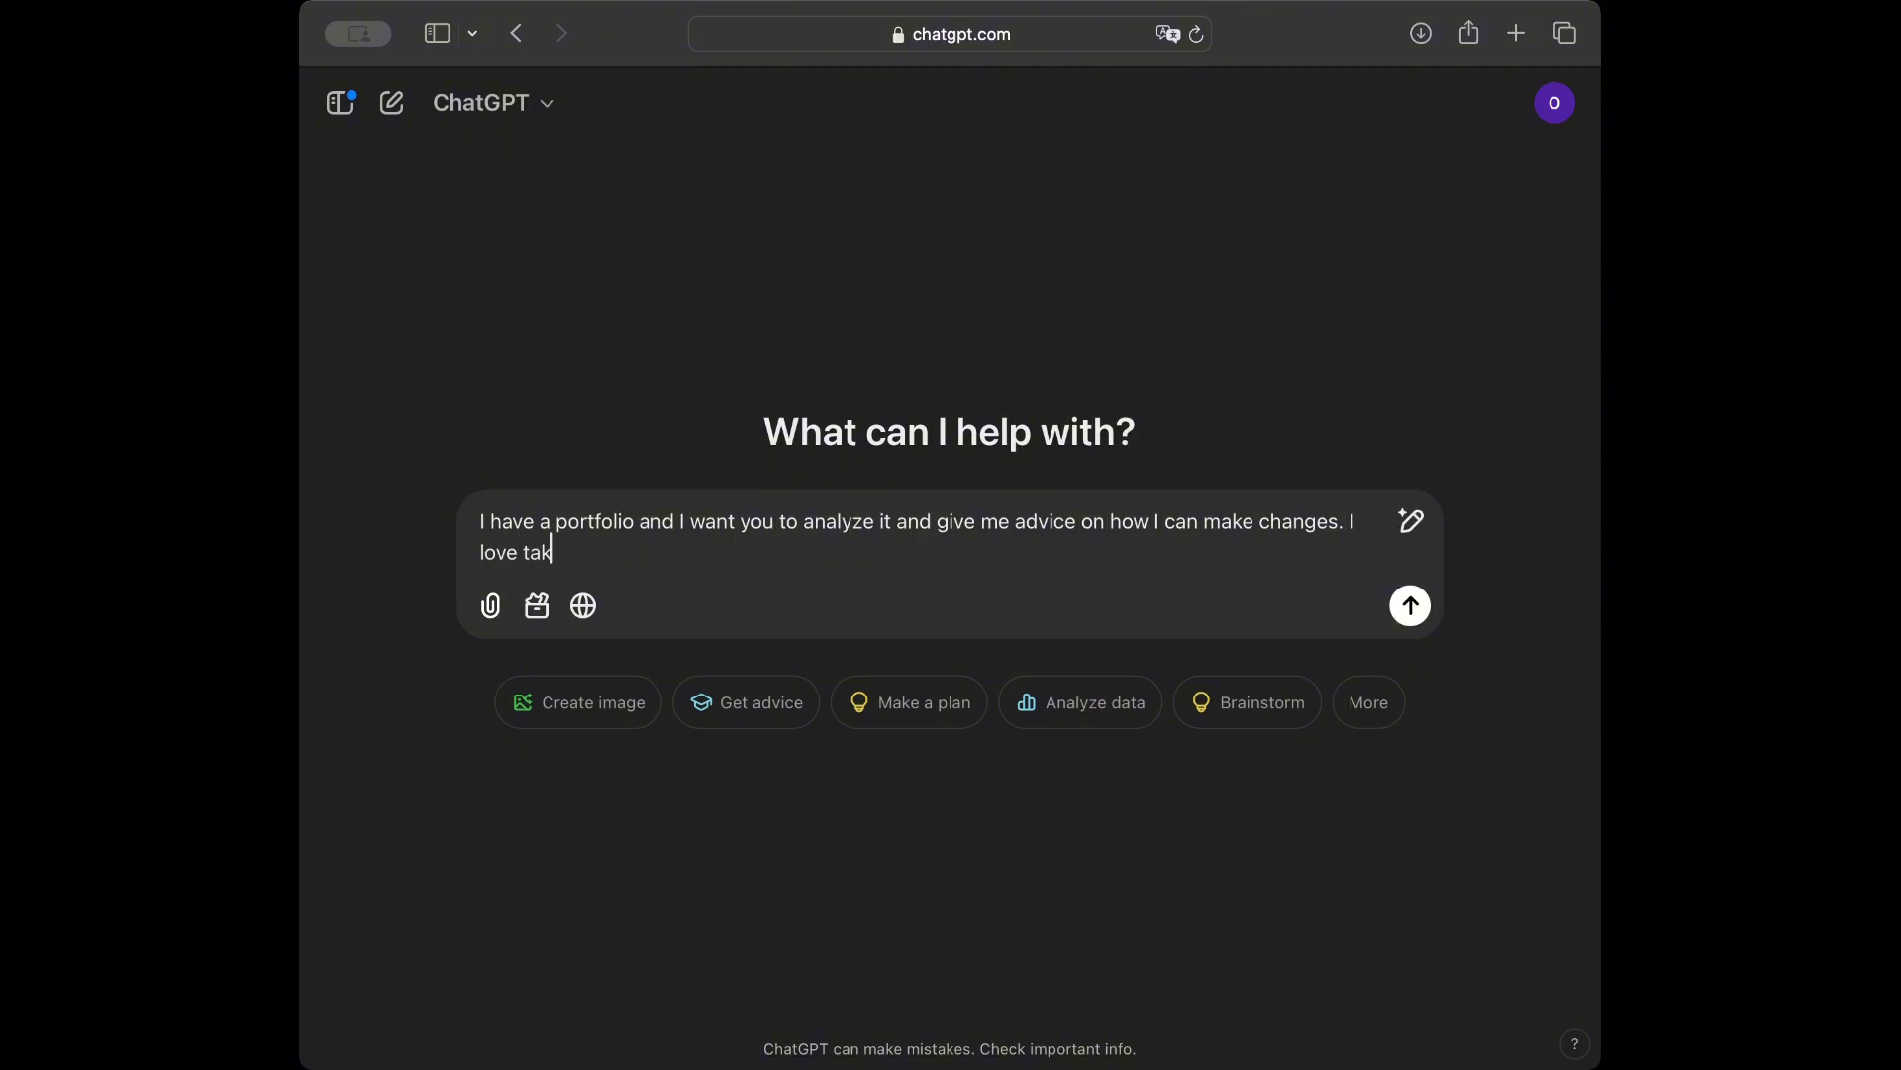
pyautogui.write('ing risks on my investments.')
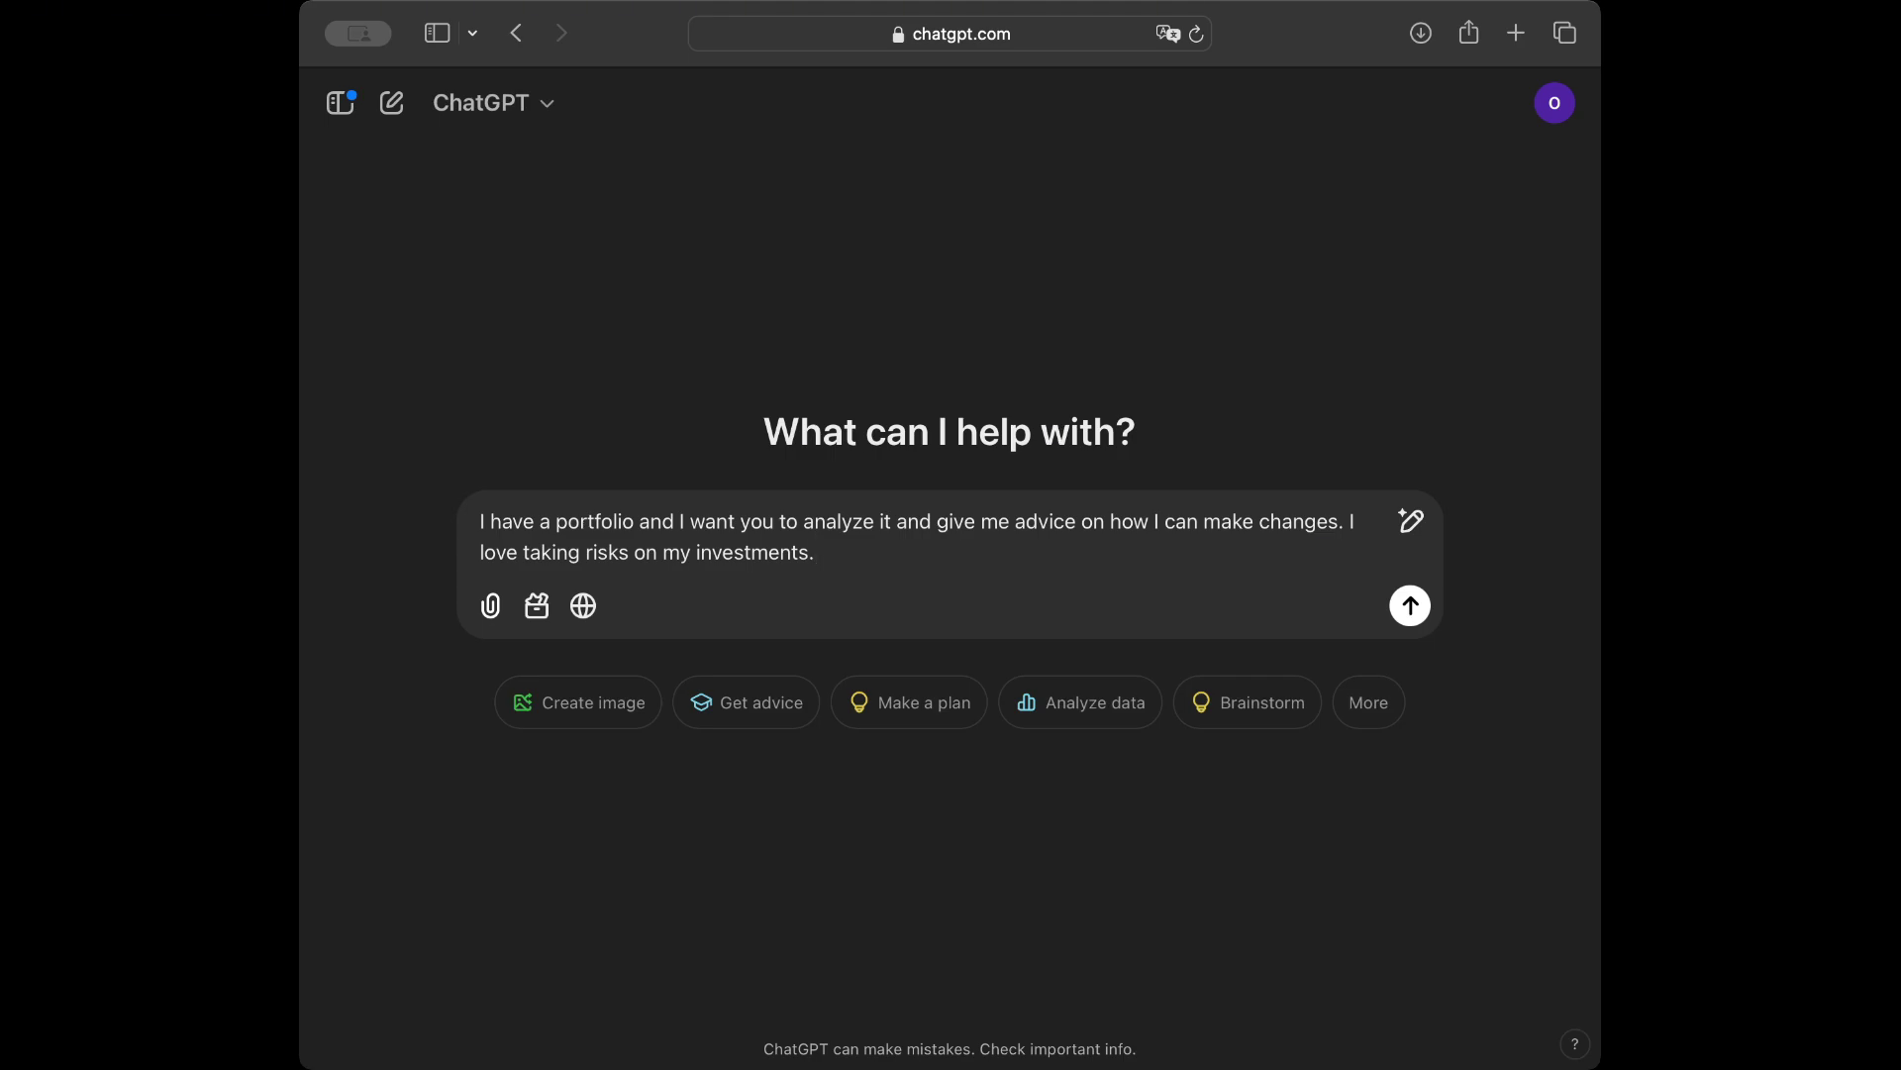
pyautogui.write(' I have 20% SP500 ET')
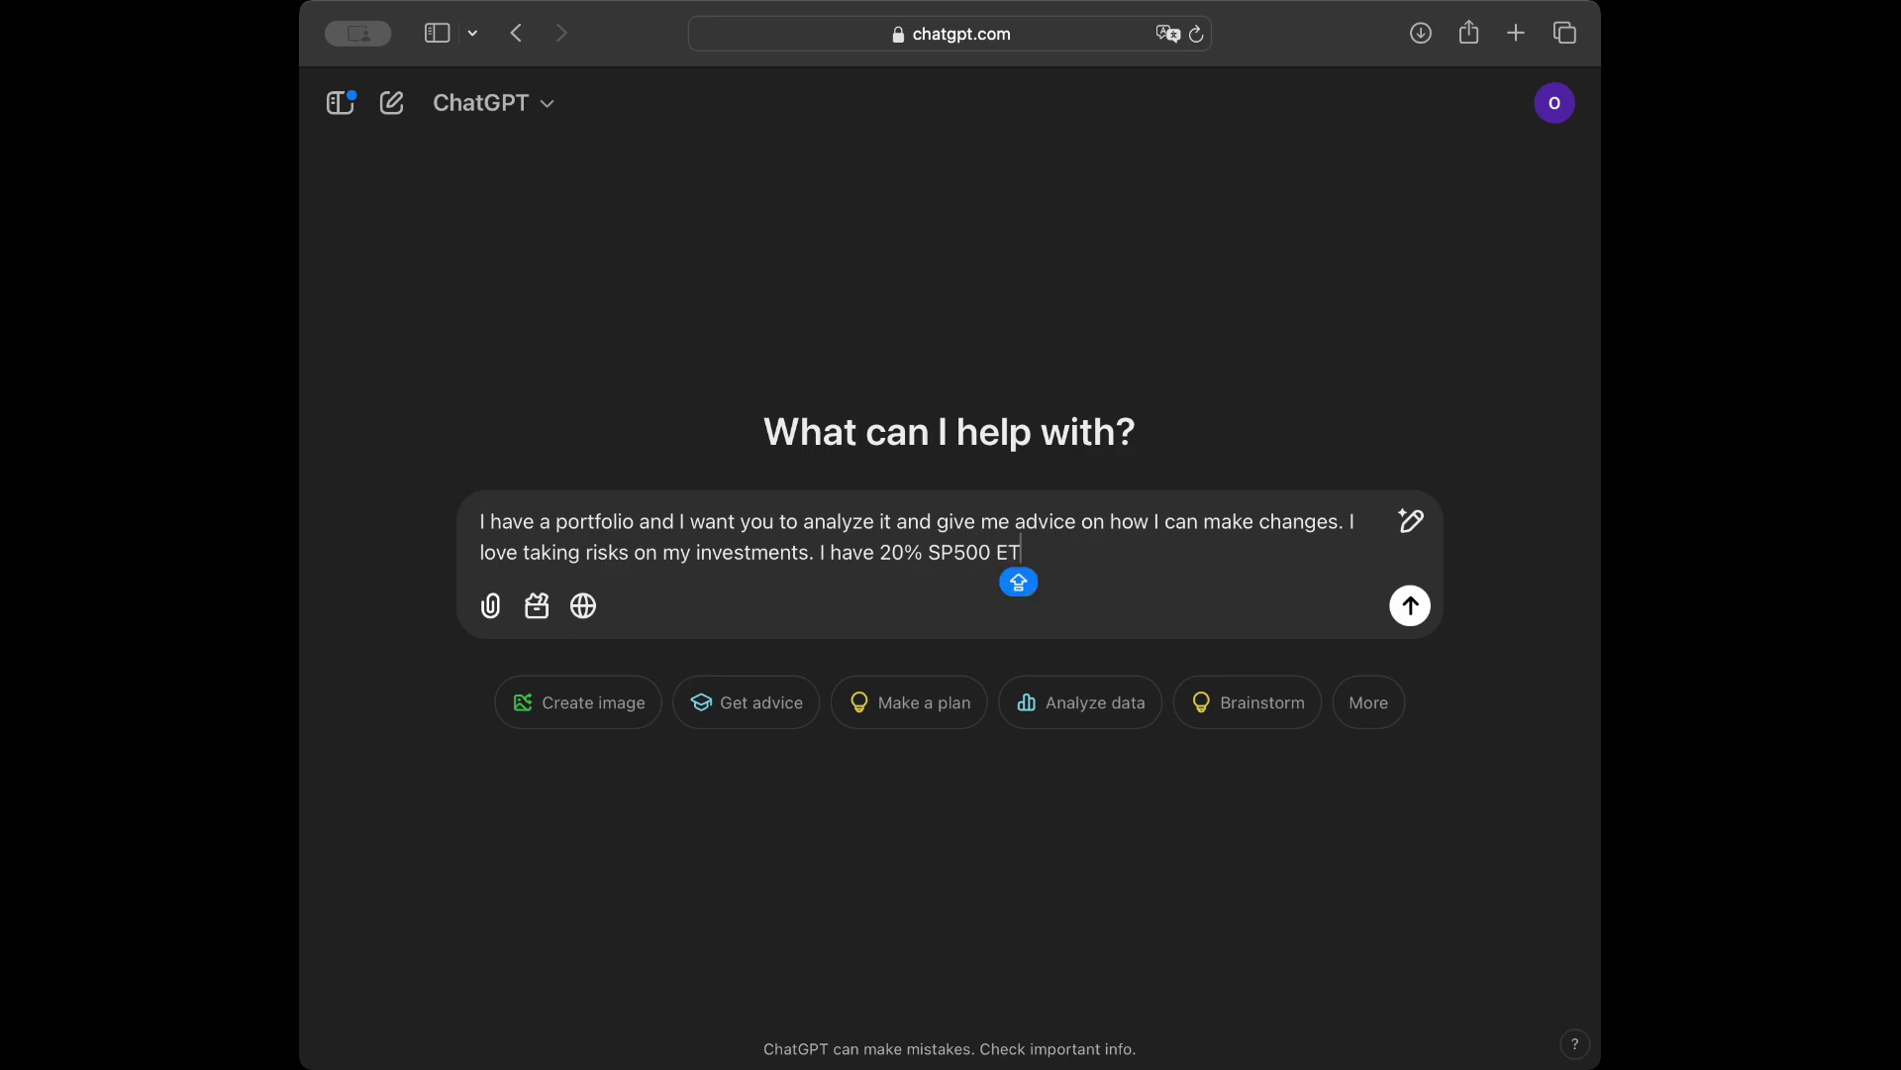
pyautogui.write('F, I have 105')
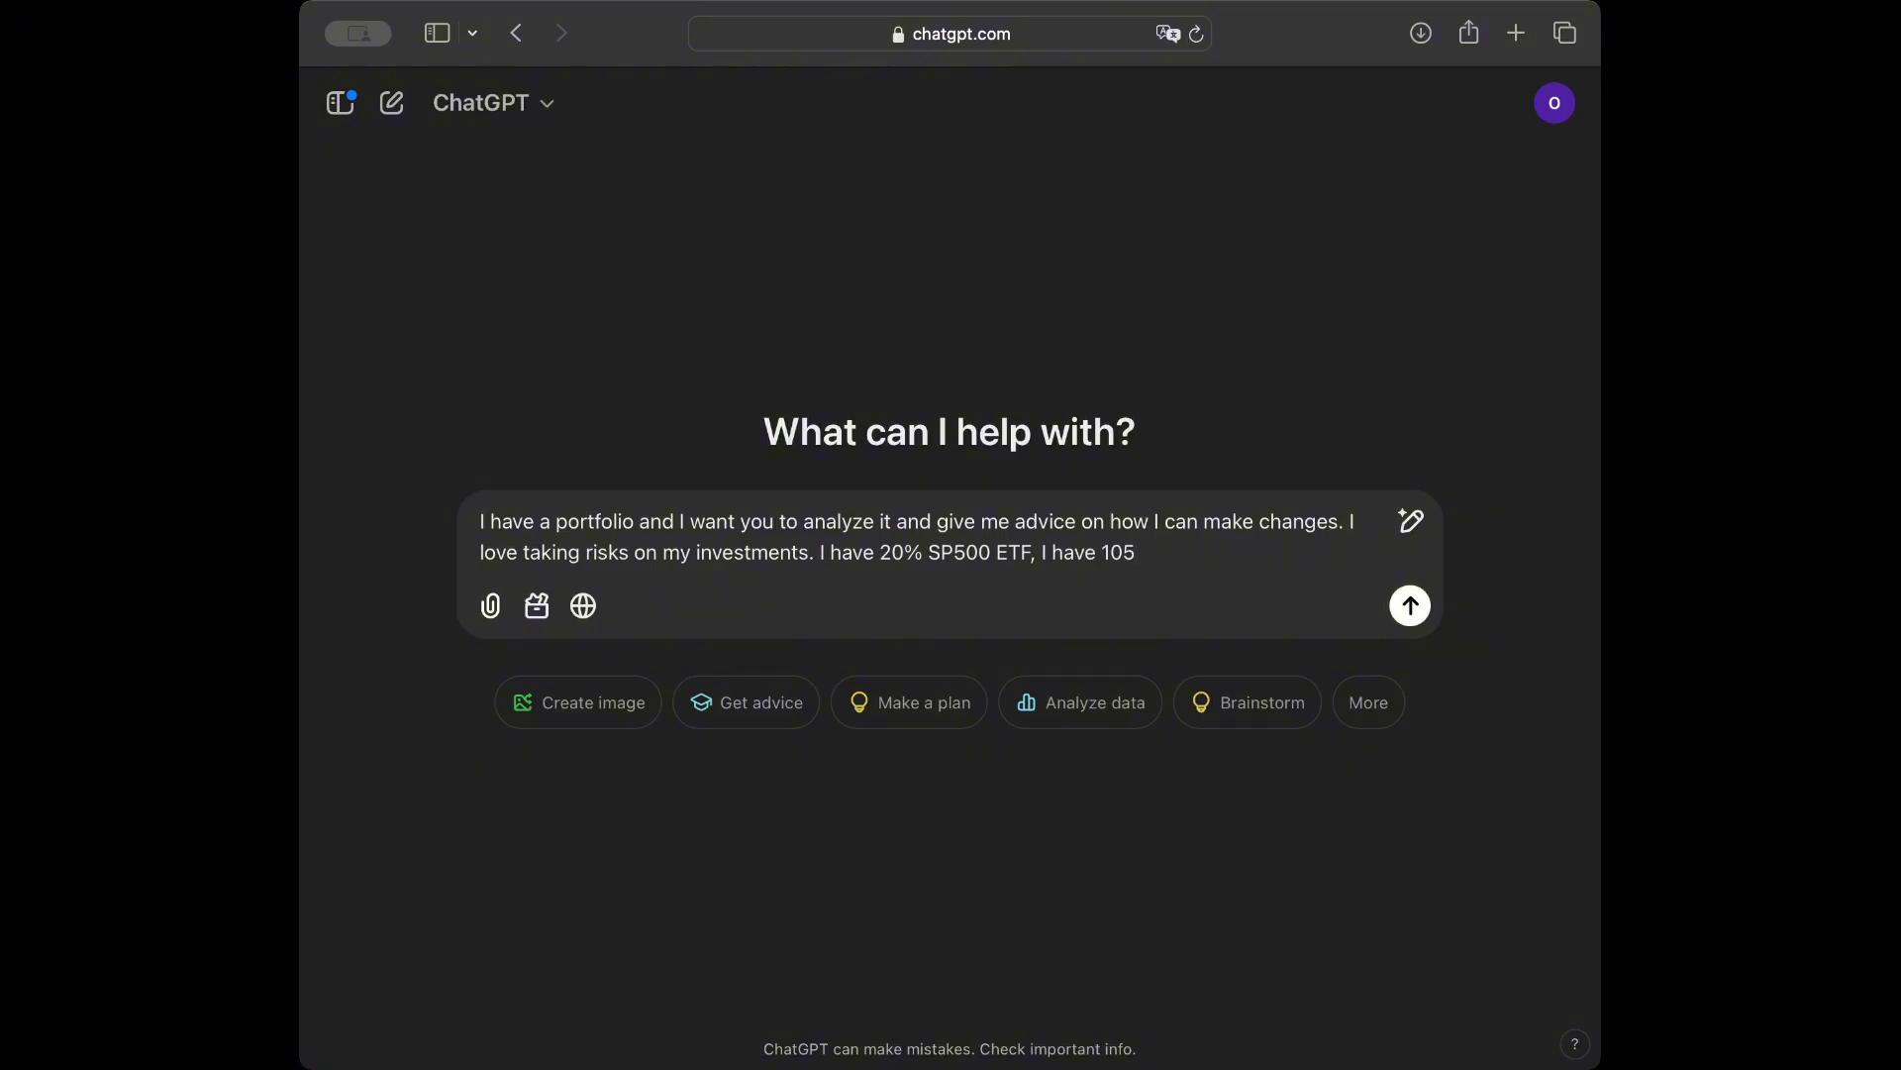
pyautogui.press('BackSpace')
pyautogui.press('Return')
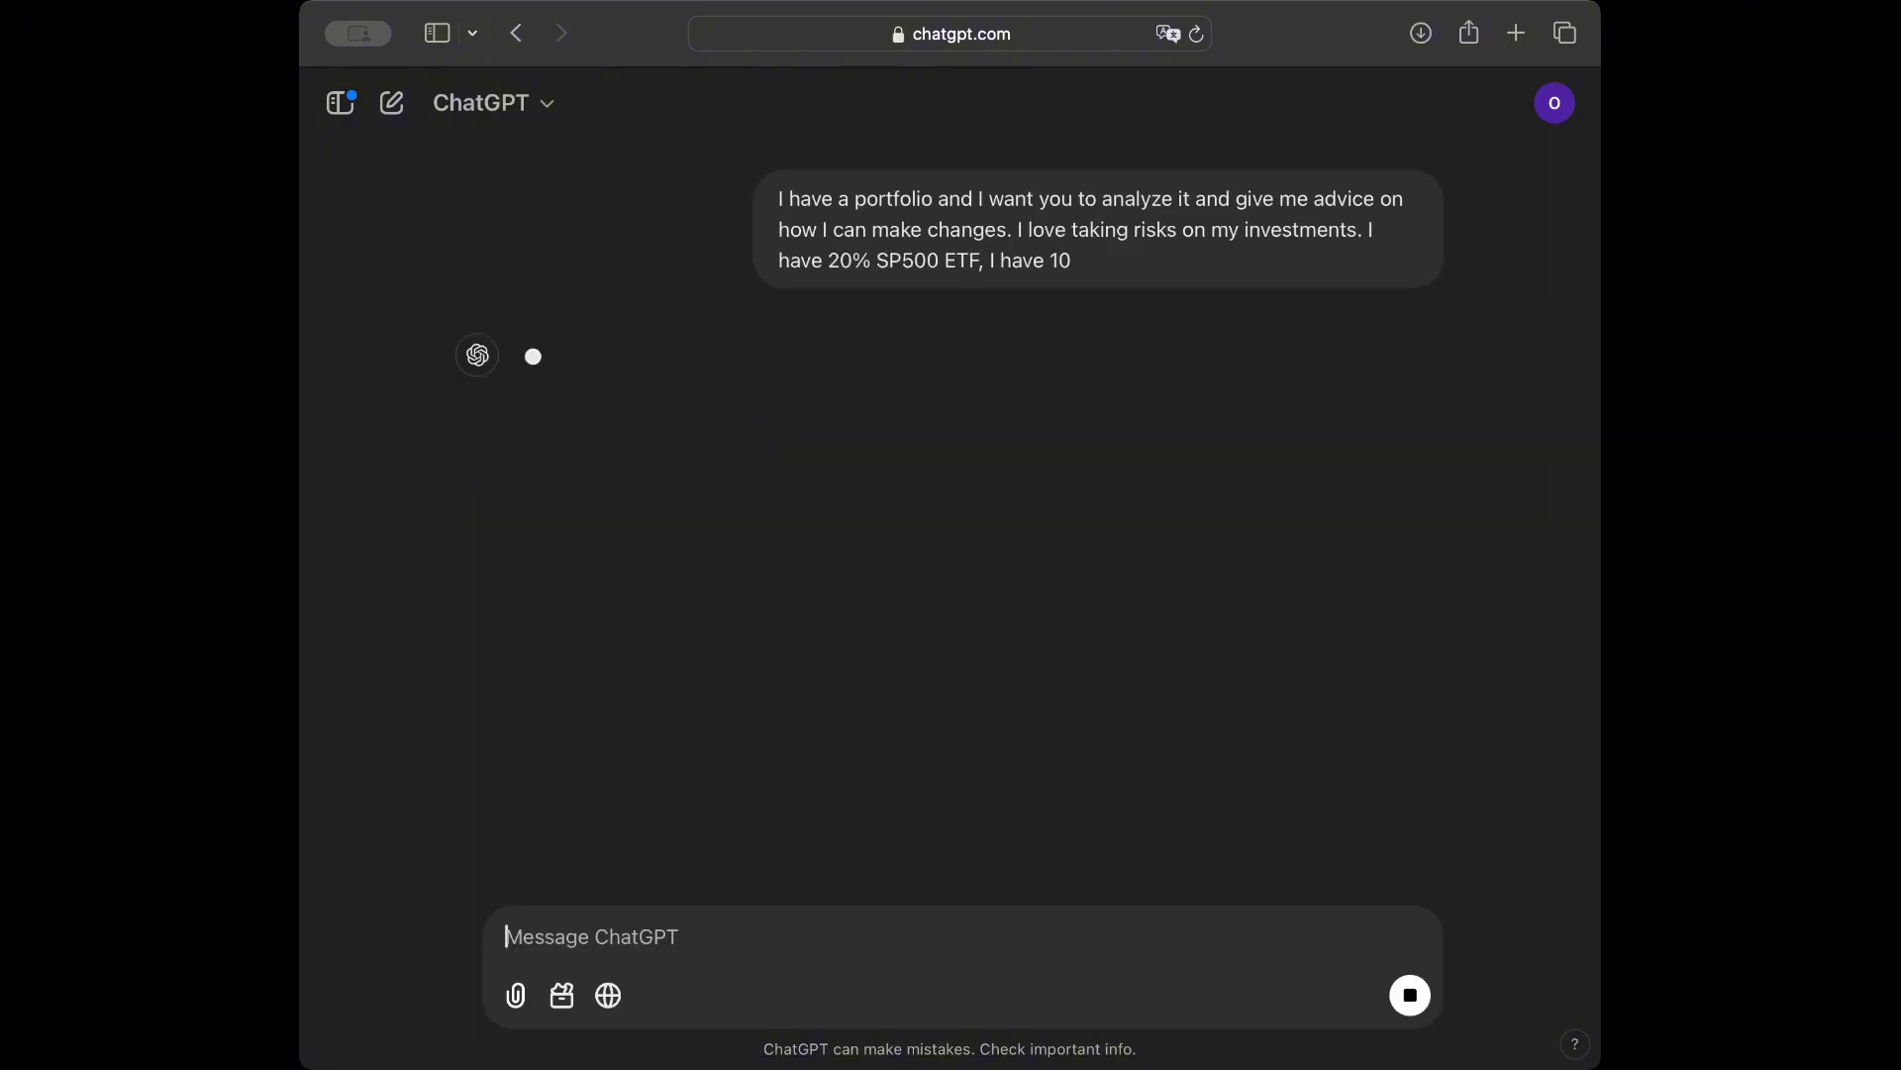
pyautogui.click(1410, 995)
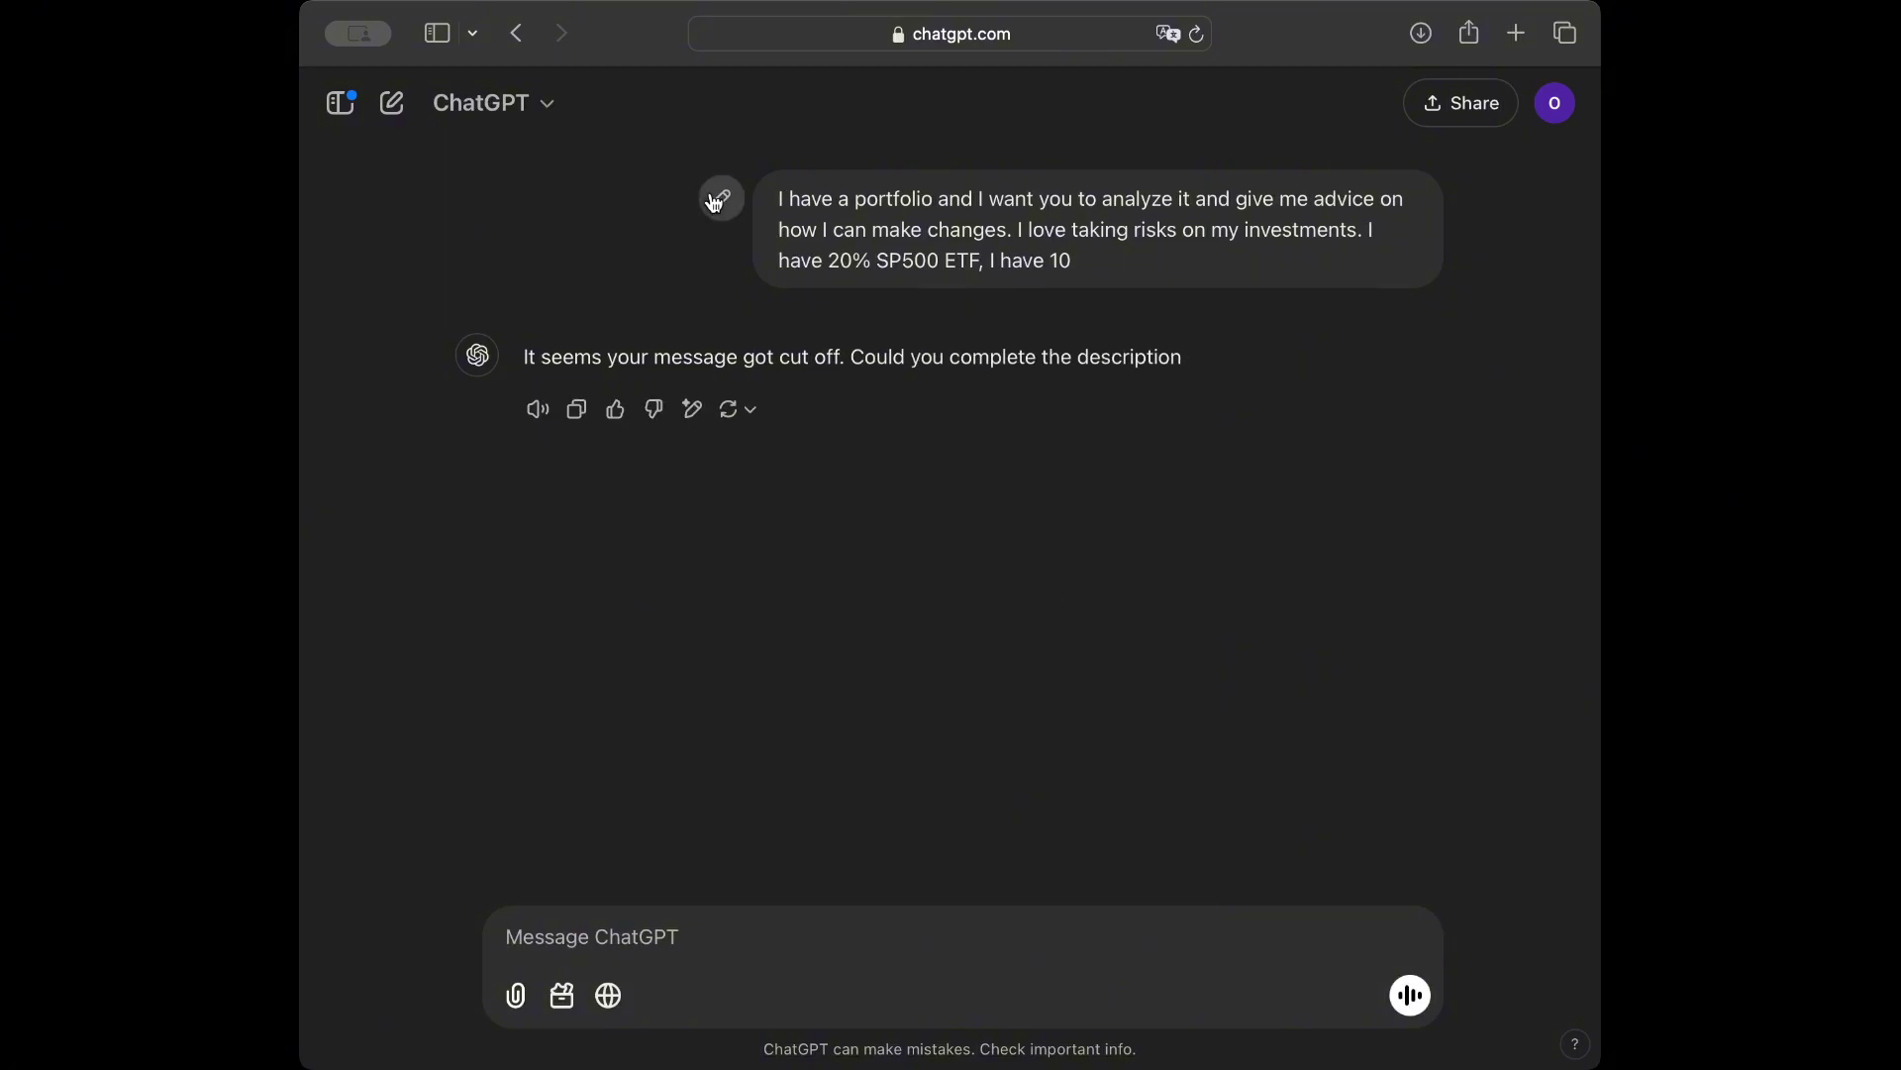
# Edit the sent portfolio message and continue it with "% META I have 20% AMZN"
pyautogui.click(720, 199)
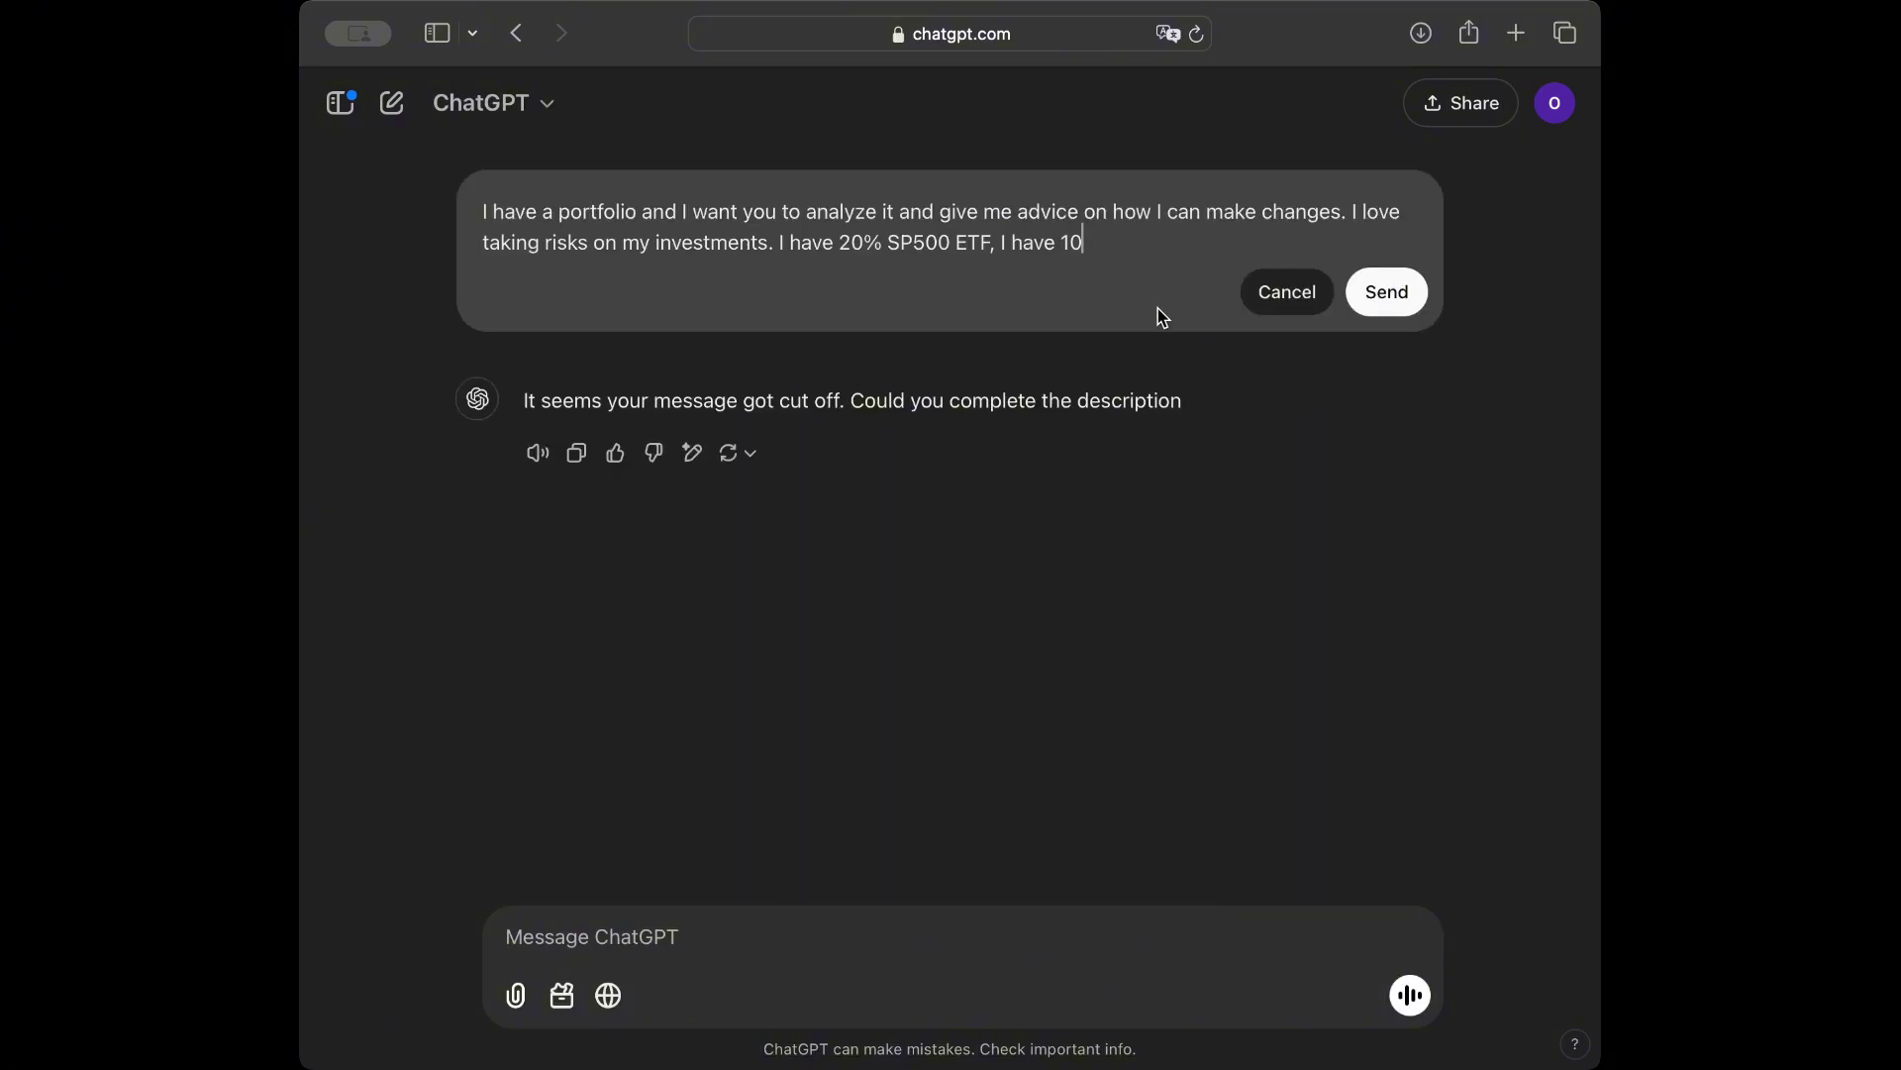
pyautogui.write('% META I h')
pyautogui.write('20% AMZN')
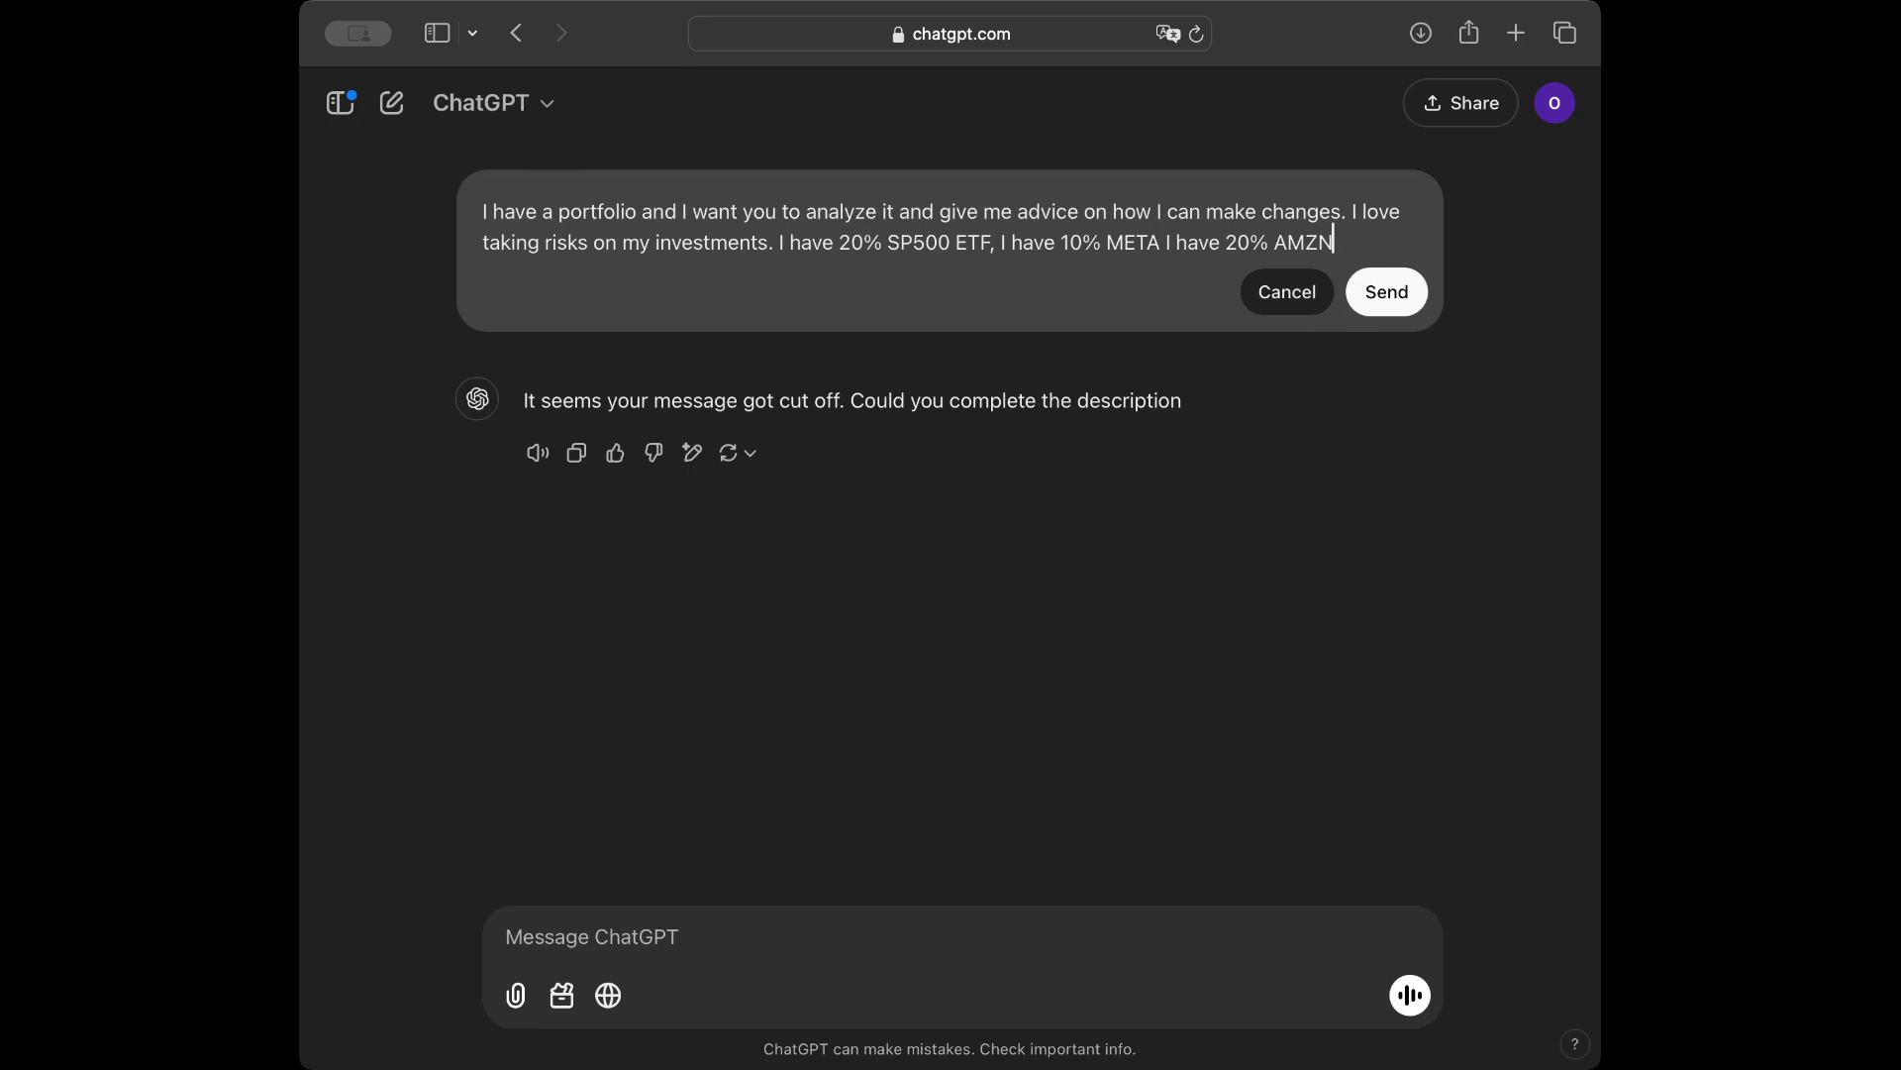
# Add ", I have 20% Emerging Market ETF," to the portfolio message being edited
pyautogui.write(', I HAVE')
pyautogui.press('BackSpace')
pyautogui.press('BackSpace')
pyautogui.press('BackSpace')
pyautogui.press('BackSpace')
pyautogui.press('BackSpace')
pyautogui.write('have 20% Emer')
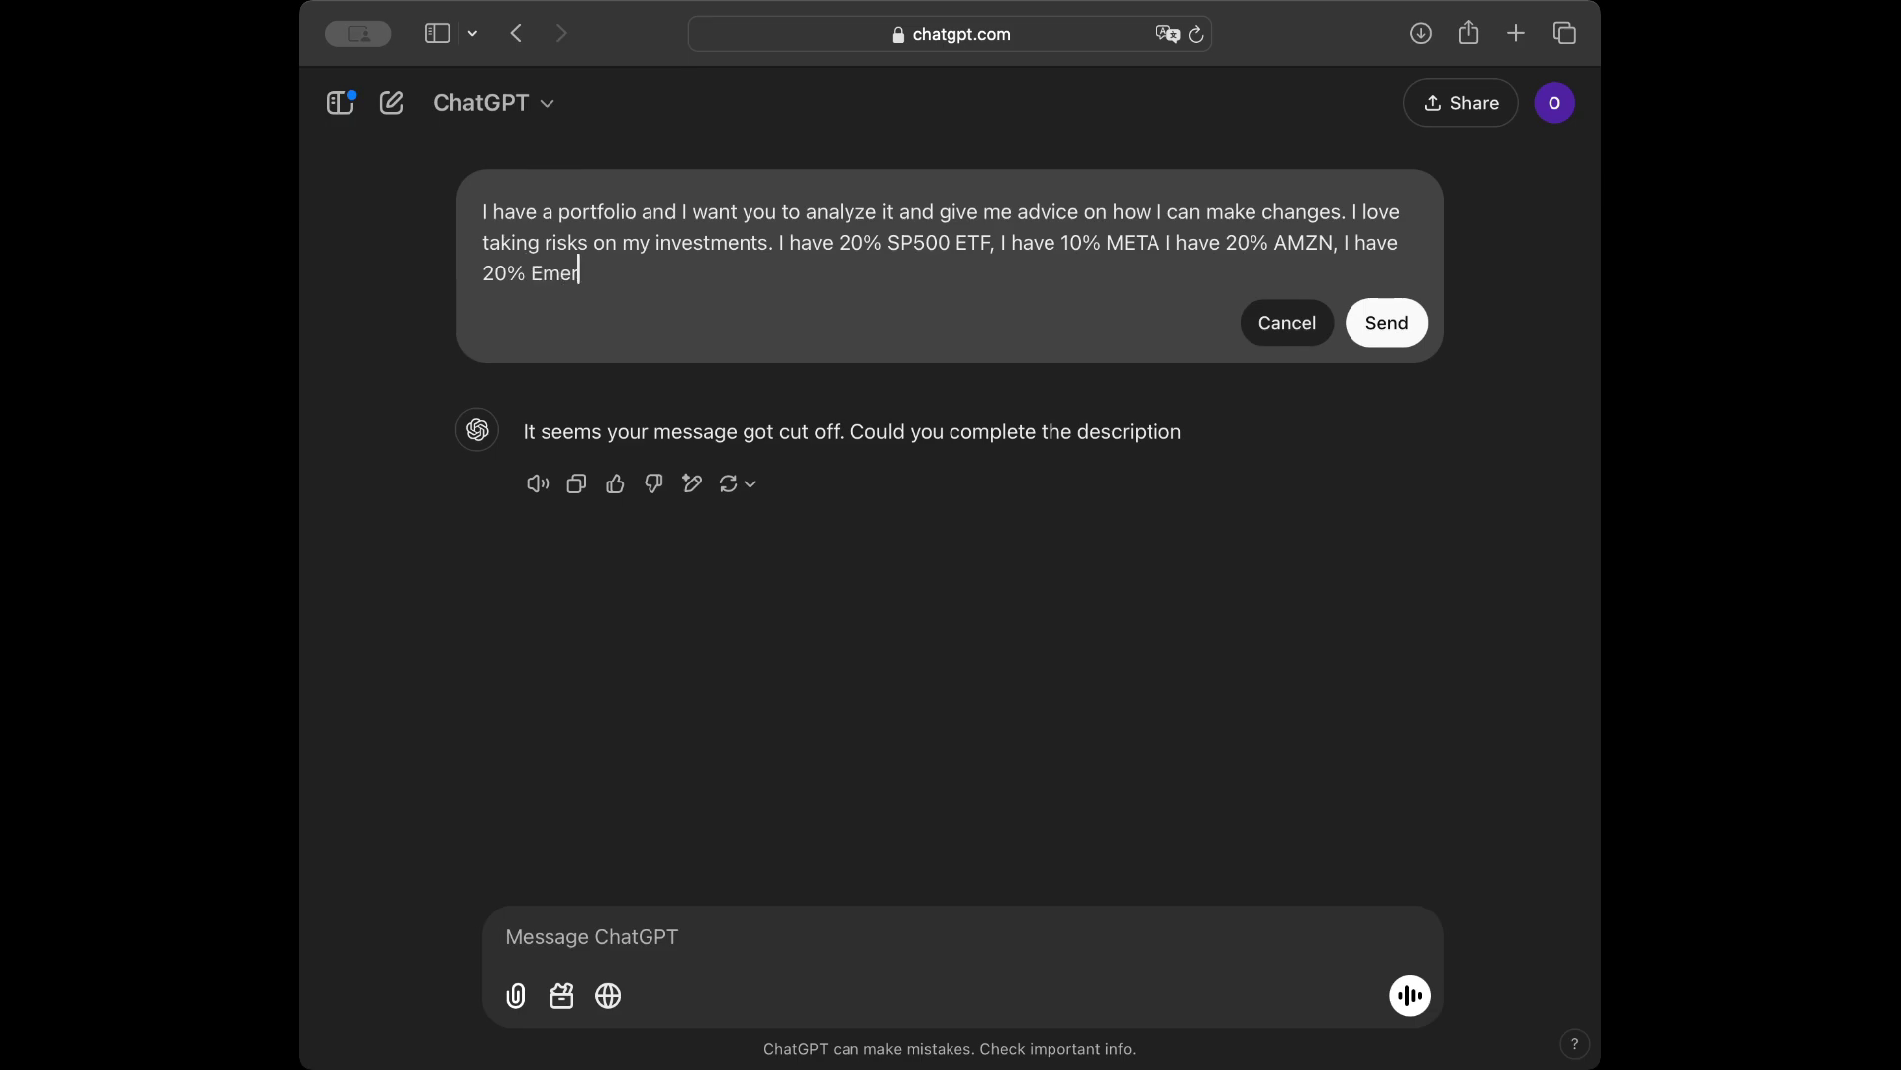
pyautogui.write('ging markets')
pyautogui.press('BackSpace')
pyautogui.press('BackSpace')
pyautogui.press('BackSpace')
pyautogui.press('BackSpace')
pyautogui.press('BackSpace')
pyautogui.press('BackSpace')
pyautogui.press('BackSpace')
pyautogui.write('Market')
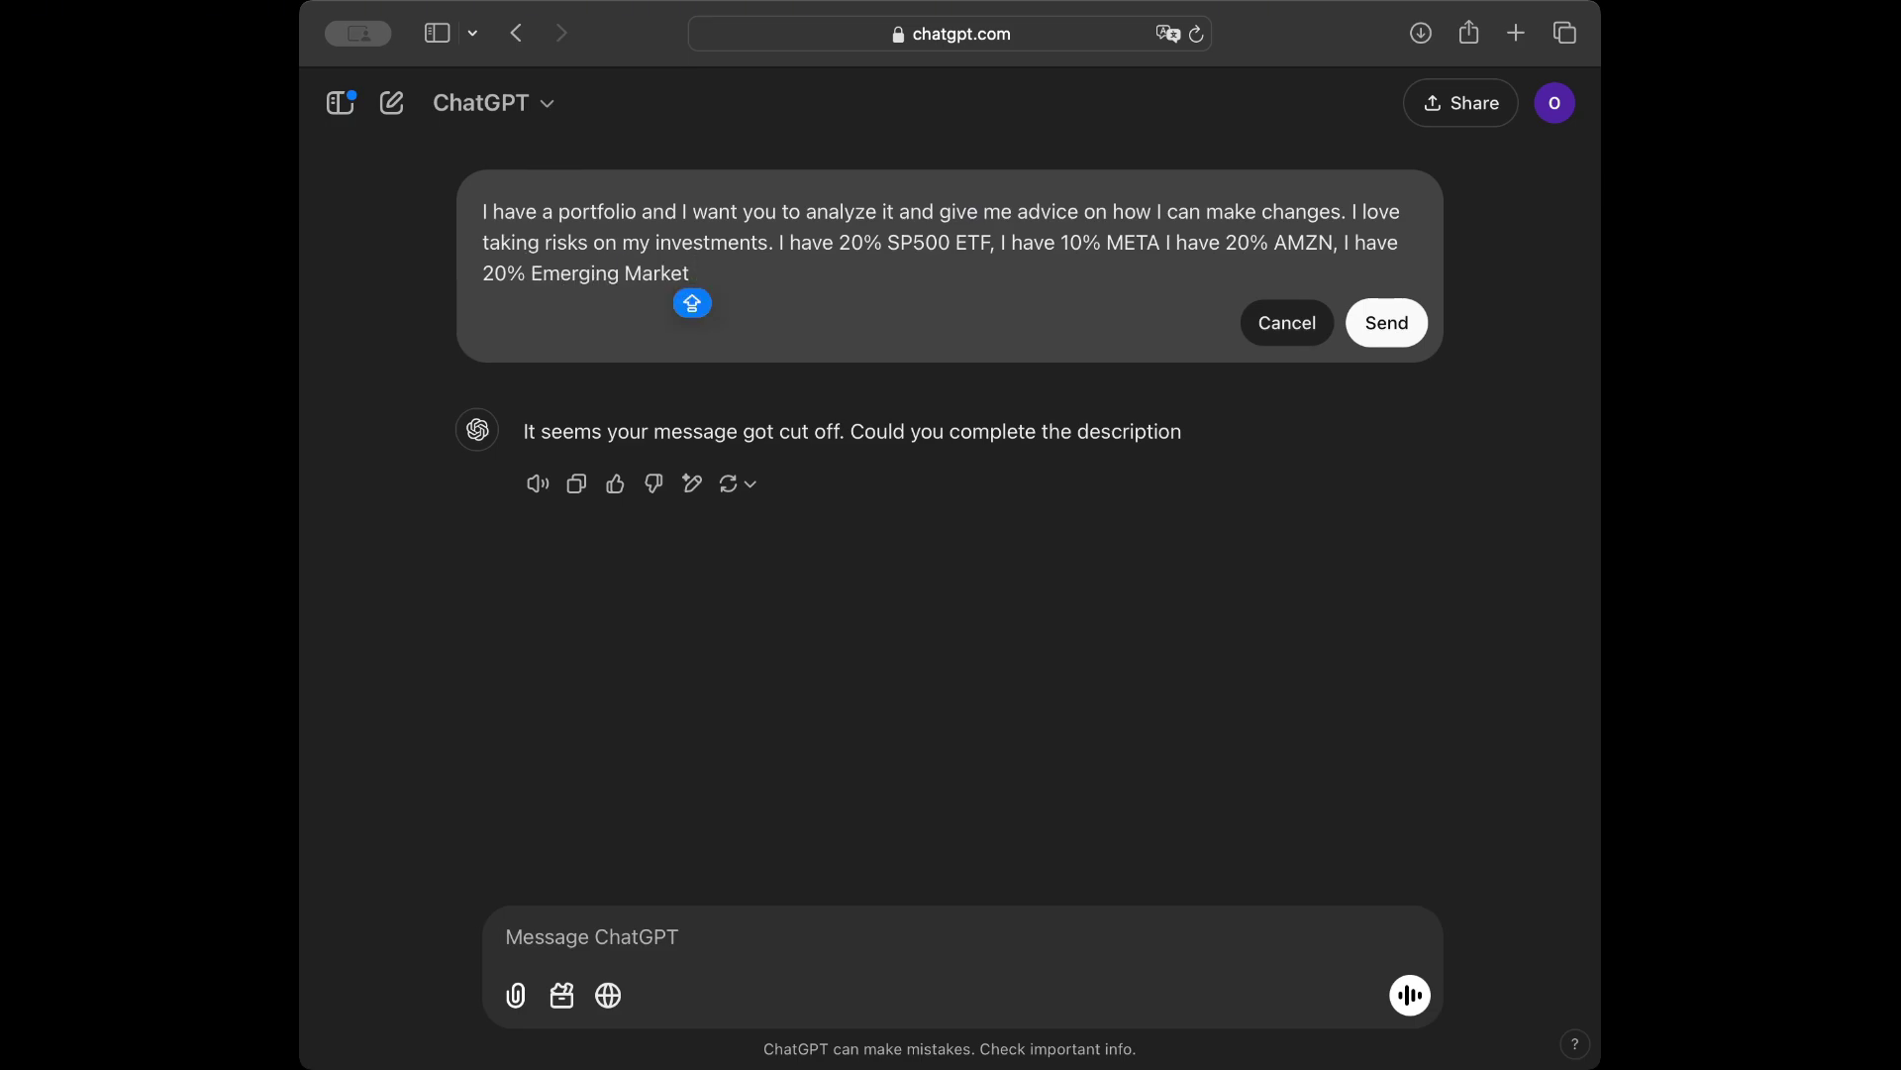
pyautogui.write(' ETF,')
# Finish the portfolio message with "I have 30% bond" and send the edited prompt
pyautogui.write('ı HAV')
pyautogui.press('capslock')
pyautogui.press('BackSpace')
pyautogui.press('BackSpace')
pyautogui.press('BackSpace')
pyautogui.press('BackSpace')
pyautogui.press('BackSpace')
pyautogui.write('I have 30% bond')
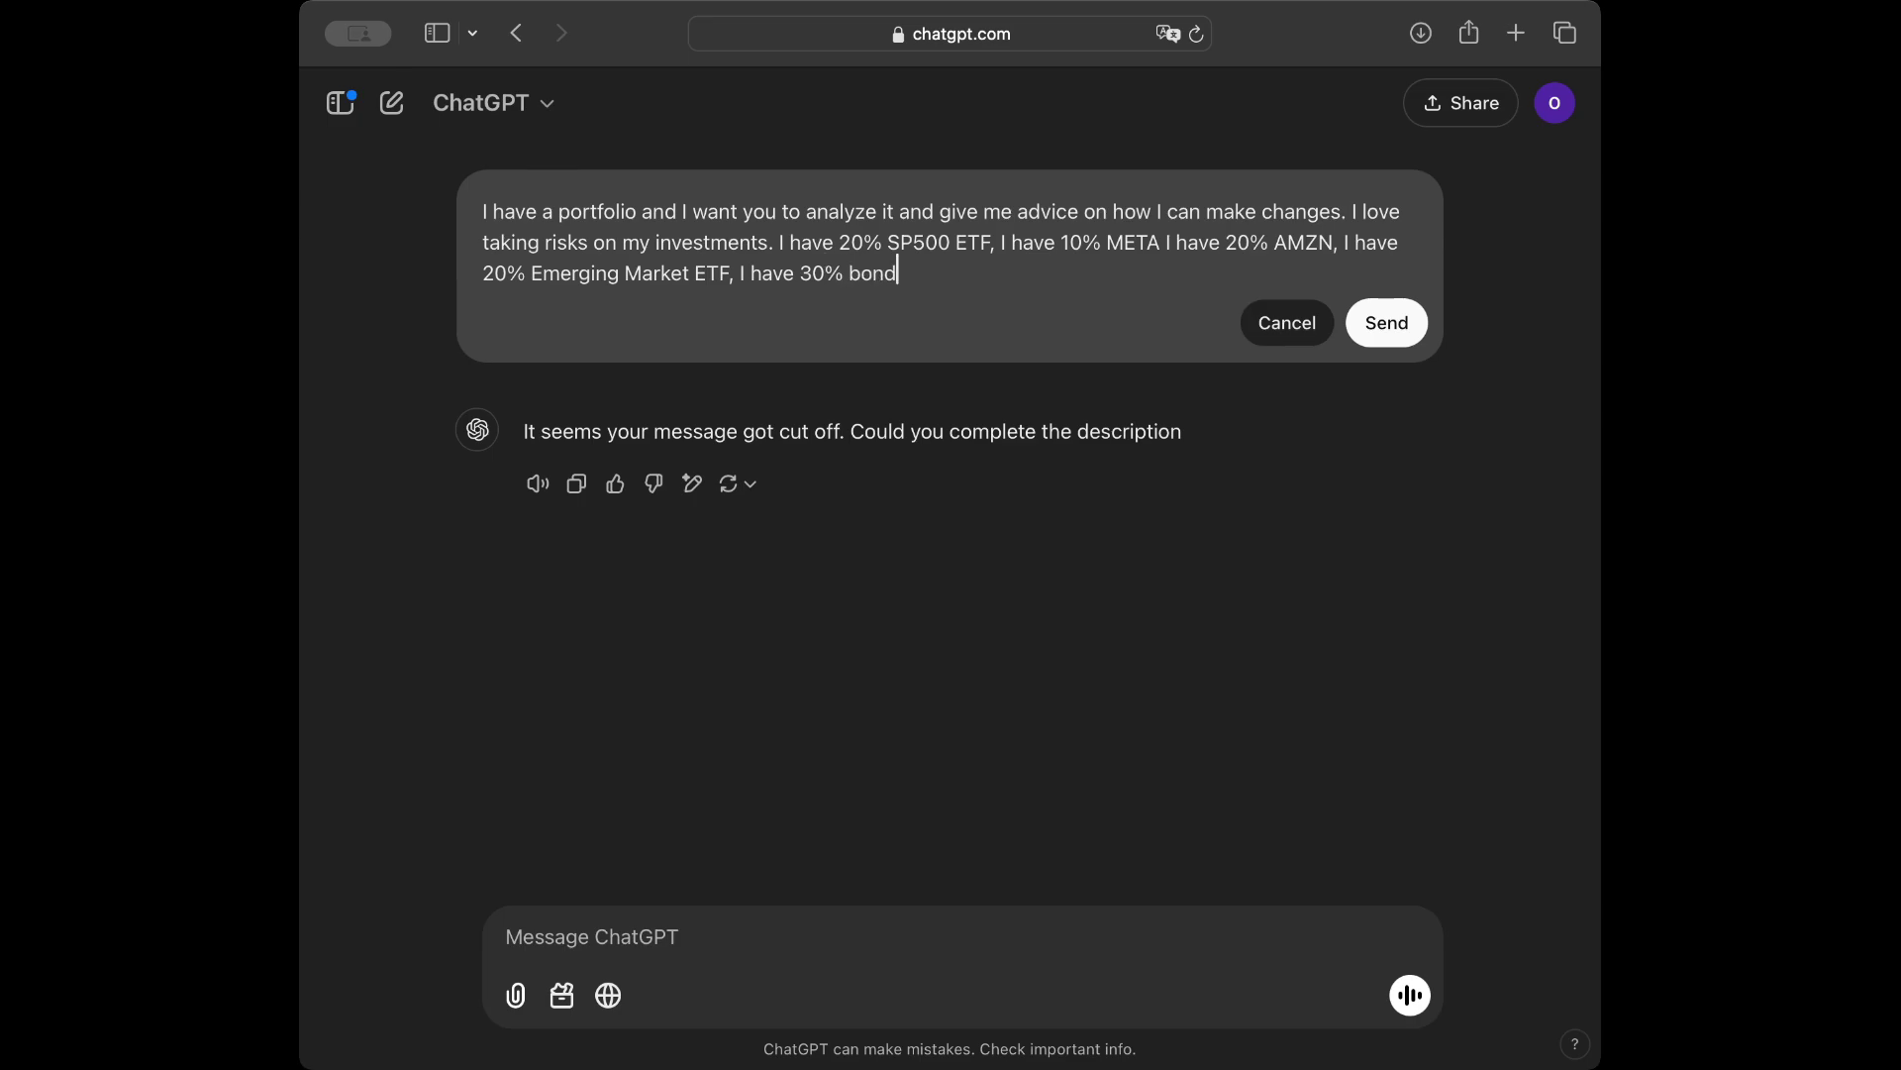
pyautogui.click(1405, 325)
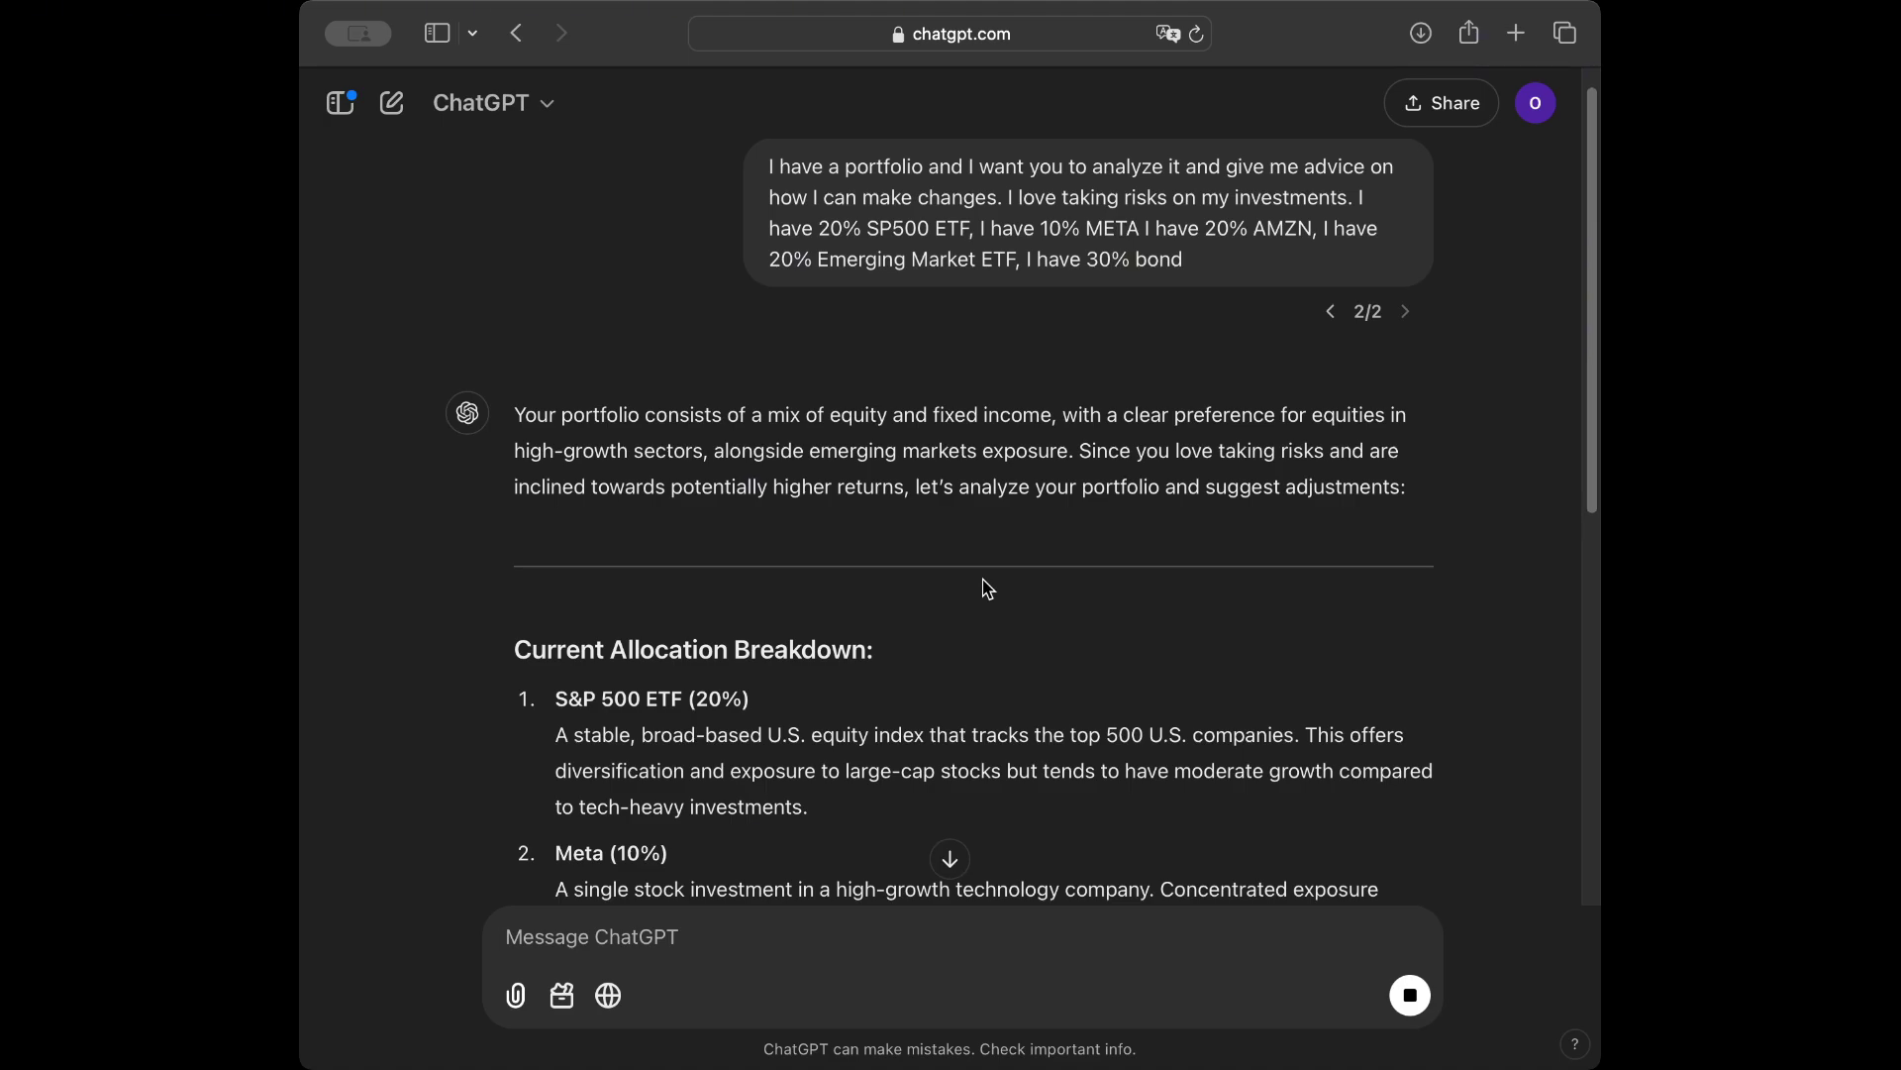
# Read the Current Allocation Breakdown and Risk Analysis sections of the portfolio answer
pyautogui.write('<')
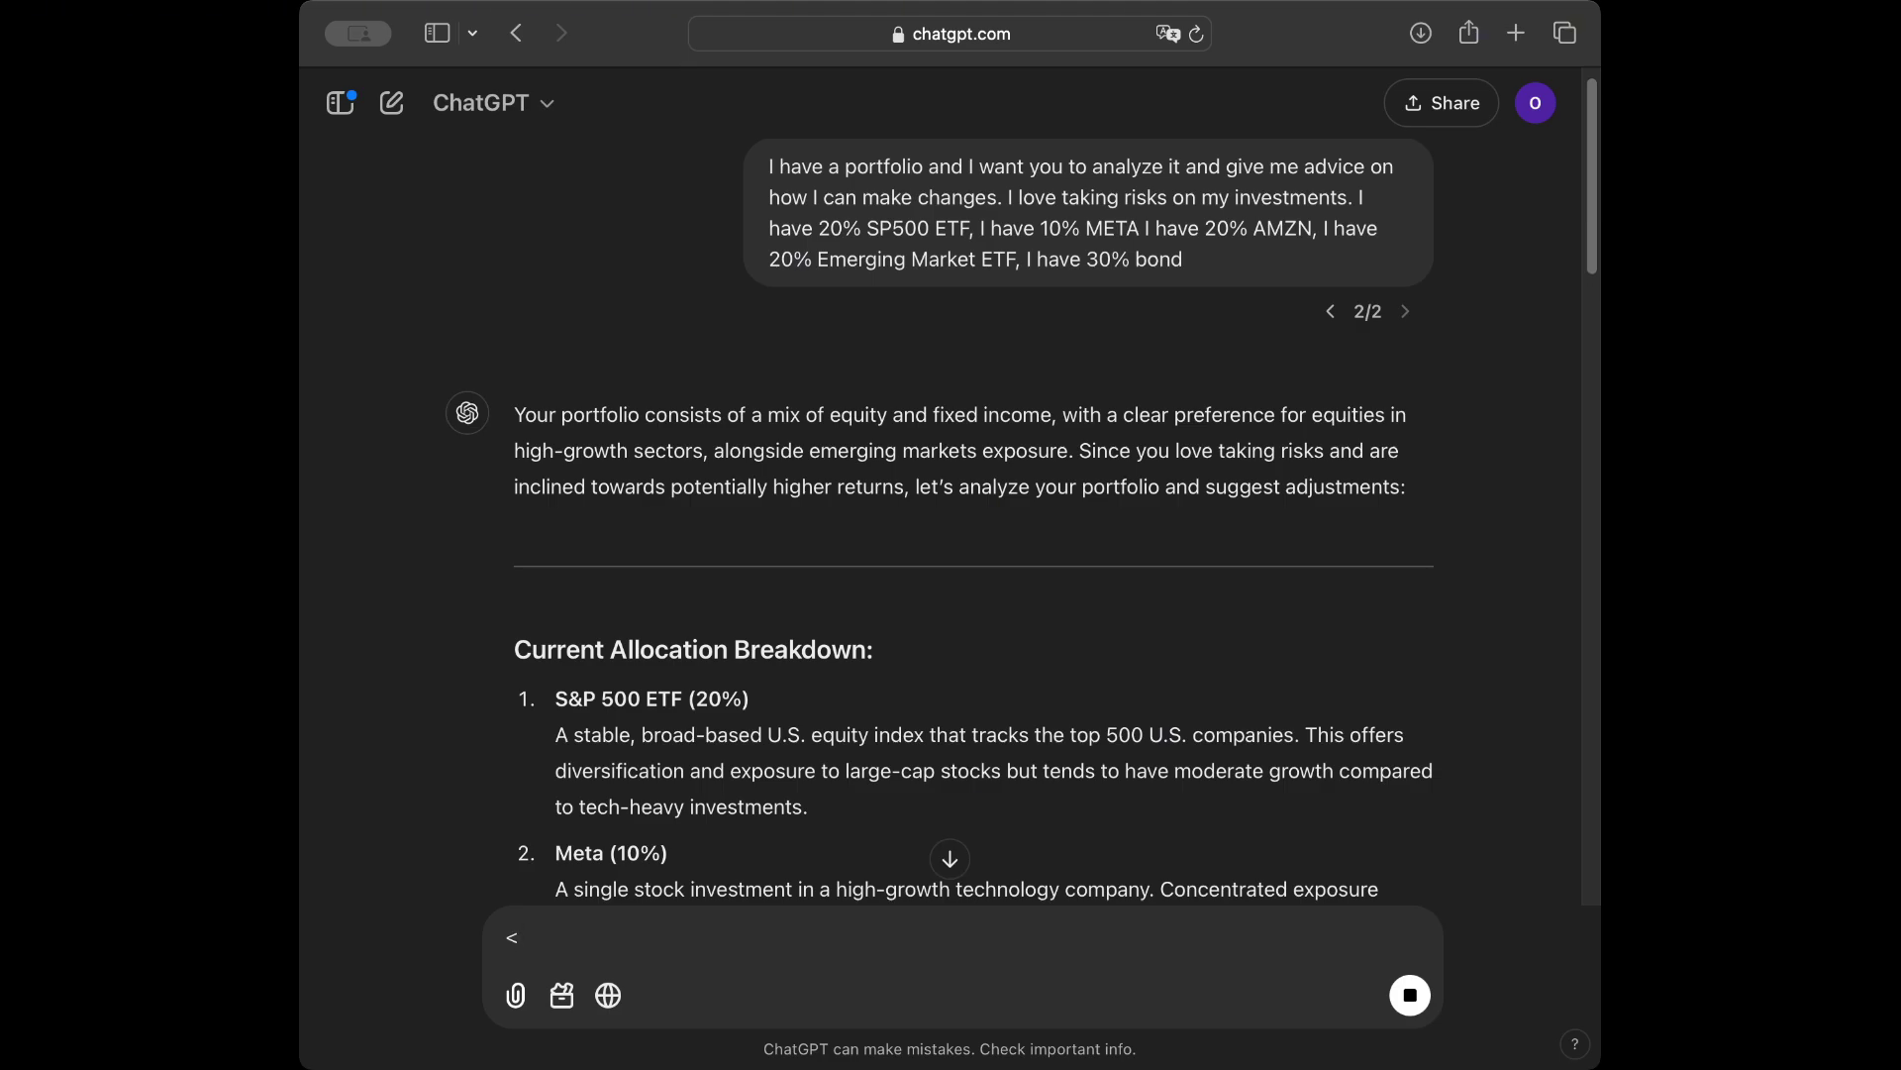
pyautogui.scroll(-5, 1010, 644)
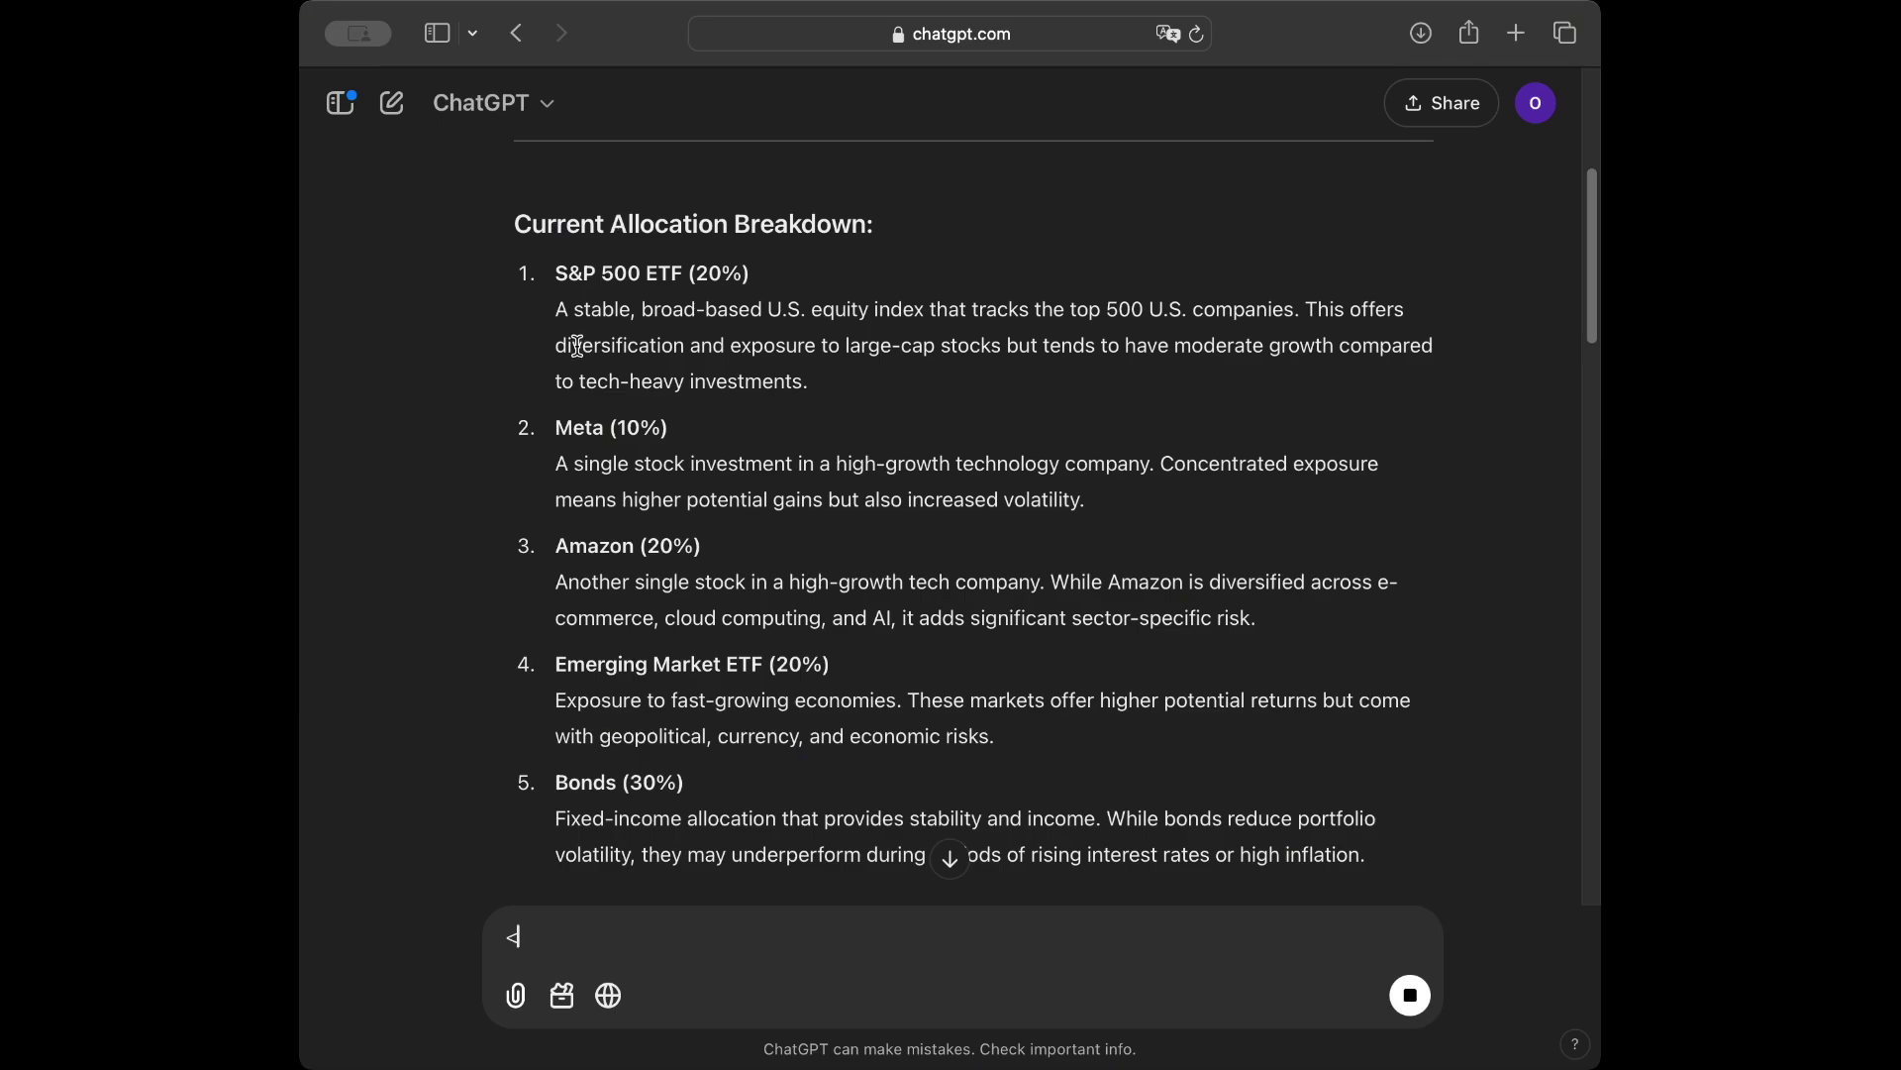
pyautogui.scroll(-1, 582, 337)
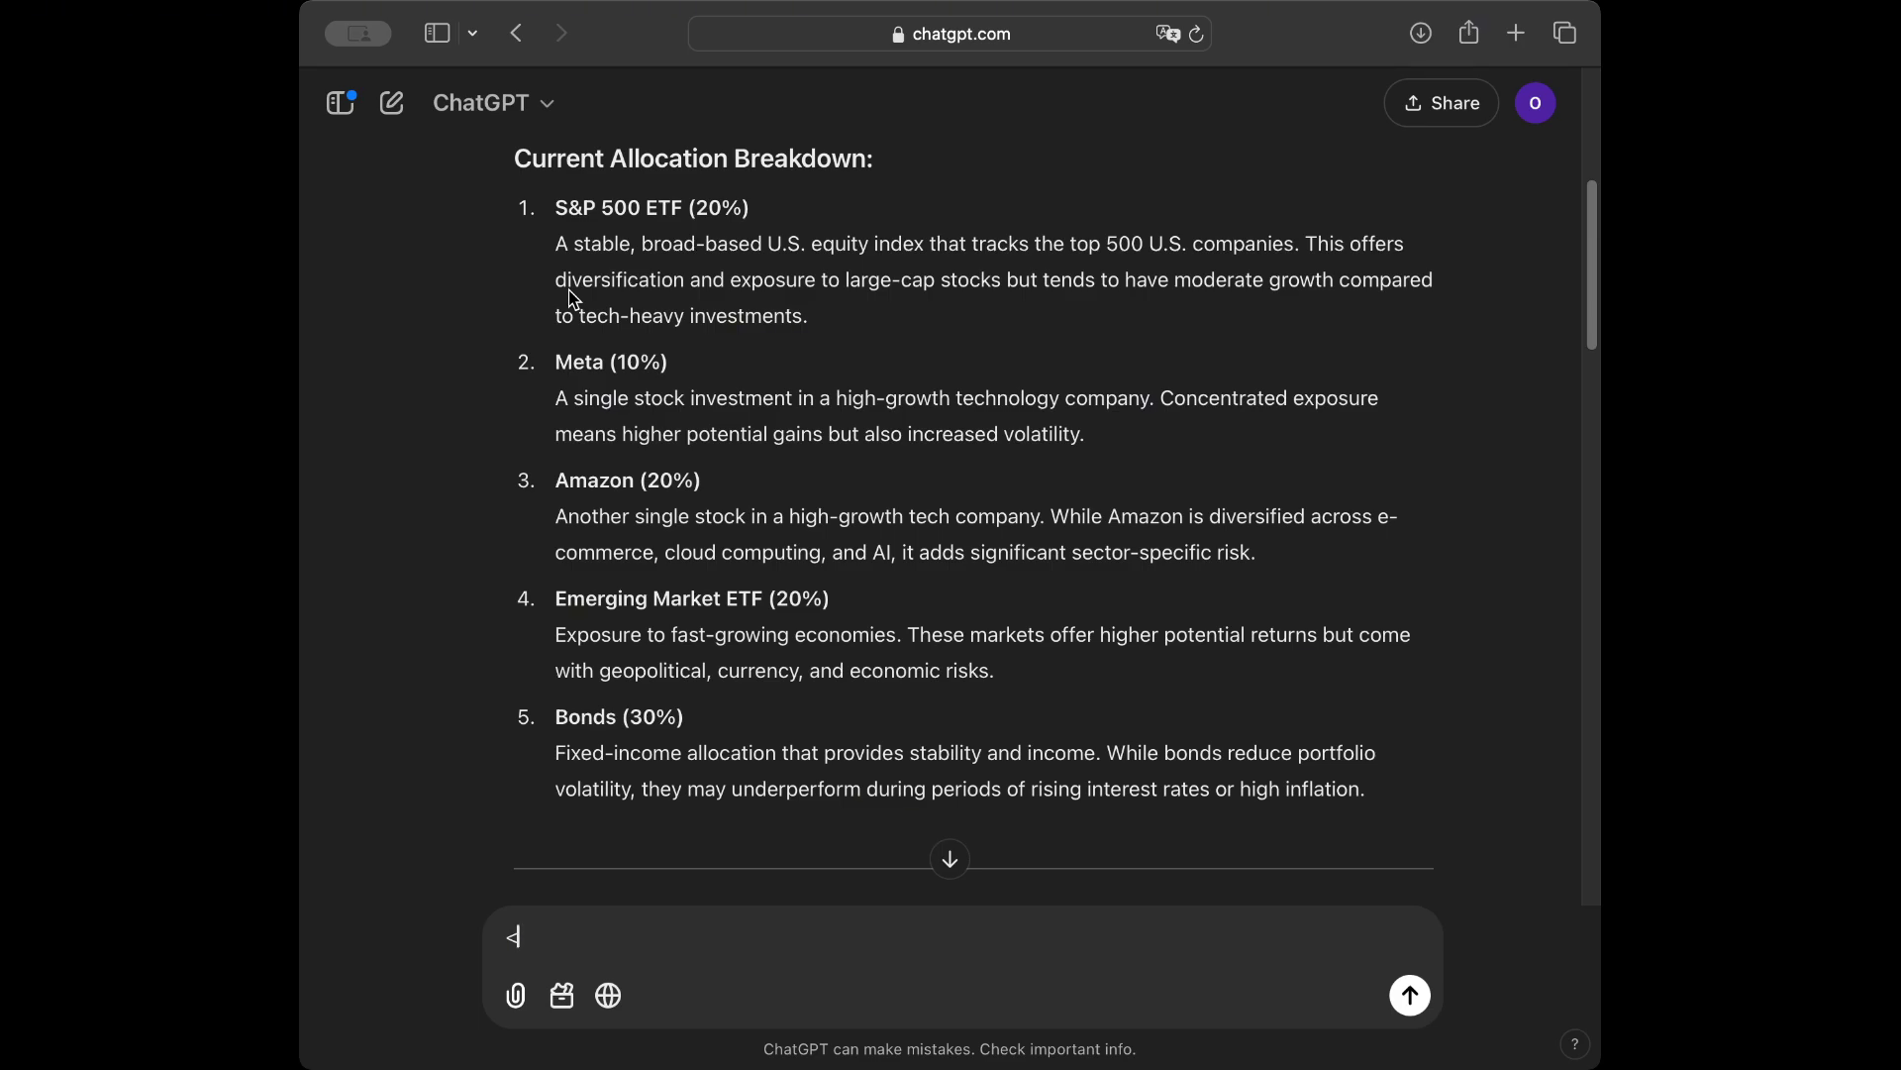
pyautogui.scroll(-3, 572, 297)
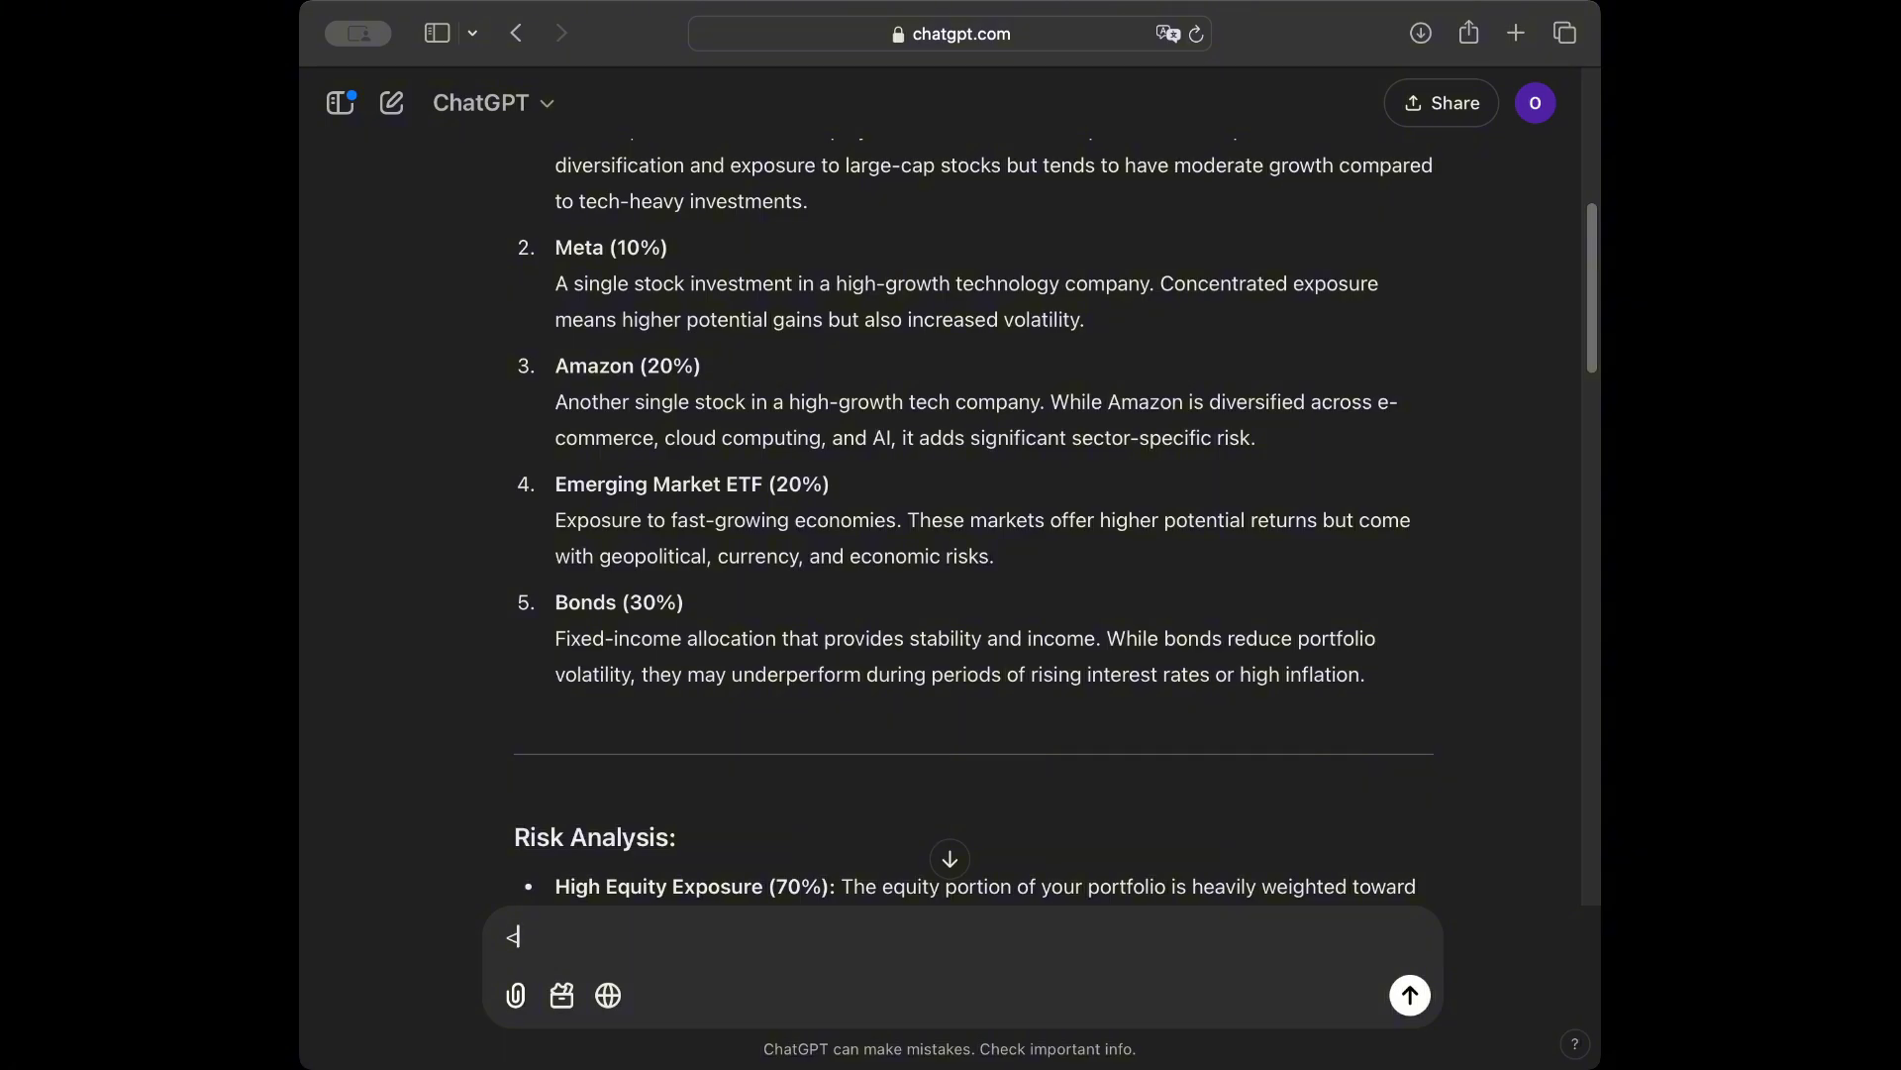
pyautogui.scroll(-5, 467, 370)
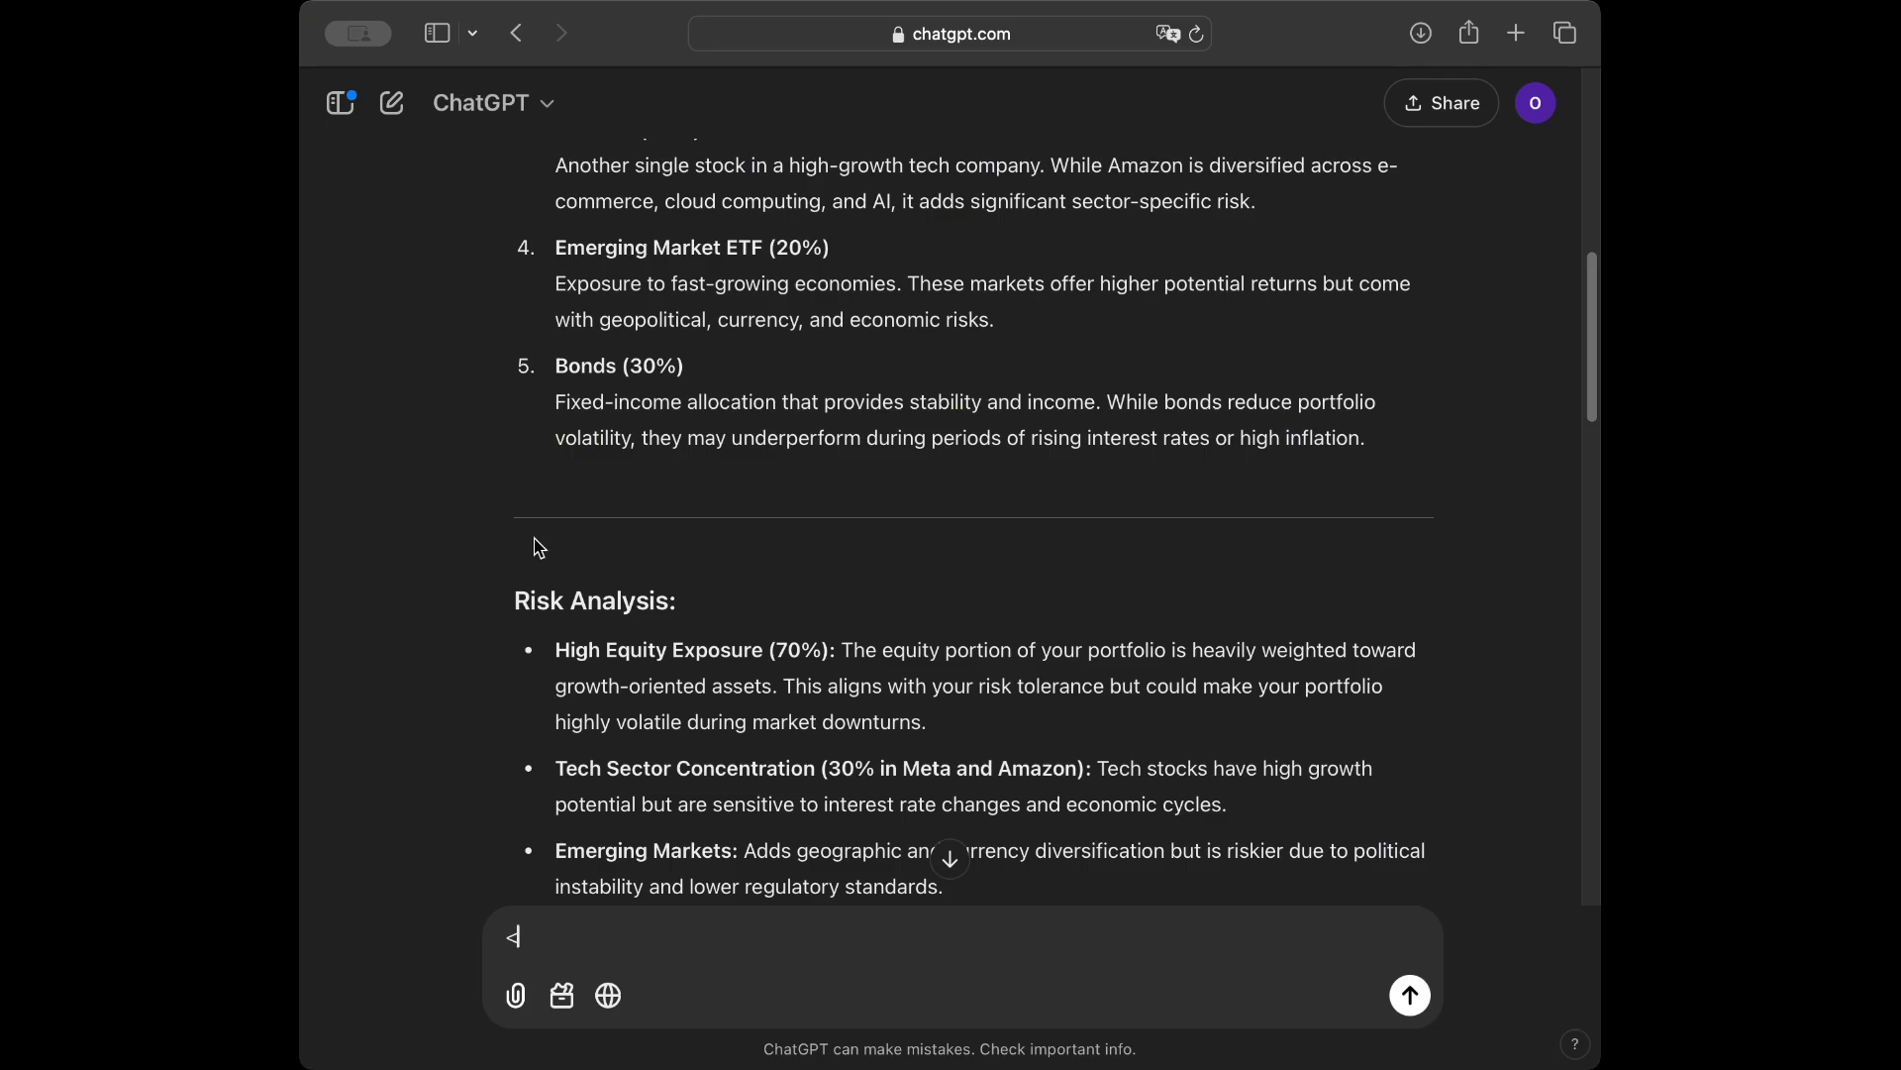
pyautogui.scroll(-3, 449, 753)
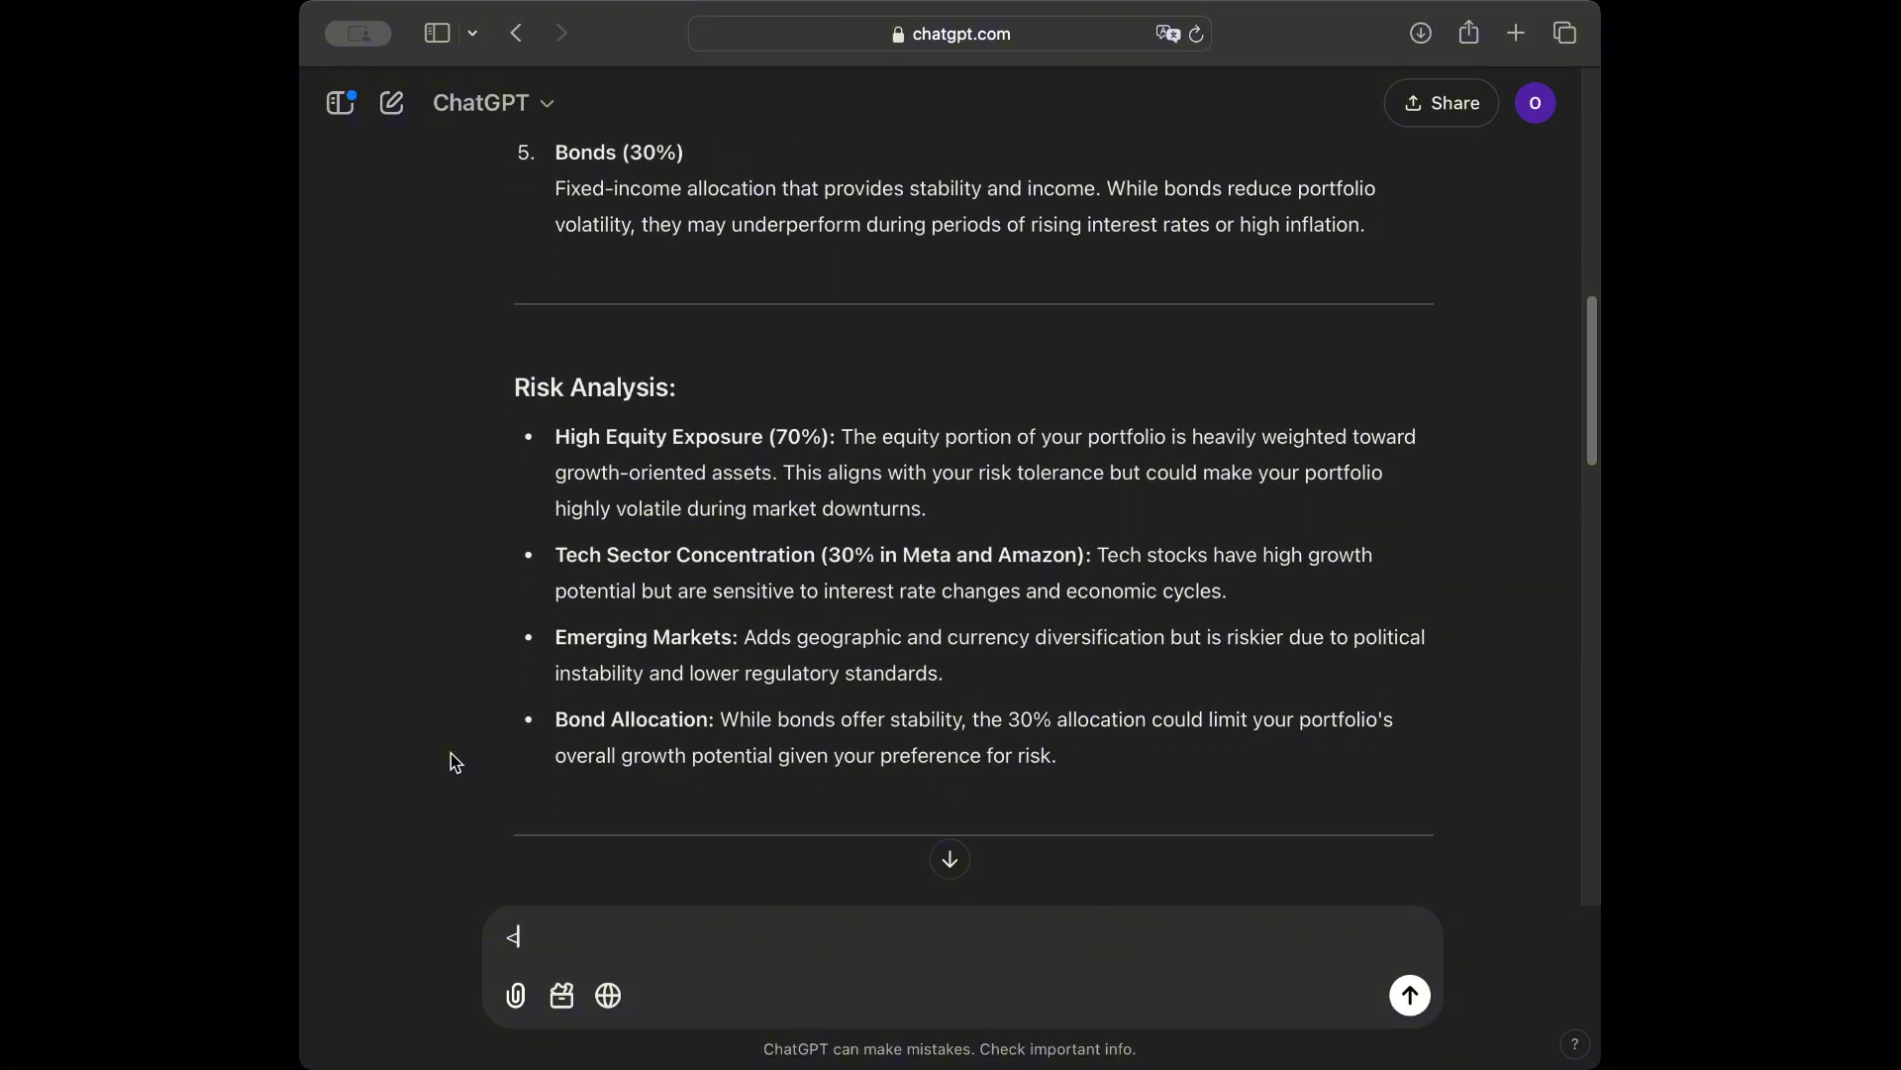
# Review the Suggestions for Optimization and the Example Adjusted Portfolio for Risk-Taking table
pyautogui.scroll(-9, 450, 762)
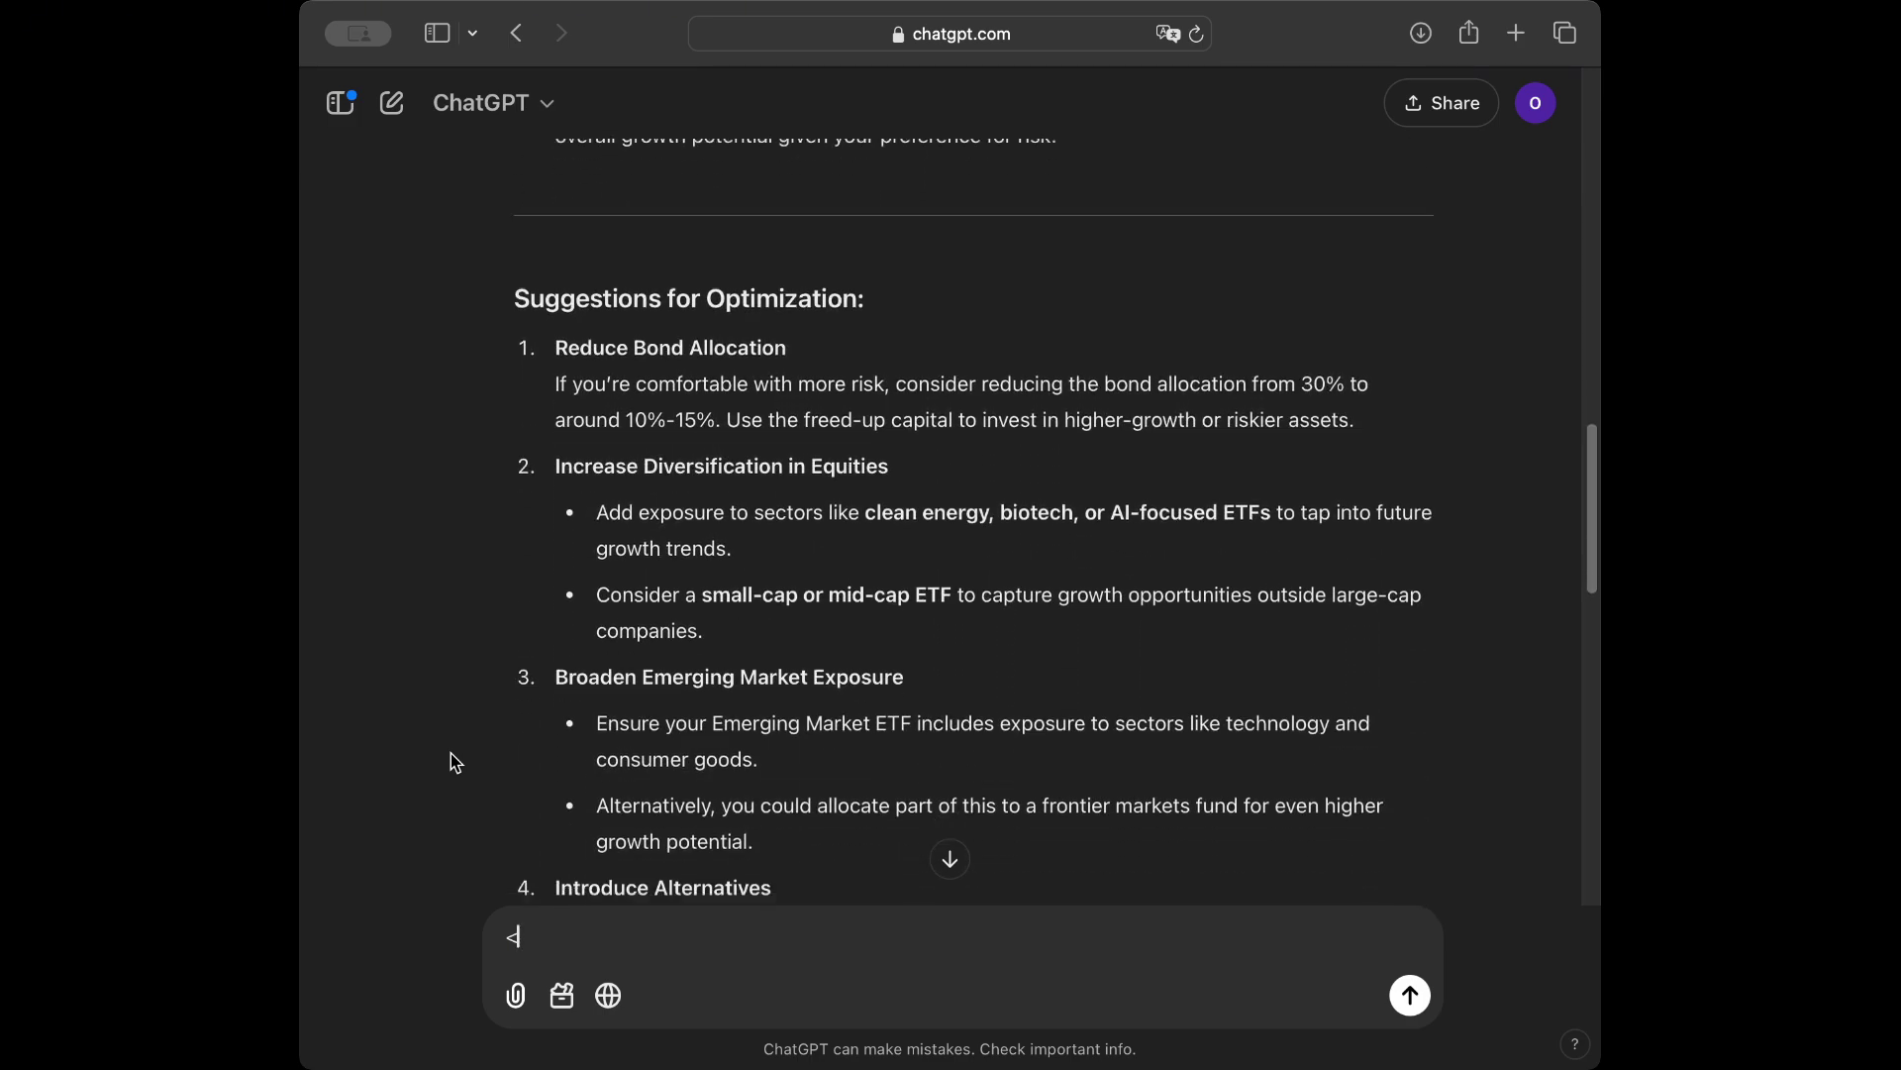
pyautogui.scroll(-2, 452, 761)
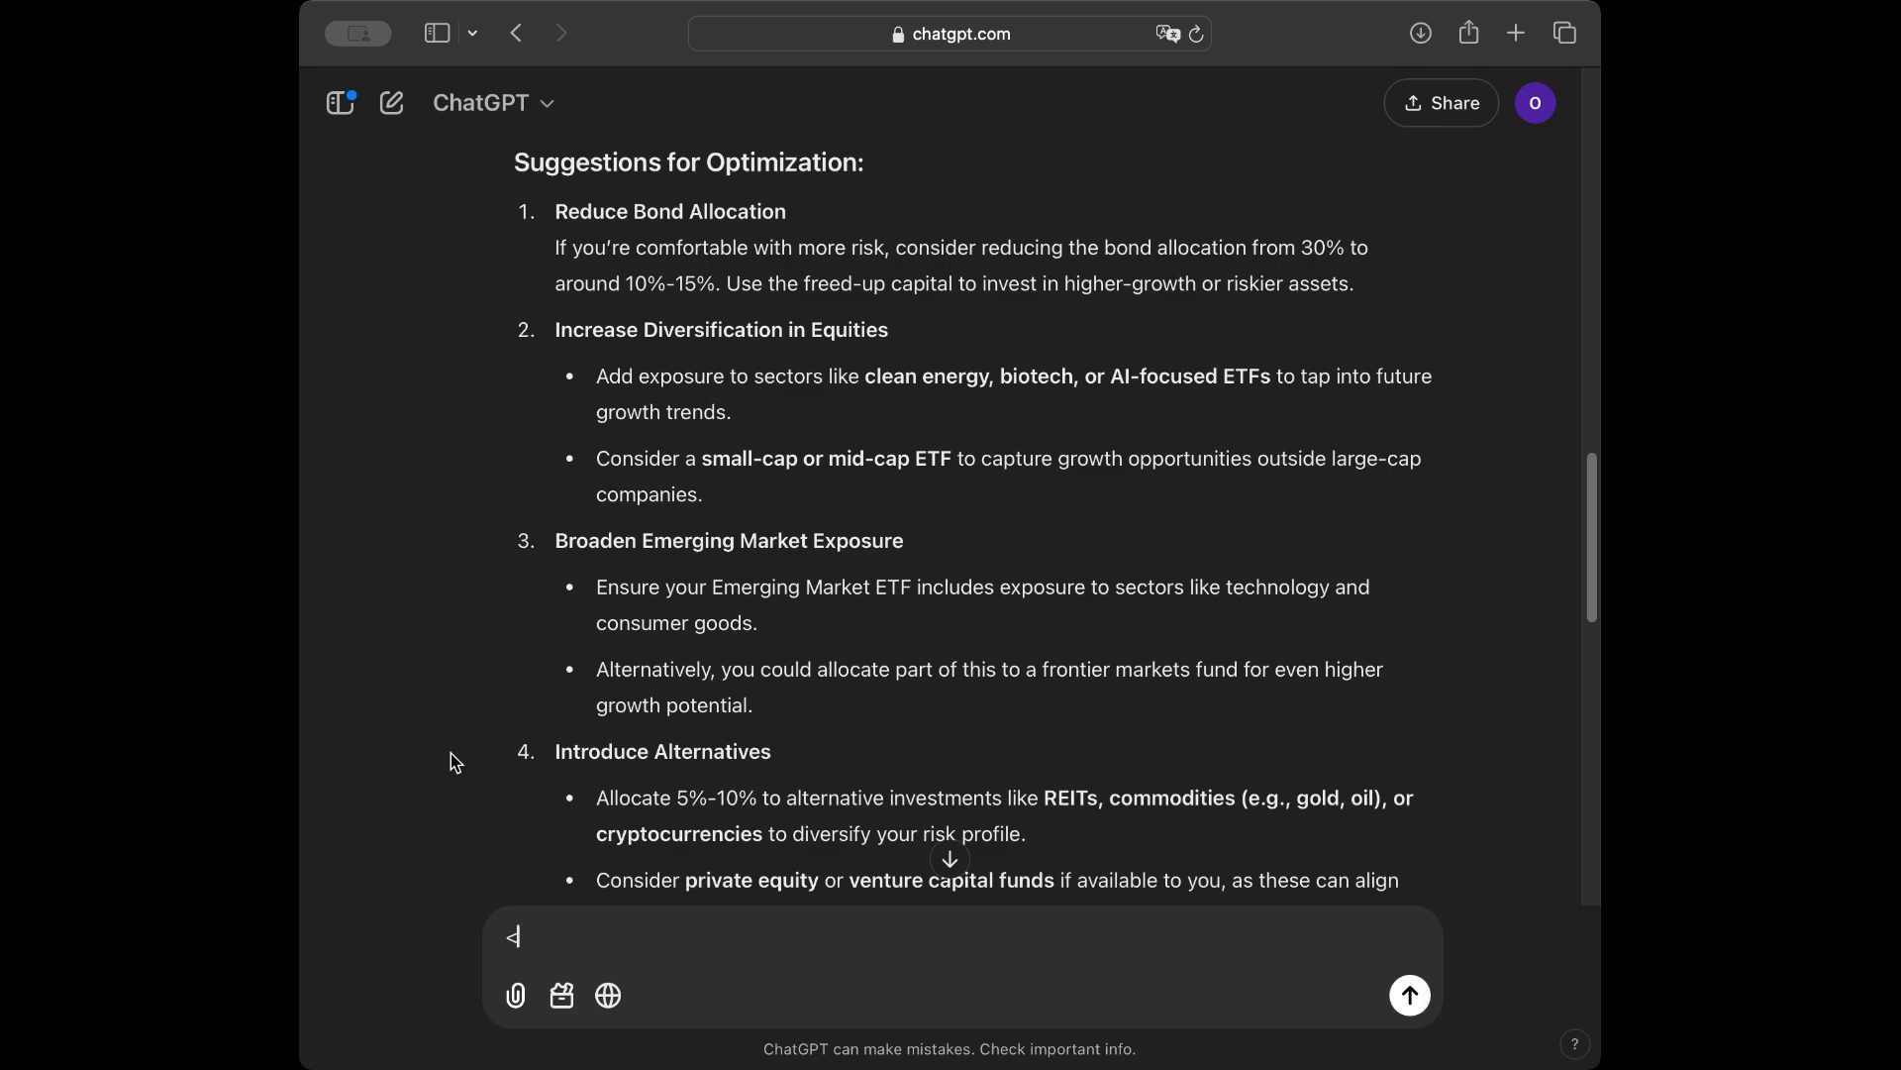
pyautogui.write('<')
pyautogui.scroll(-6, 382, 794)
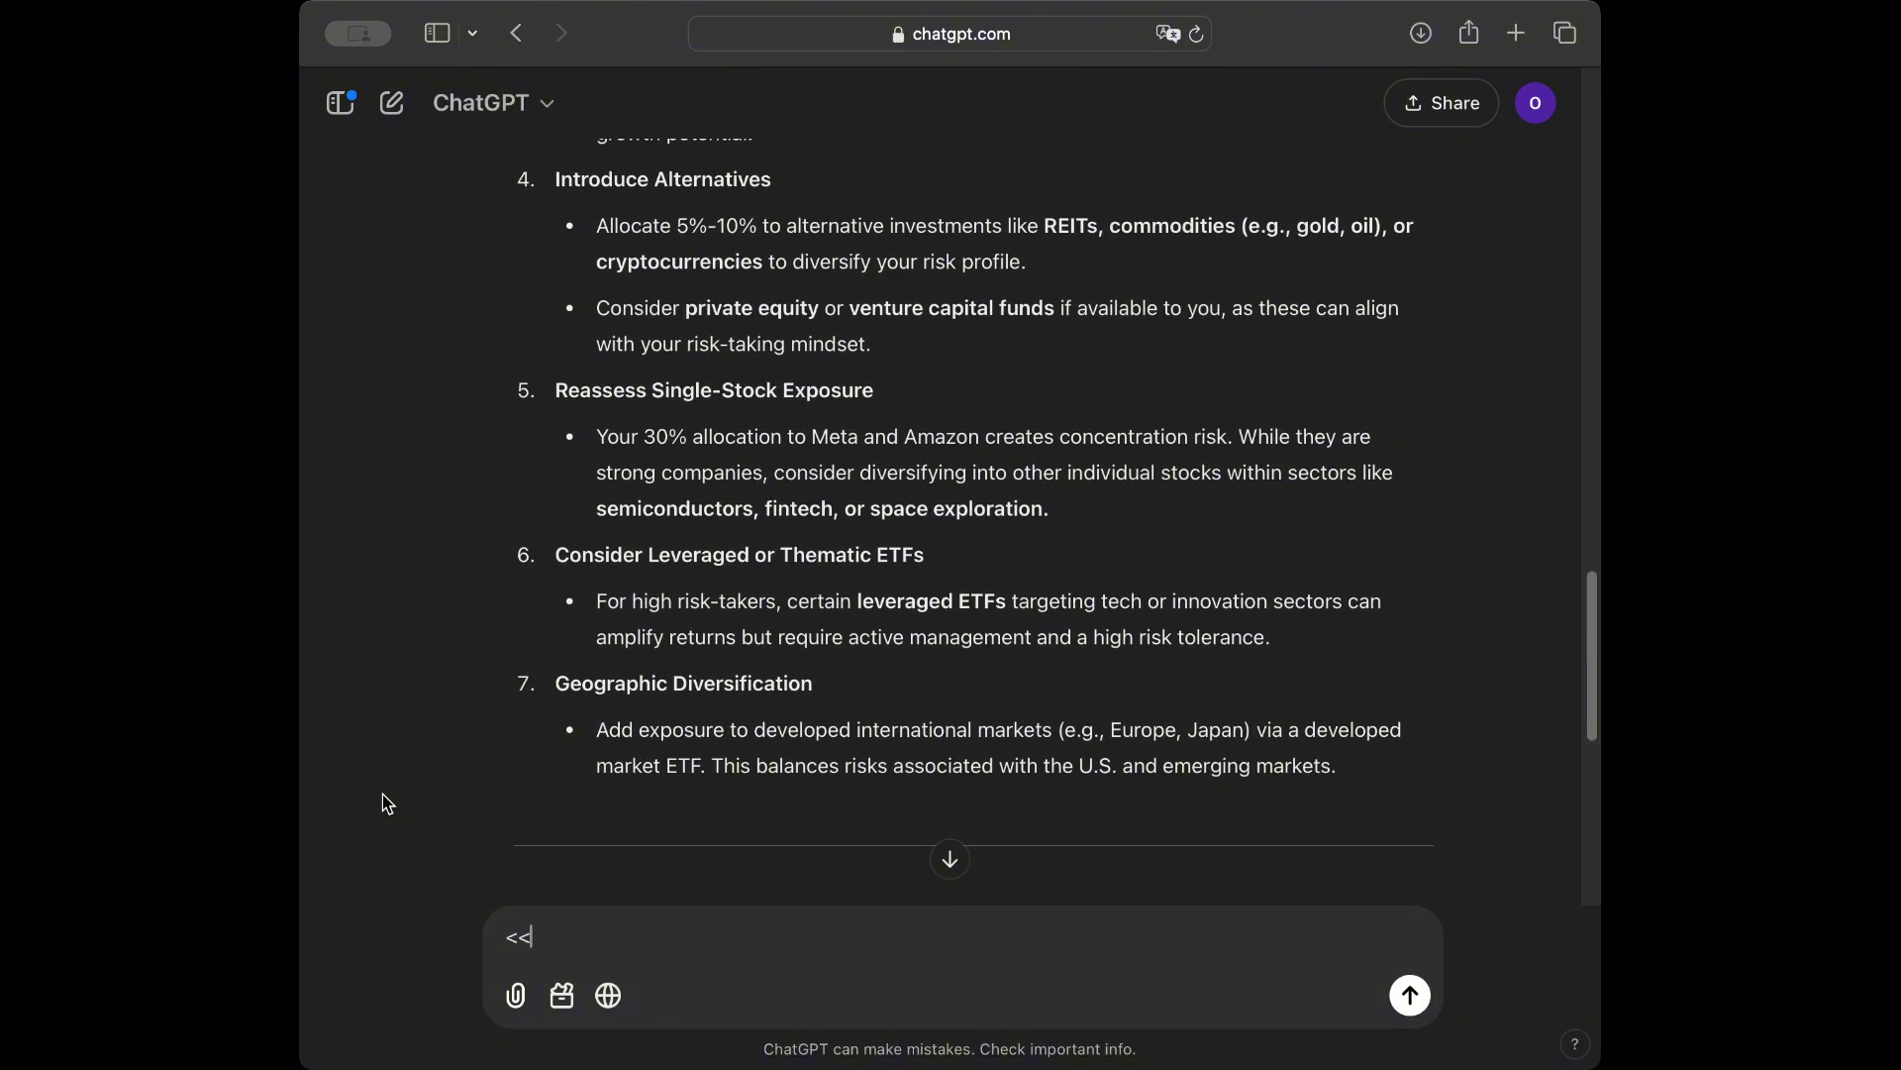
pyautogui.scroll(-2, 386, 804)
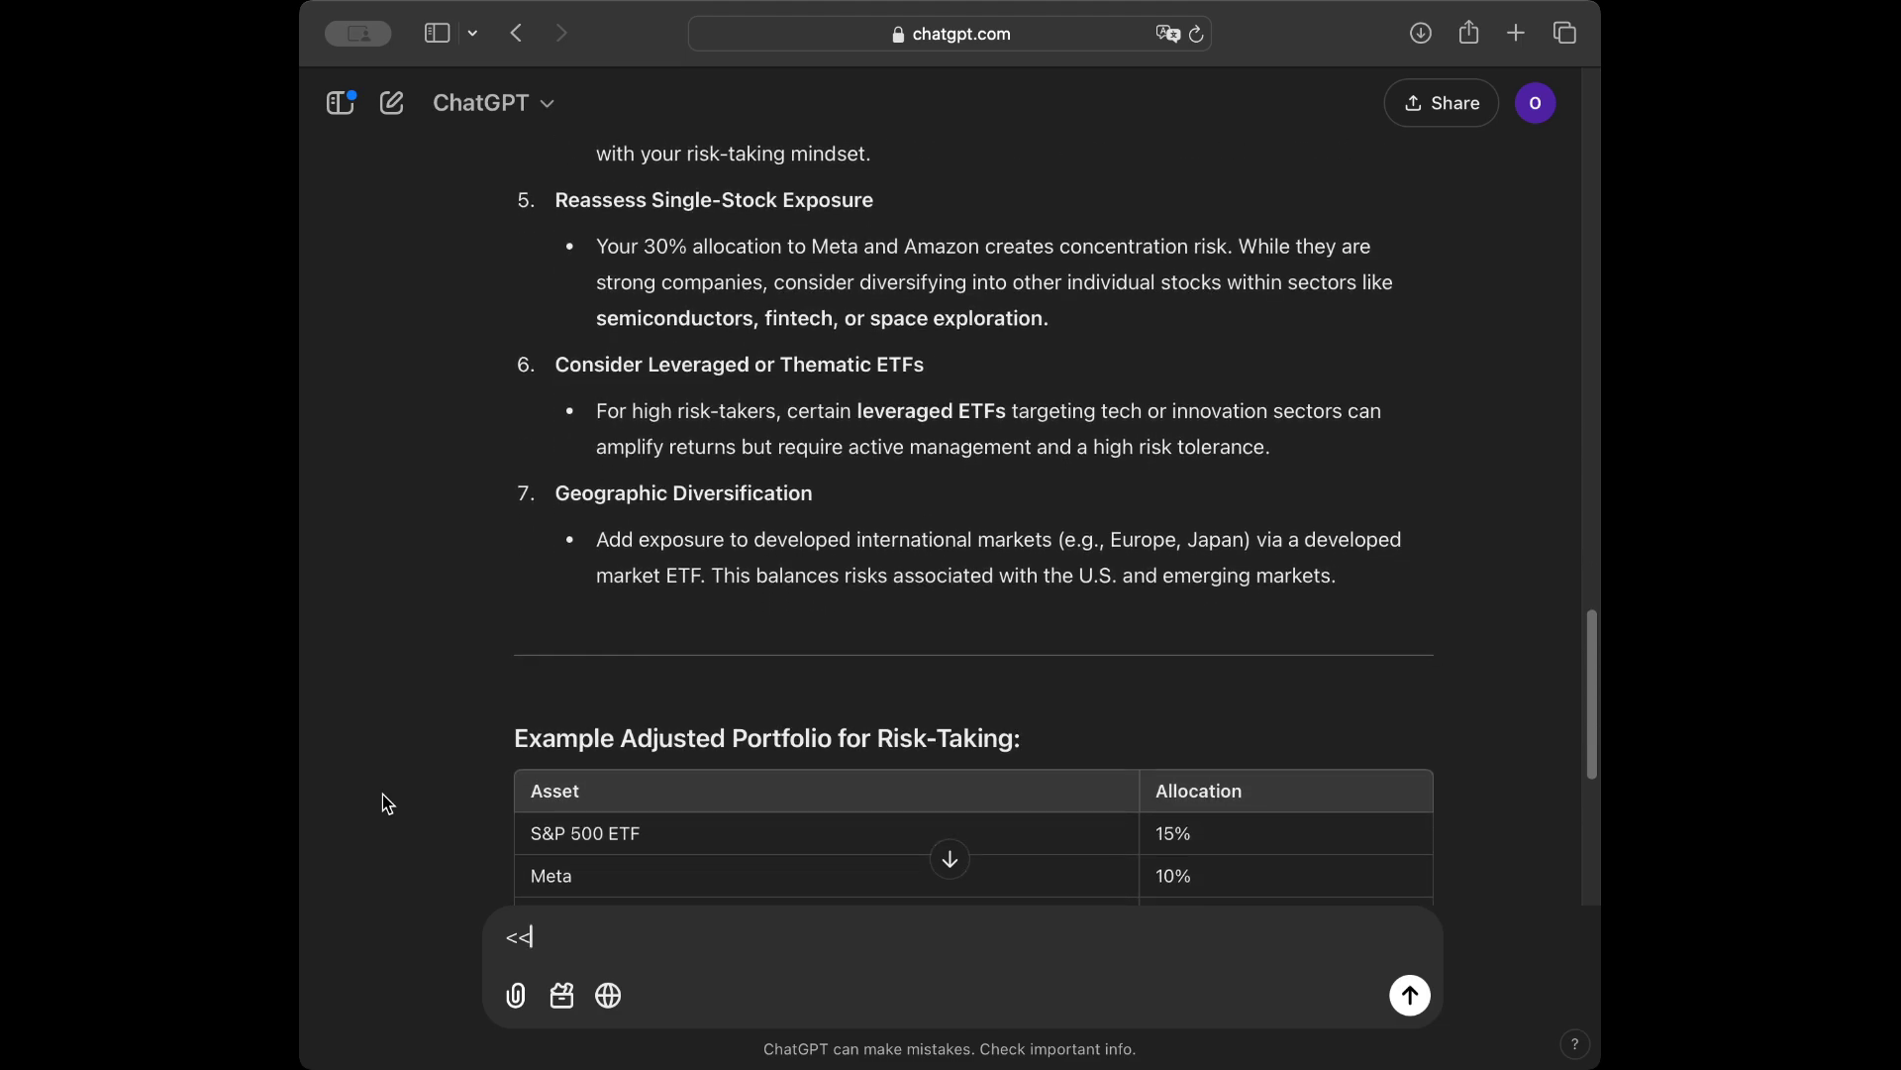
pyautogui.scroll(-5, 387, 803)
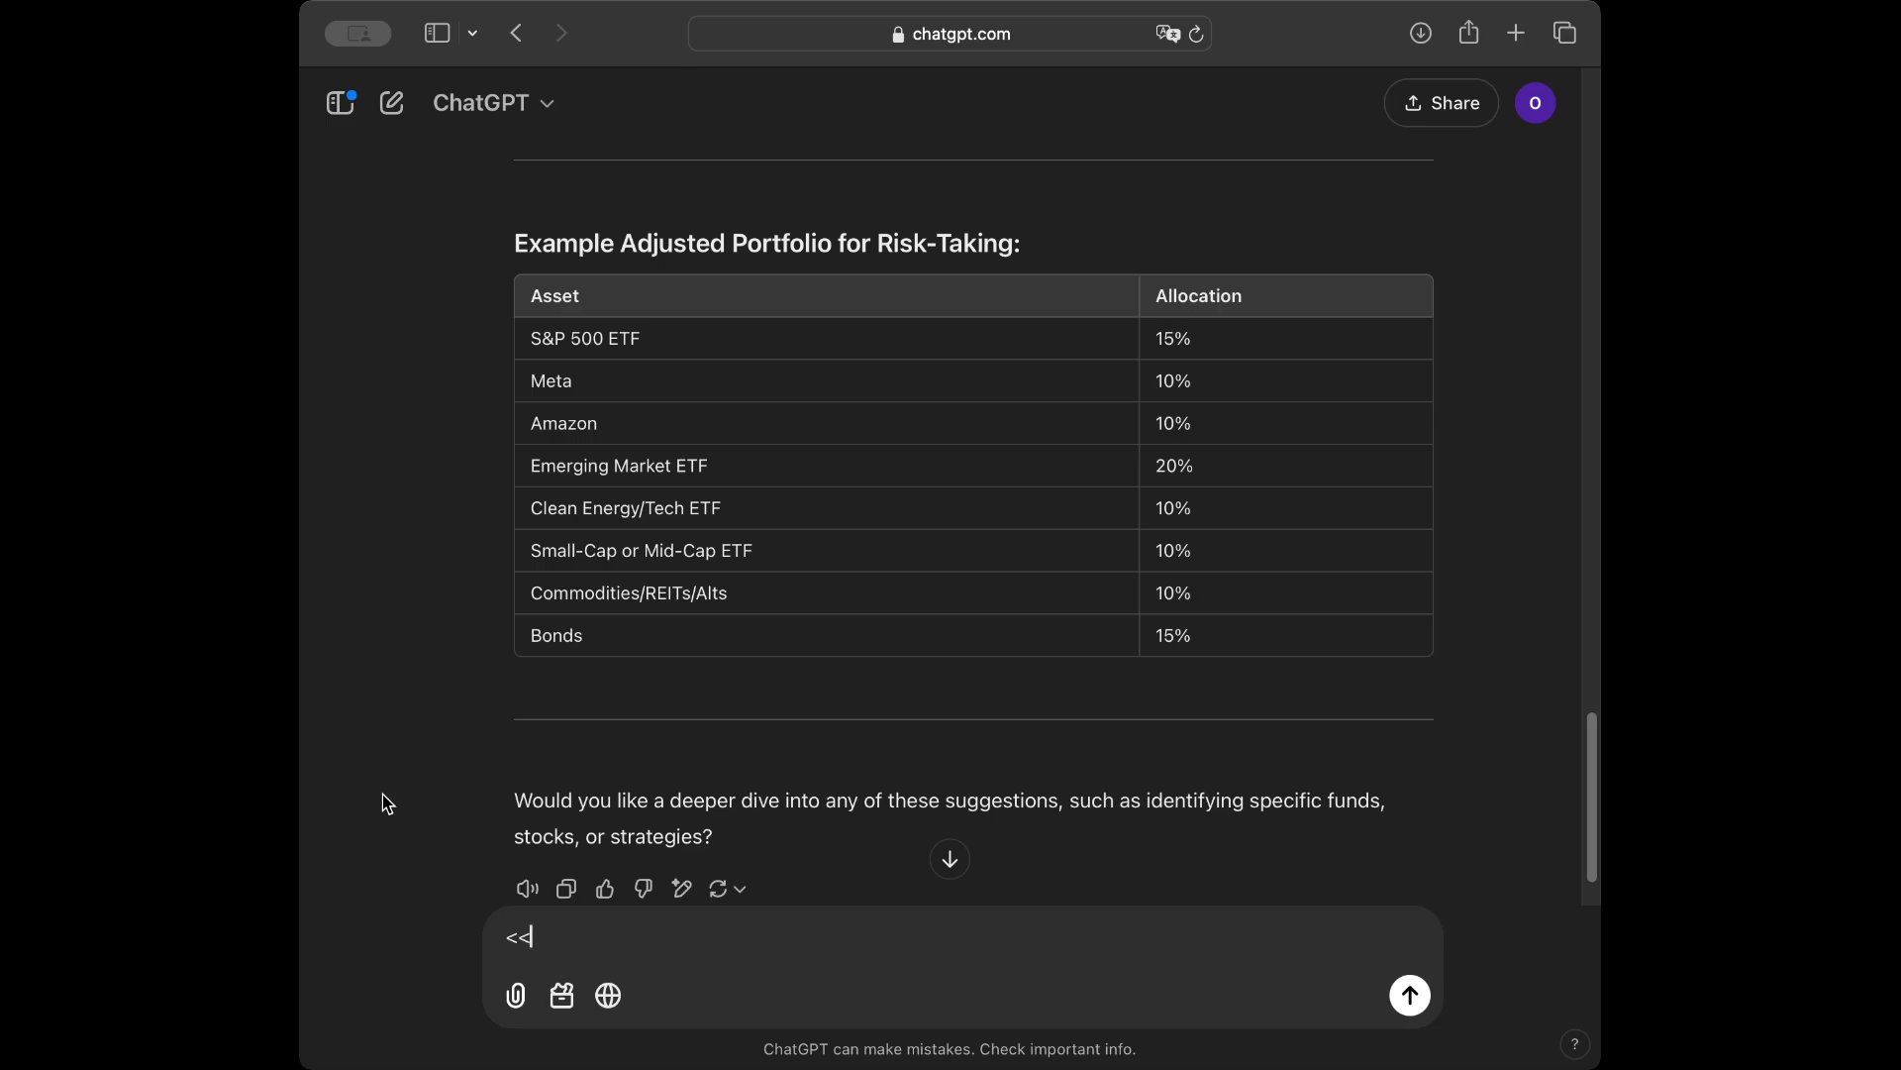
pyautogui.scroll(-1, 382, 794)
pyautogui.scroll(-1, 382, 795)
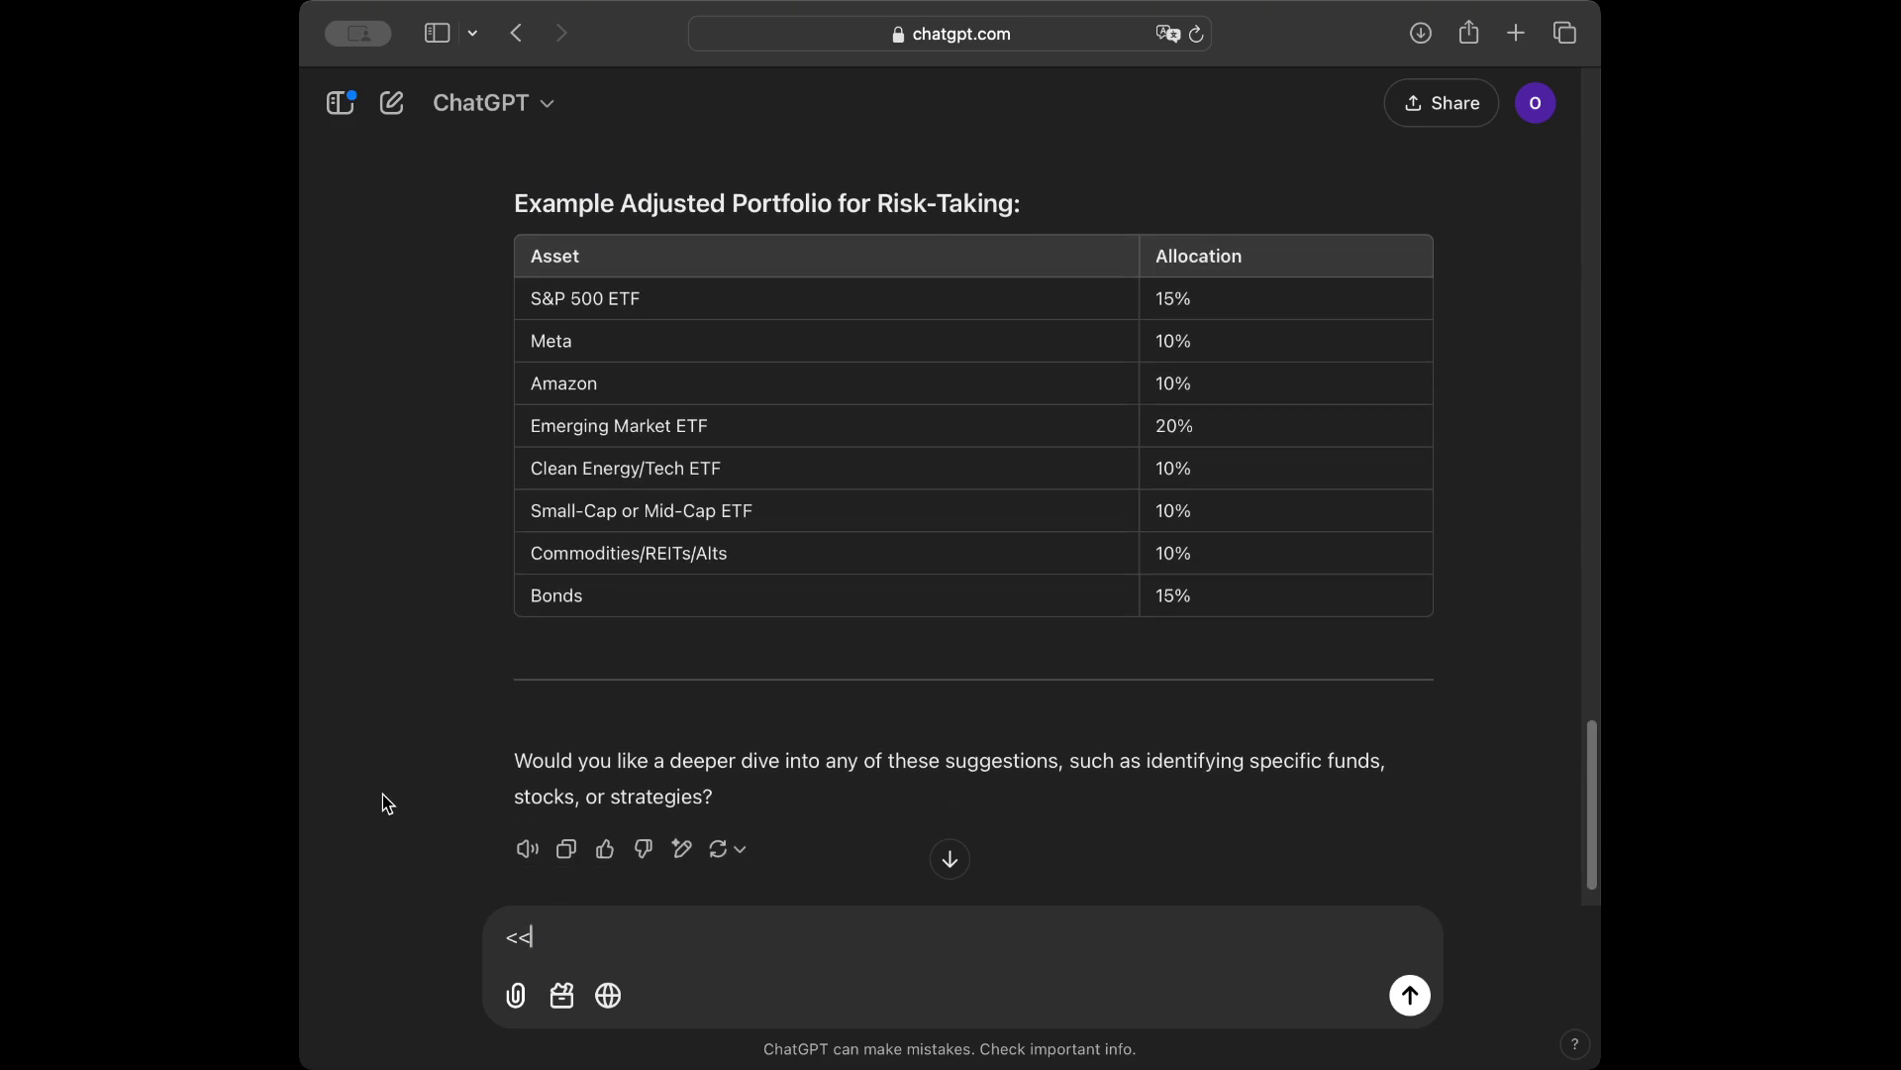
# Clear the stray characters and begin a follow-up with "I want to invest more in the fixed income but I liked the portfolio you"
pyautogui.write('<')
pyautogui.press('BackSpace')
pyautogui.press('BackSpace')
pyautogui.press('BackSpace')
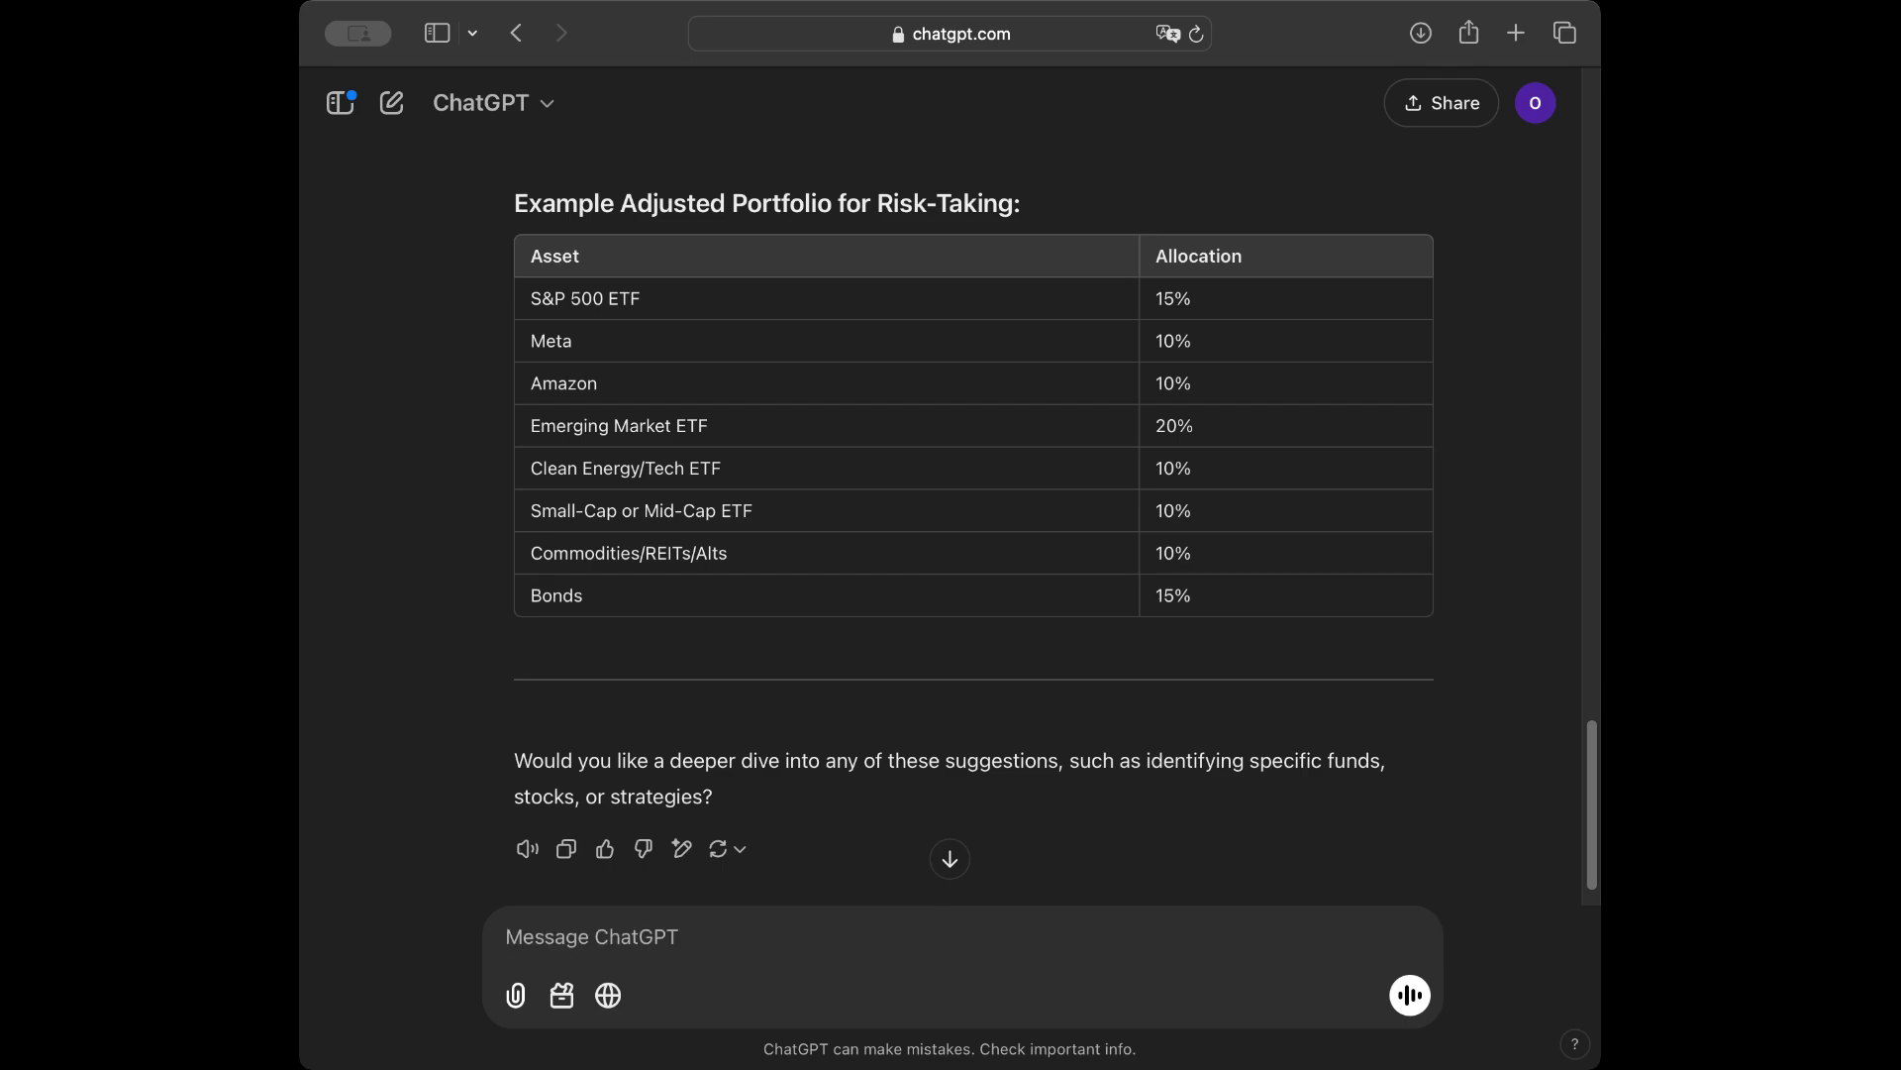
pyautogui.write('I want to i')
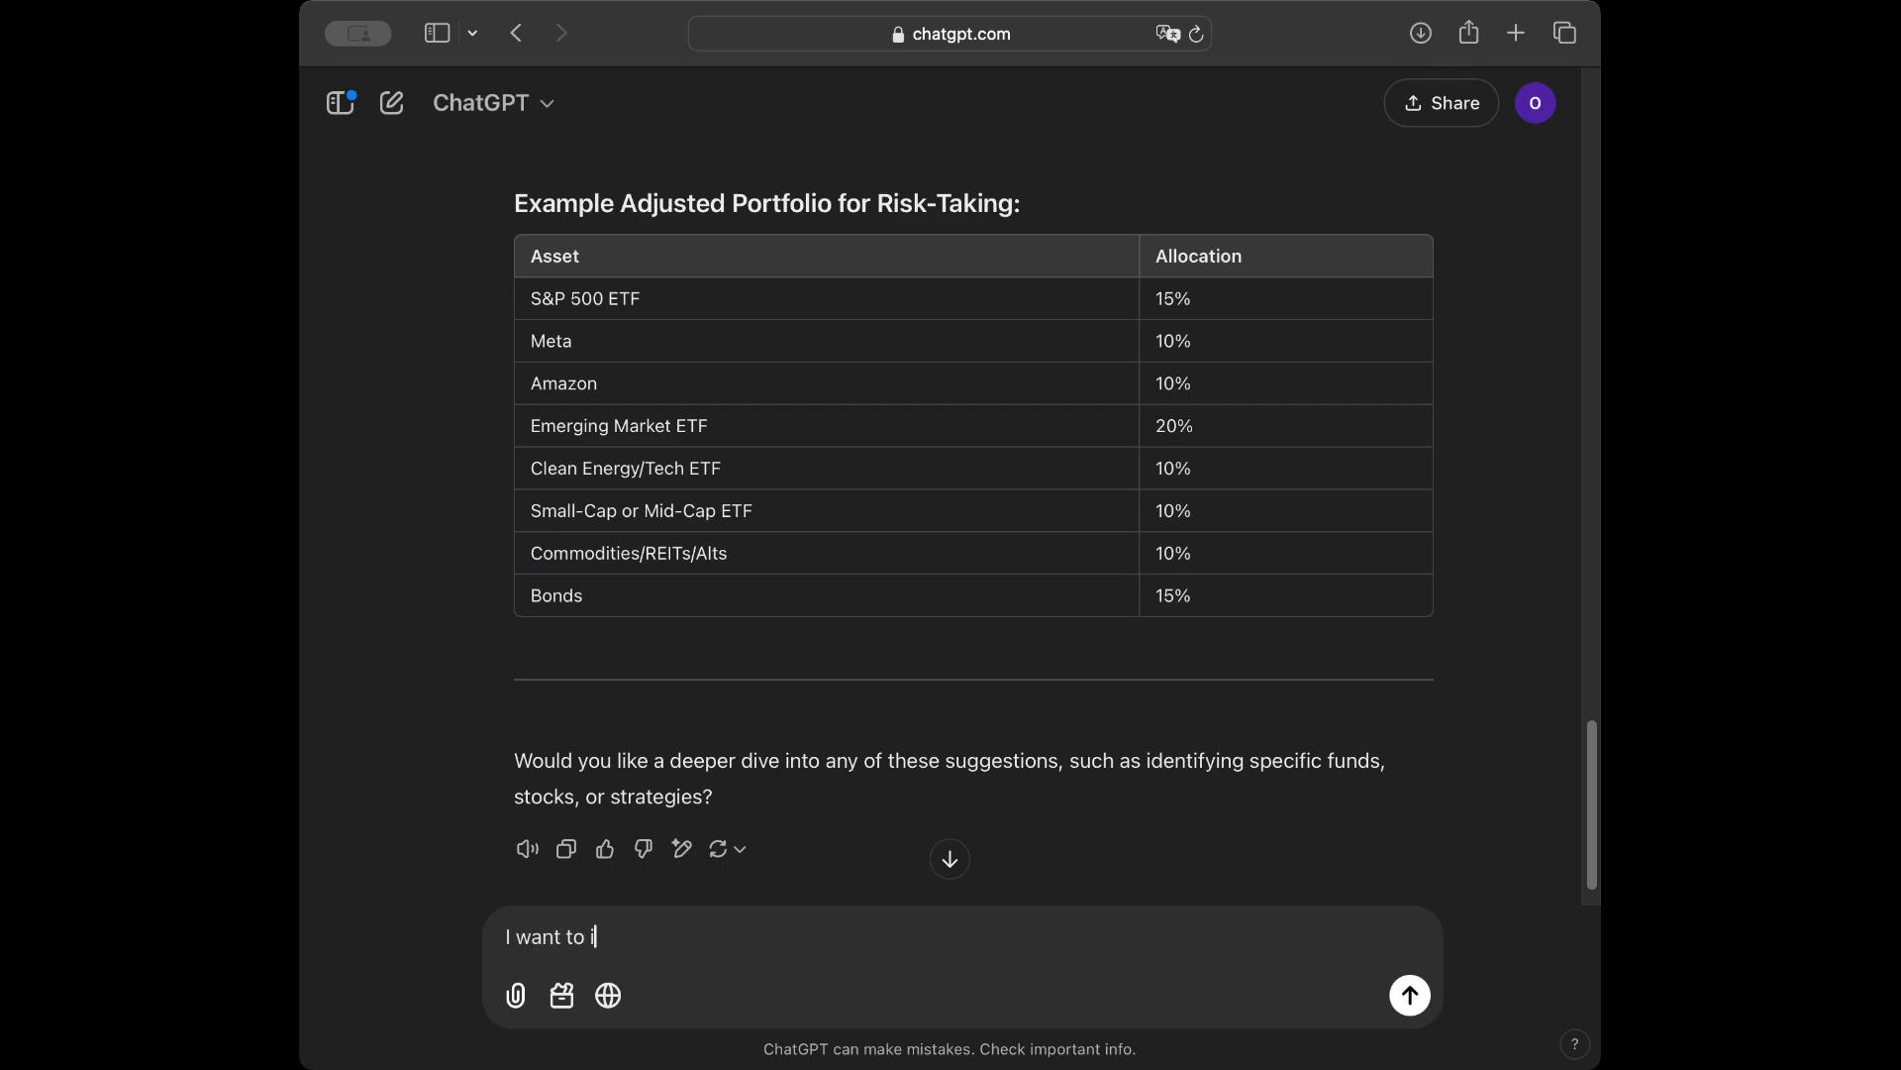
pyautogui.write('nvest more in the fixed income ut')
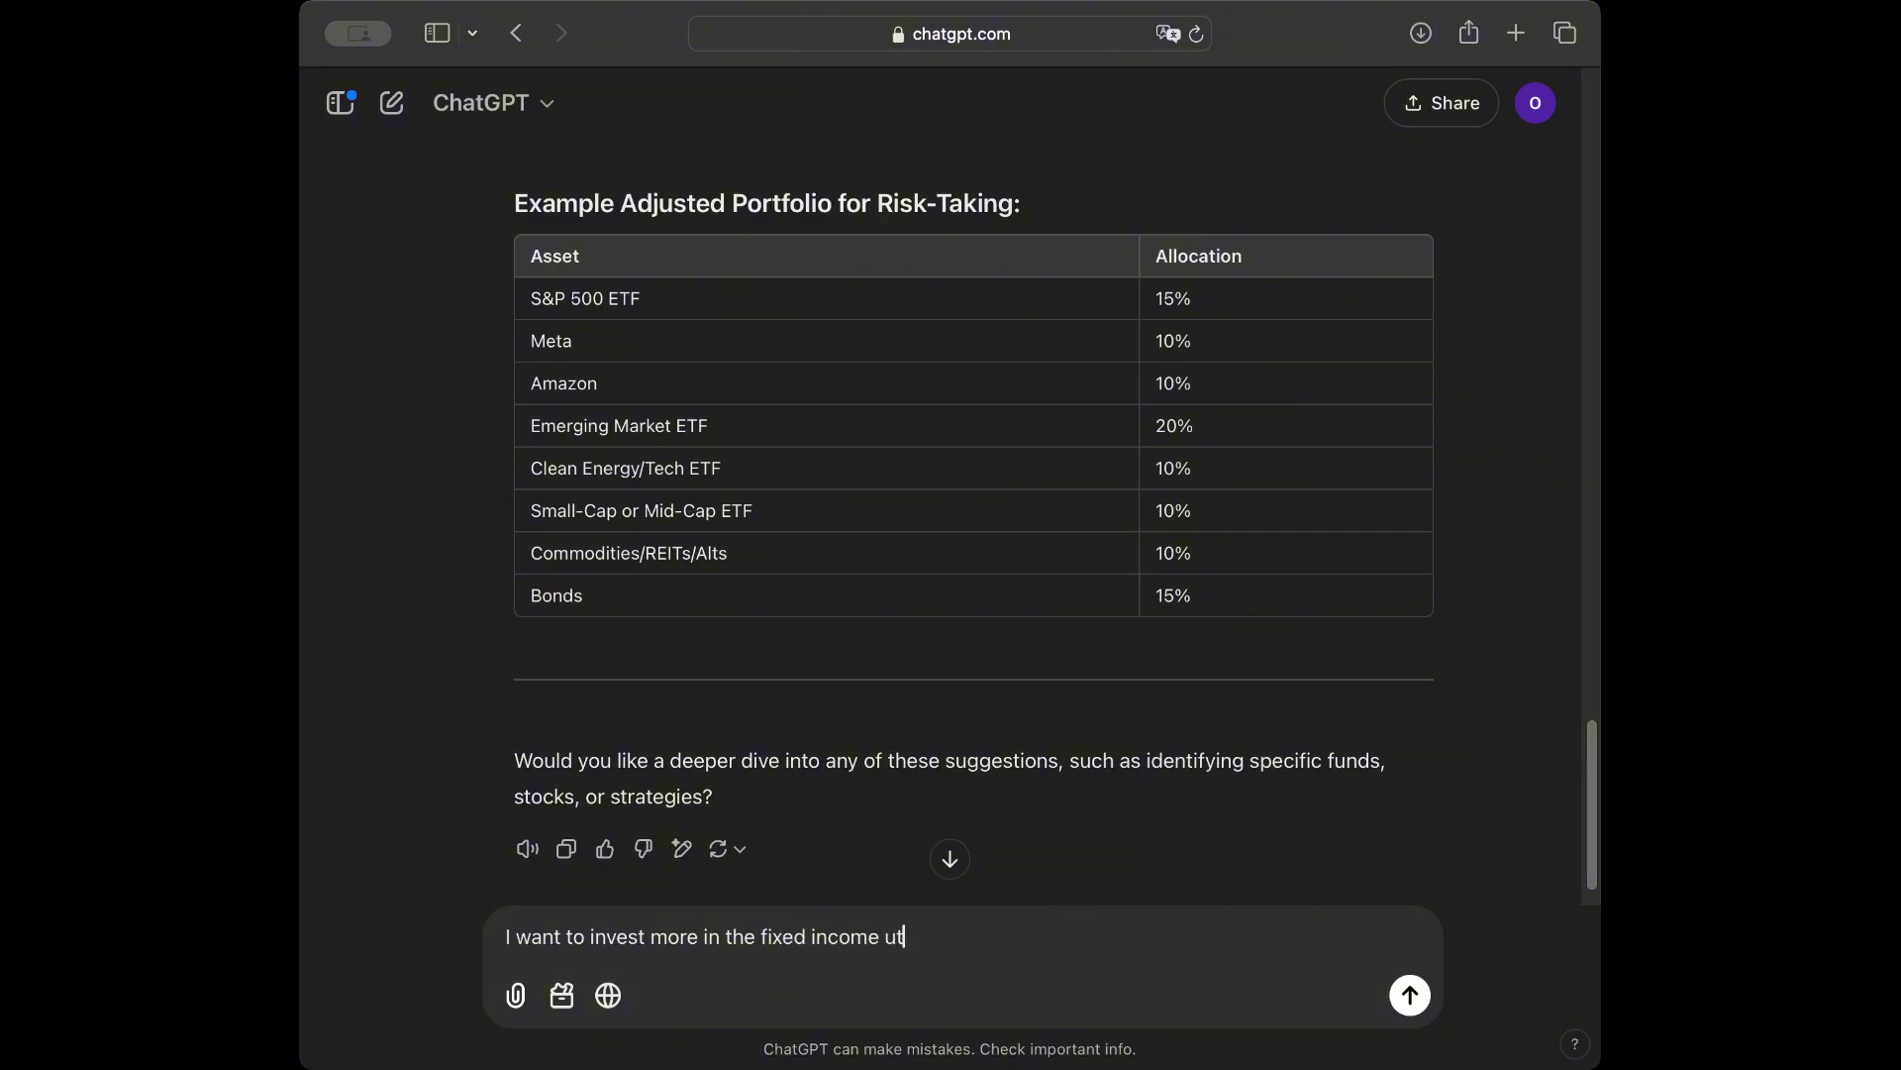
pyautogui.press('BackSpace')
pyautogui.press('BackSpace')
pyautogui.write('but I liked the portfol')
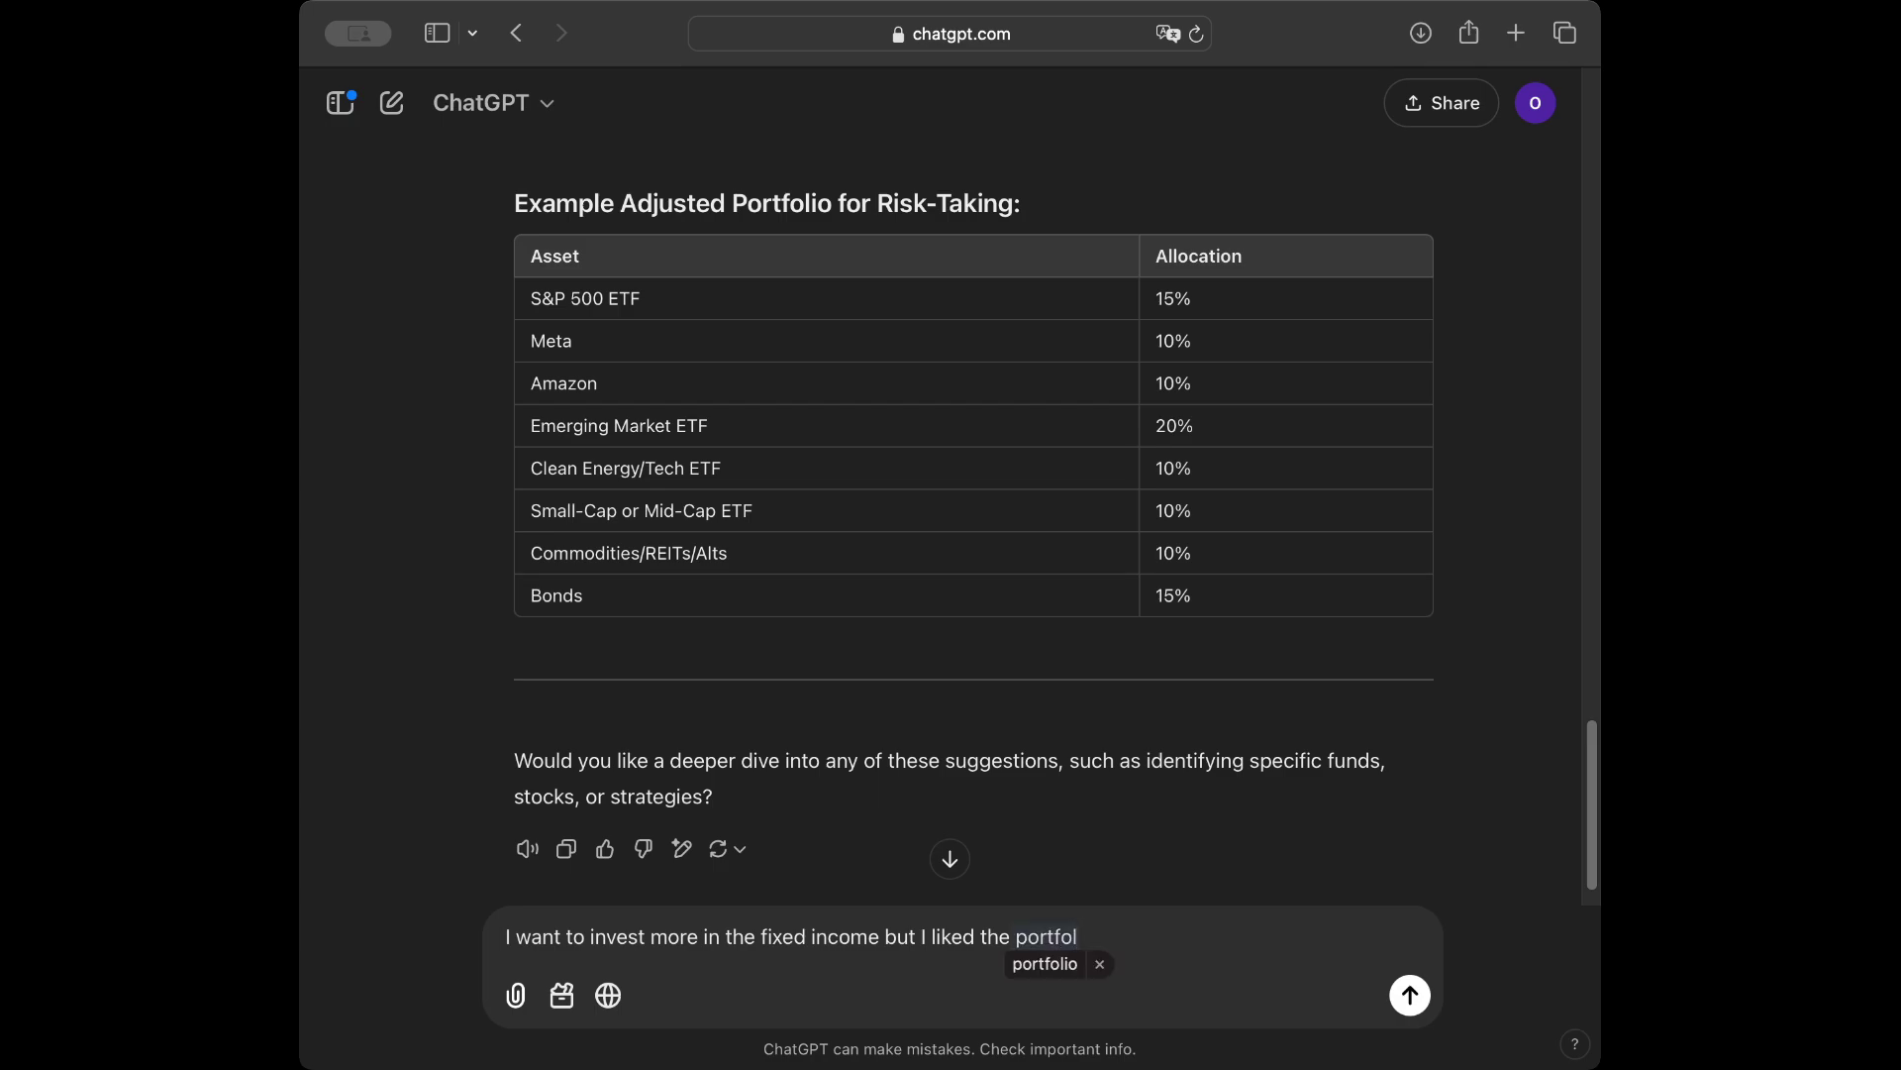
pyautogui.write('io you ma')
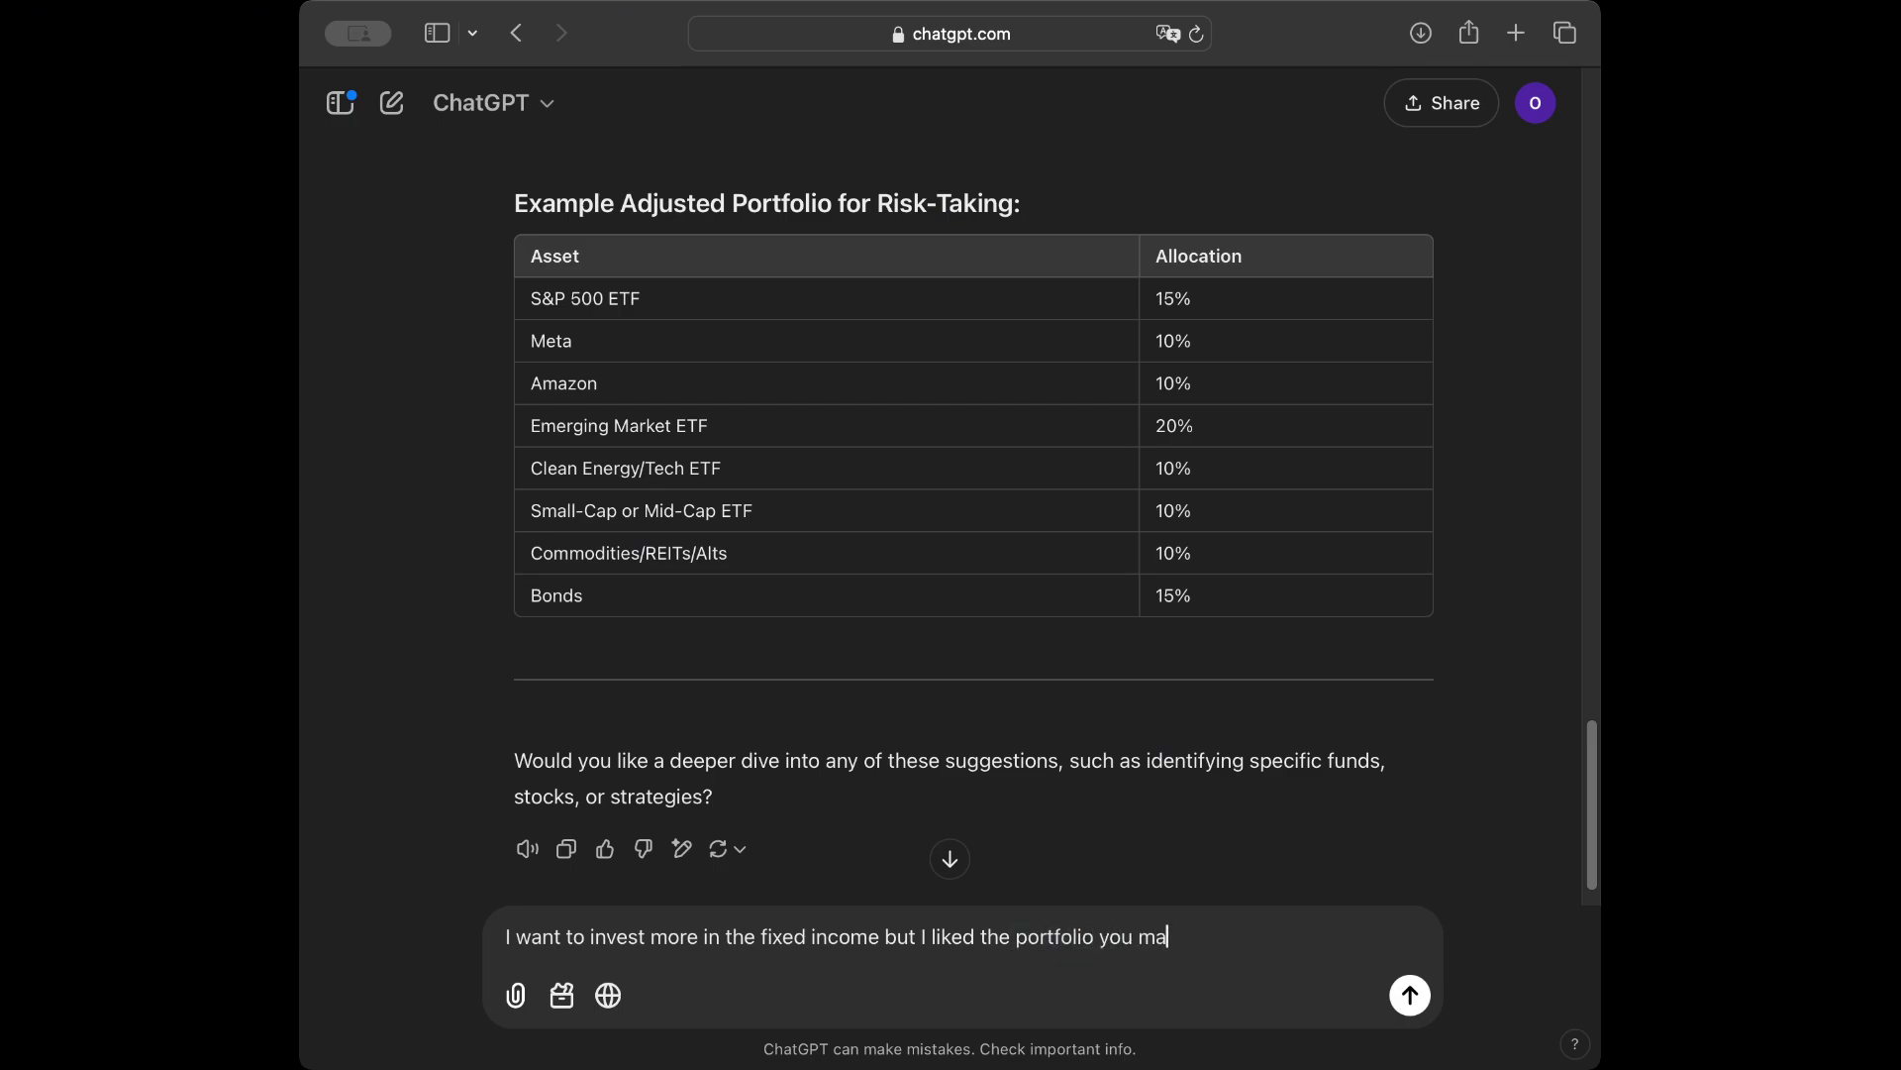
# Complete the follow-up with "made, can you give me a new one with more bond heavy and more diversified" and send it
pyautogui.write('de, can you give me a new one wt')
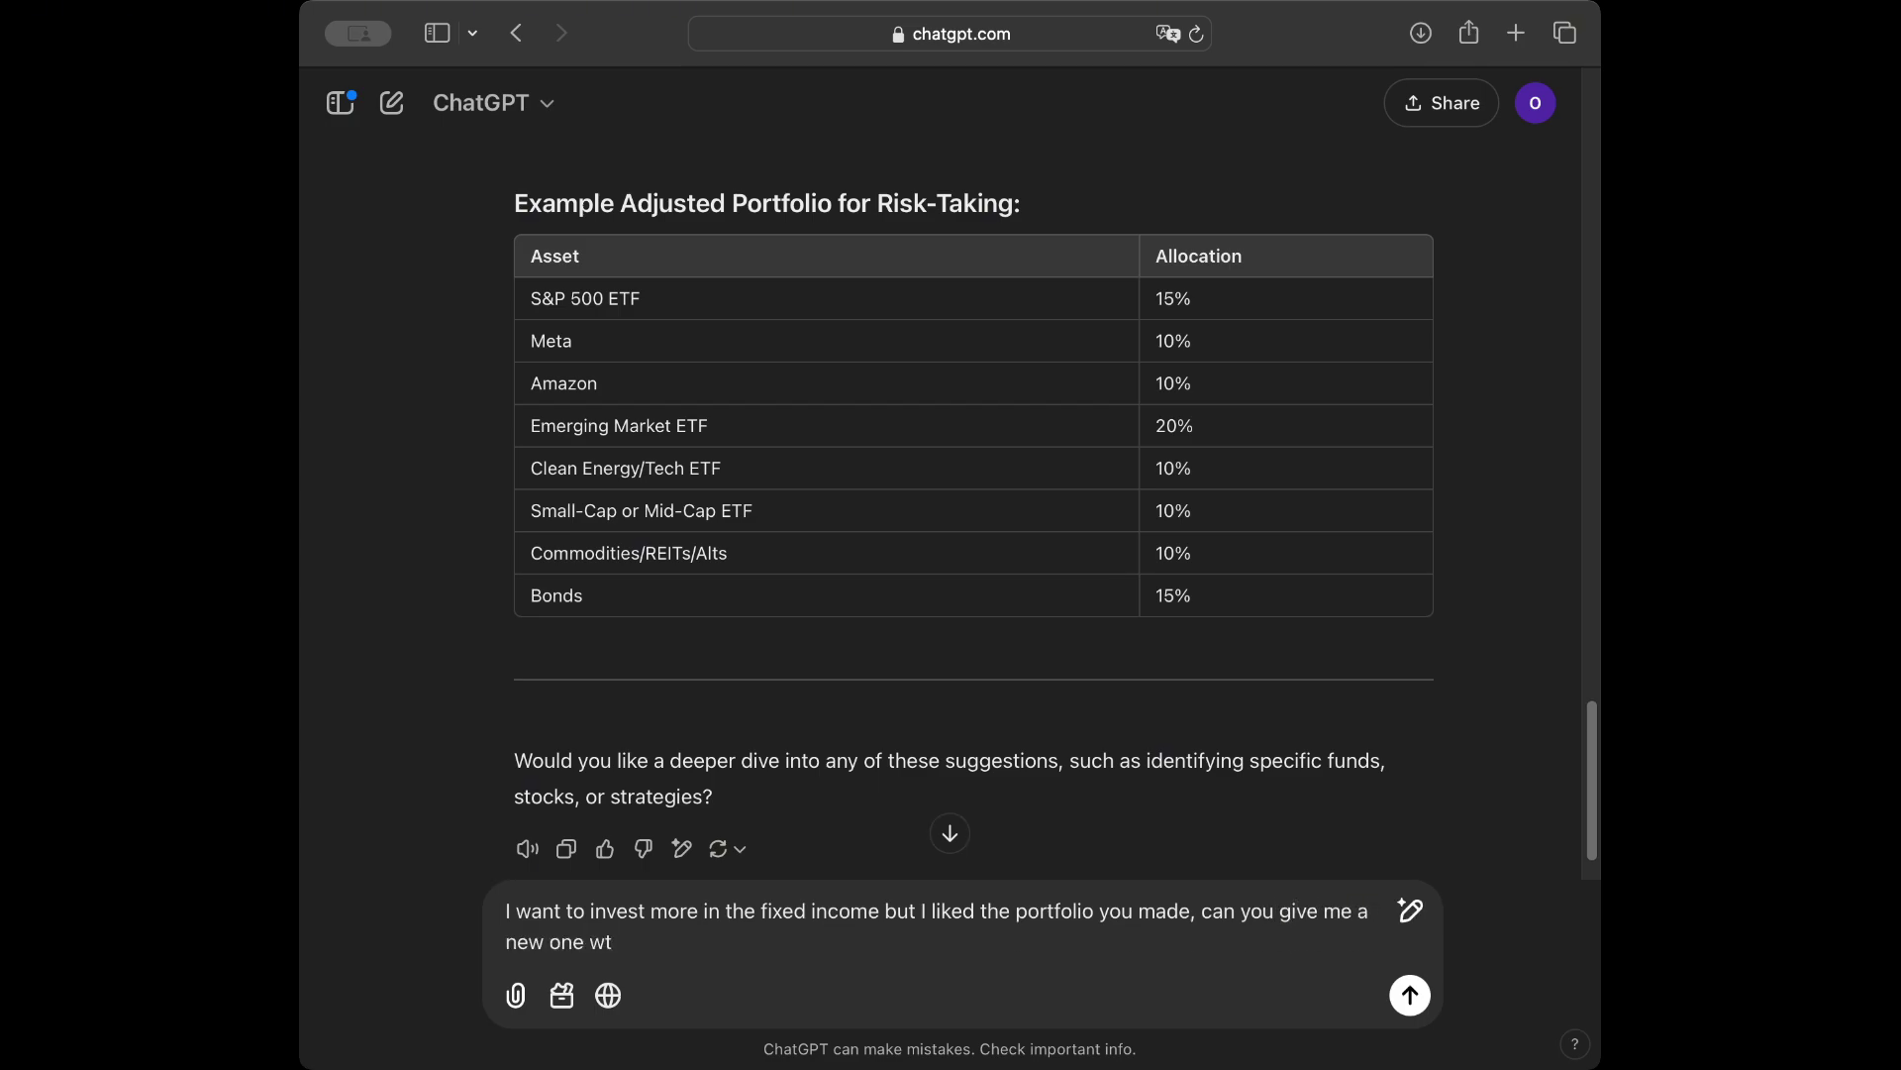
pyautogui.press('BackSpace')
pyautogui.write('ith more bond heavy and more diversified')
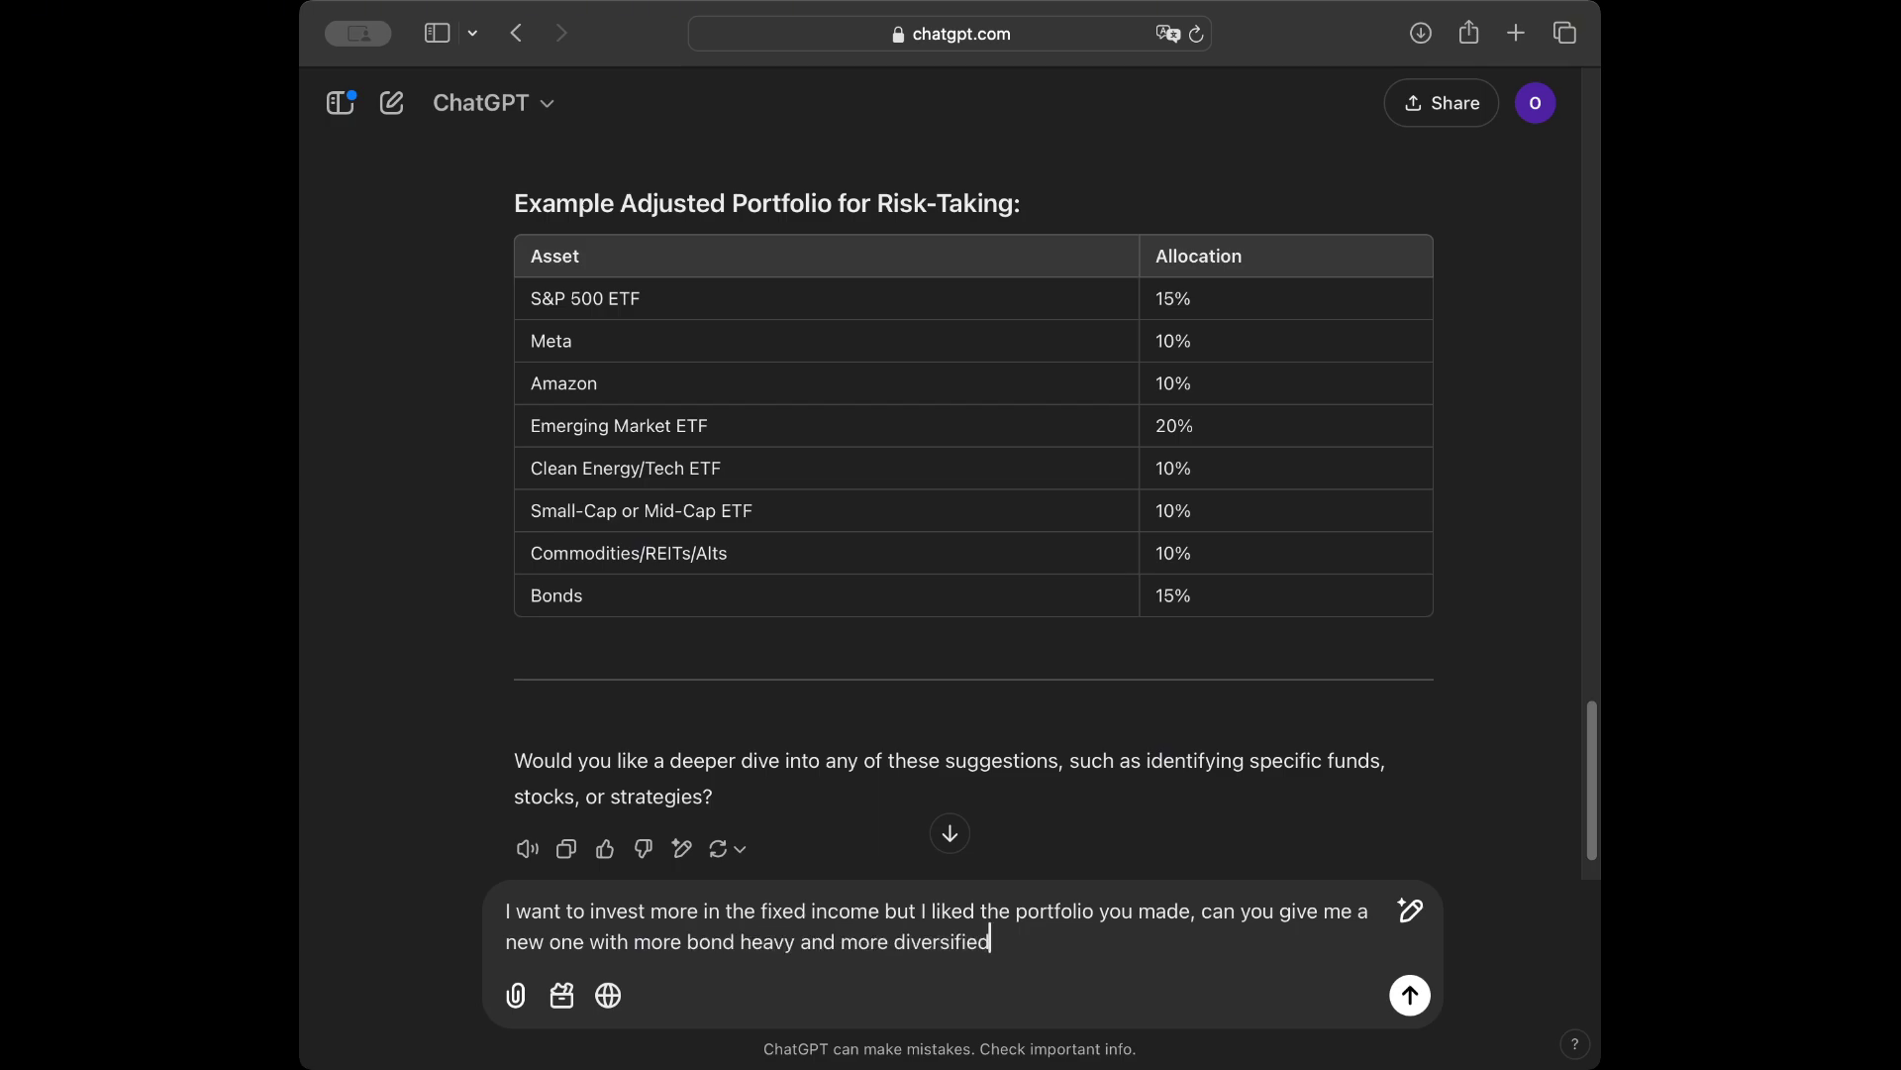
pyautogui.press('Return')
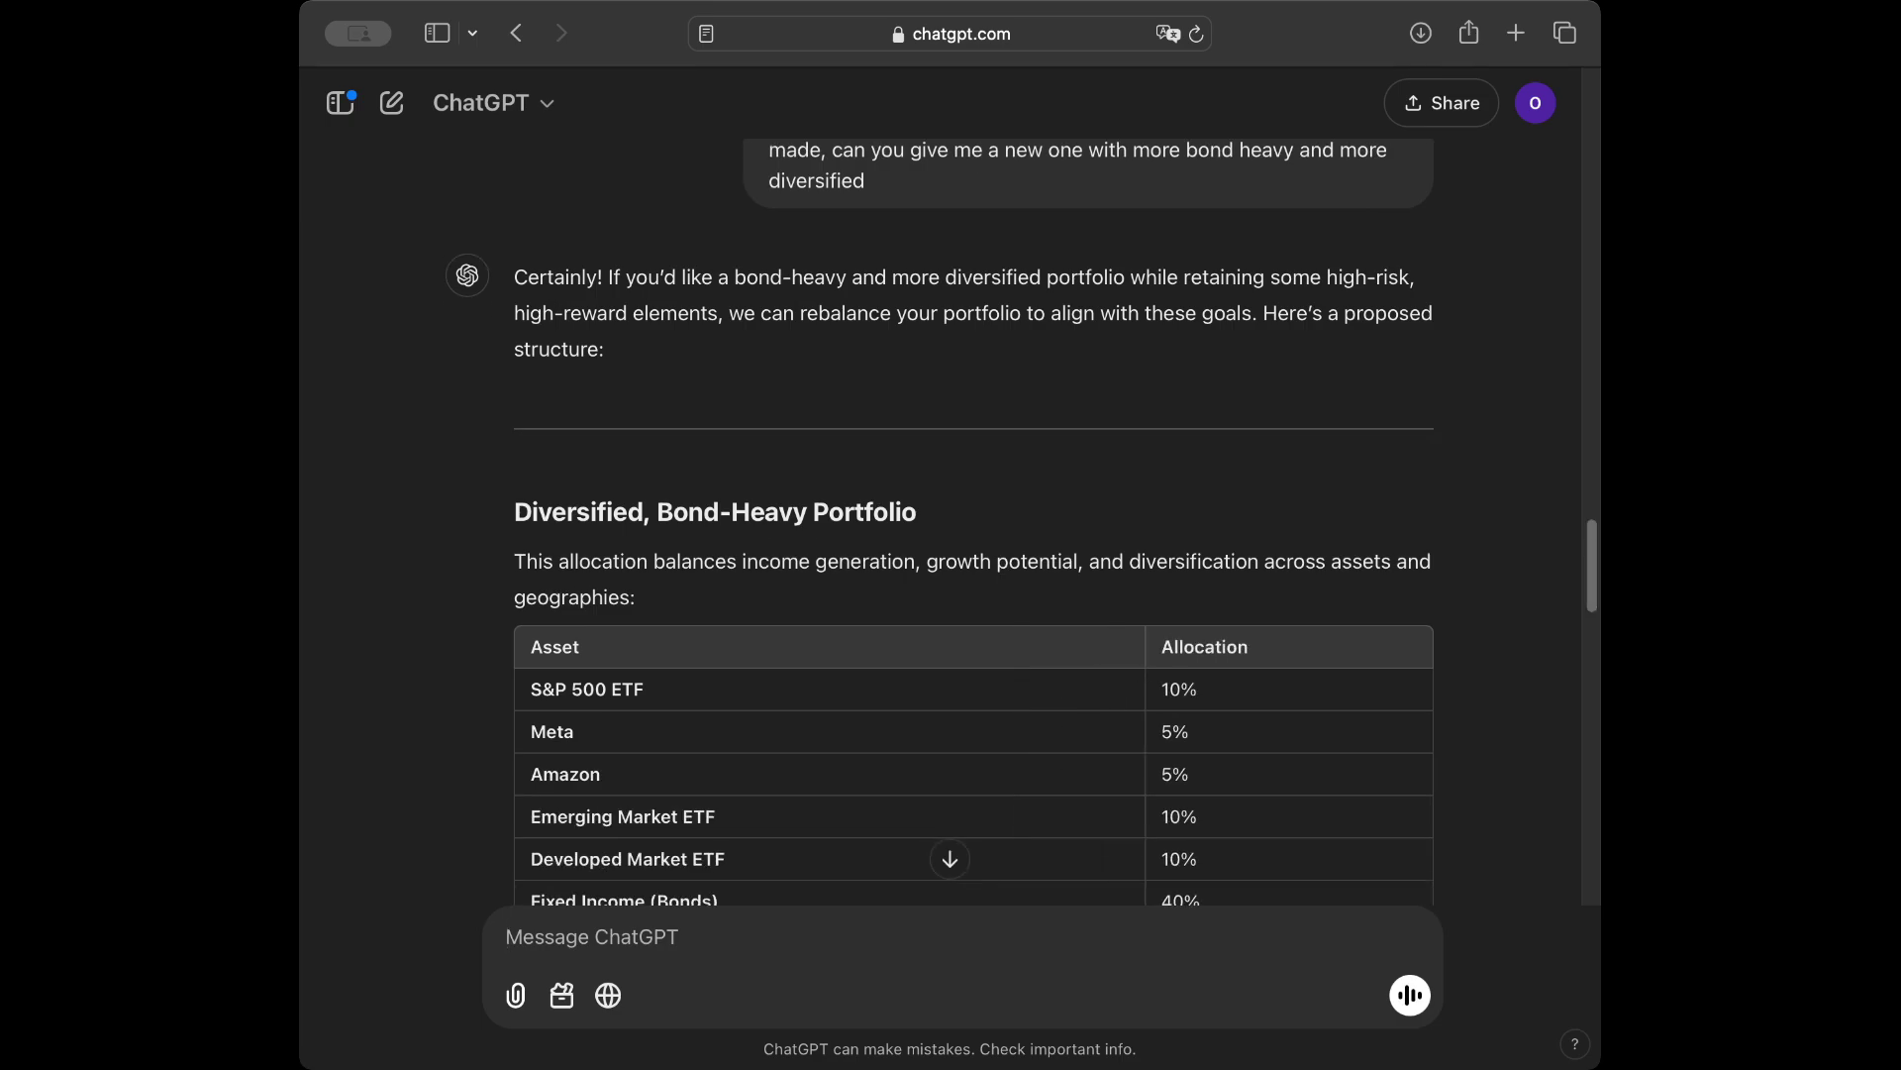
# Review the allocation table of the Diversified, Bond-Heavy Portfolio in the new answer
pyautogui.scroll(-4, 940, 525)
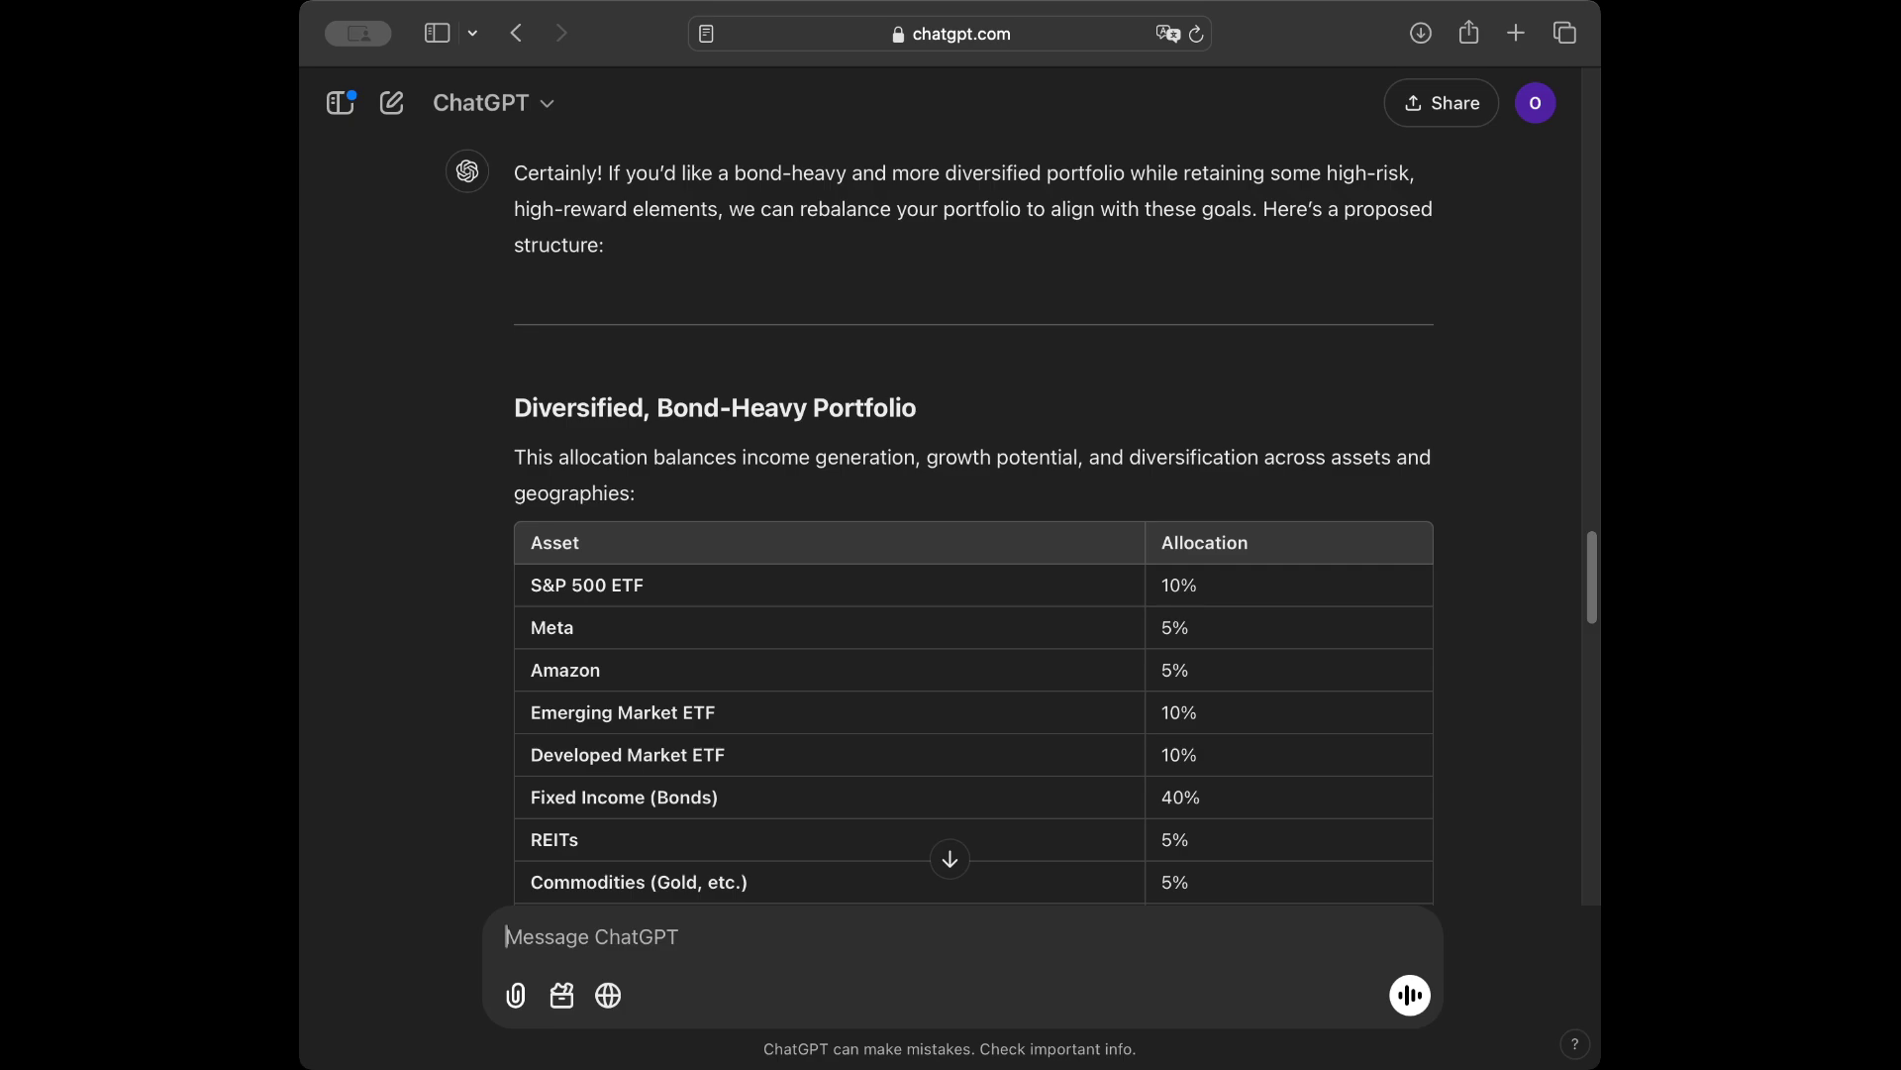
pyautogui.scroll(-2, 973, 525)
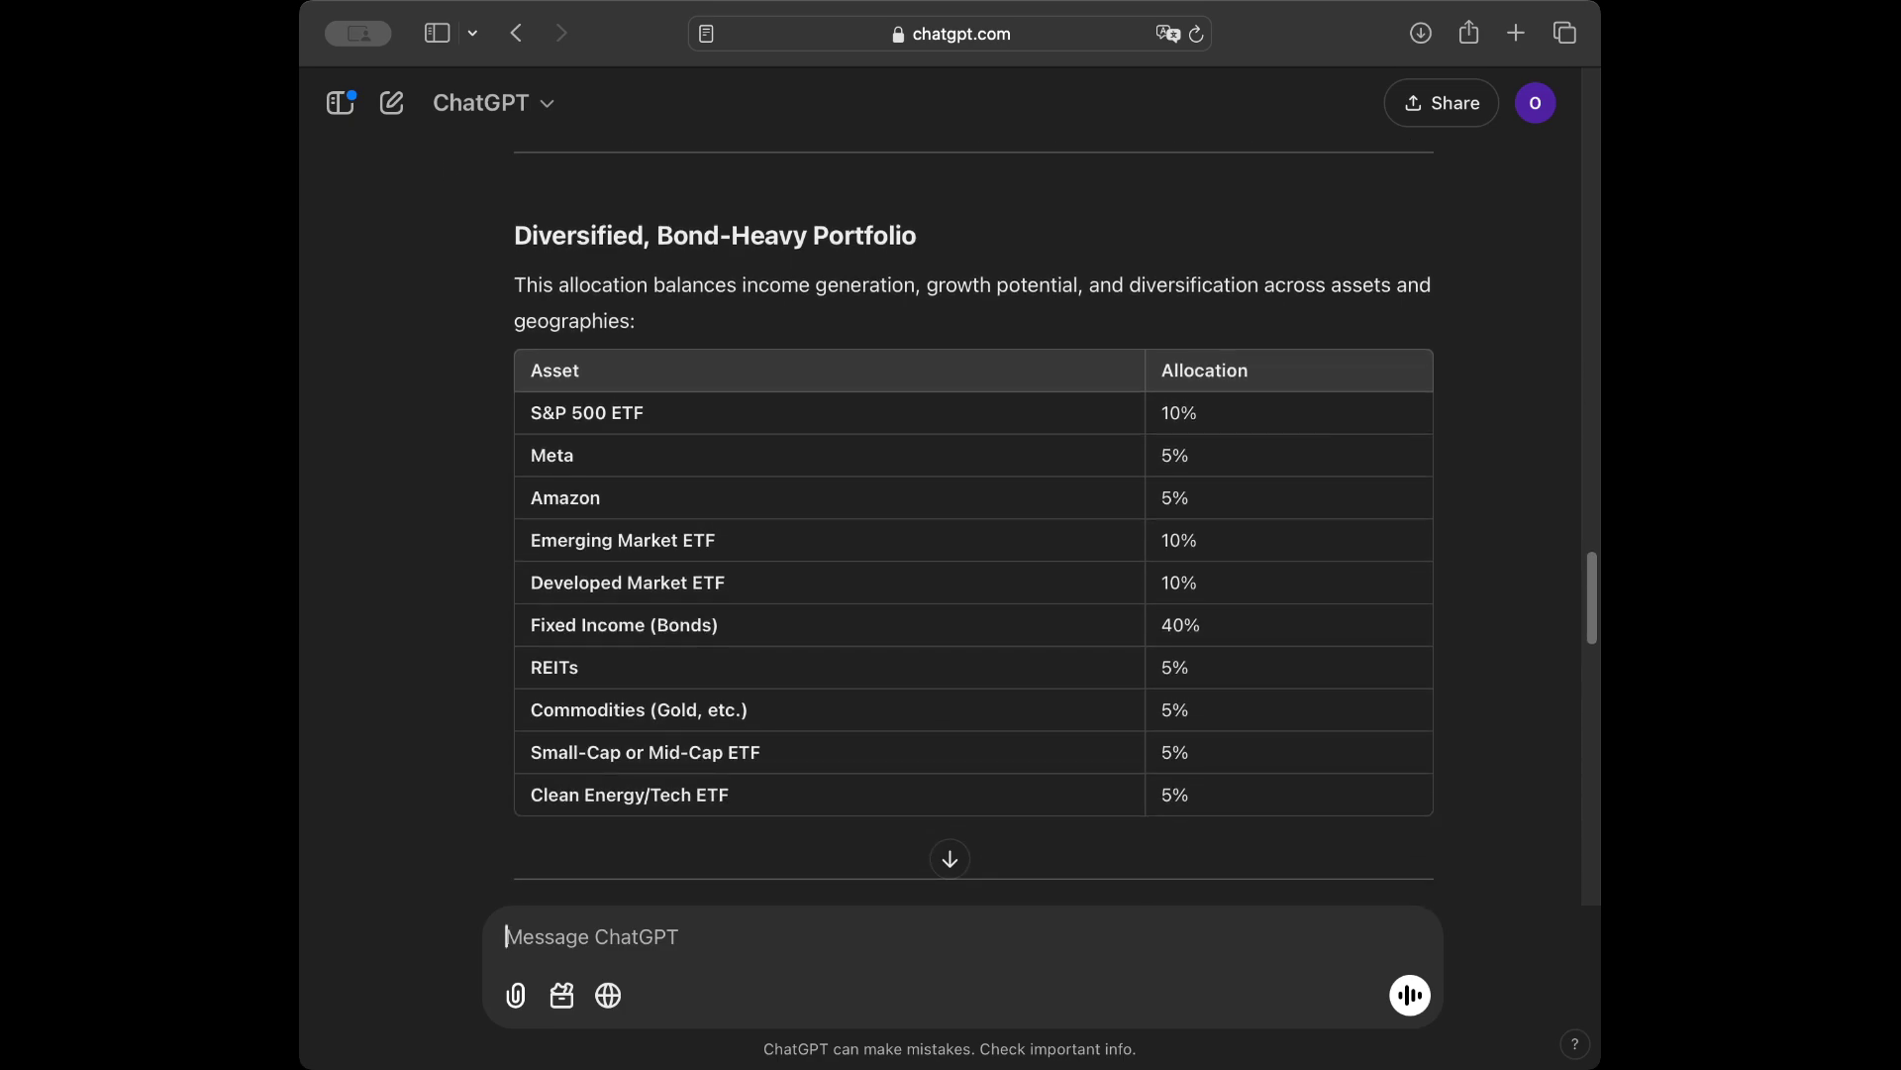
pyautogui.scroll(-3, 949, 525)
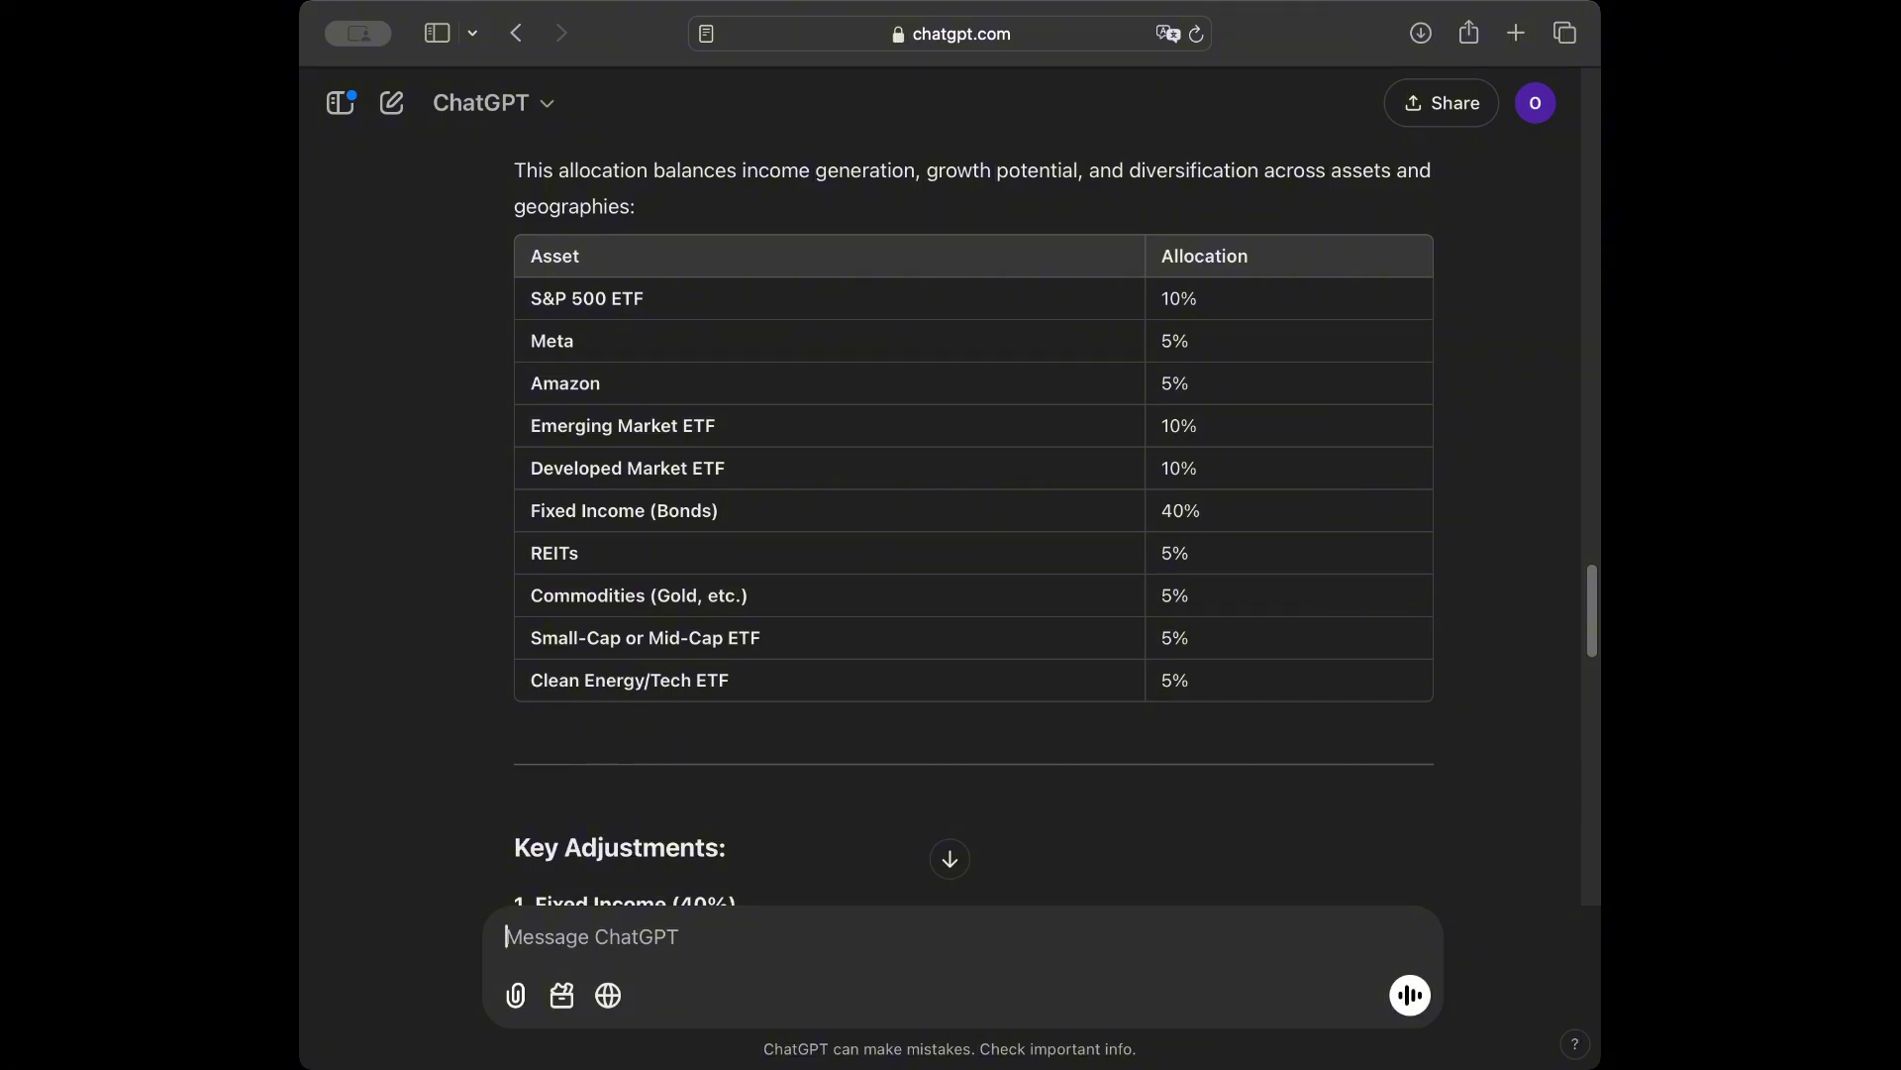
# Highlight the Fixed Income (Bonds) row of the allocation table
pyautogui.write('<')
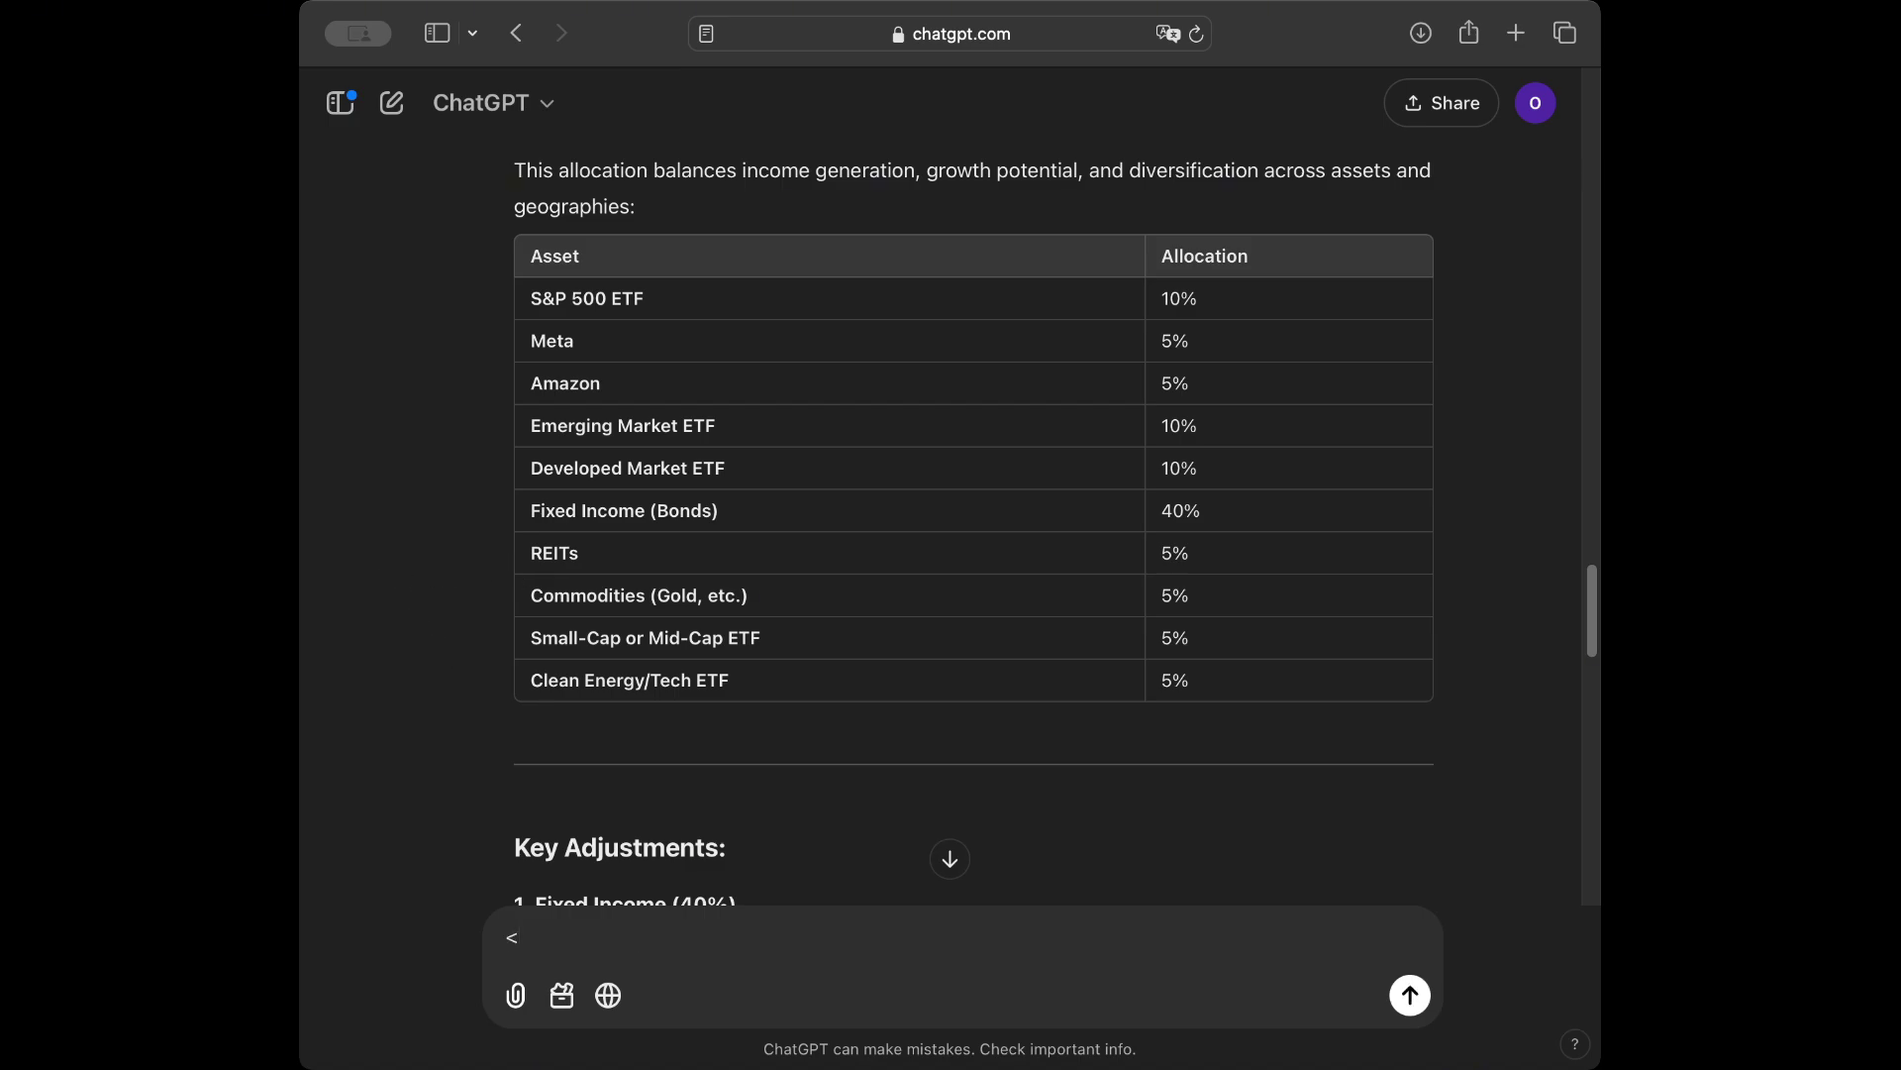
pyautogui.moveTo(546, 501); pyautogui.dragTo(1228, 510)
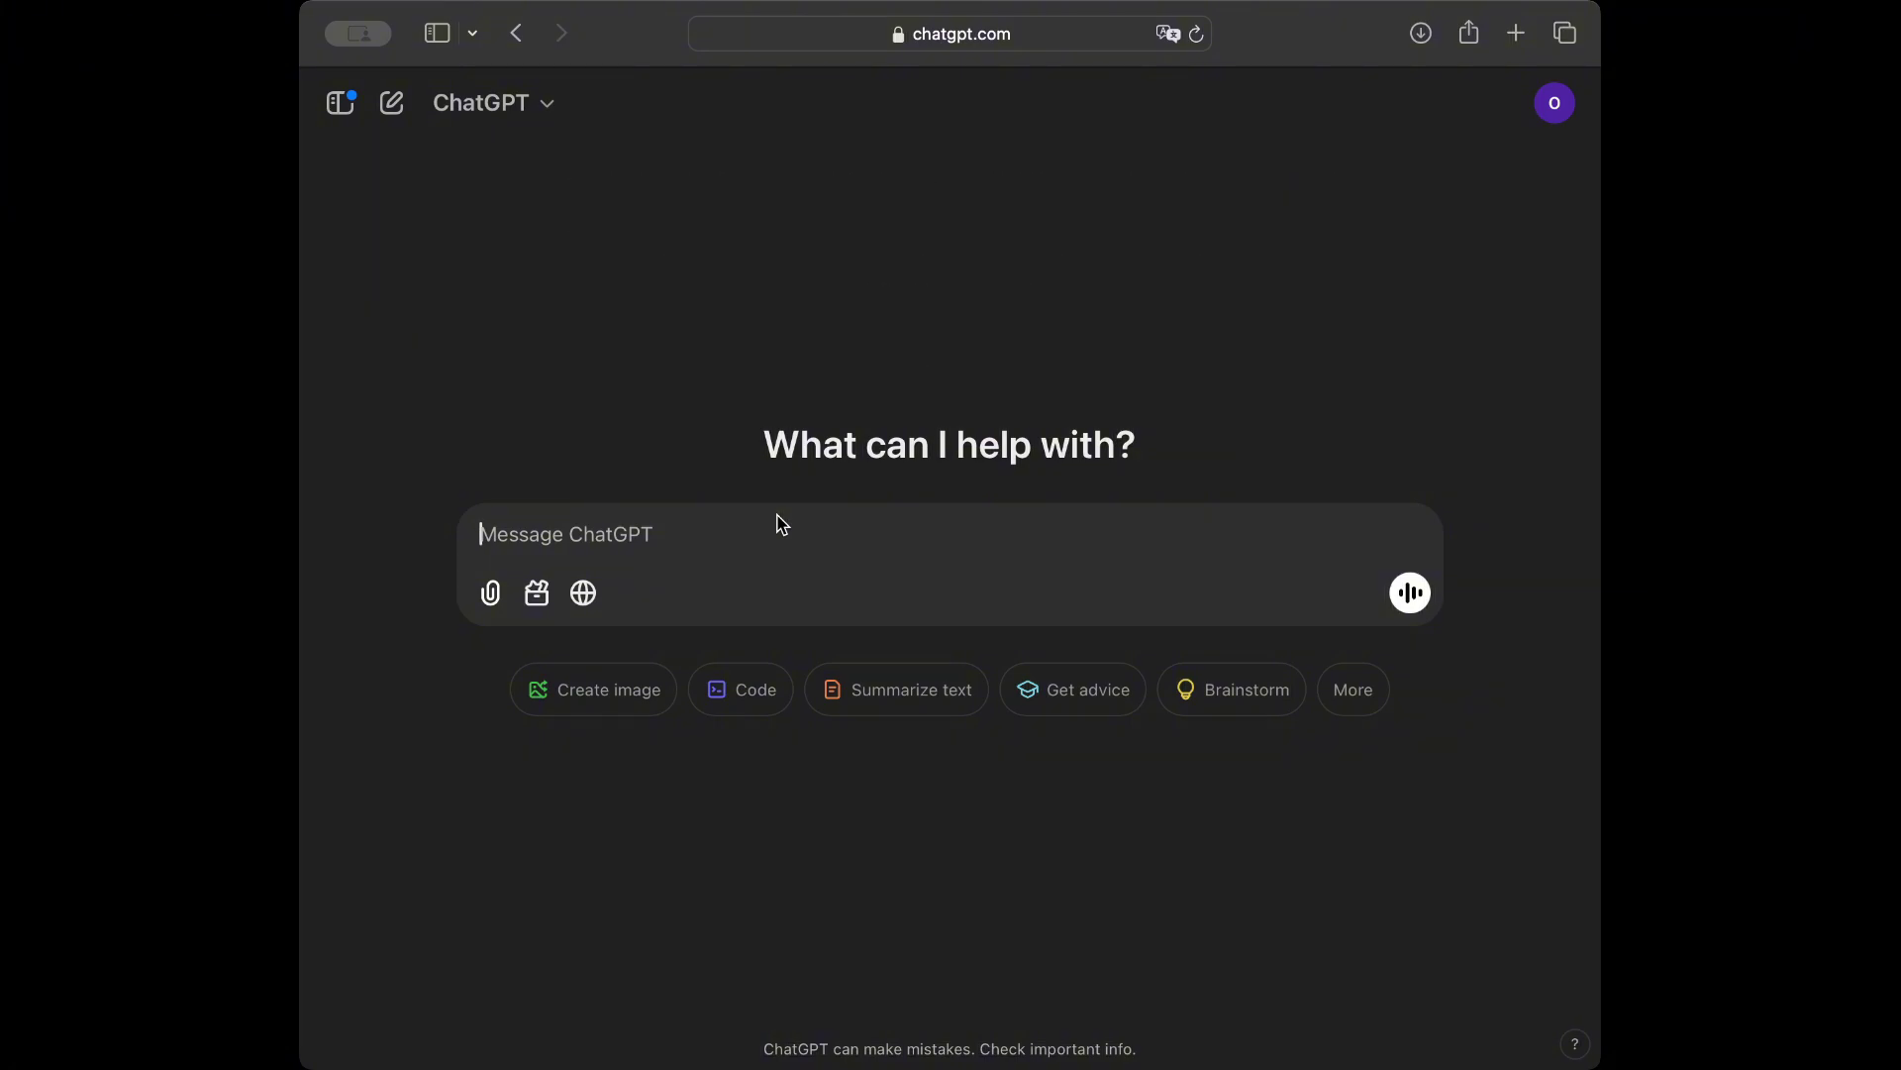
# Send the prompt "Suggest 5 growth stock ideas in the tech sector with high revenue growth and low debt-to-equity ratios in nasdaq"
pyautogui.write('Sugge')
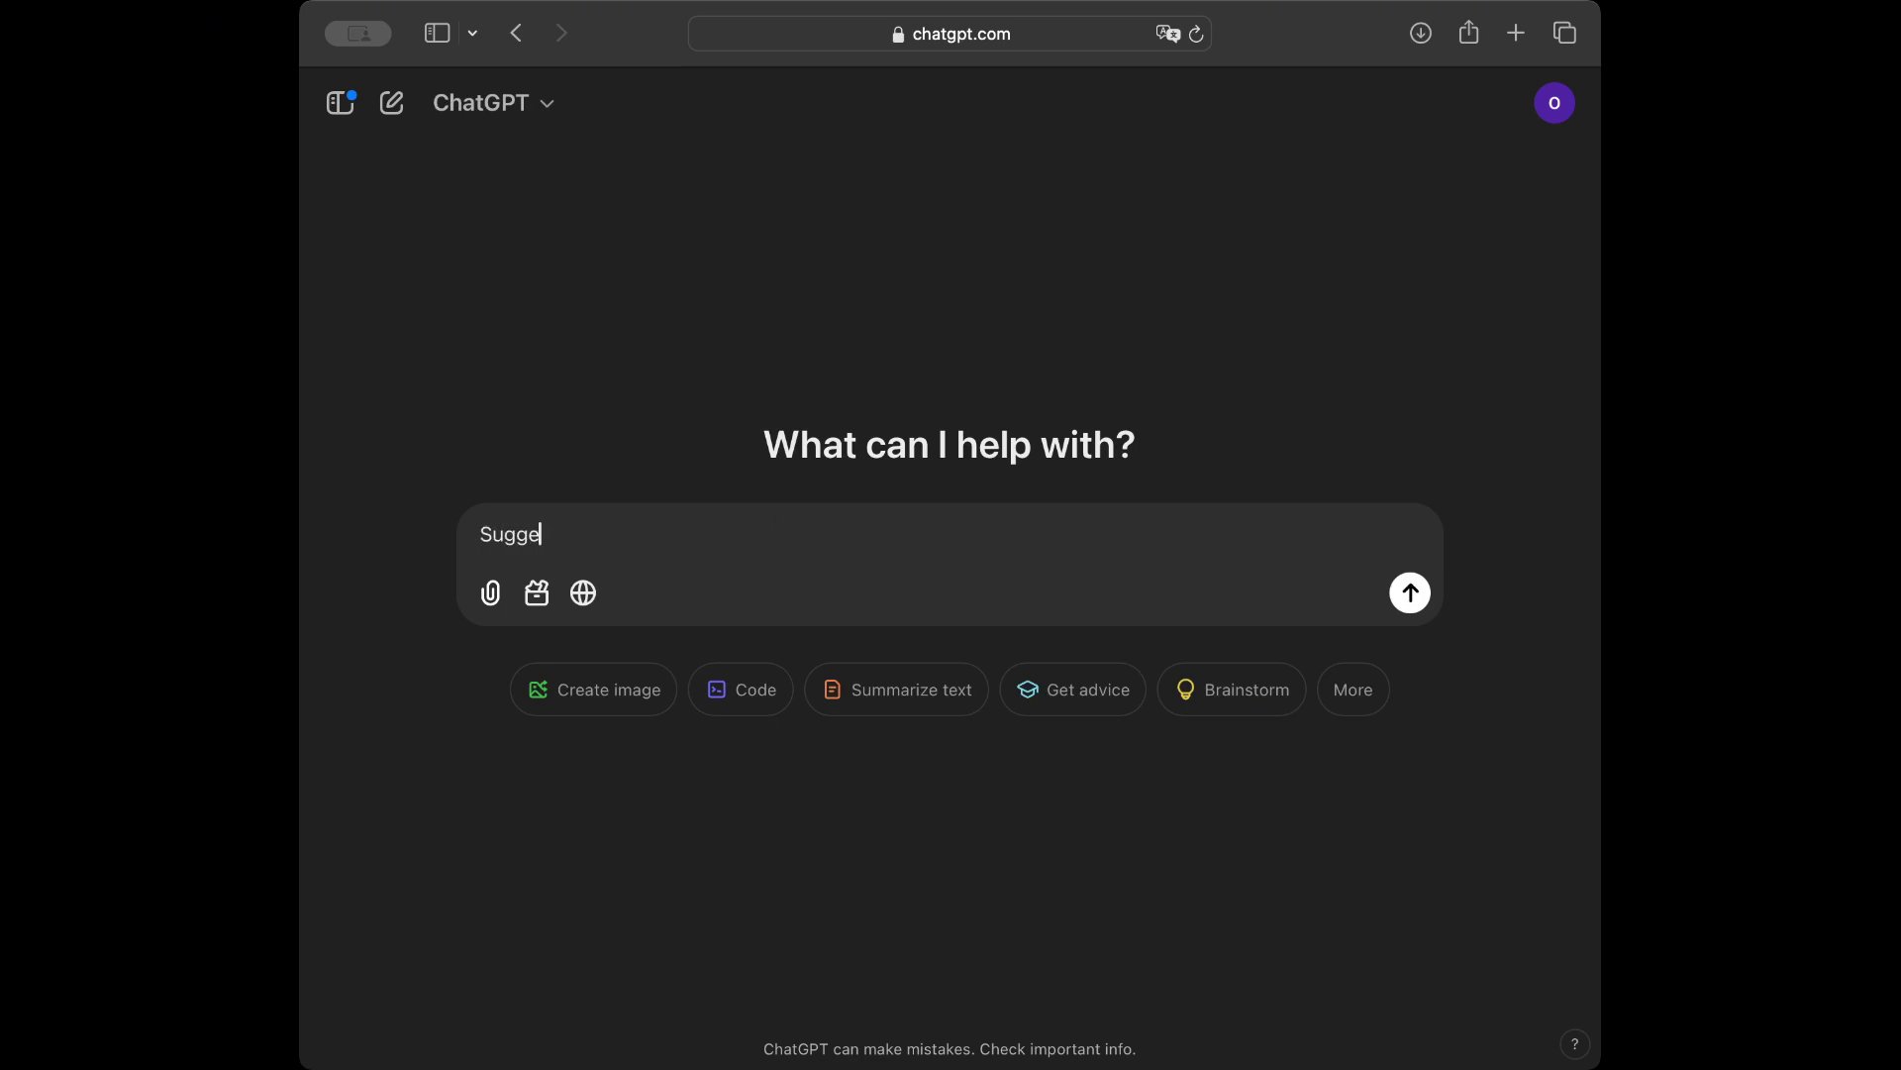
pyautogui.write('st 5 growth stock ')
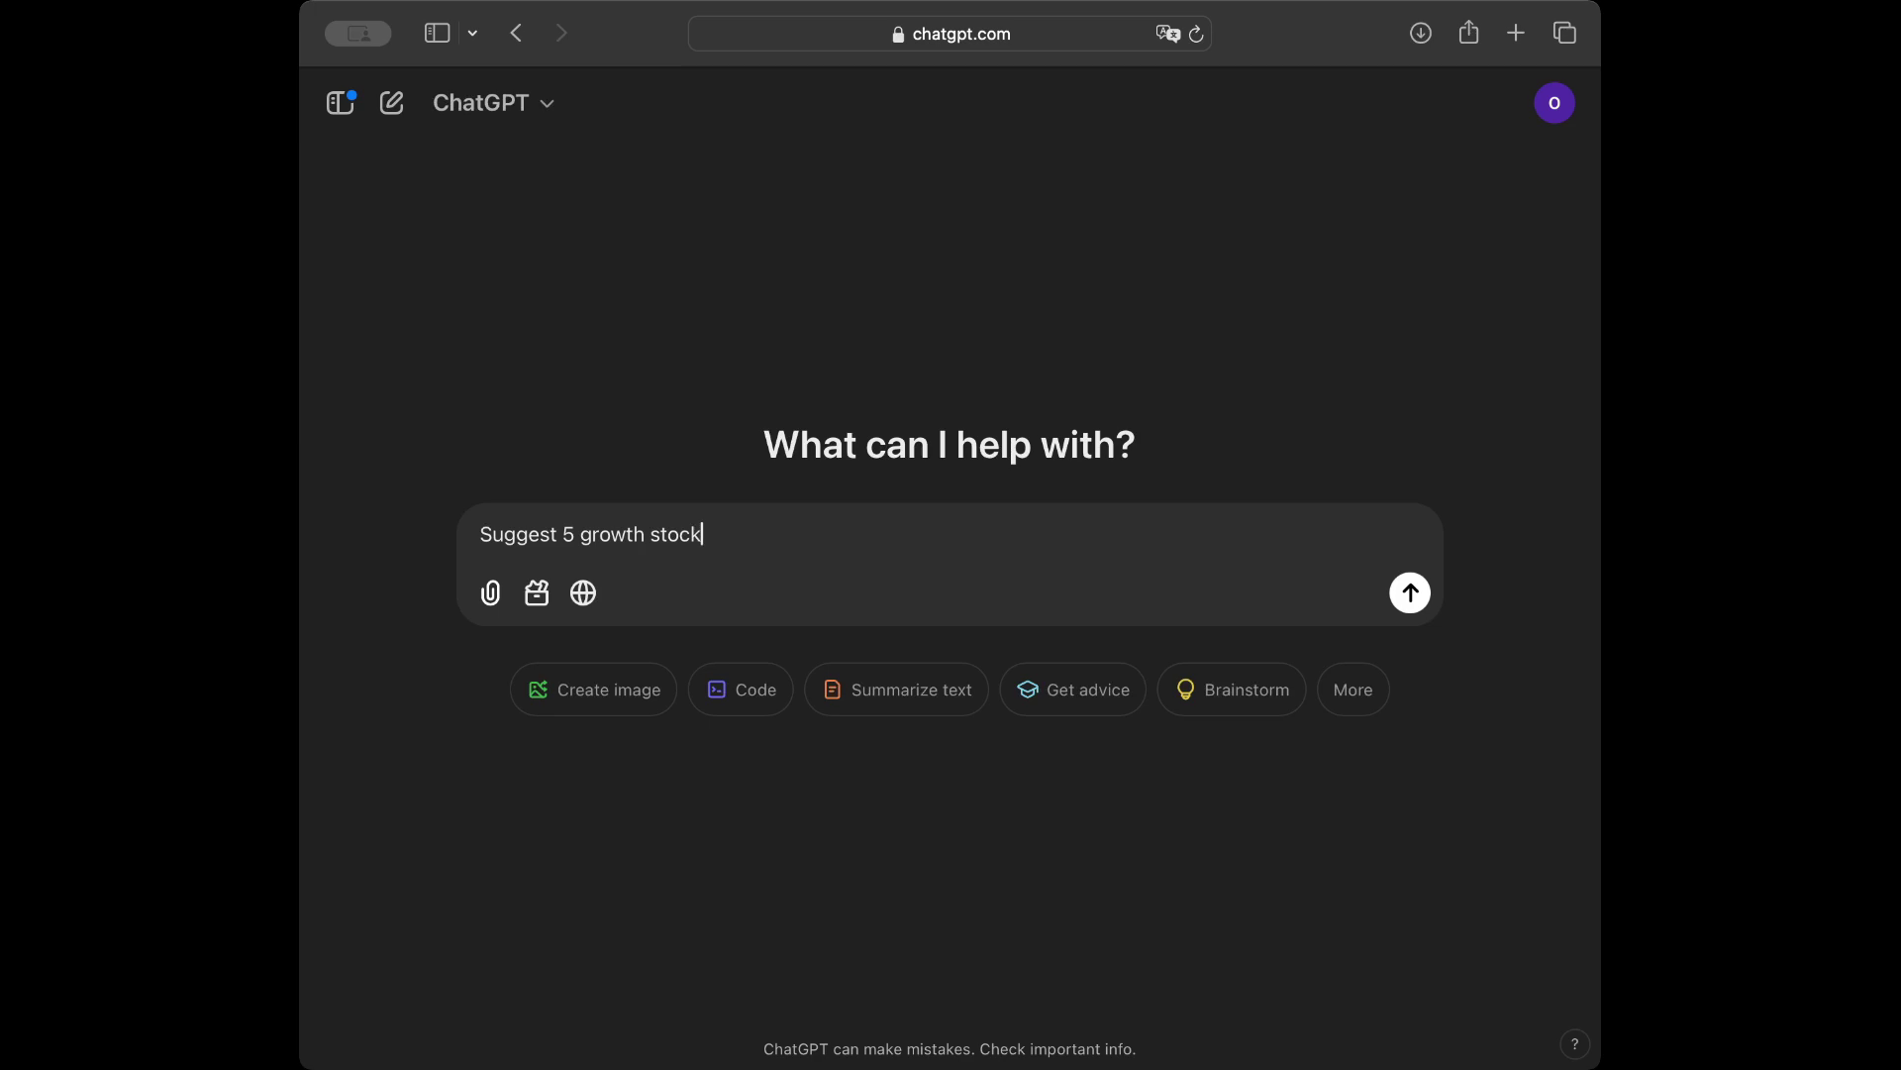
pyautogui.write(' ideas in the tech sect')
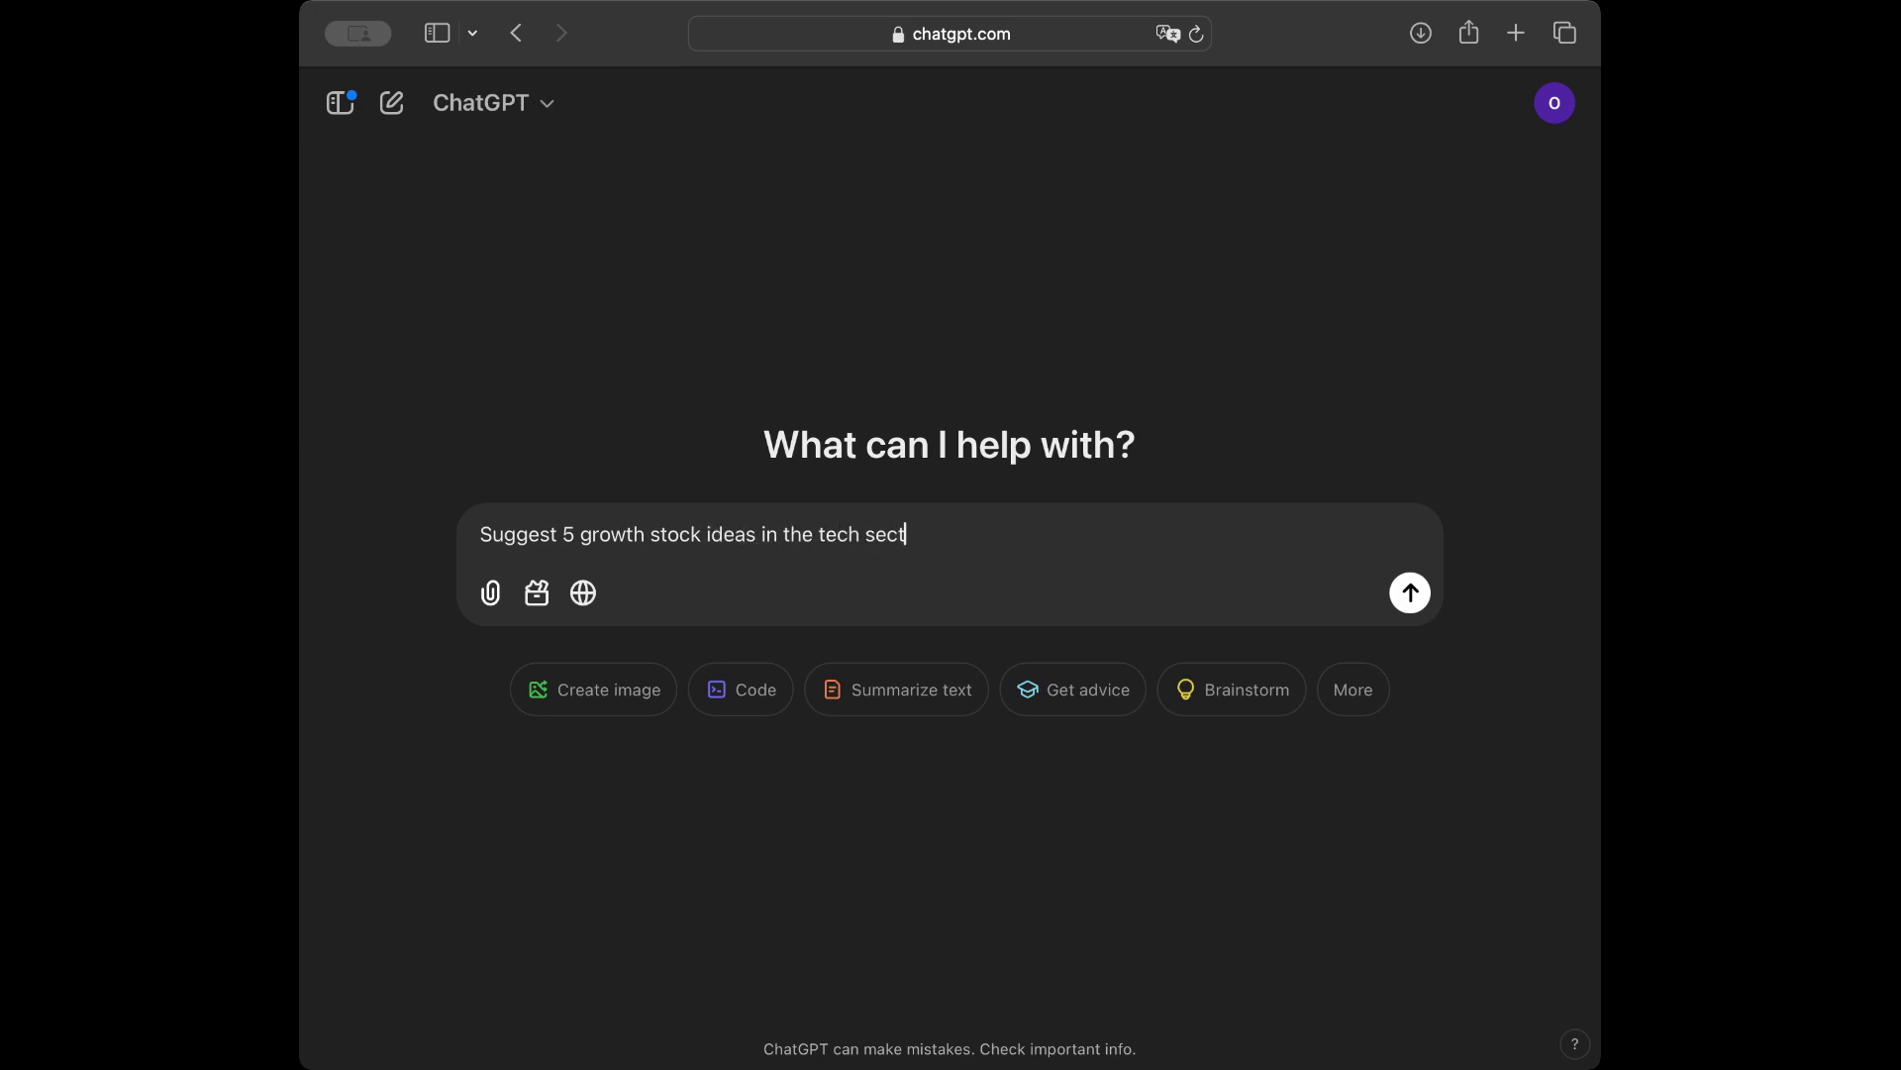
pyautogui.write('or wit h high revenue growth ')
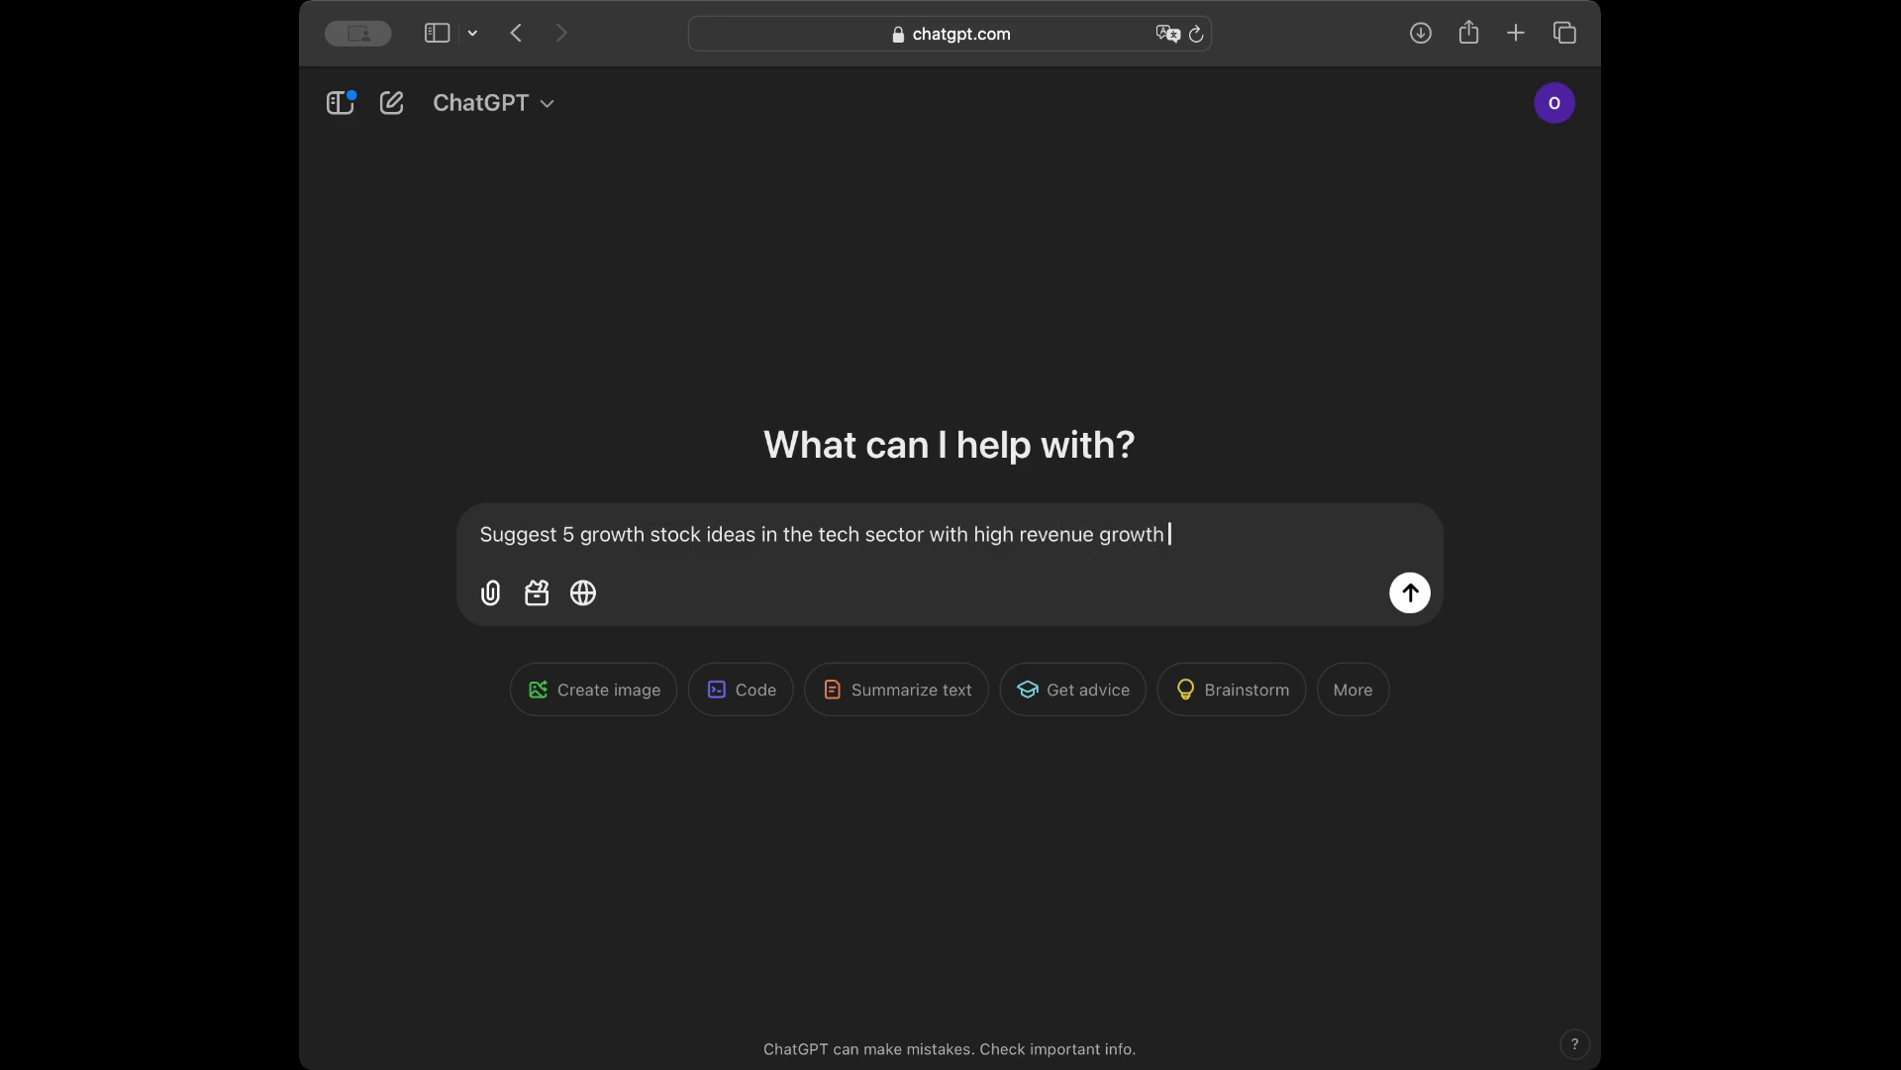
pyautogui.write('and low debt-to-equ')
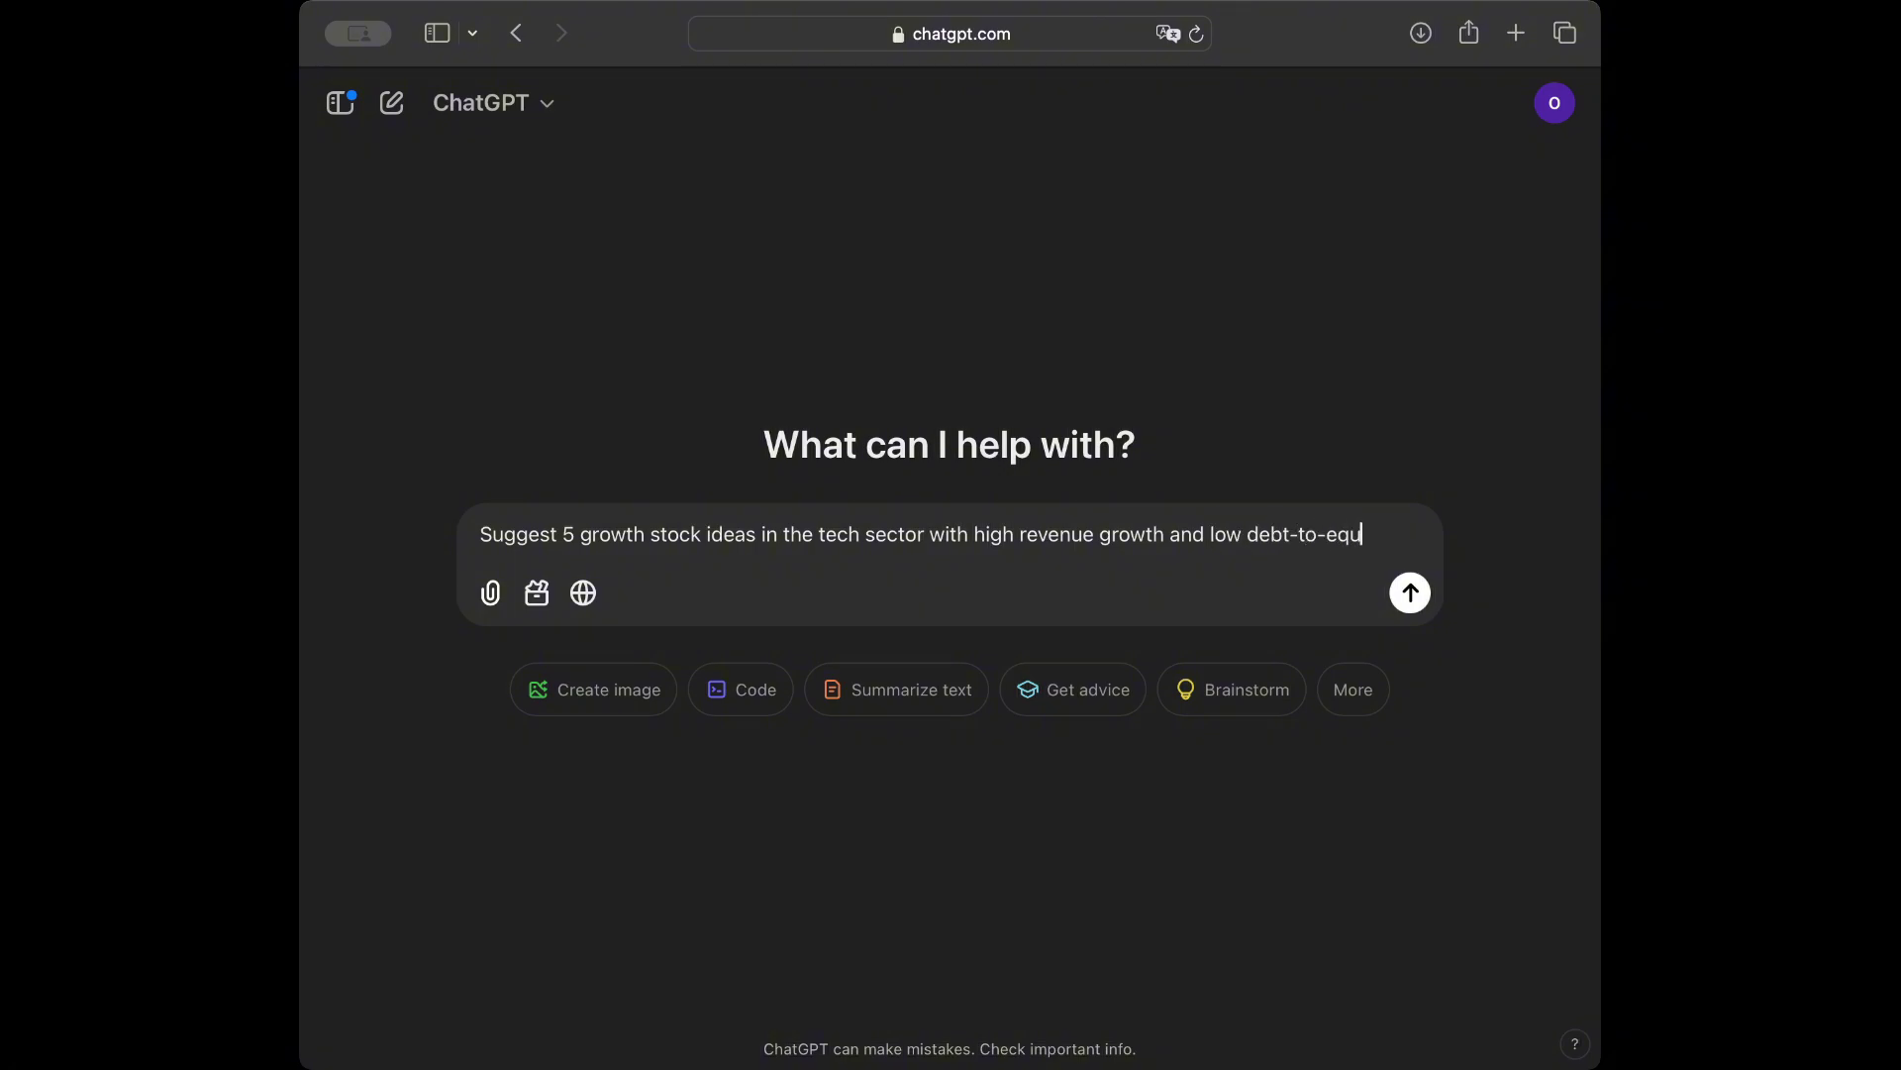
pyautogui.write('ity ratios in nasdaq')
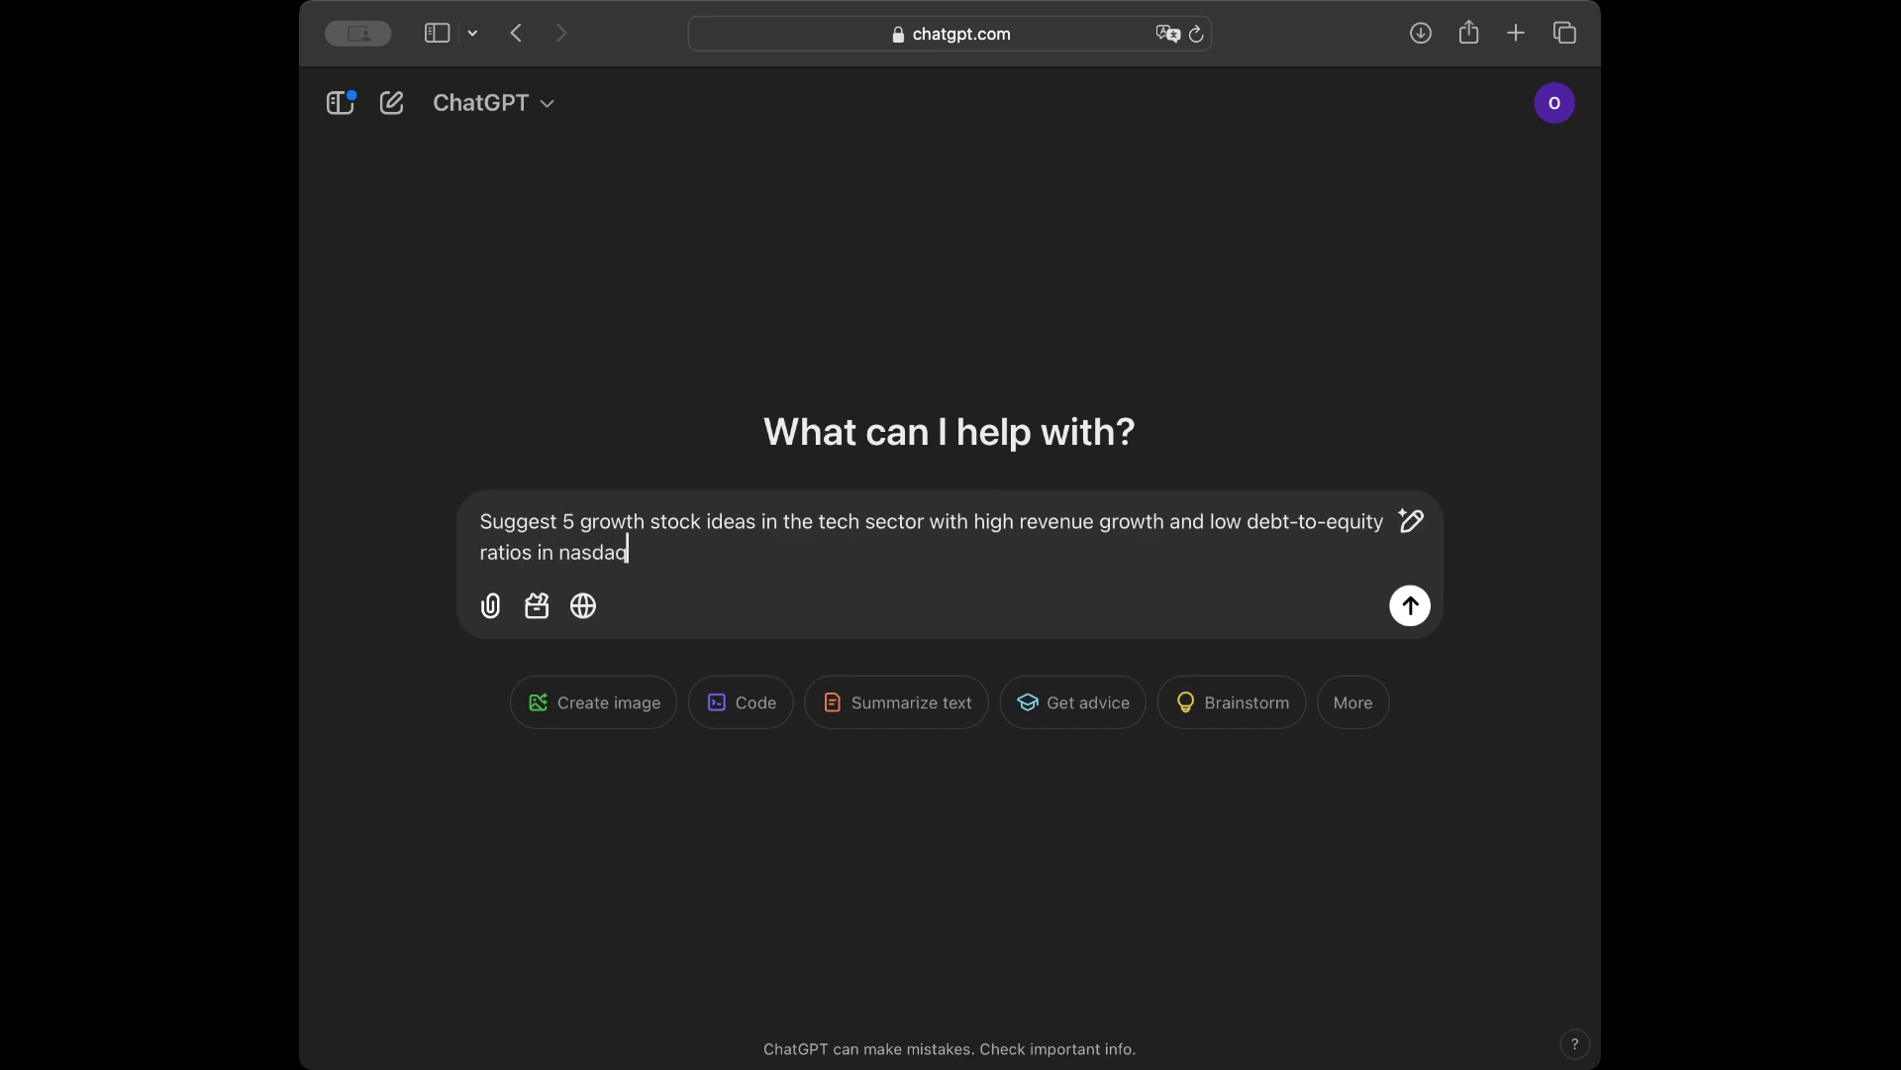
pyautogui.press('Return')
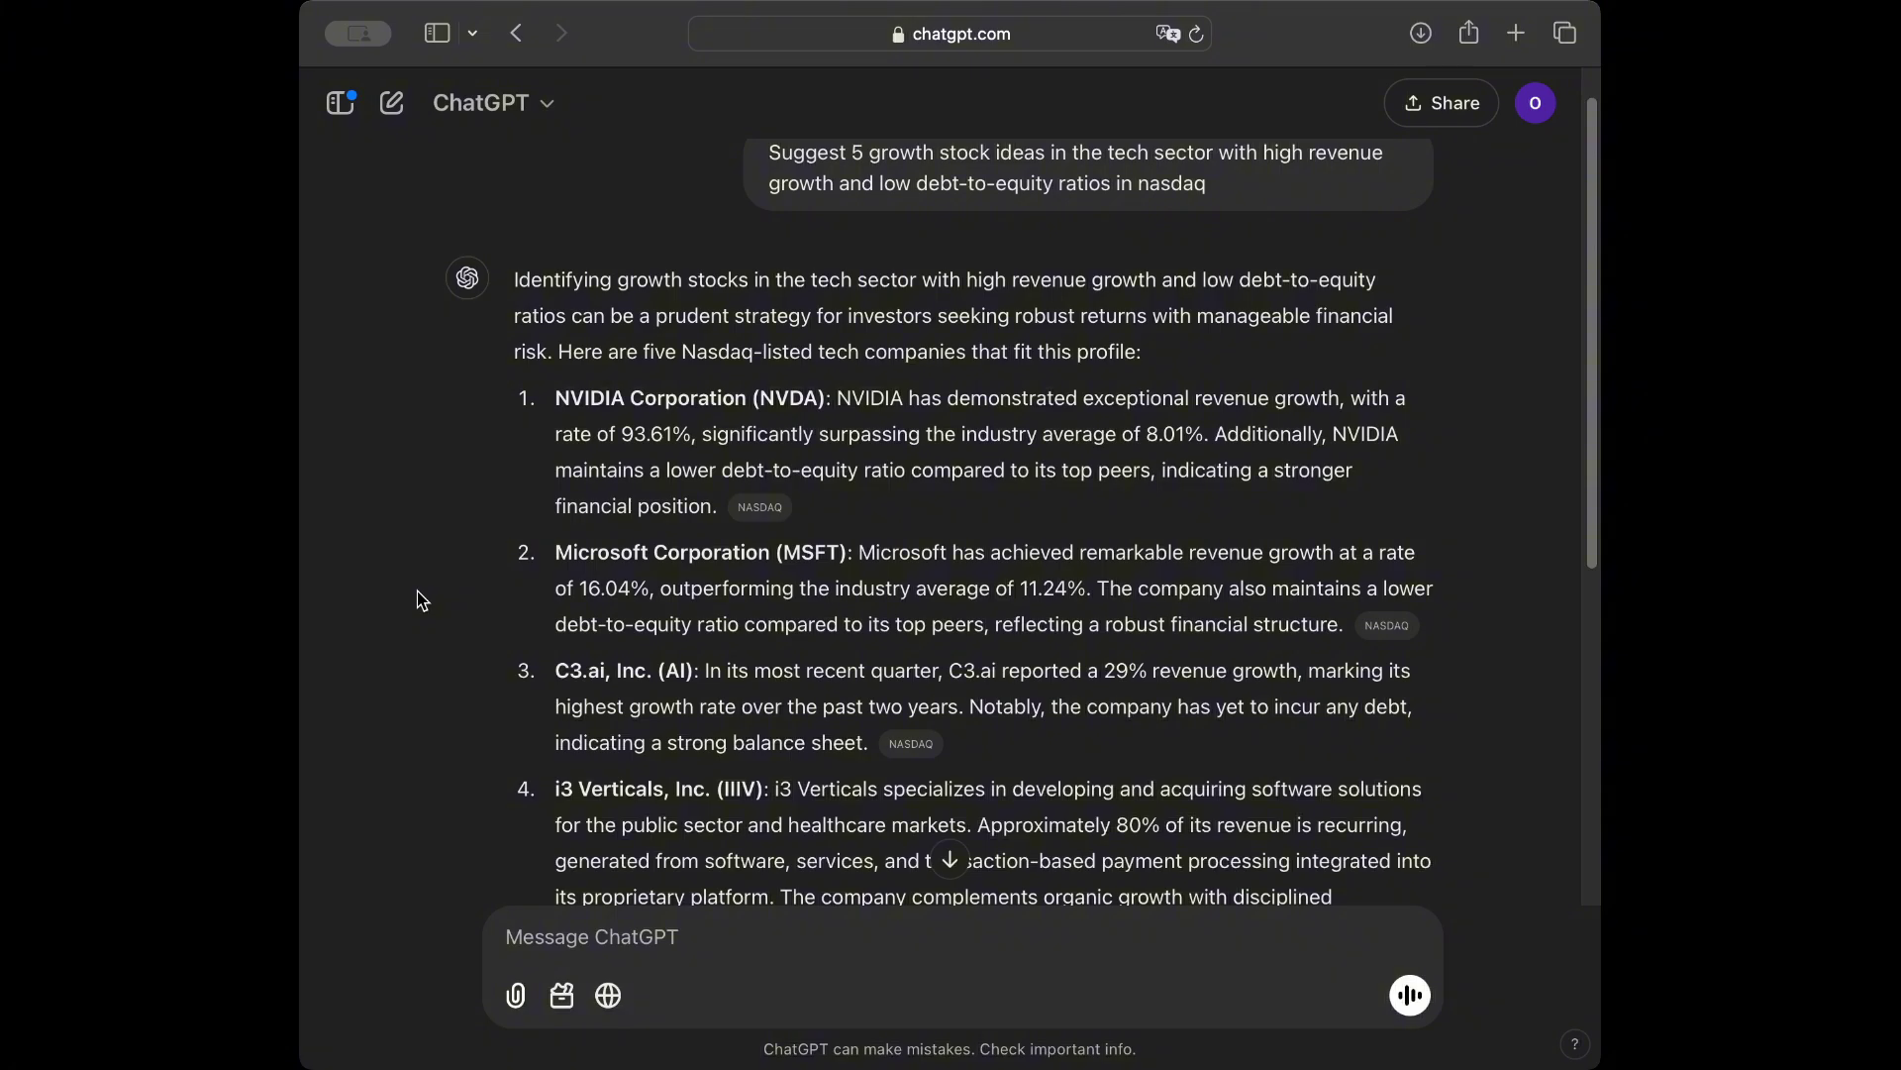
# Review the five suggested Nasdaq tech growth stocks and the reasoning given for each company
pyautogui.write('<')
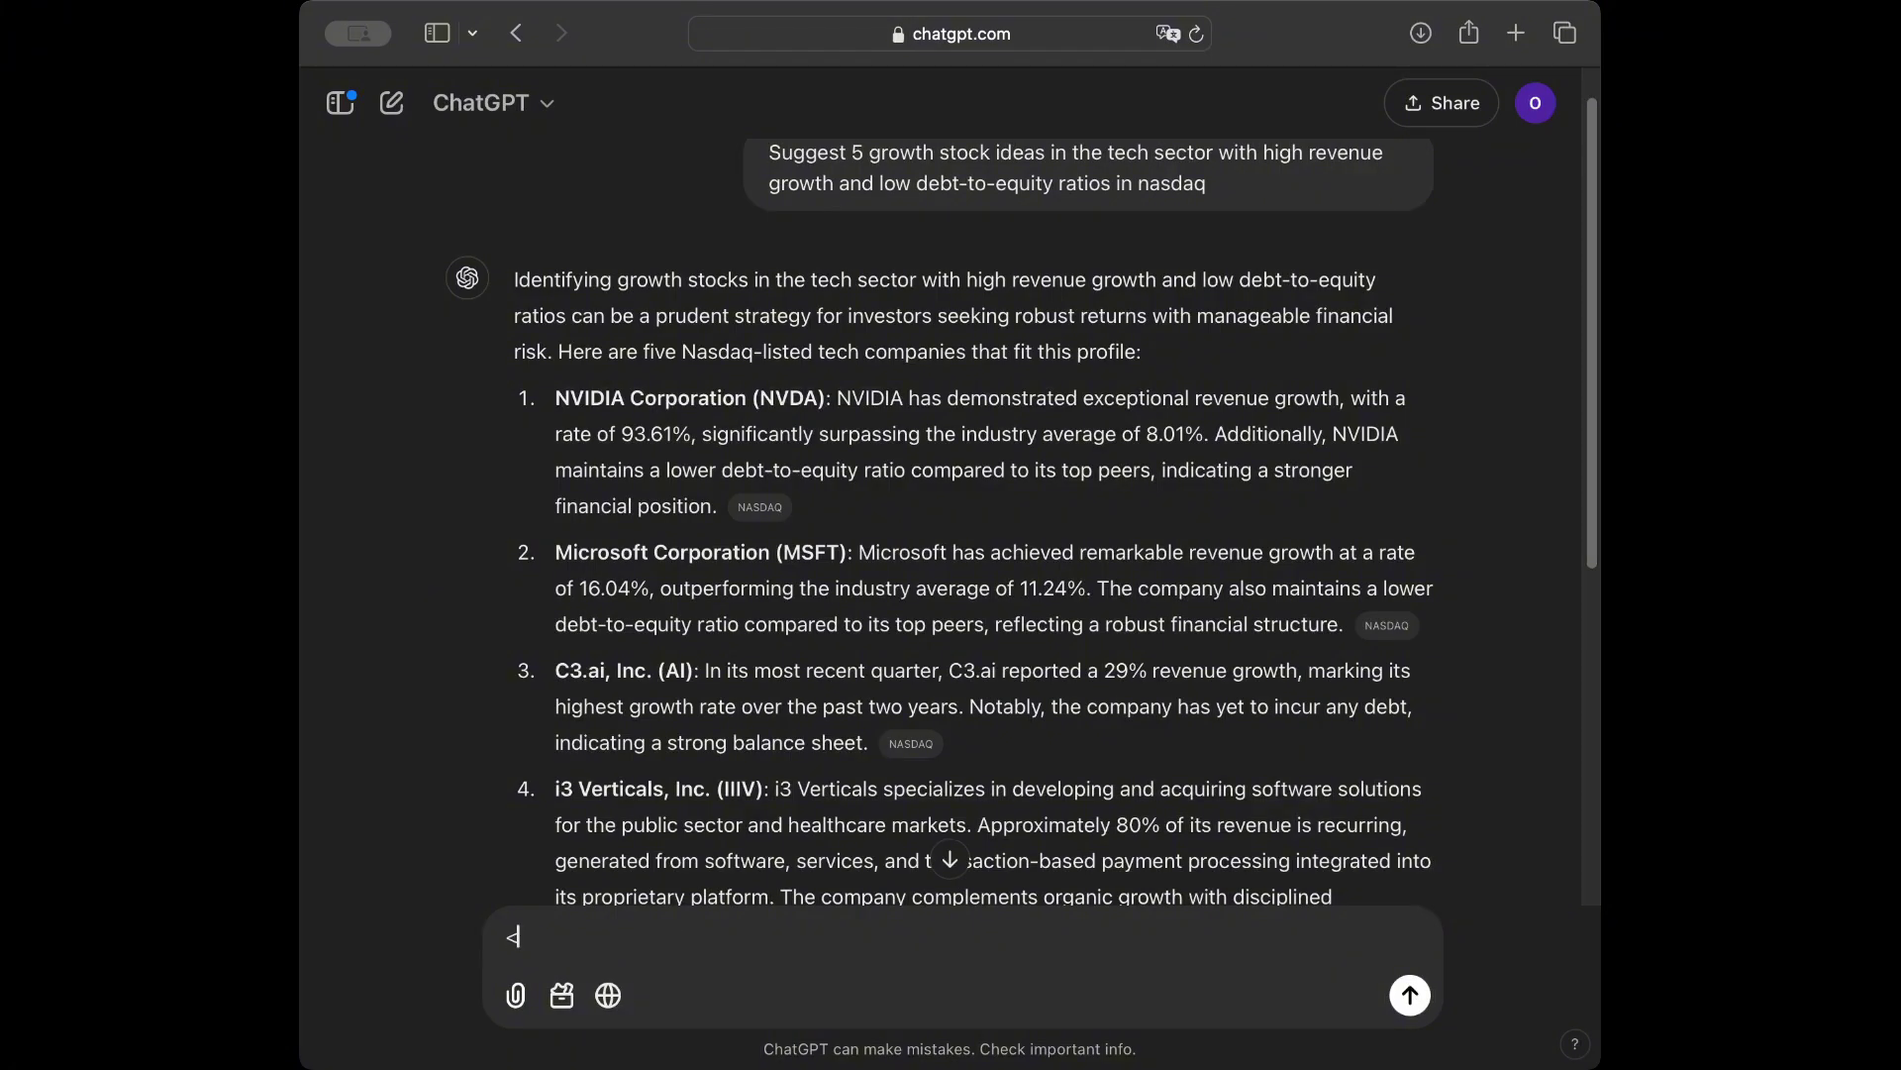
pyautogui.scroll(-2, 441, 588)
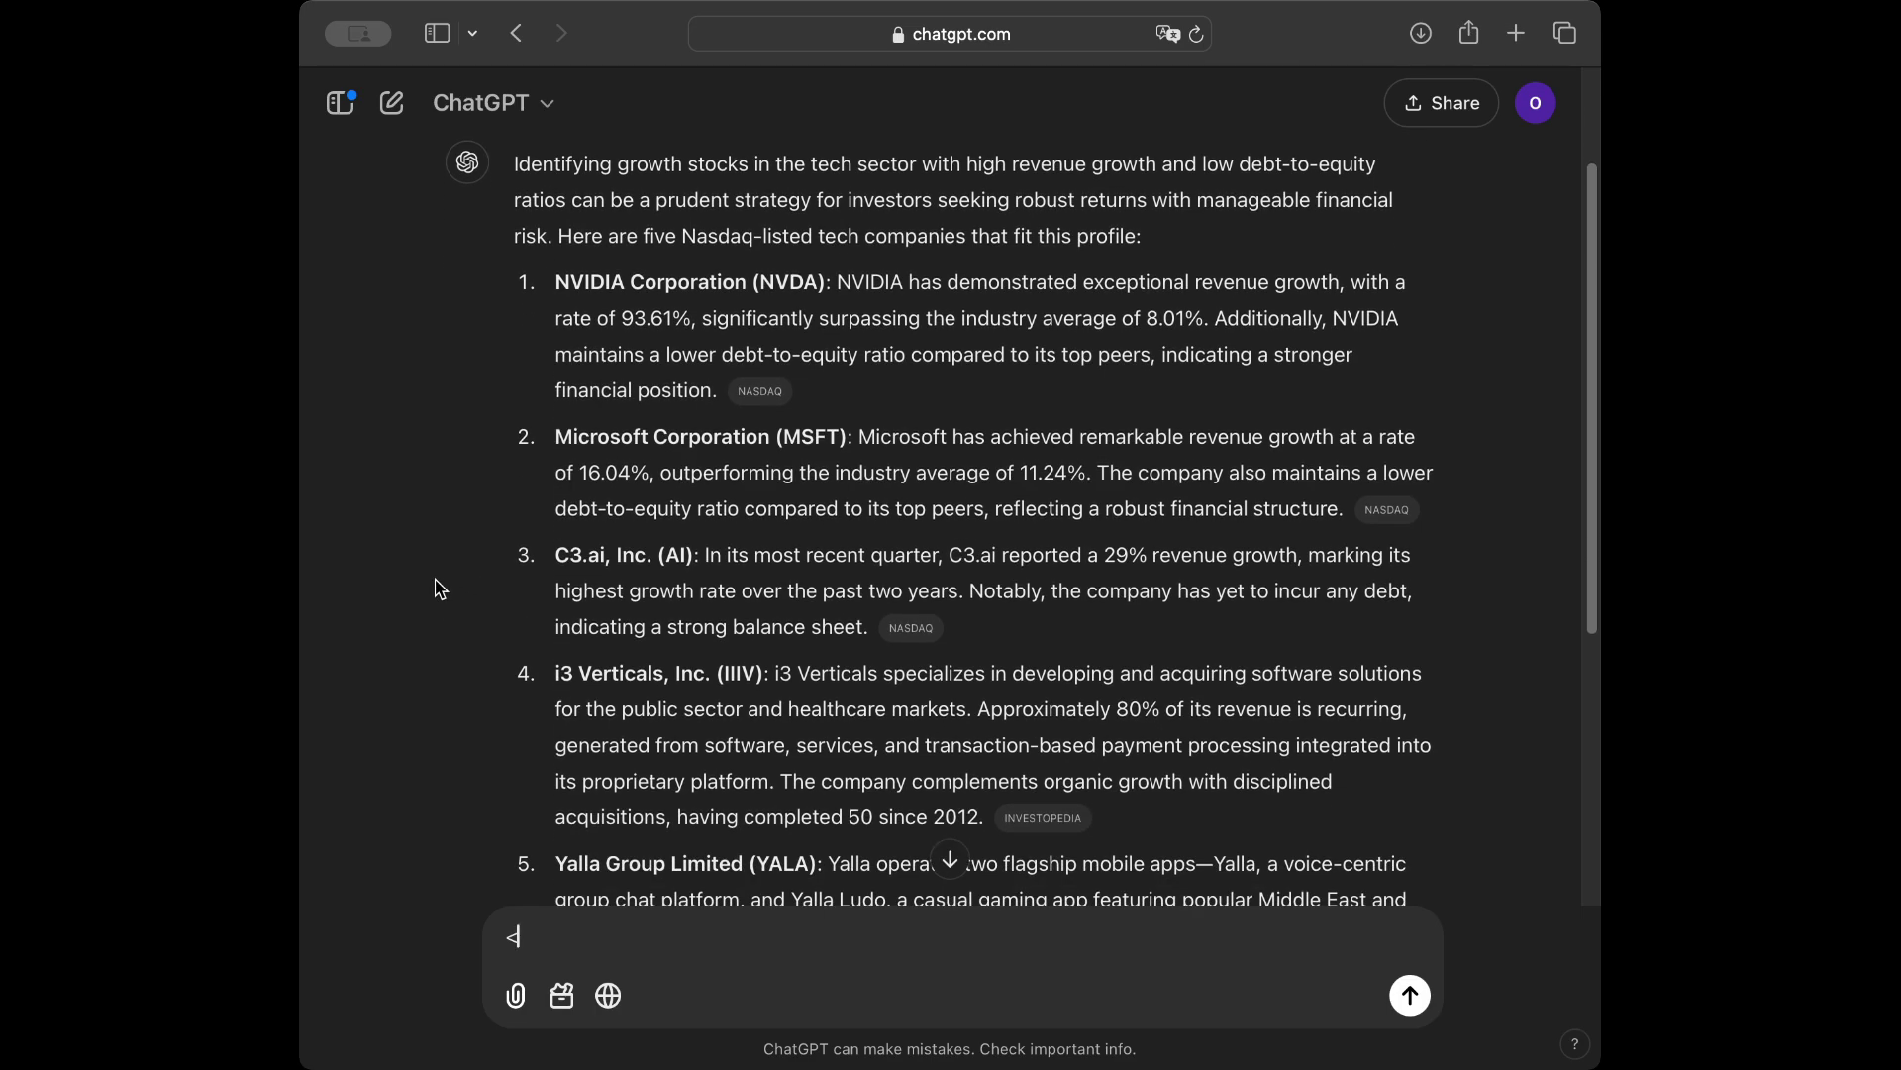
pyautogui.moveTo(556, 282); pyautogui.dragTo(611, 283)
pyautogui.scroll(-1, 594, 337)
pyautogui.scroll(-1, 509, 523)
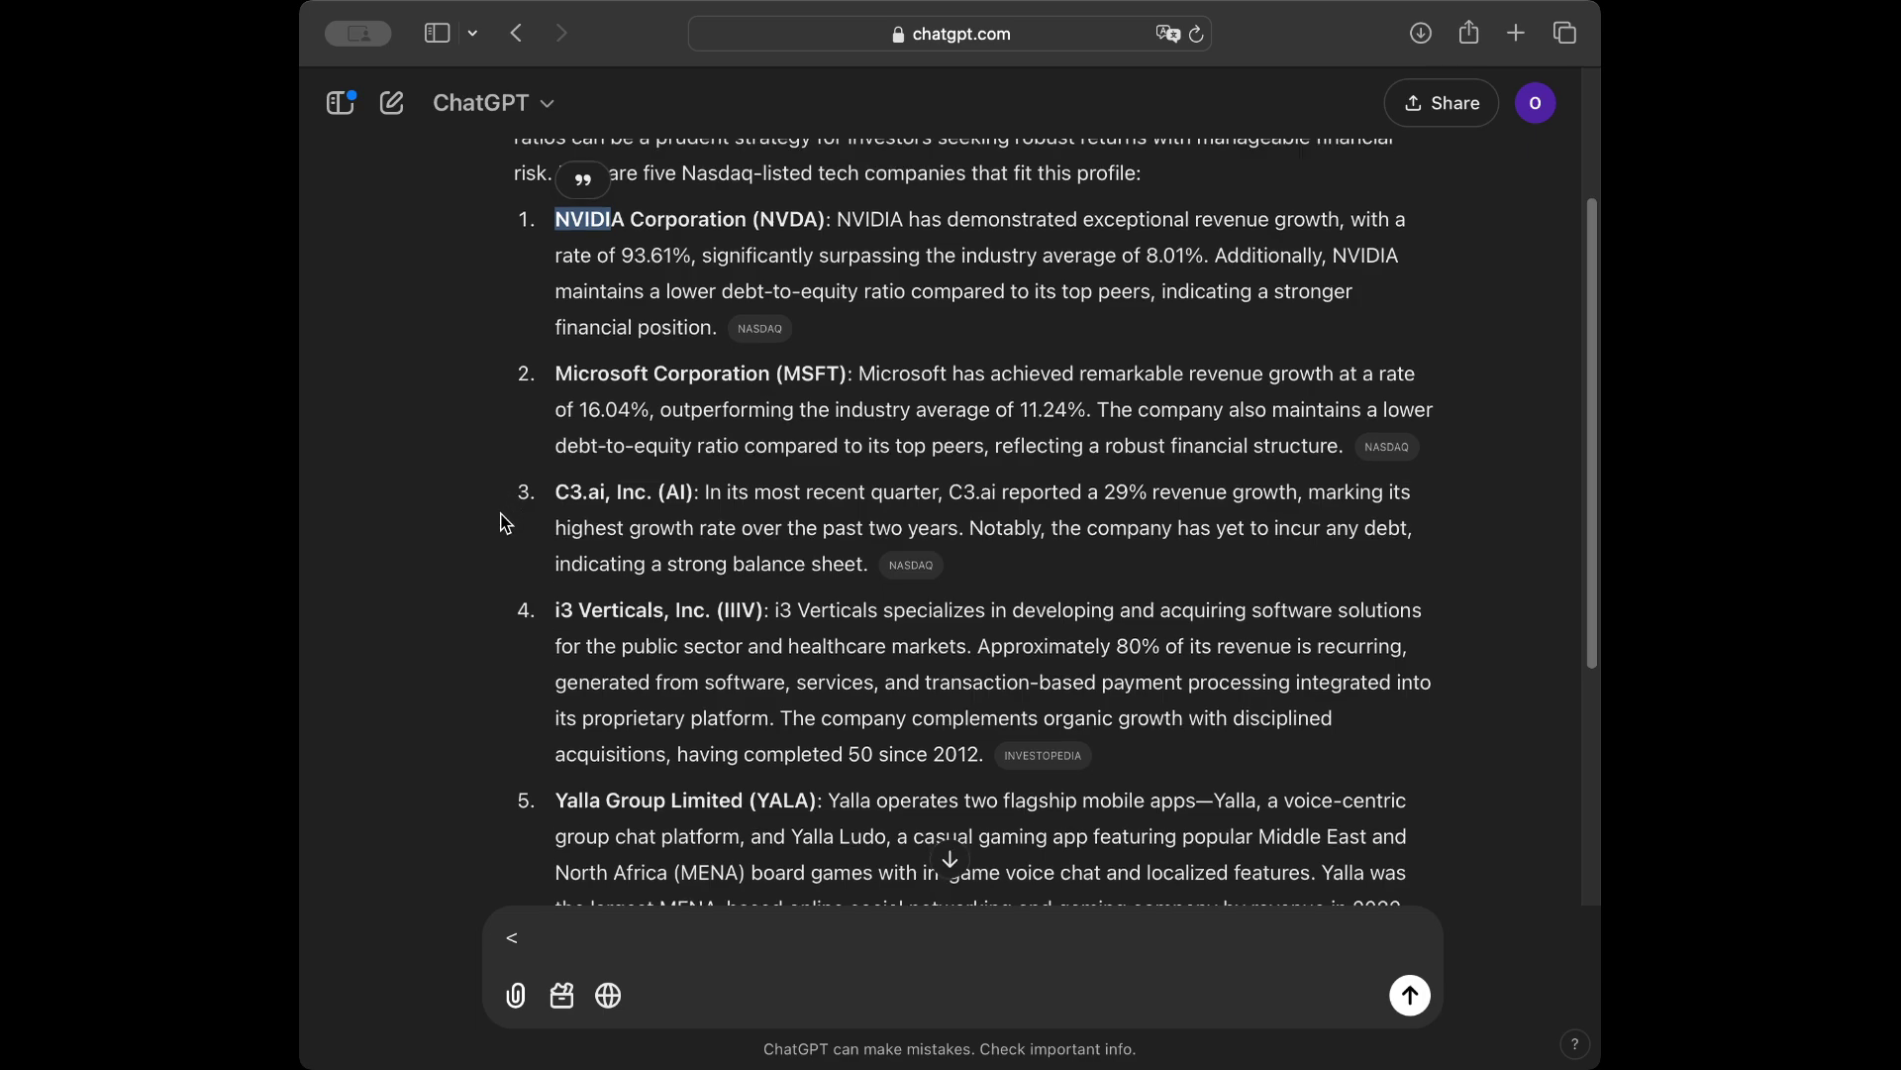
pyautogui.scroll(-2, 509, 523)
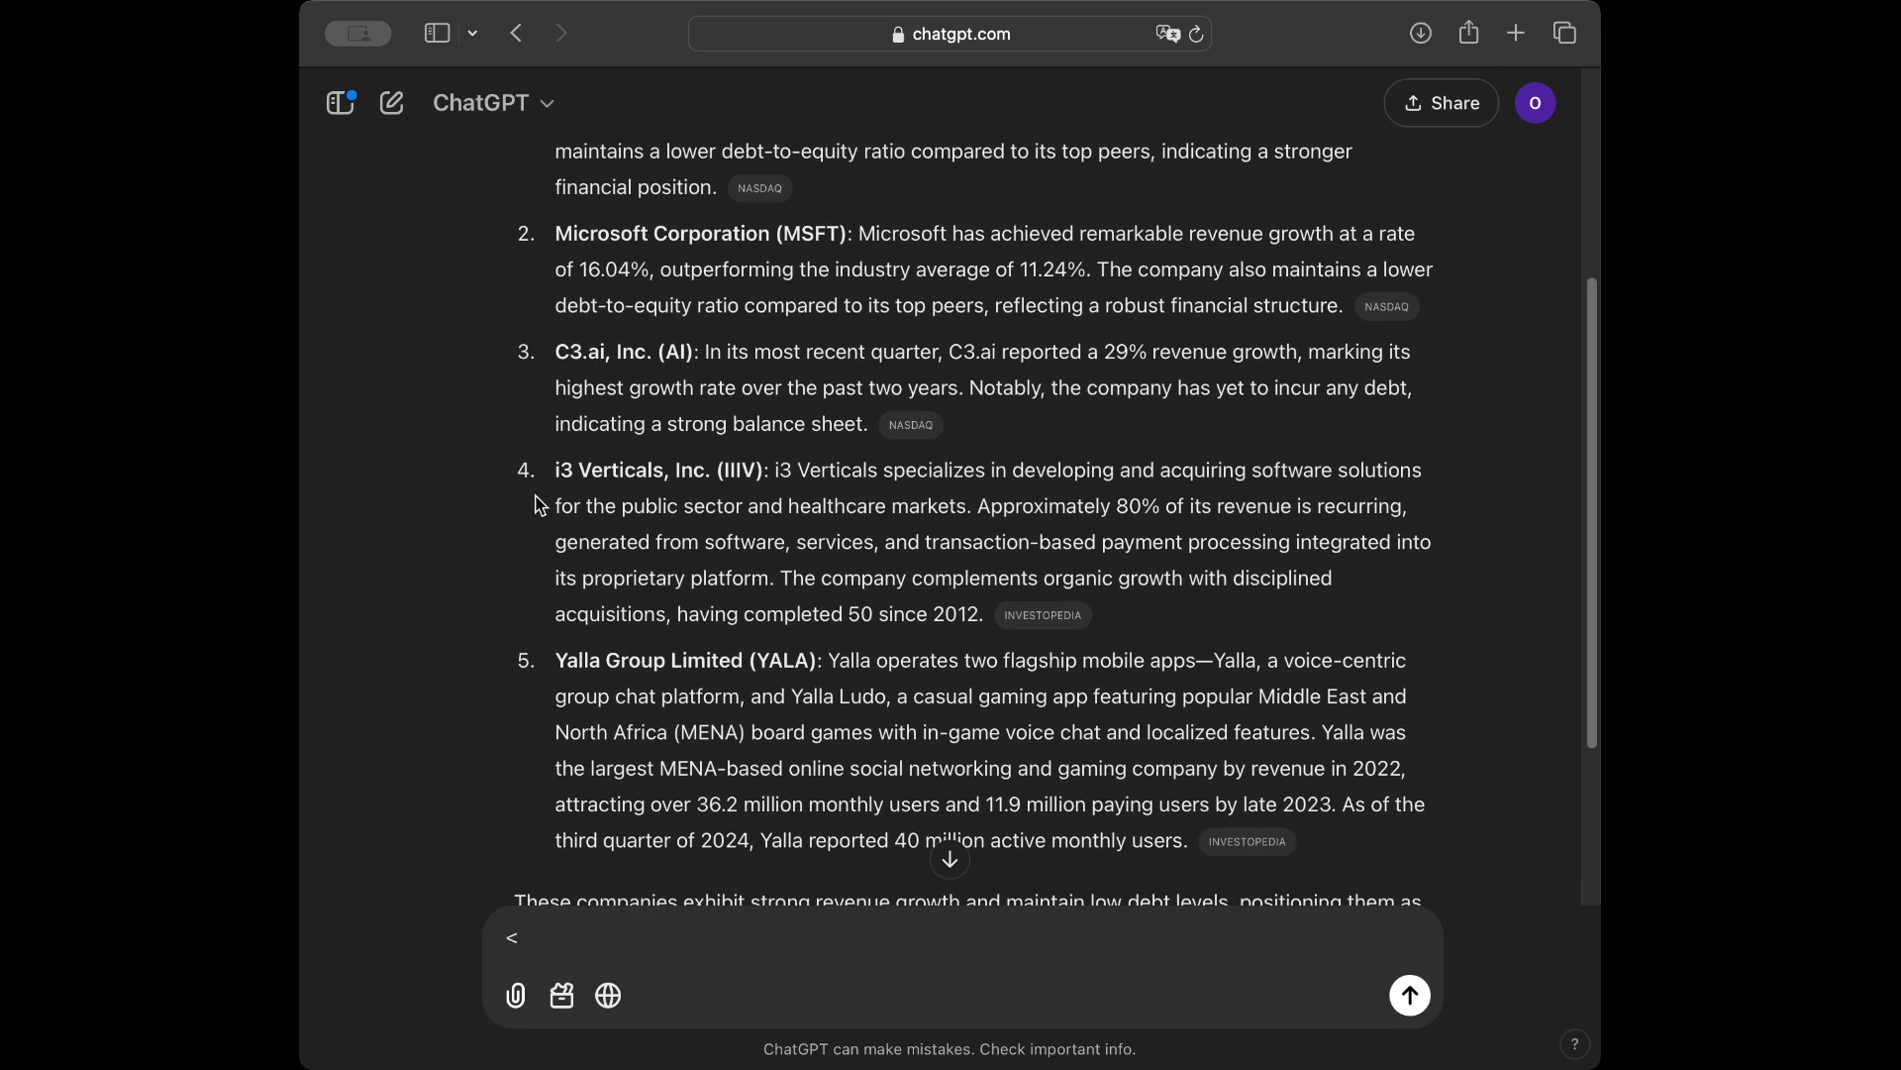
pyautogui.scroll(-4, 540, 504)
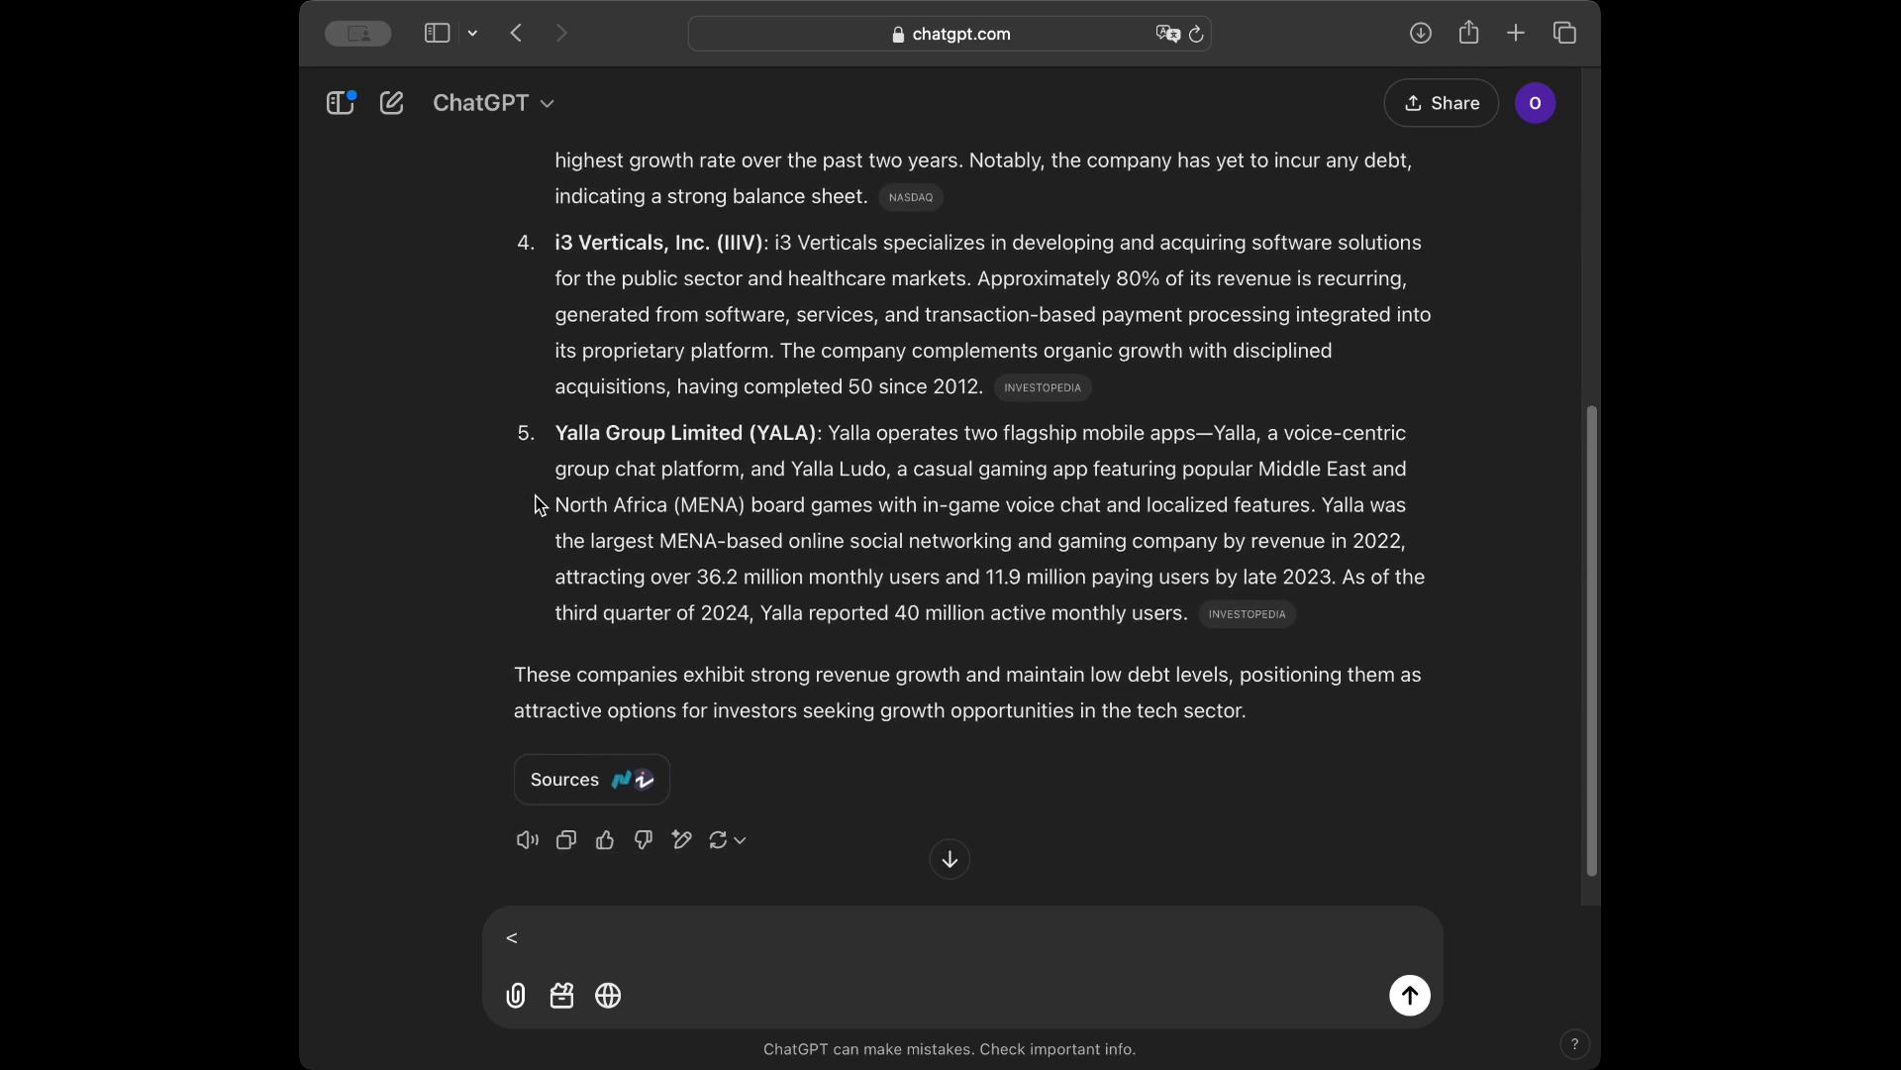
pyautogui.write('<')
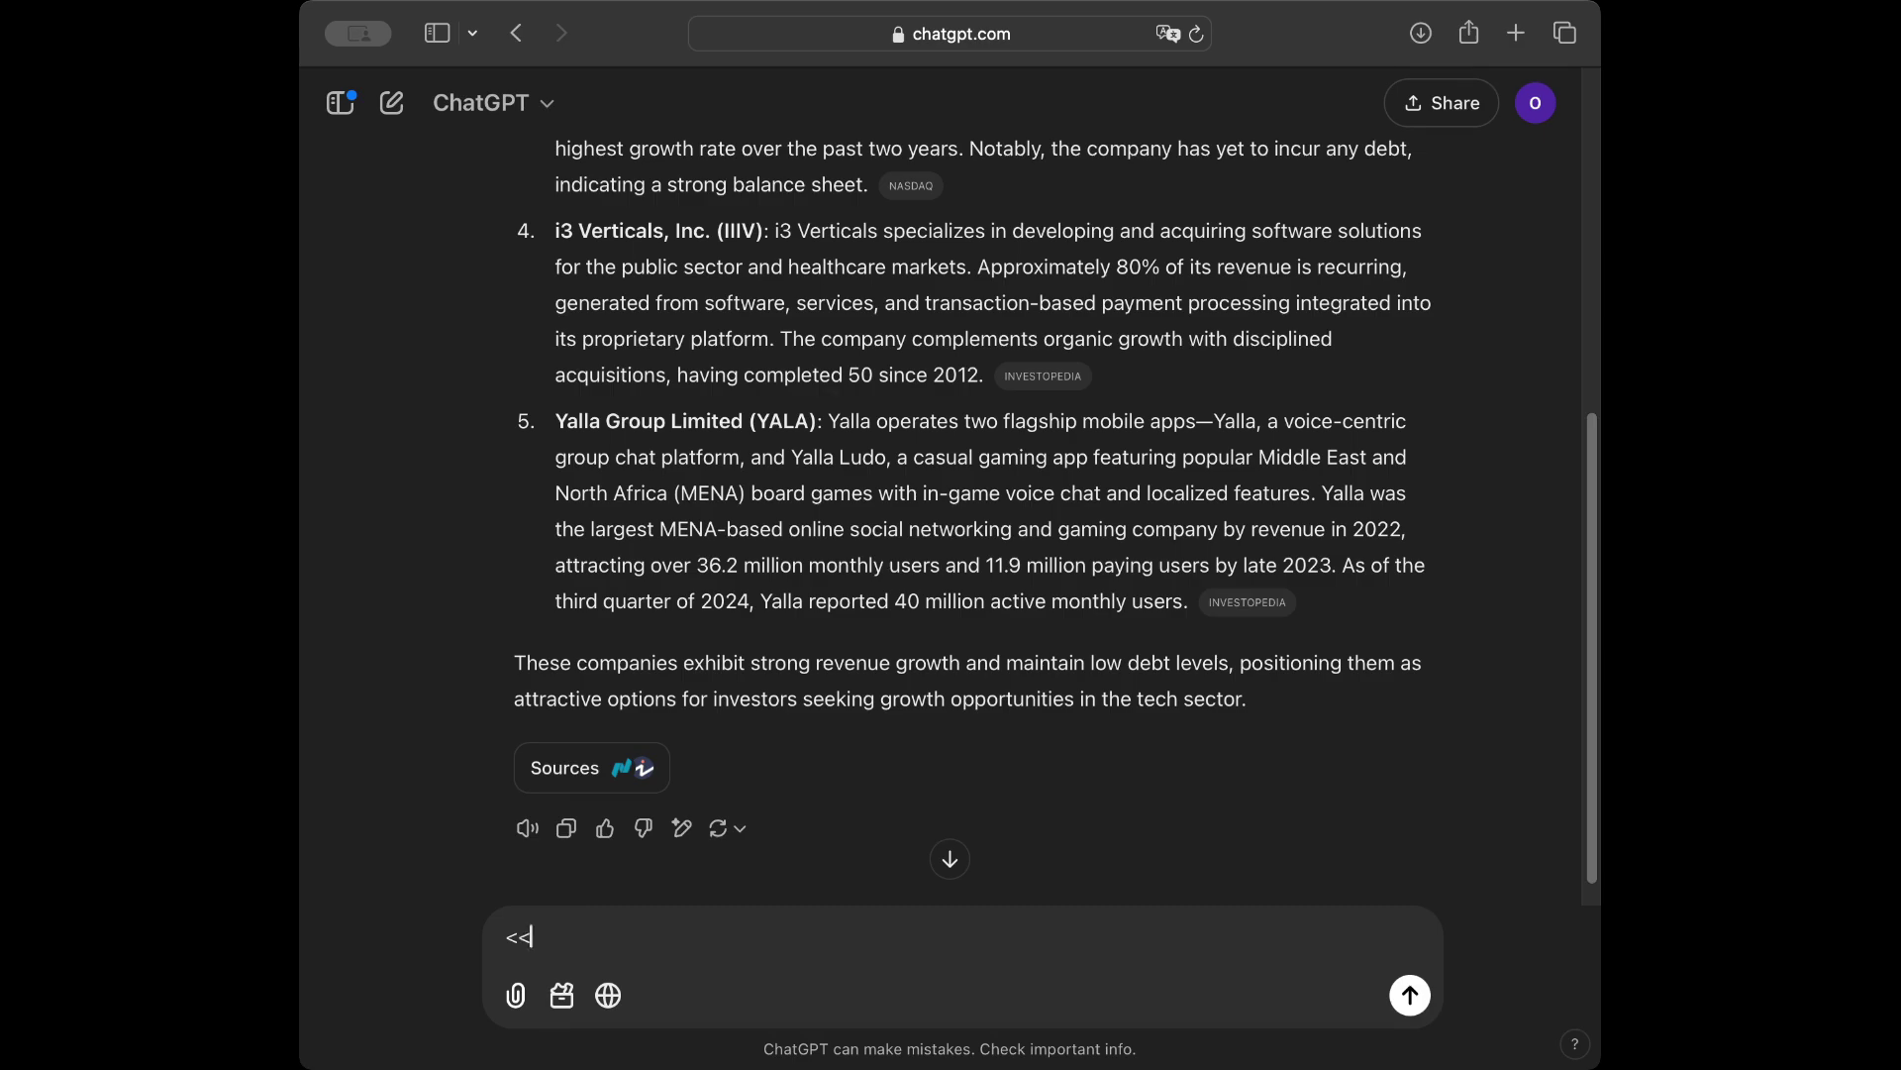
pyautogui.scroll(5, 637, 344)
pyautogui.scroll(2, 636, 343)
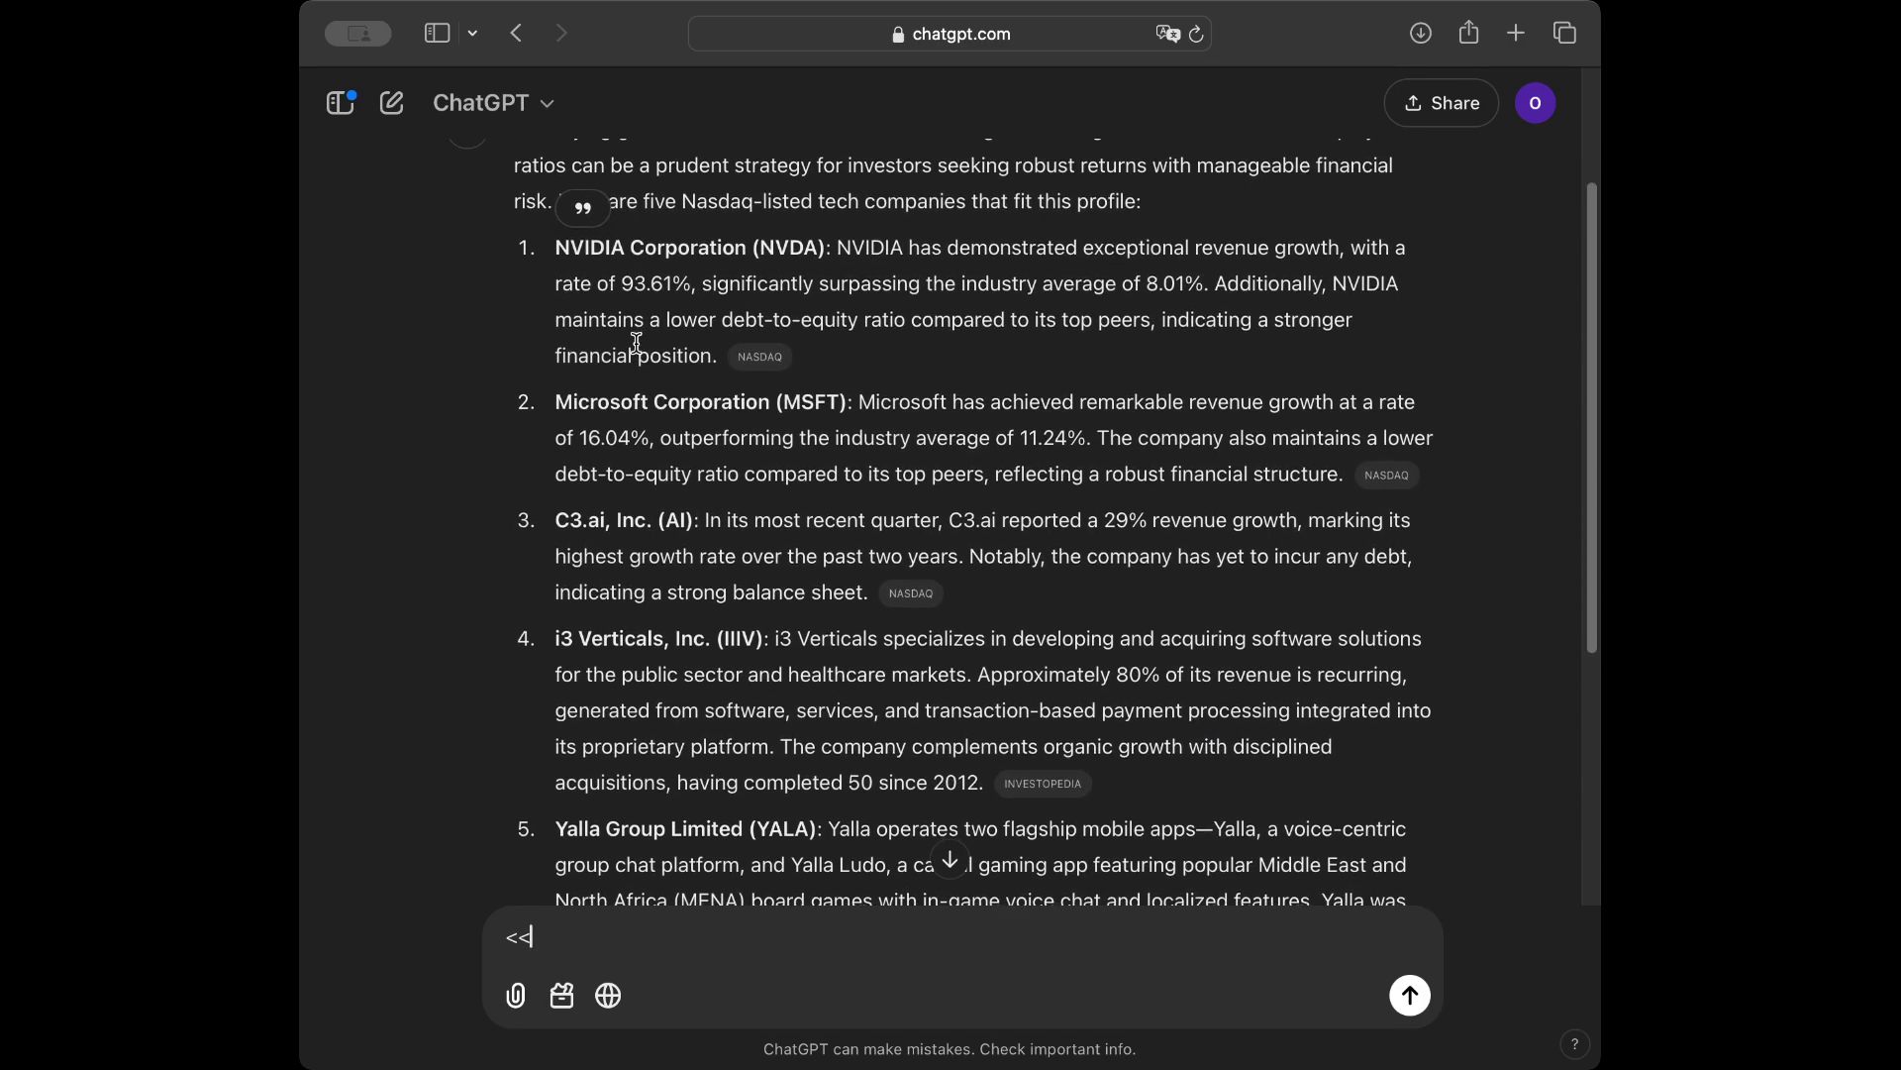
# Open the Nasdaq source cited for NVIDIA, skim the article, and close it to return to the chat
pyautogui.click(756, 357)
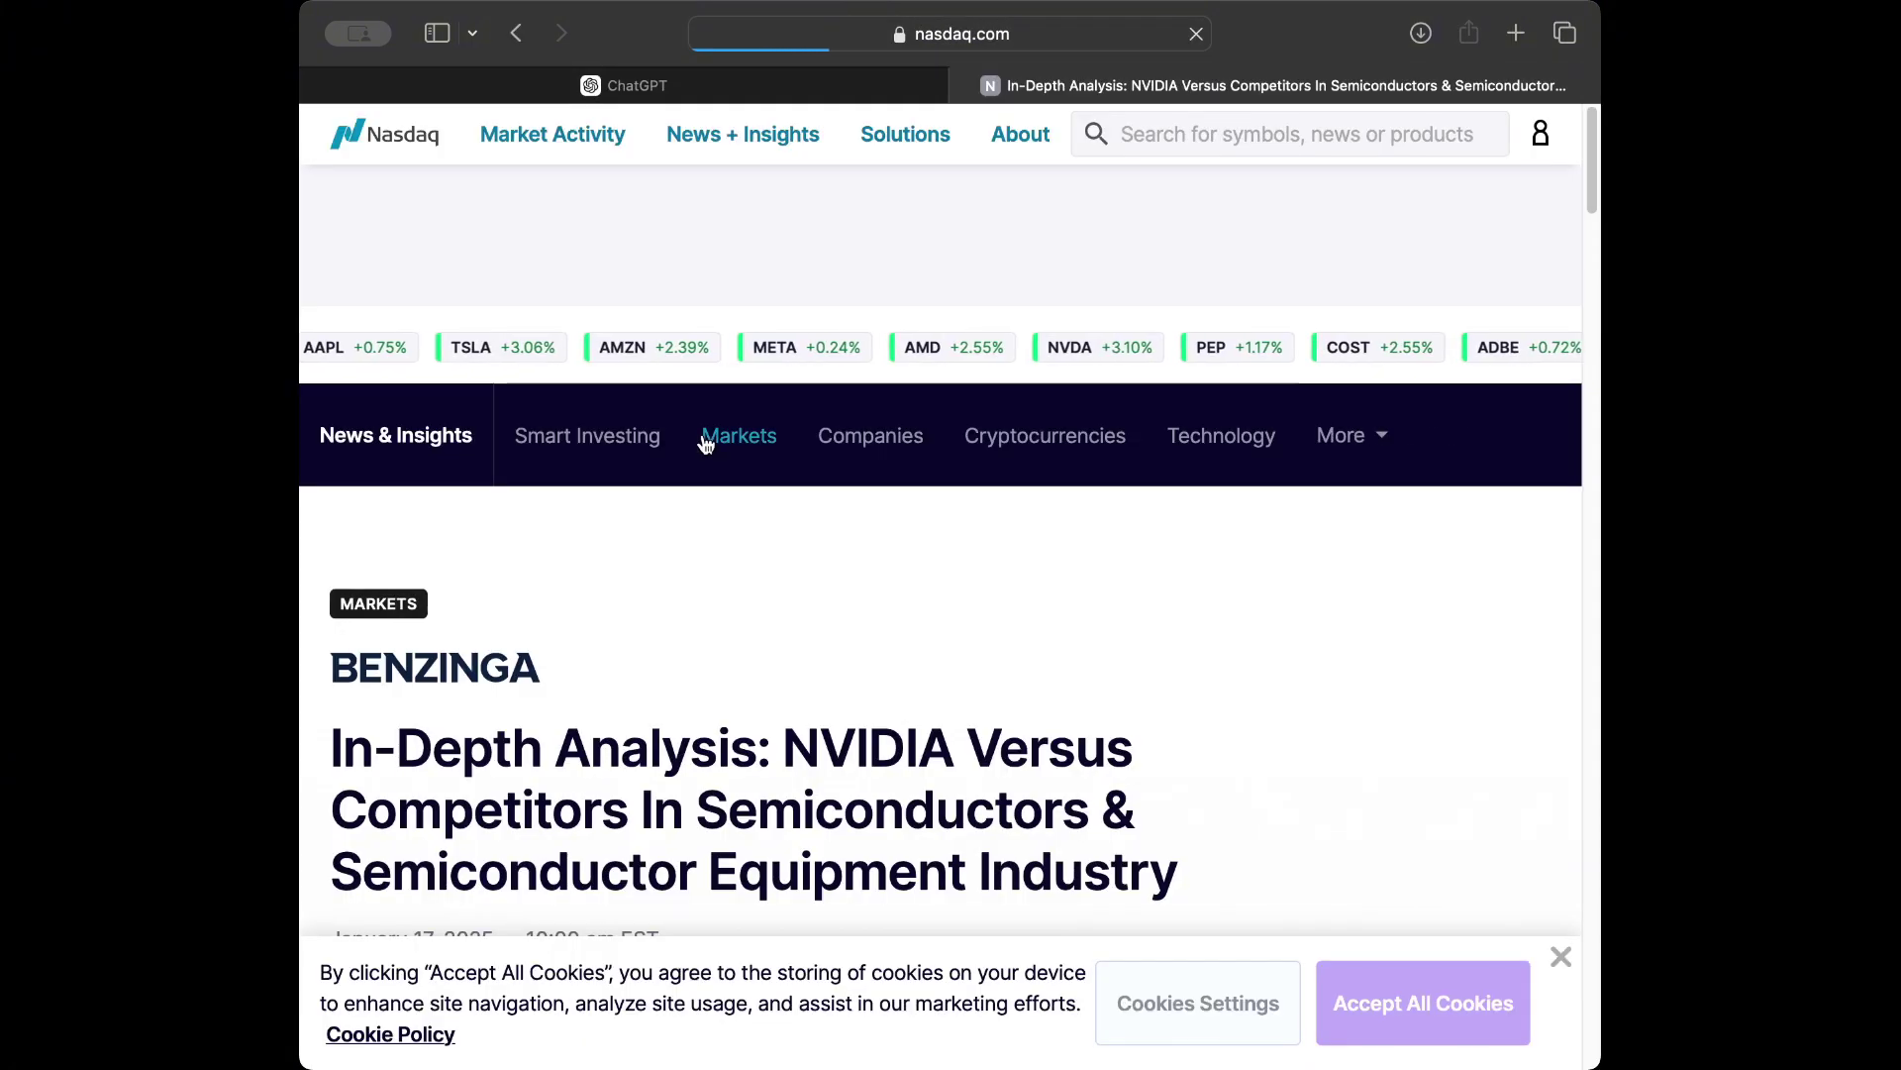
pyautogui.scroll(-3, 709, 436)
pyautogui.scroll(-5, 711, 431)
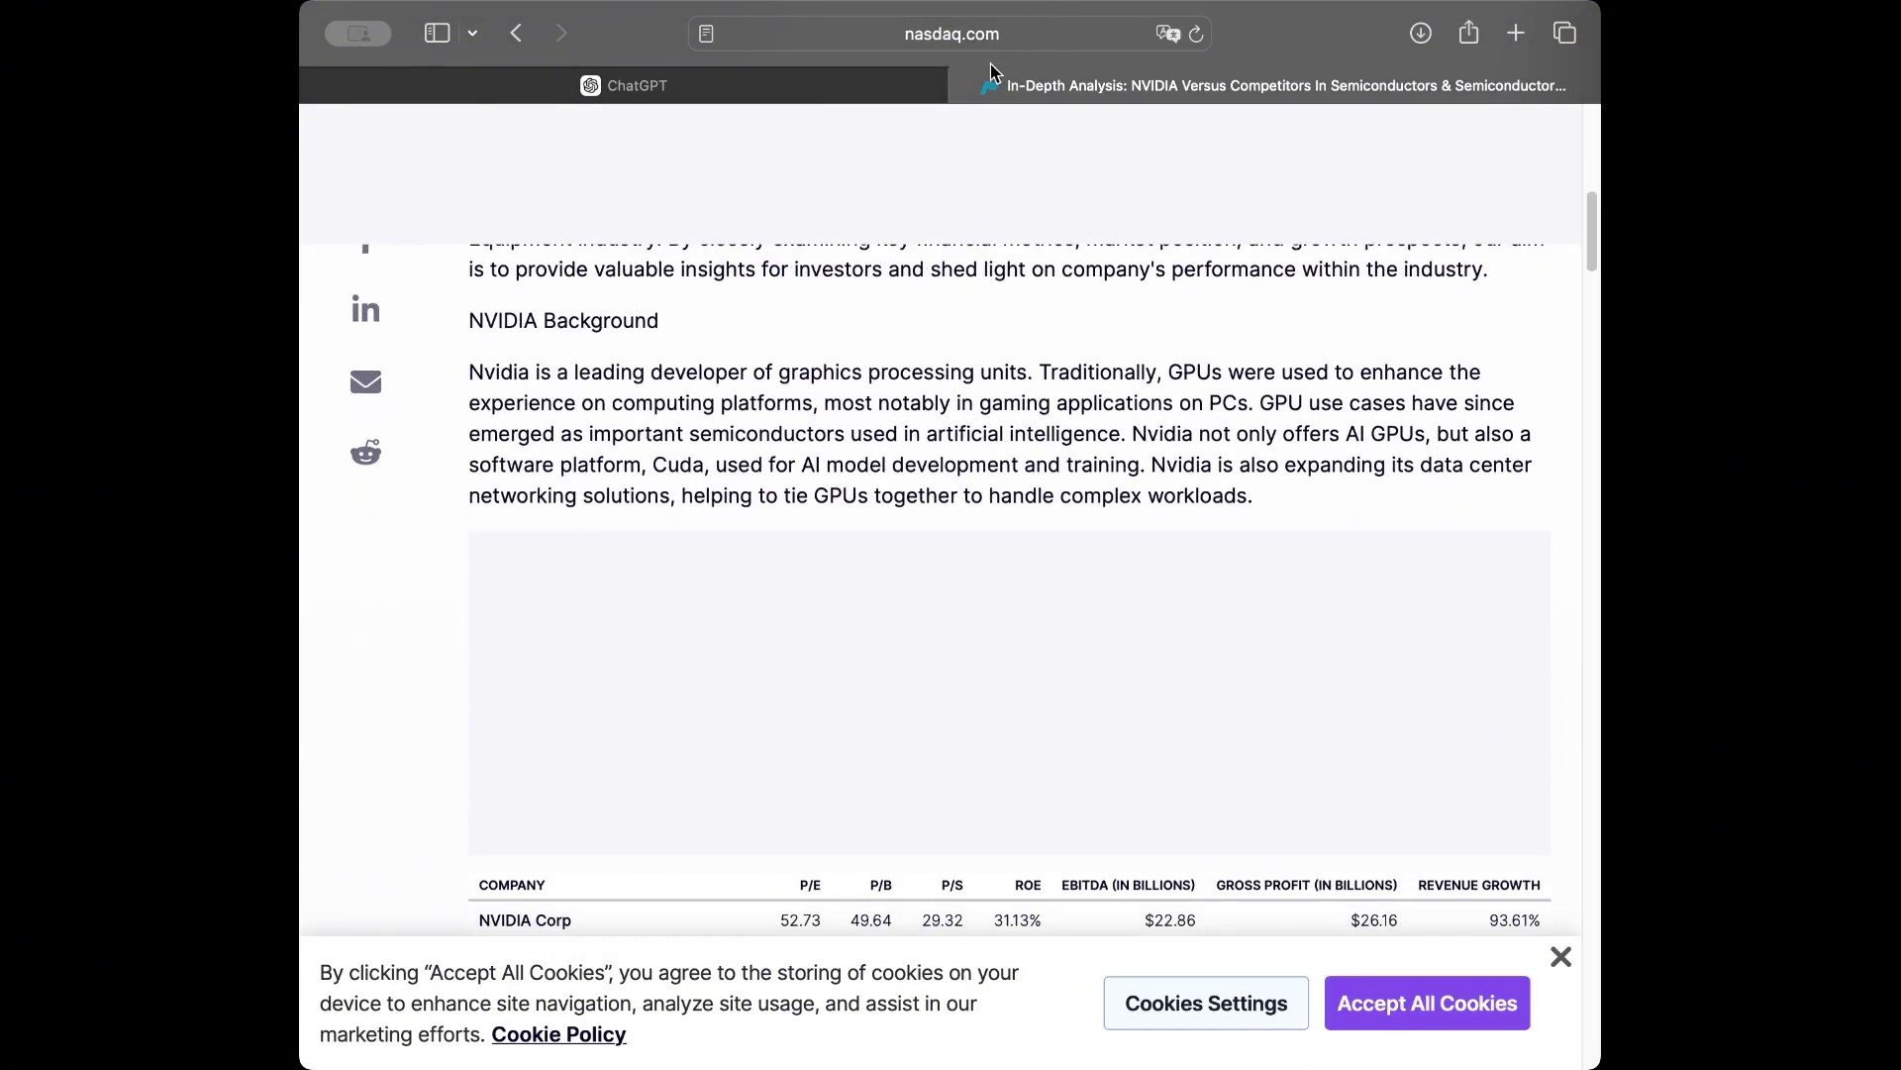
pyautogui.click(964, 85)
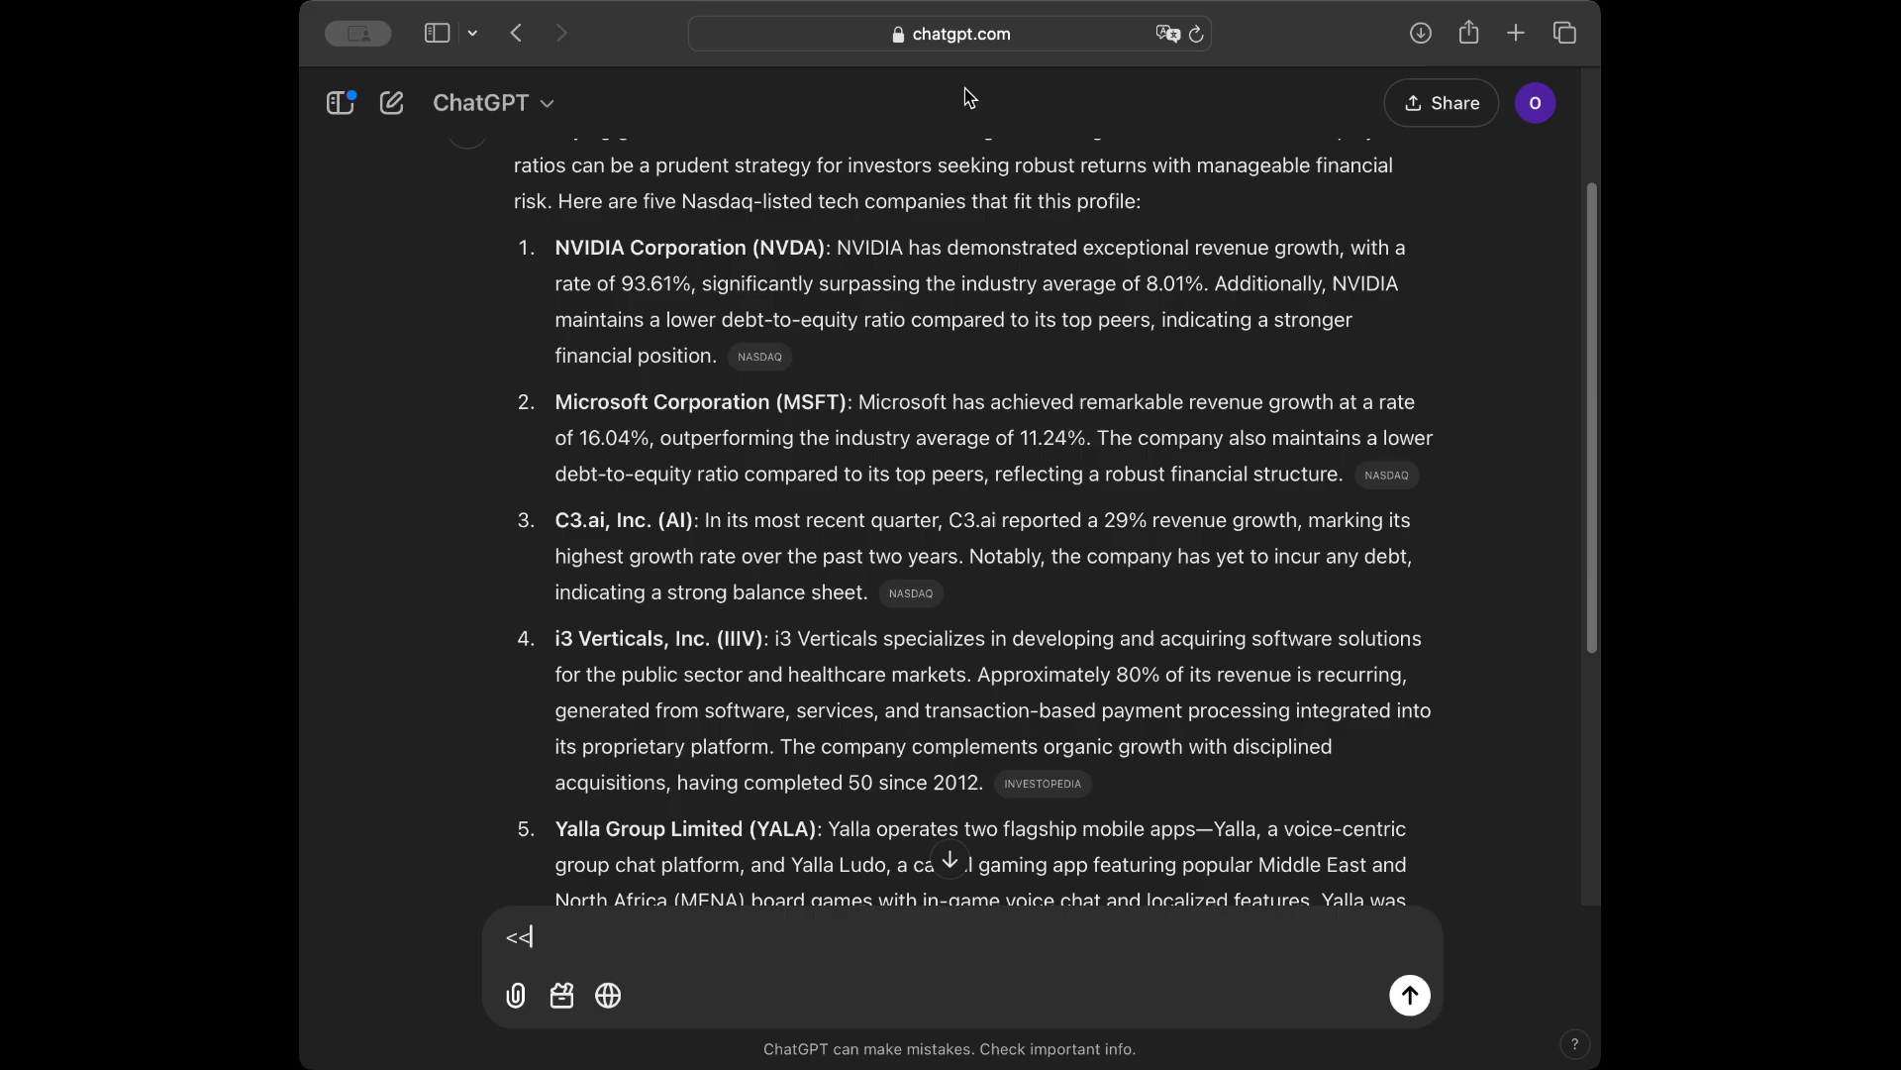
# Clear the stray characters from the message box and start a new chat
pyautogui.scroll(-5, 884, 307)
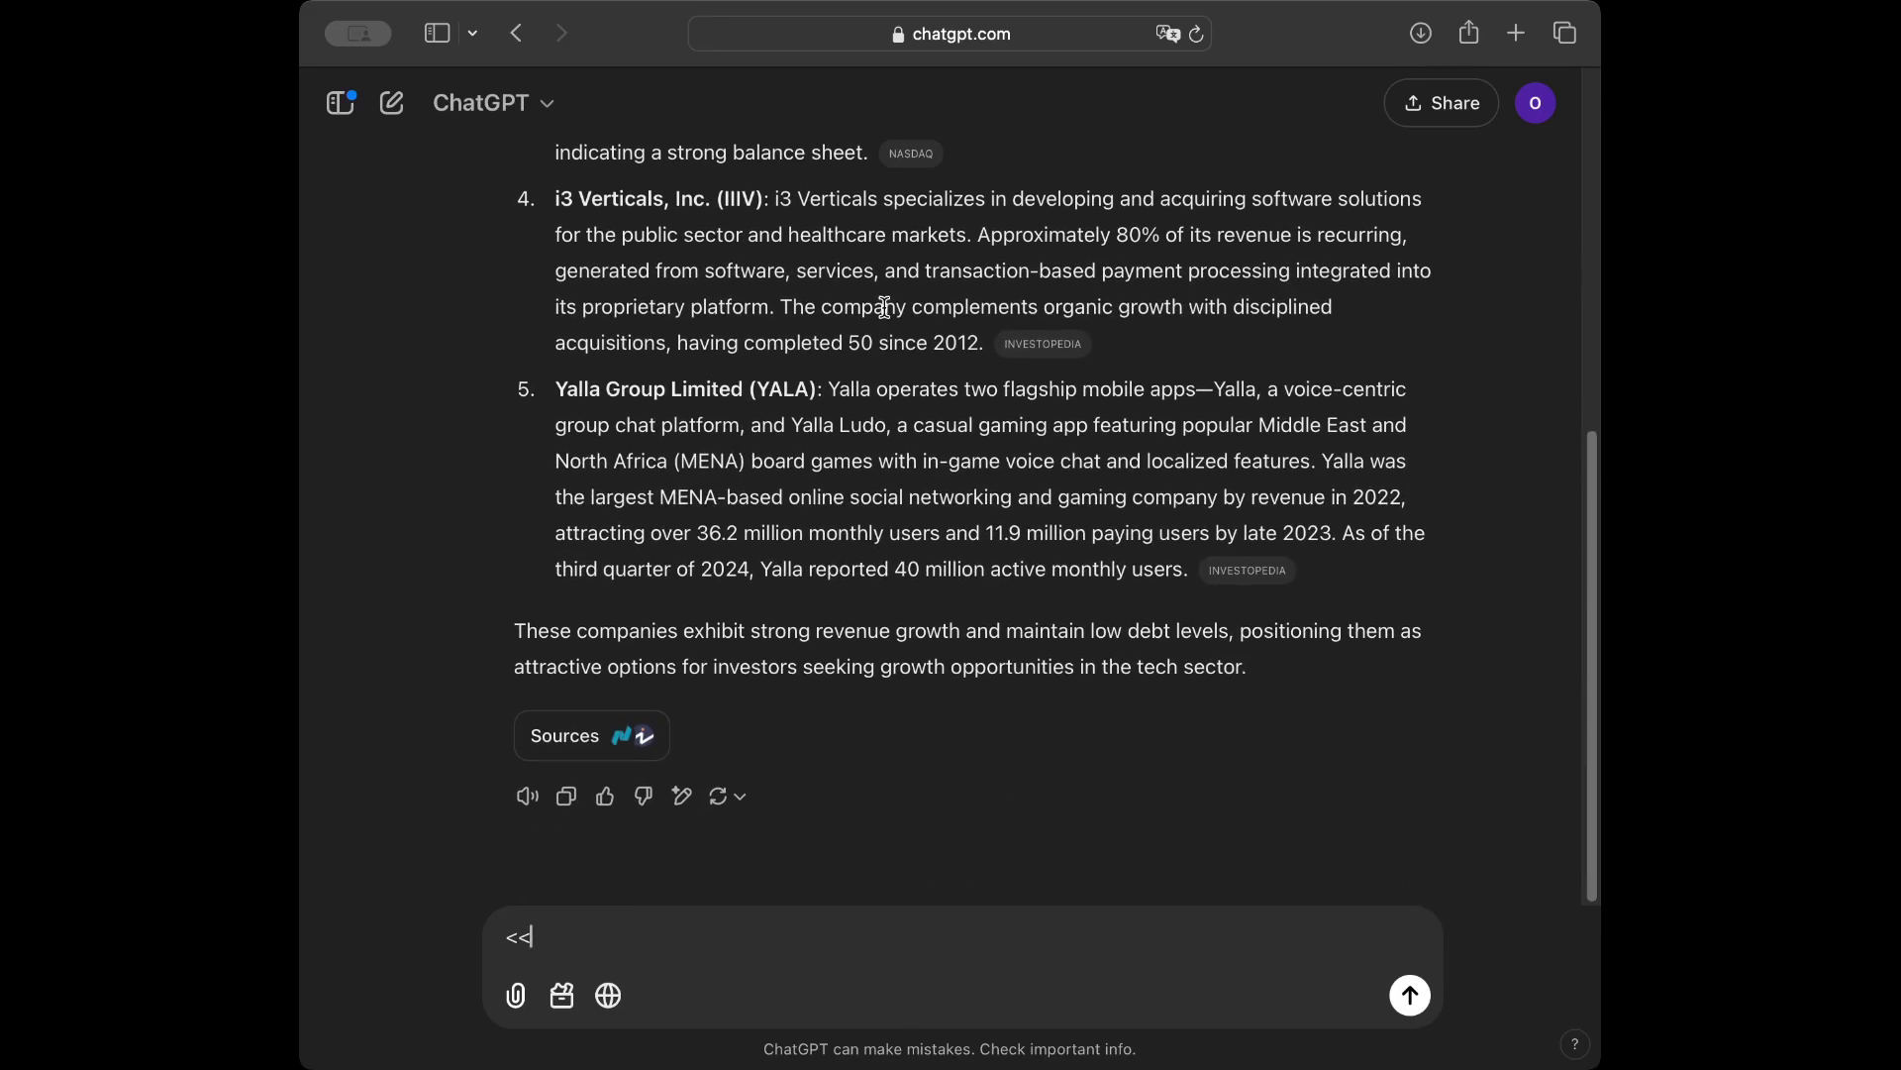
pyautogui.write('<')
pyautogui.press('BackSpace')
pyautogui.press('BackSpace')
pyautogui.press('BackSpace')
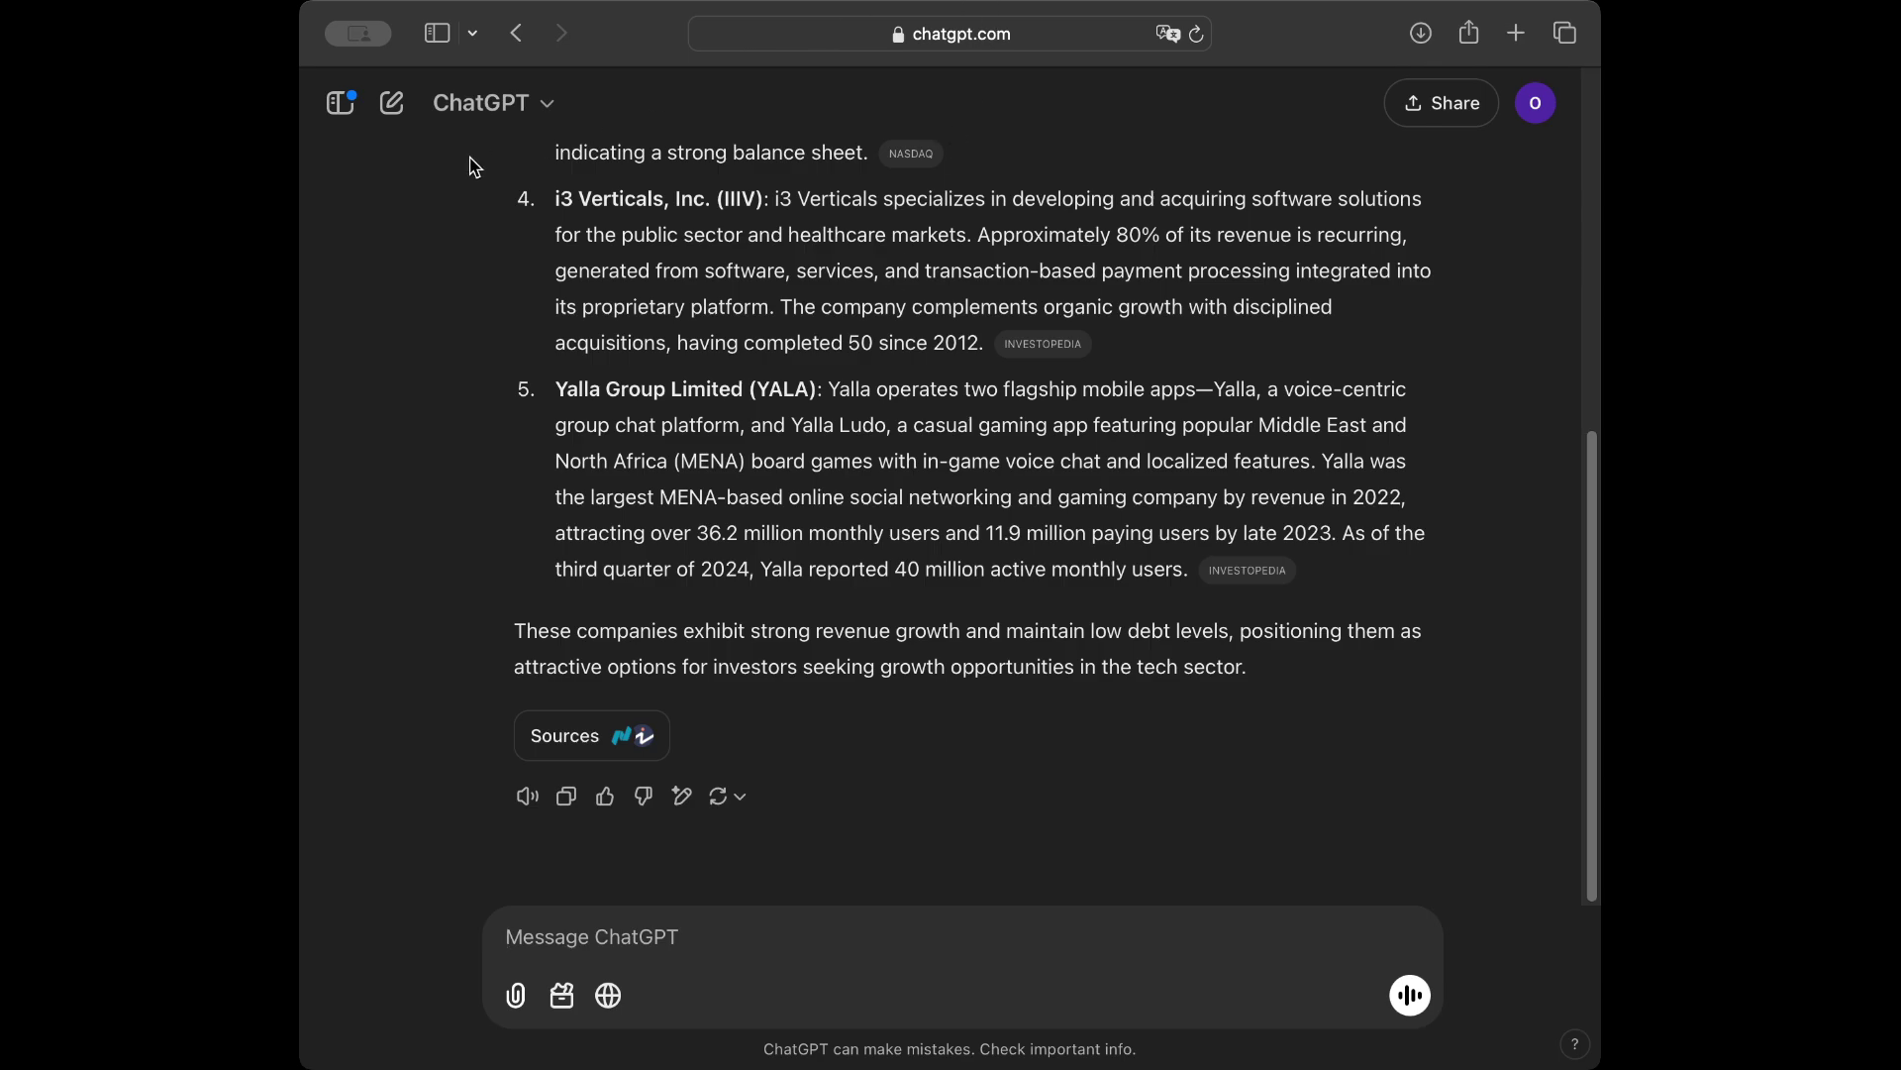
pyautogui.click(391, 103)
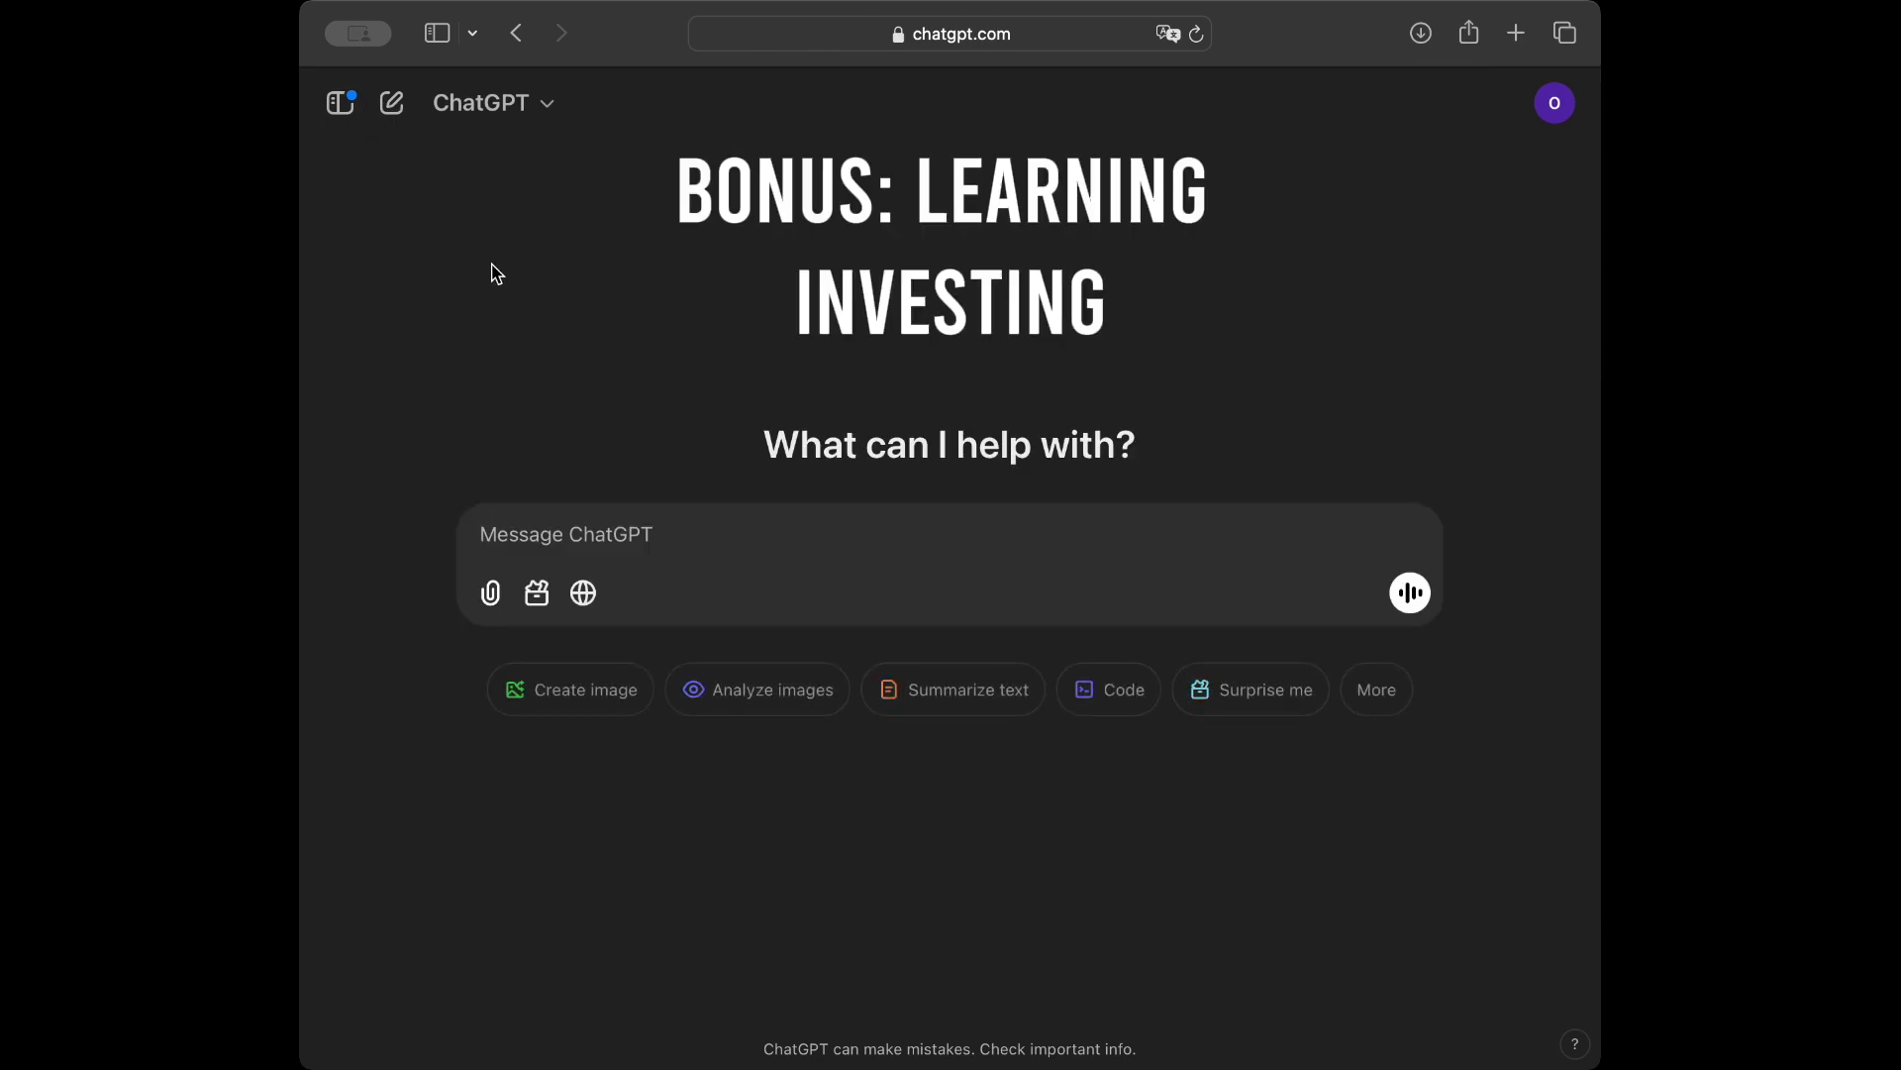
# Begin a prompt with "I am starting to investing and I don't know anything. I need to learn how to invest with investment"
pyautogui.write('I')
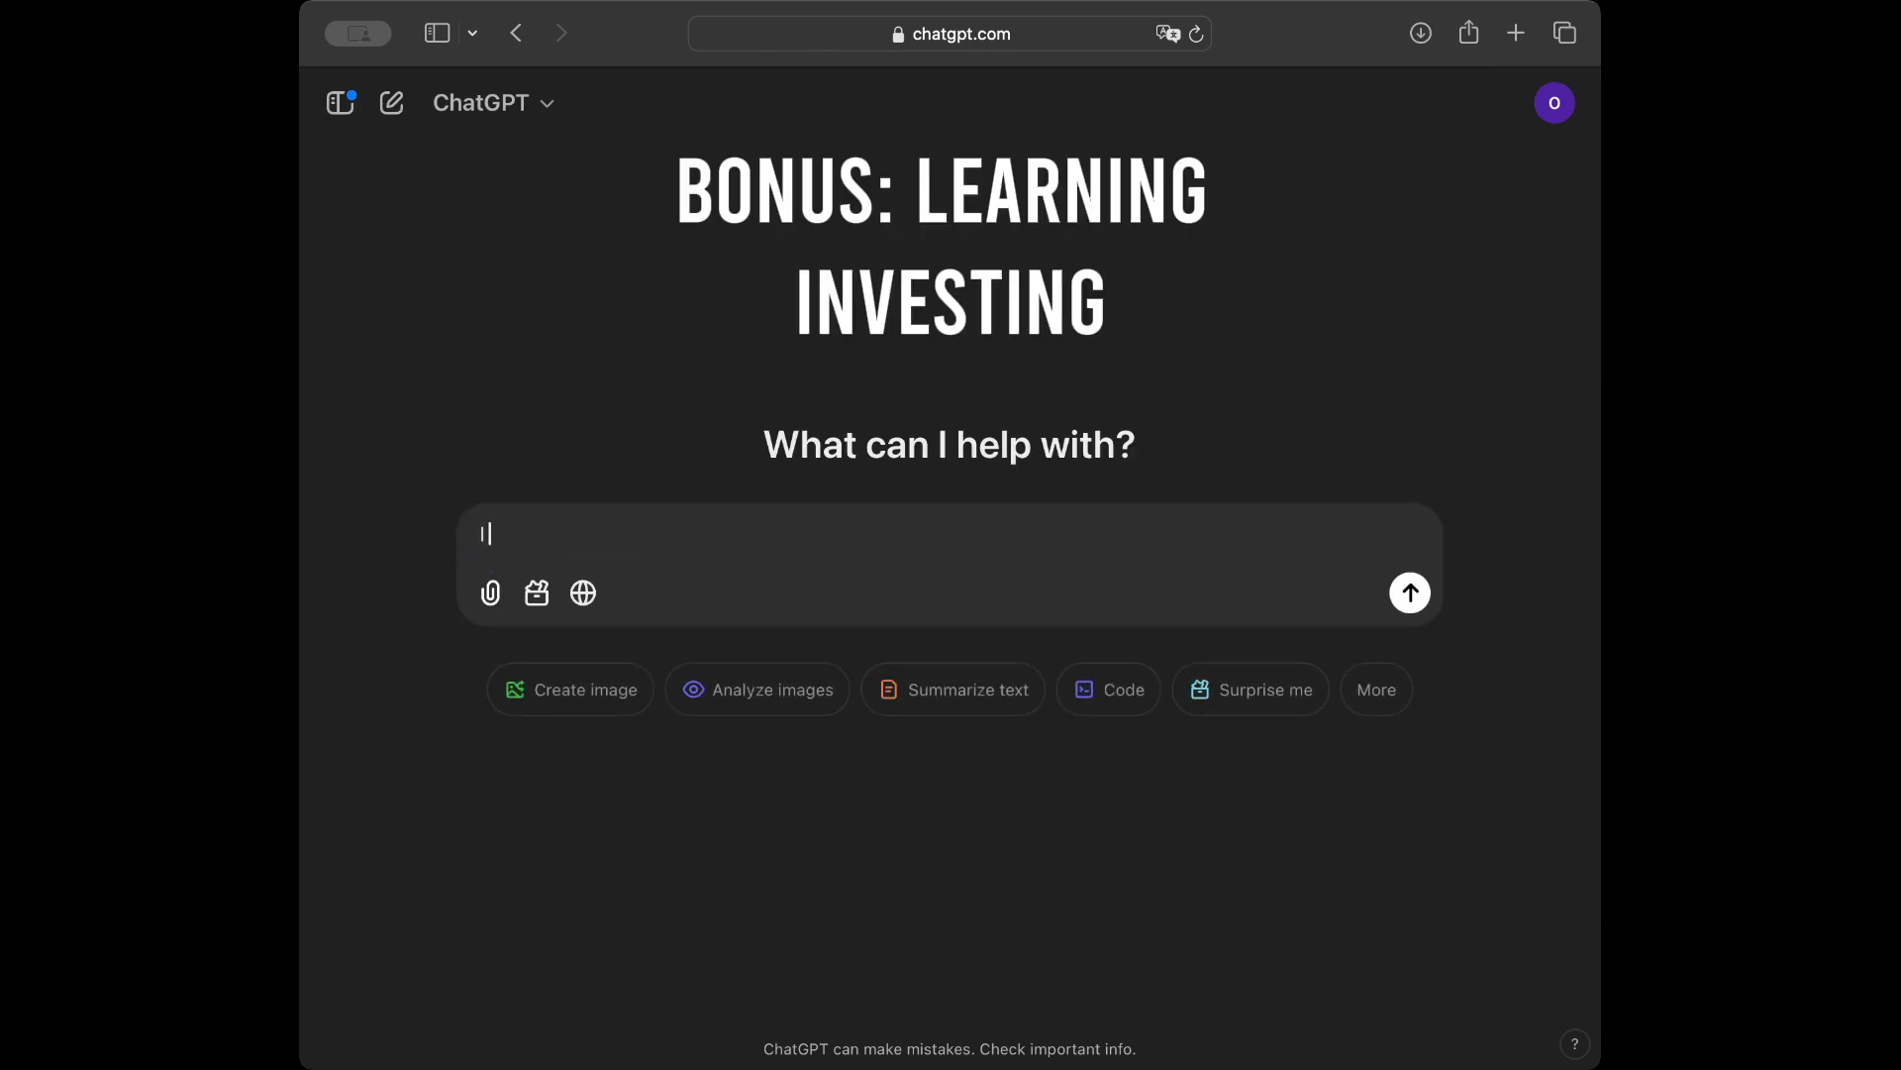
pyautogui.write(' am starting')
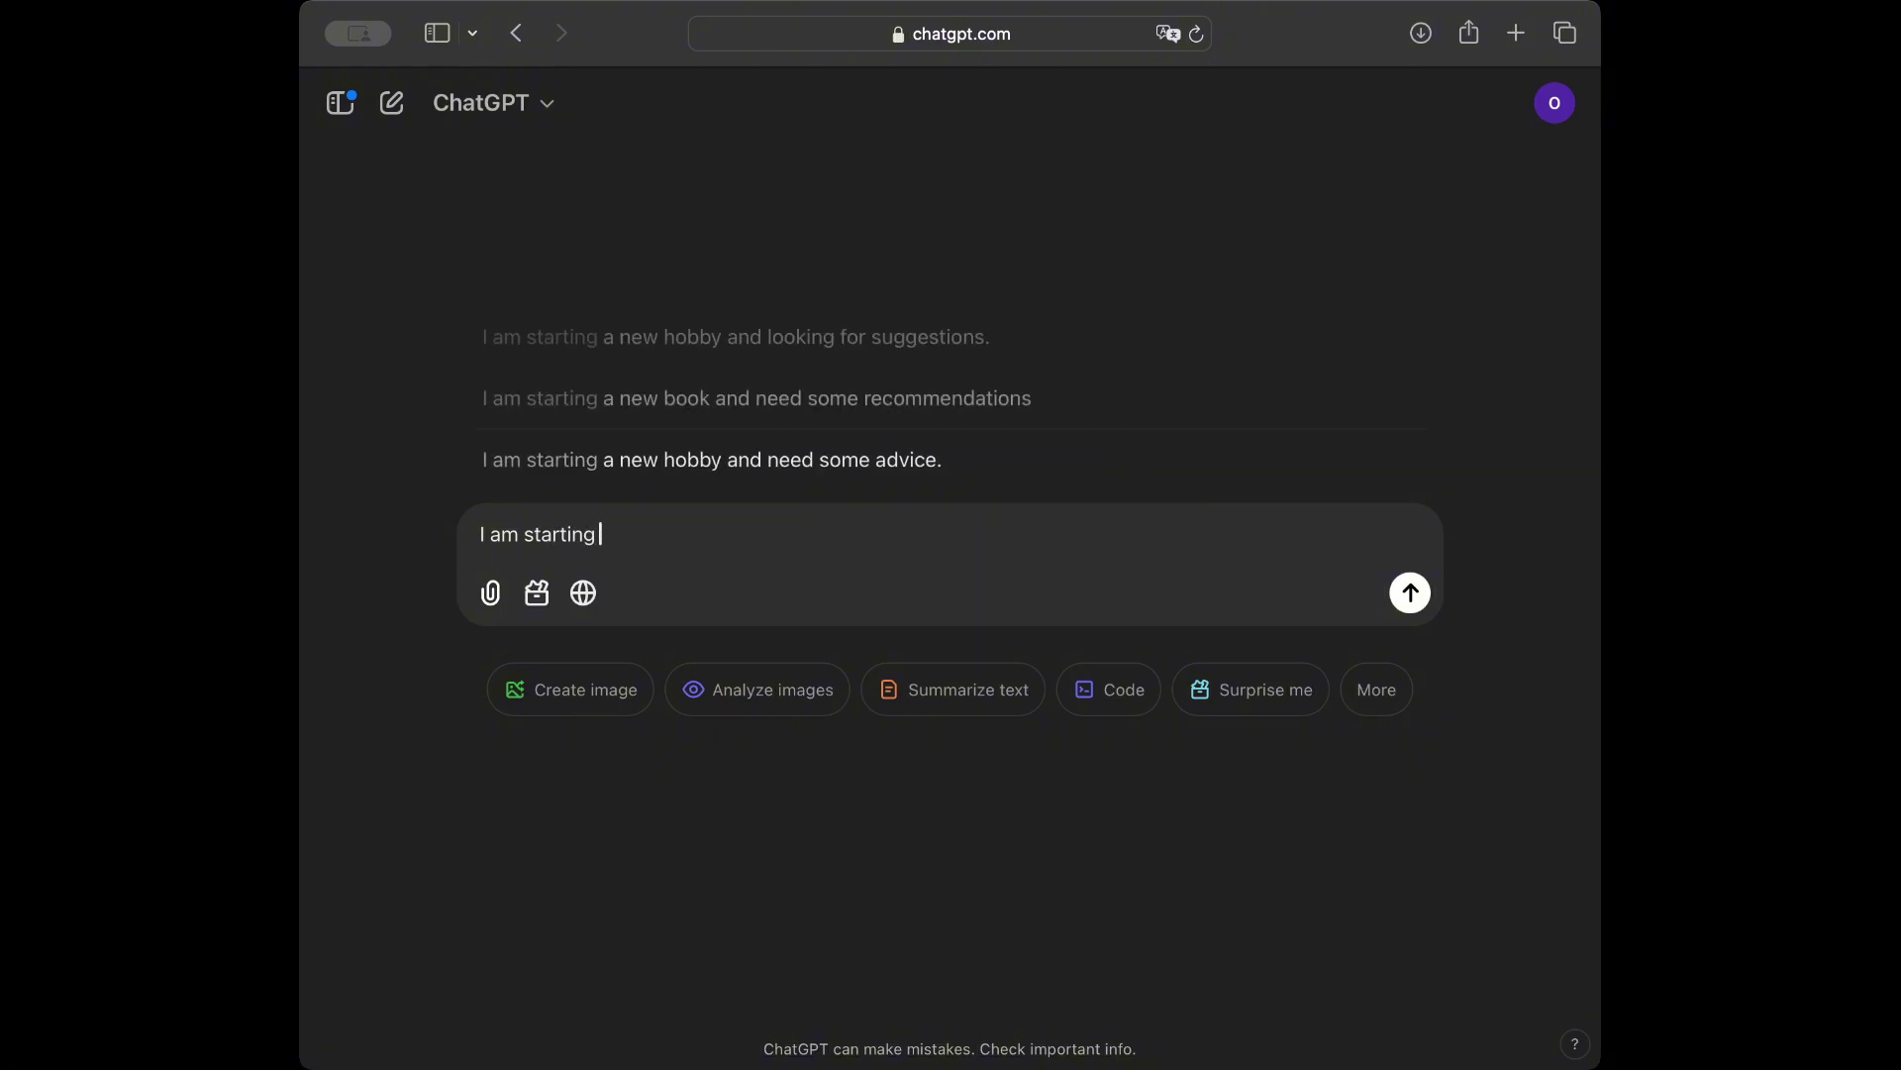
pyautogui.write(' to investing ')
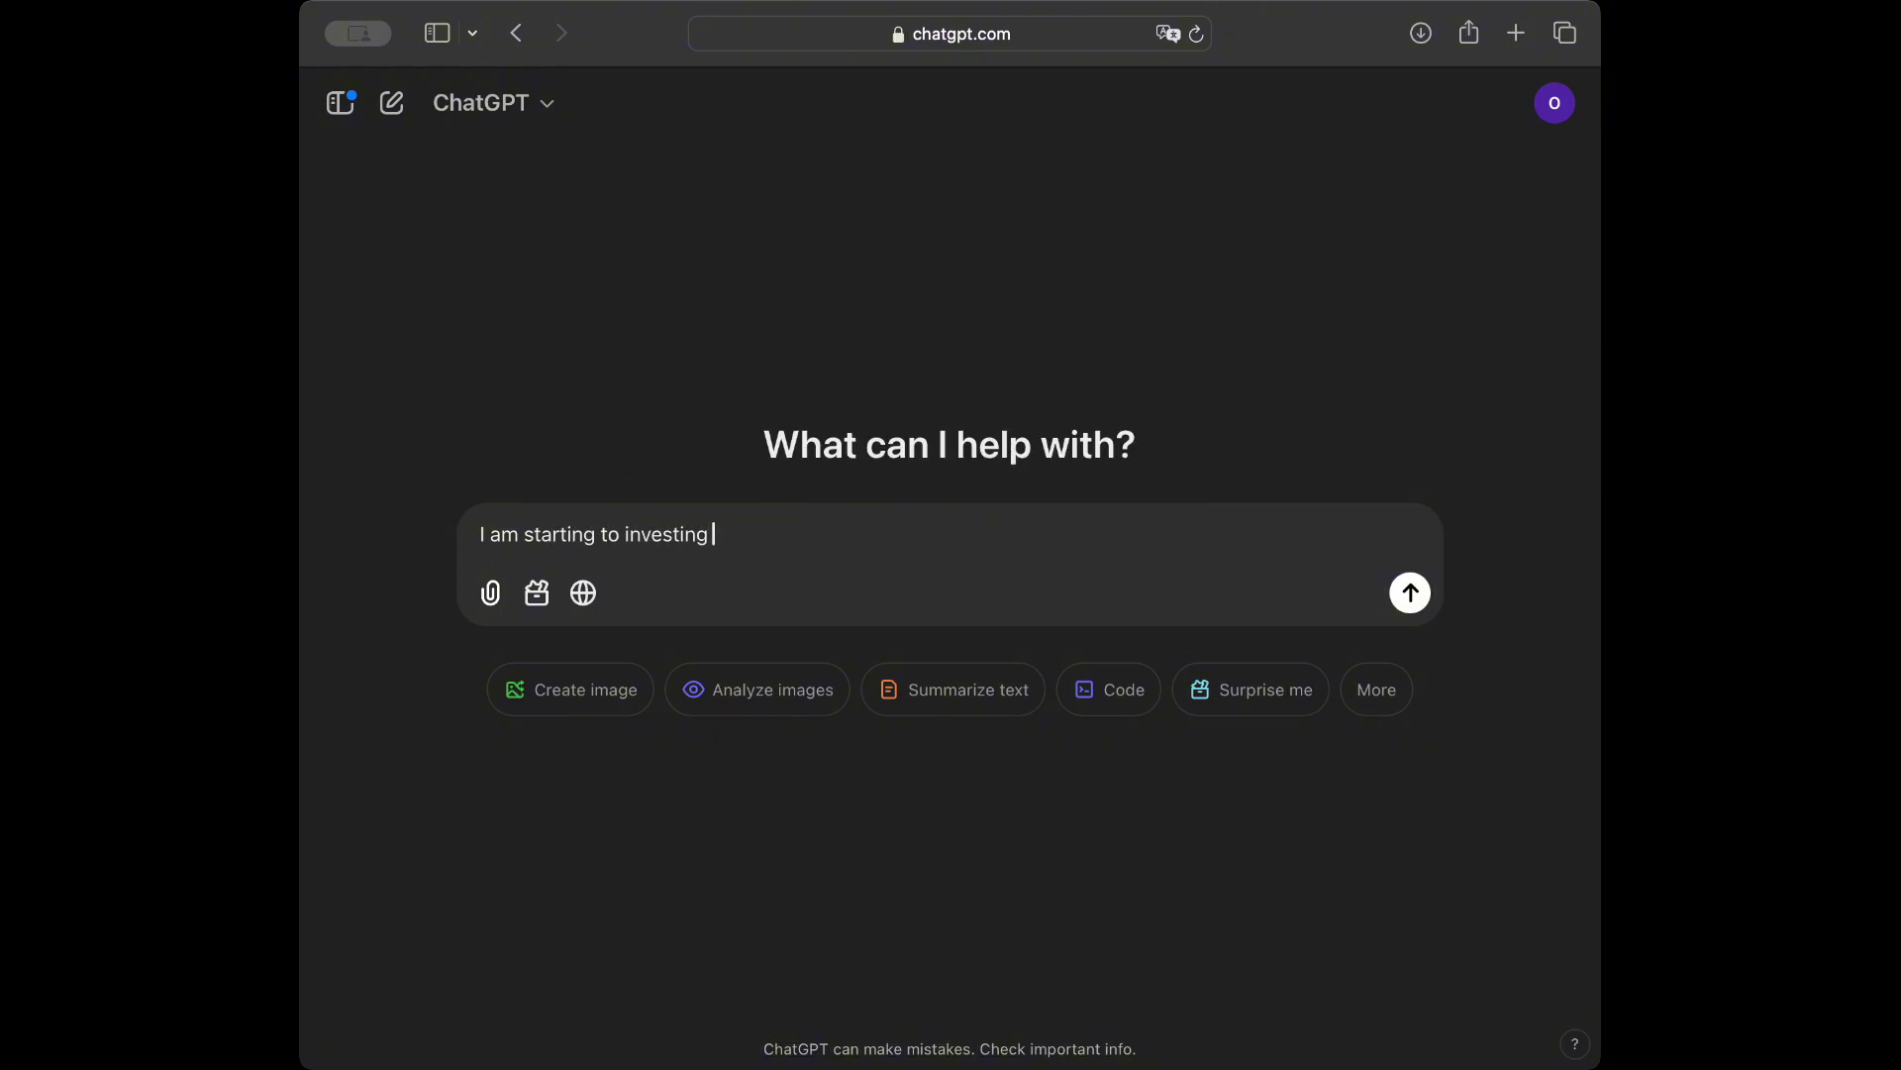
pyautogui.write("and I don't know anythin")
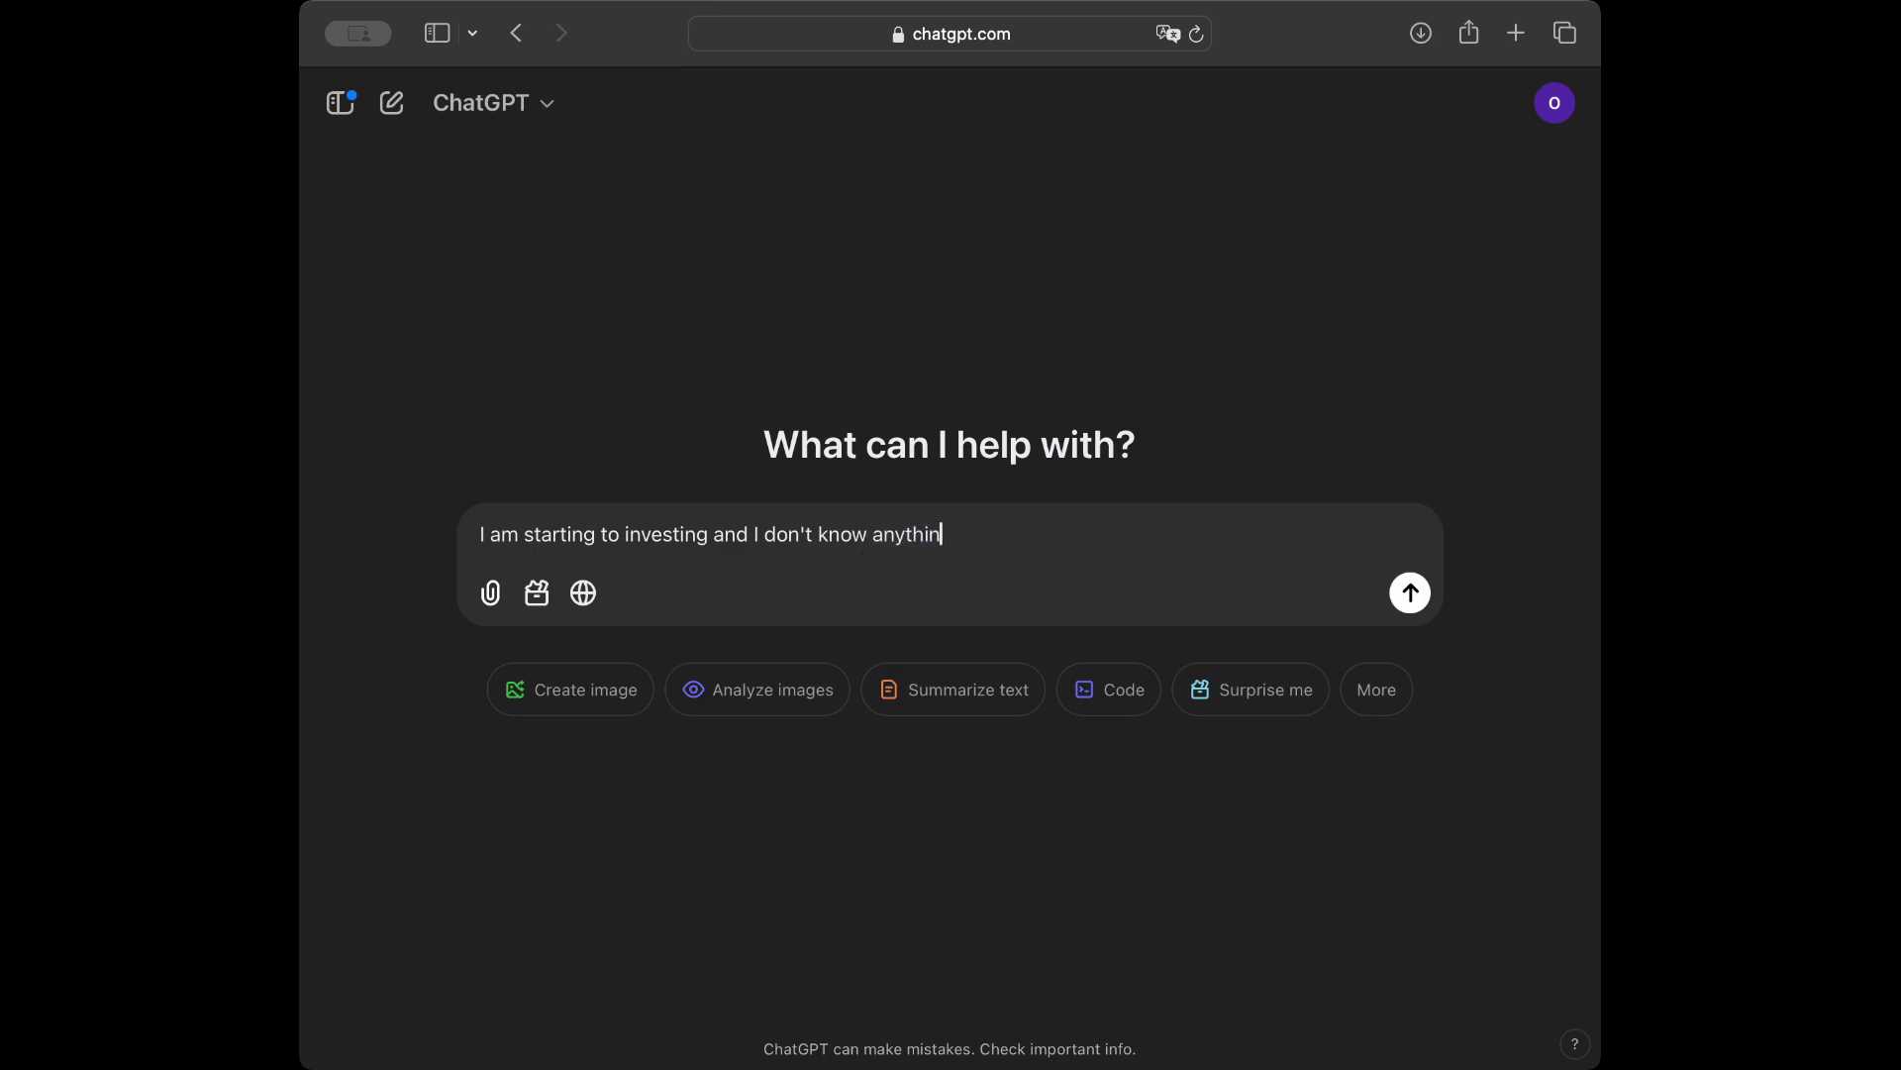
pyautogui.write('g. I need to learn how to ')
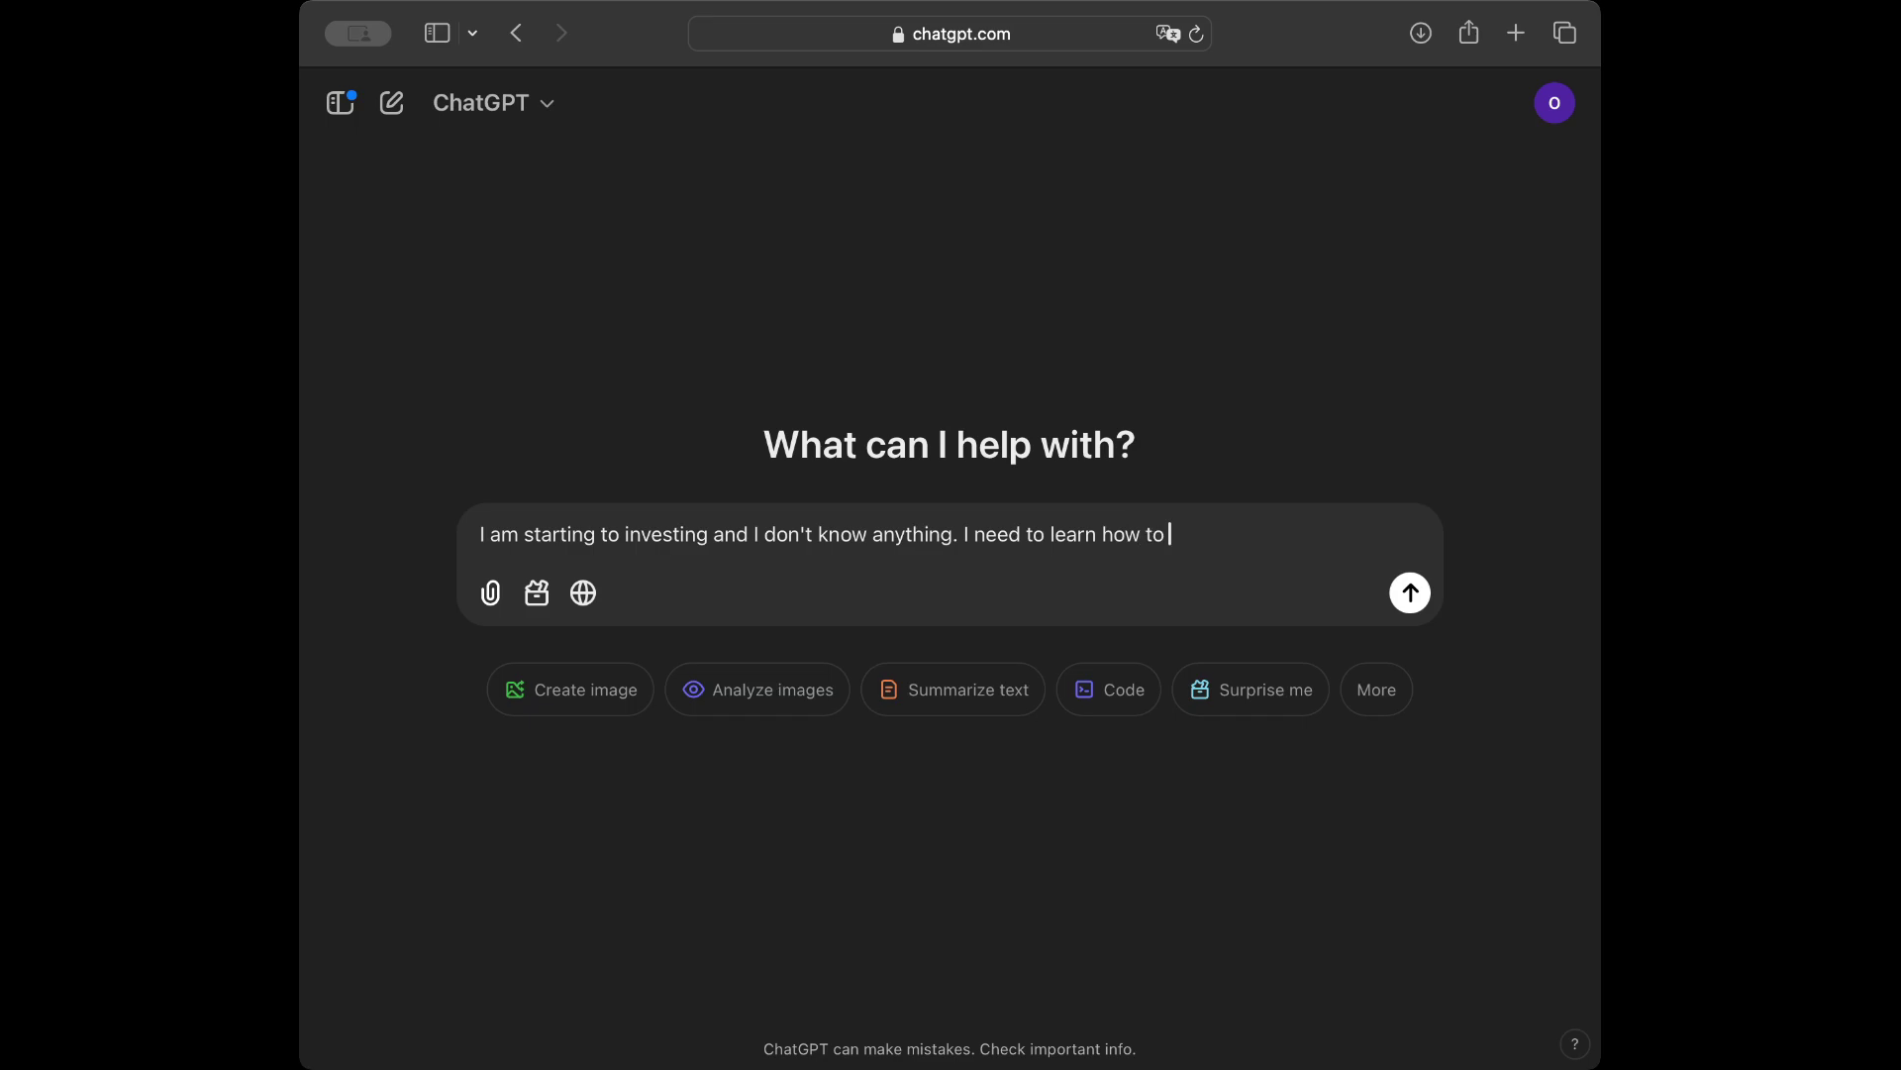
pyautogui.write('invest with investment')
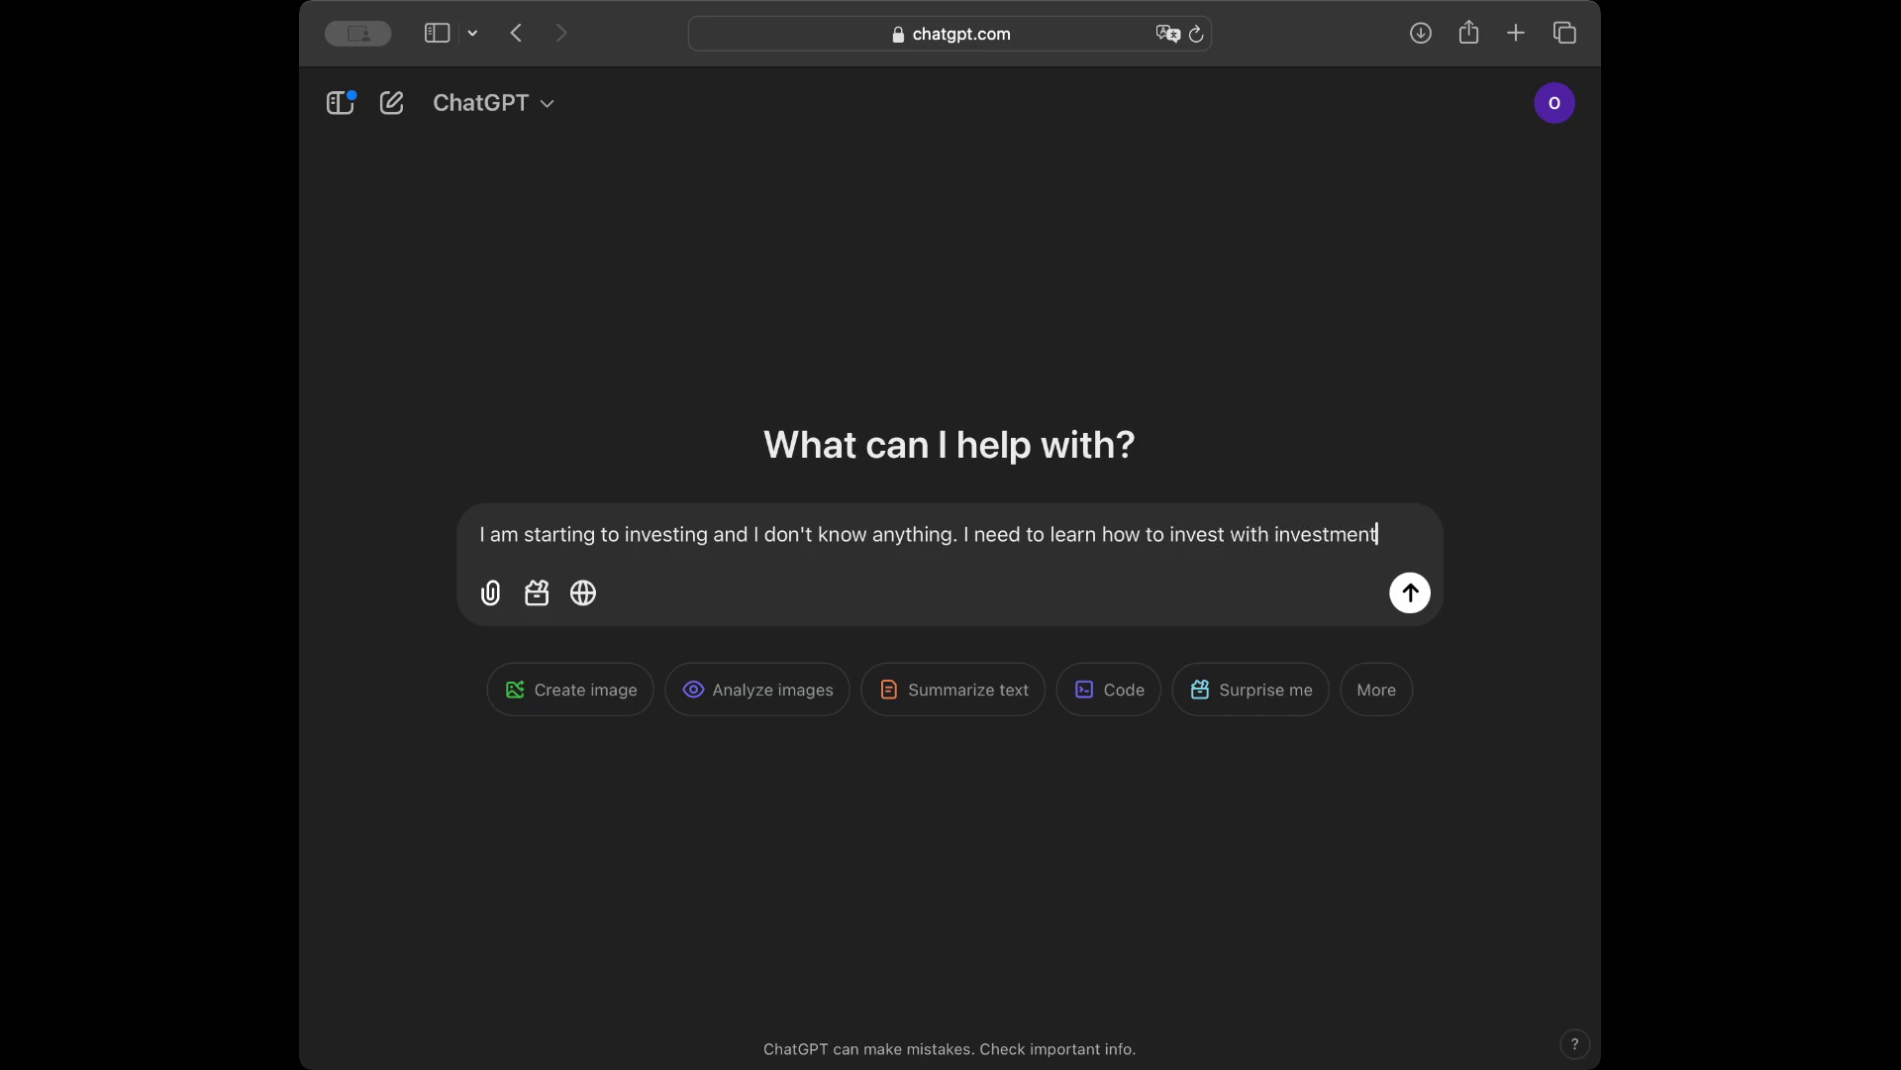
# Complete the prompt with "options like fixed income stocks derivatives etc. please create me a roadmap for learning investment" and send it
pyautogui.write(' options li')
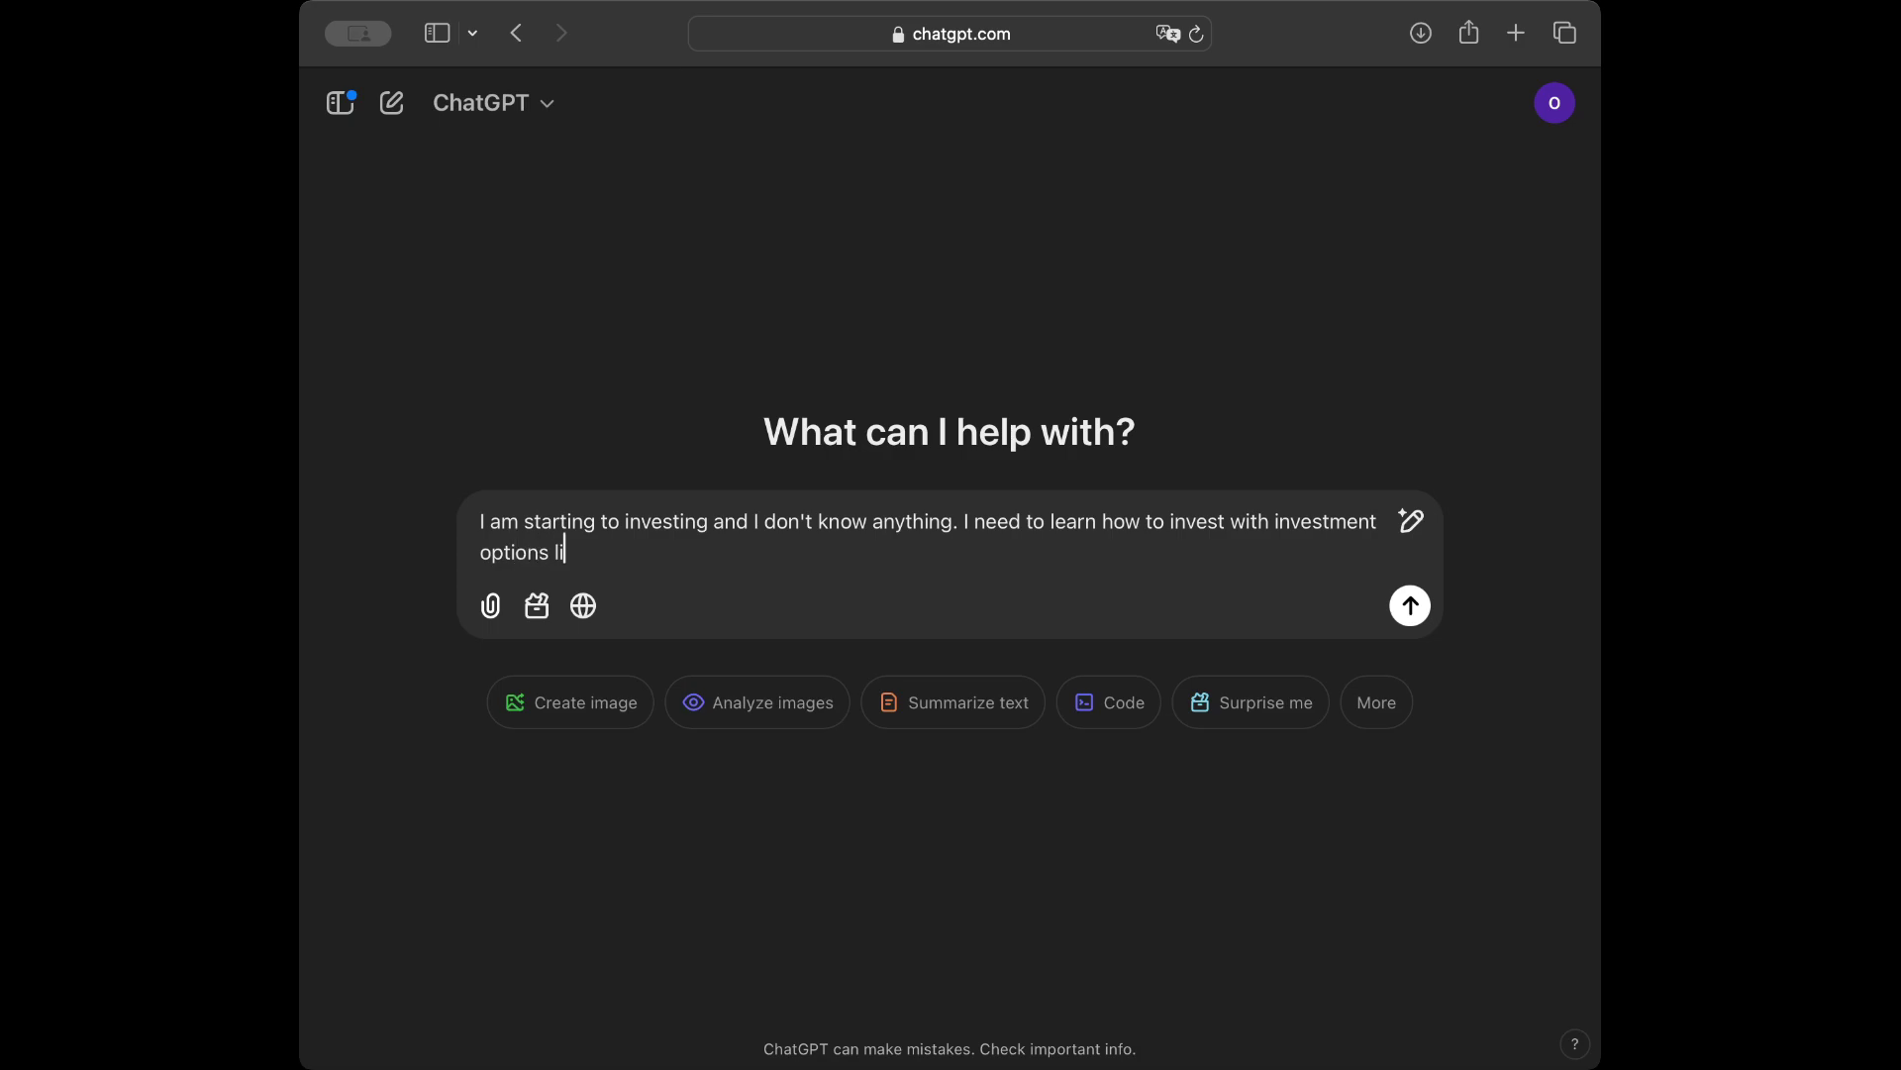
pyautogui.write('ke fixed income stocks deriva')
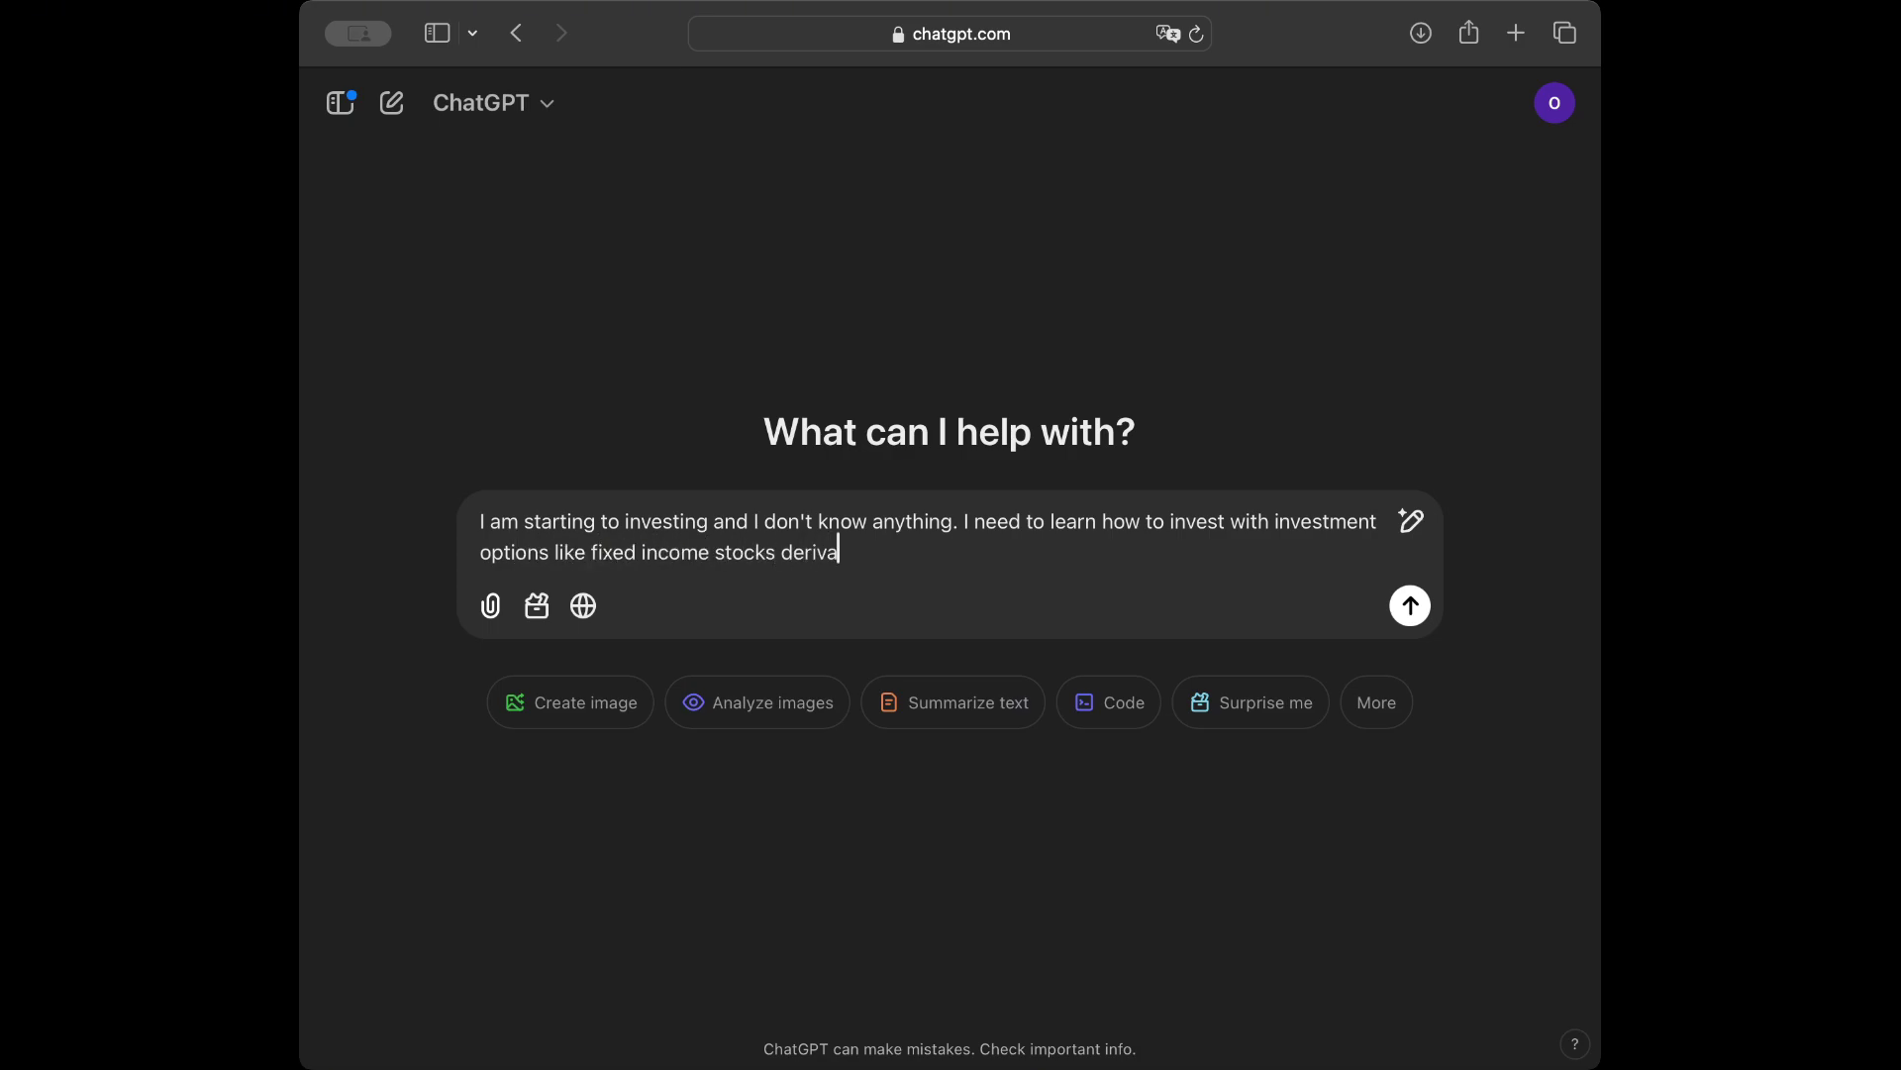
pyautogui.write('tives etc. please create me')
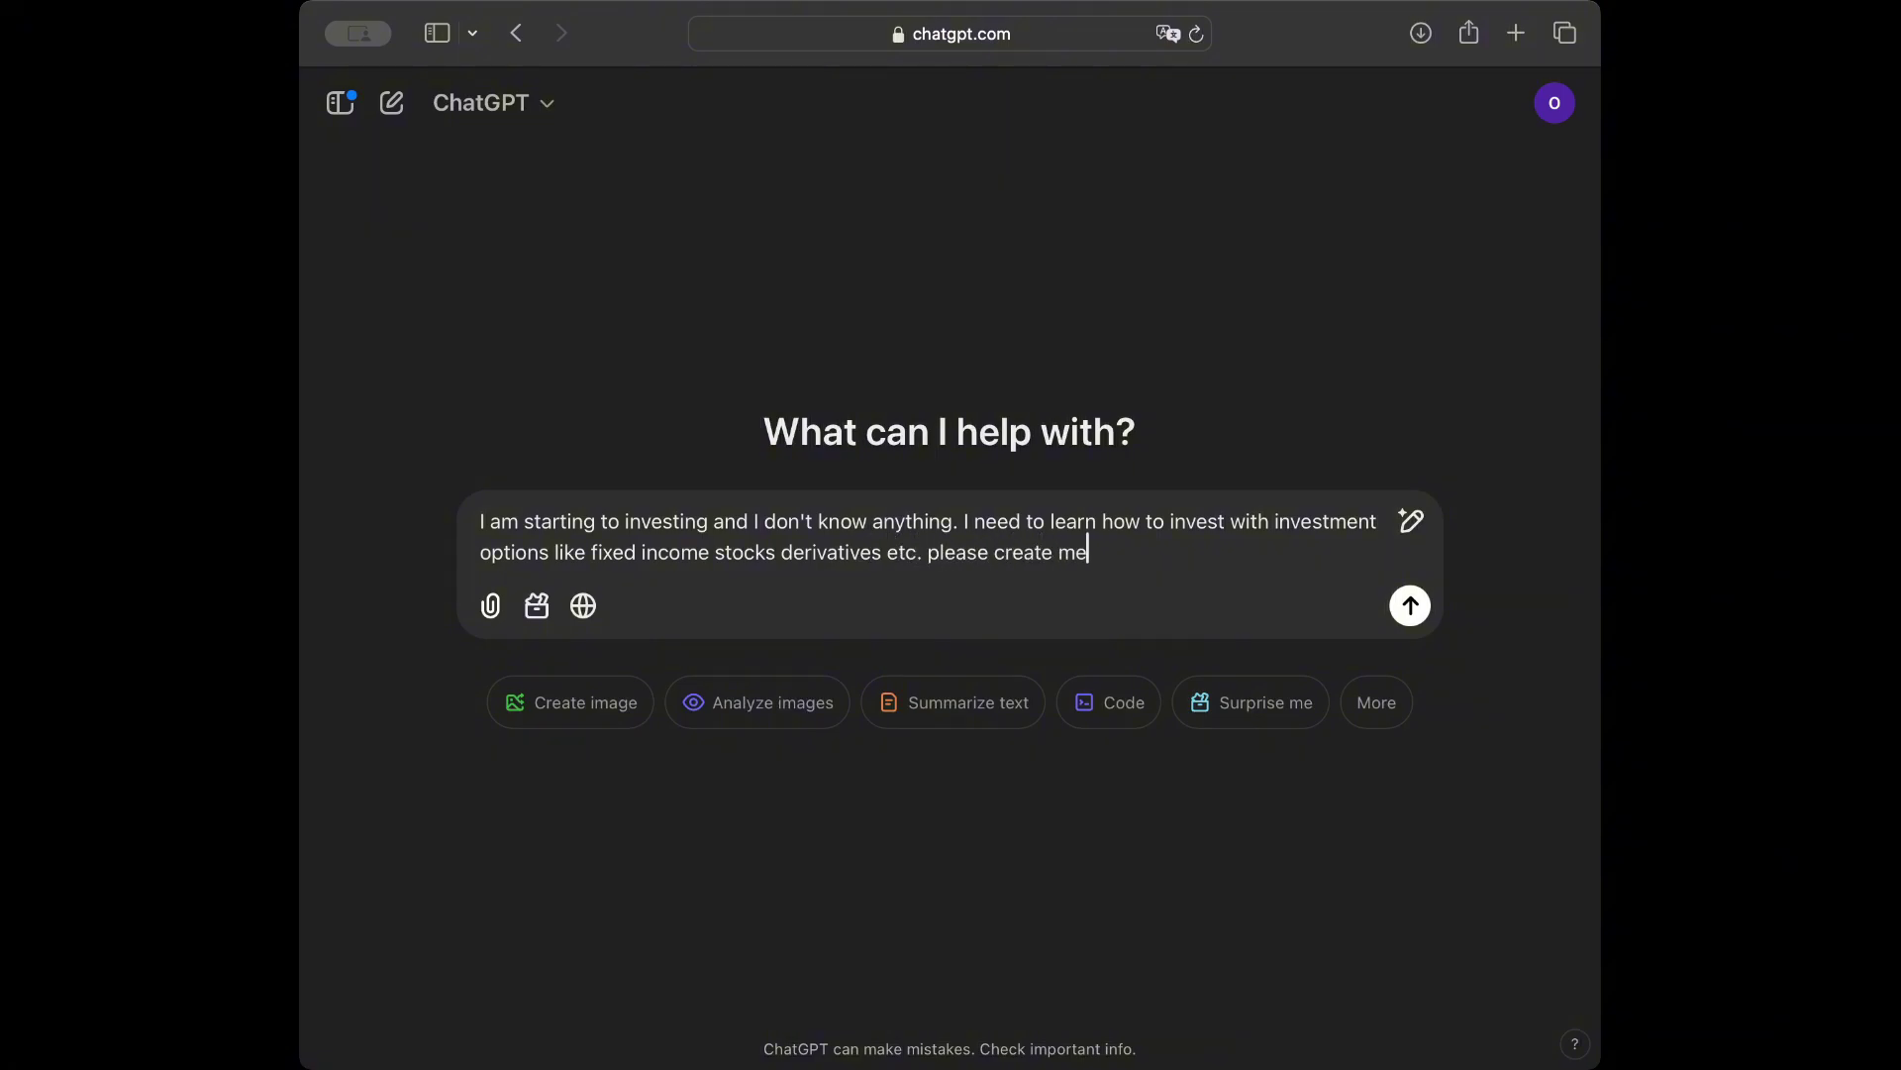
pyautogui.write(' a roadmap for learning inve')
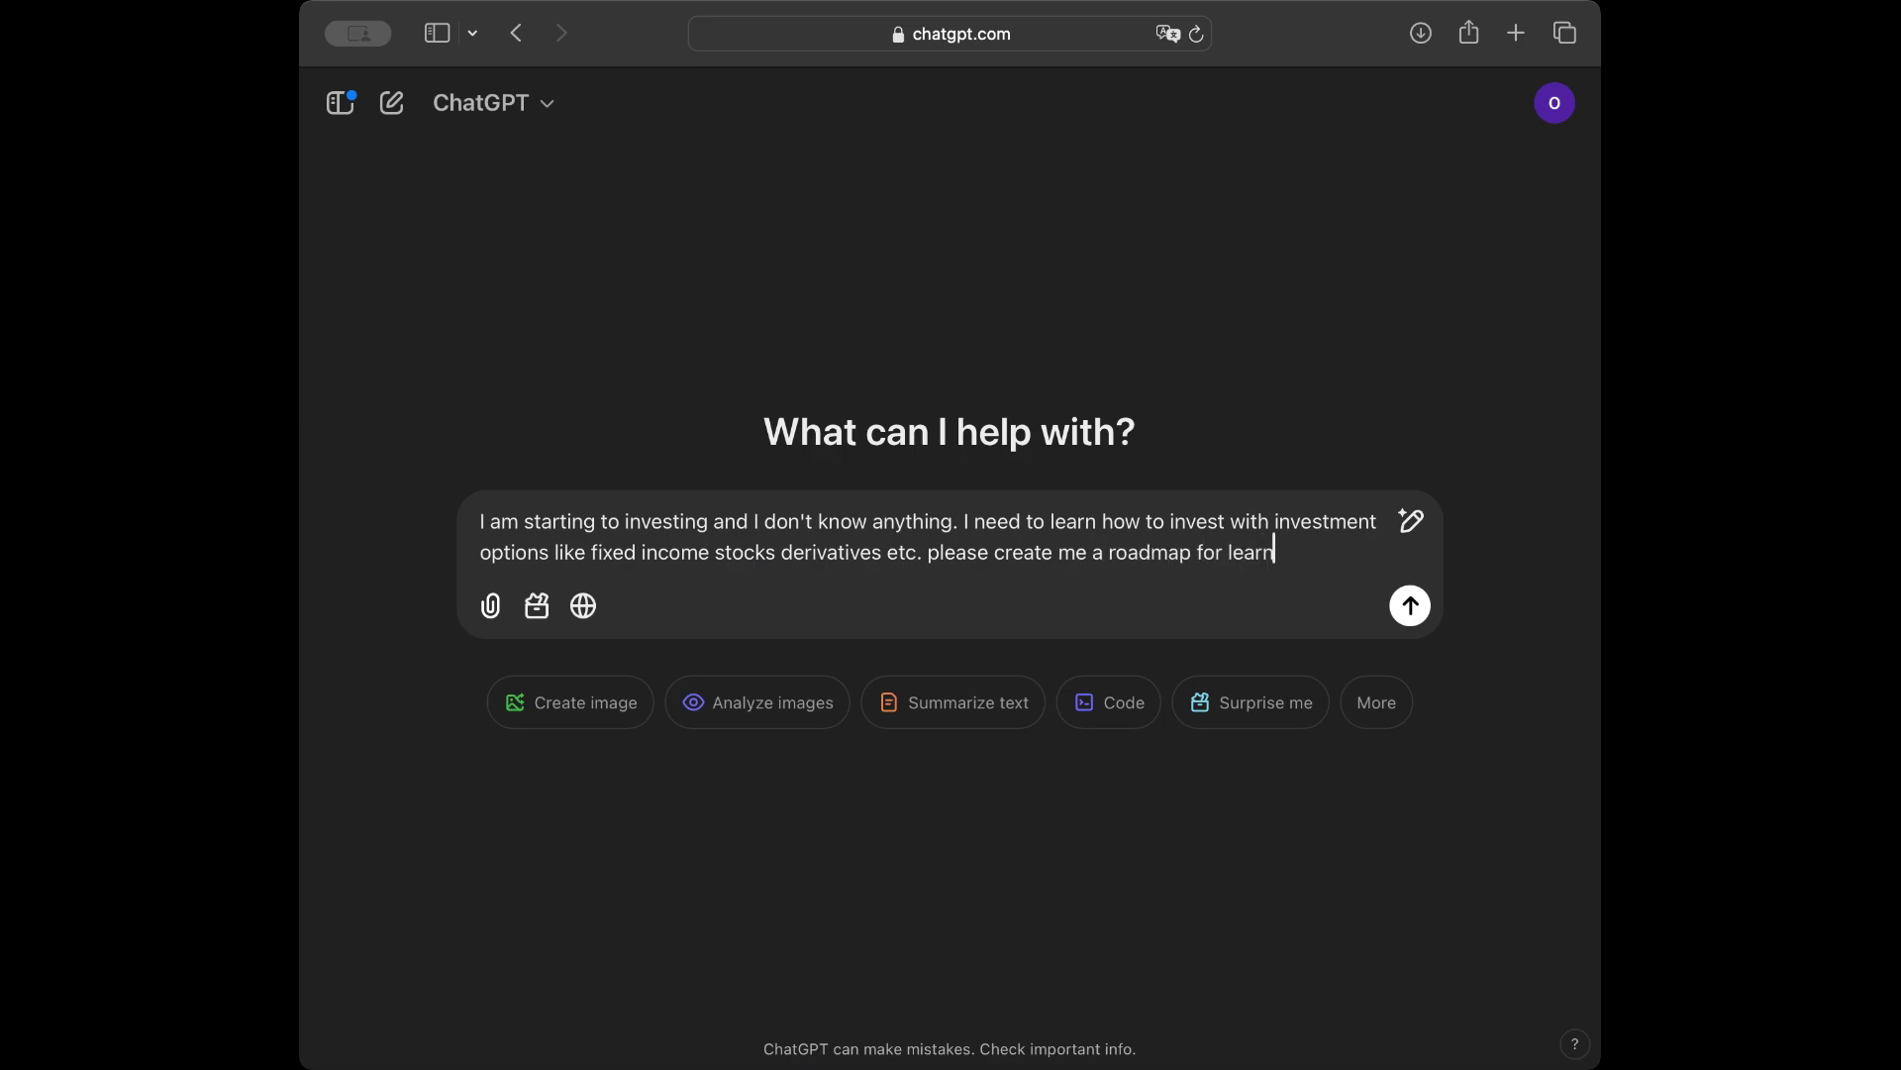
pyautogui.write('stment')
pyautogui.press('Return')
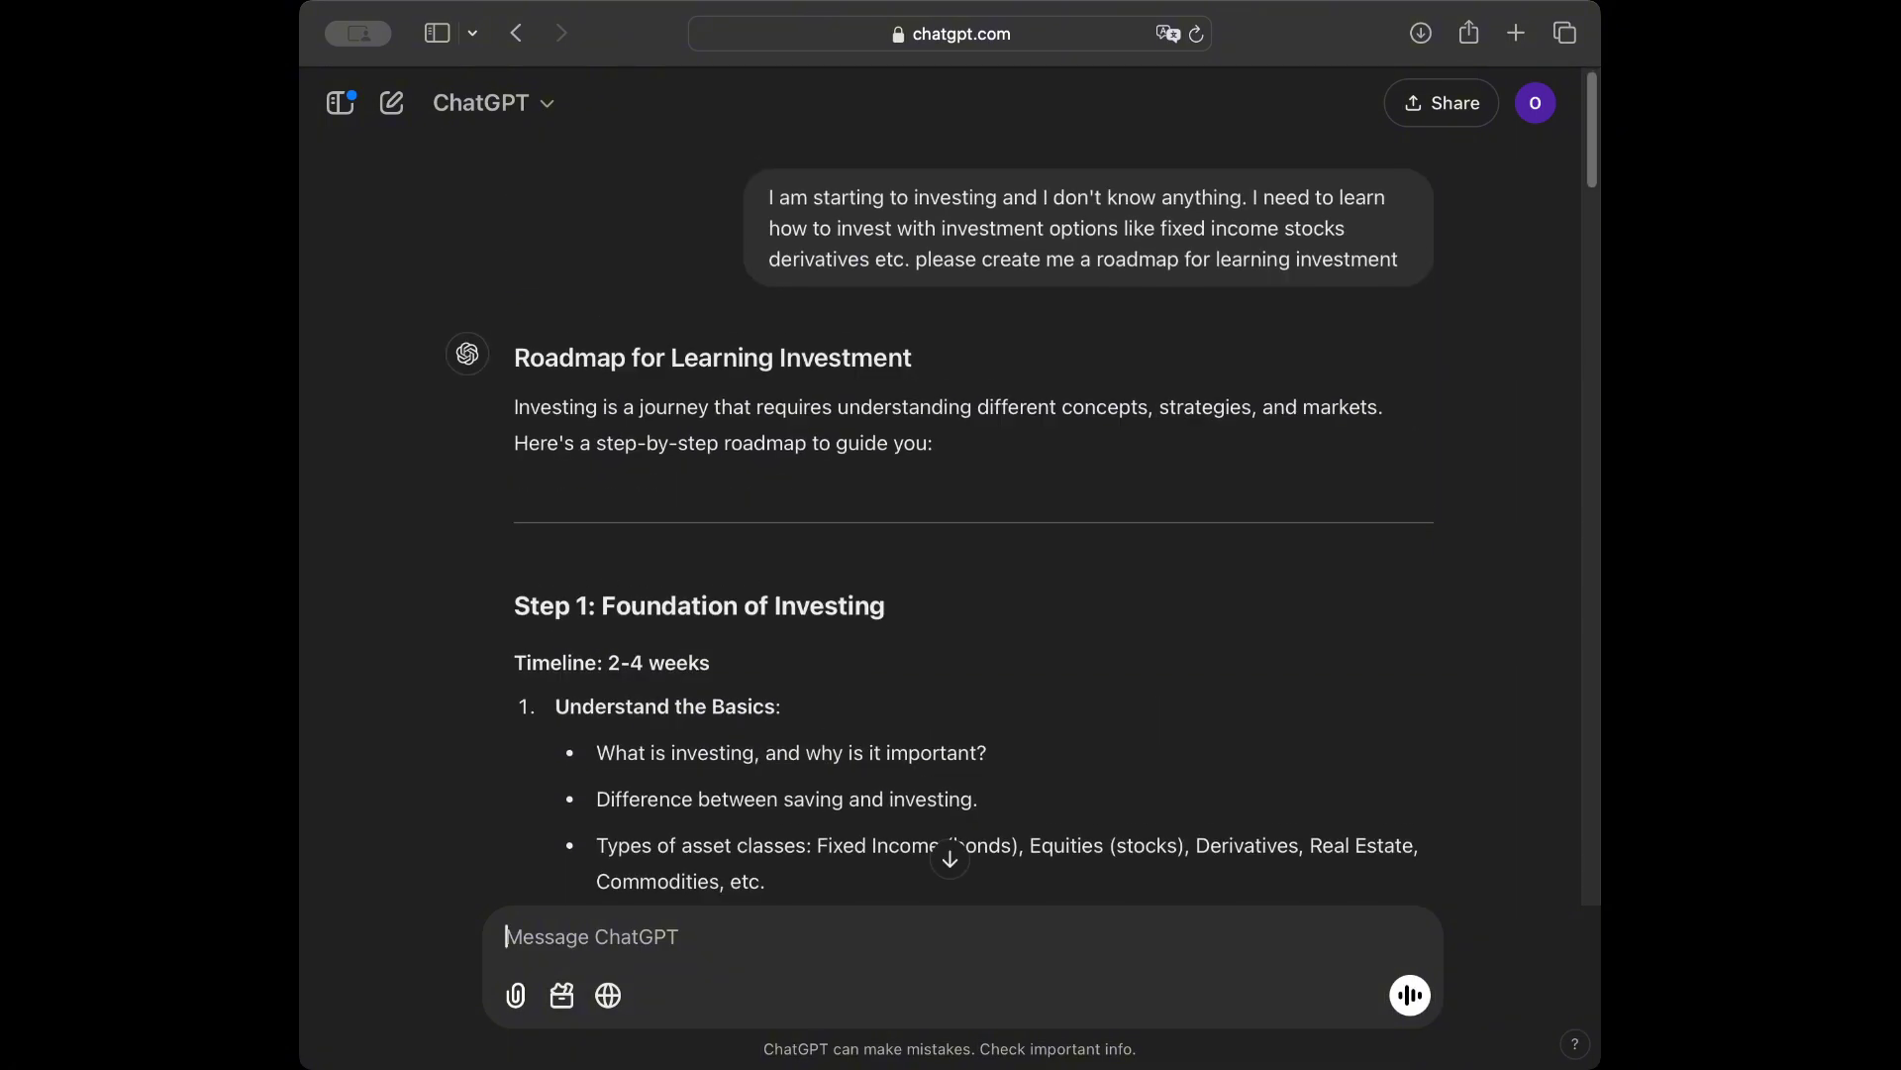
# Read through the investment learning roadmap, from the foundation step to the suggested tools and resources
pyautogui.scroll(-2, 1022, 488)
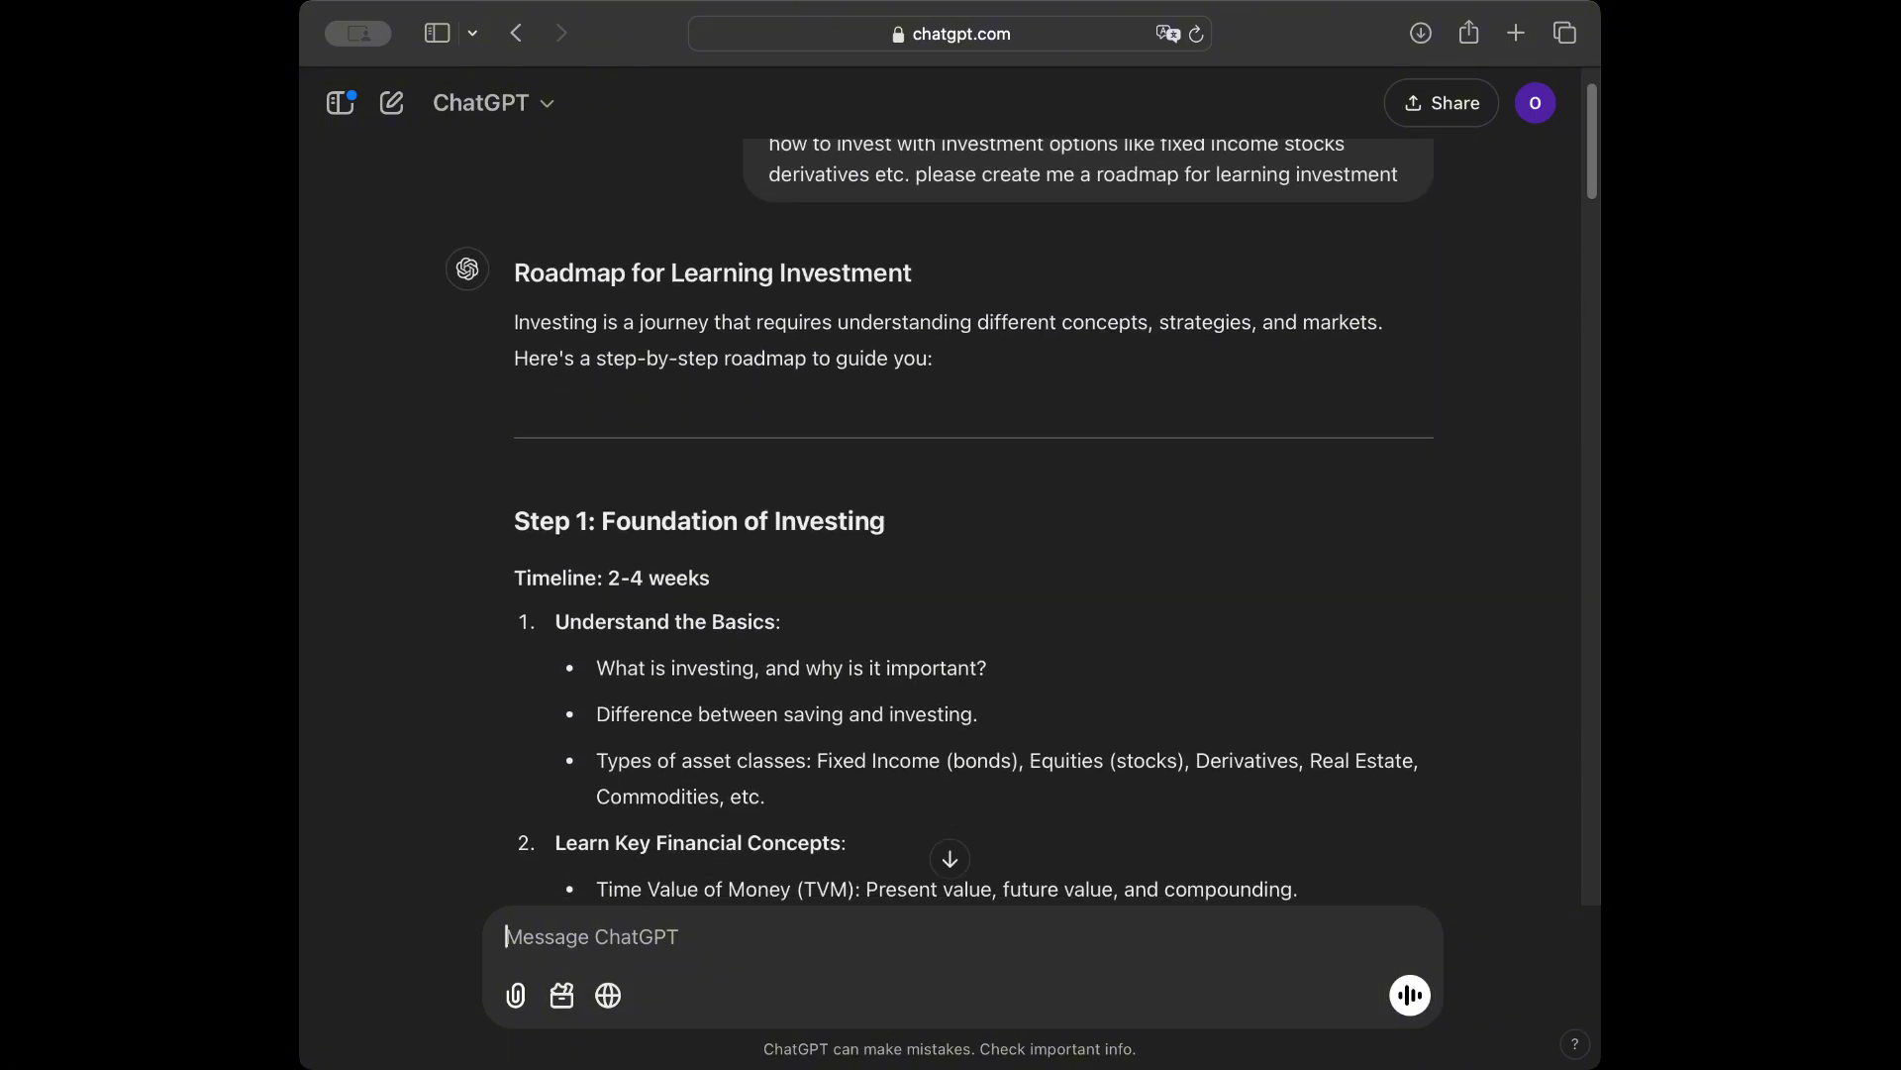
pyautogui.scroll(-12, 1022, 488)
pyautogui.scroll(-1, 1022, 489)
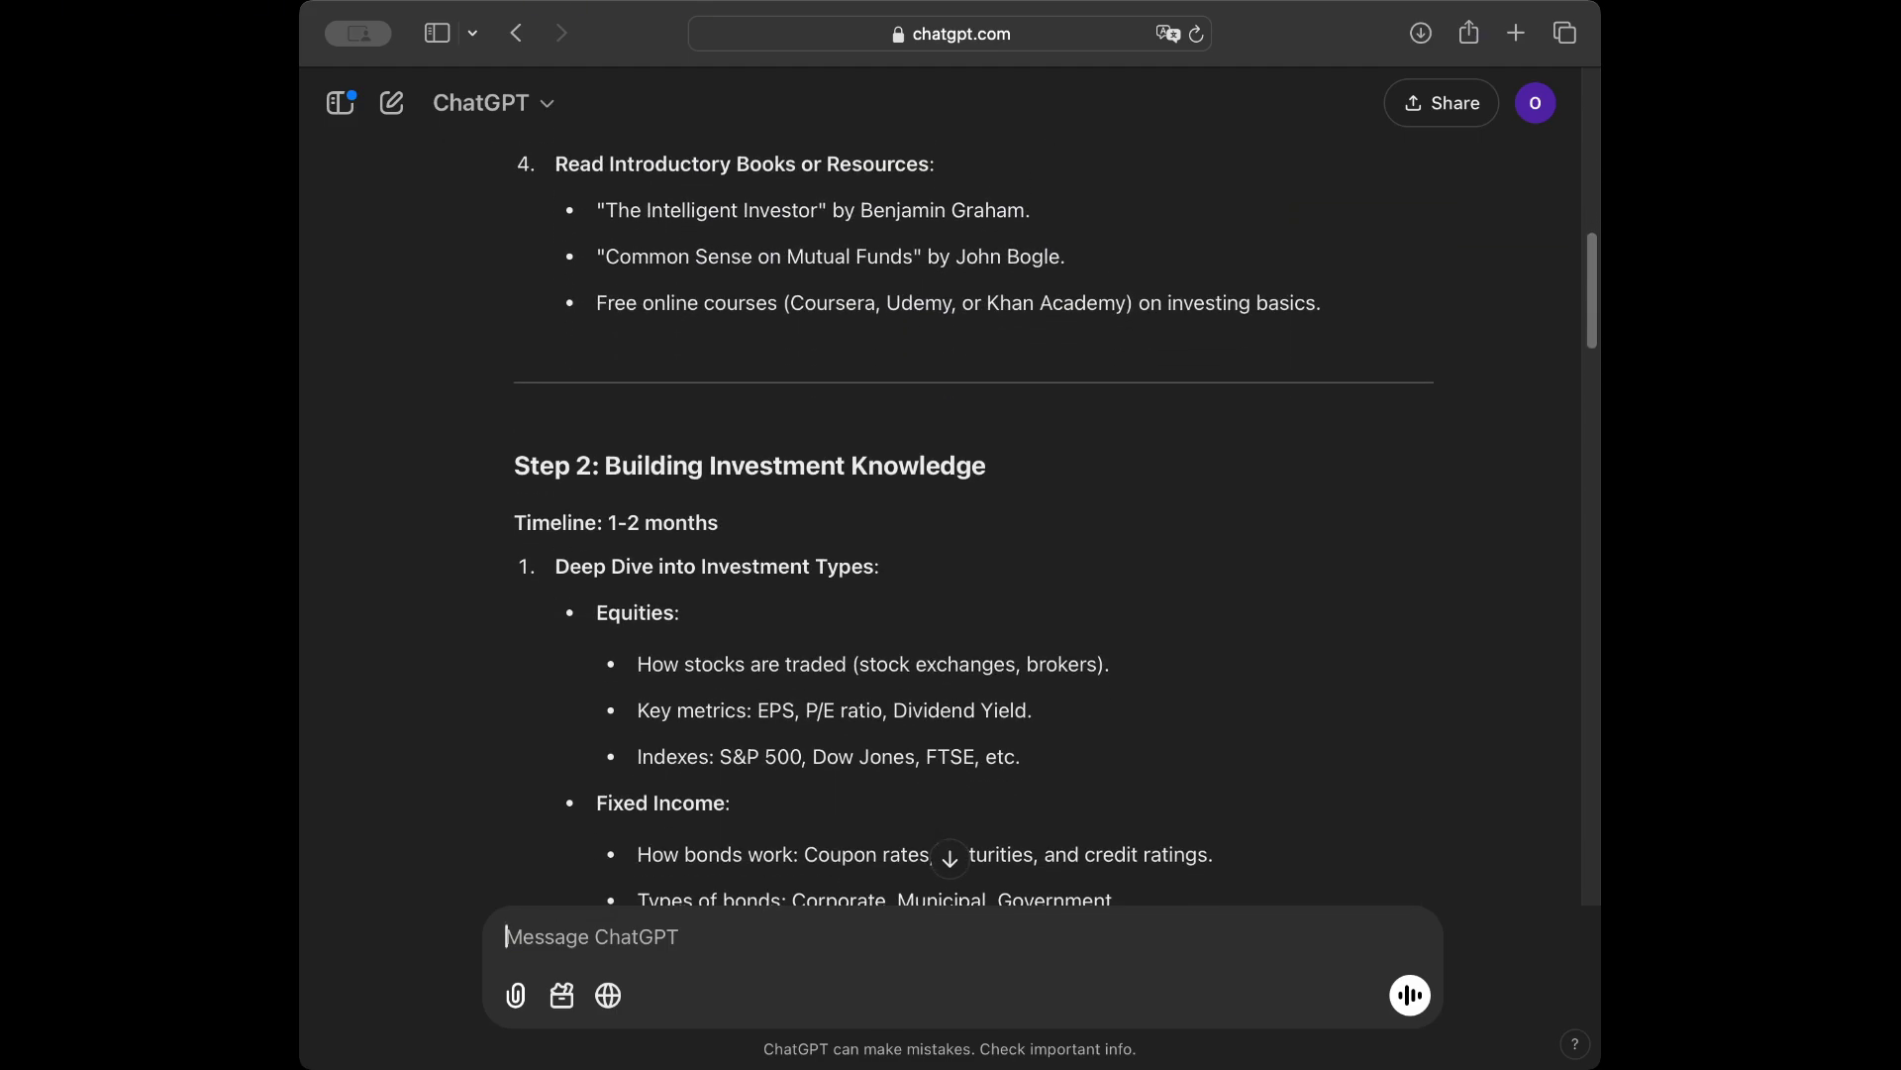
pyautogui.scroll(-13, 1022, 488)
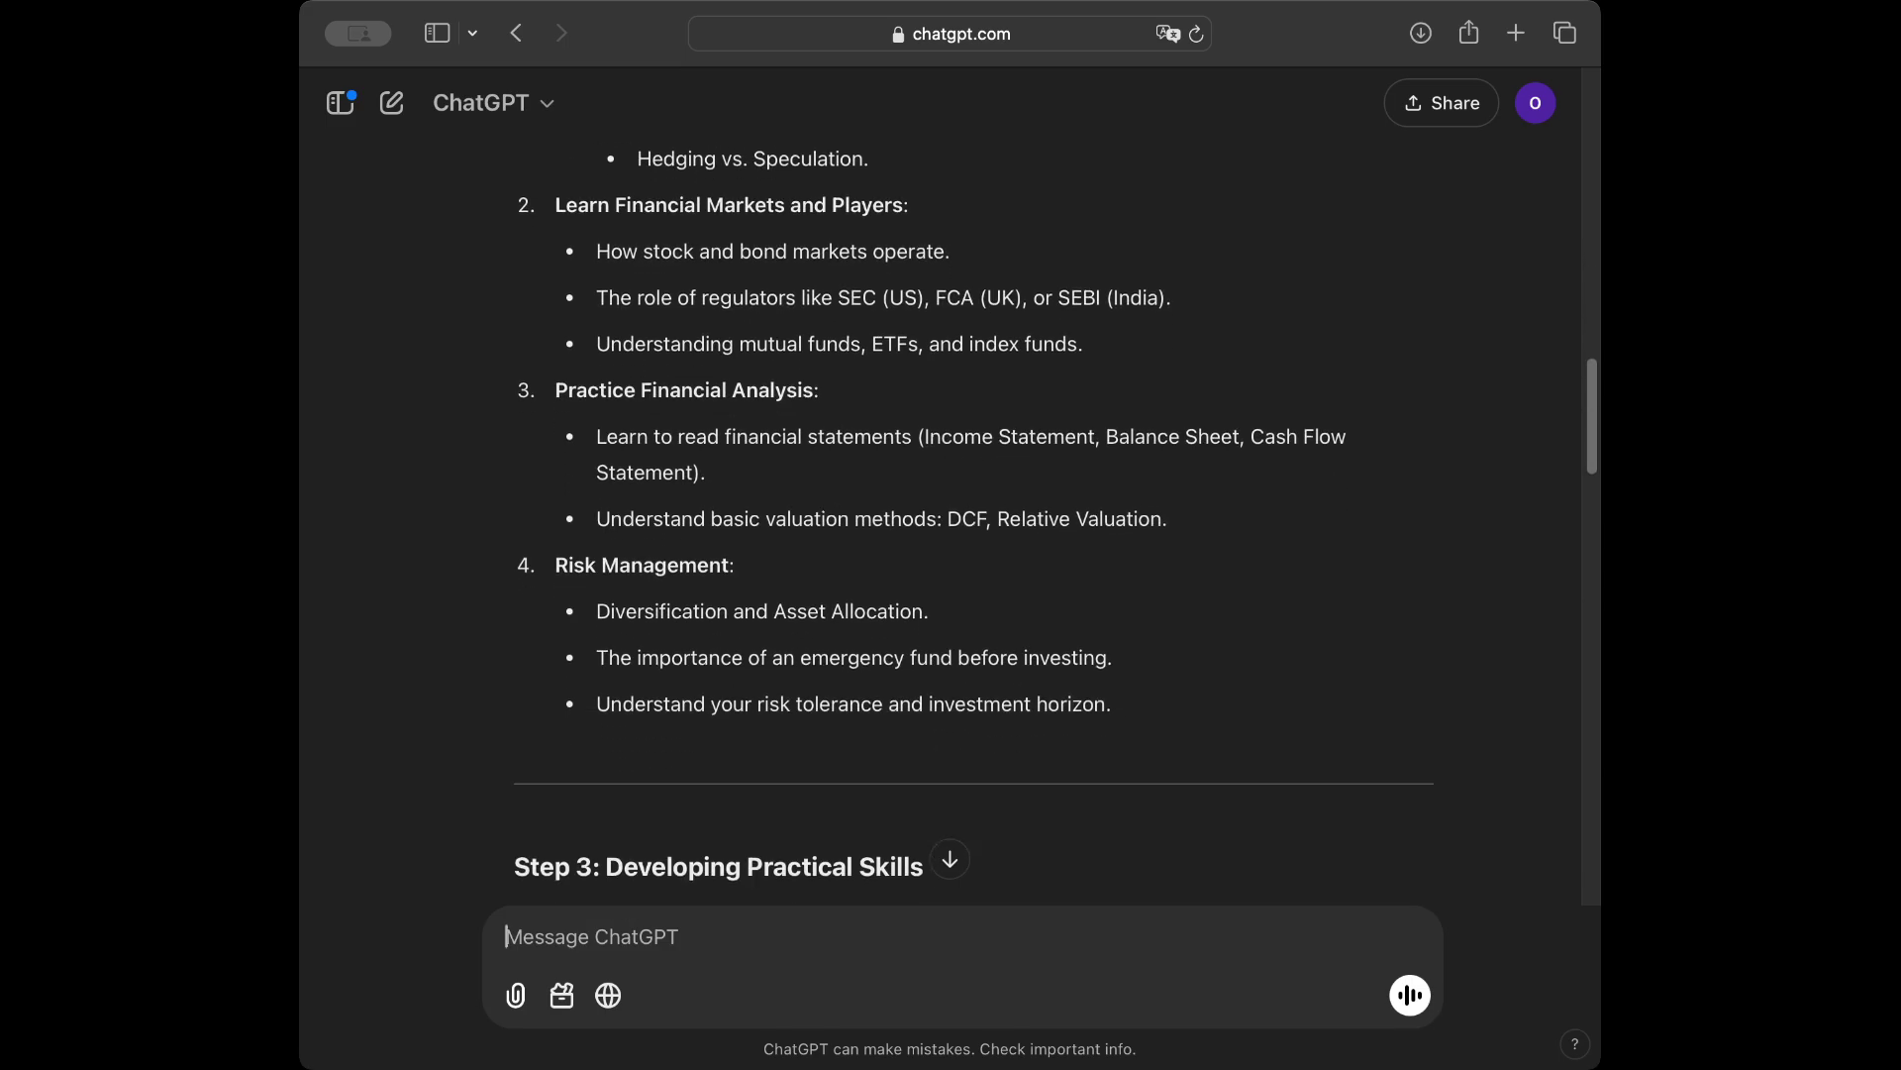
pyautogui.scroll(-5, 975, 524)
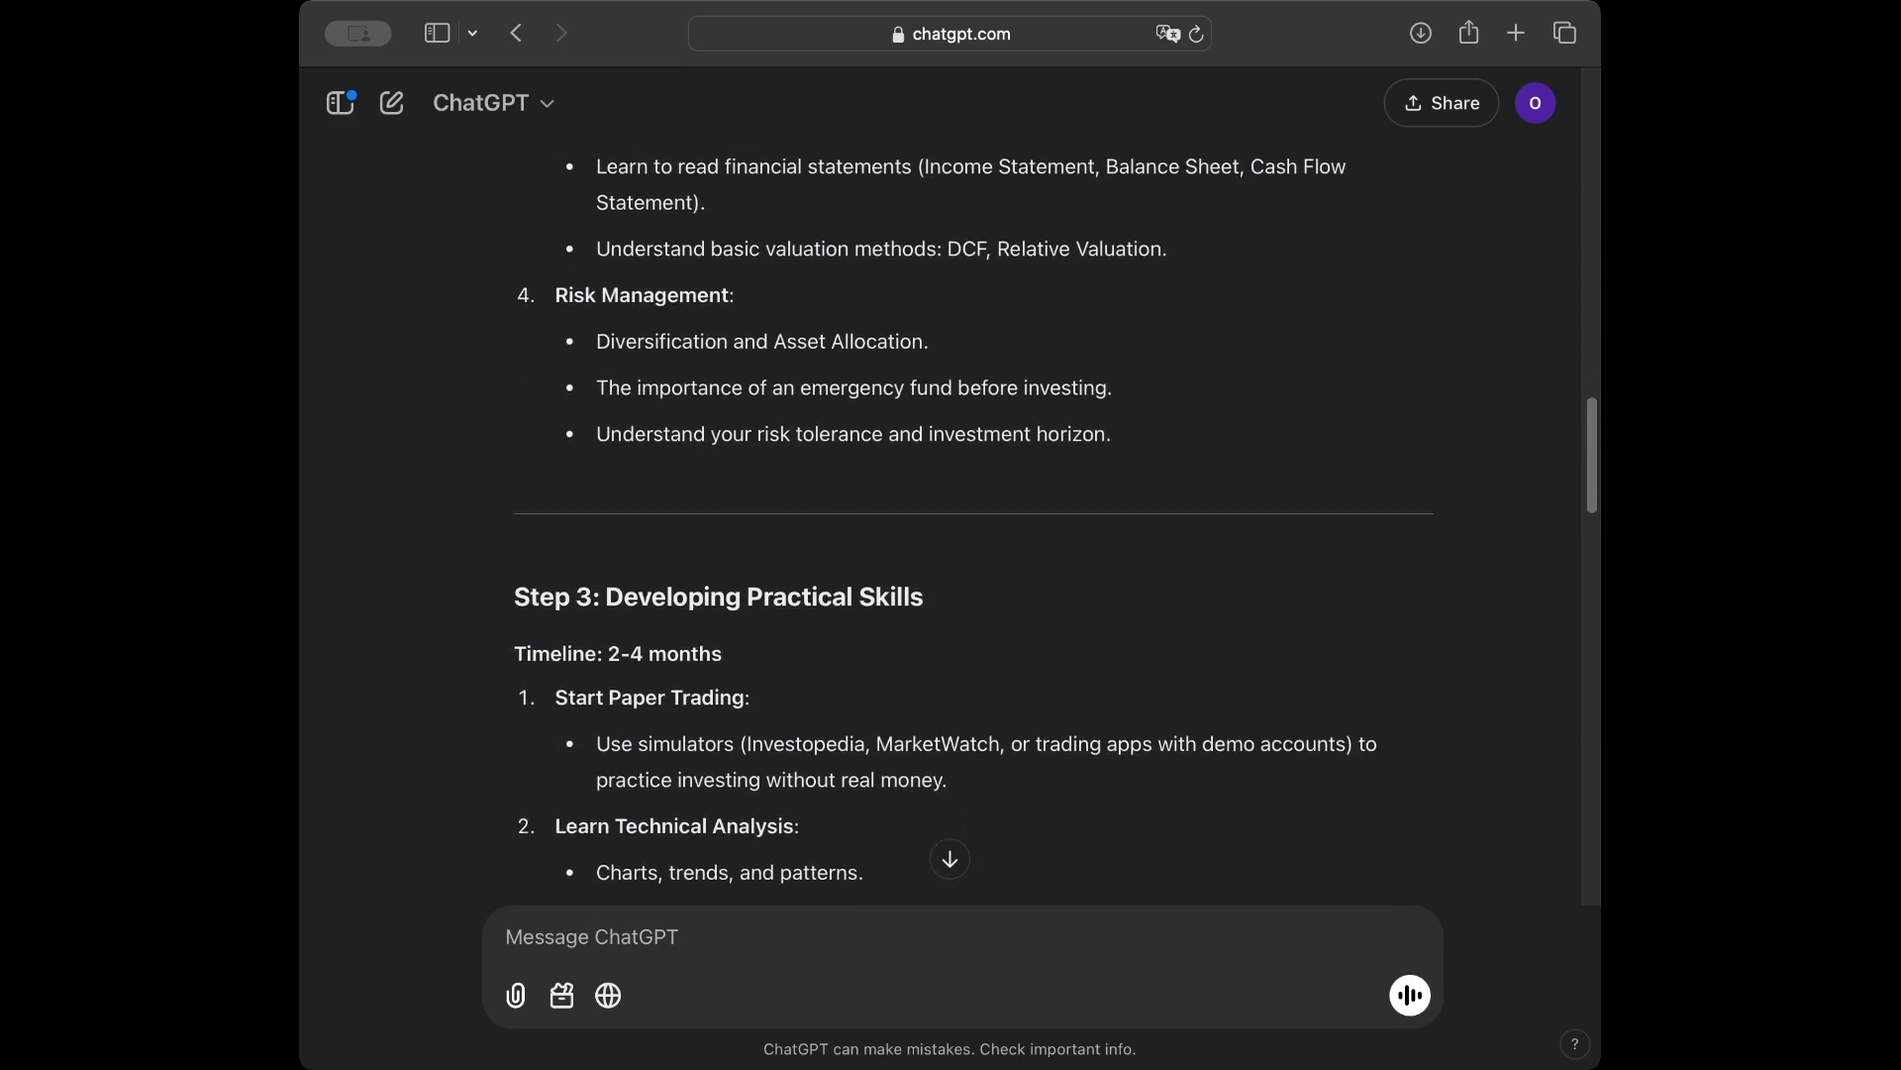
pyautogui.scroll(-10, 975, 524)
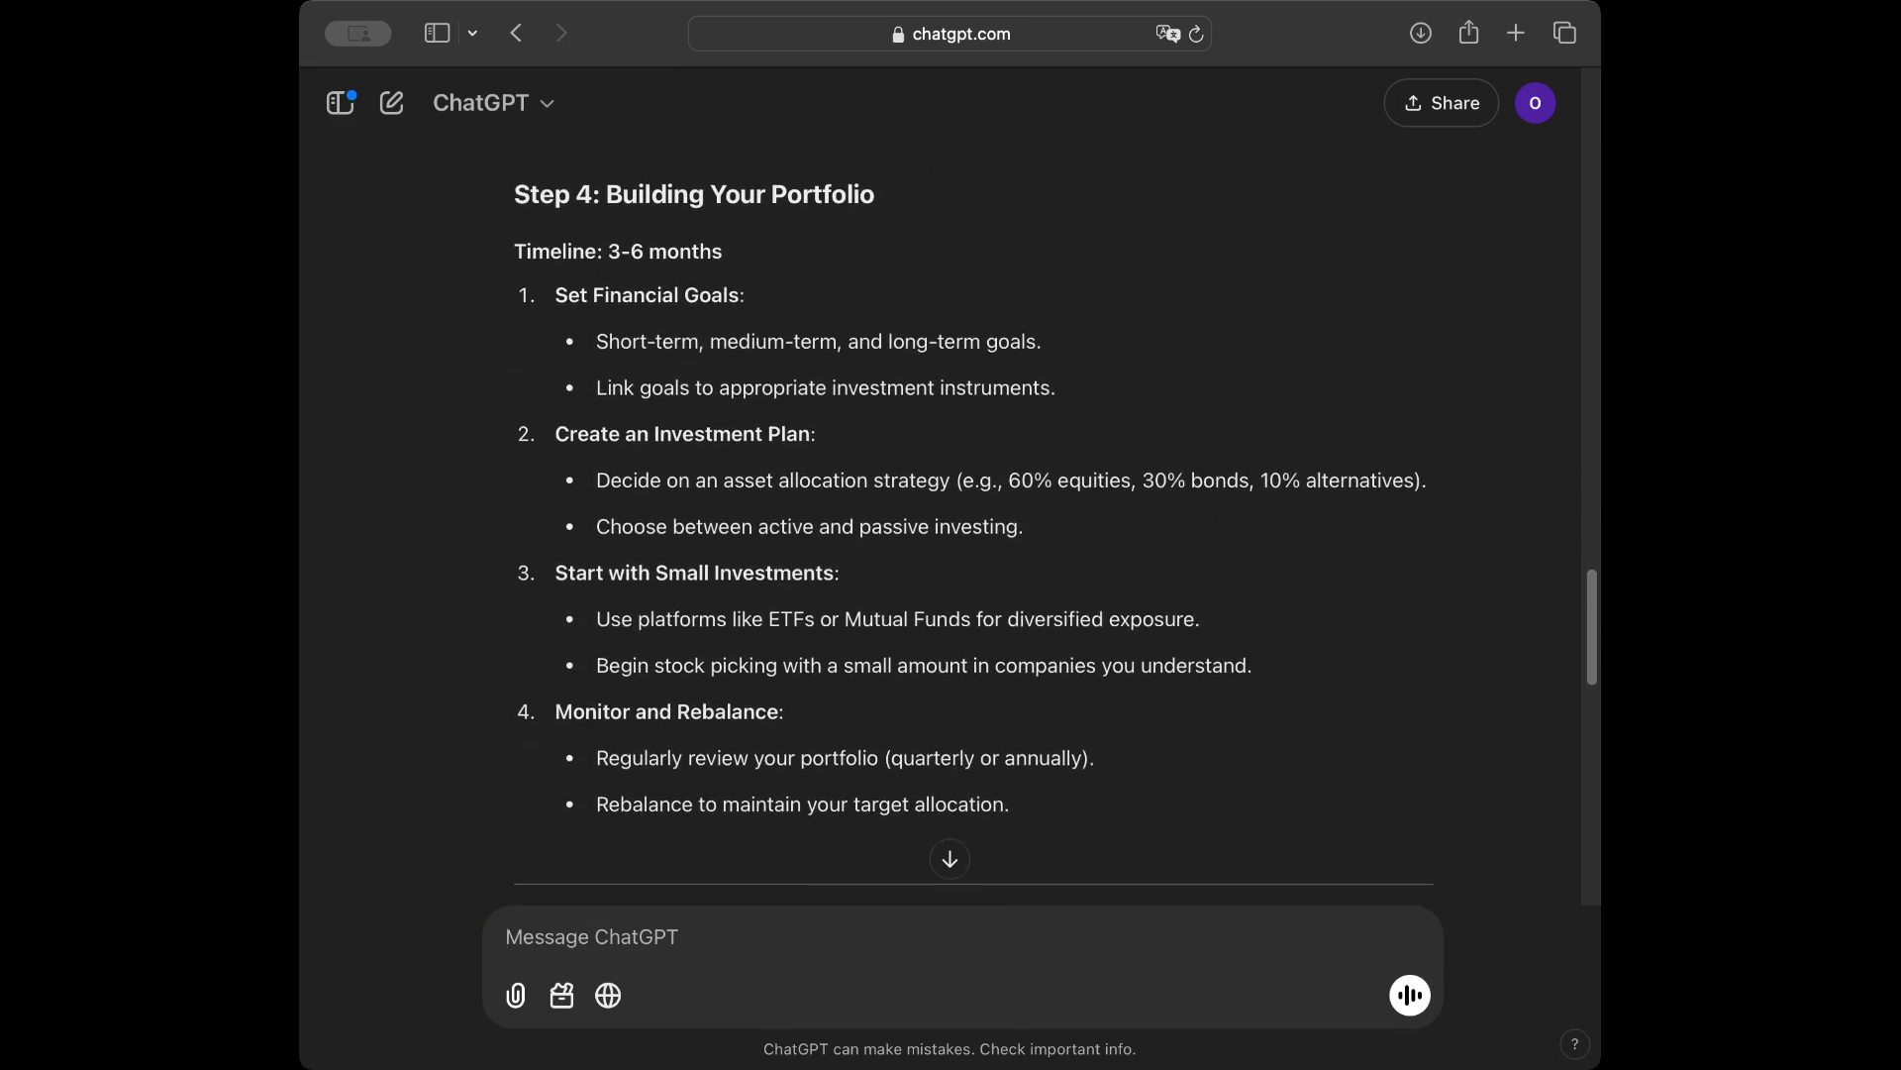
pyautogui.scroll(2, 1056, 503)
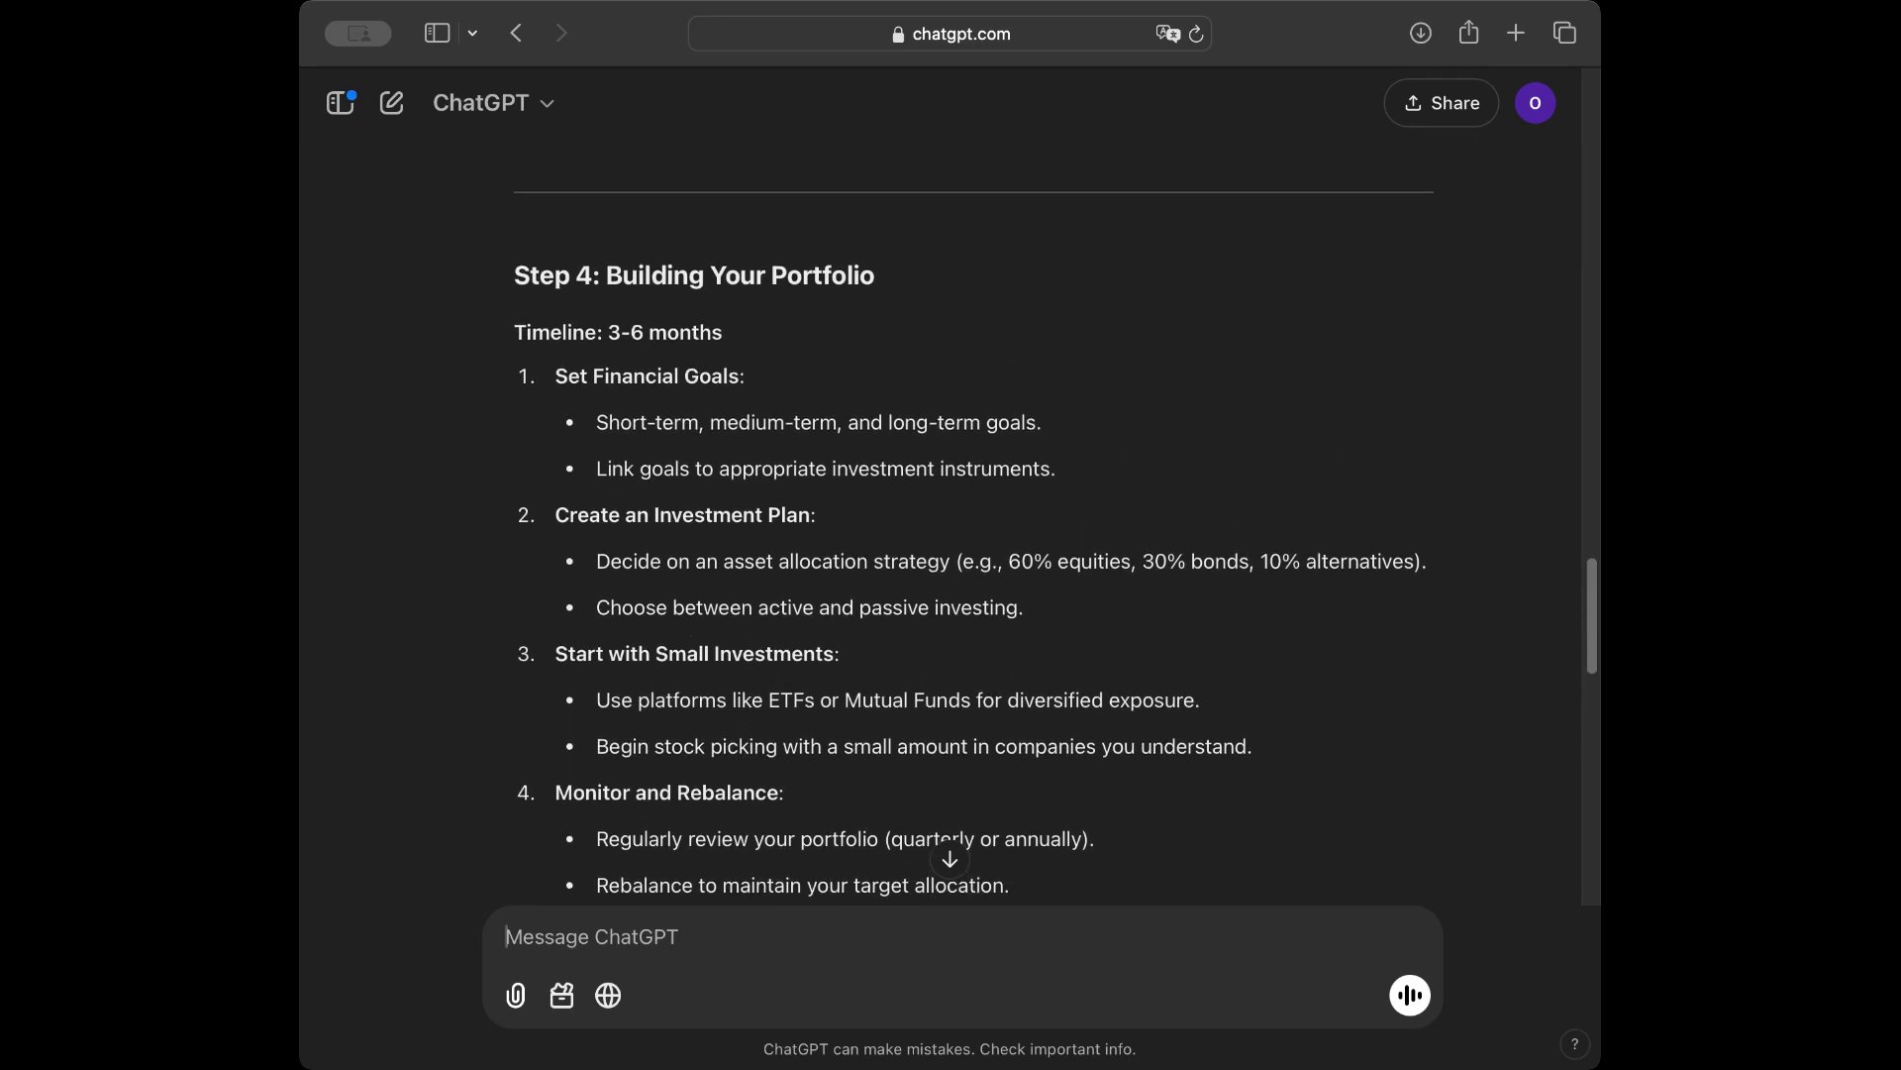
pyautogui.scroll(-8, 1056, 515)
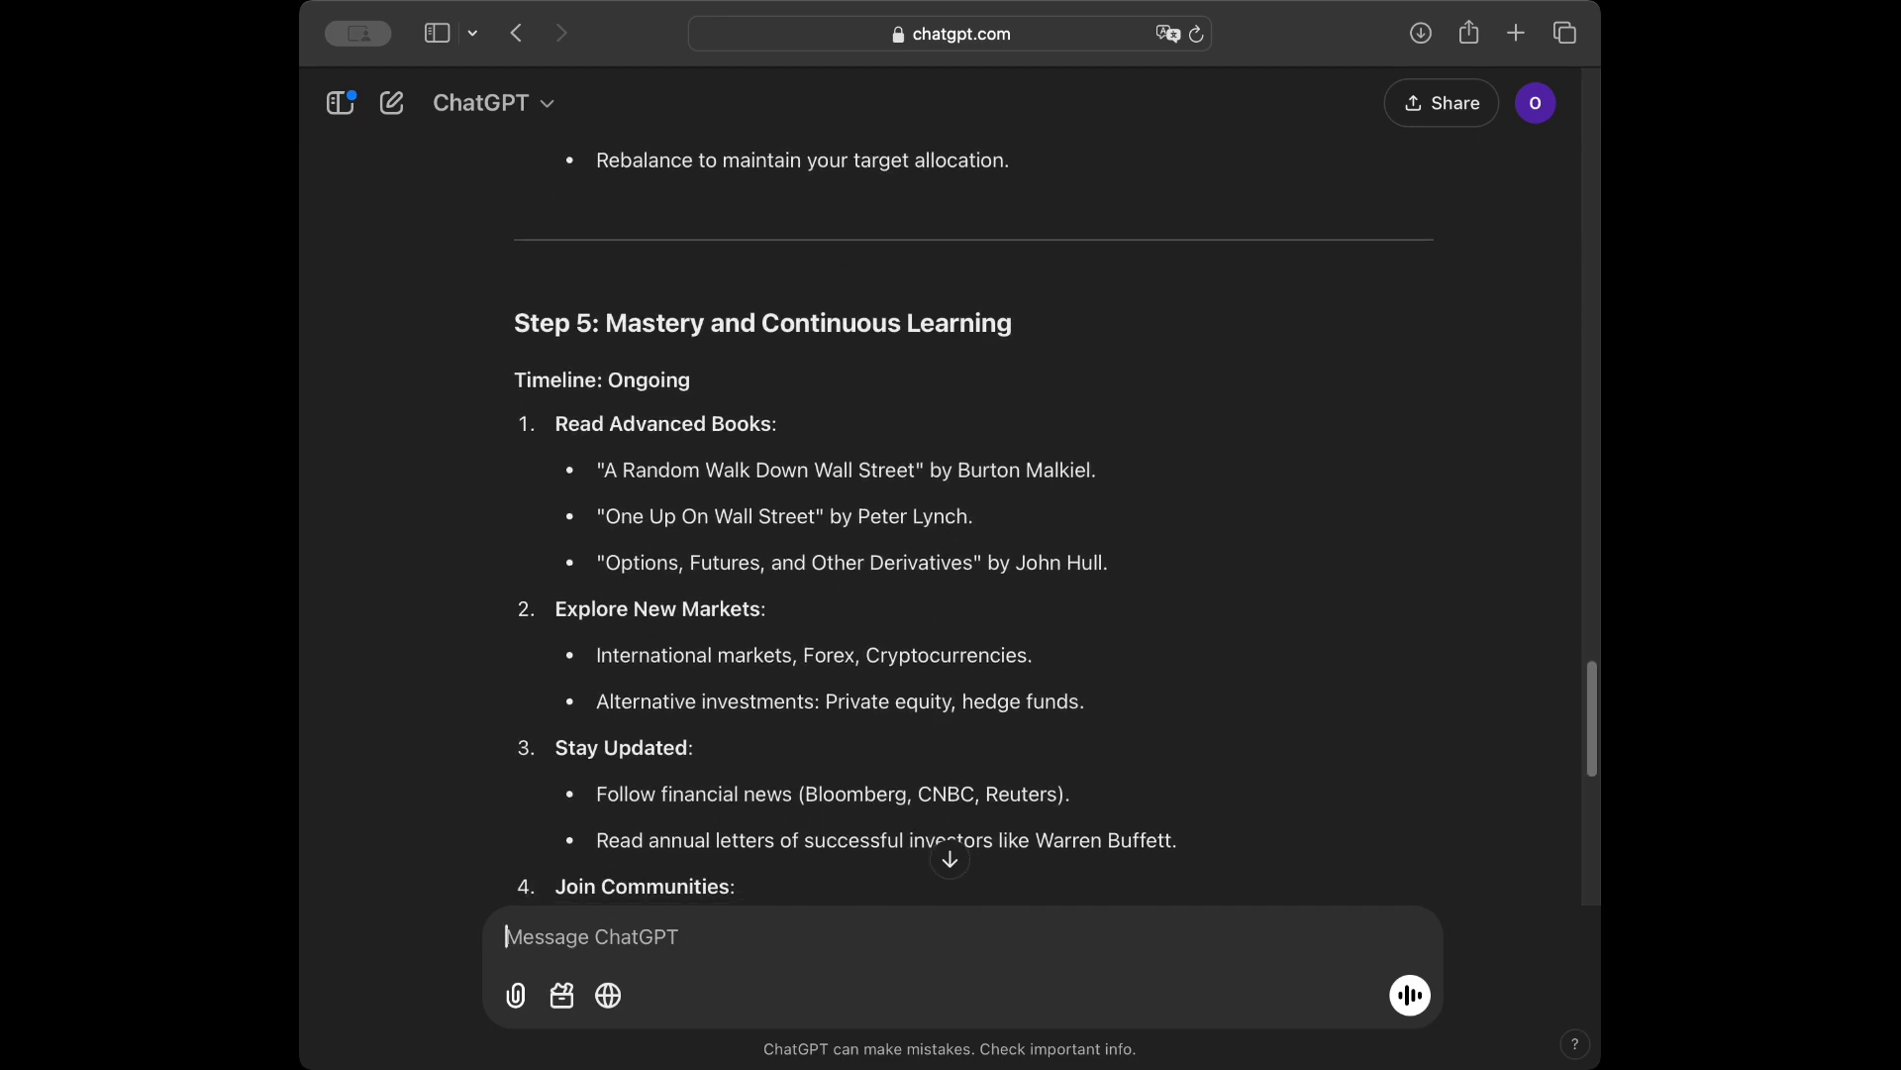
pyautogui.scroll(-8, 1056, 515)
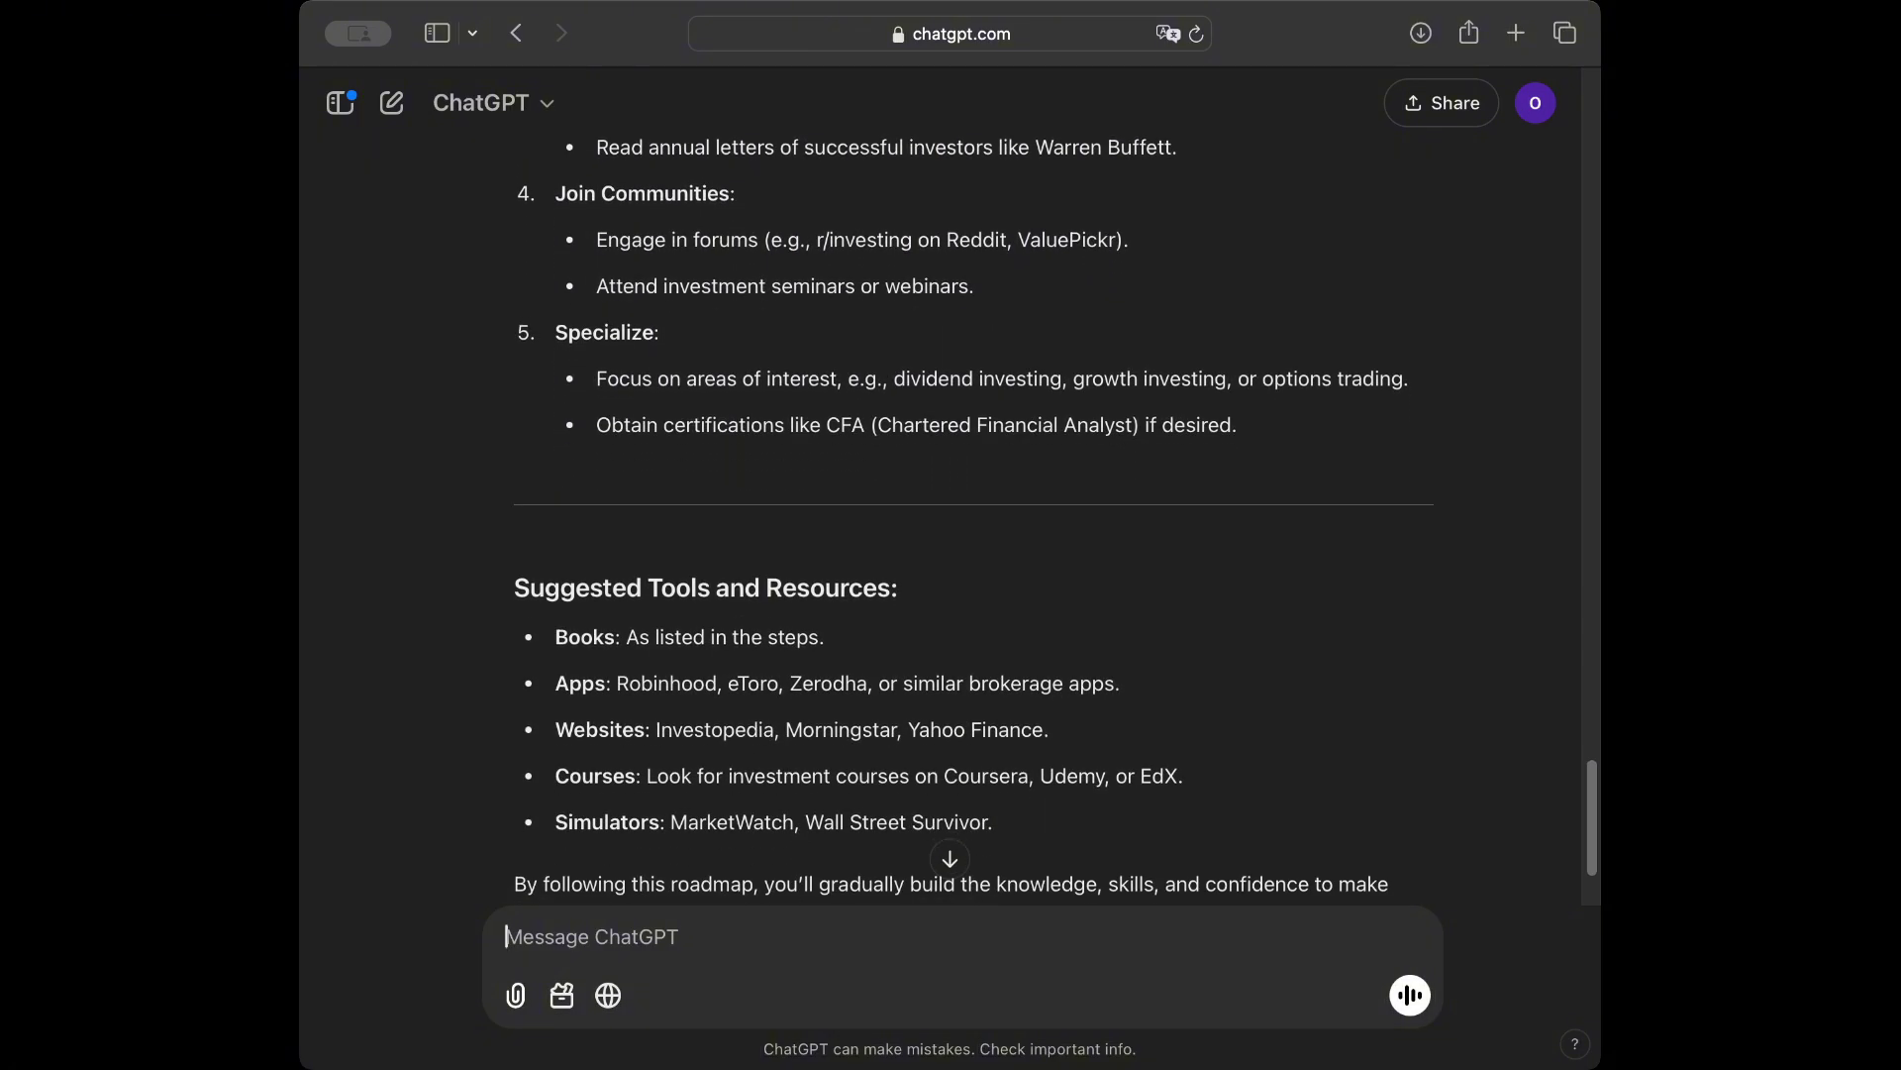
pyautogui.scroll(-2, 585, 545)
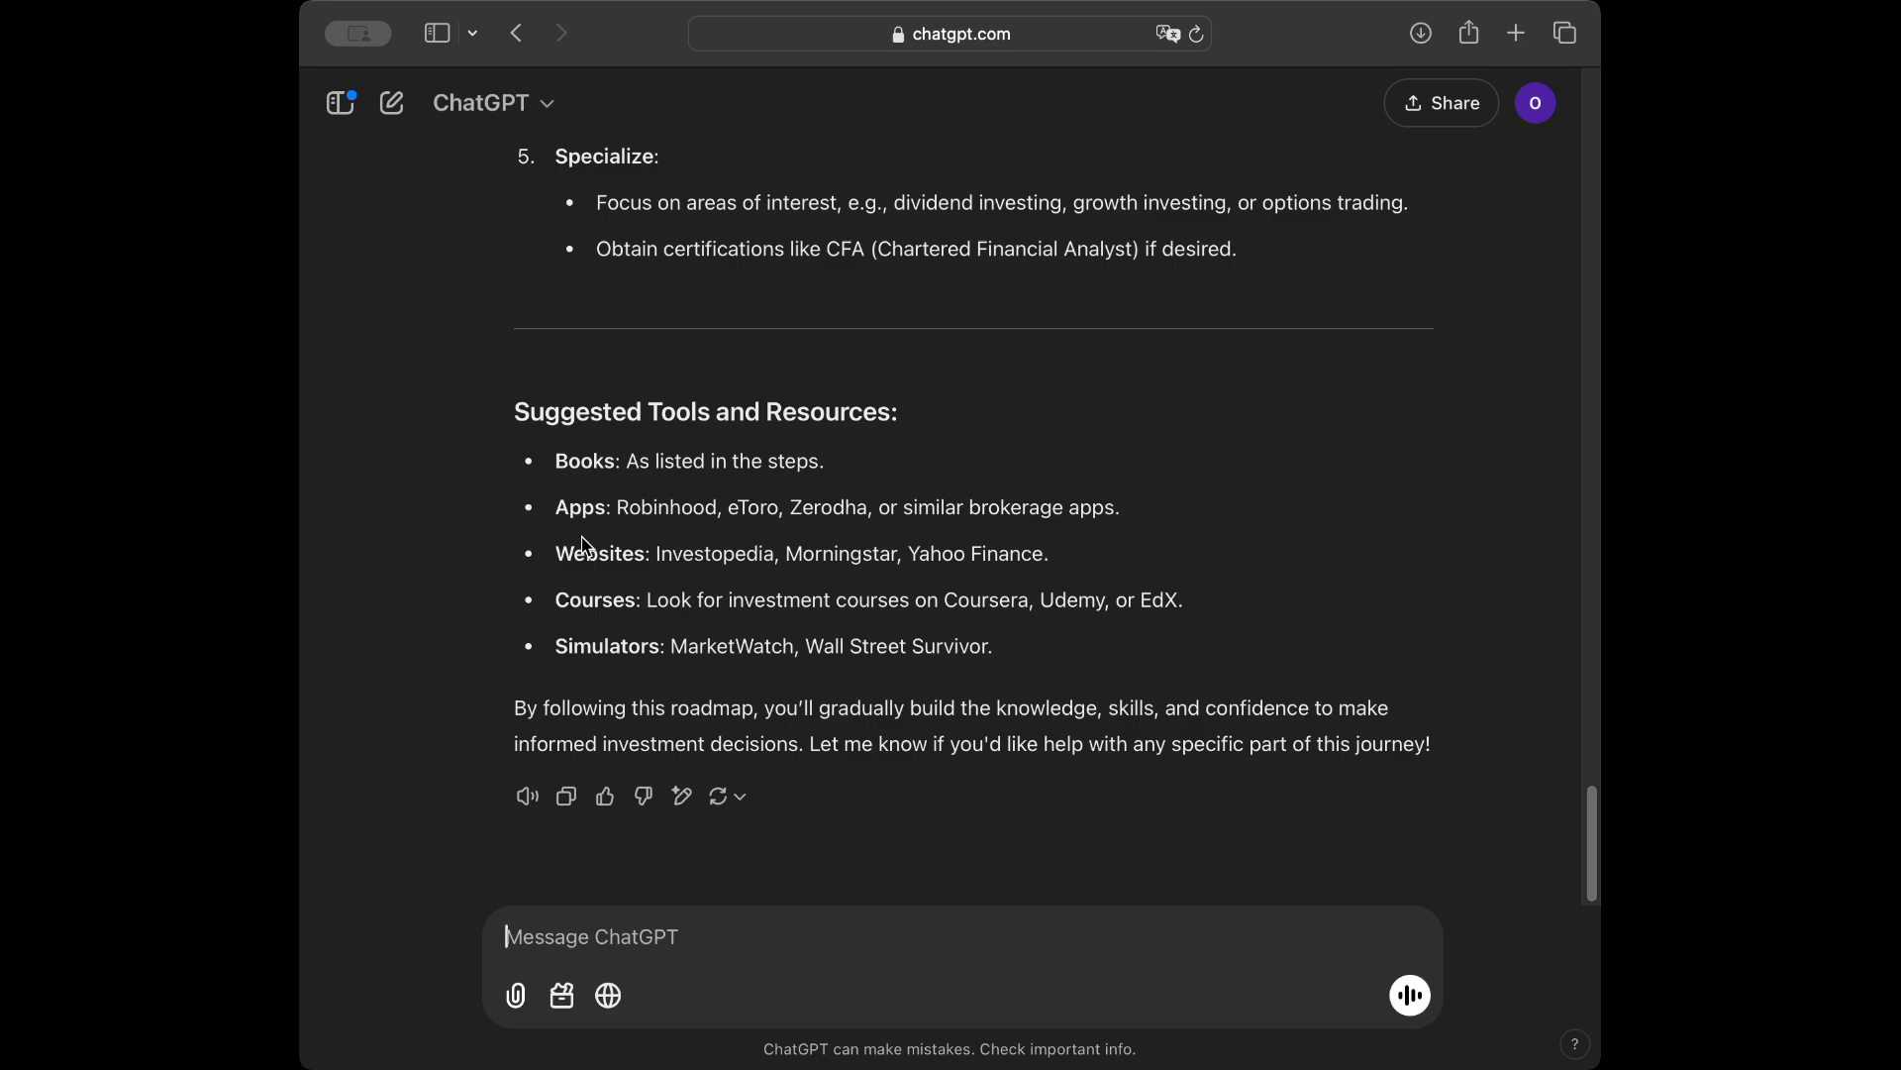
# Begin a follow-up prompt with "Ok great, thank you. Please create a more detailed one and you are going to be teaching me the investment in this journey"
pyautogui.write('Ok great')
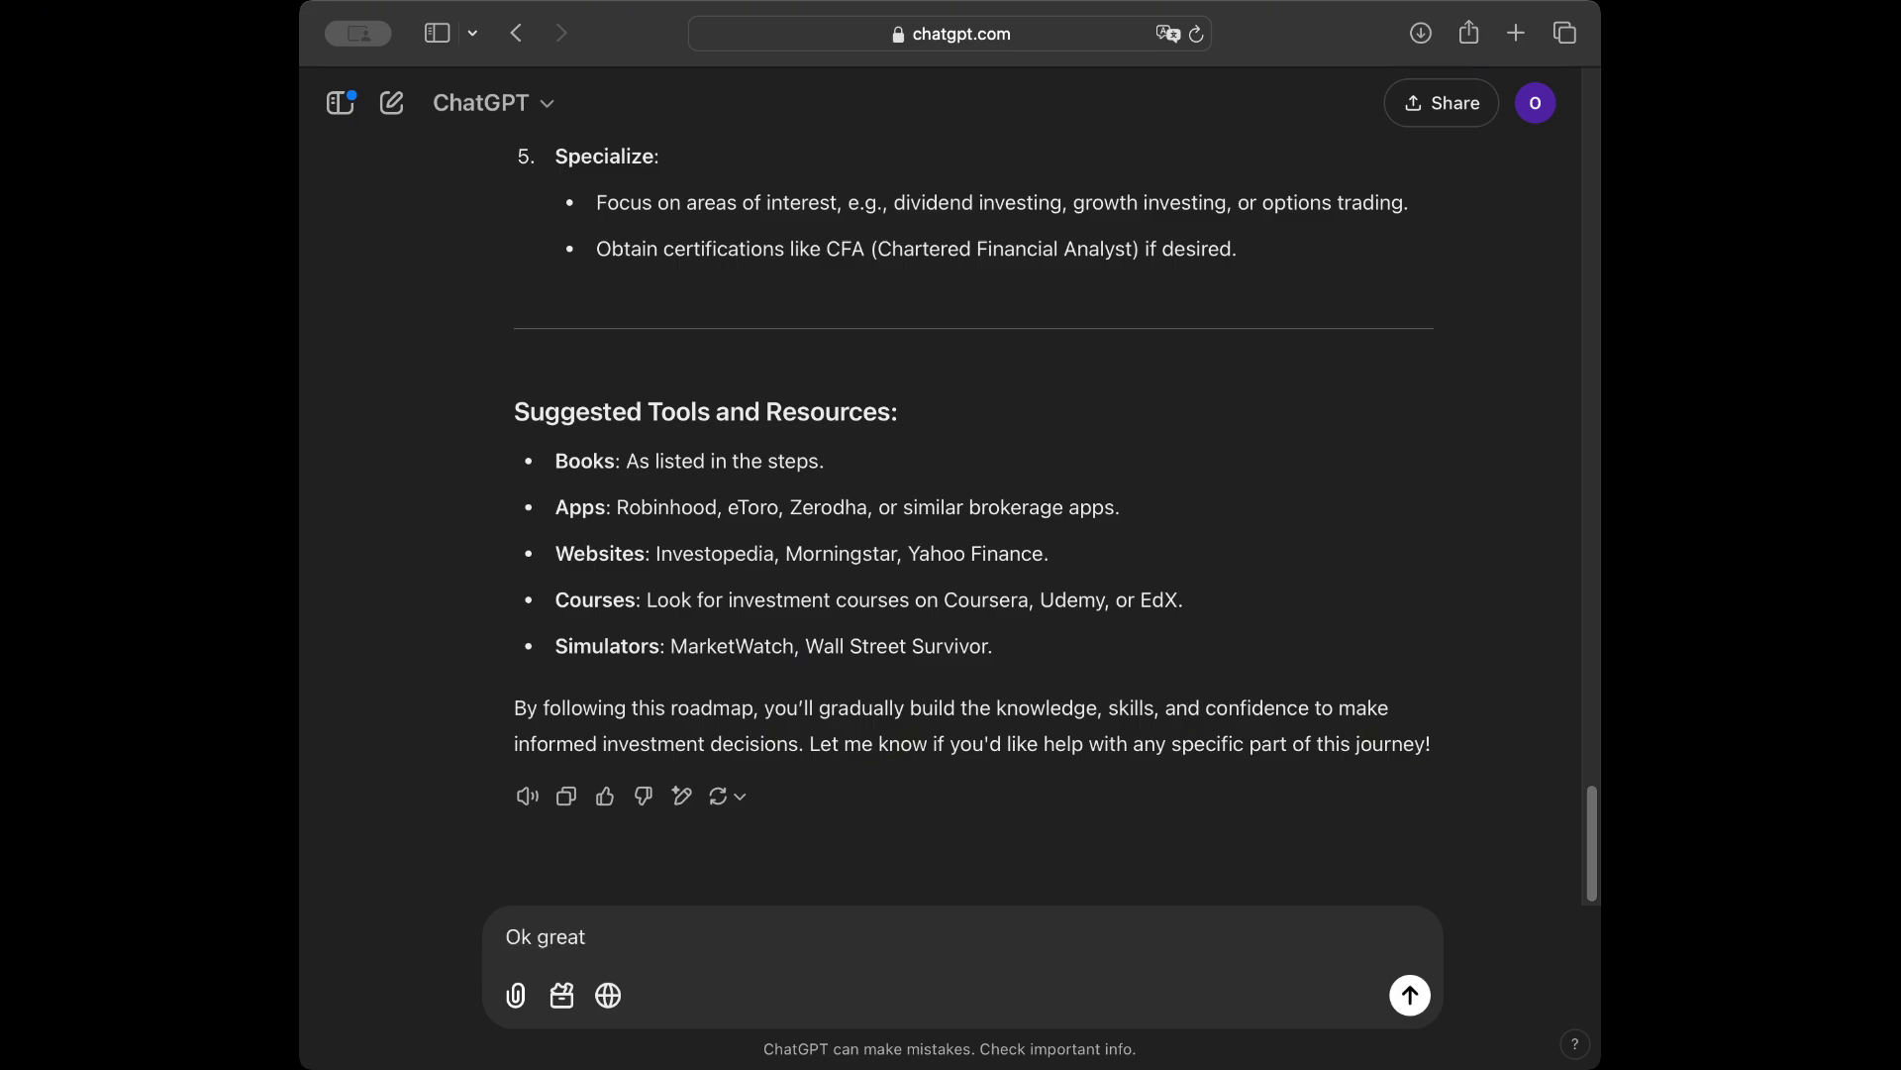
pyautogui.write(', thank you. Please create a ')
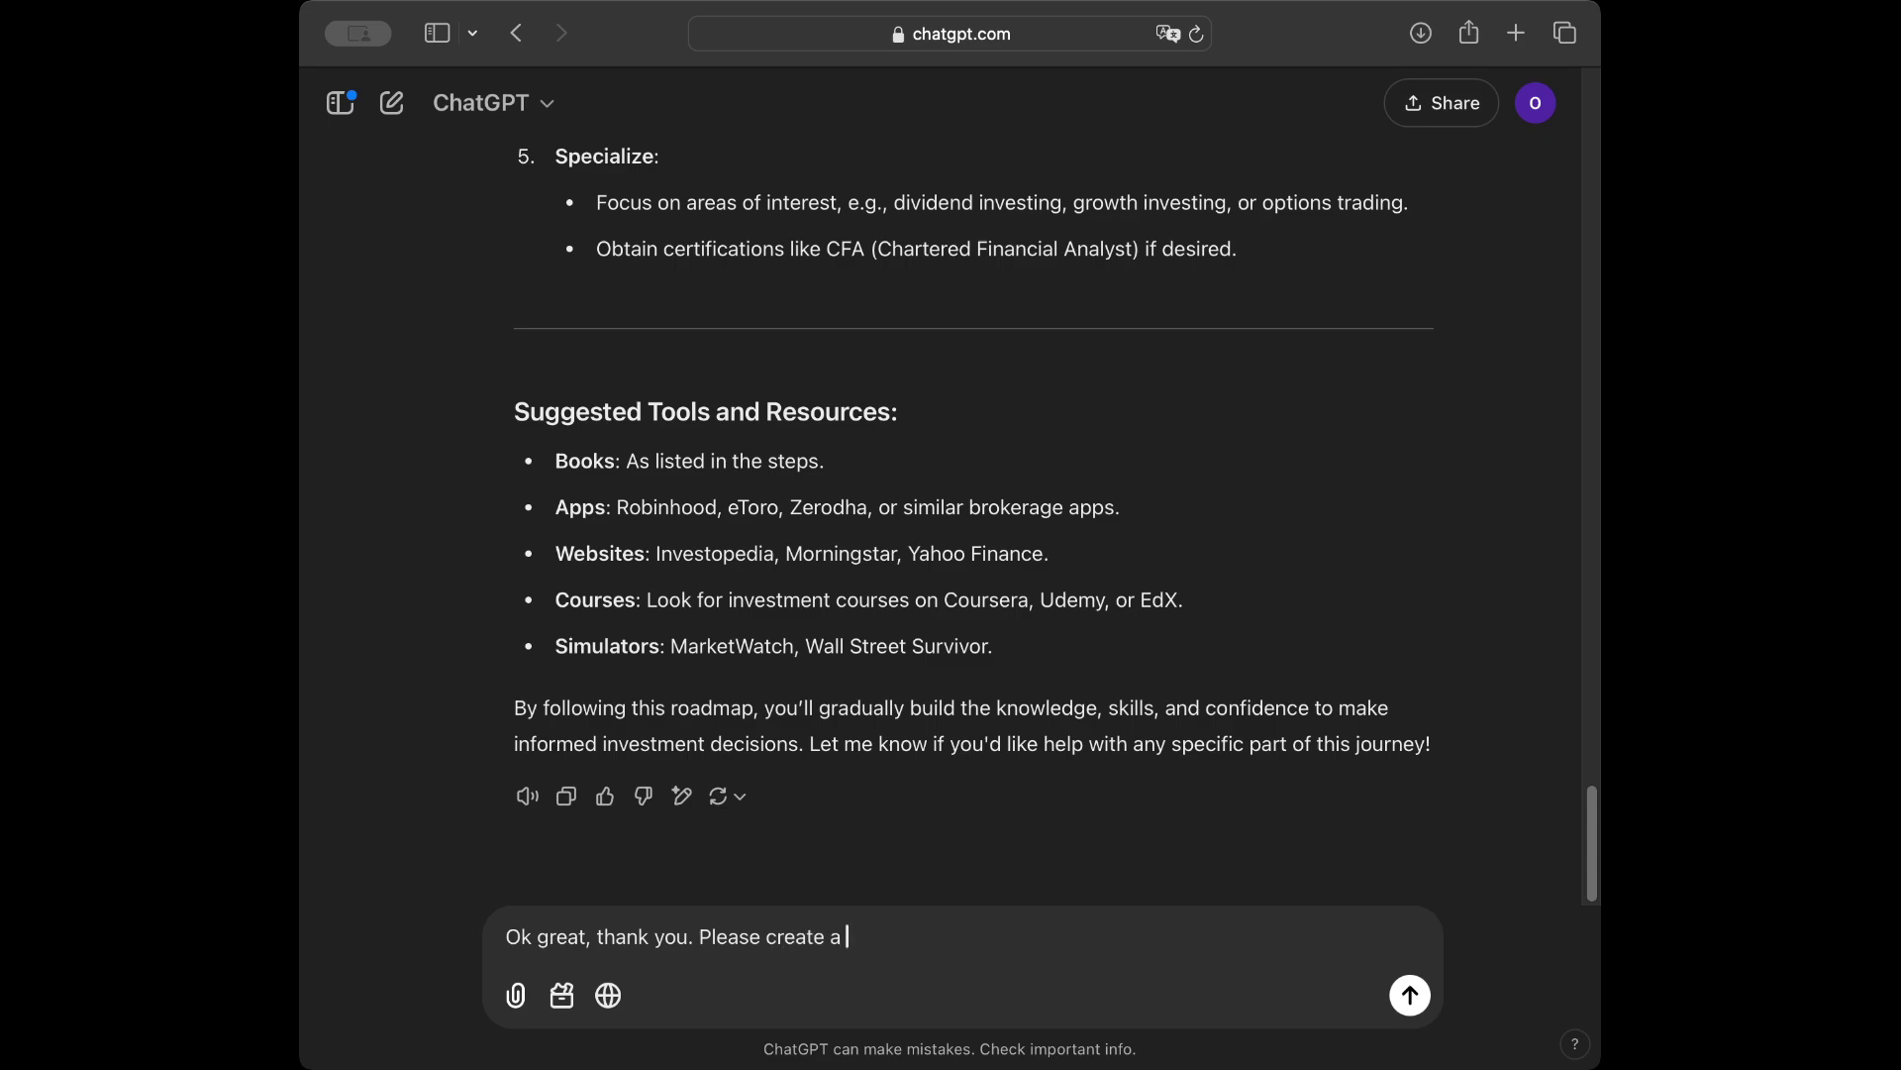
pyautogui.write('more detailed one and you are go')
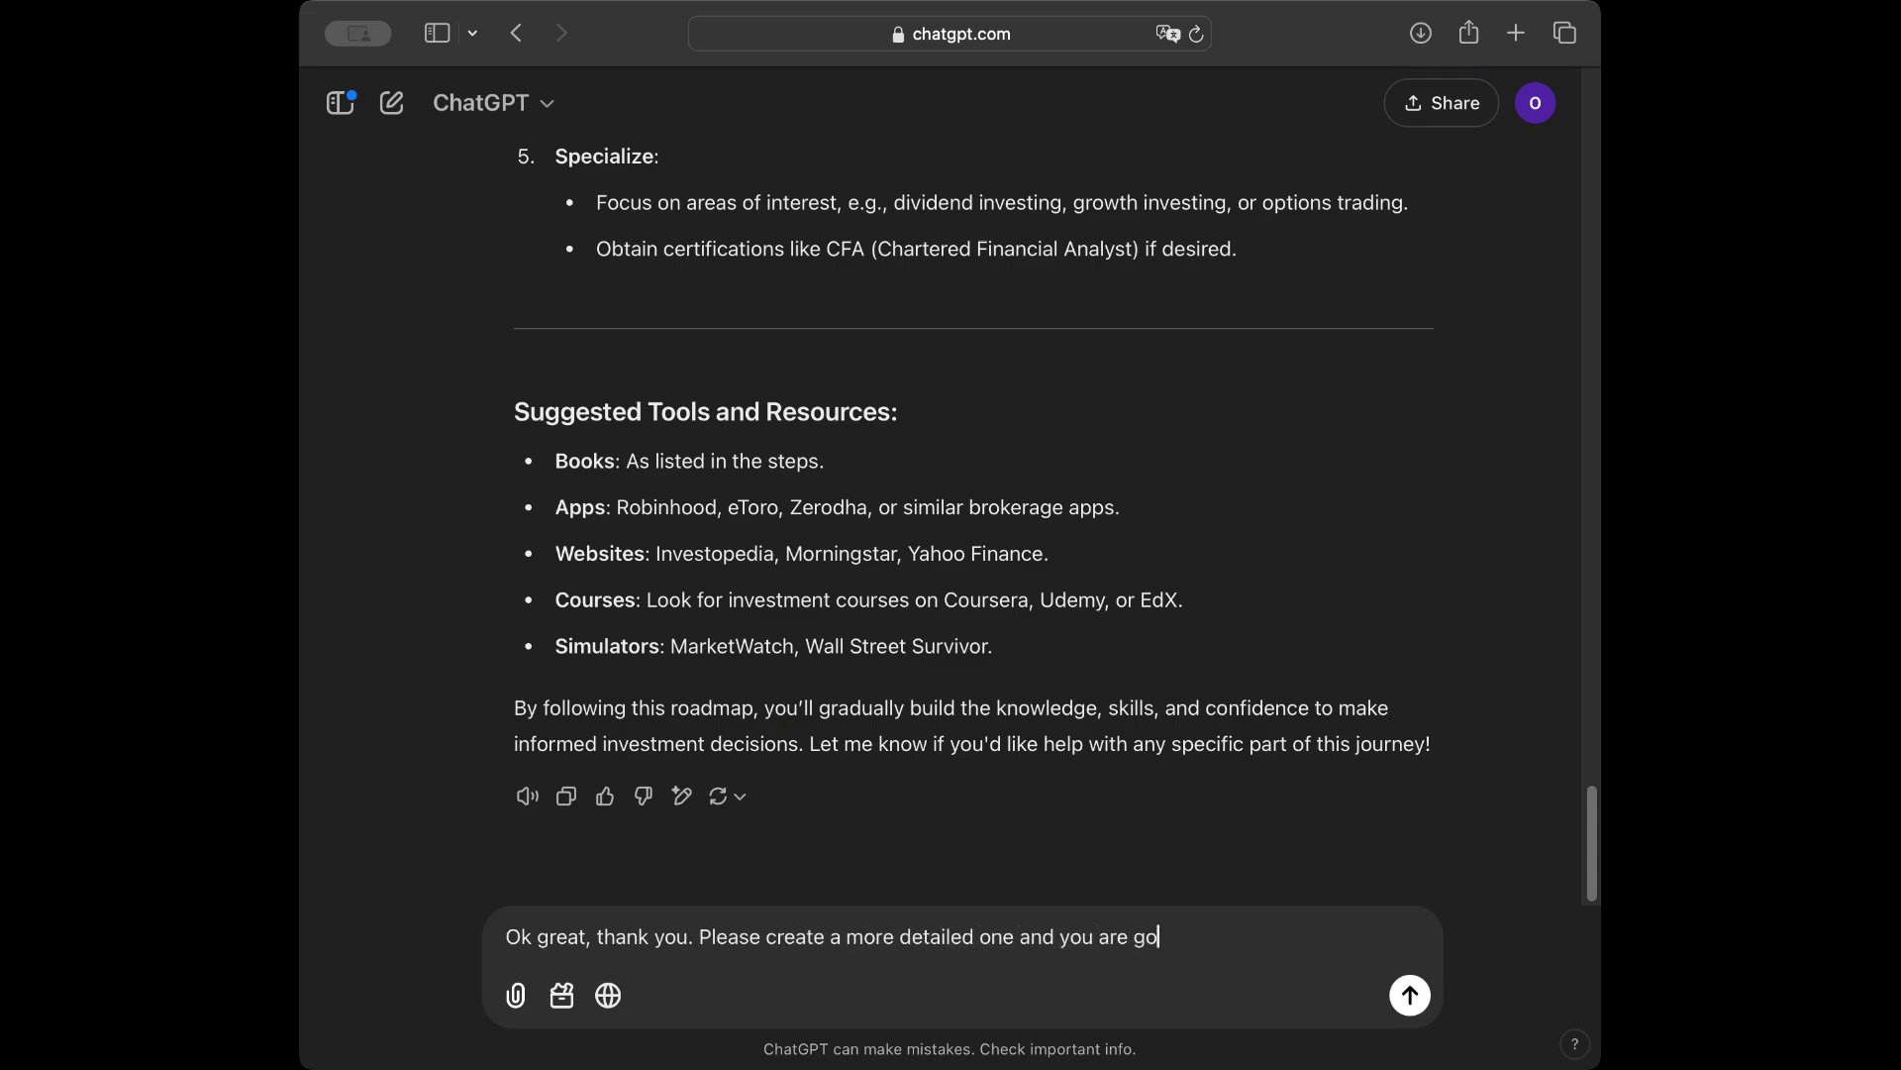
pyautogui.write('ing to be teaching me the investment ')
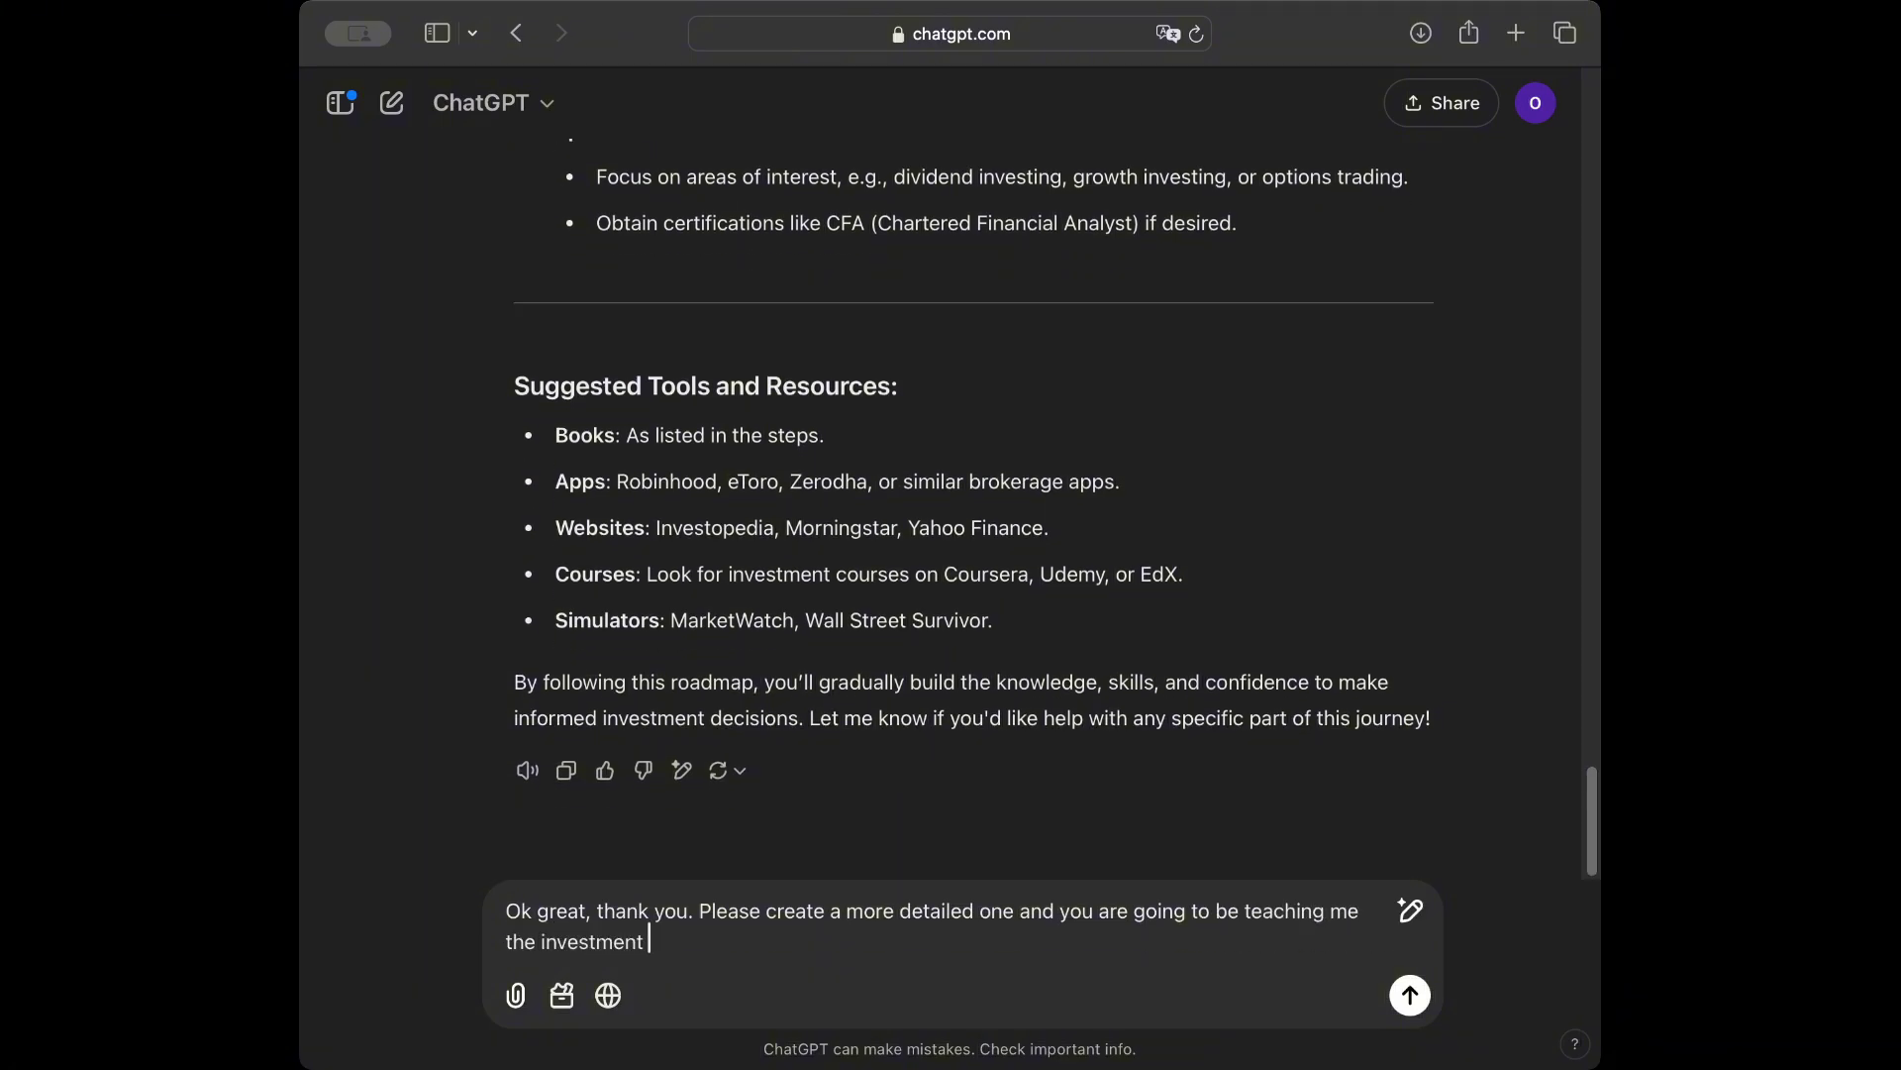
pyautogui.write('in this o')
pyautogui.write('ourney ')
# Complete the prompt with "so it will be great if you can list all the detailed steps like numbers 1 2 3" and send it
pyautogui.write('so it will b')
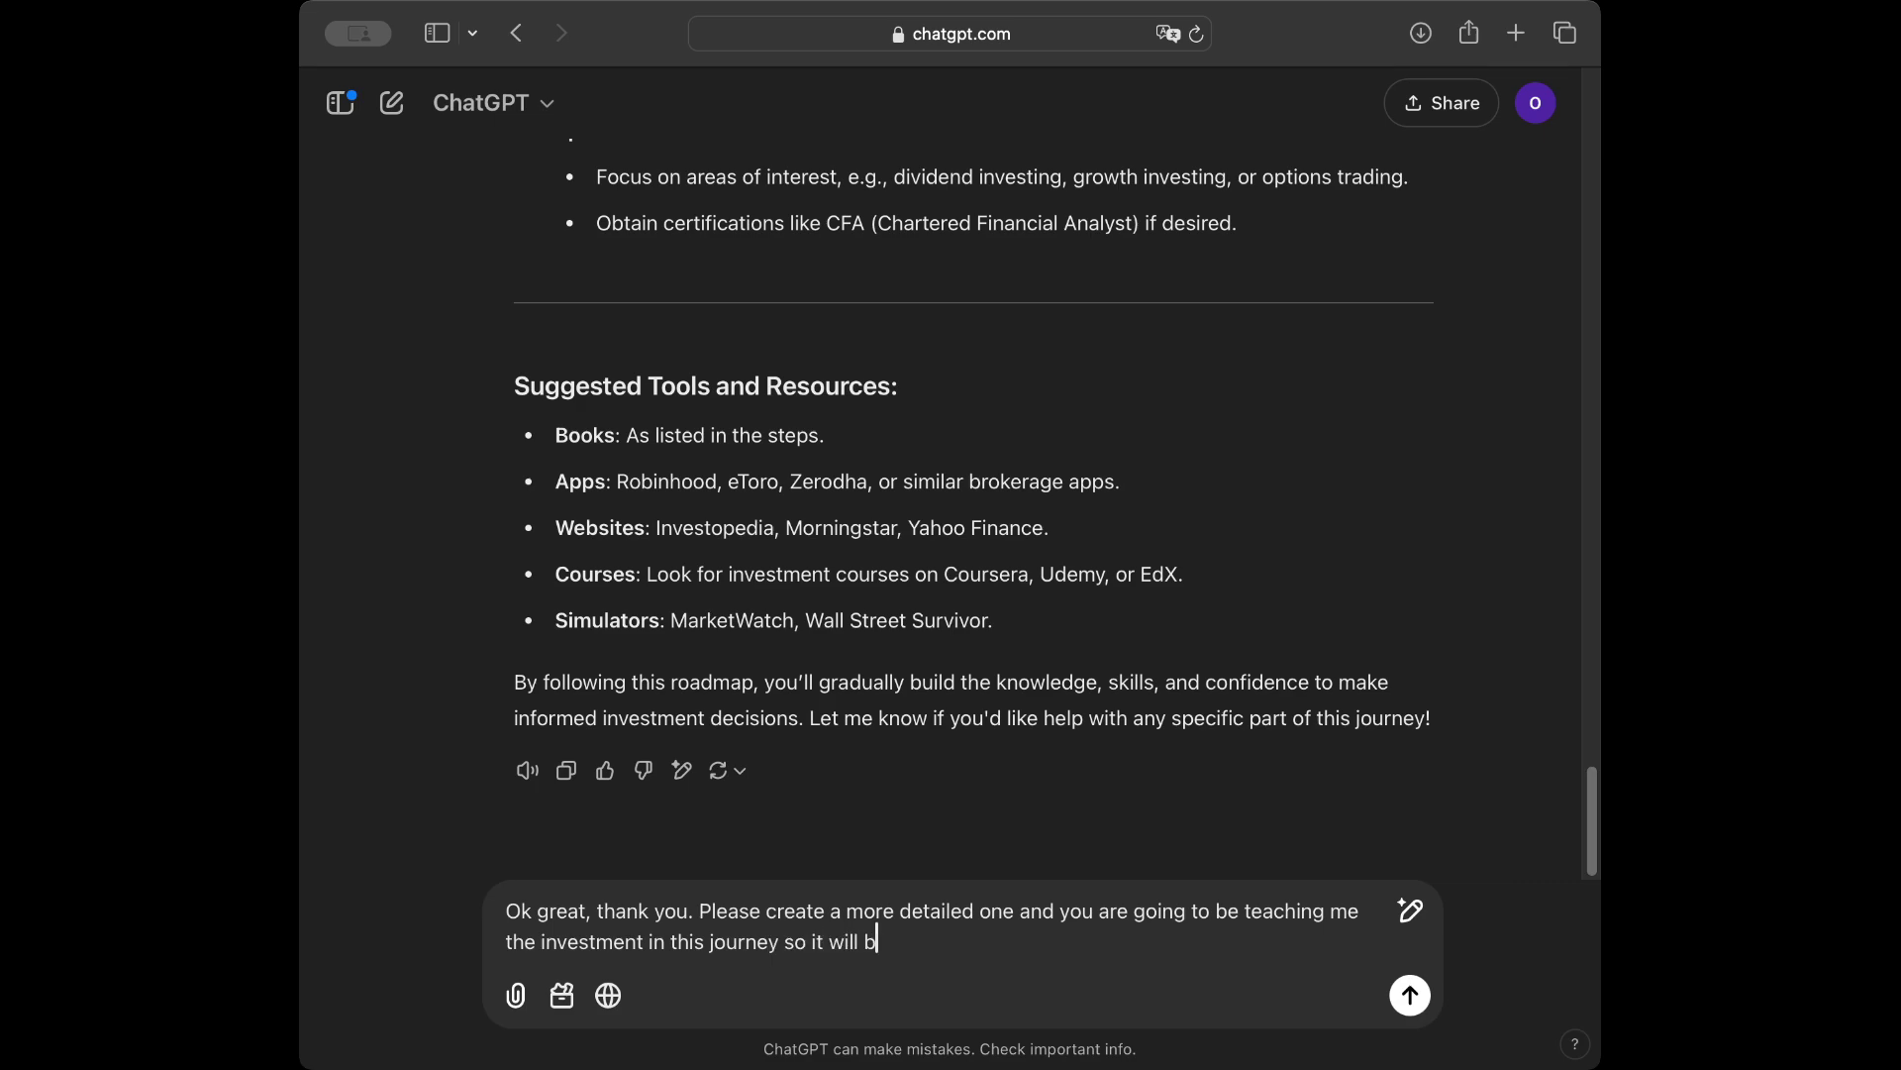
pyautogui.write('e great if you can')
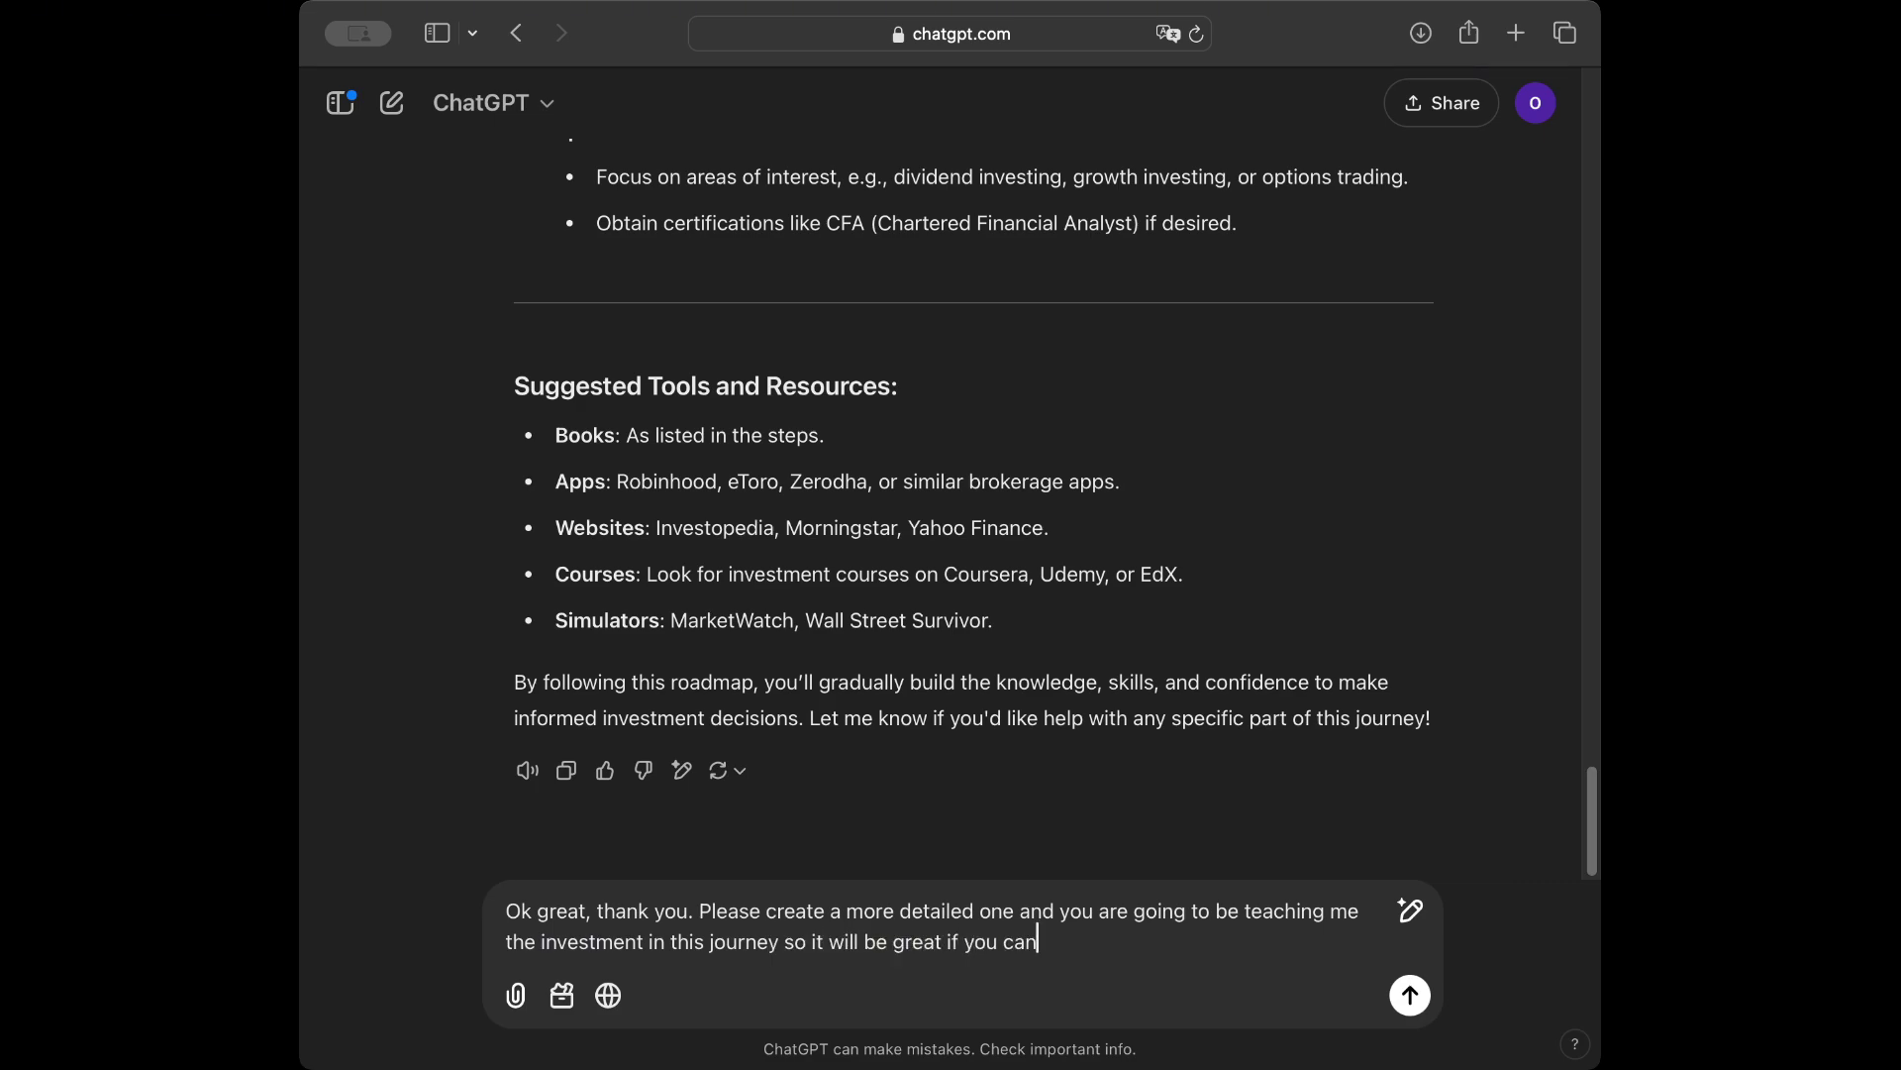
pyautogui.write(' list all the detailed ste')
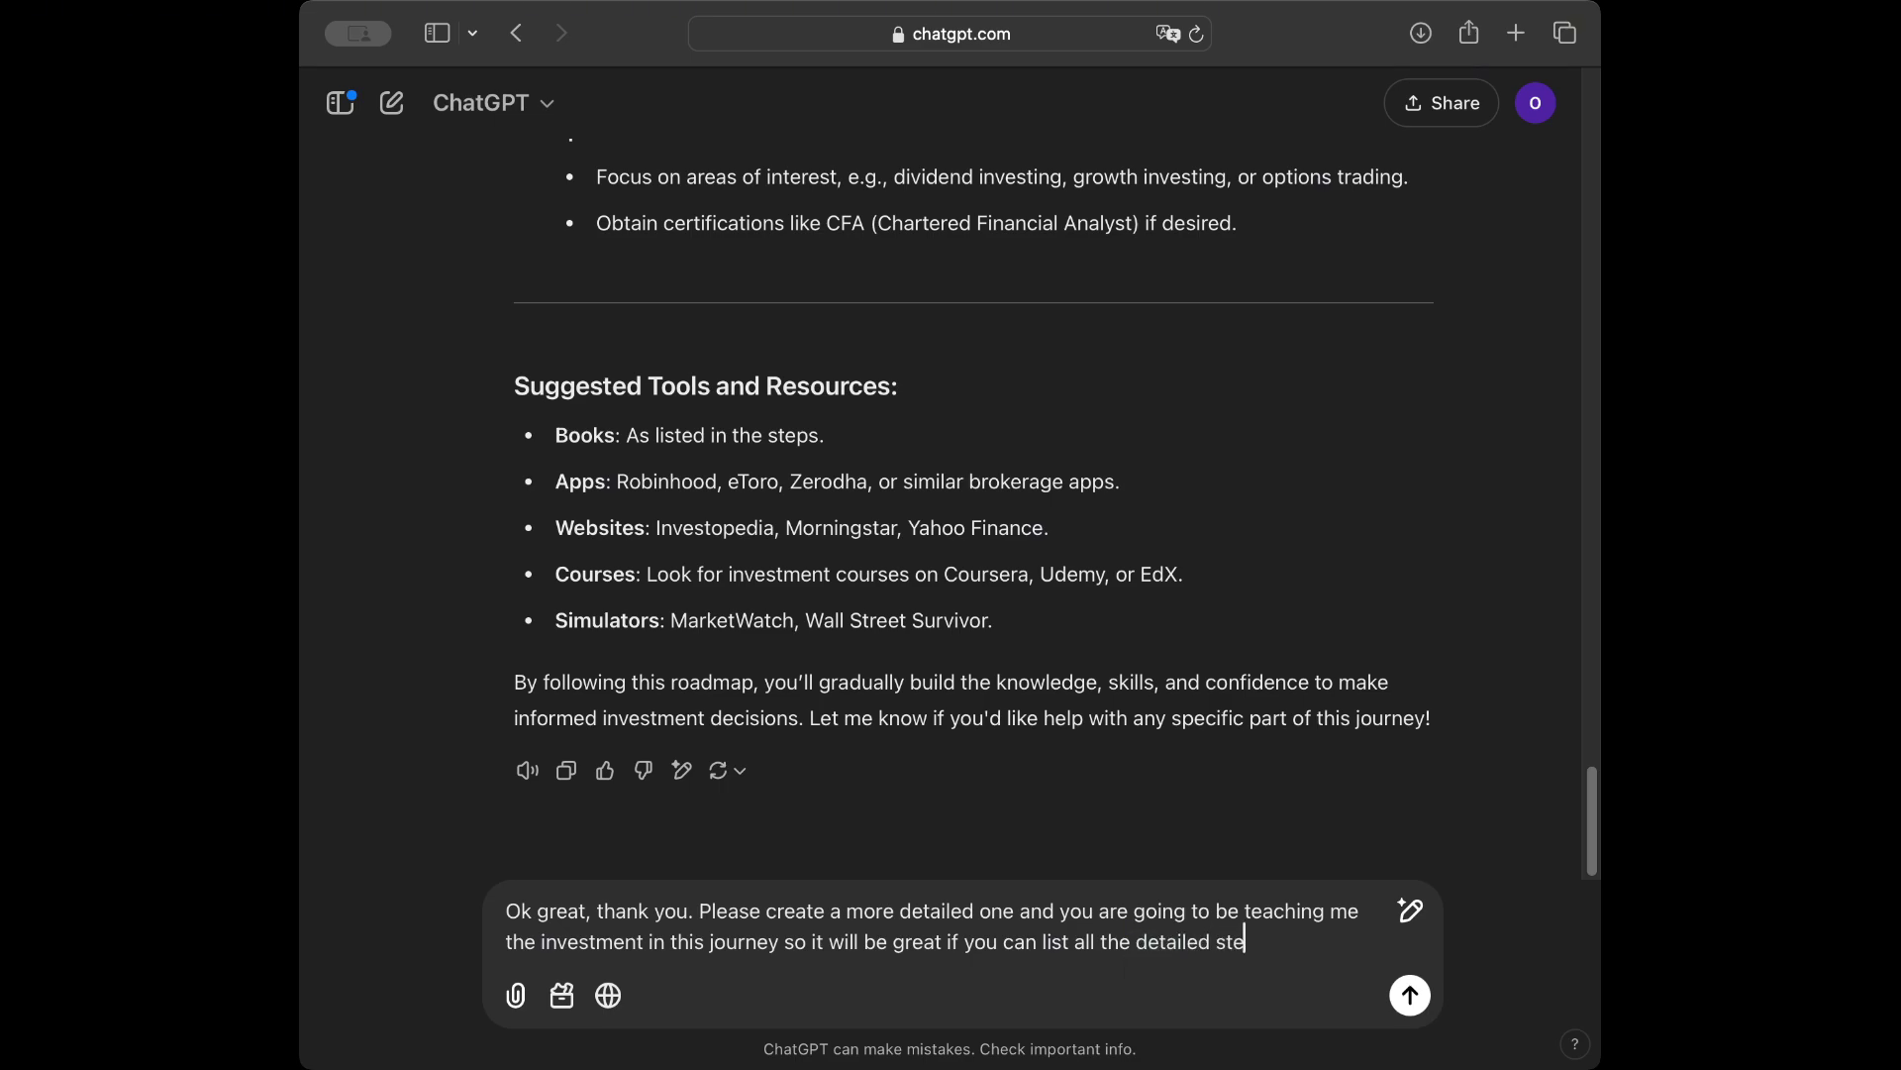
pyautogui.write('ps Iike num')
pyautogui.write('bers ')
pyautogui.write('1')
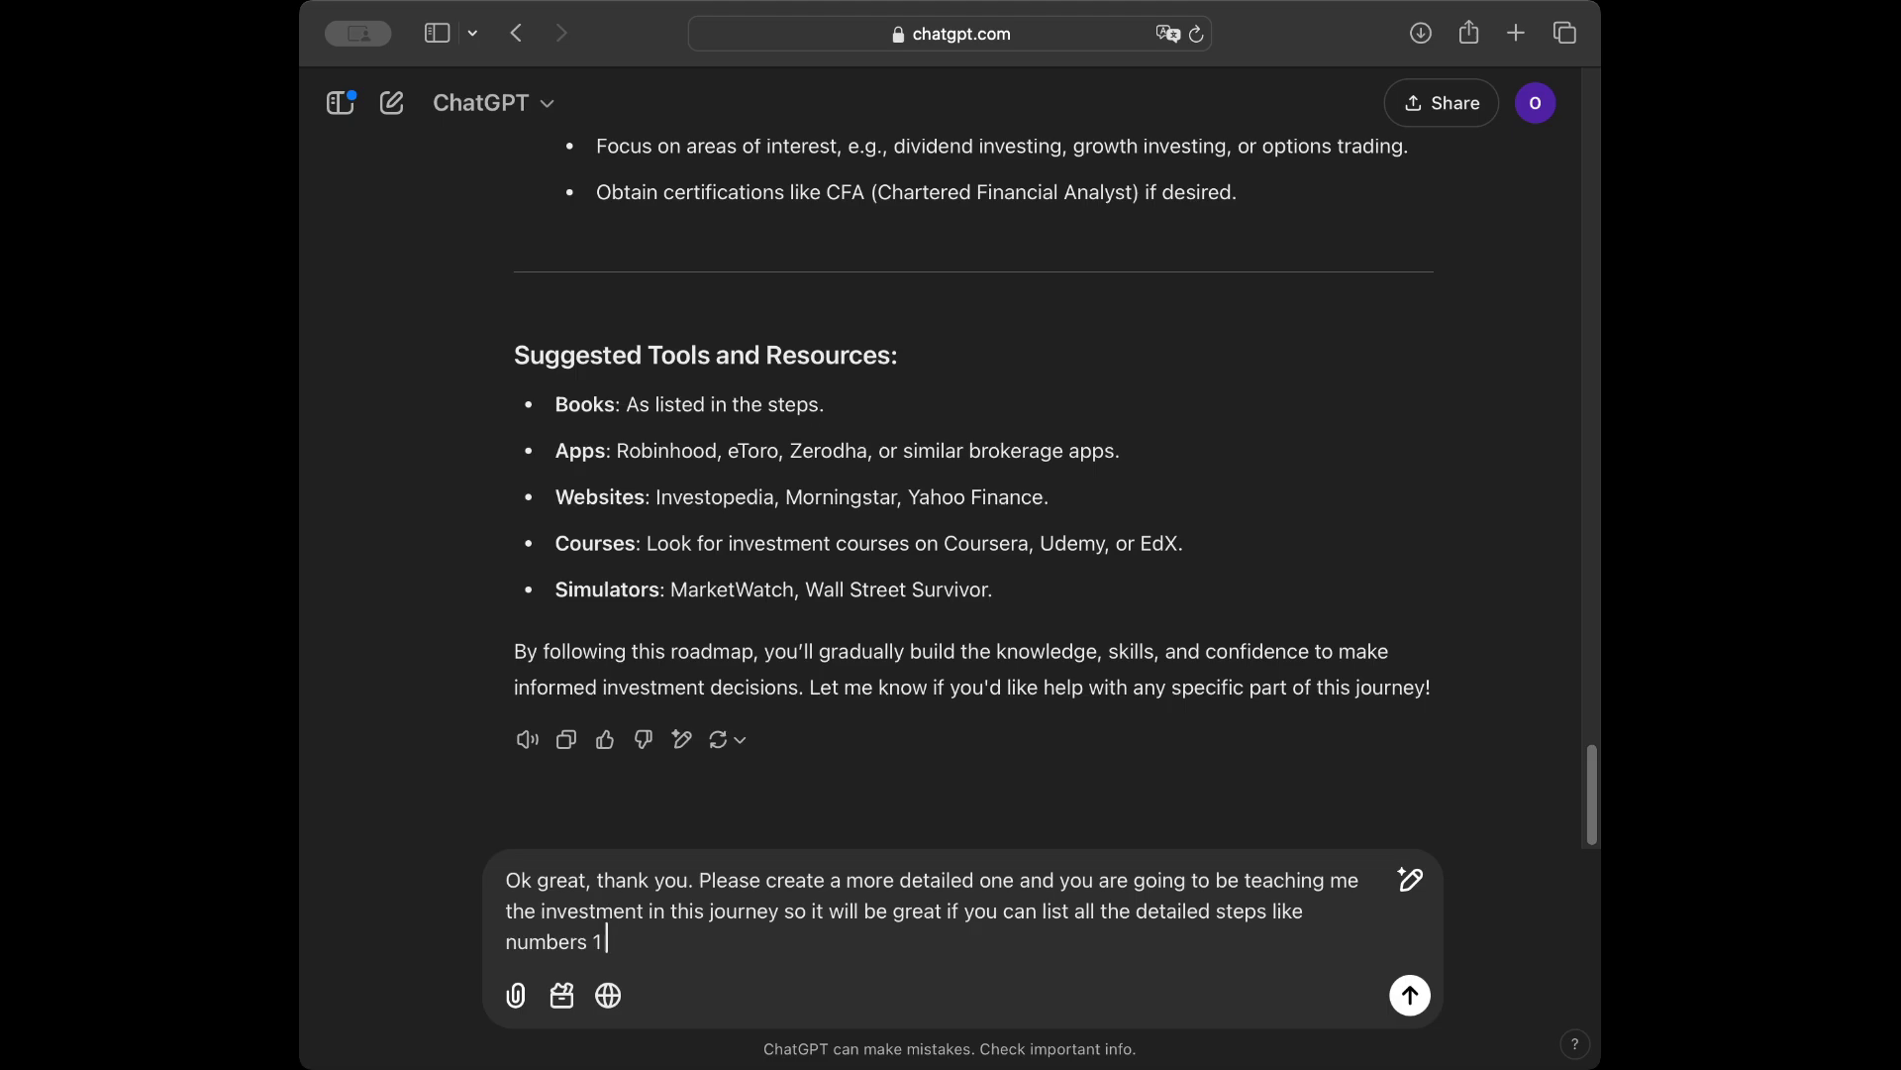
pyautogui.write(' 2 3')
pyautogui.press('Return')
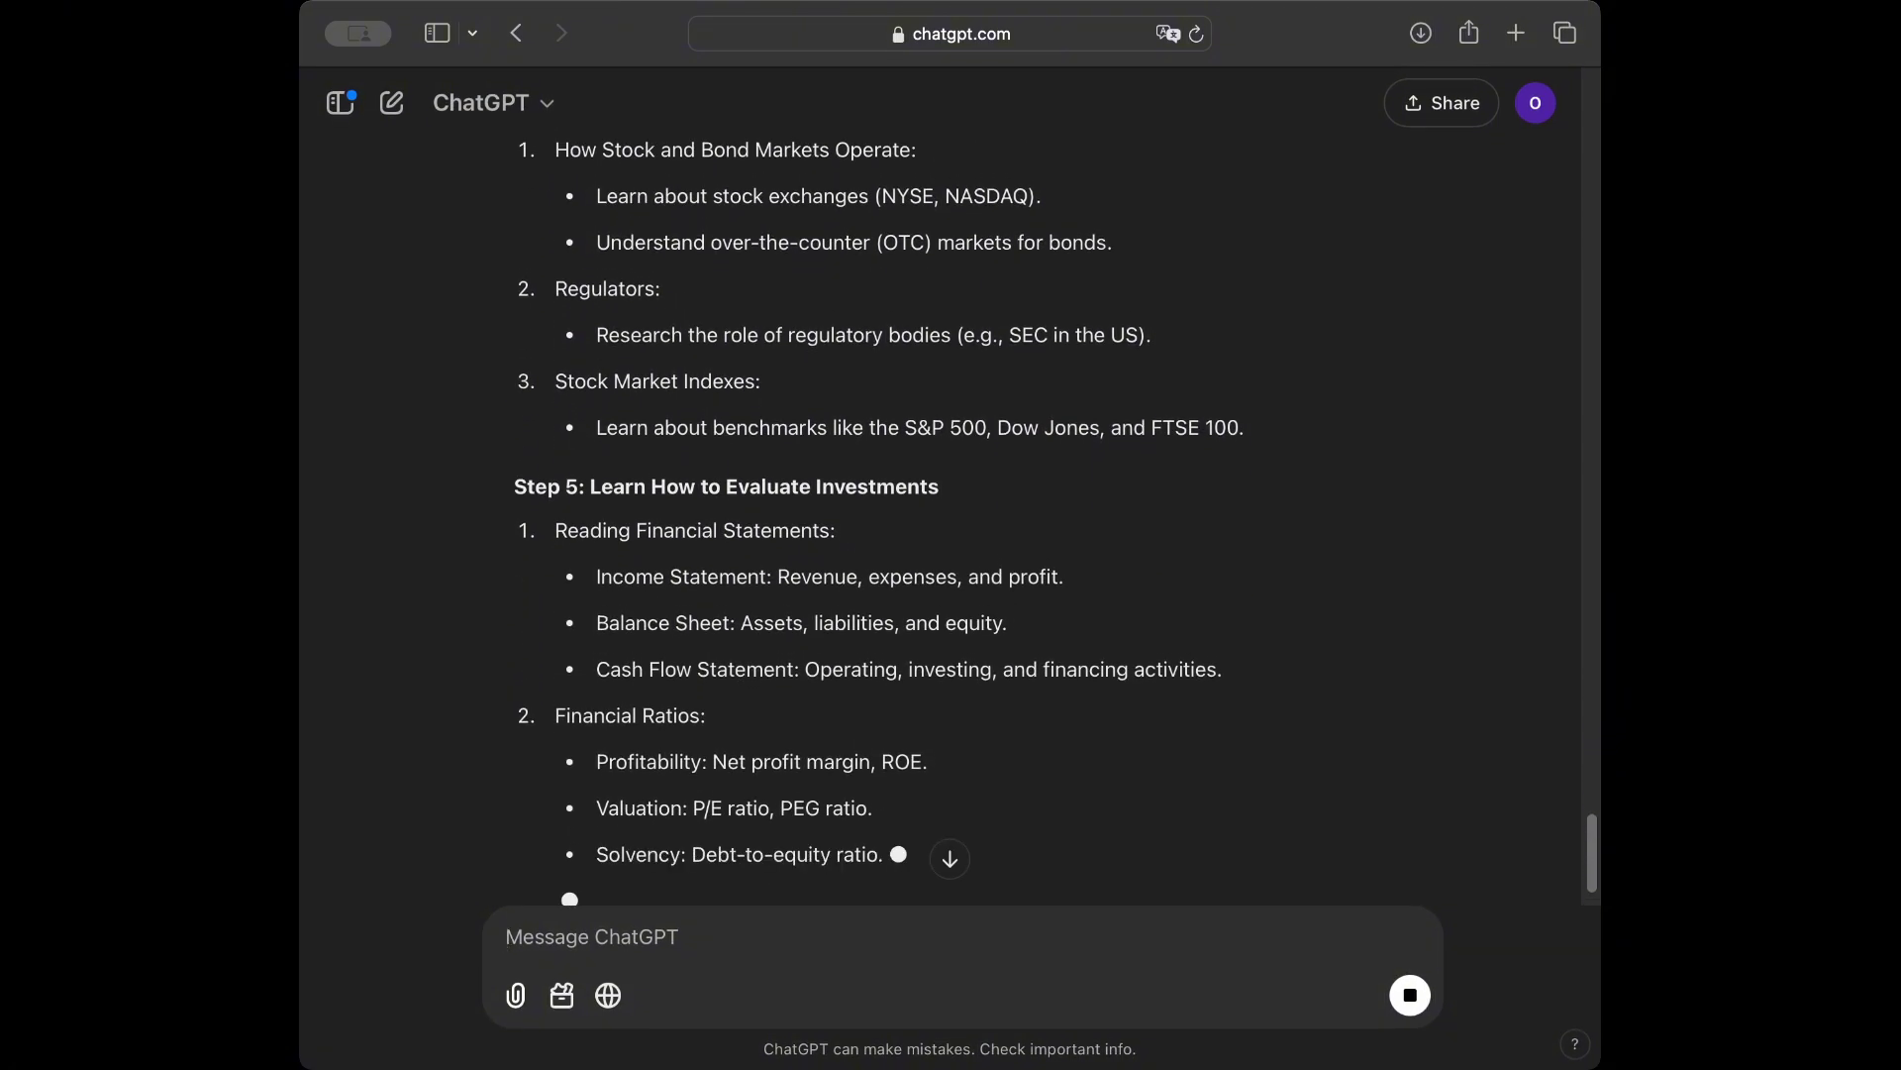
# Send "Thank you. Now please give me a detailed summary of the each concept one by one when I name them. Start with phase 1 step 1"
pyautogui.scroll(-3, 579, 530)
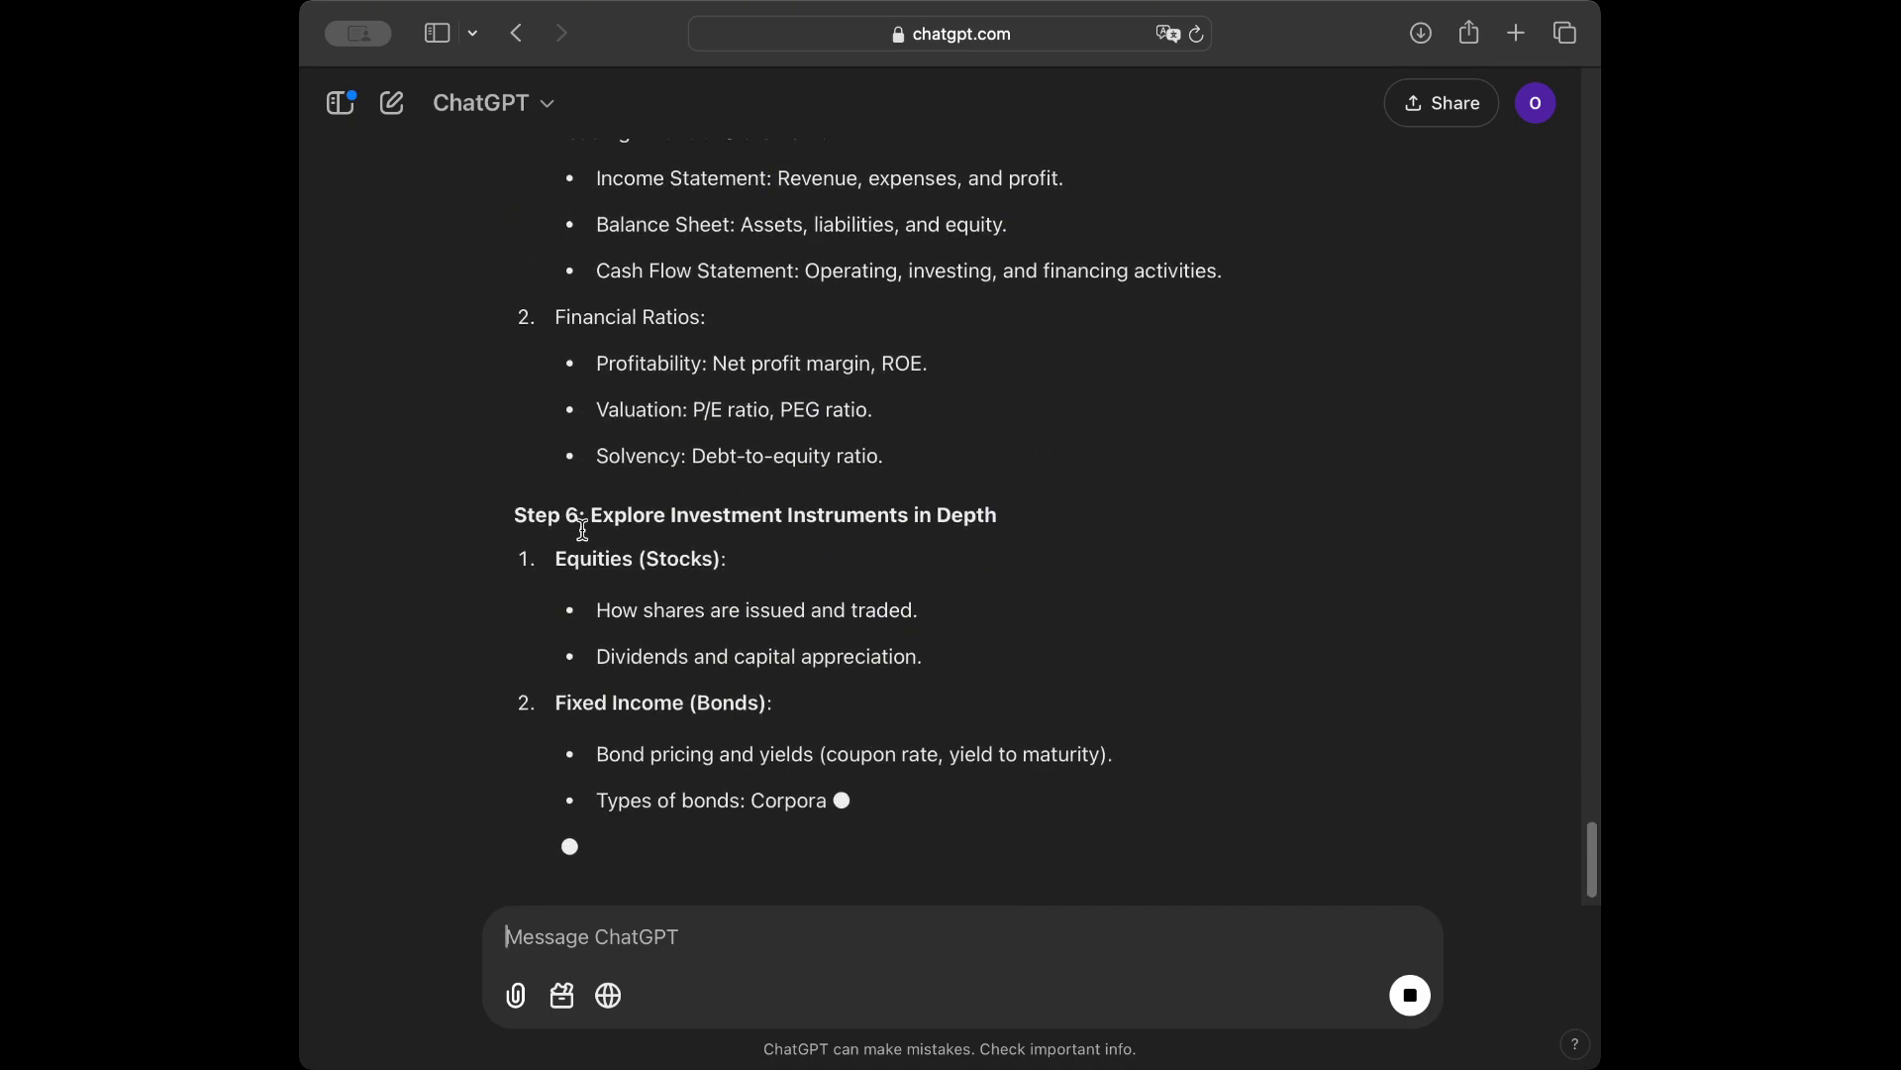
pyautogui.scroll(15, 578, 535)
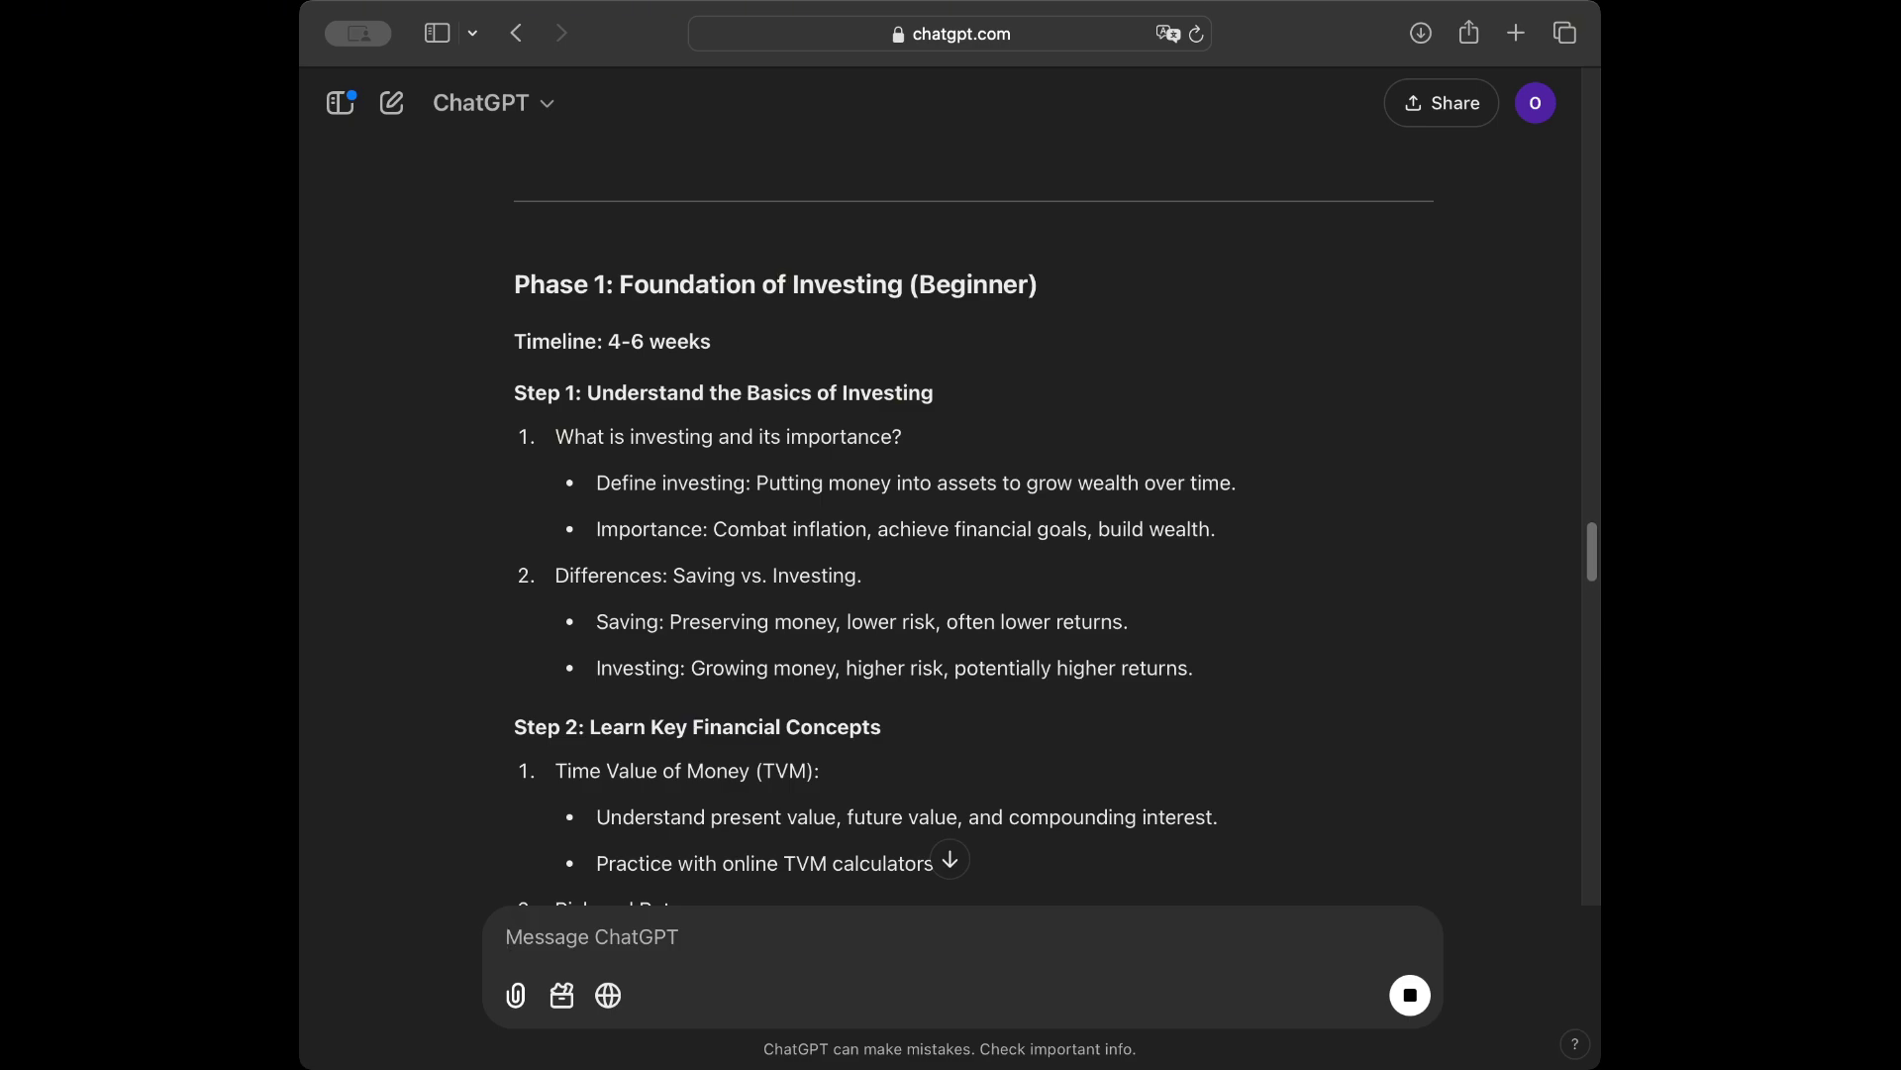
pyautogui.write('Thank you. Now p')
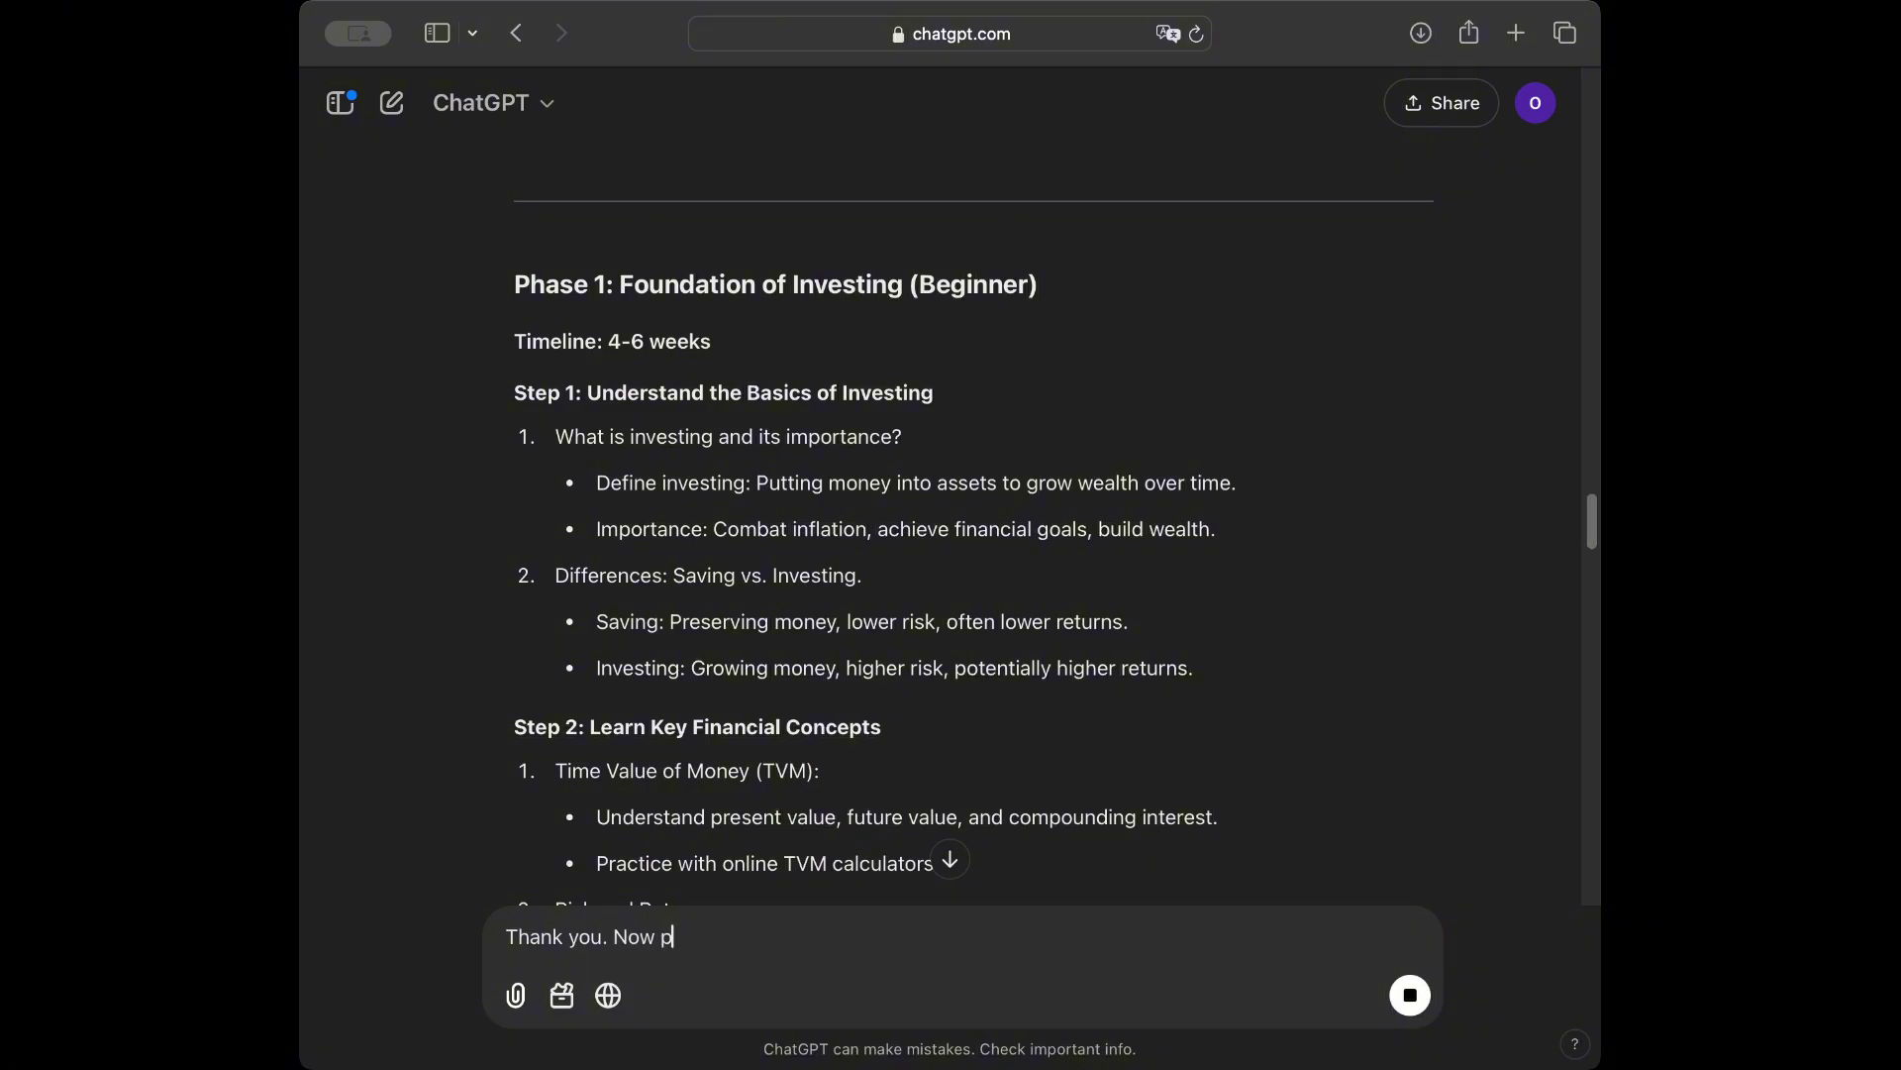
pyautogui.write('lease give me a detailed summary o')
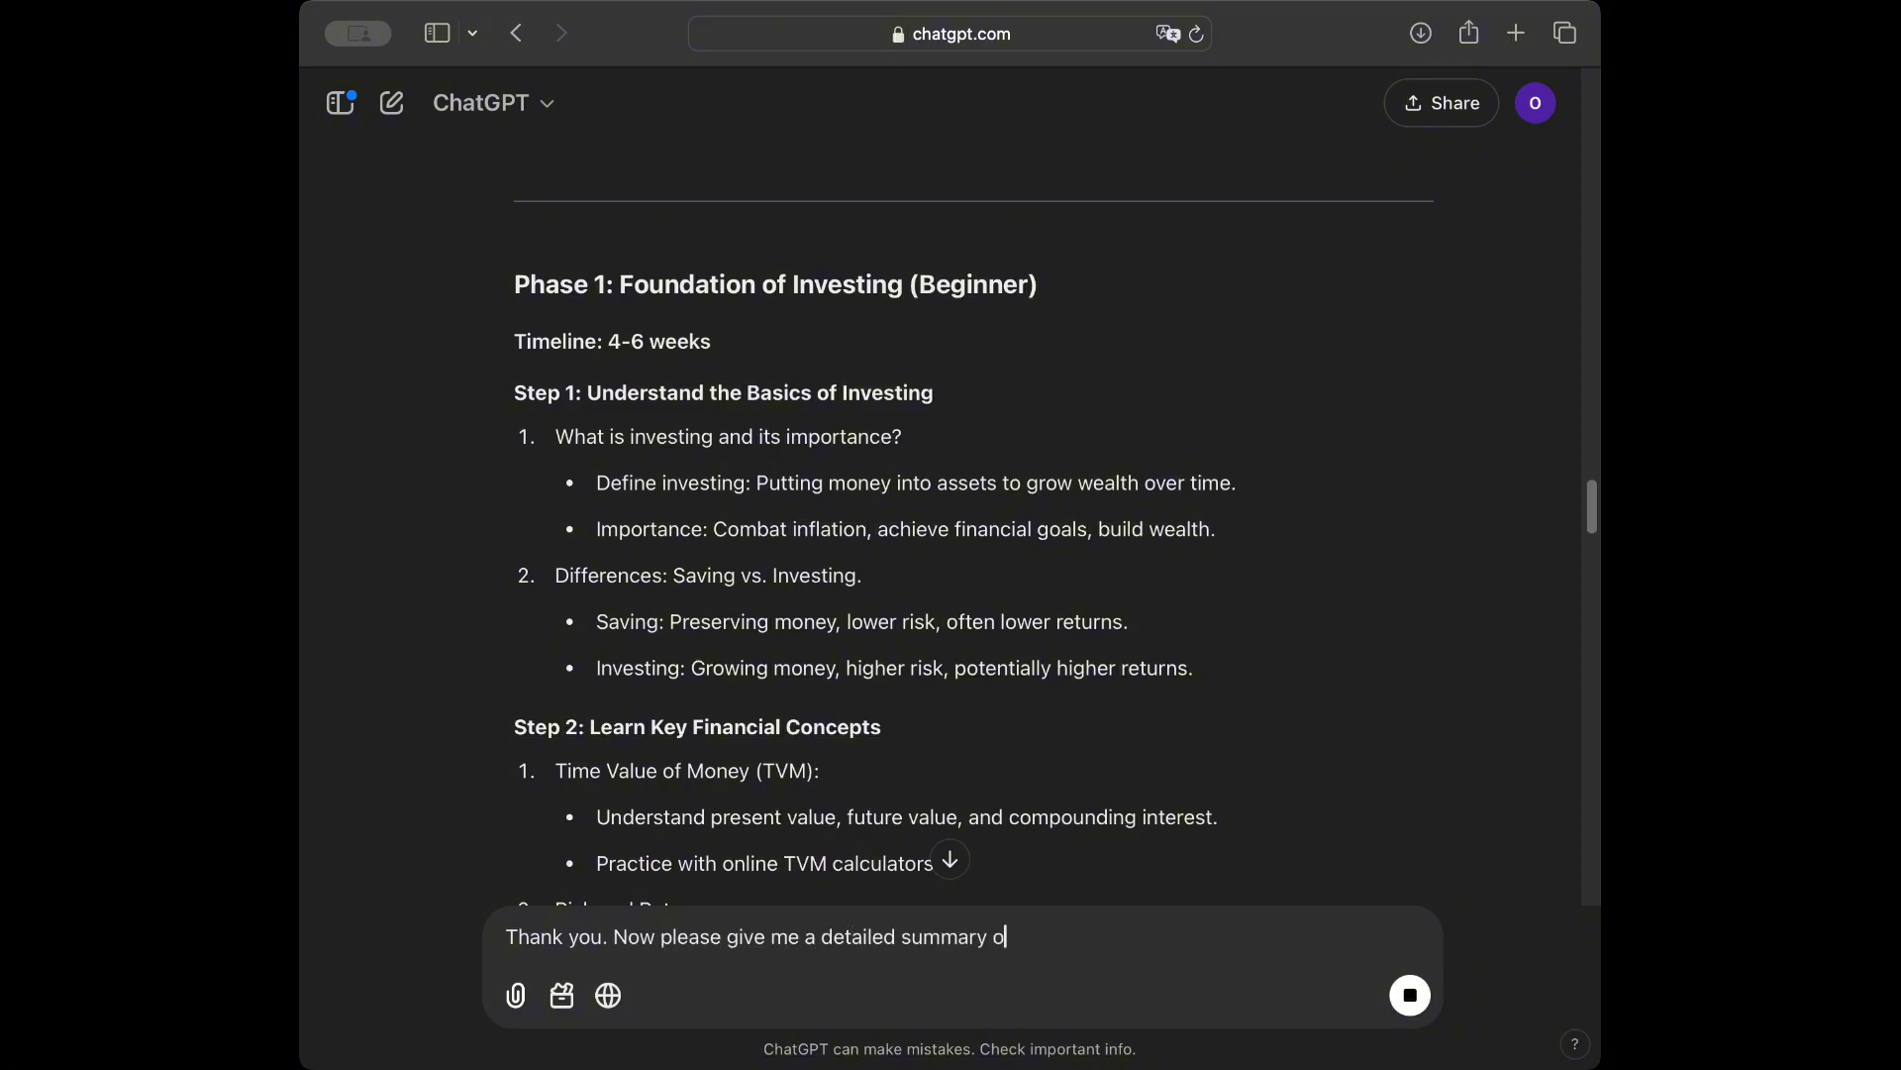
pyautogui.write('f the each concept one')
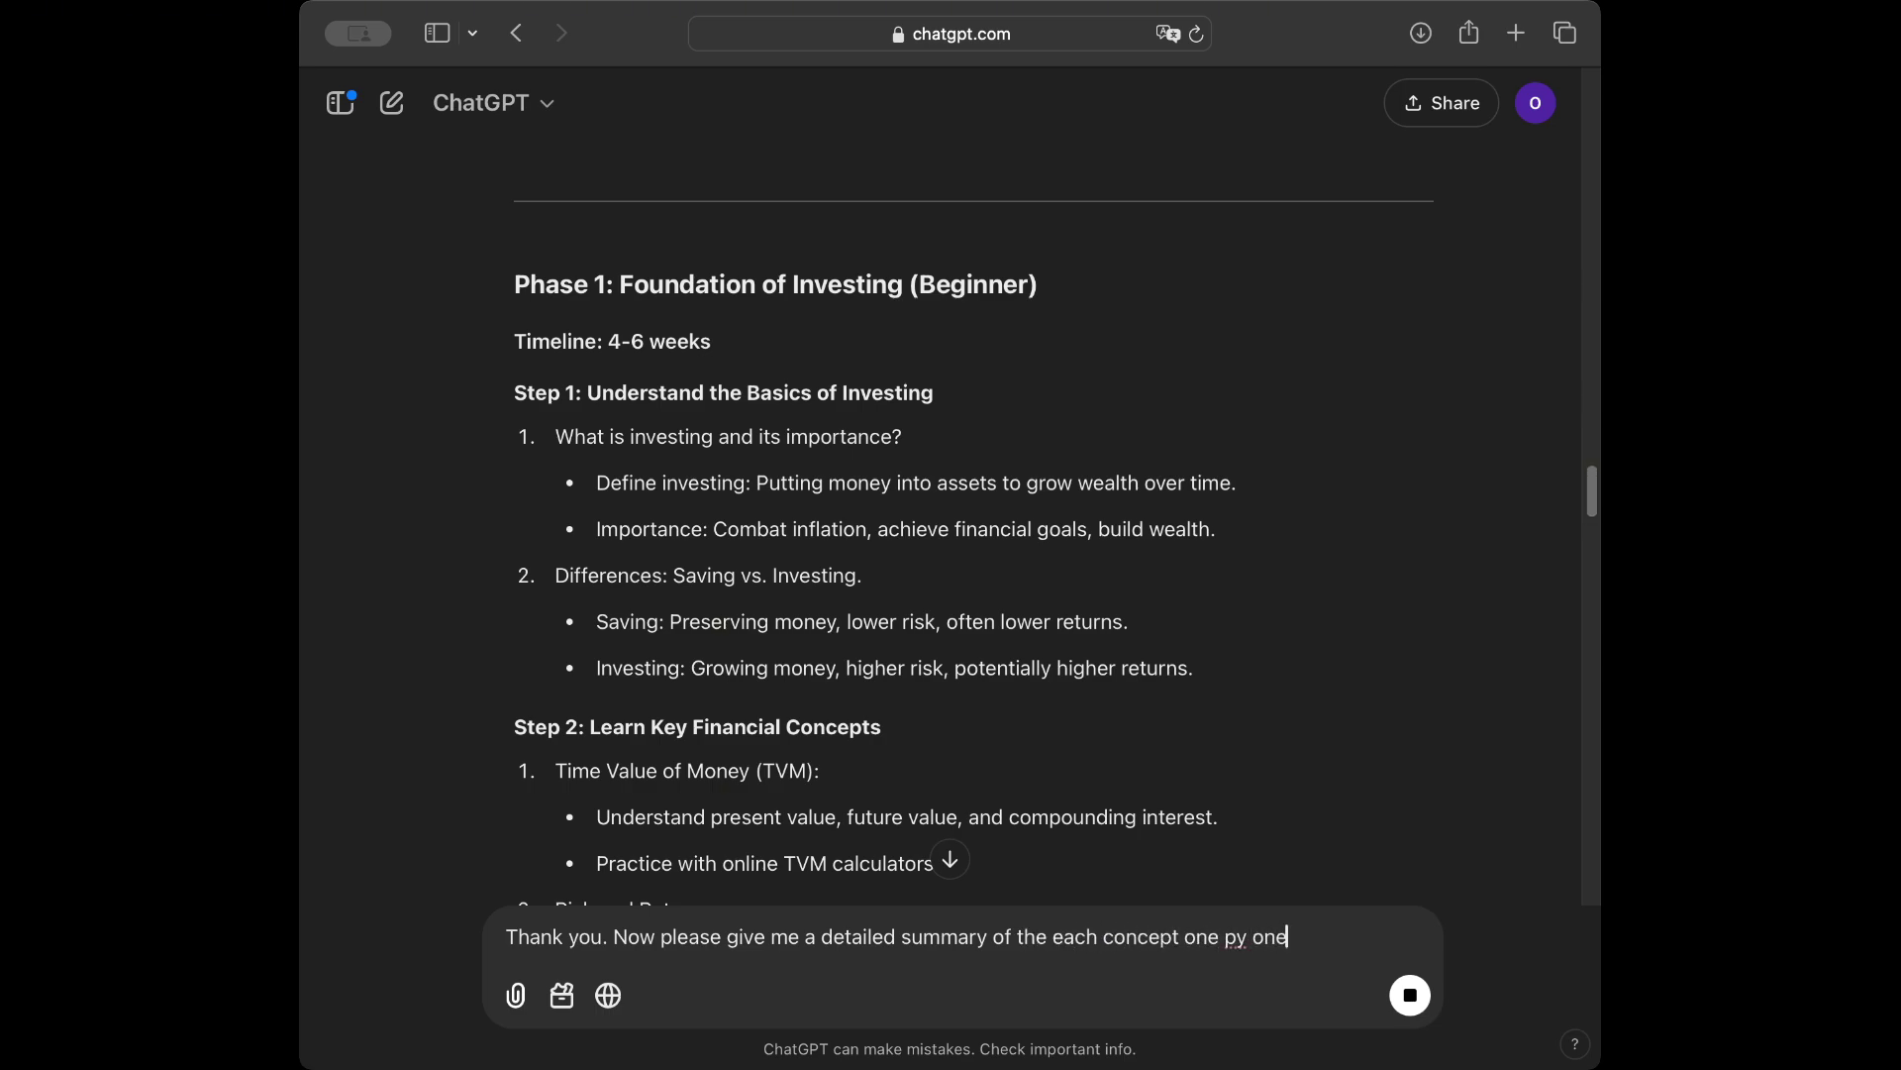
pyautogui.write(' by one when I name hem')
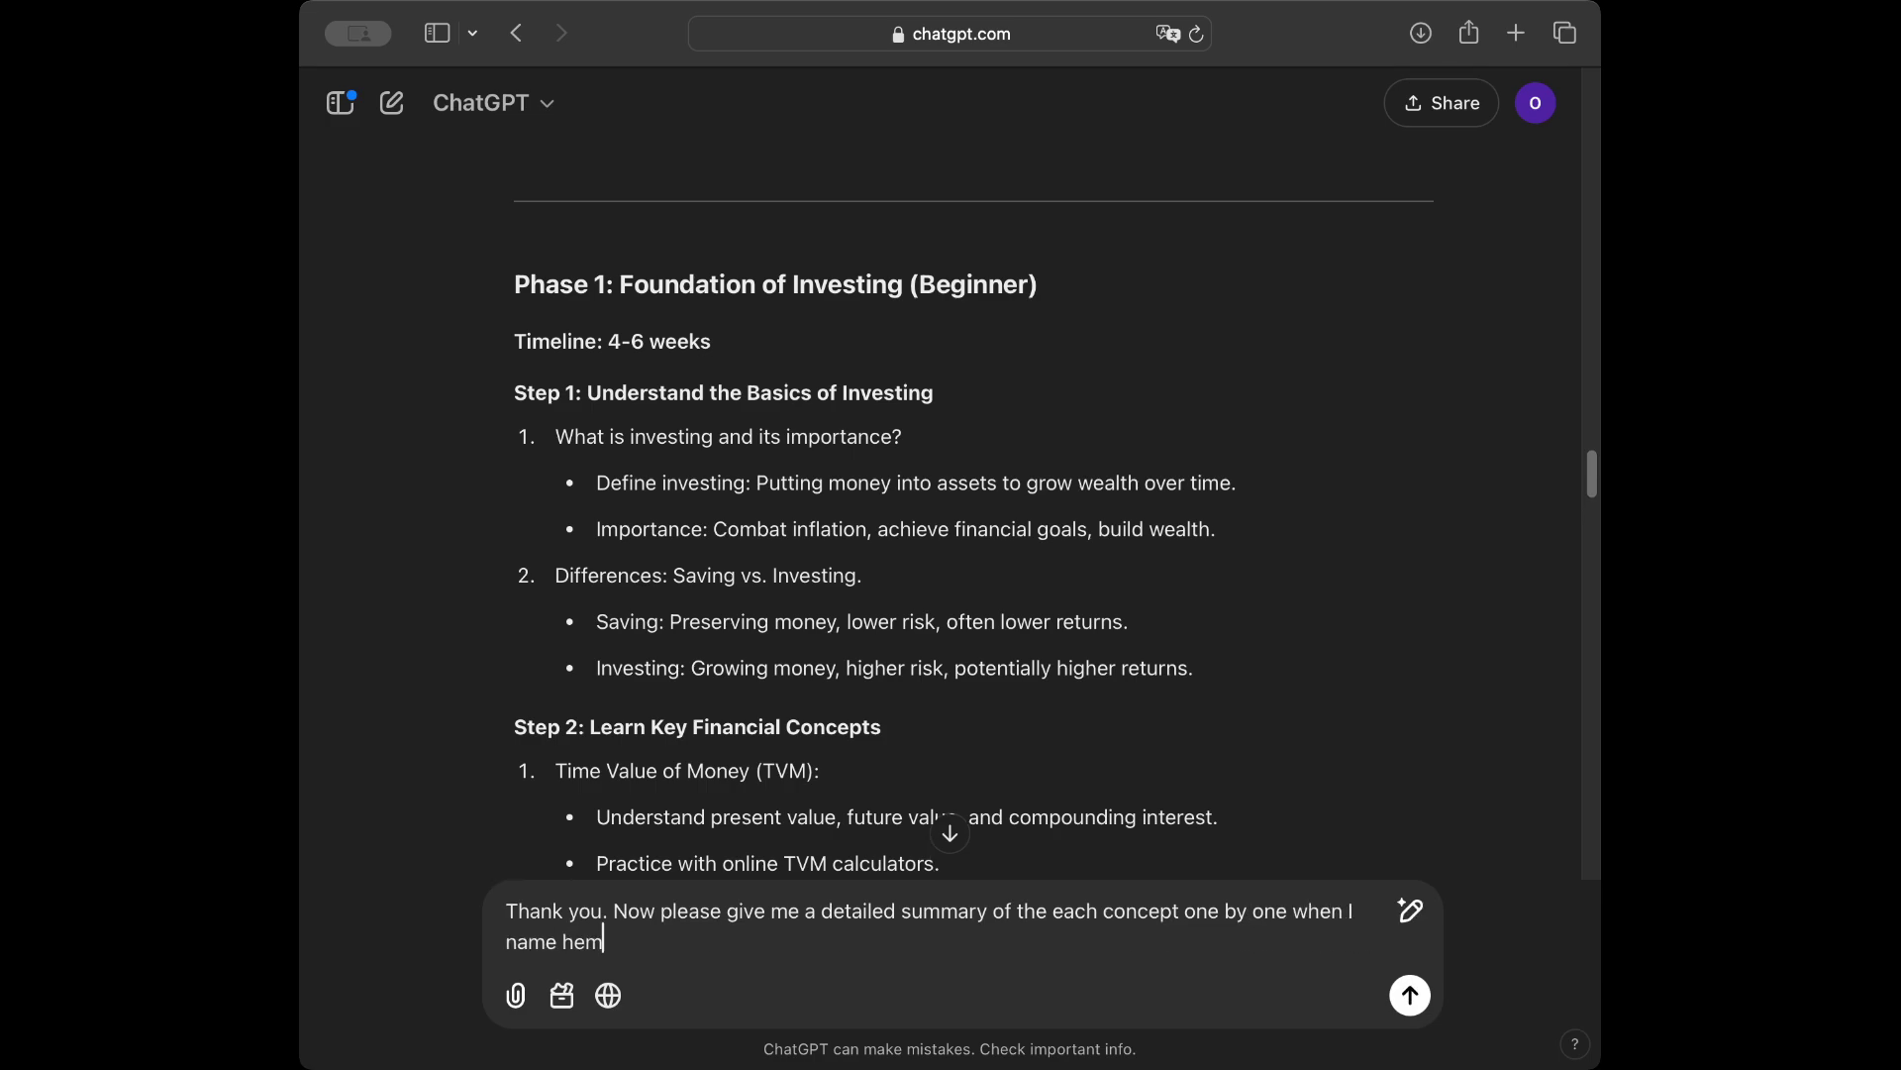
pyautogui.press('BackSpace')
pyautogui.write('them. Start with phas')
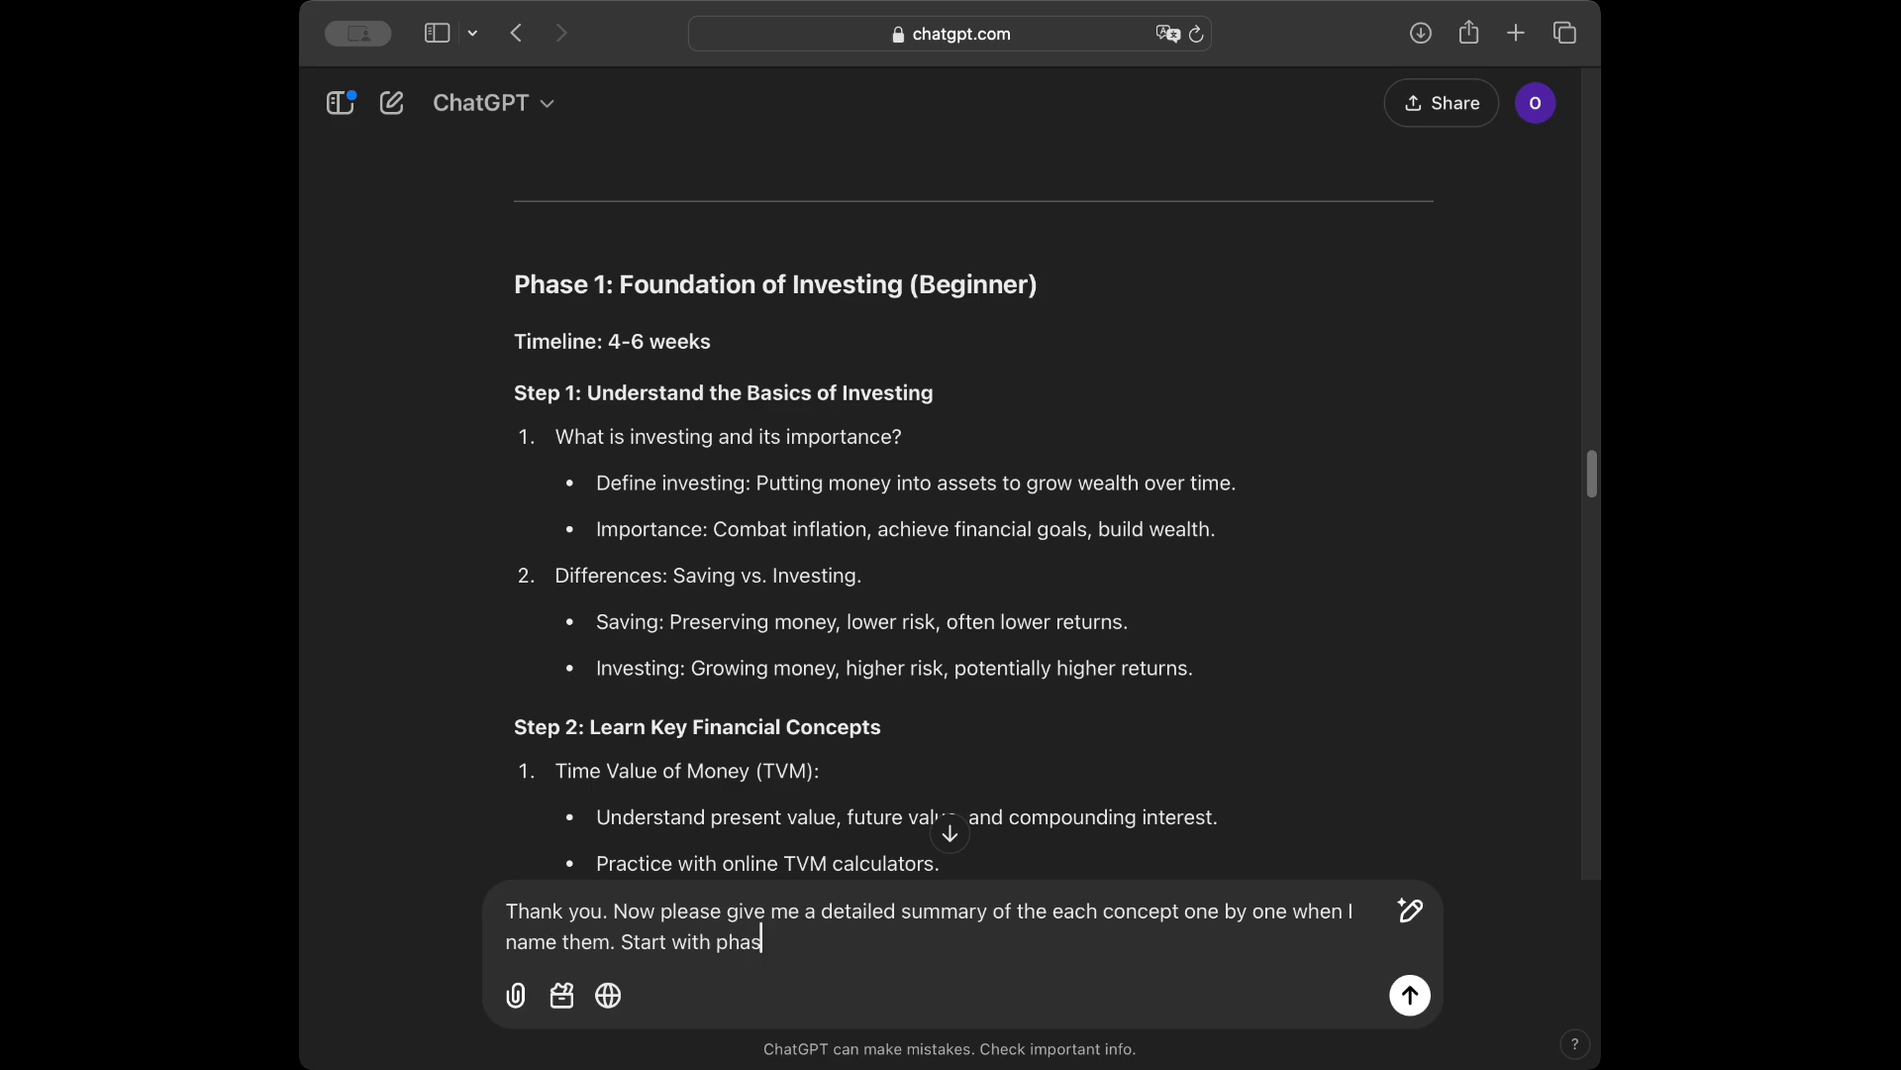
pyautogui.write('e 1 step 1')
pyautogui.press('Return')
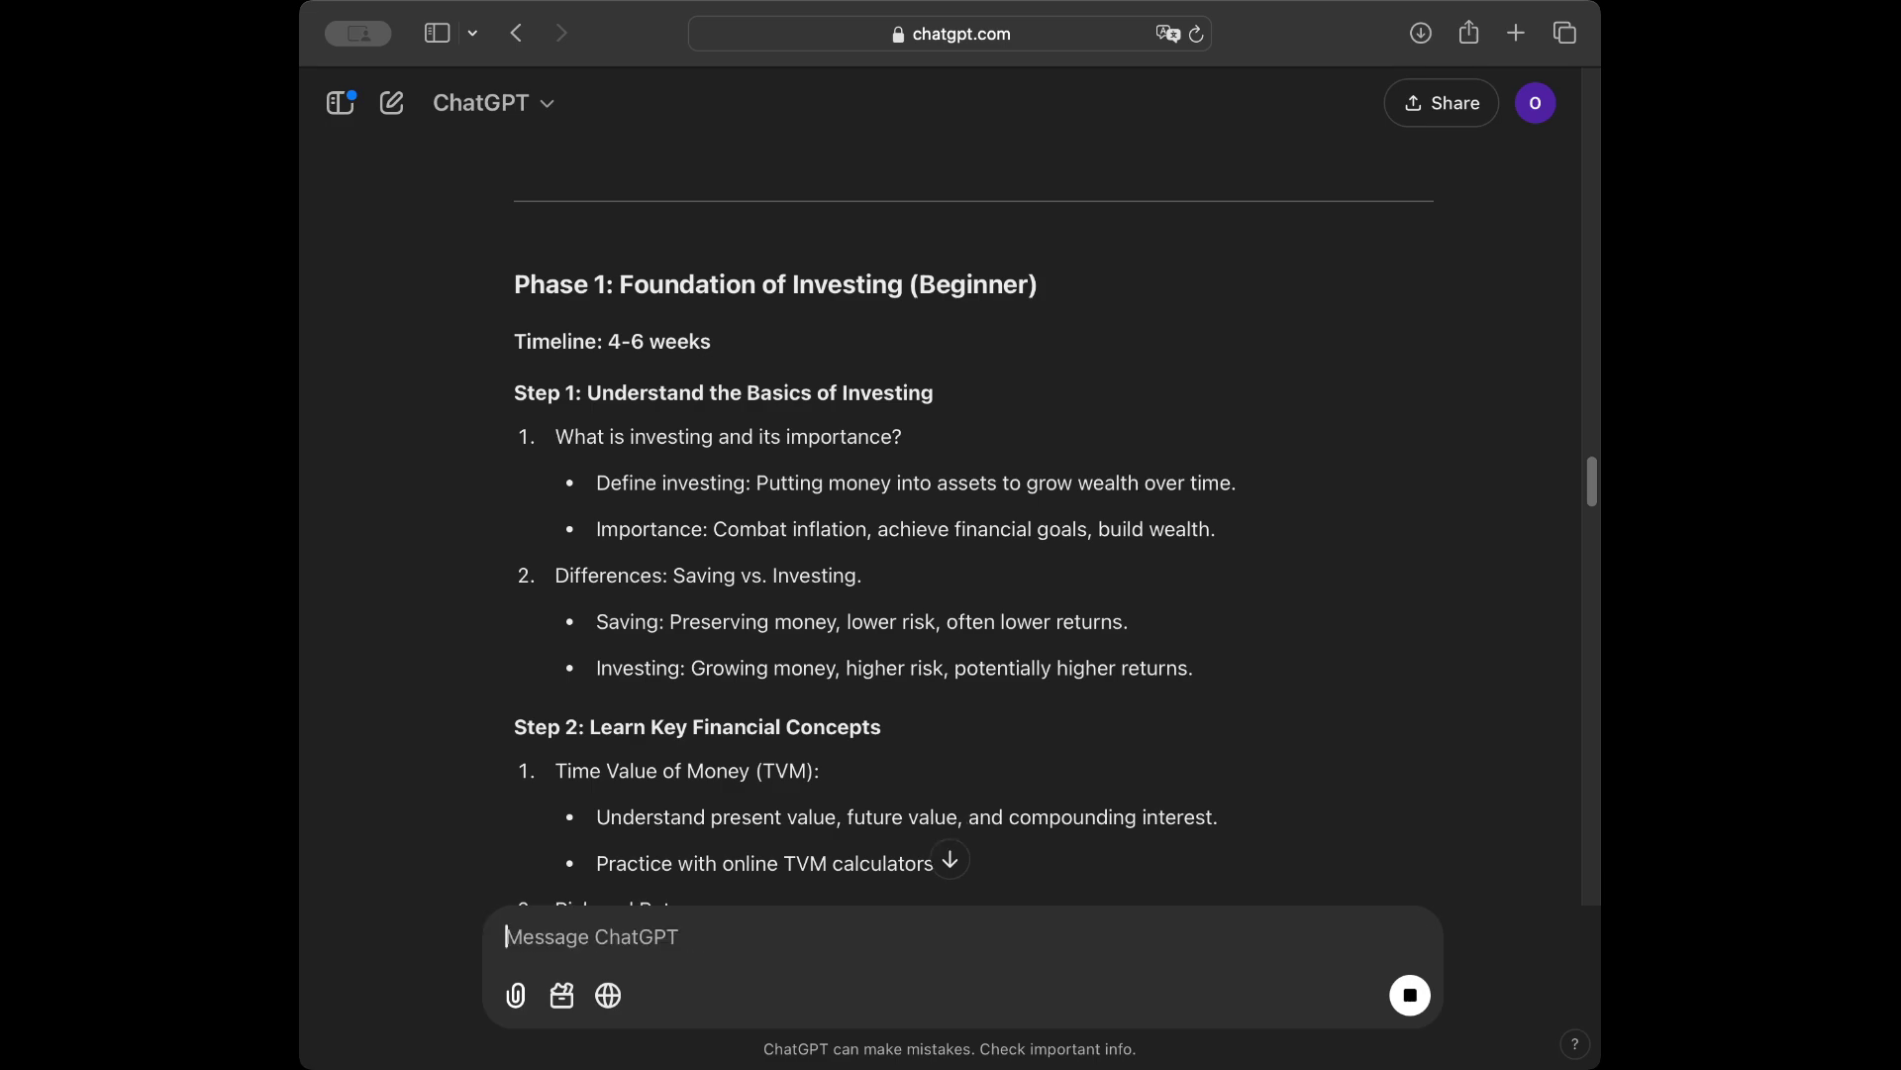
# Go to the Phase 1, Step 1 answer and skim its definition, key characteristics and types of investments
pyautogui.tripleClick(614, 437)
pyautogui.scroll(-20, 613, 437)
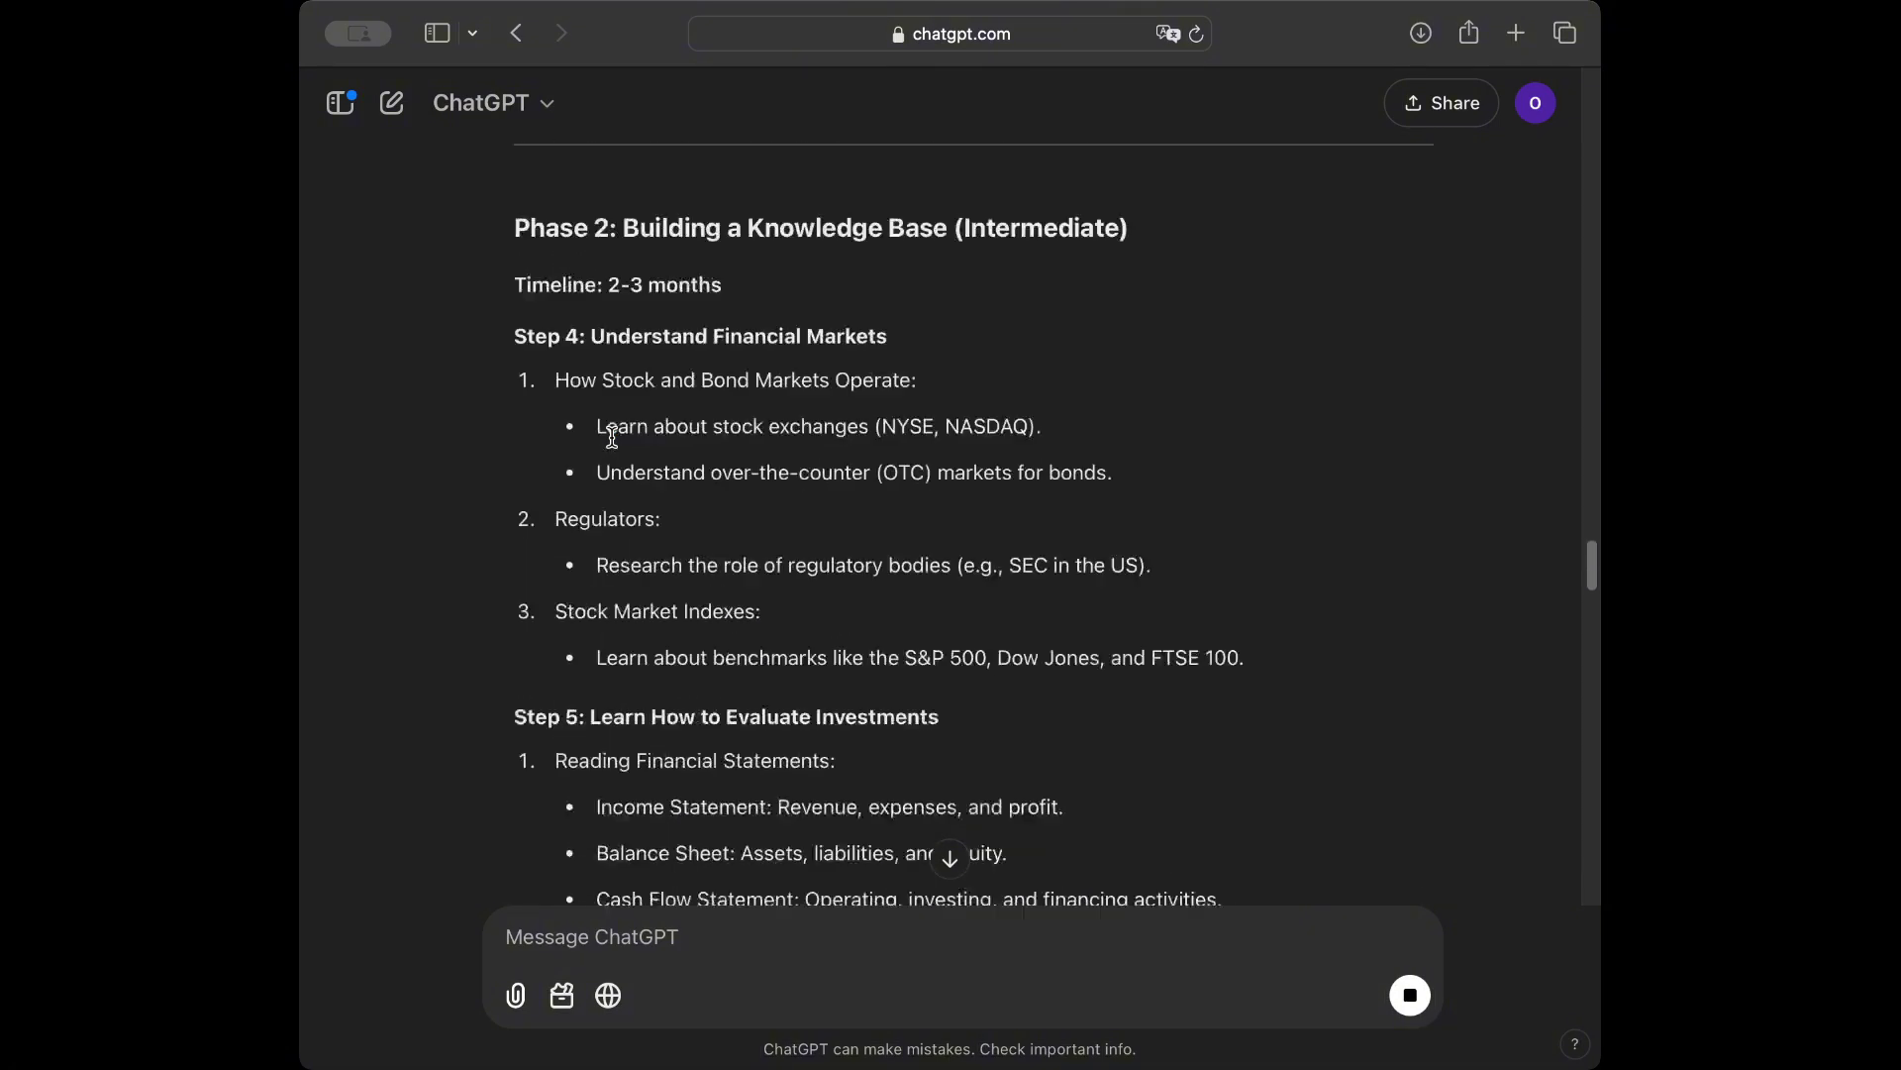
pyautogui.scroll(-20, 612, 436)
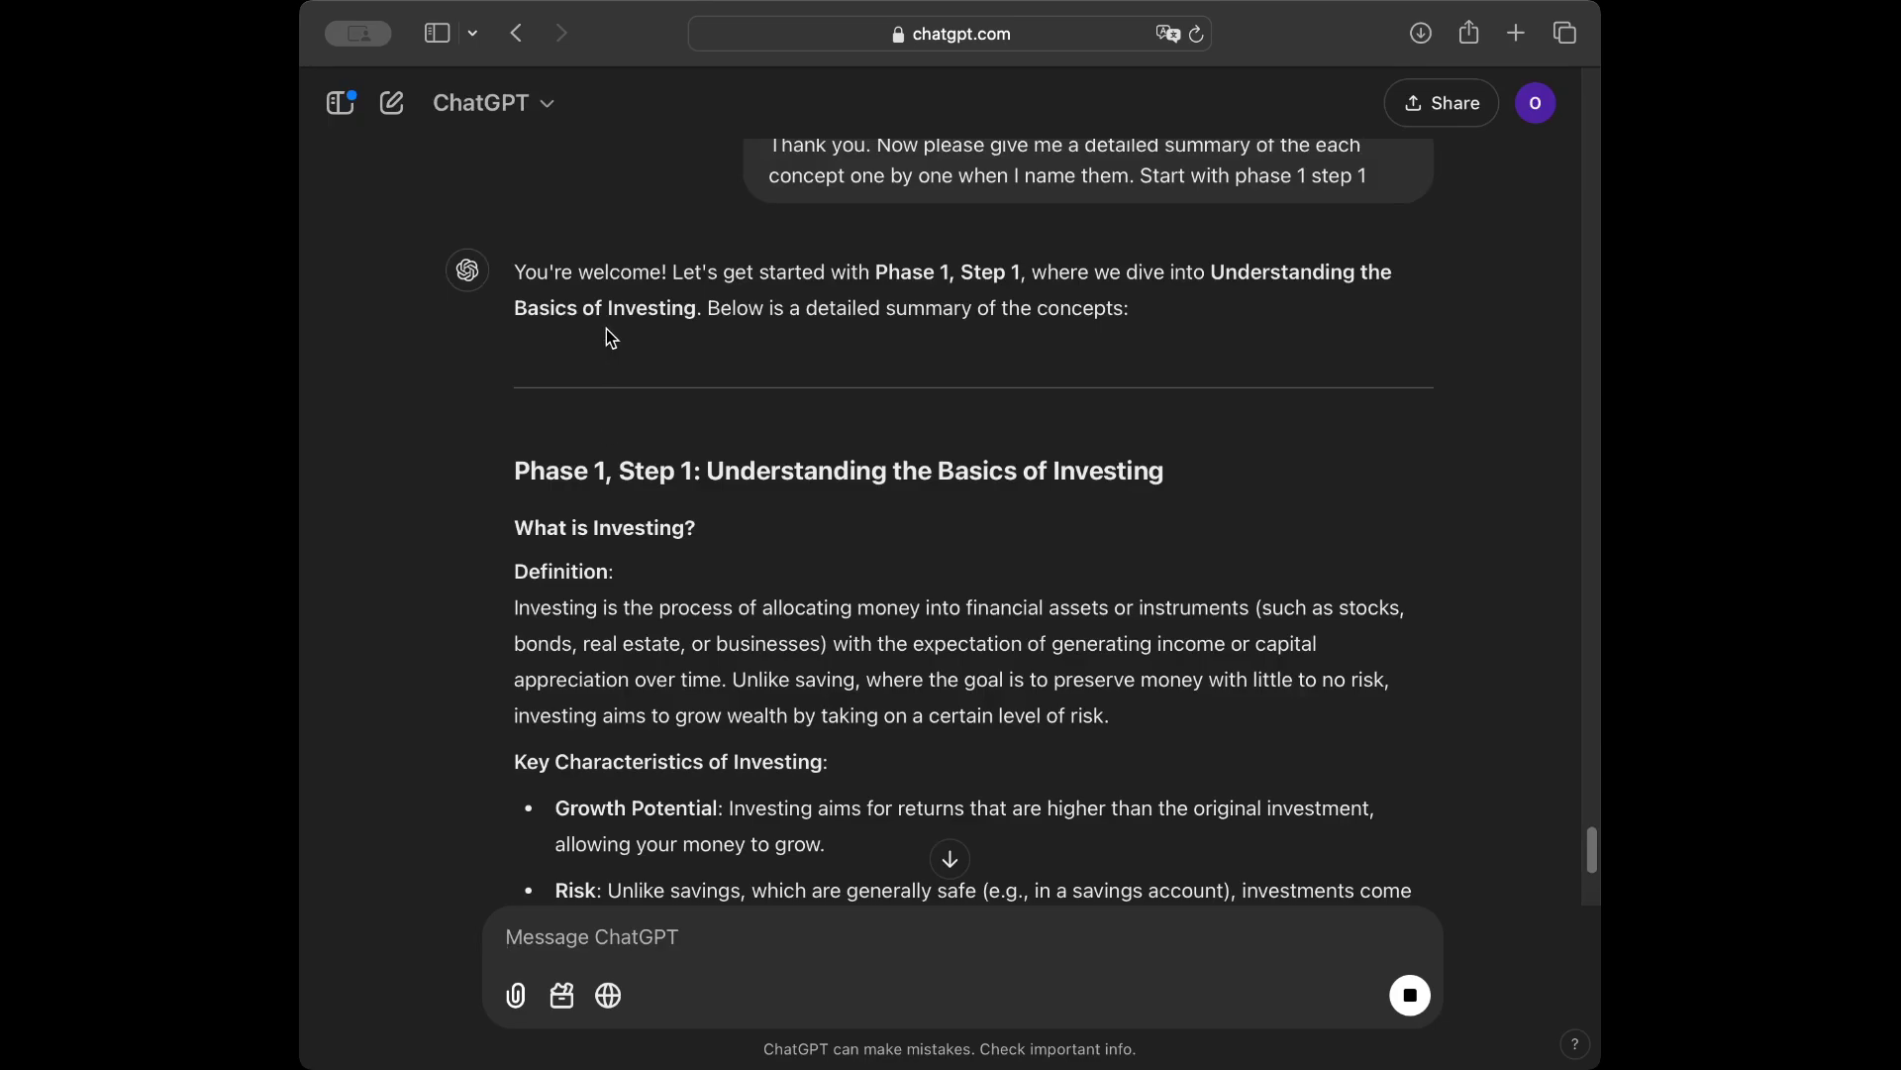
pyautogui.scroll(-8, 606, 331)
pyautogui.scroll(-3, 607, 332)
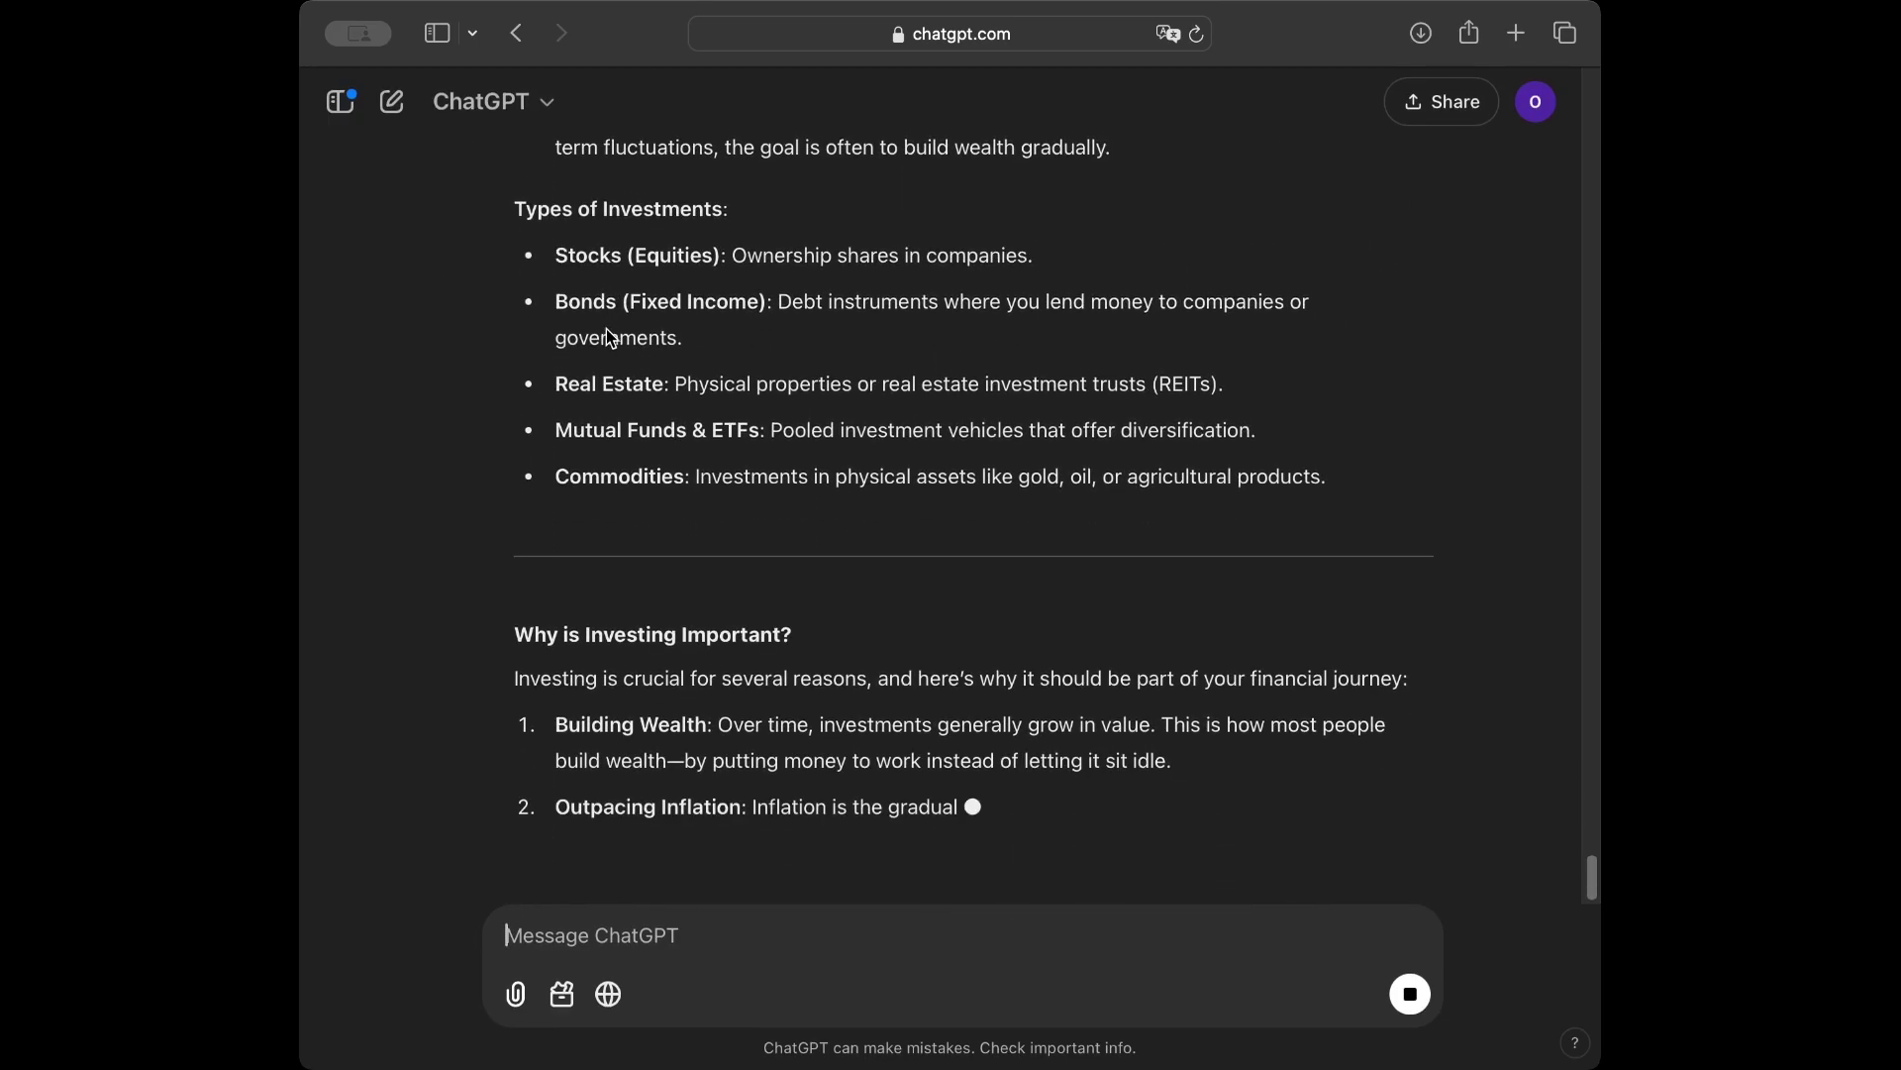
pyautogui.scroll(7, 607, 331)
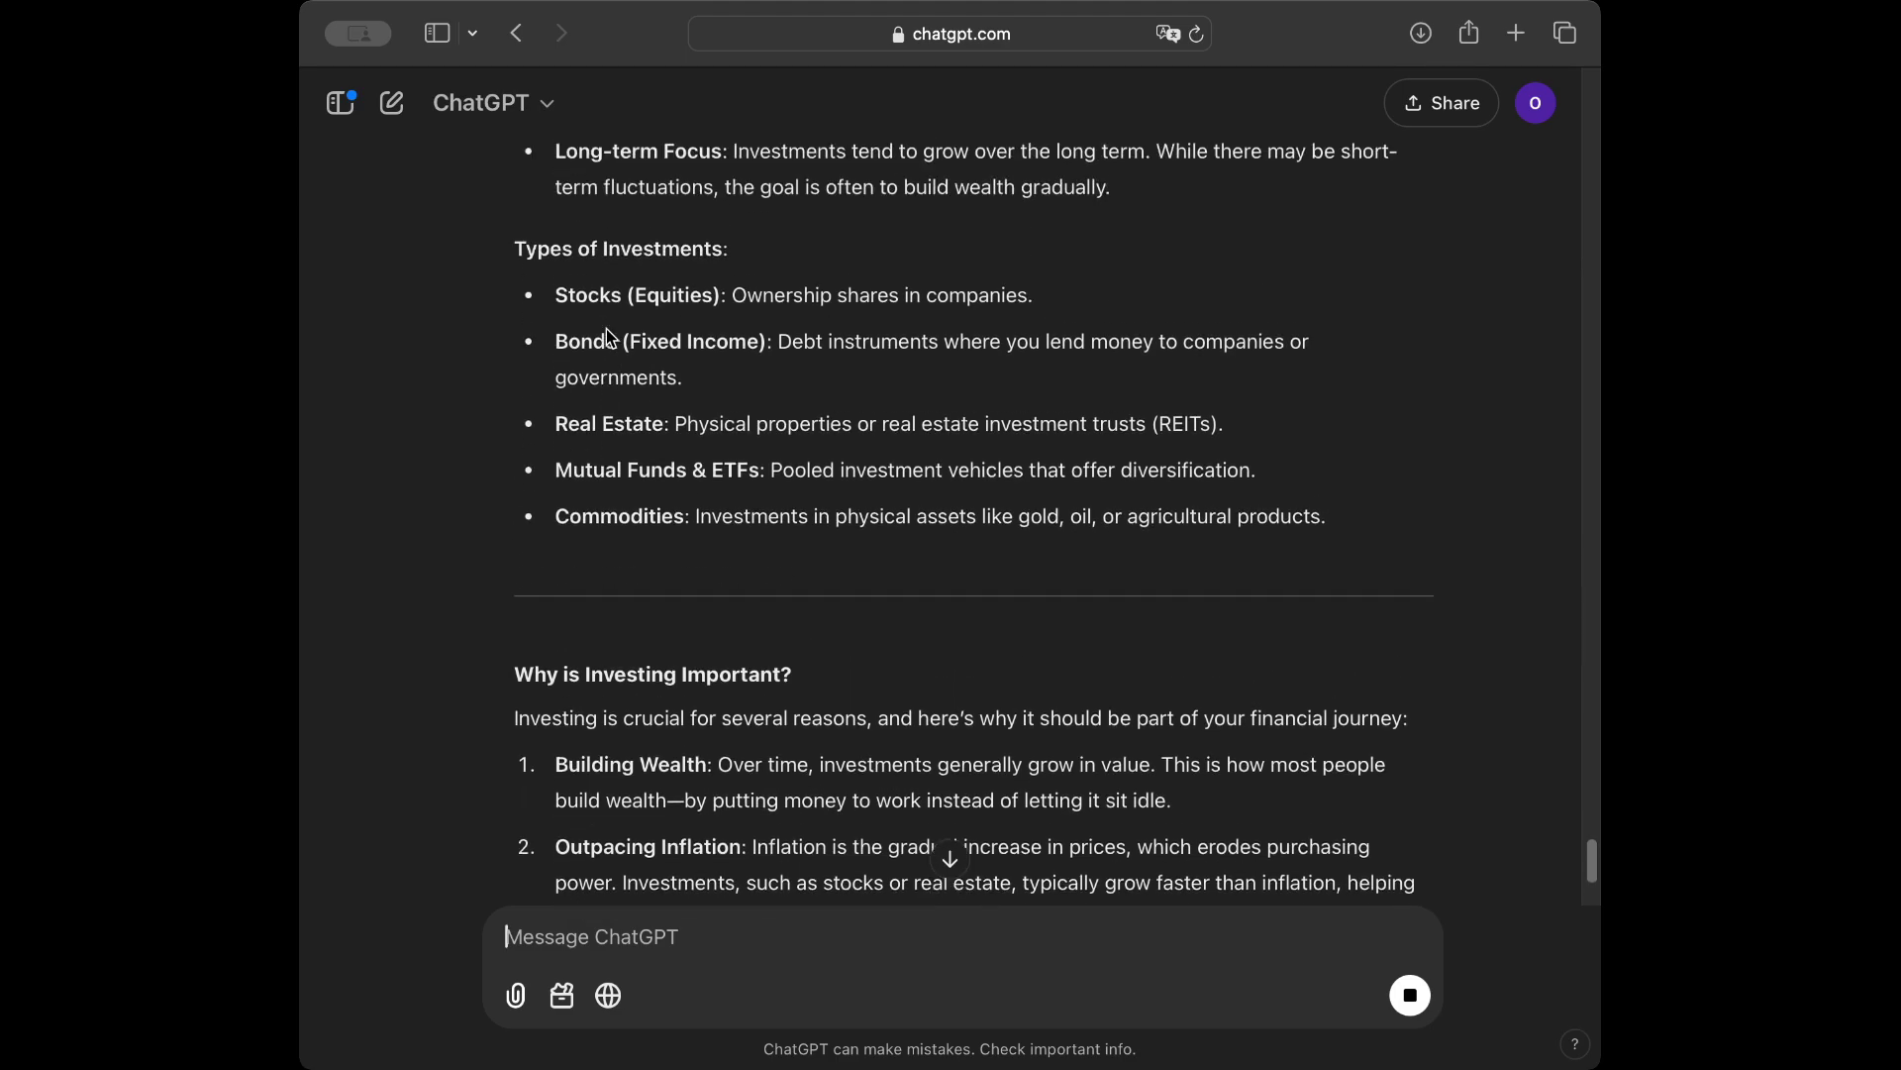
pyautogui.scroll(1, 606, 329)
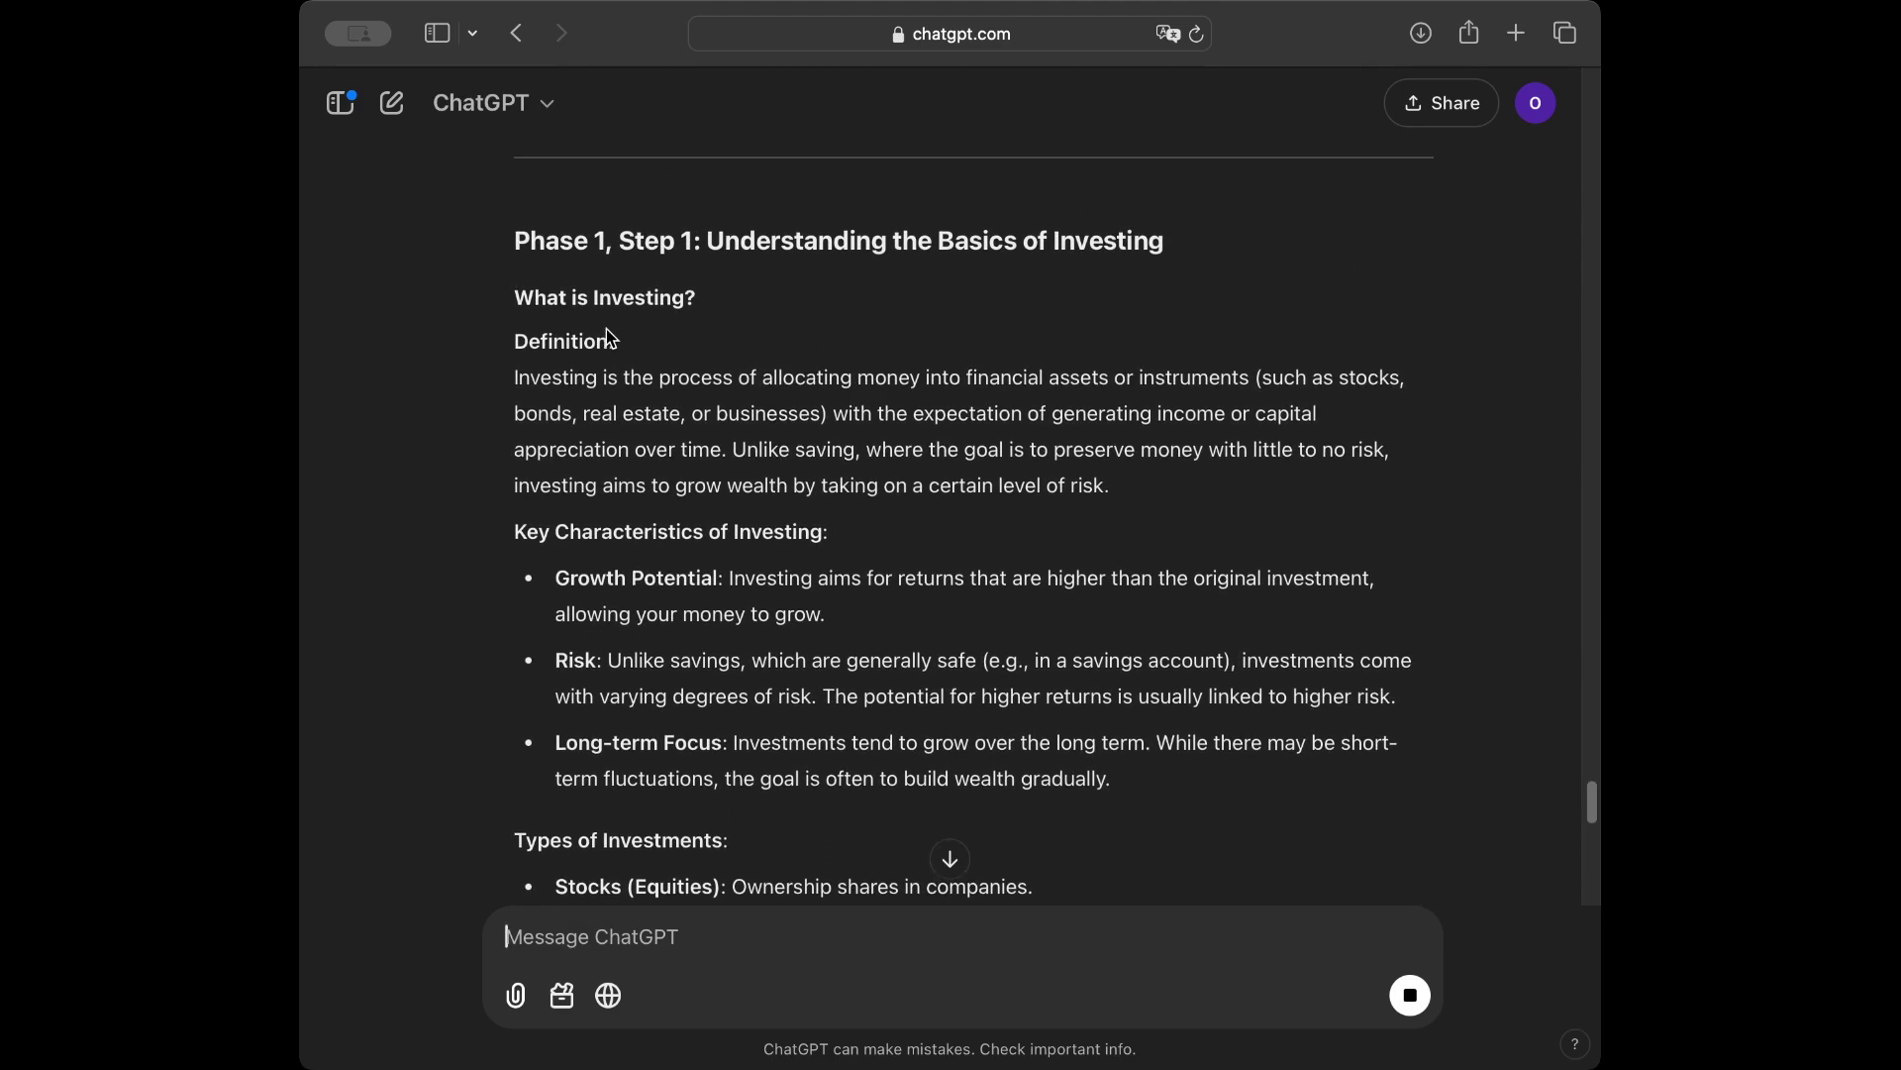
# Write the prompt "Now Phase 1 step2", skim the rest of the Step 1 answer to its conclusion, and send the prompt
pyautogui.write('d')
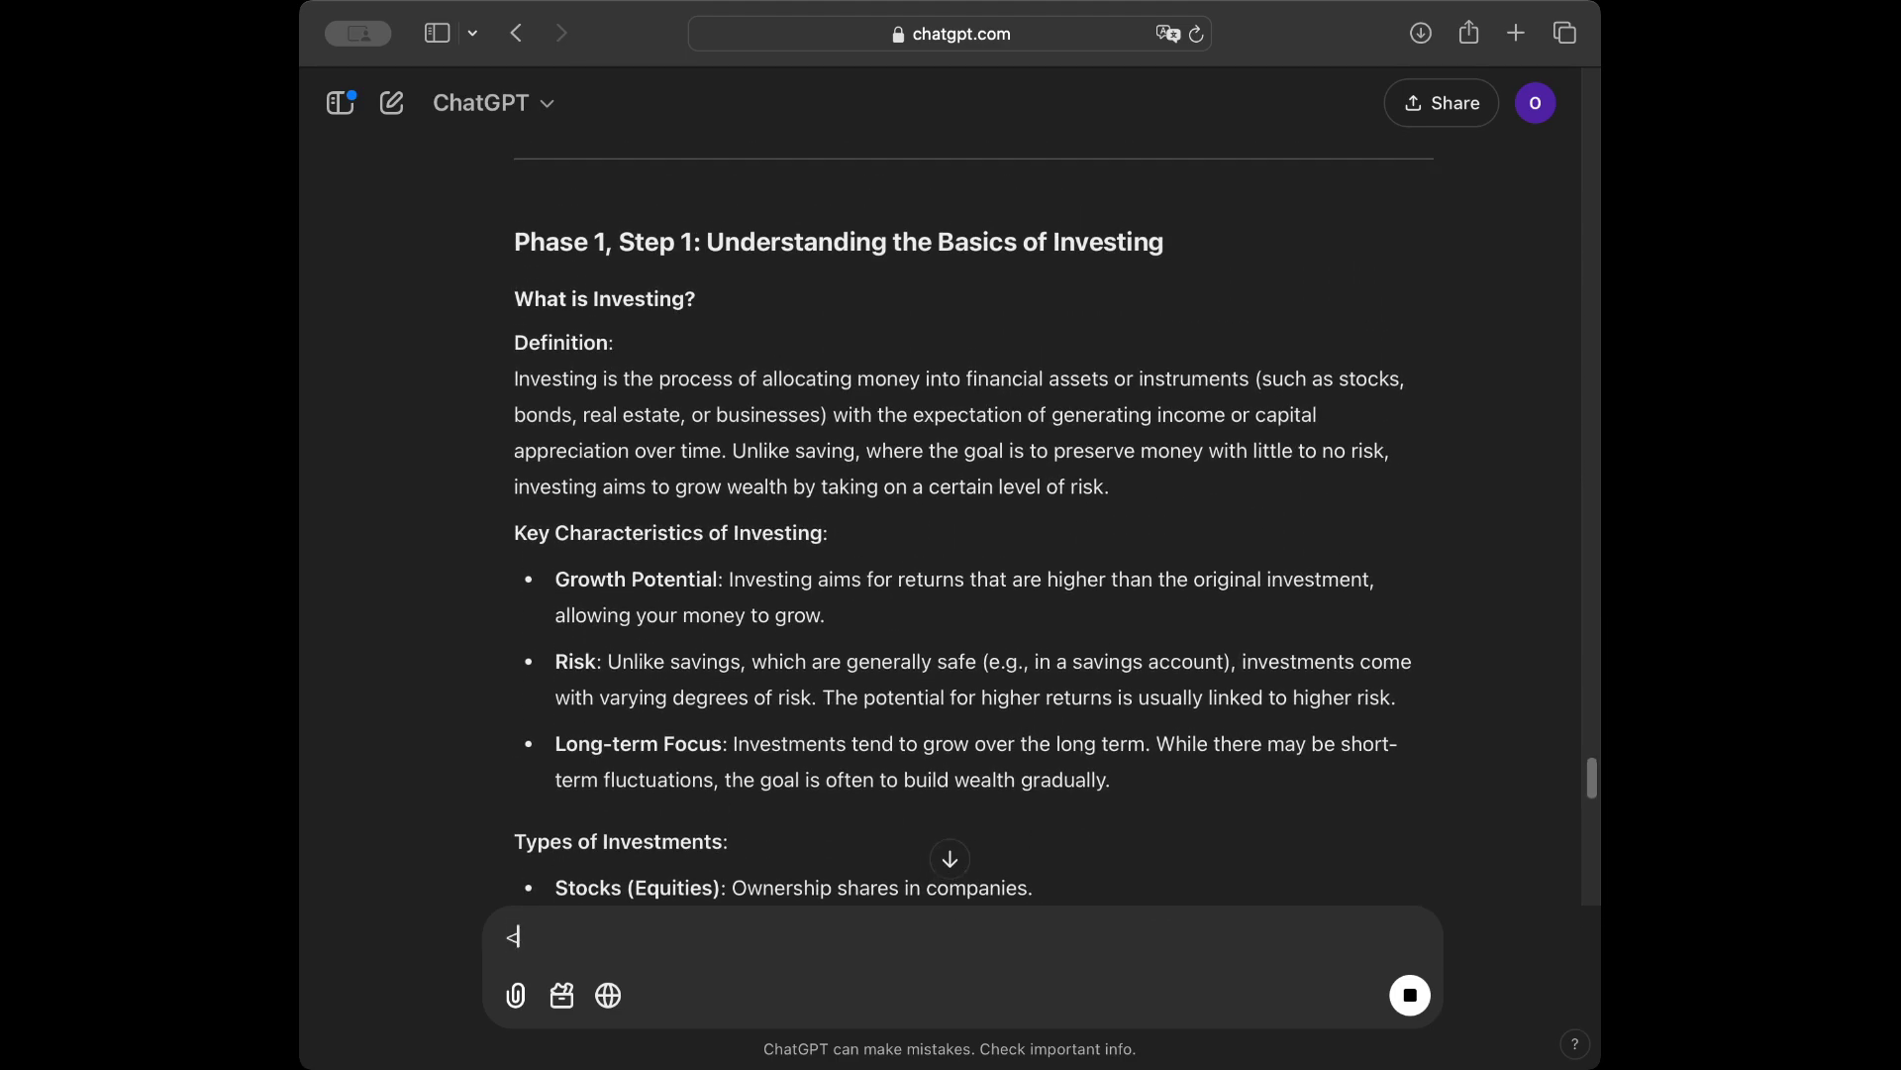
pyautogui.press('BackSpace')
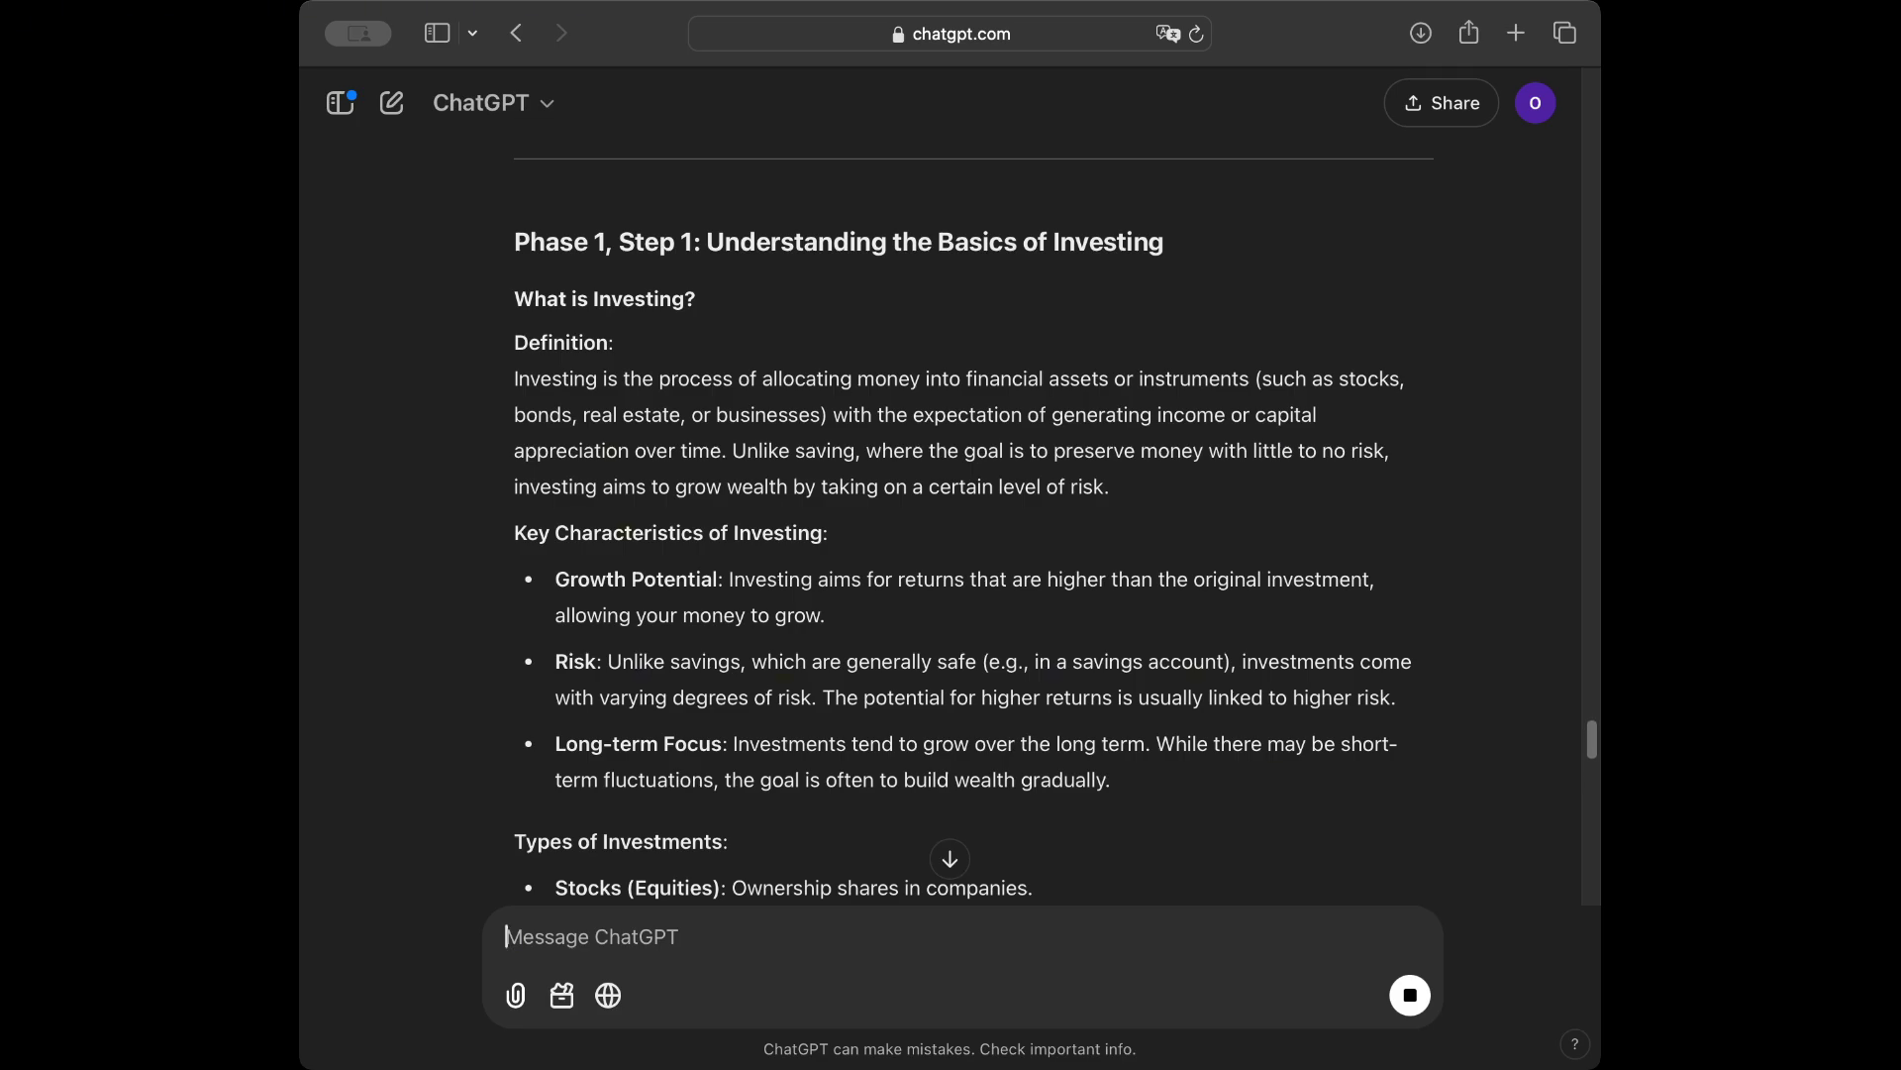
pyautogui.scroll(3, 974, 532)
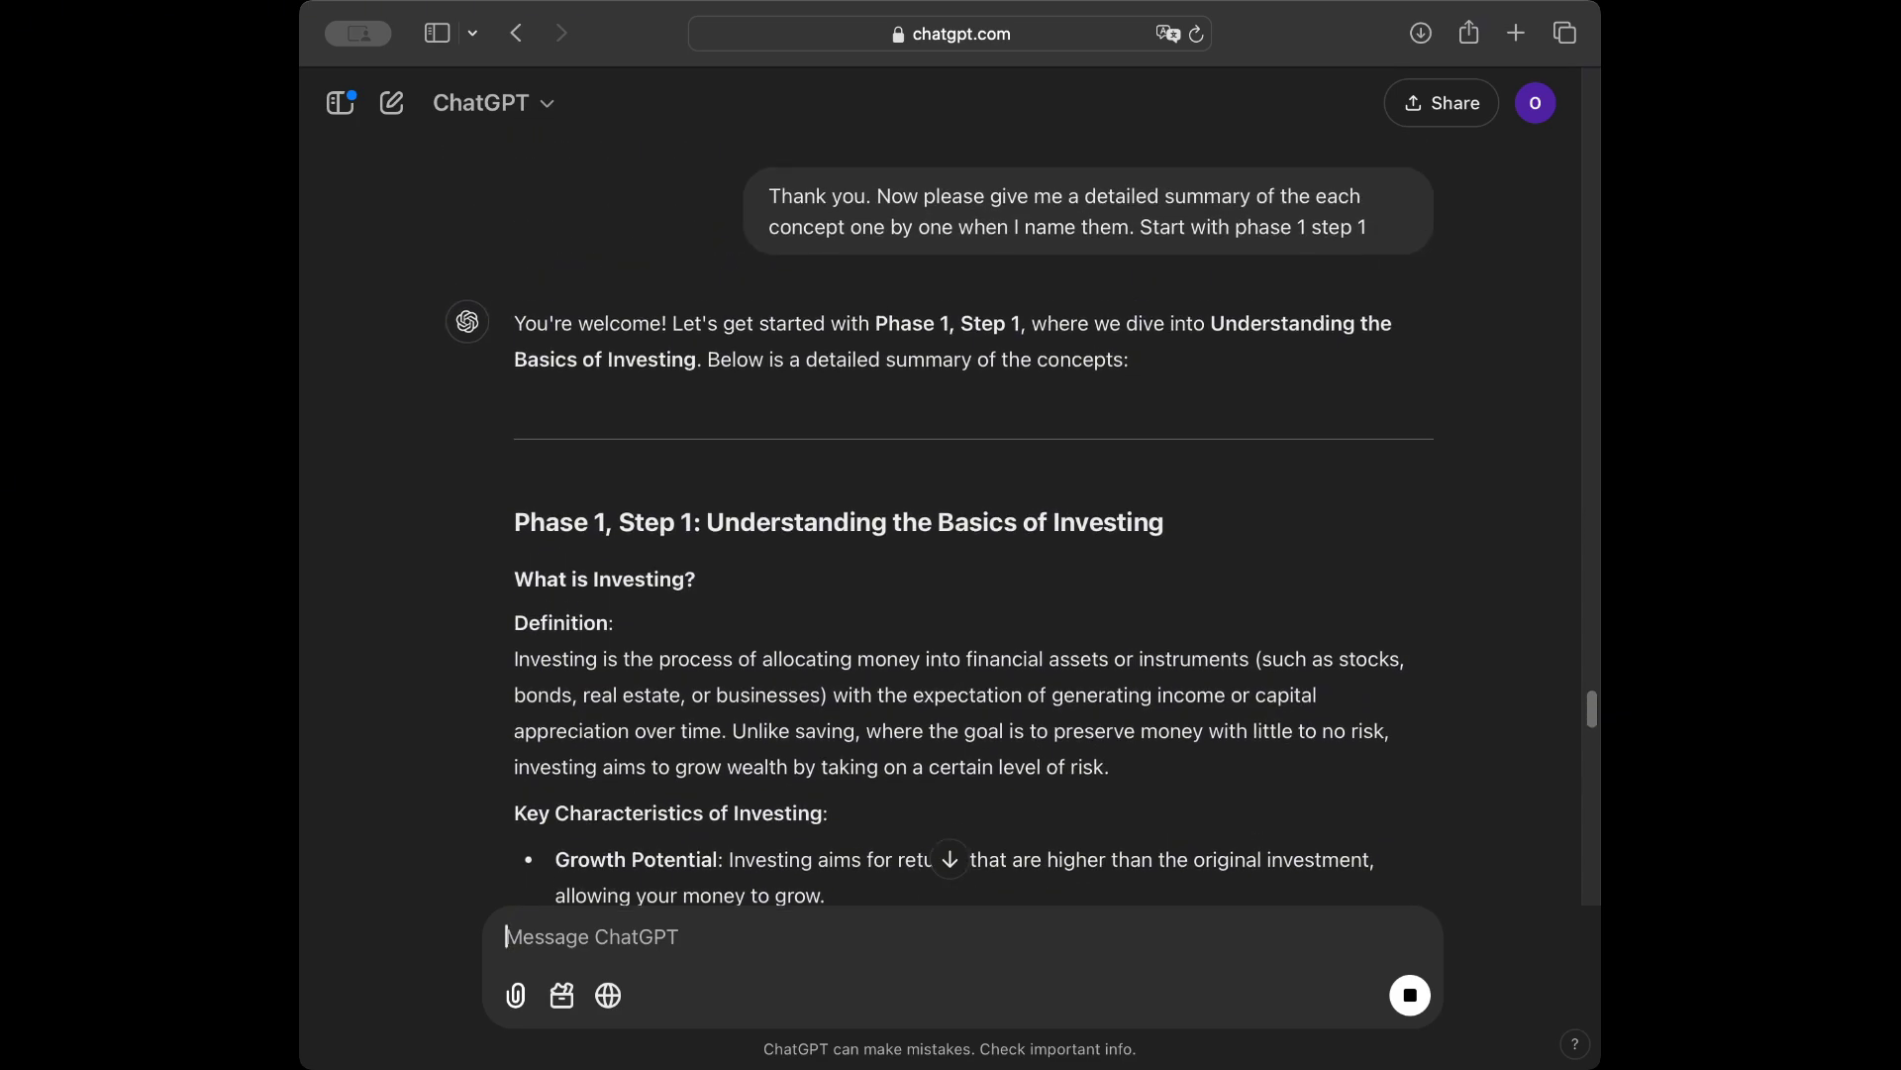
pyautogui.write('Now Phase 1 step2')
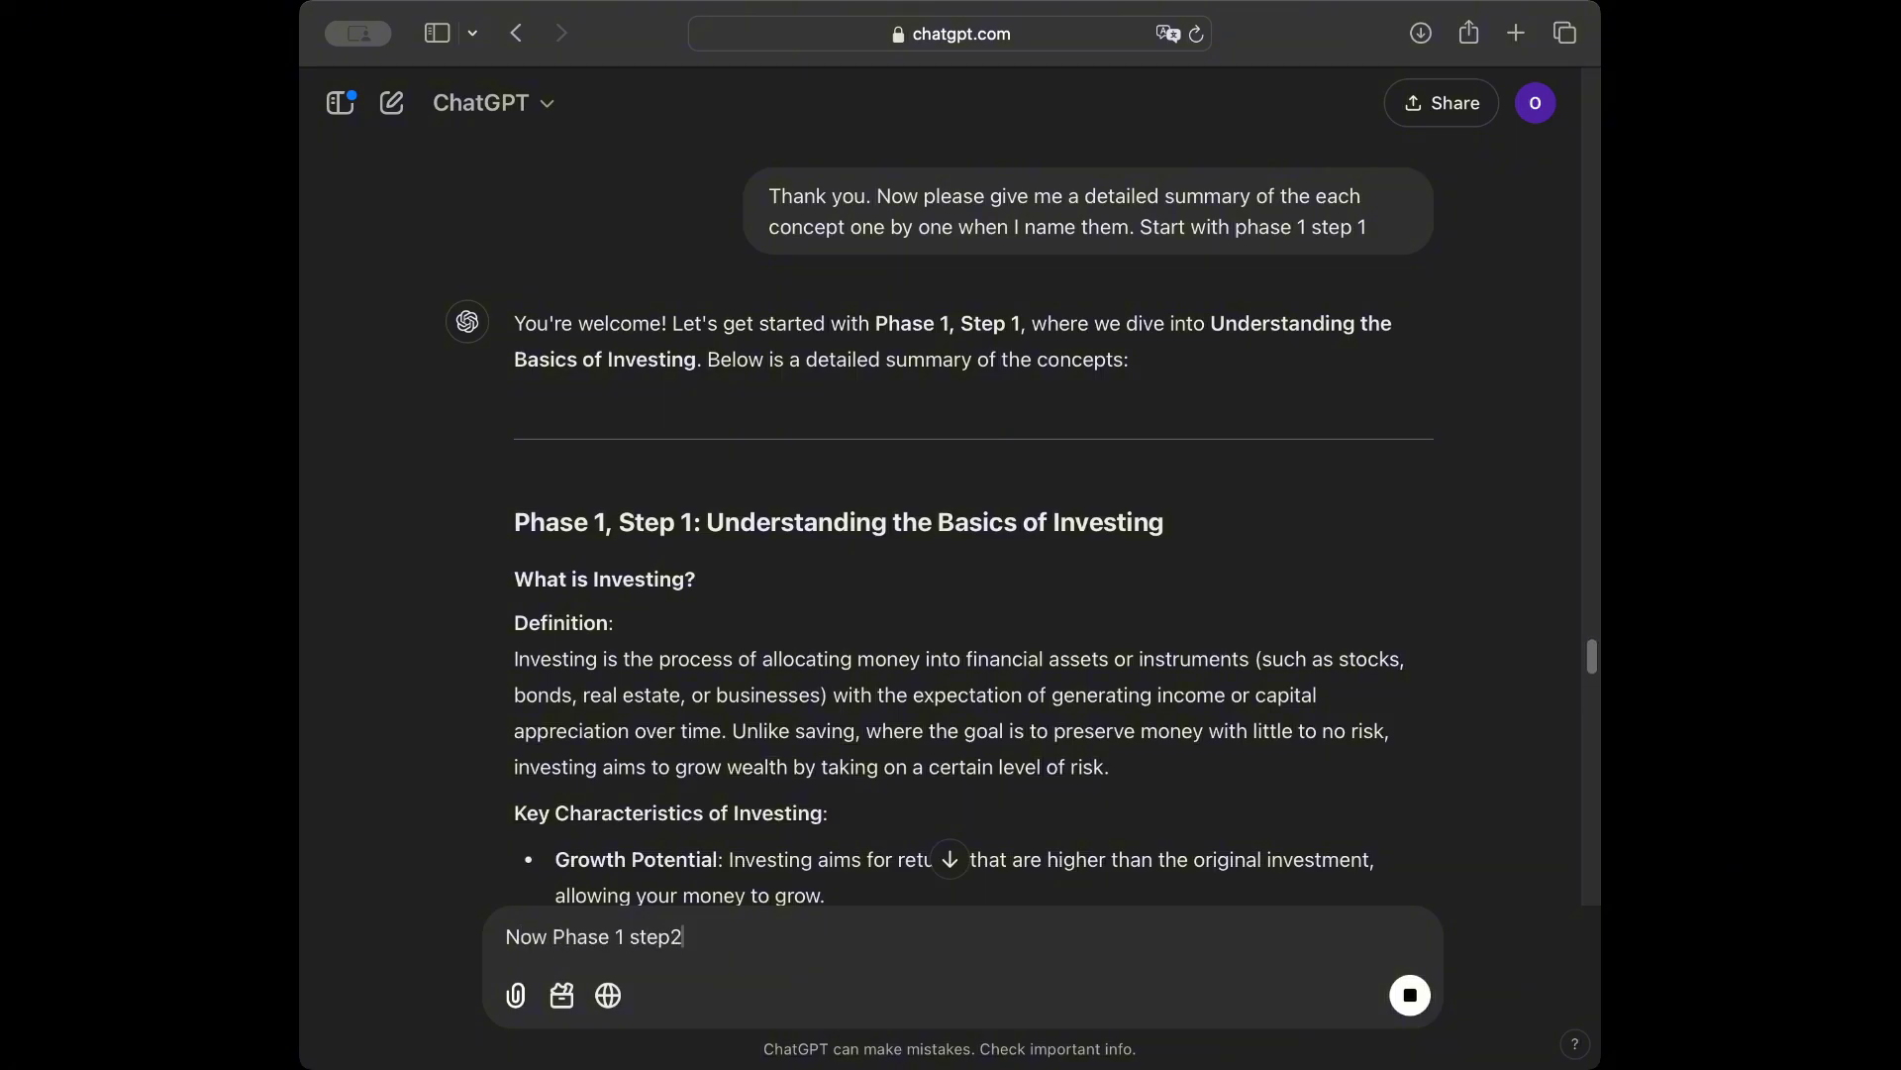
pyautogui.scroll(-15, 598, 564)
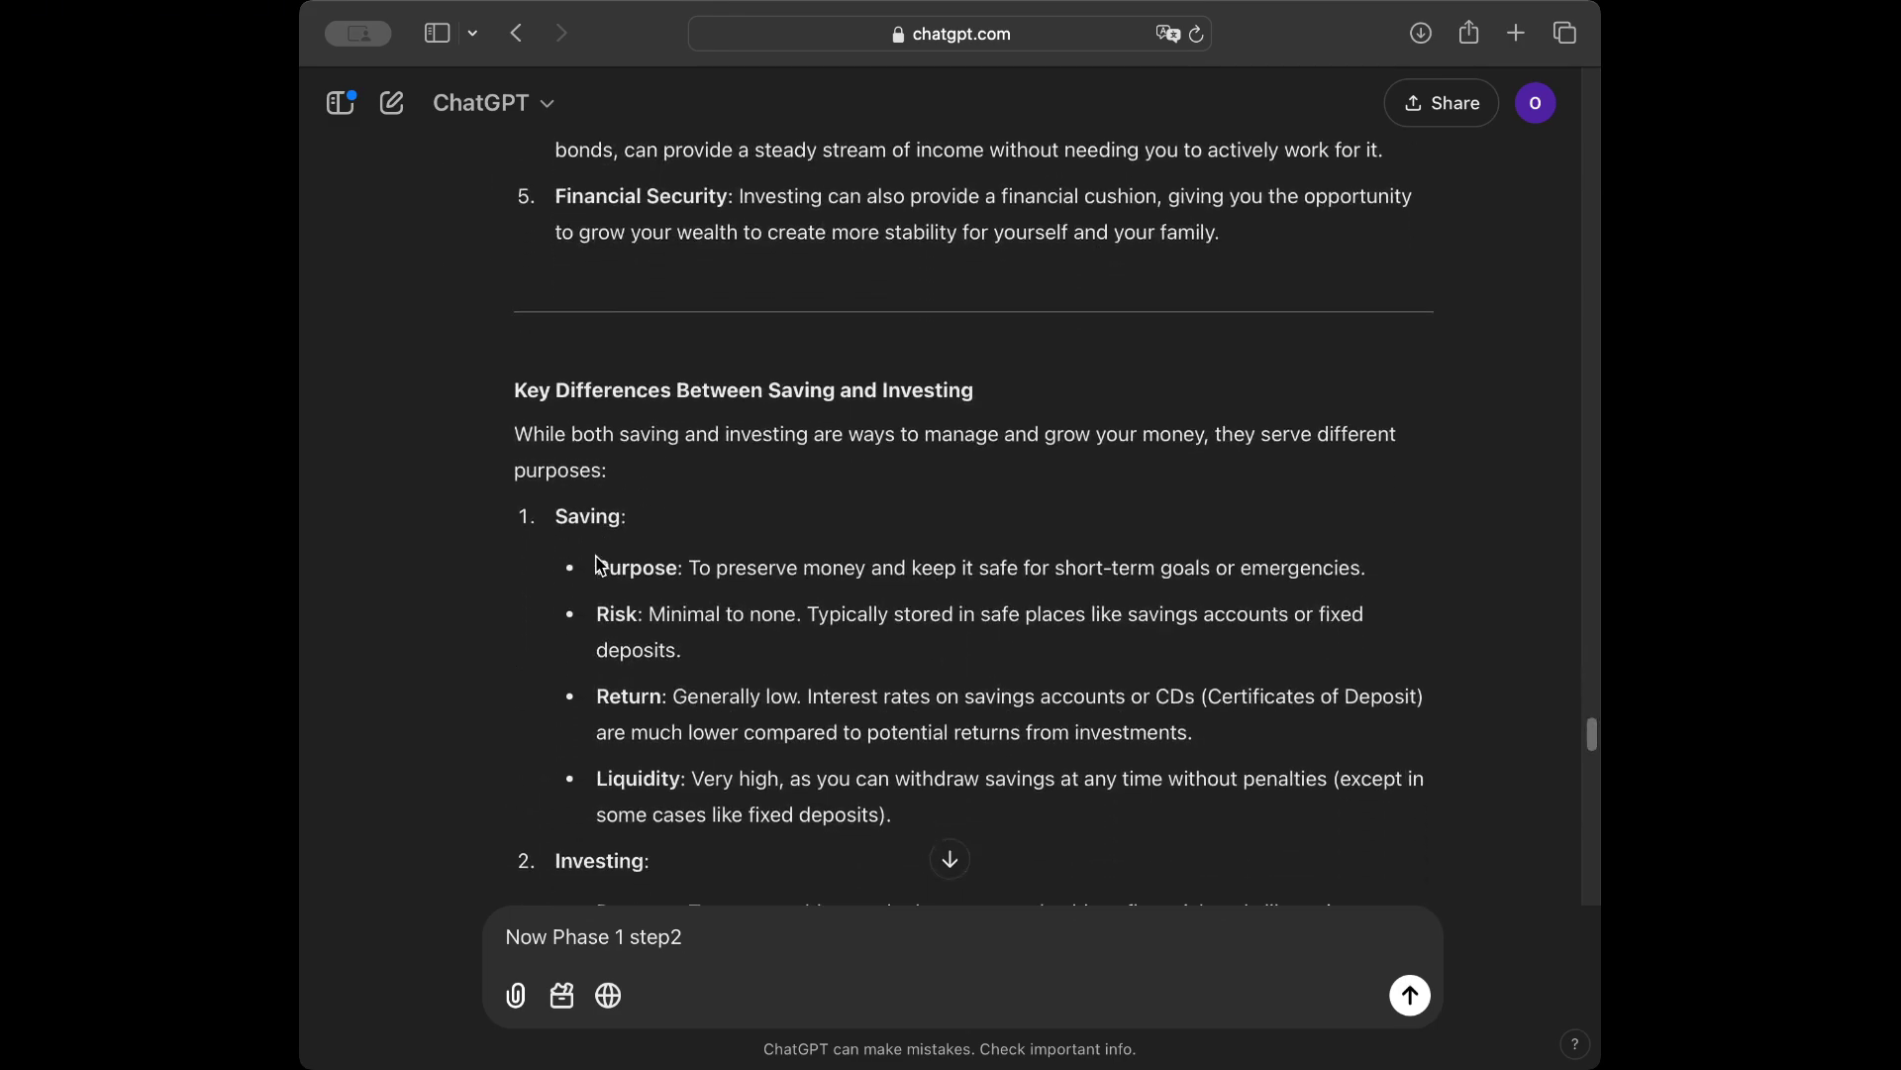
pyautogui.scroll(-10, 598, 564)
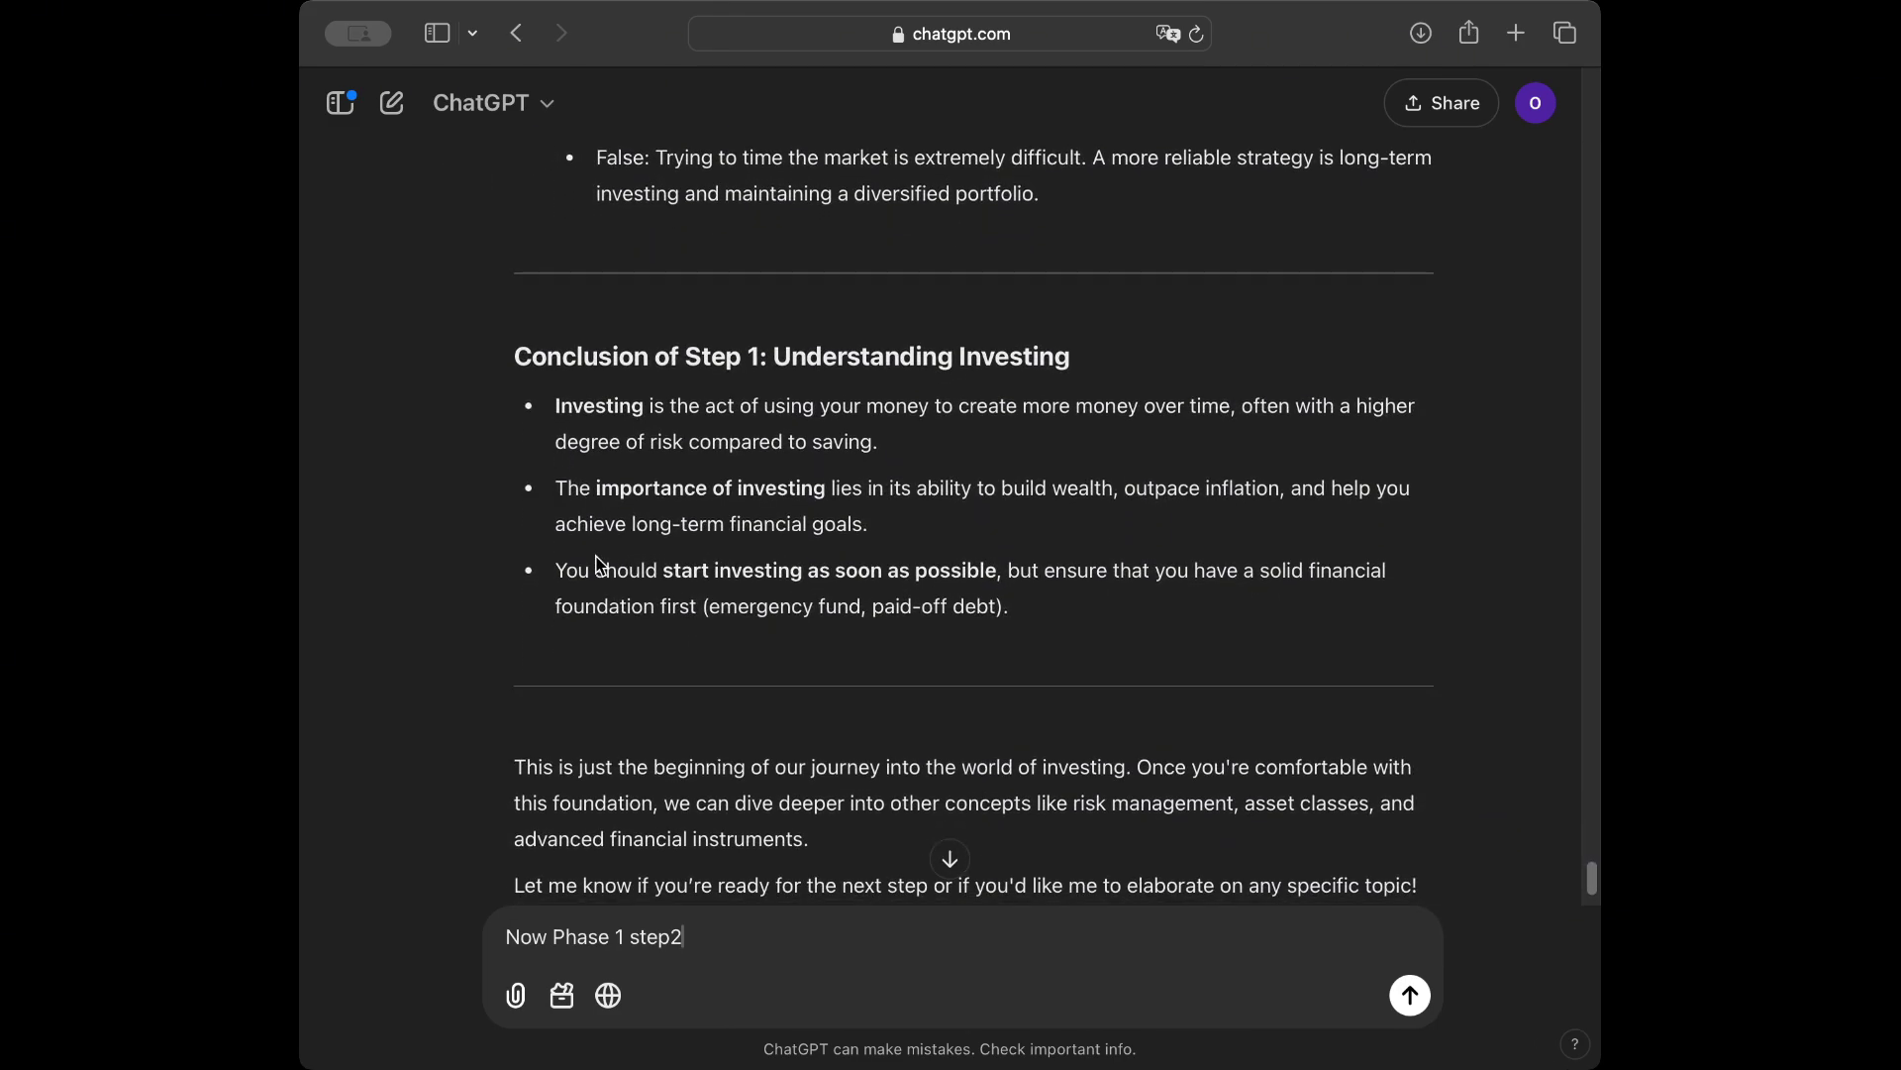
pyautogui.scroll(-3, 598, 564)
pyautogui.press('Return')
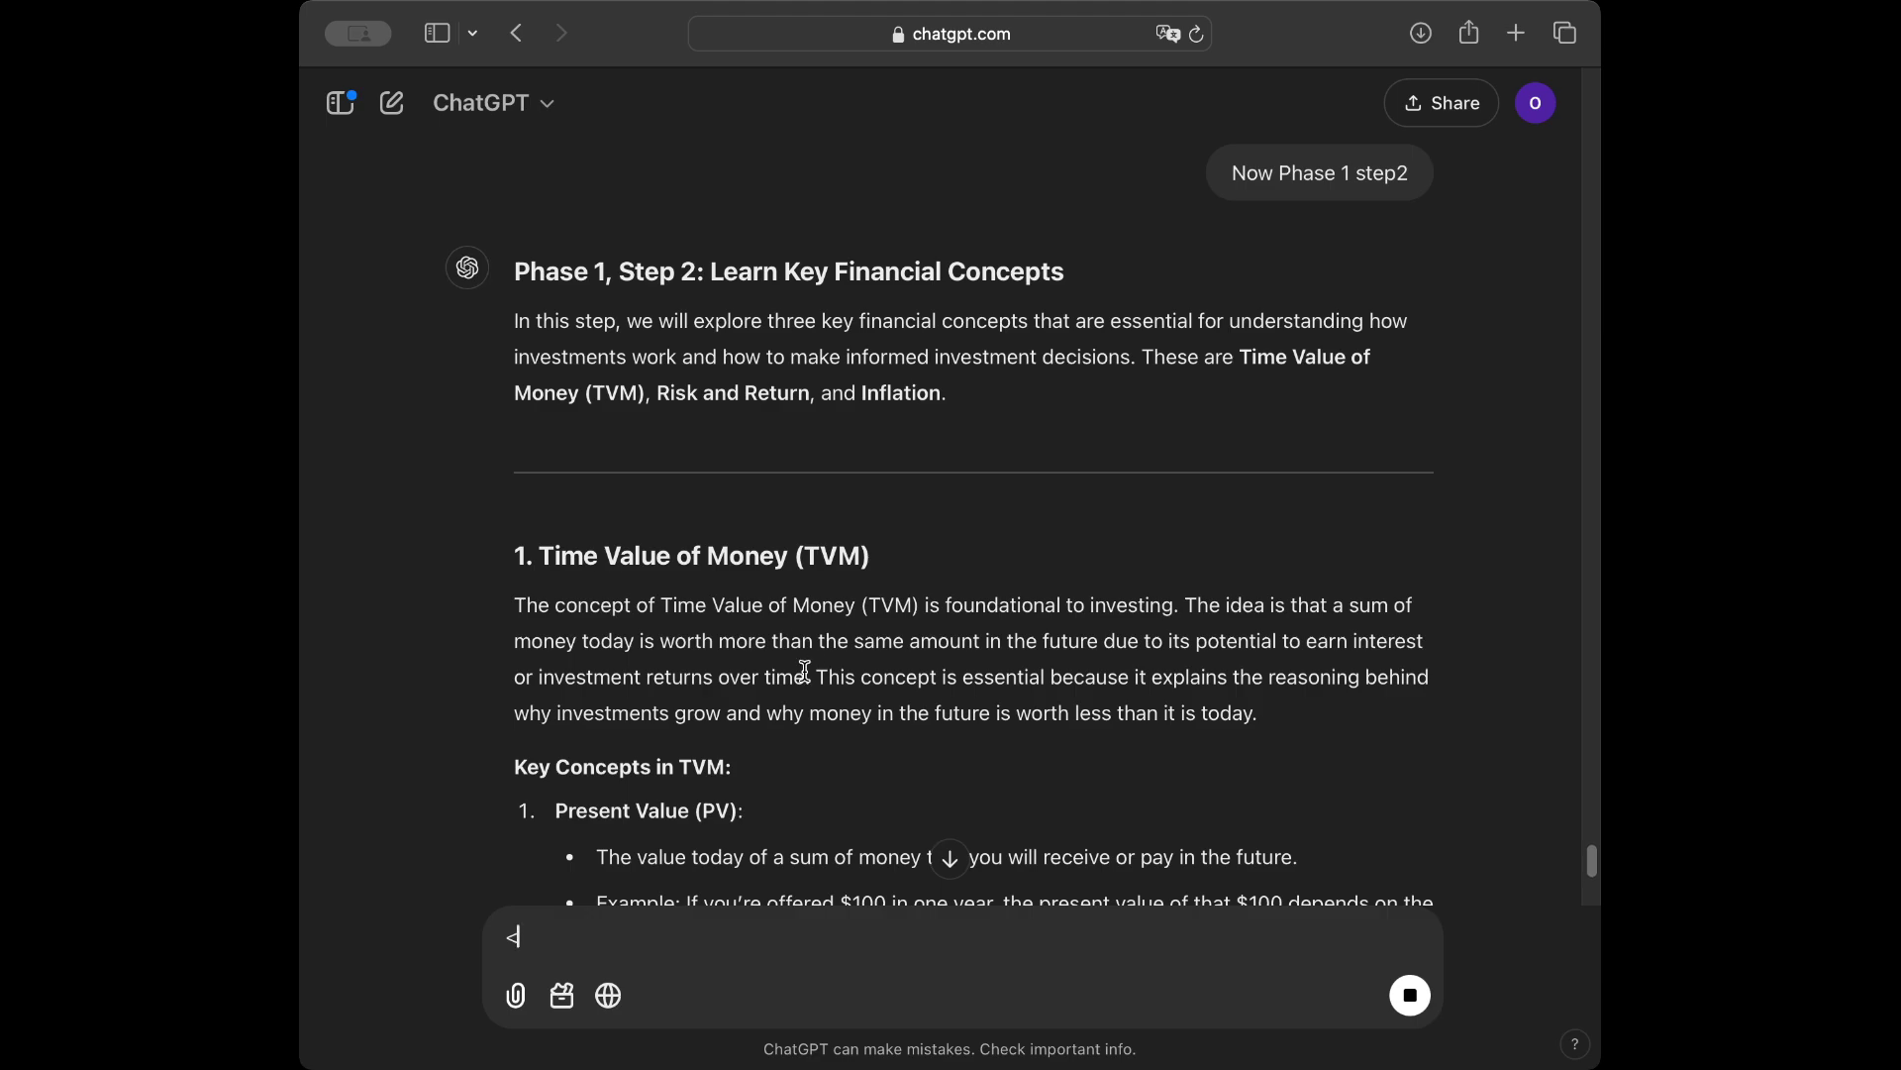
# Skim the Phase 1, Step 2 answer from the Time Value of Money concepts to the Return and Risk-Return Trade-Off sections
pyautogui.scroll(-5, 804, 672)
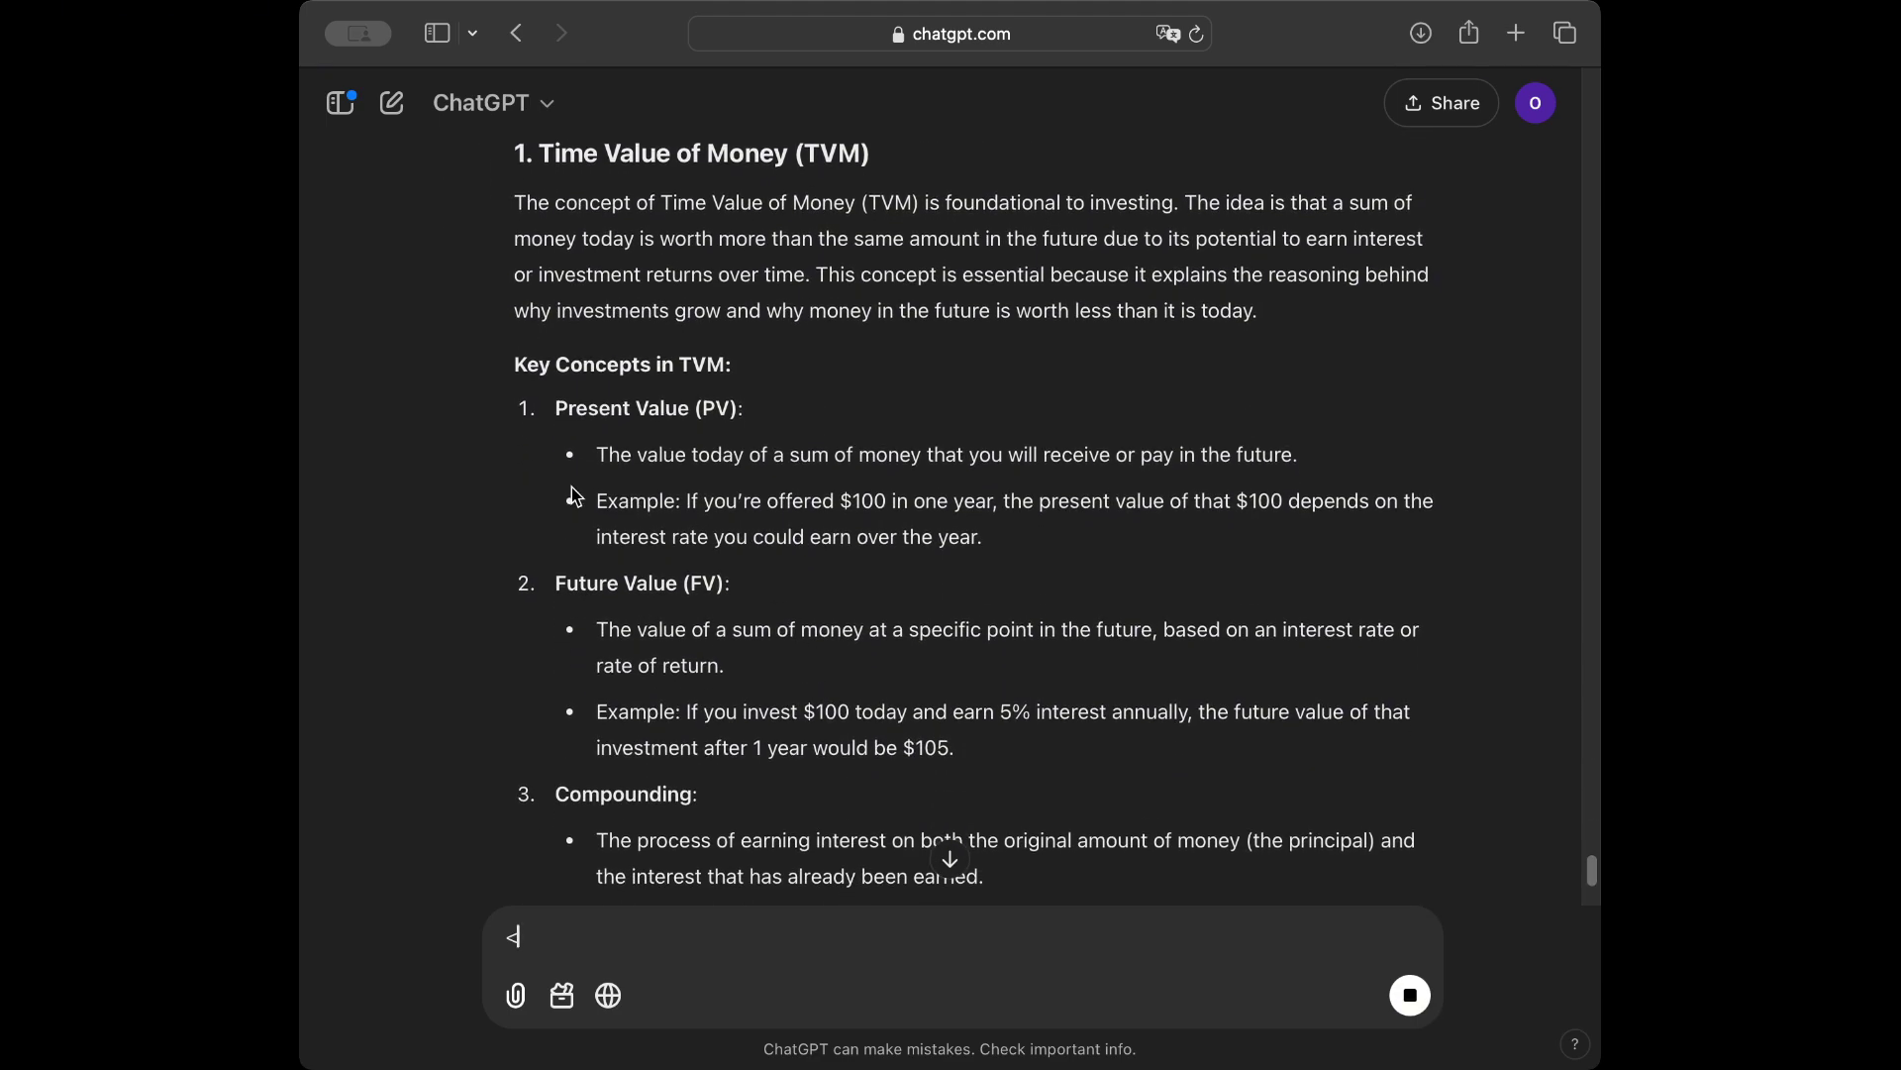
pyautogui.doubleClick(606, 420)
pyautogui.scroll(-10, 624, 425)
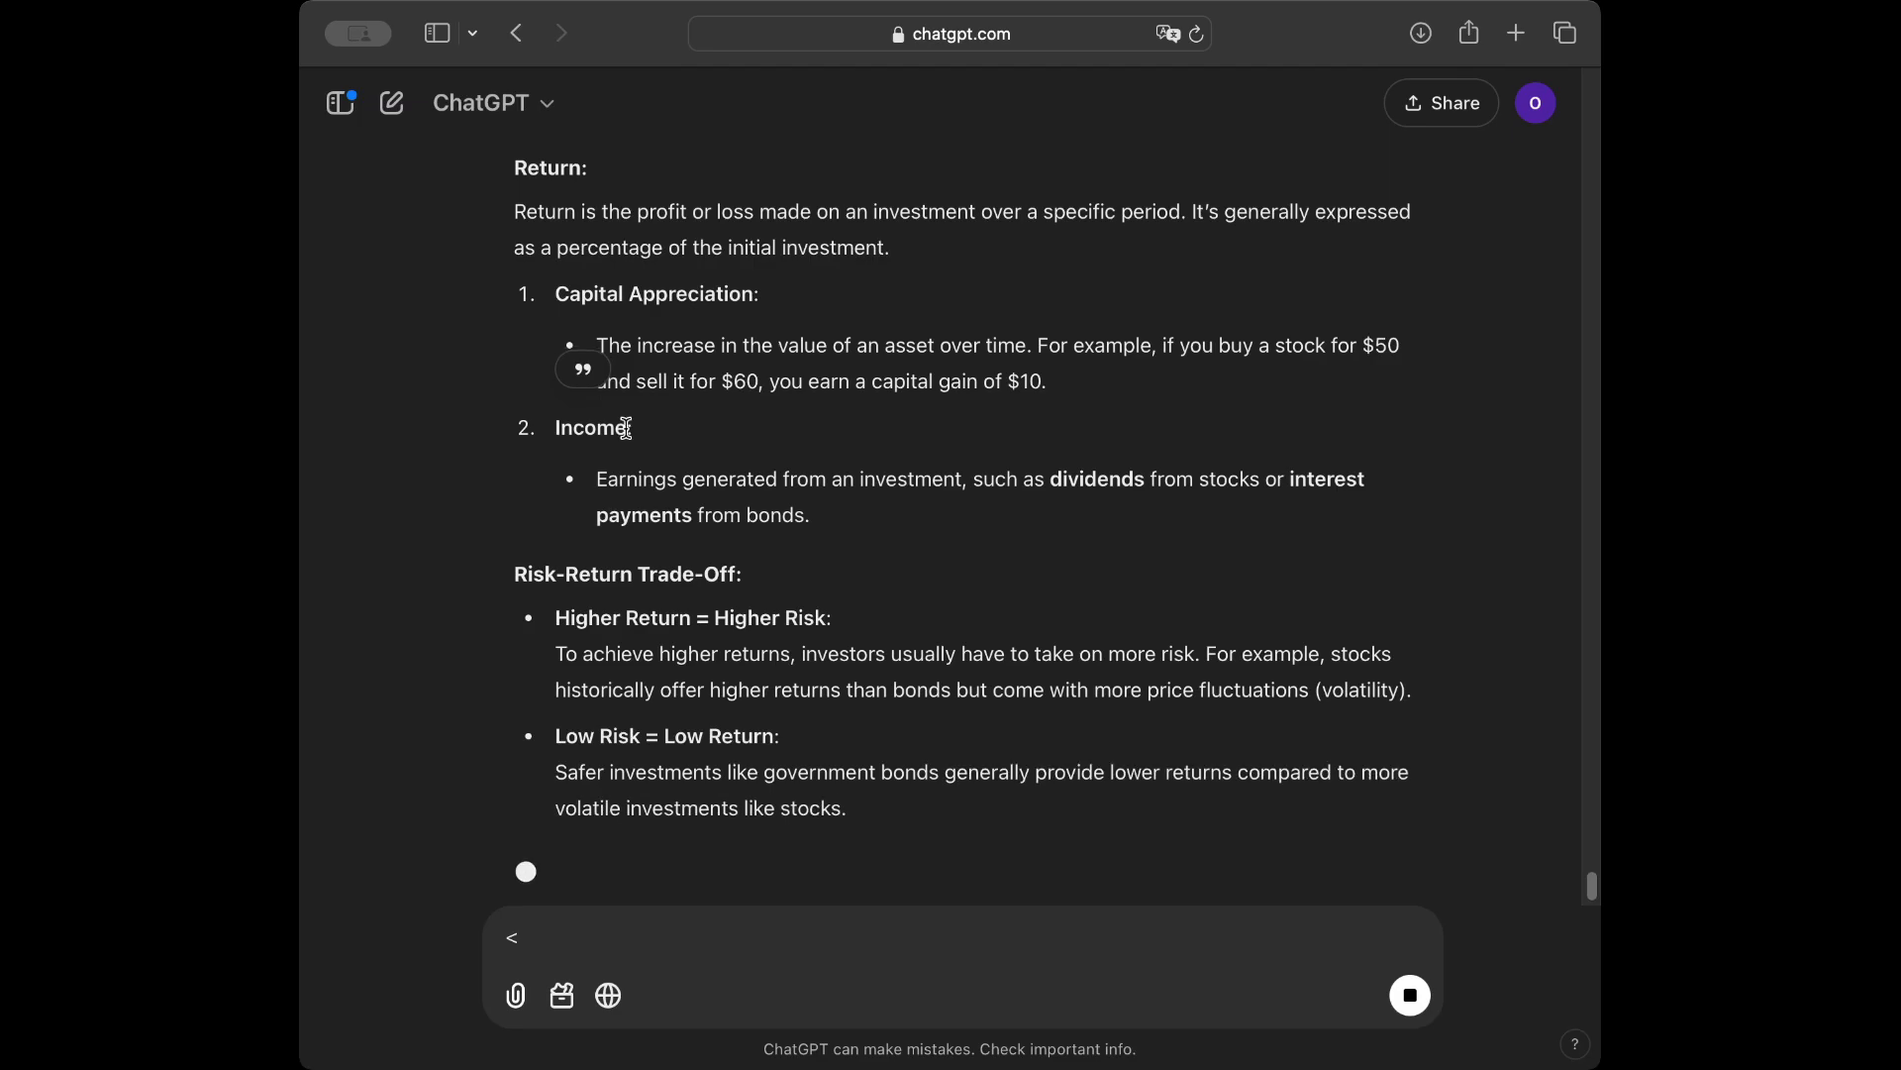
pyautogui.scroll(1, 623, 437)
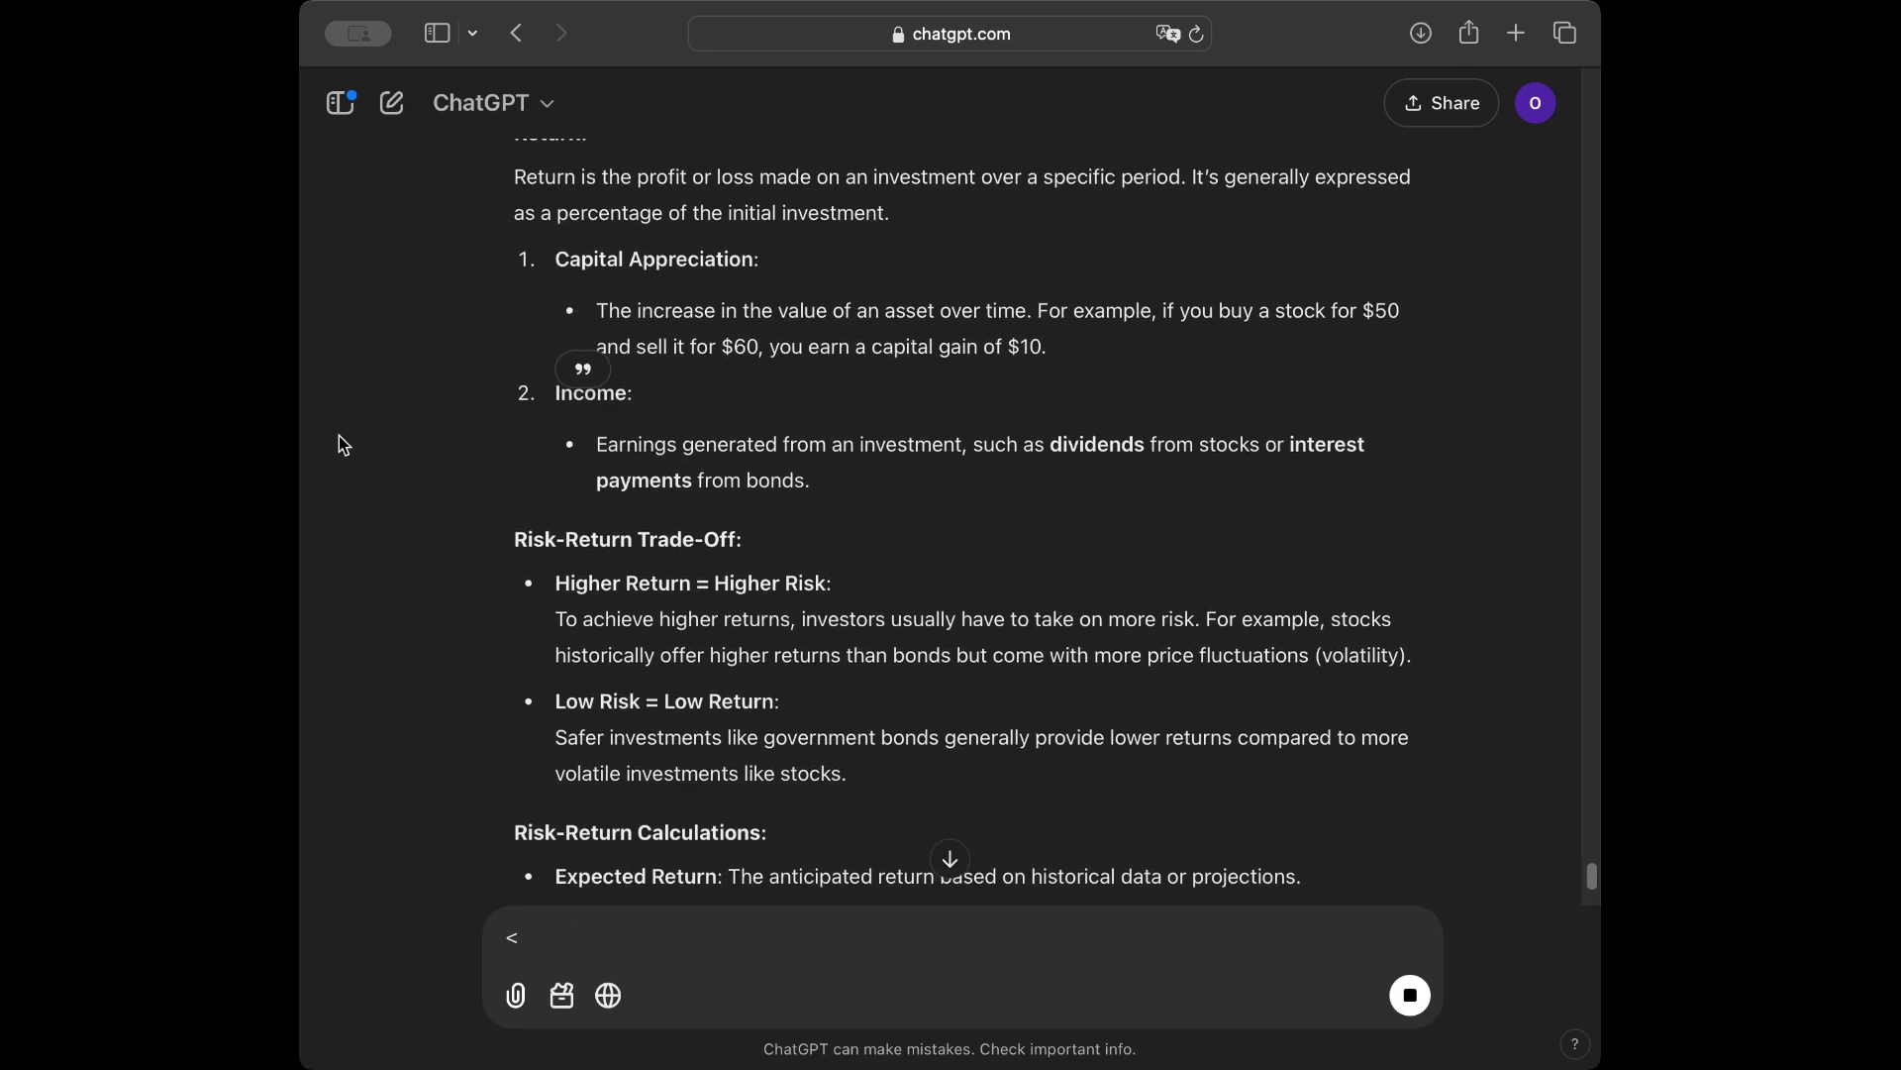